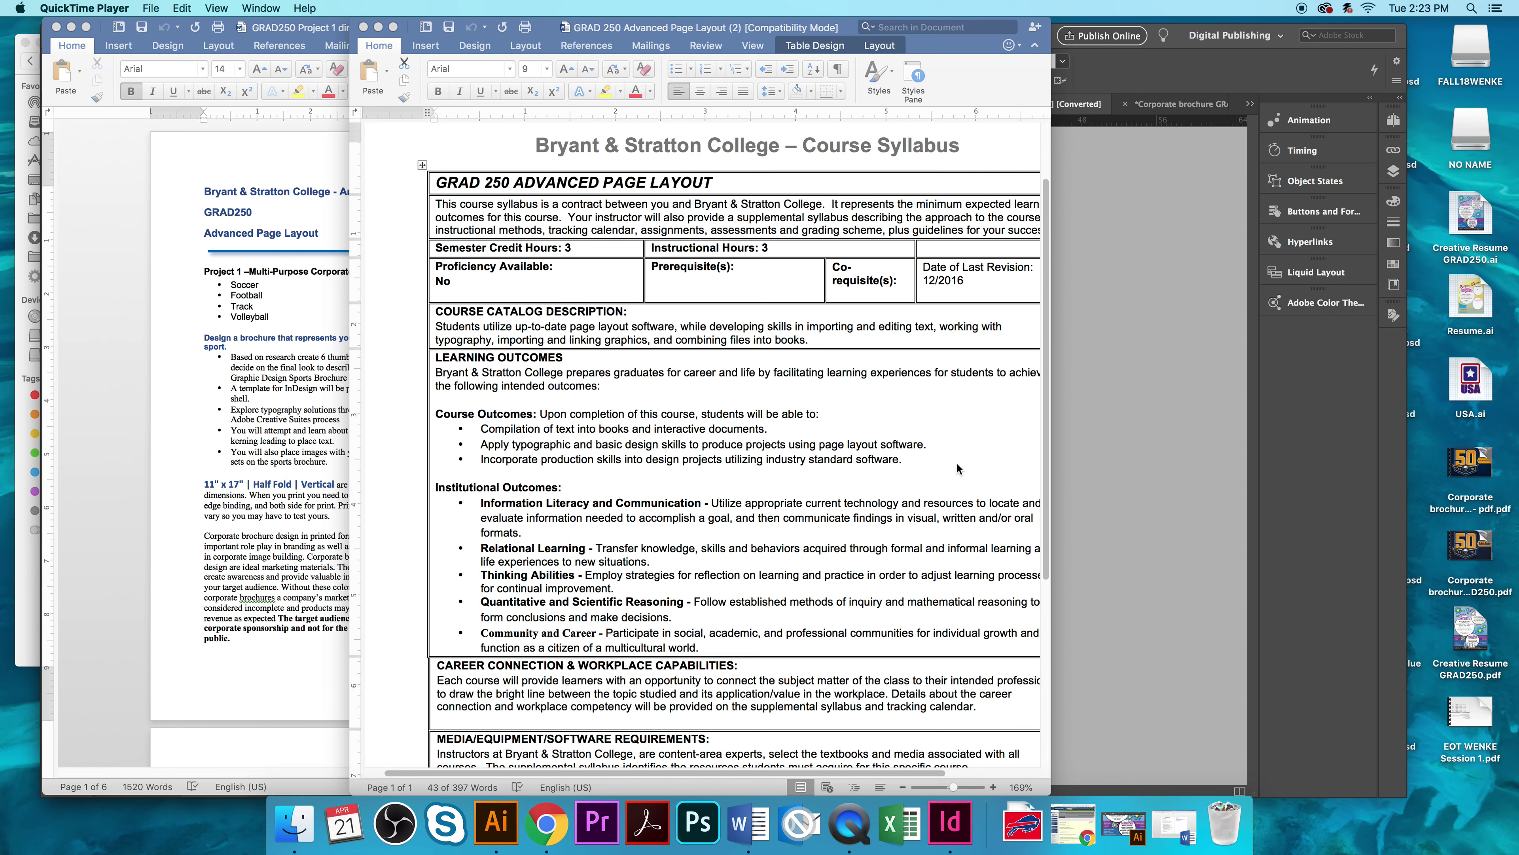
# Step: Minimize the course syllabus window to reveal the Project 1 Corporate Sports Brochure directions
pyautogui.click(1046, 445)
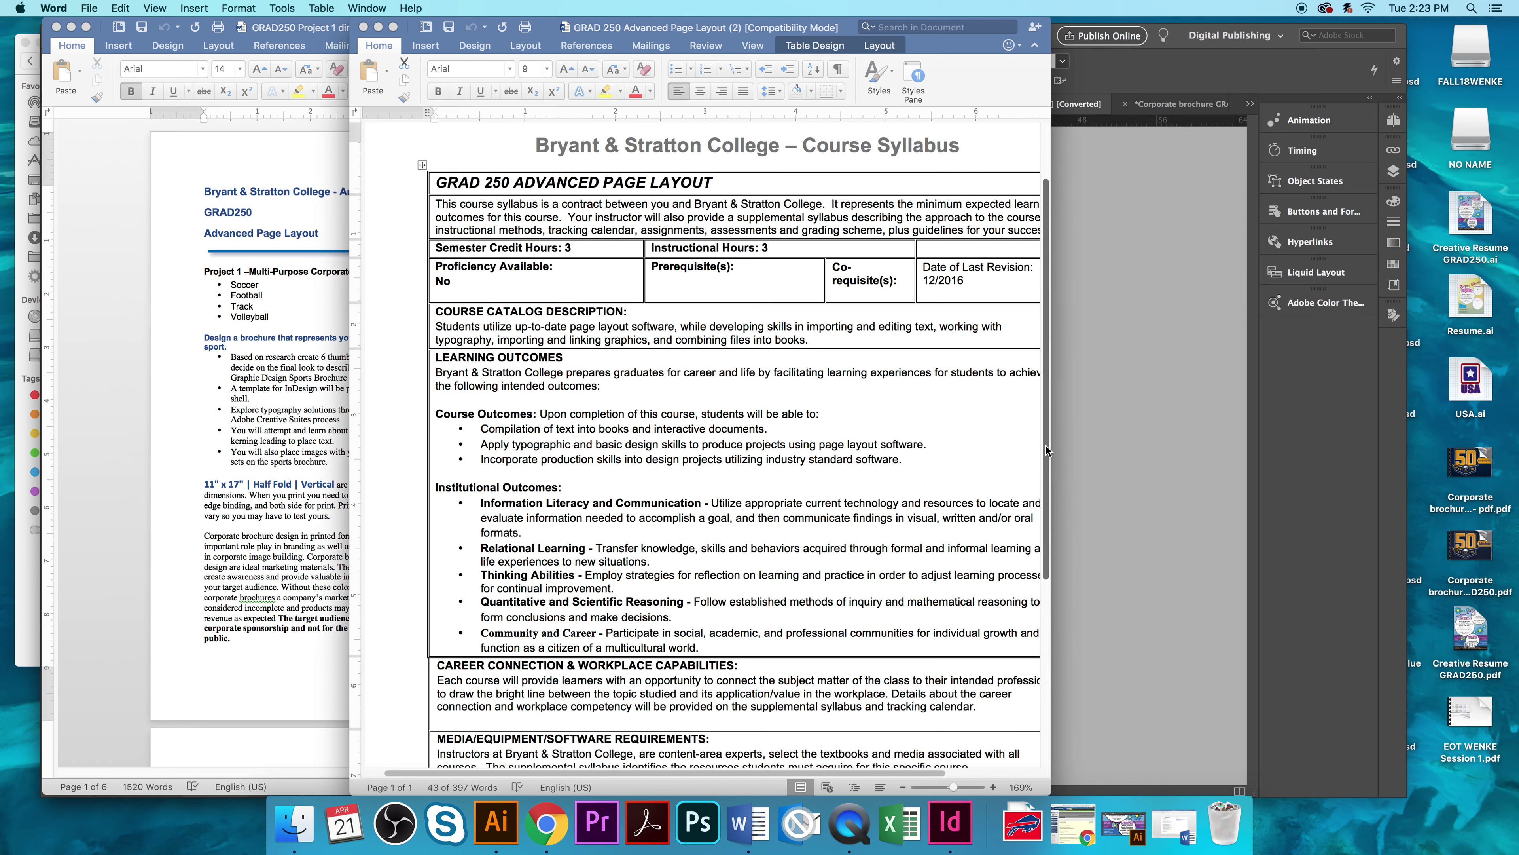
pyautogui.moveTo(1046, 445); pyautogui.dragTo(1047, 453)
pyautogui.scroll(-2, 1047, 453)
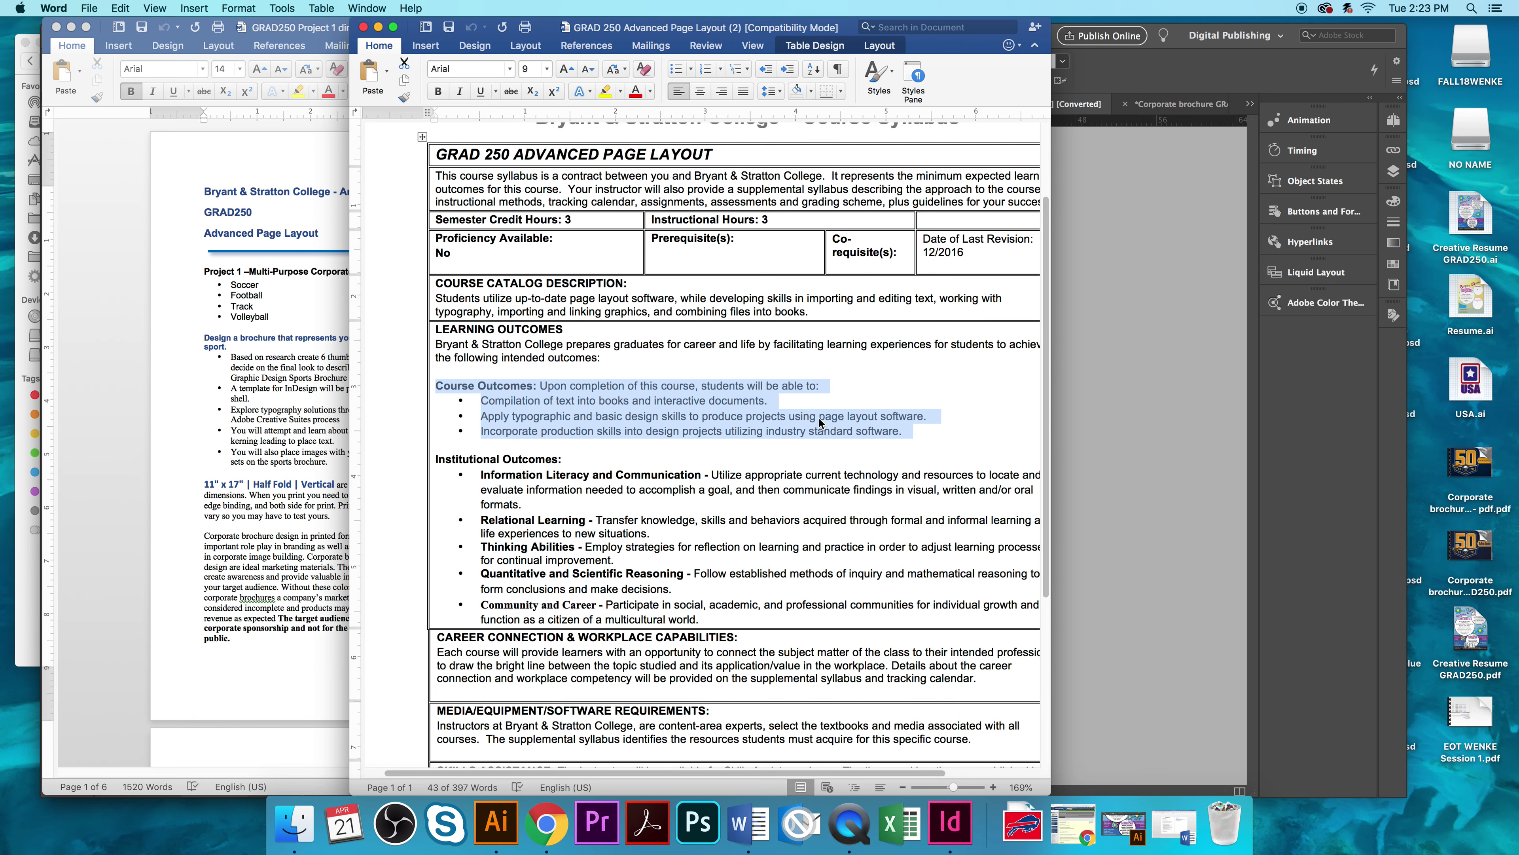
pyautogui.click(377, 27)
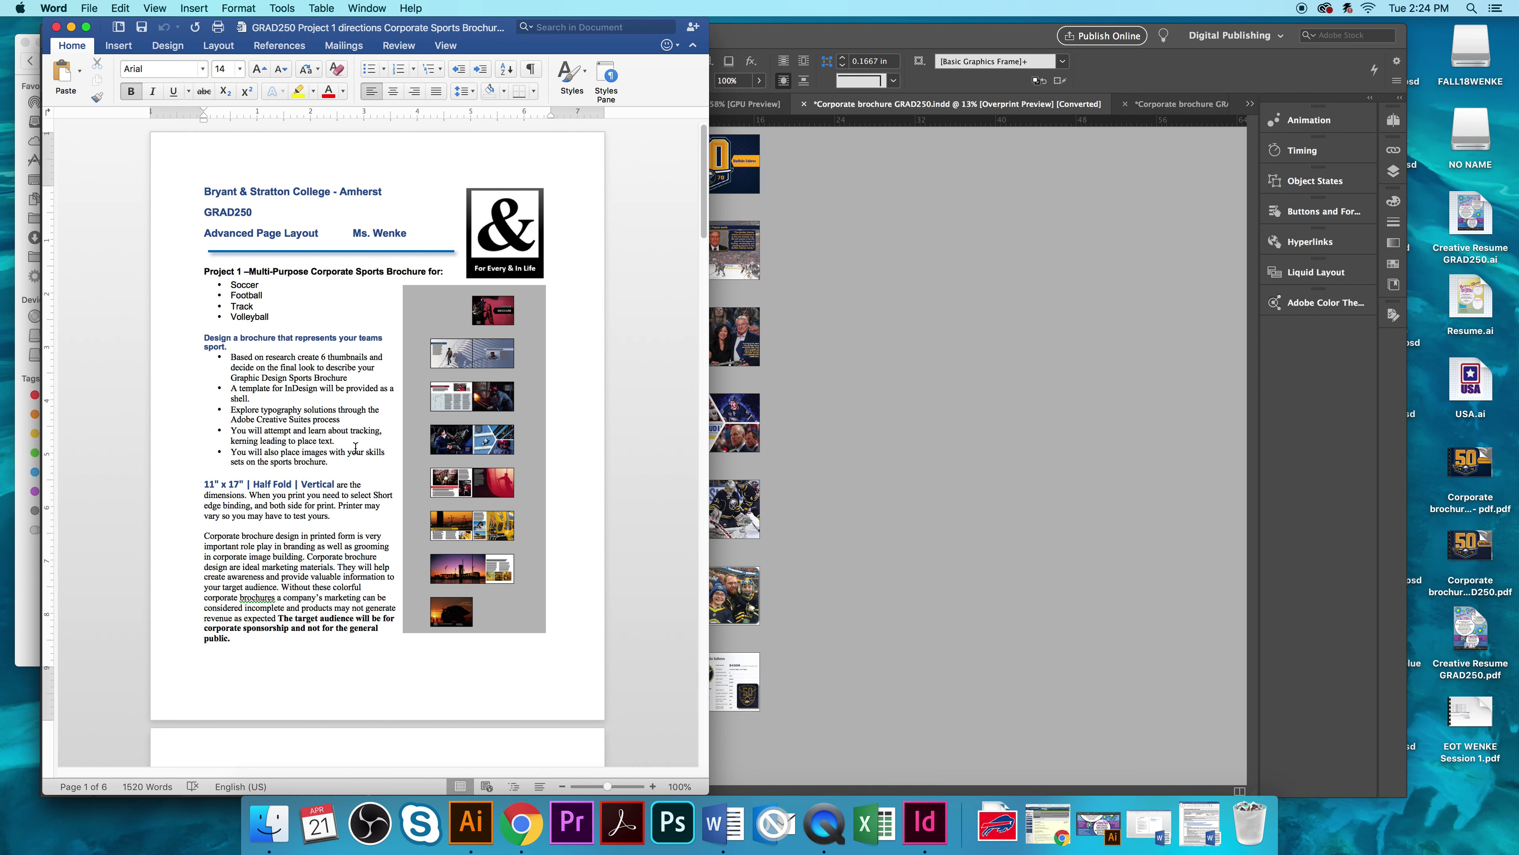
pyautogui.scroll(-5, 602, 510)
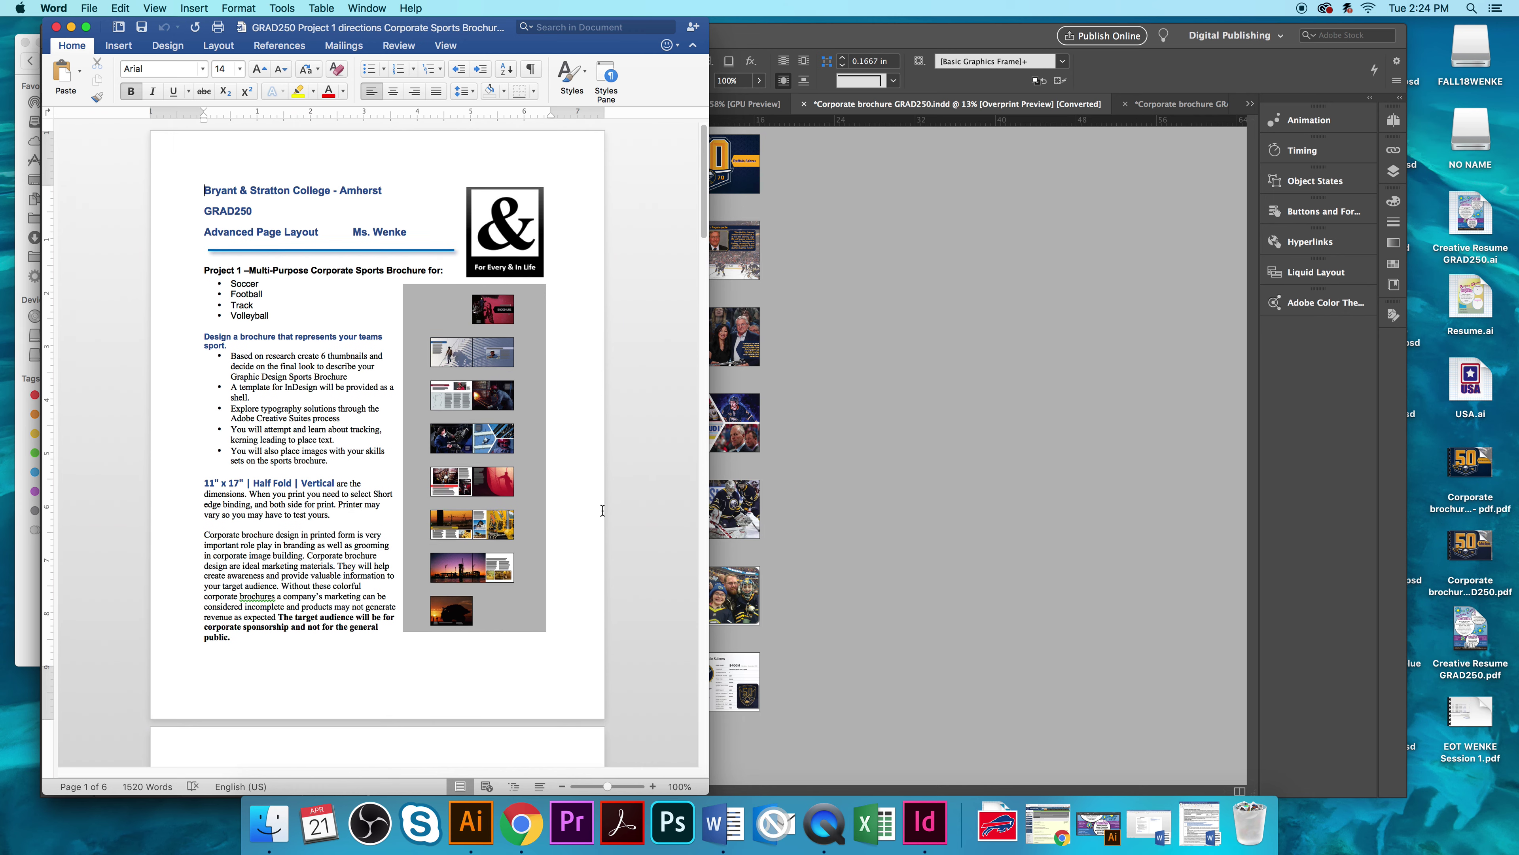
pyautogui.scroll(4, 603, 510)
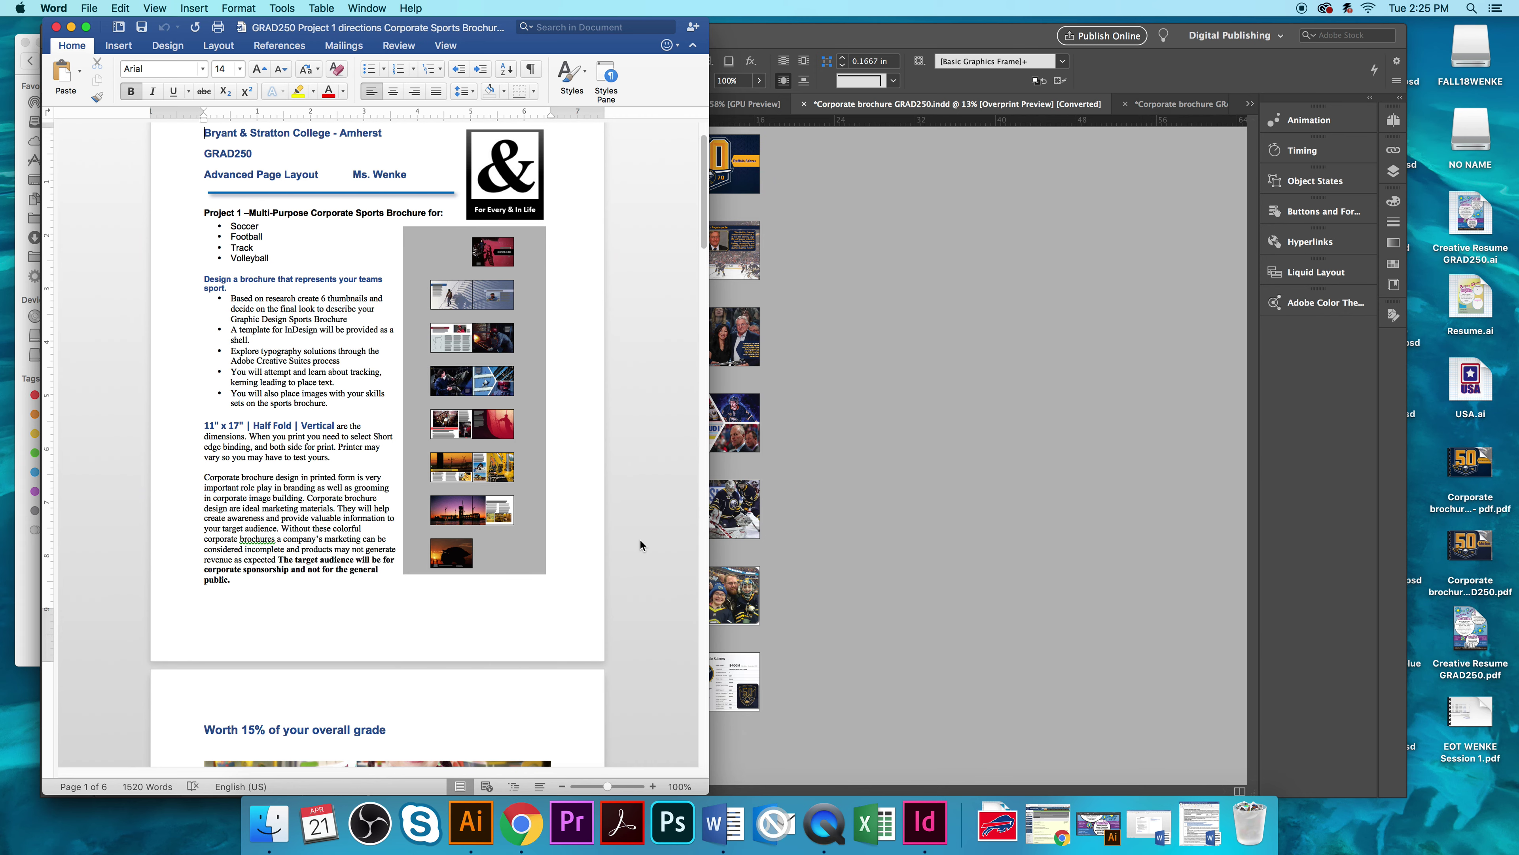
pyautogui.scroll(-10, 641, 540)
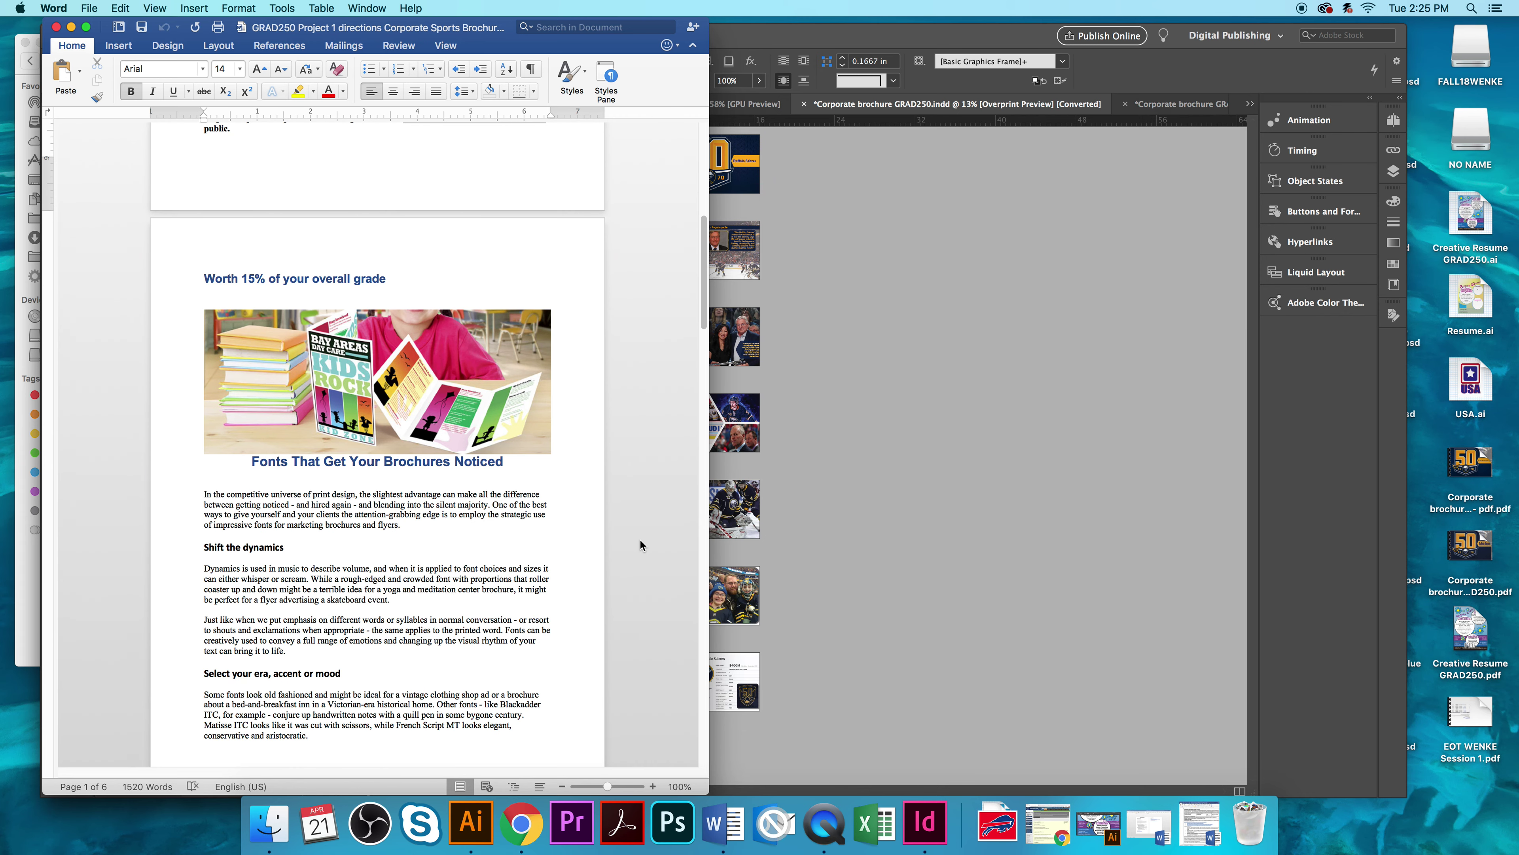
# Step: Scroll the directions down to the 100-point Grading Rubric and deadlines page
pyautogui.scroll(-8, 640, 540)
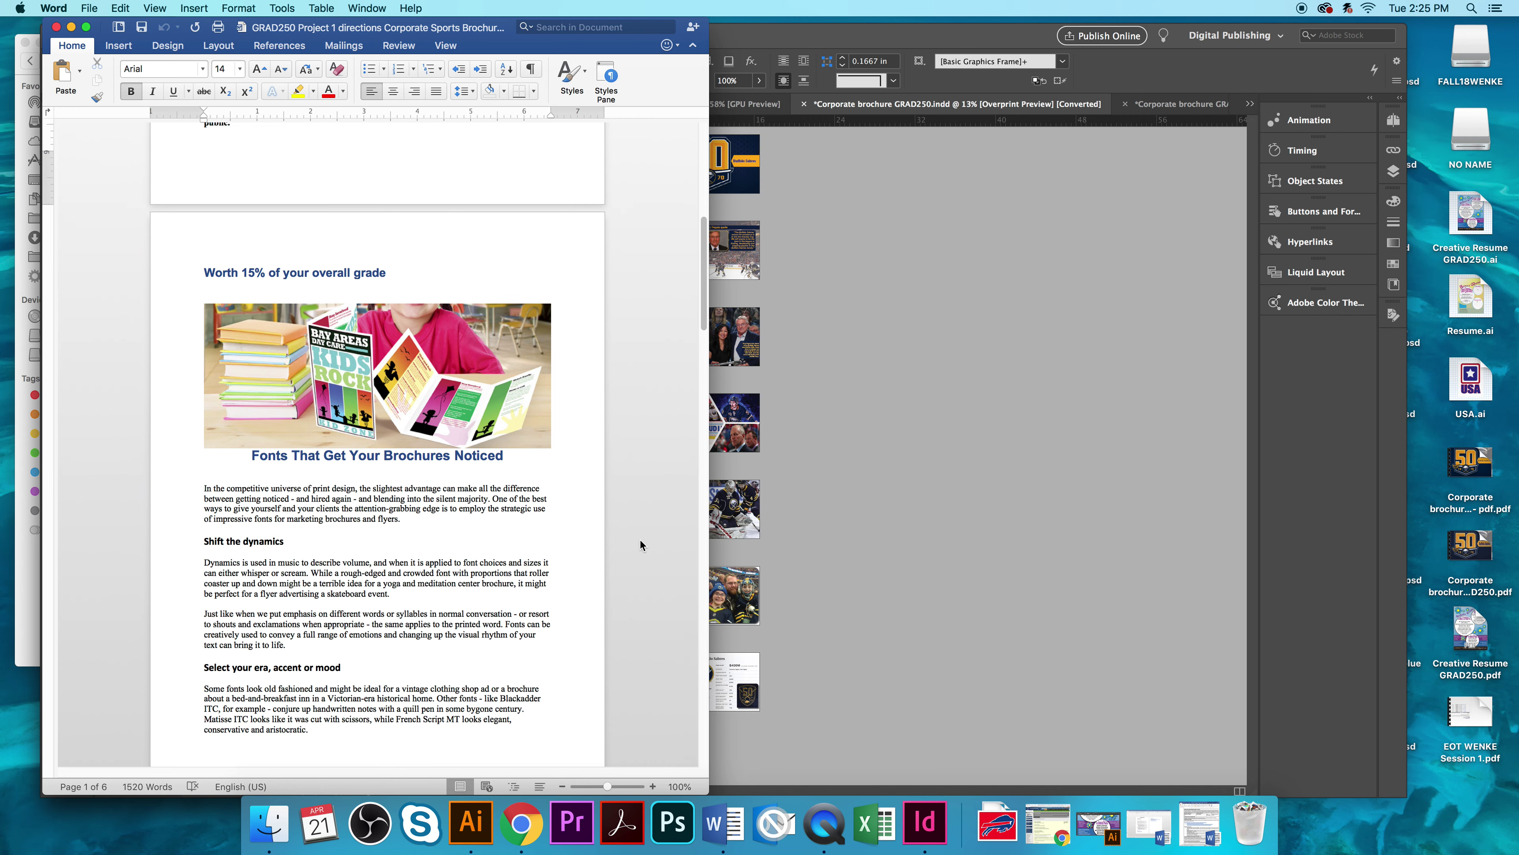
pyautogui.scroll(-20, 640, 540)
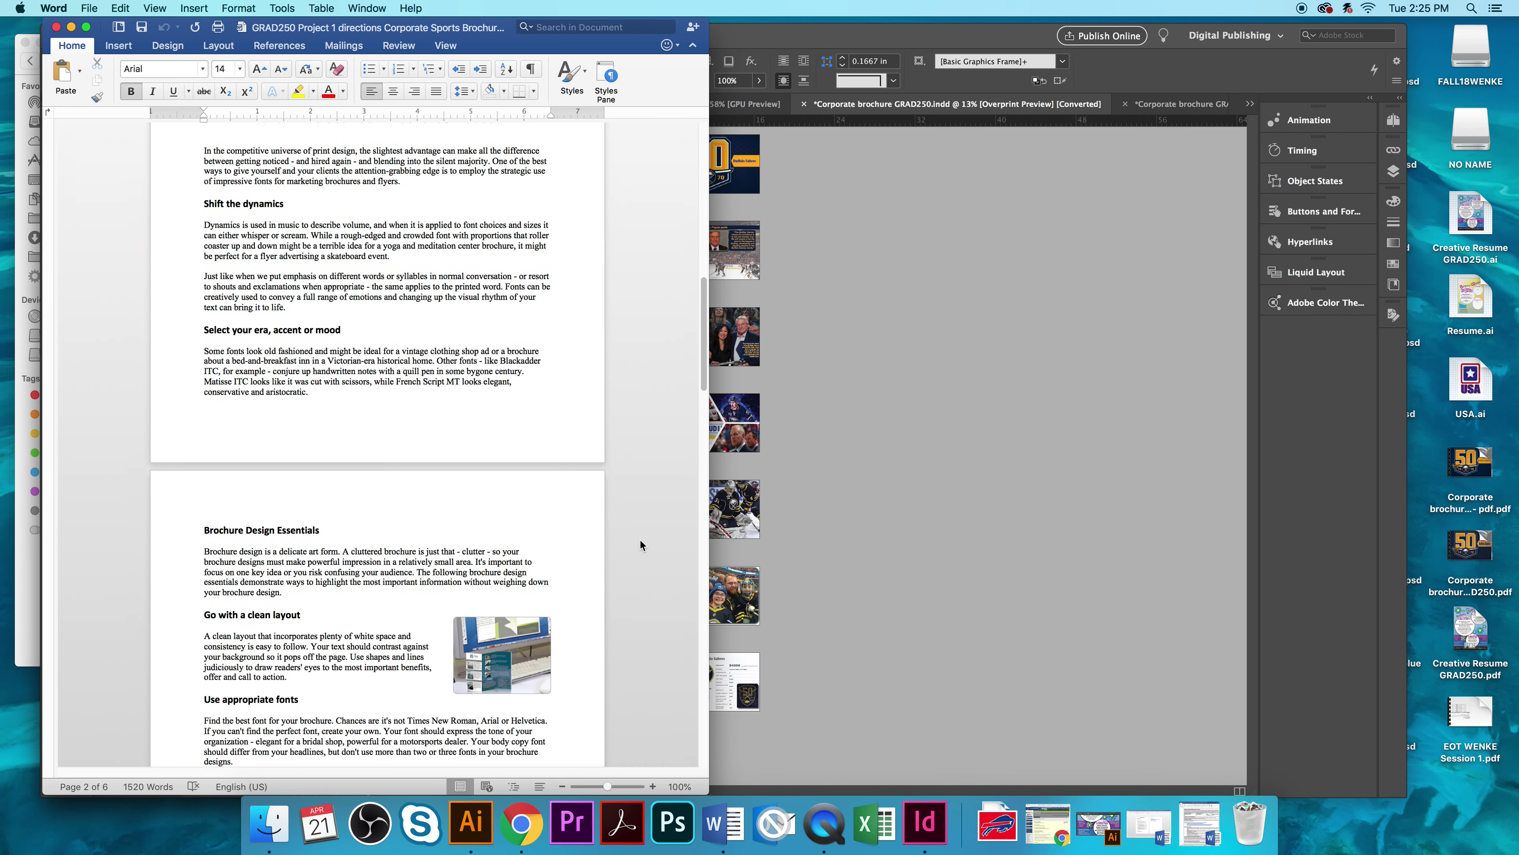
pyautogui.scroll(15, 640, 541)
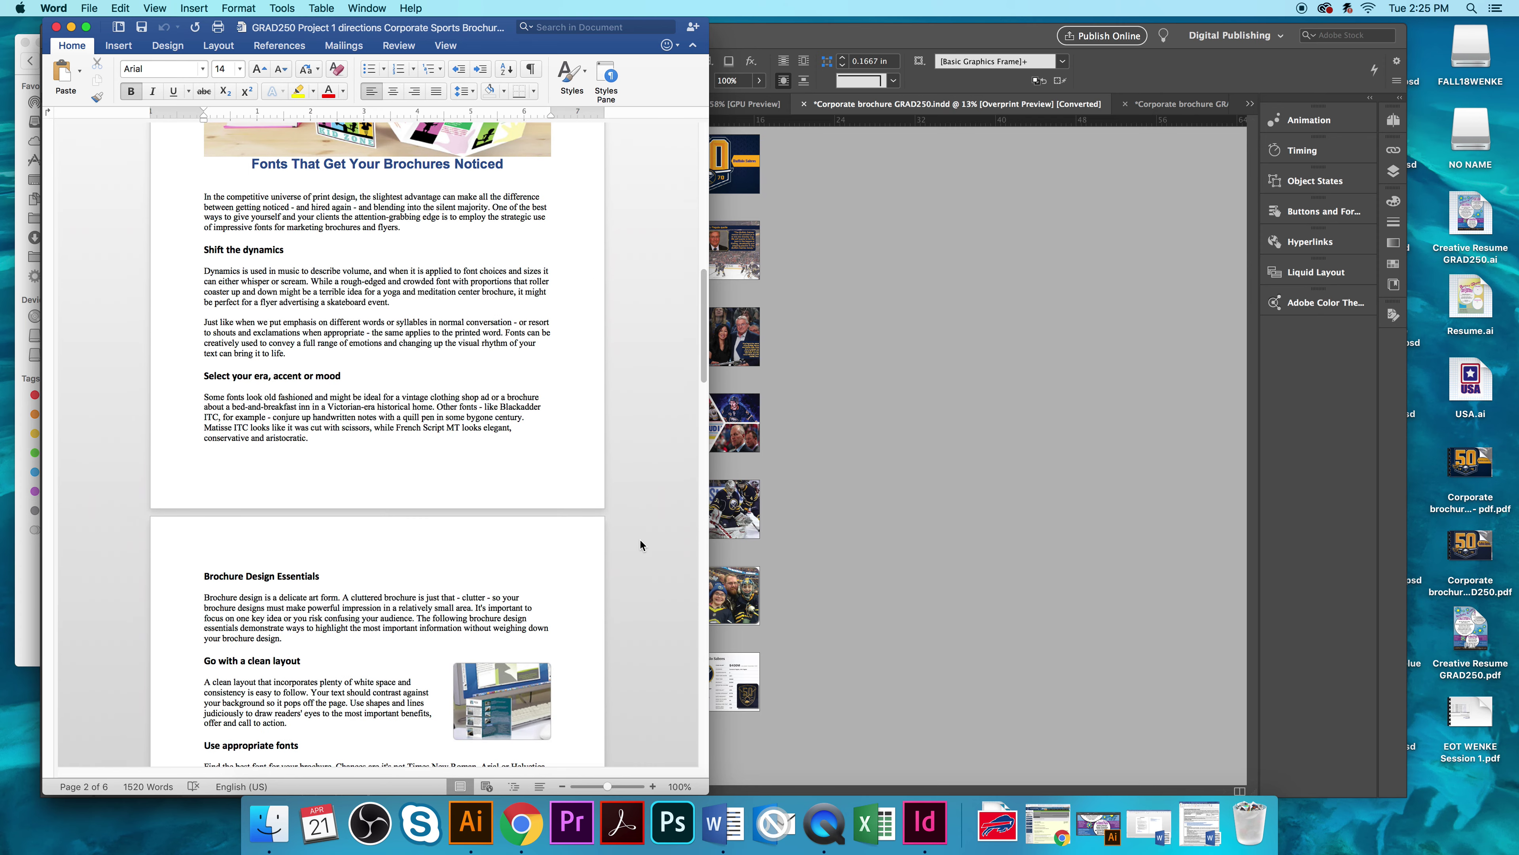
pyautogui.scroll(-15, 640, 541)
pyautogui.scroll(-10, 640, 540)
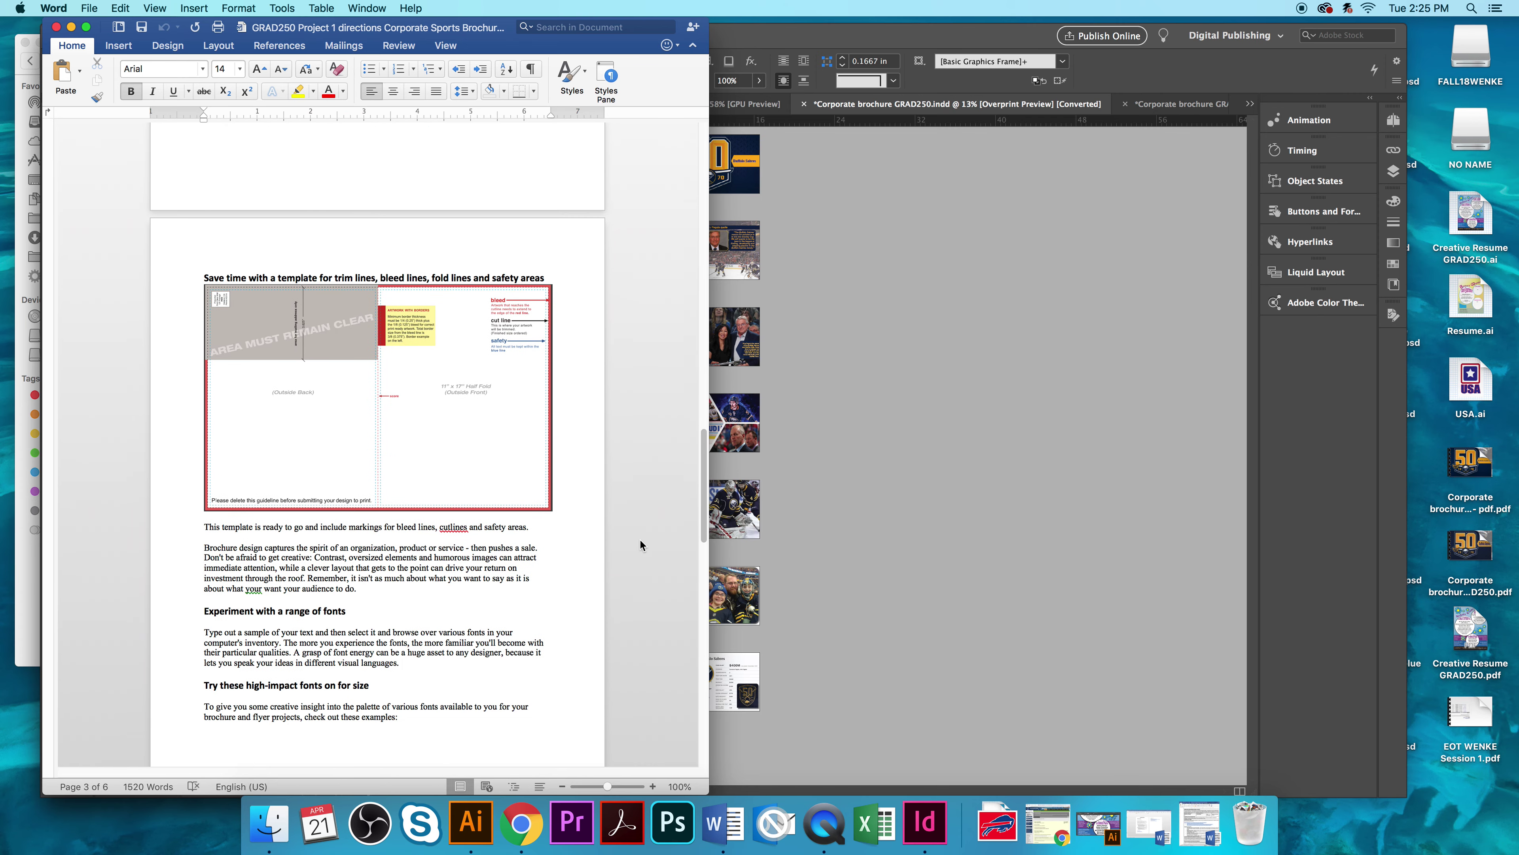
pyautogui.scroll(-10, 641, 545)
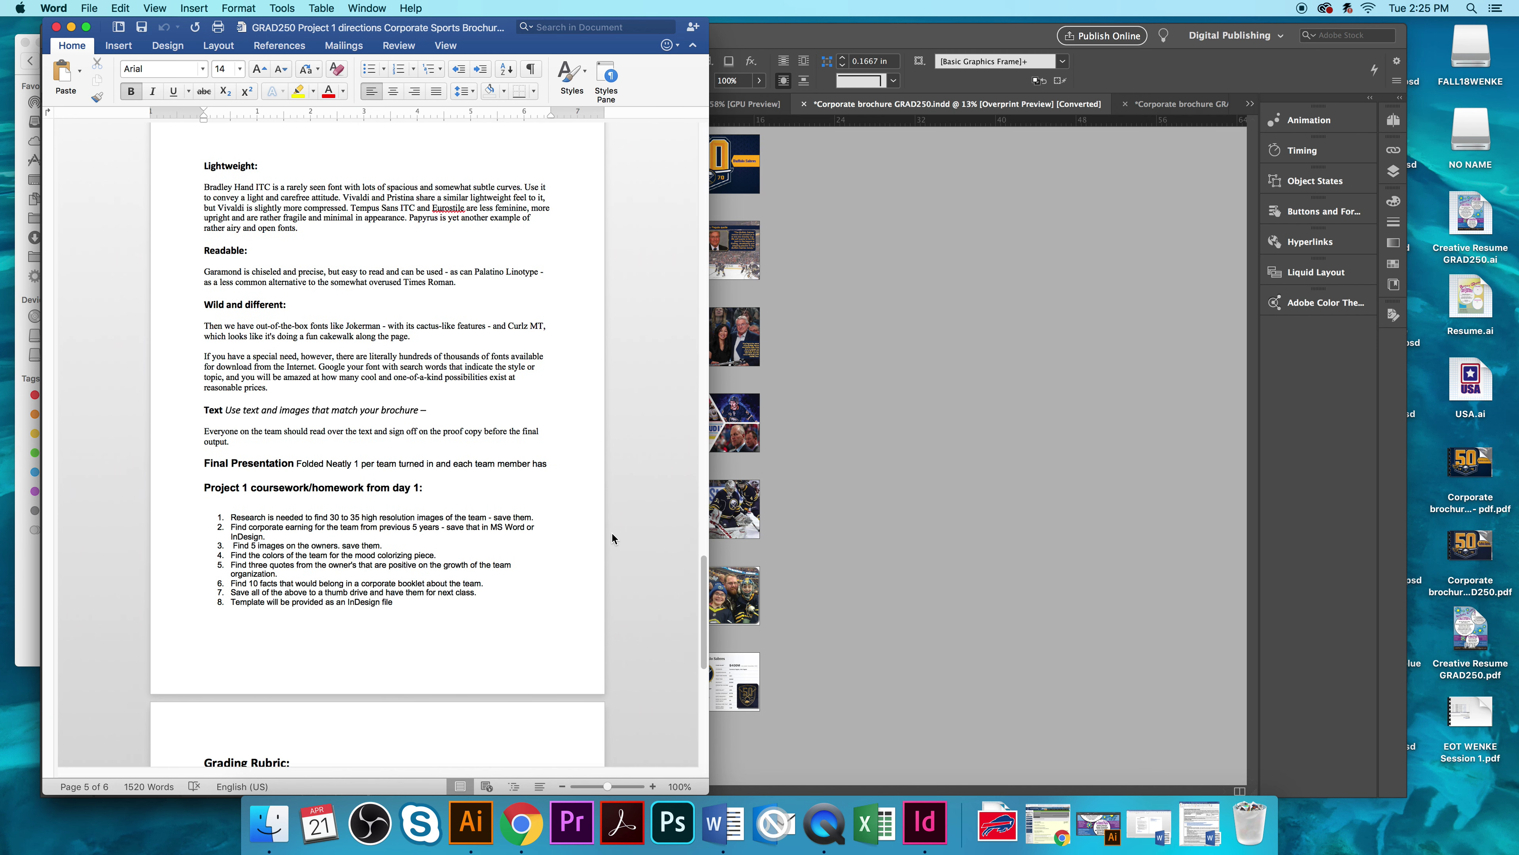
pyautogui.scroll(-5, 613, 538)
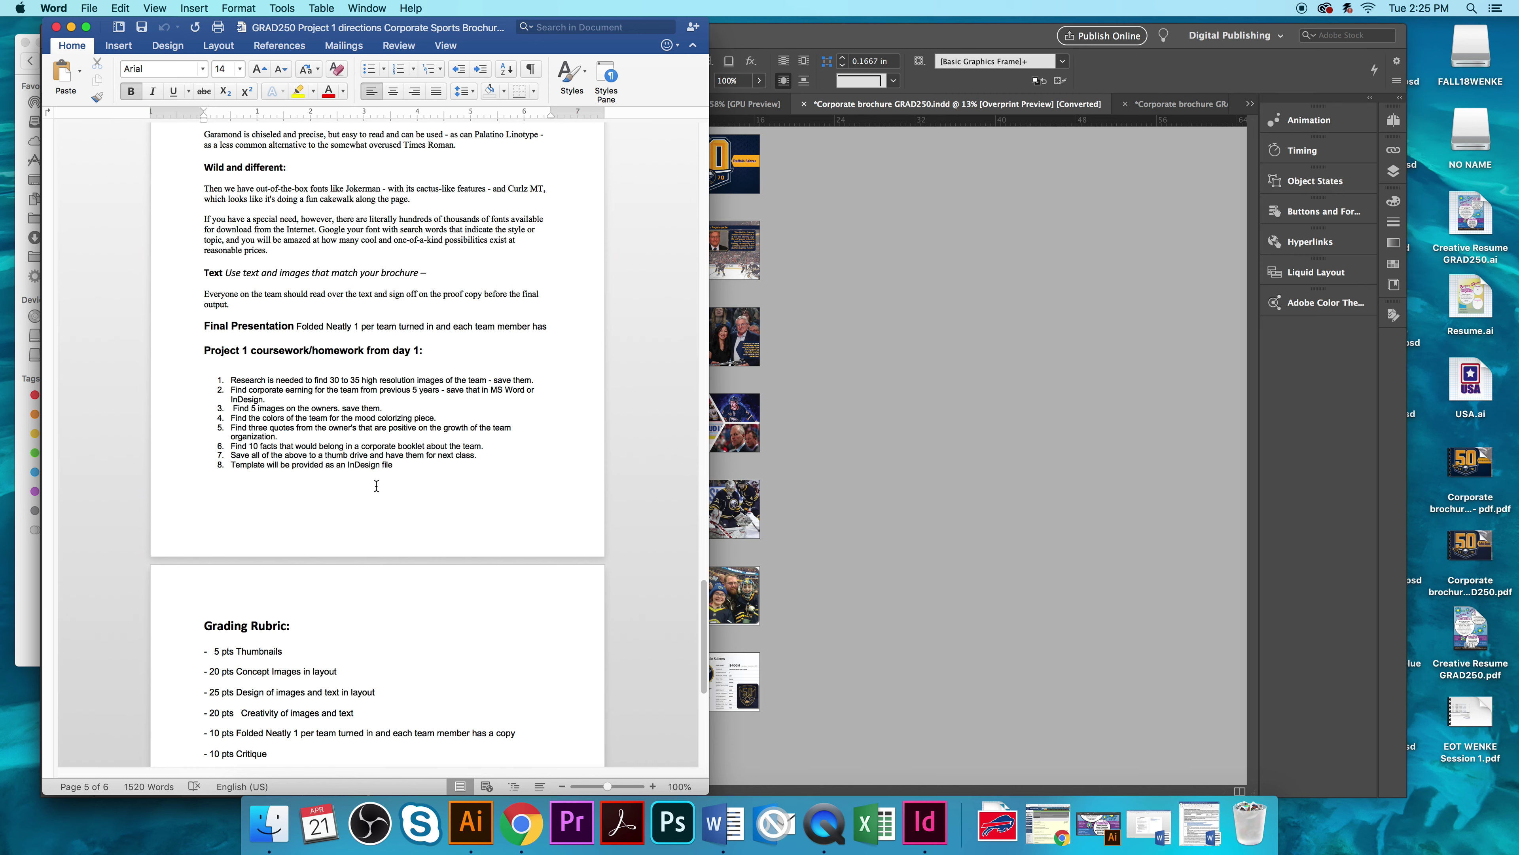
pyautogui.scroll(-6, 376, 486)
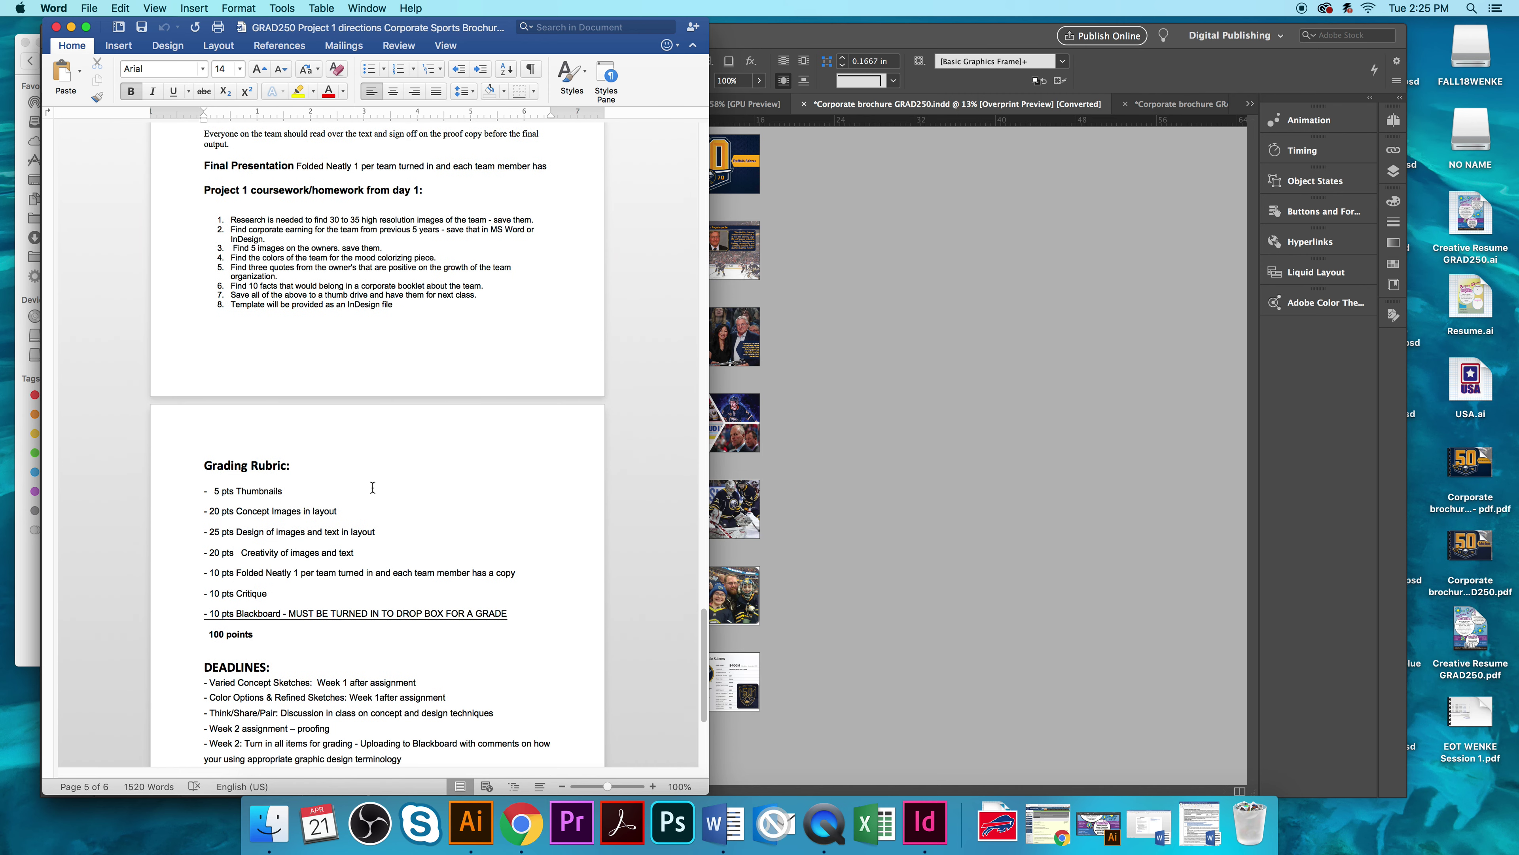
pyautogui.scroll(-2, 374, 488)
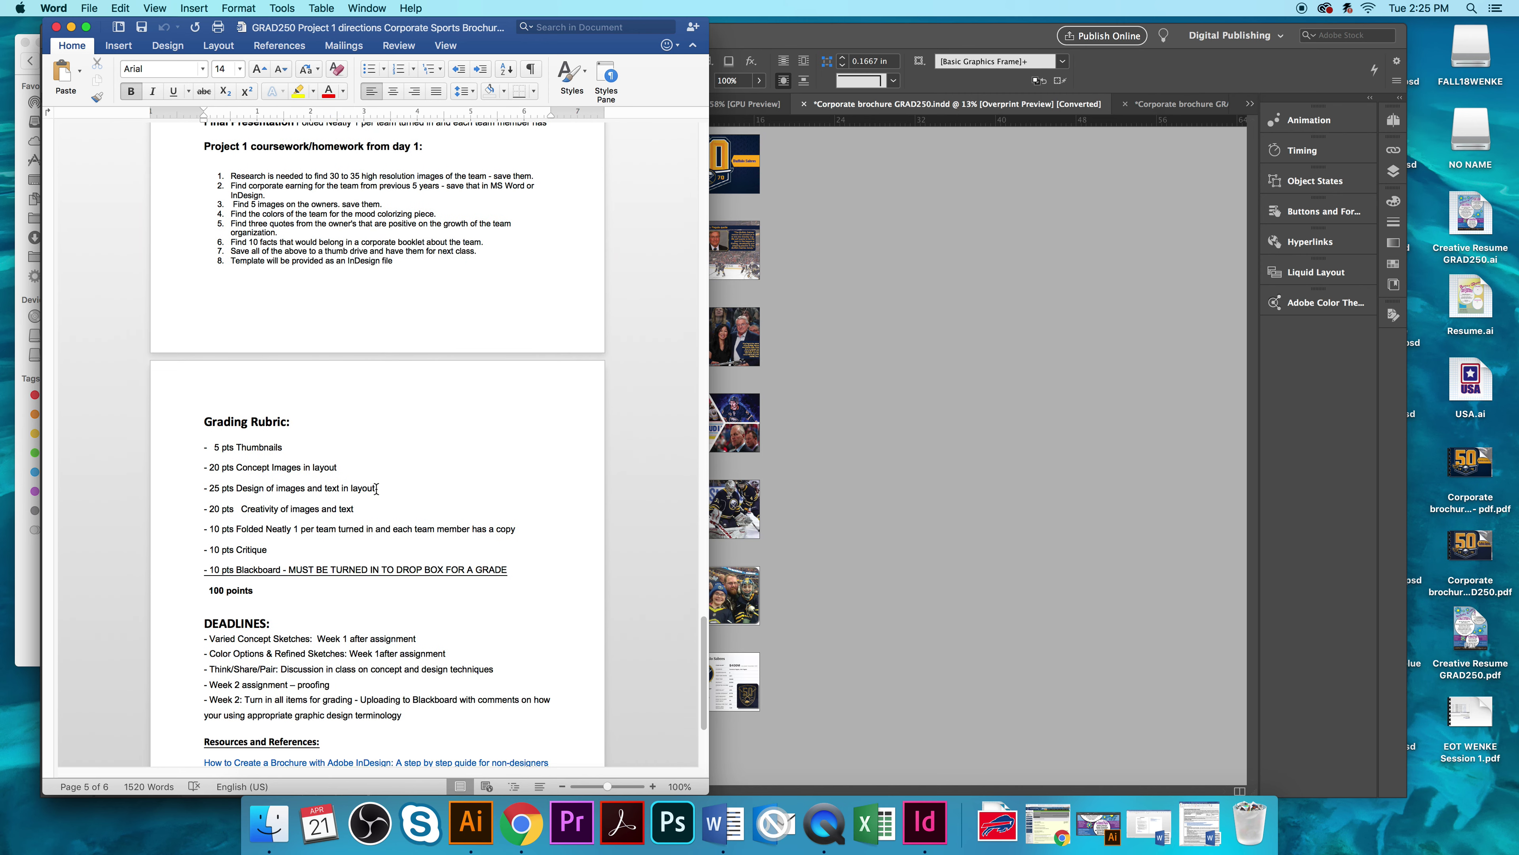
pyautogui.scroll(-2, 376, 488)
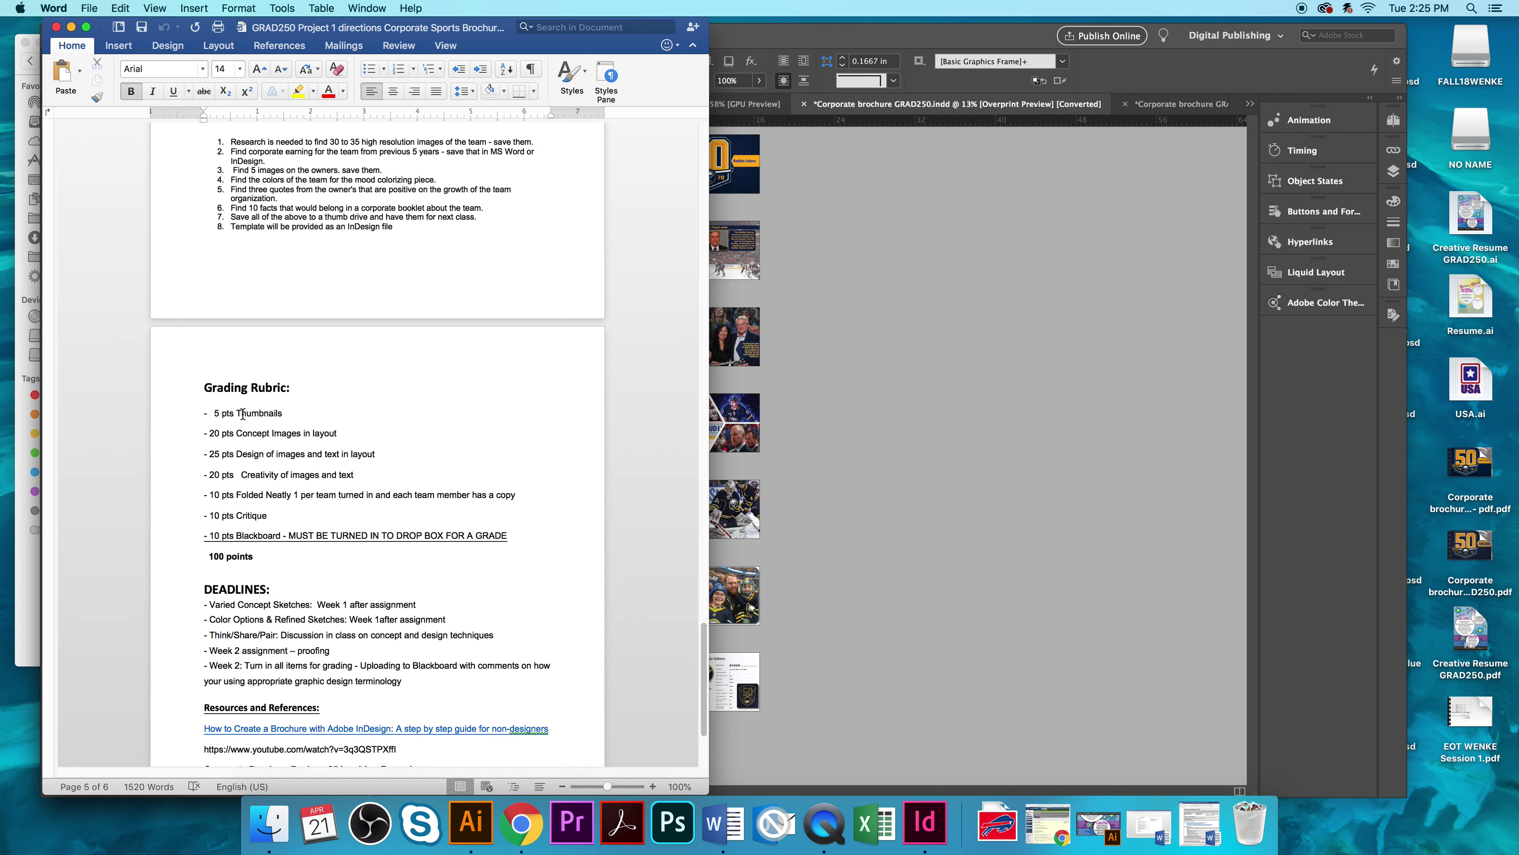
# Step: Highlight the first several Grading Rubric lines, then deselect them
pyautogui.moveTo(236, 410); pyautogui.dragTo(360, 515)
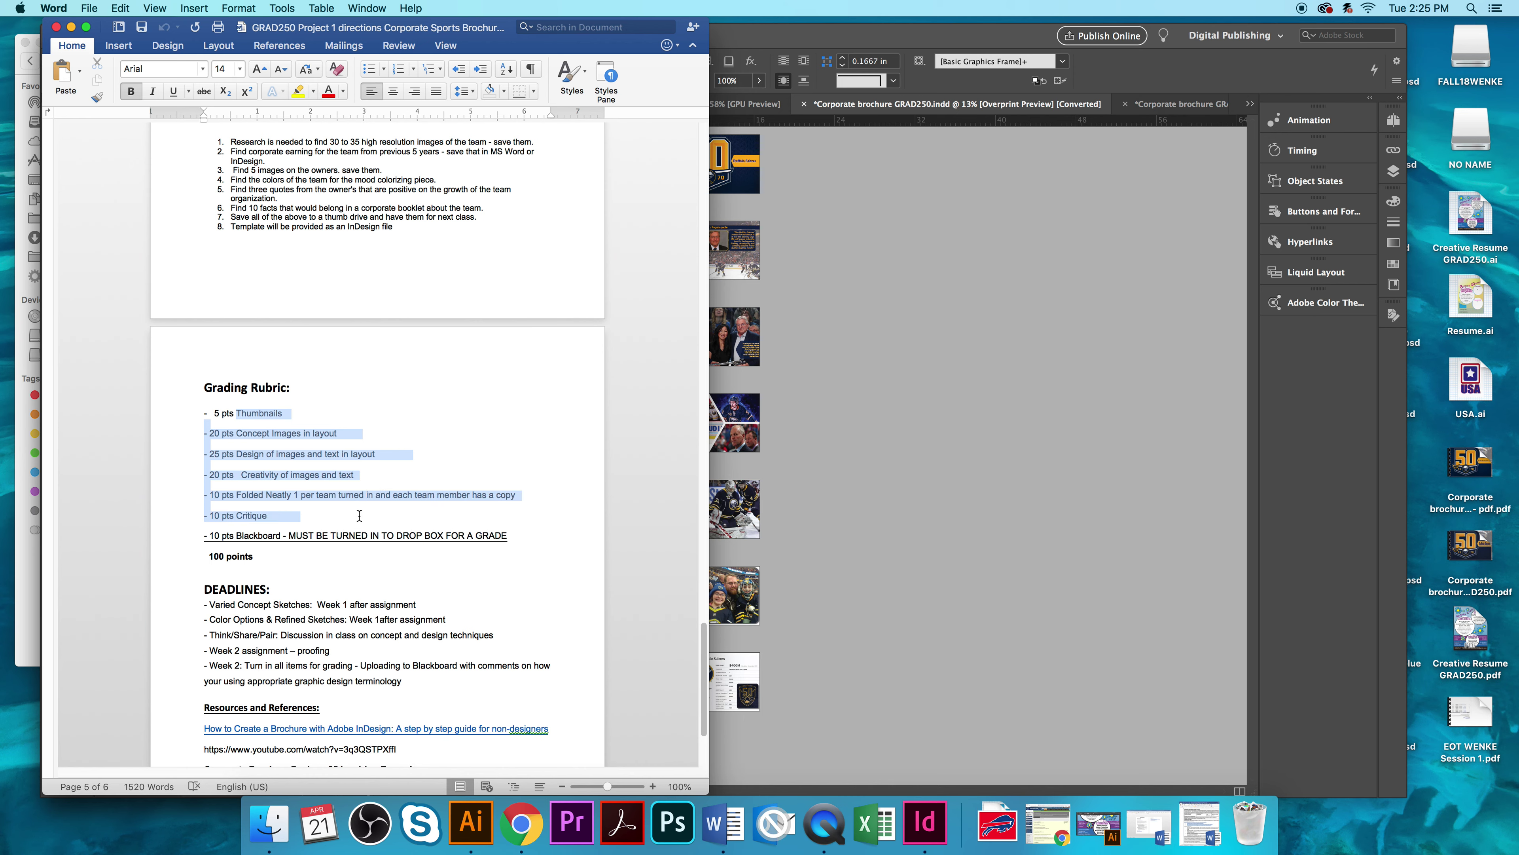
pyautogui.moveTo(360, 516); pyautogui.dragTo(360, 515)
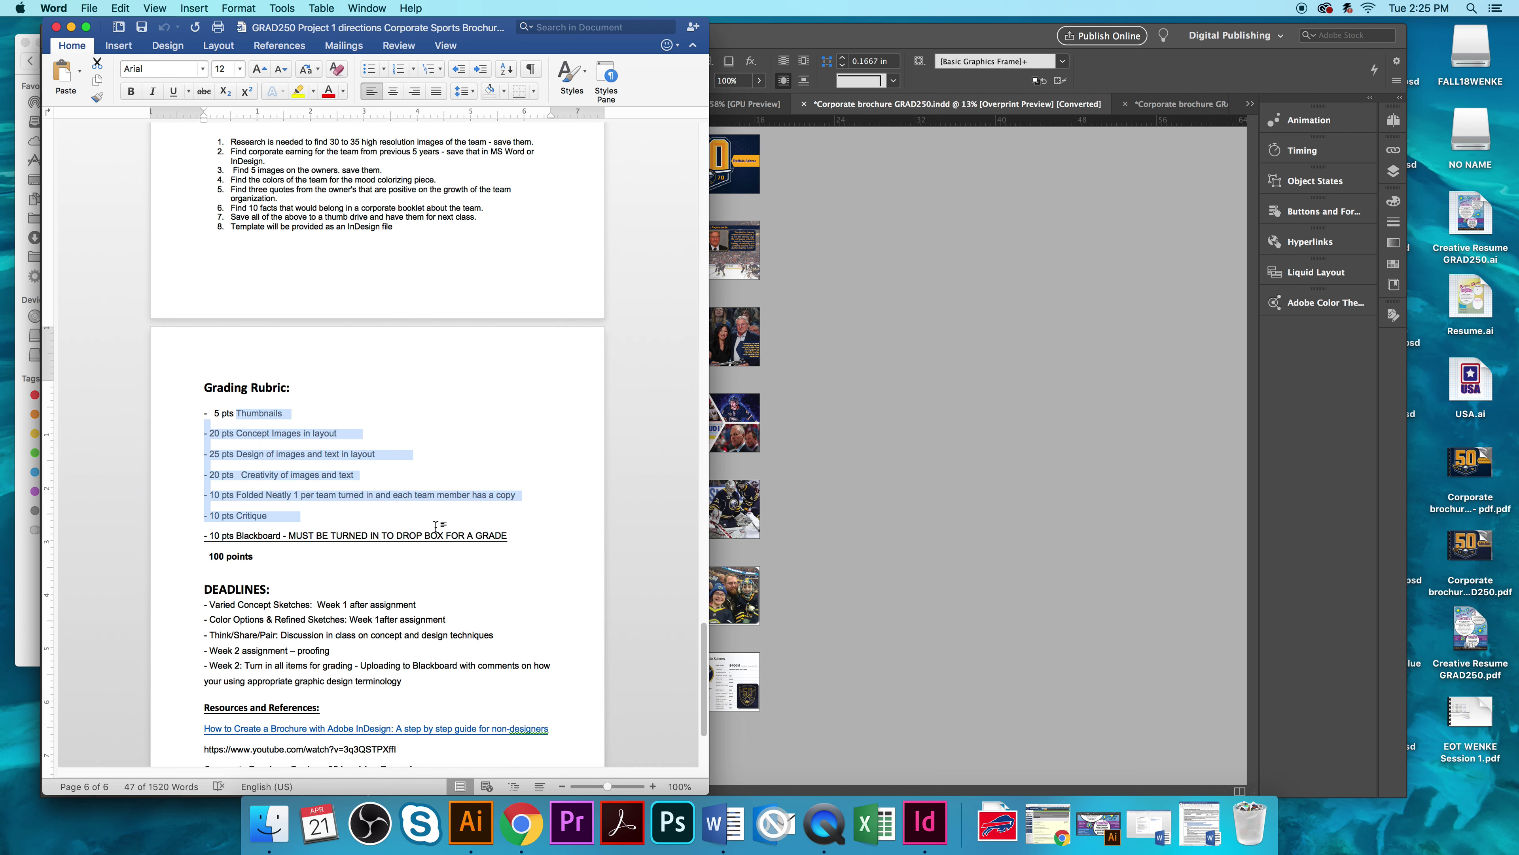
pyautogui.click(440, 516)
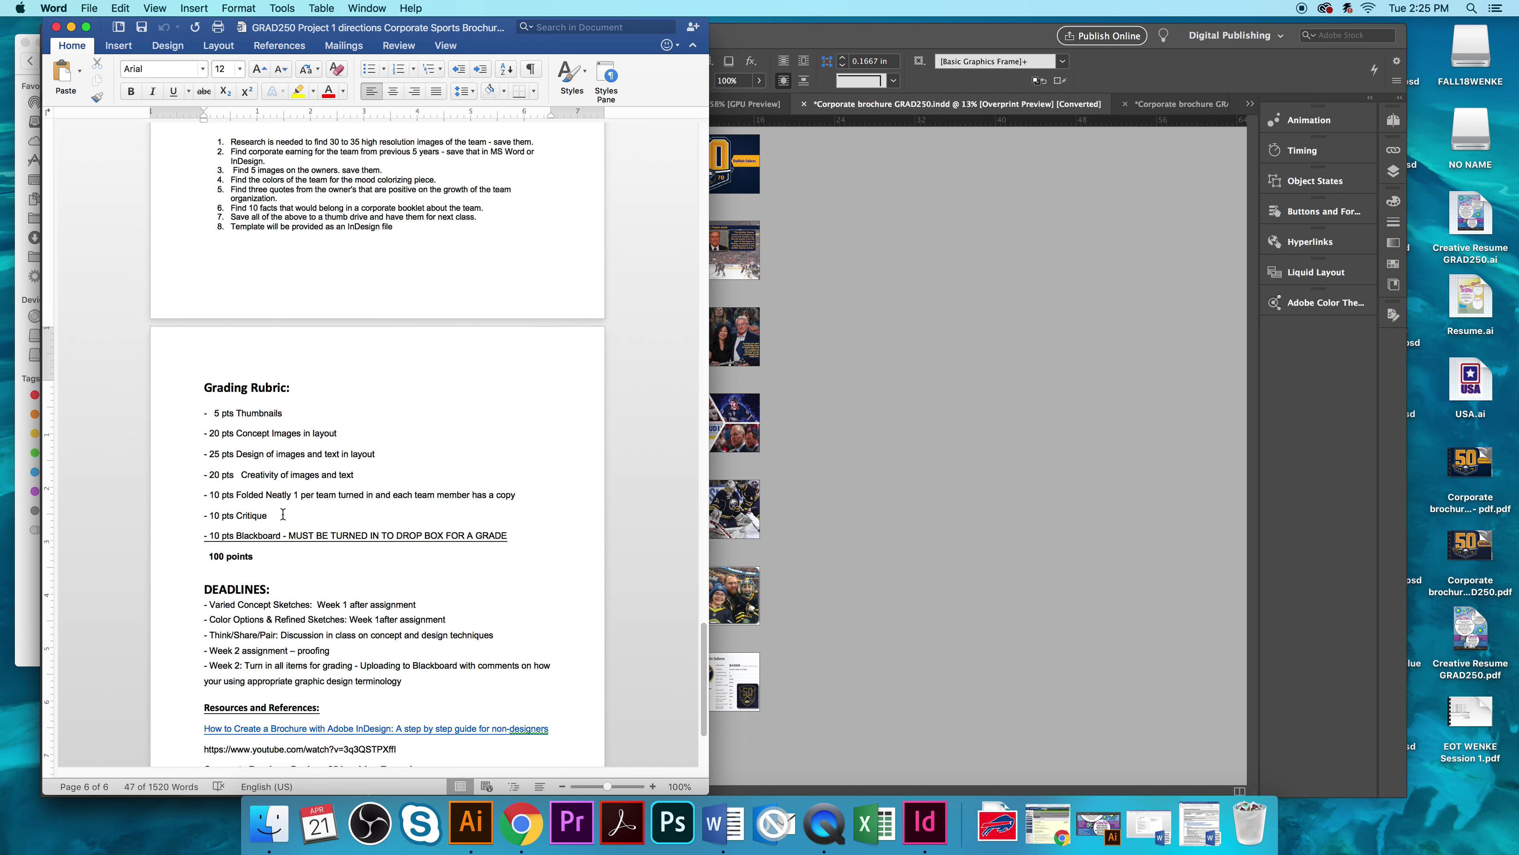
pyautogui.scroll(-5, 283, 515)
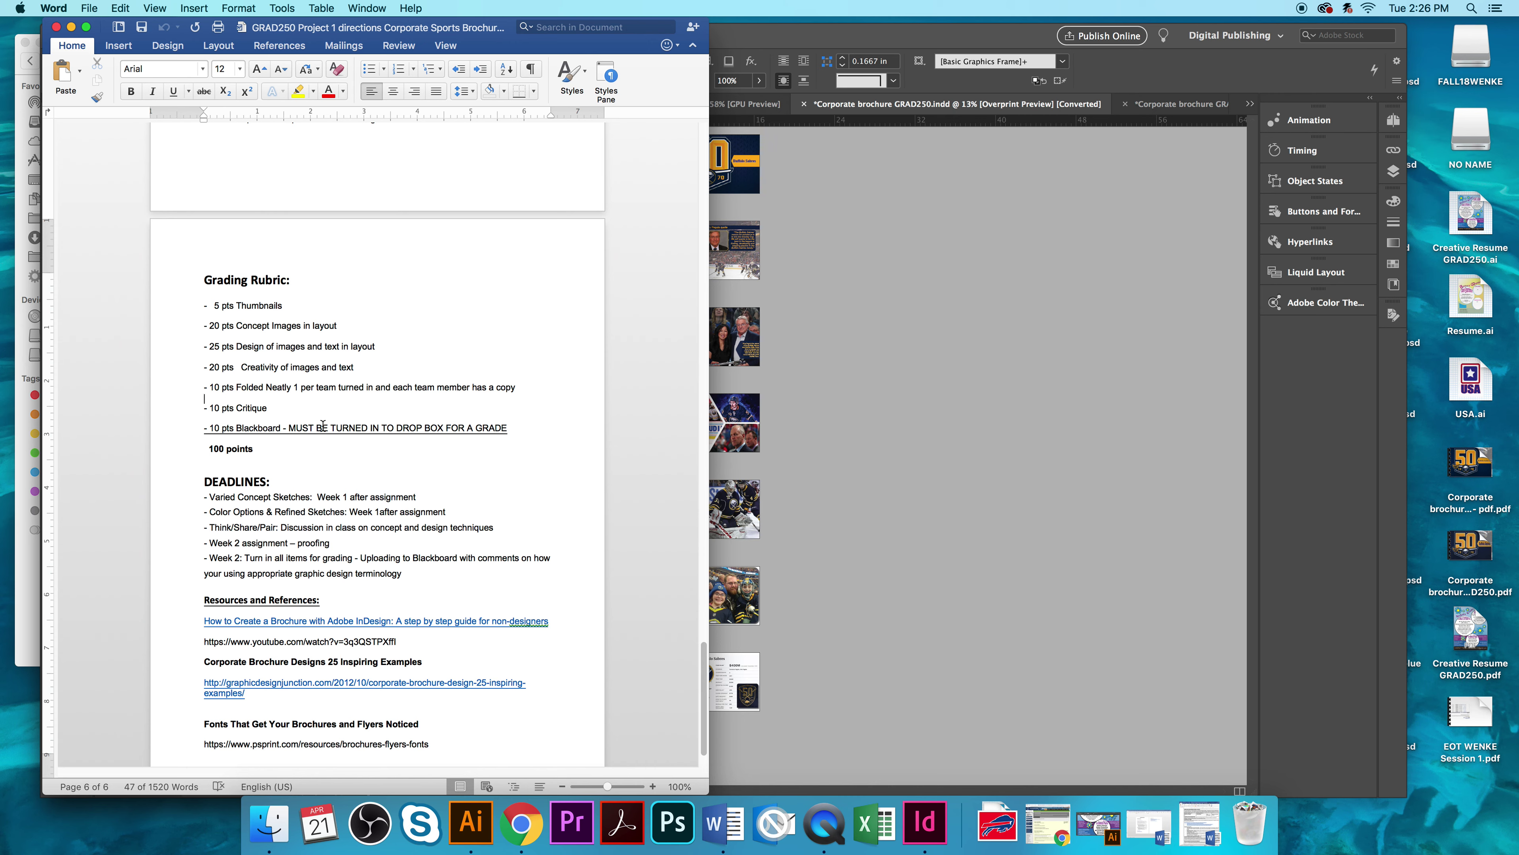
# Step: Highlight the Blackboard rubric line and DEADLINES list, then move Word to the lower right
pyautogui.moveTo(237, 429); pyautogui.dragTo(380, 436)
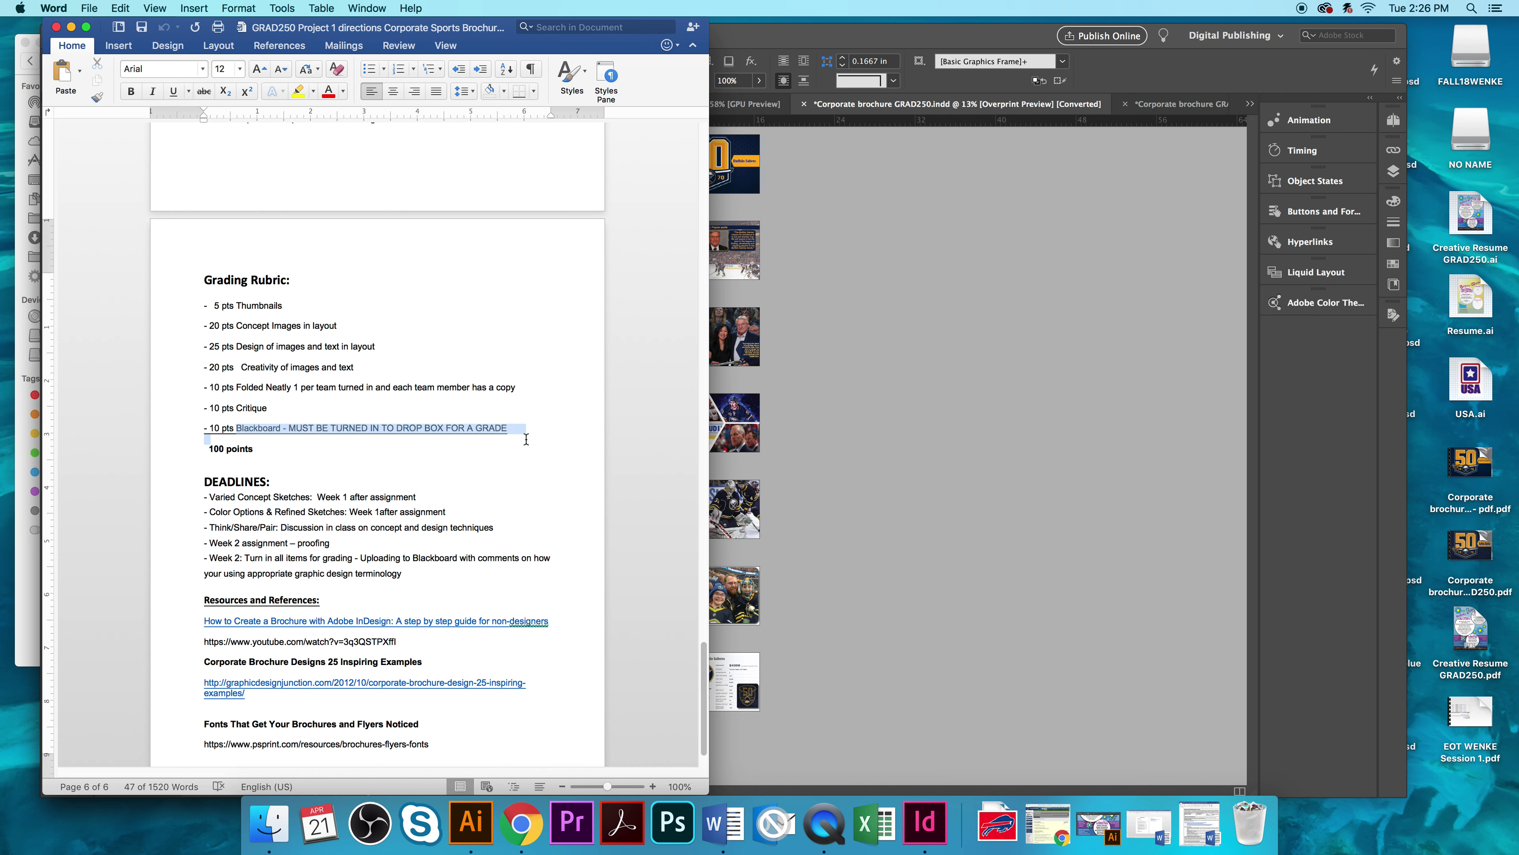
pyautogui.moveTo(204, 428); pyautogui.dragTo(519, 436)
pyautogui.scroll(-2, 412, 474)
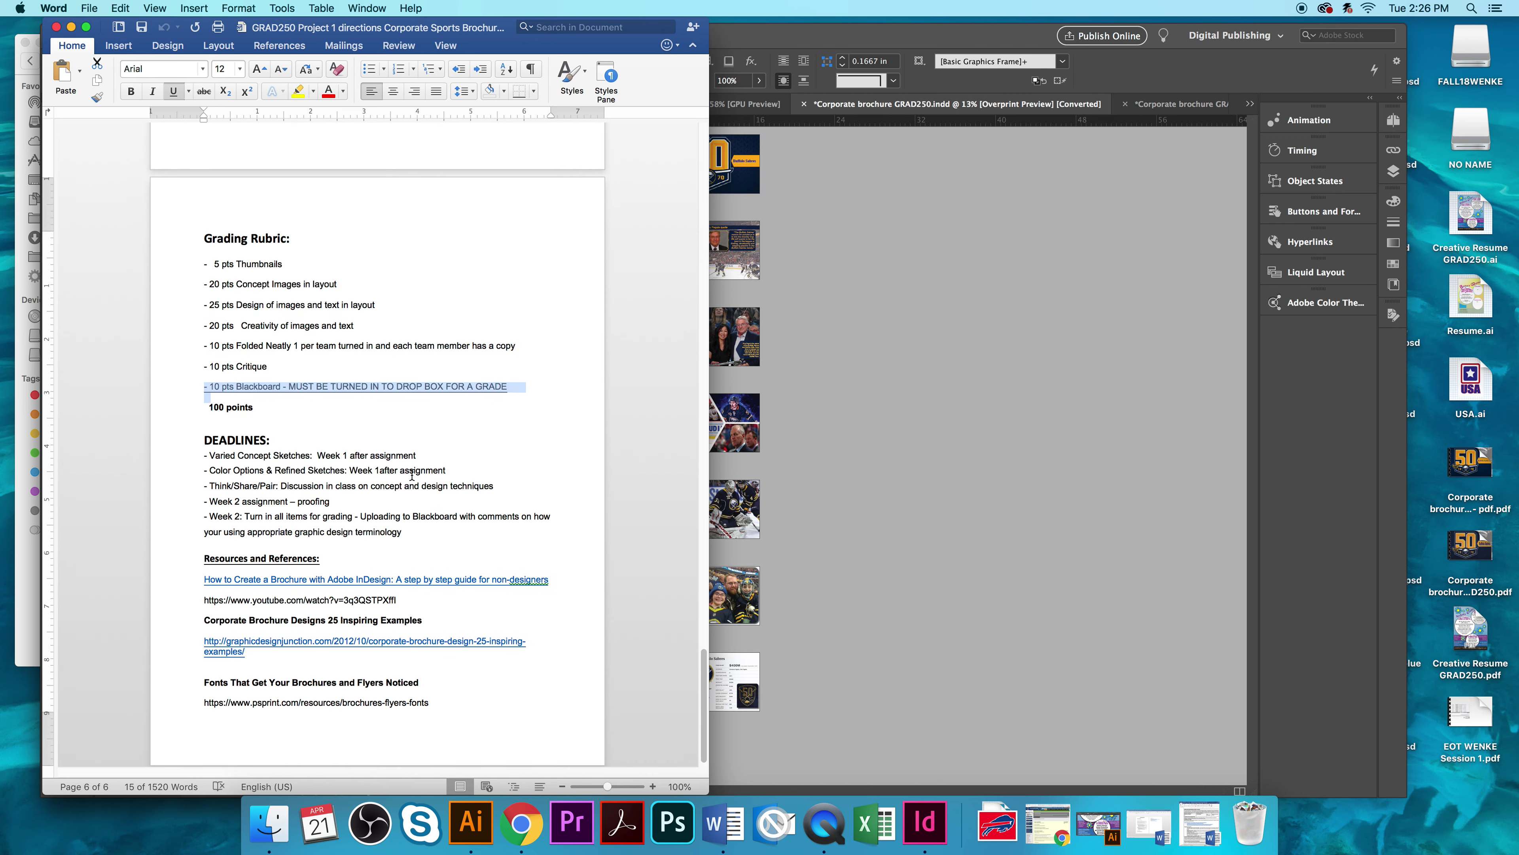
pyautogui.scroll(-1, 412, 475)
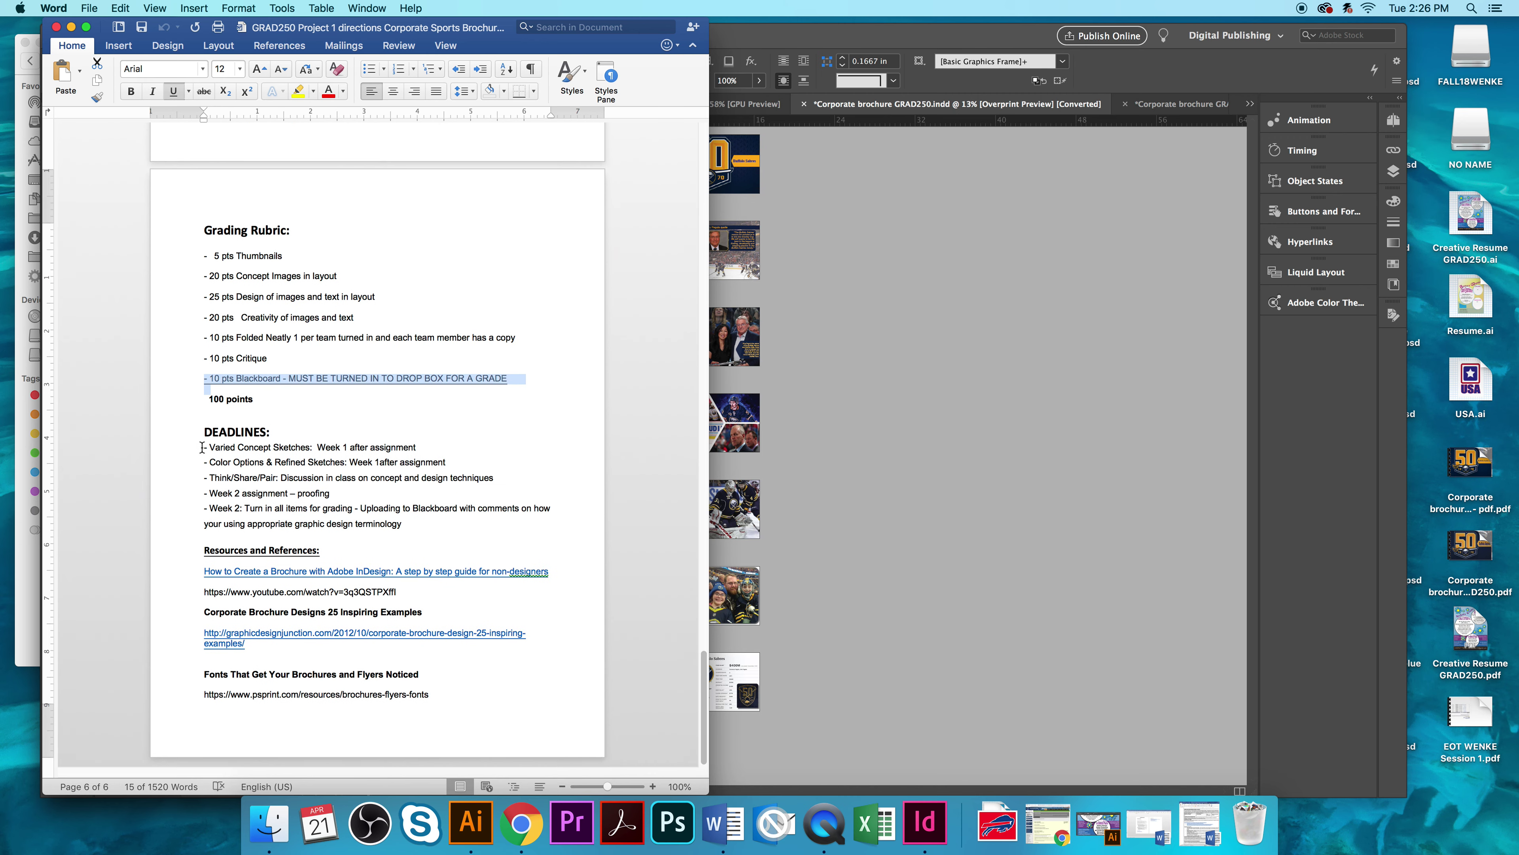
pyautogui.moveTo(202, 447); pyautogui.dragTo(390, 529)
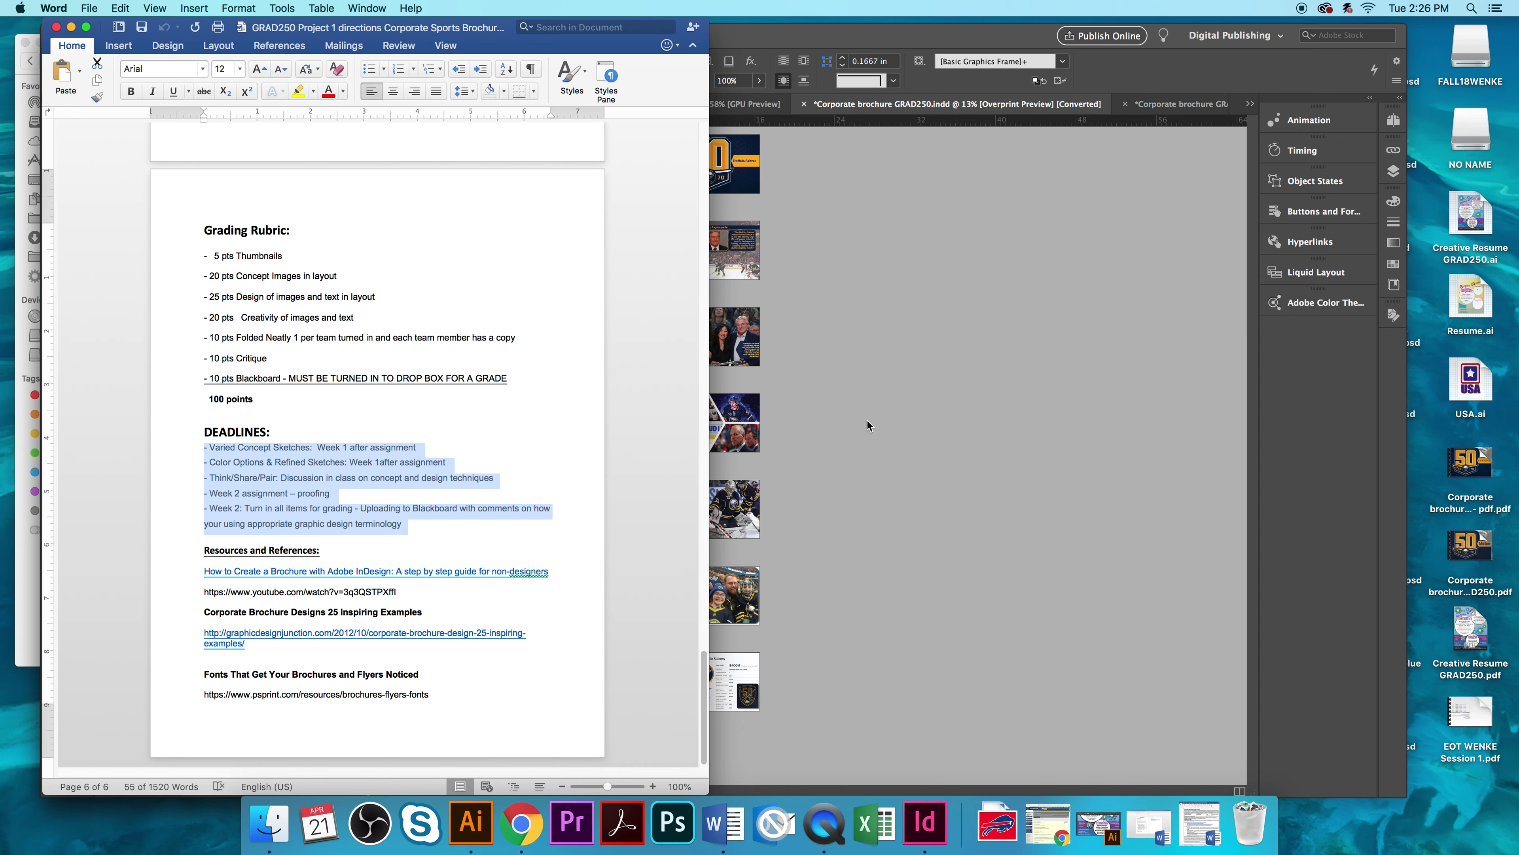
pyautogui.moveTo(102, 28); pyautogui.dragTo(914, 546)
# Step: In the enlarged template folder, open the brochure PDF, then return to Corporate brochure GRAD250.indd
pyautogui.click(269, 824)
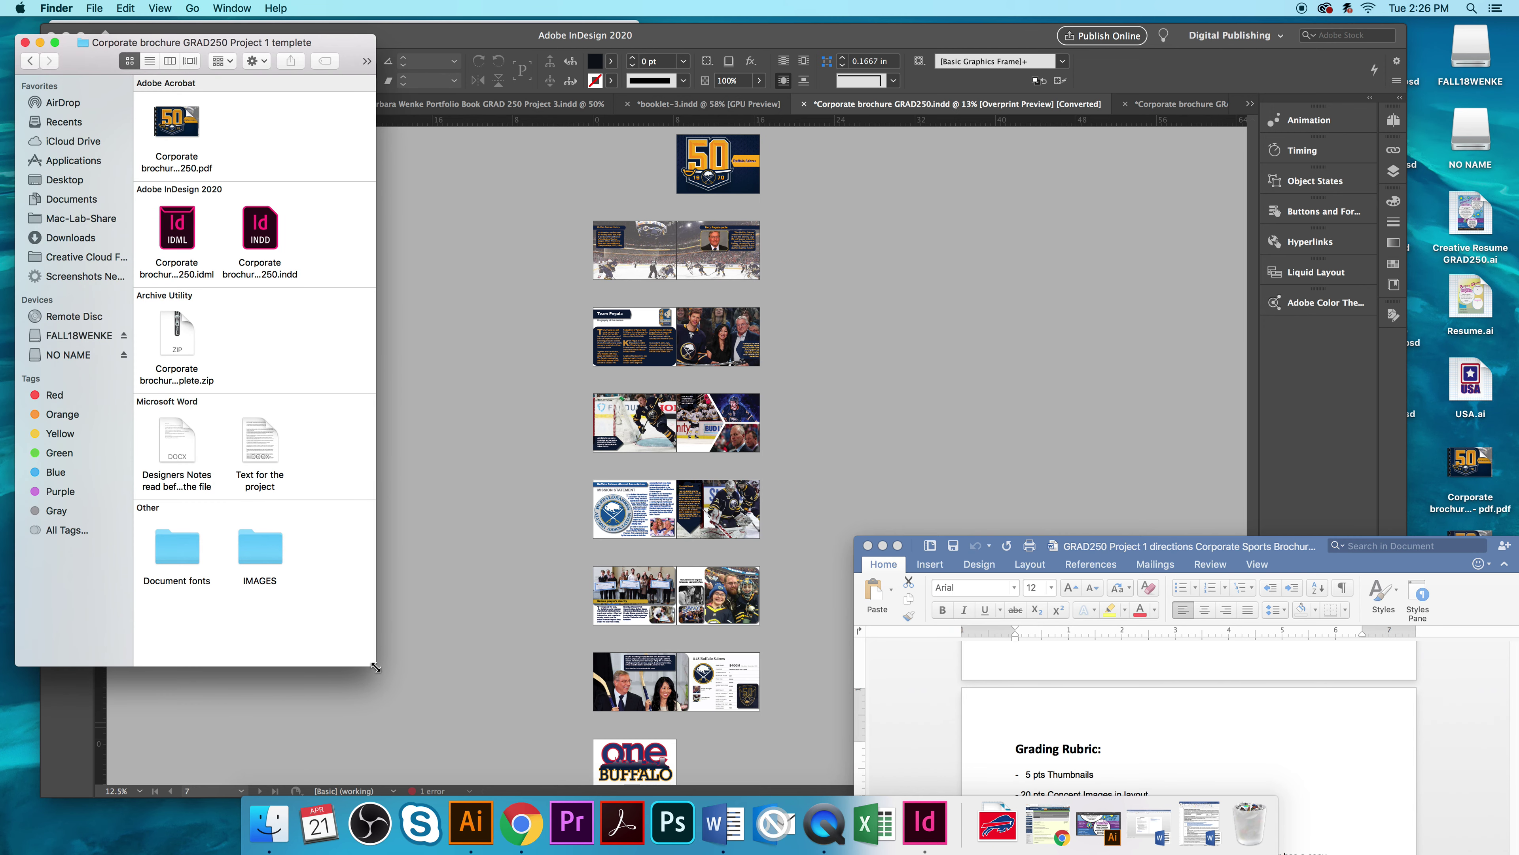
pyautogui.moveTo(375, 665); pyautogui.dragTo(613, 764)
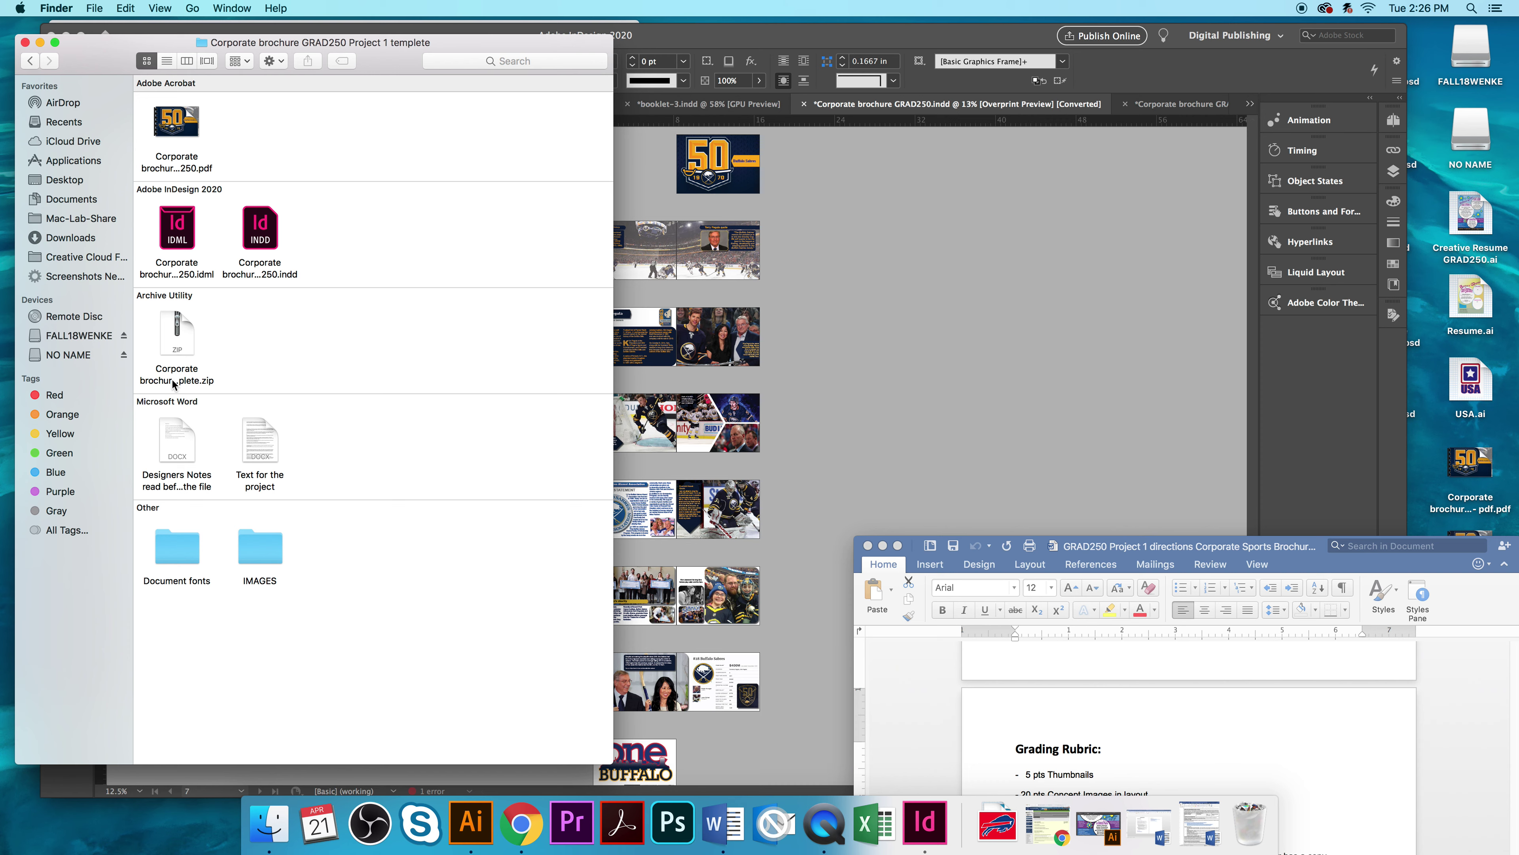
pyautogui.moveTo(186, 134)
pyautogui.click(186, 134)
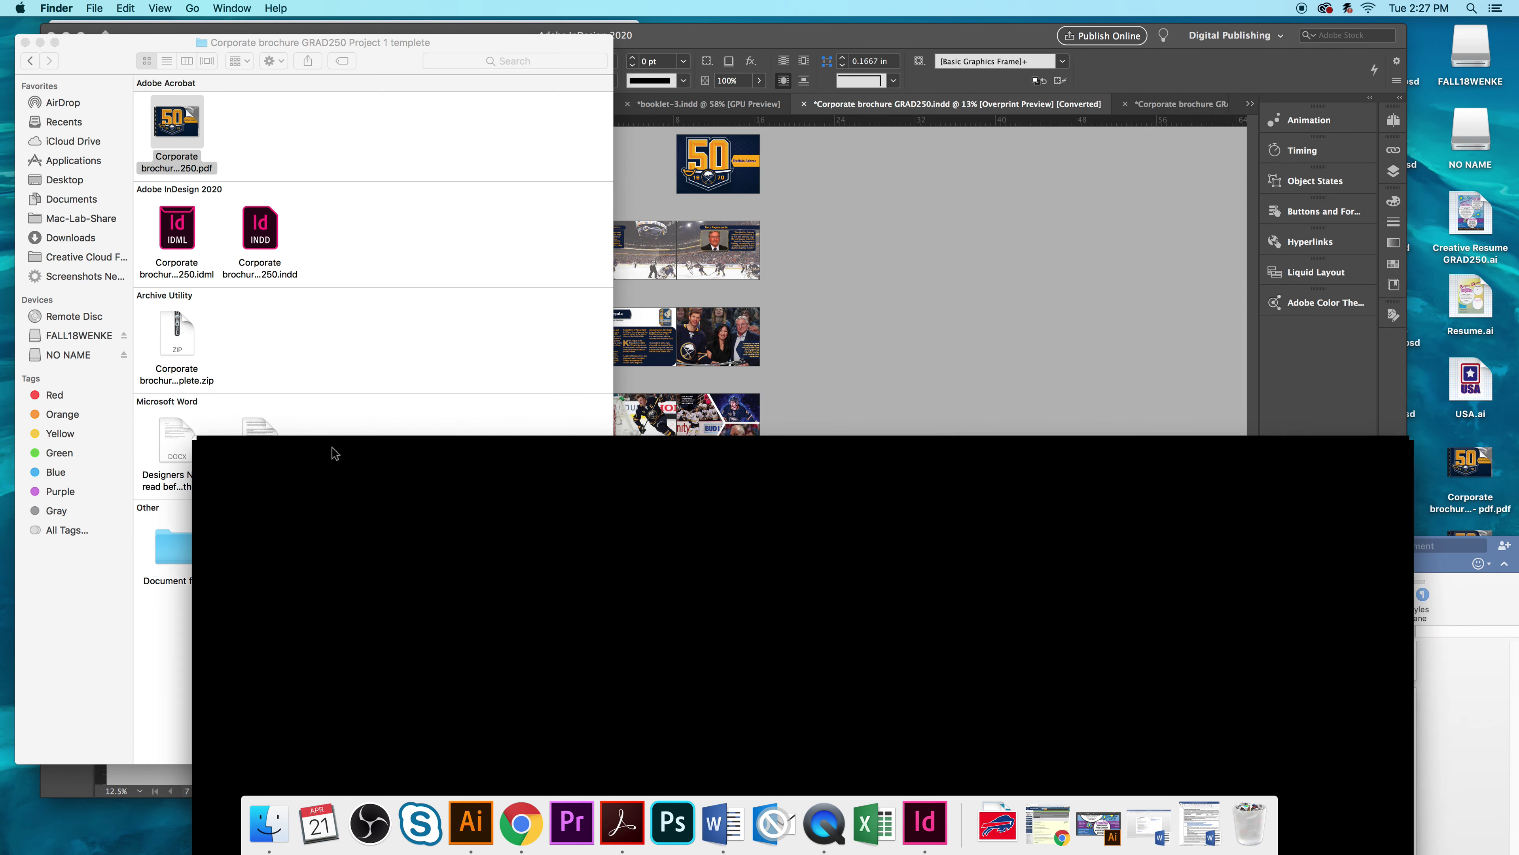
pyautogui.click(179, 233)
pyautogui.click(266, 239)
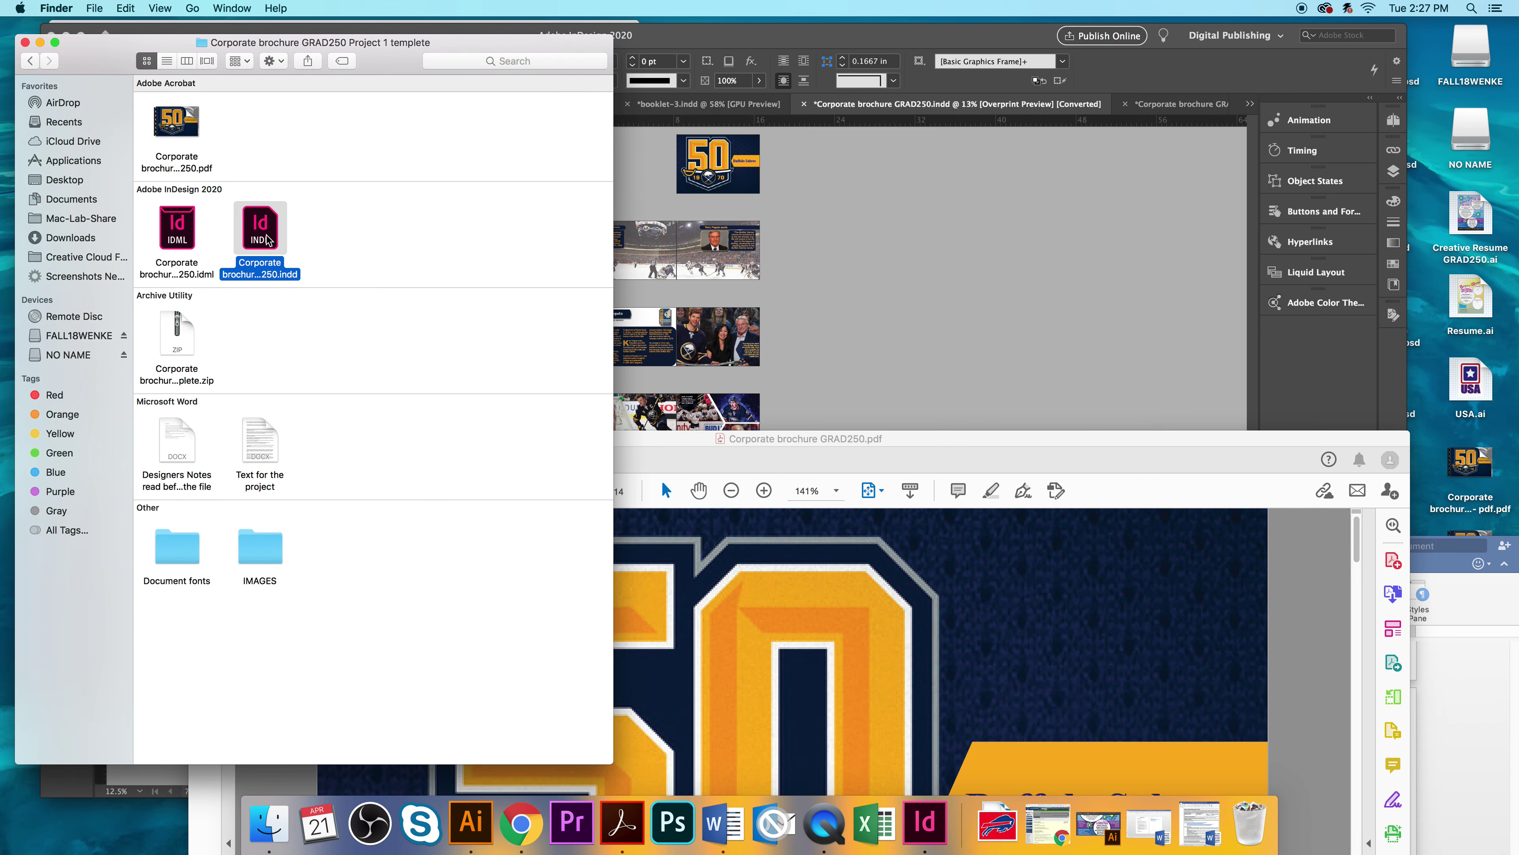
pyautogui.click(1168, 108)
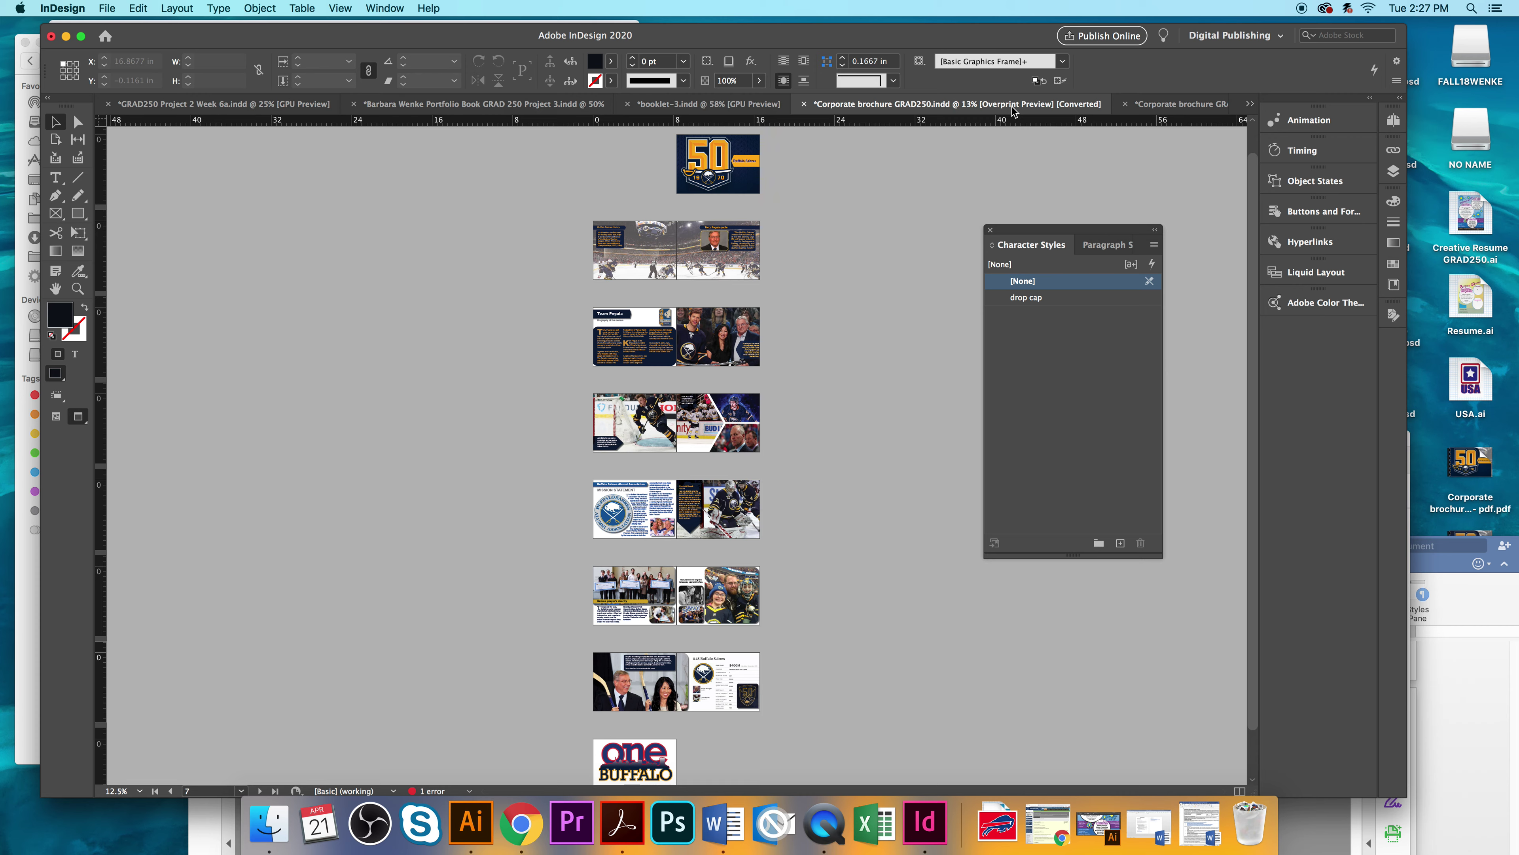
# Step: Switch to the other brochure document and shift its window aside to open the exported PDF
pyautogui.click(1163, 105)
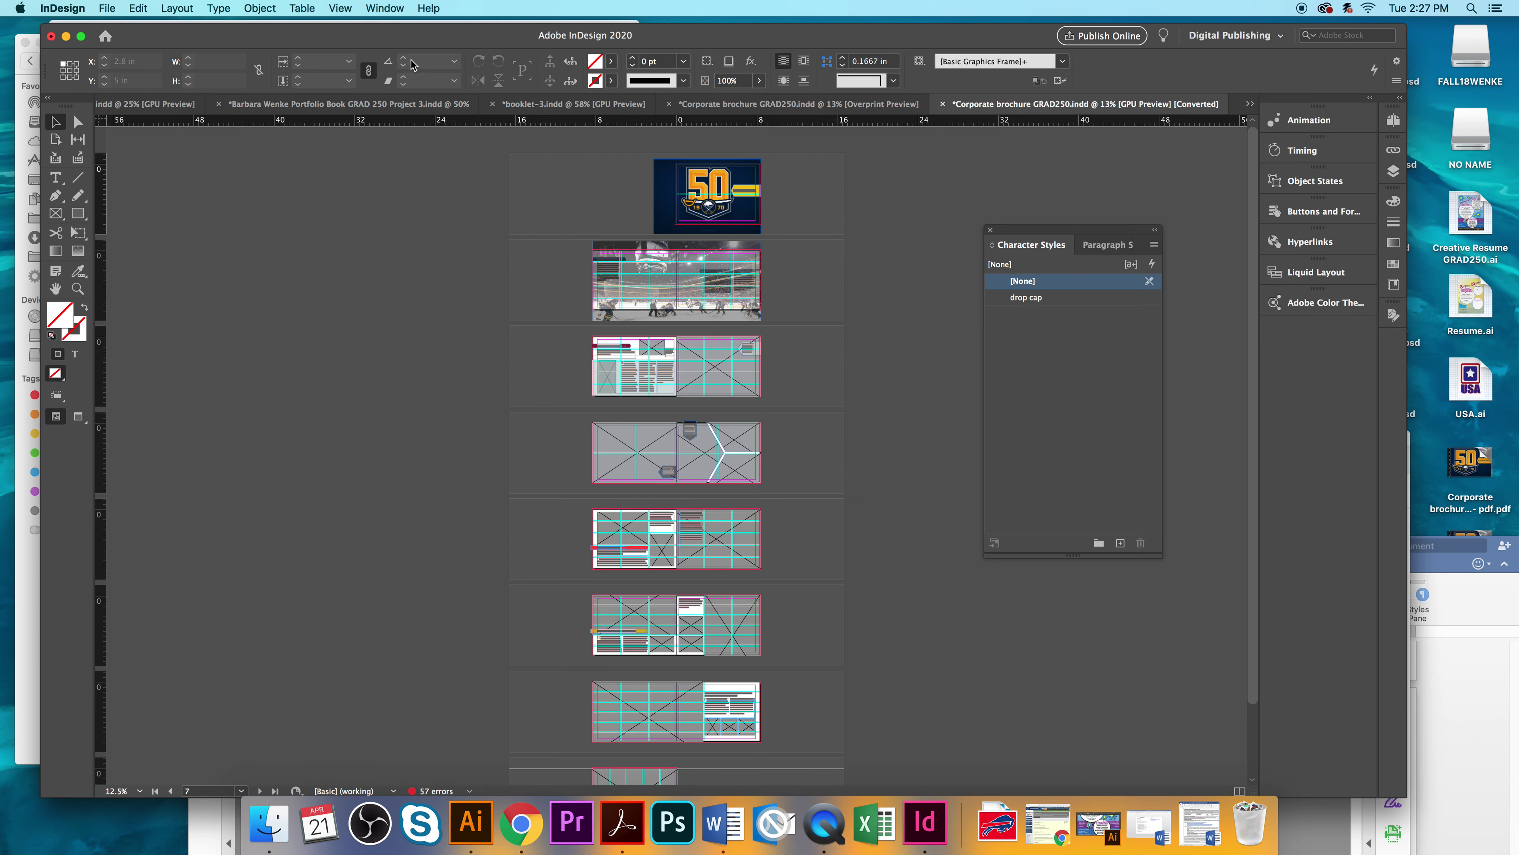
pyautogui.moveTo(378, 36); pyautogui.dragTo(619, 49)
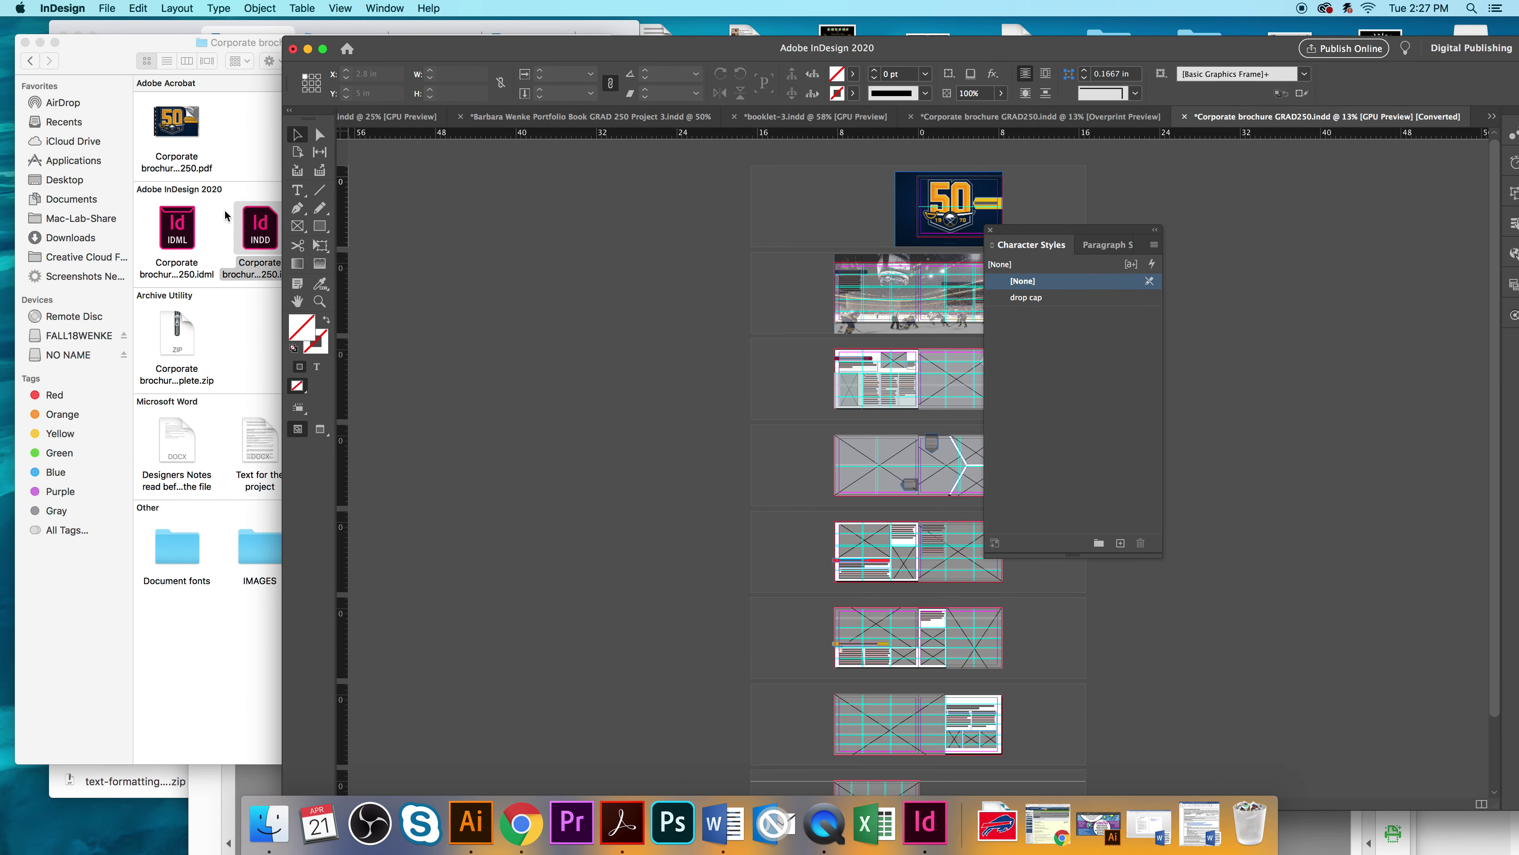
pyautogui.click(622, 823)
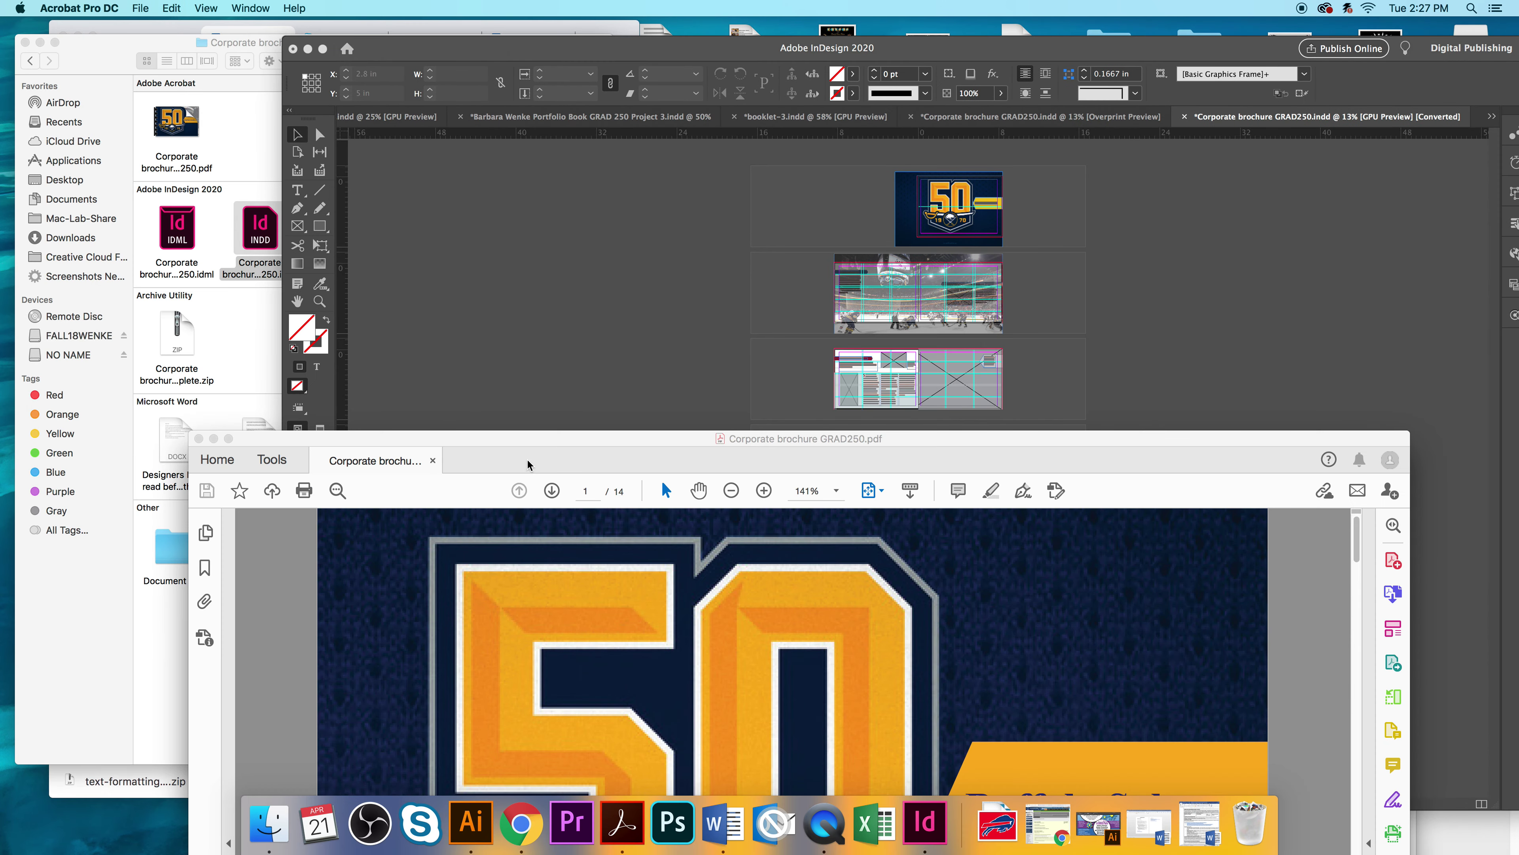
# Step: Raise the Acrobat window, collapse the tools pane, and page to the Terry Pegula quote on page 3
pyautogui.moveTo(527, 460); pyautogui.dragTo(563, 75)
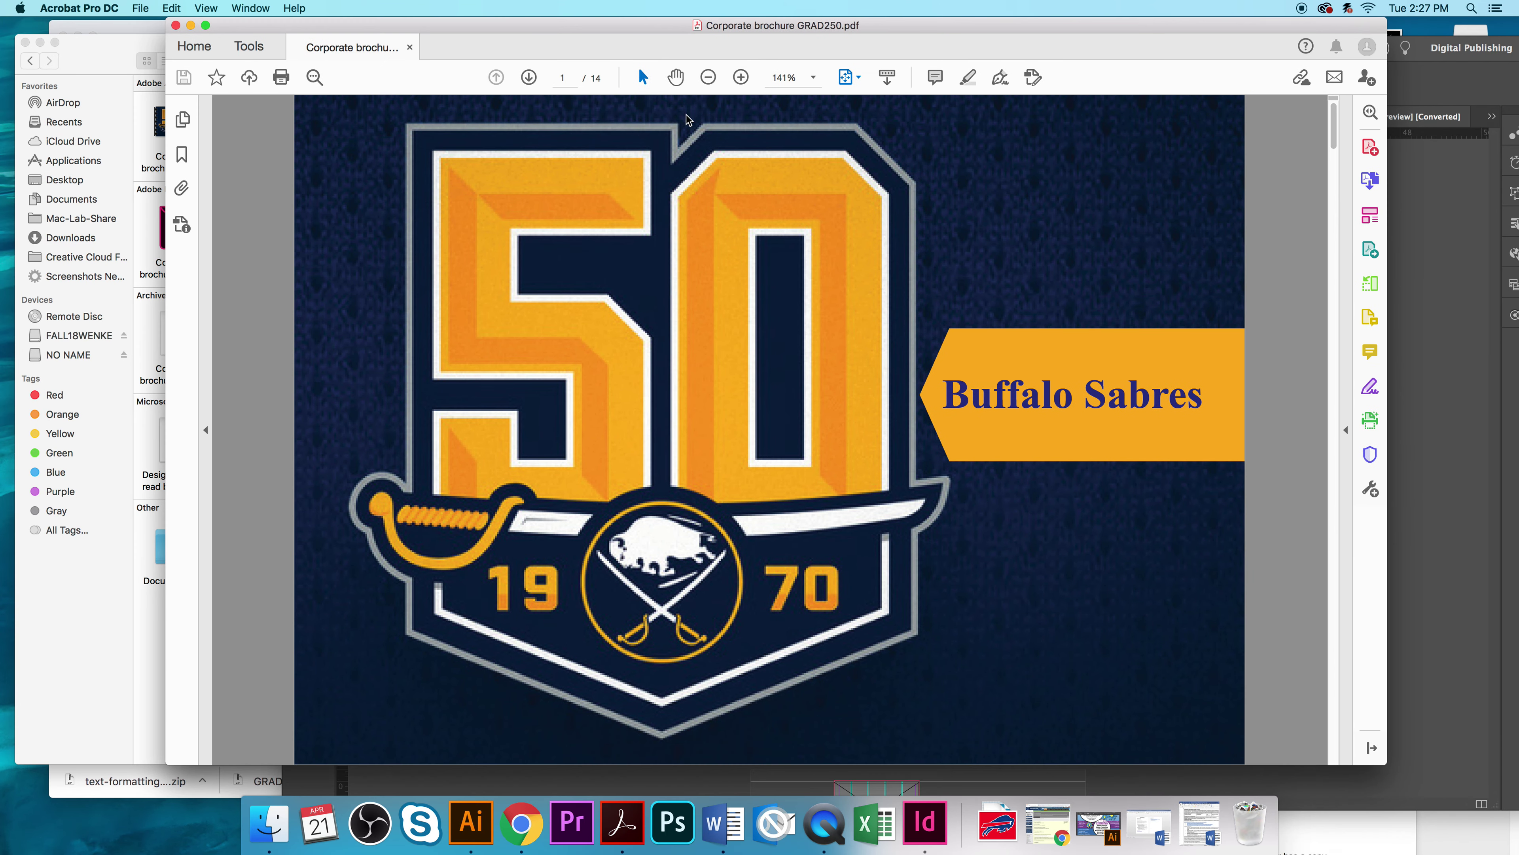
pyautogui.click(1346, 431)
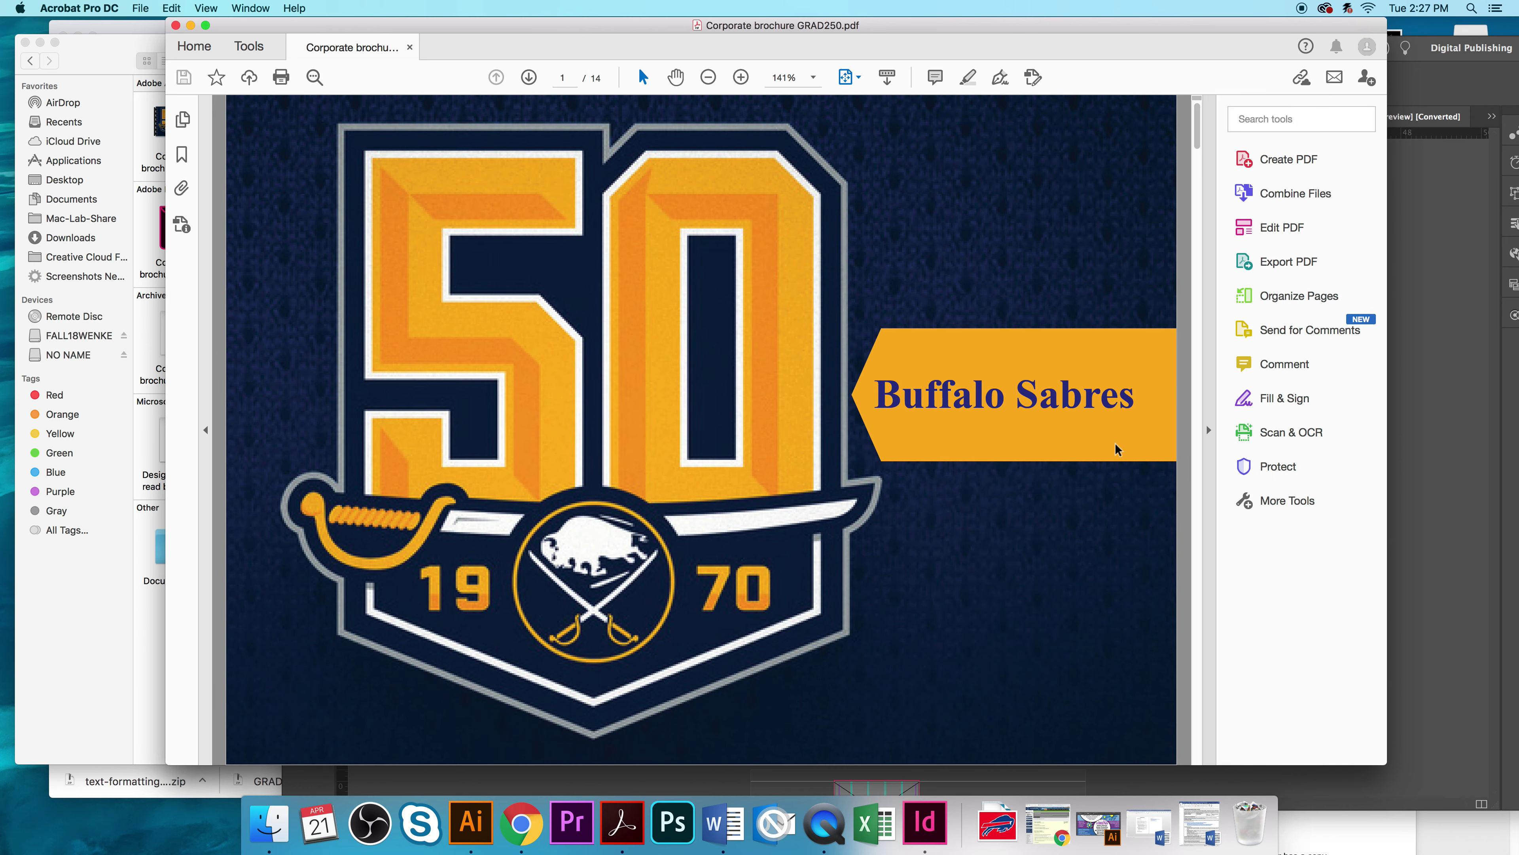
pyautogui.scroll(-3, 1208, 431)
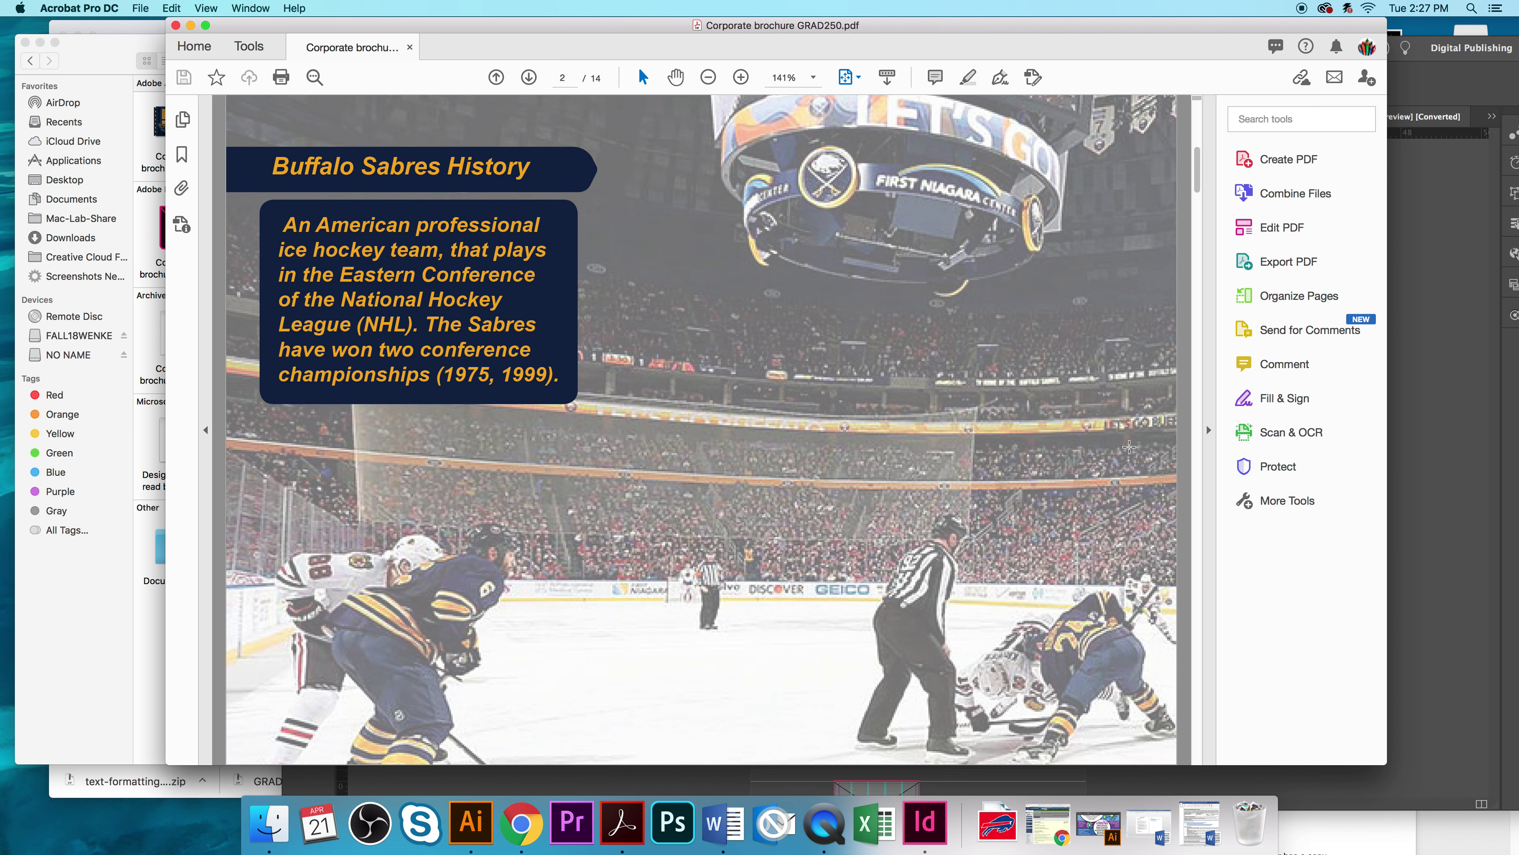
pyautogui.scroll(3, 465, 396)
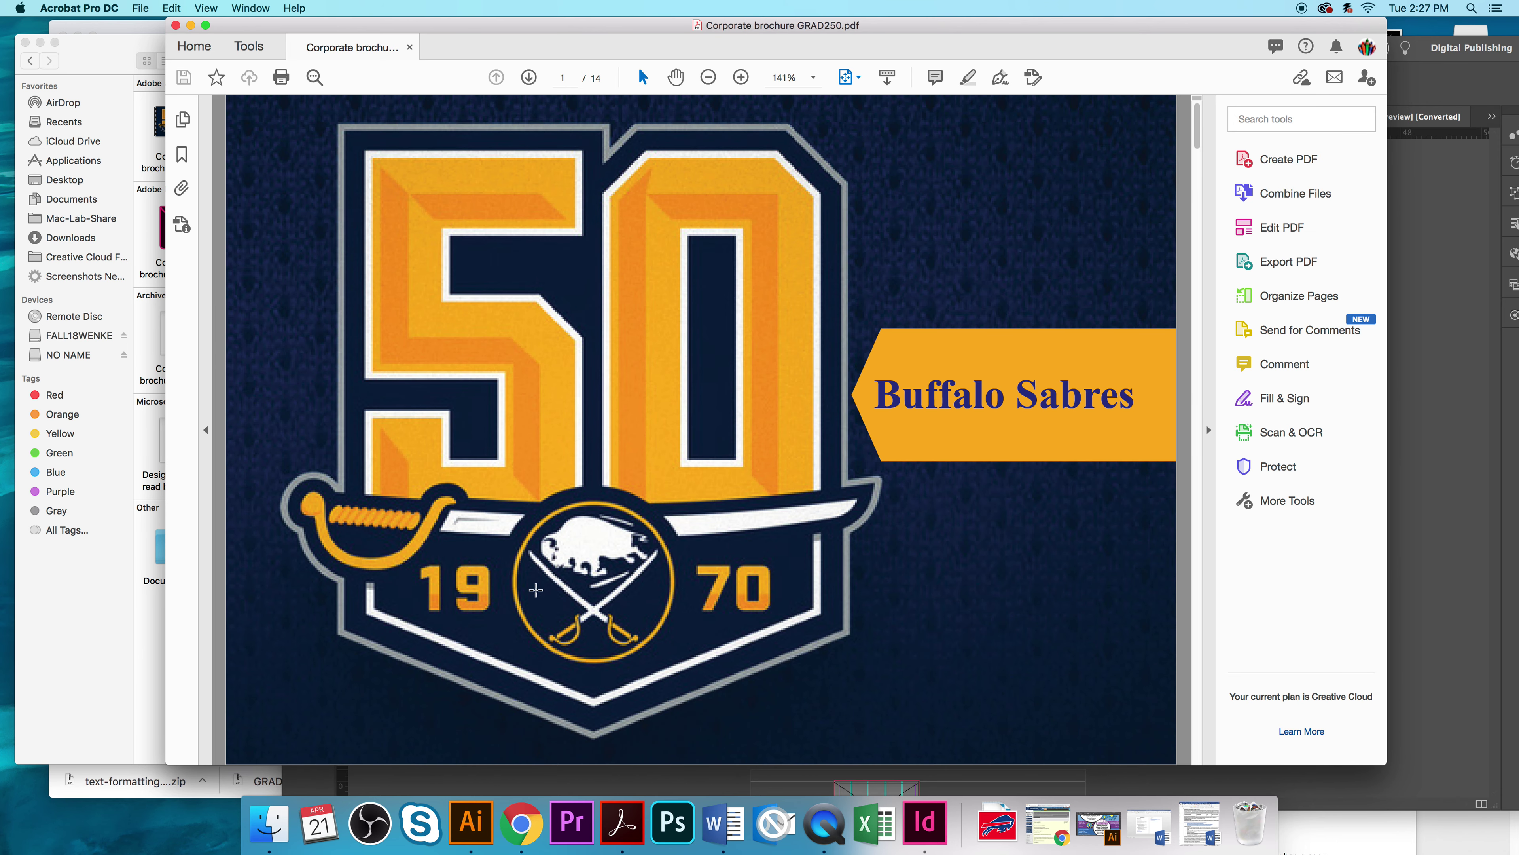
pyautogui.click(1208, 434)
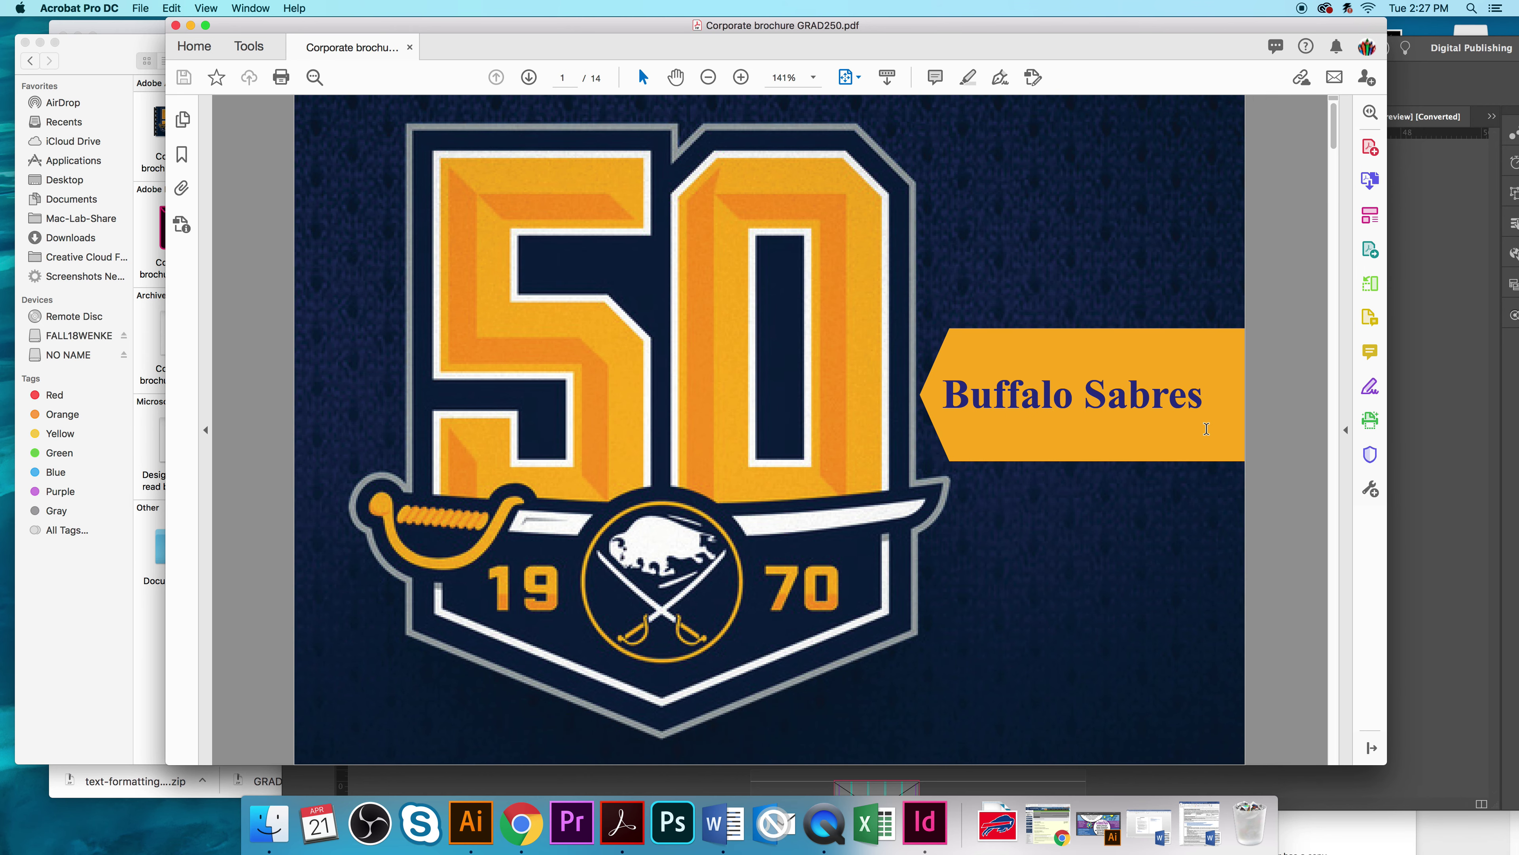
pyautogui.scroll(-3, 1207, 431)
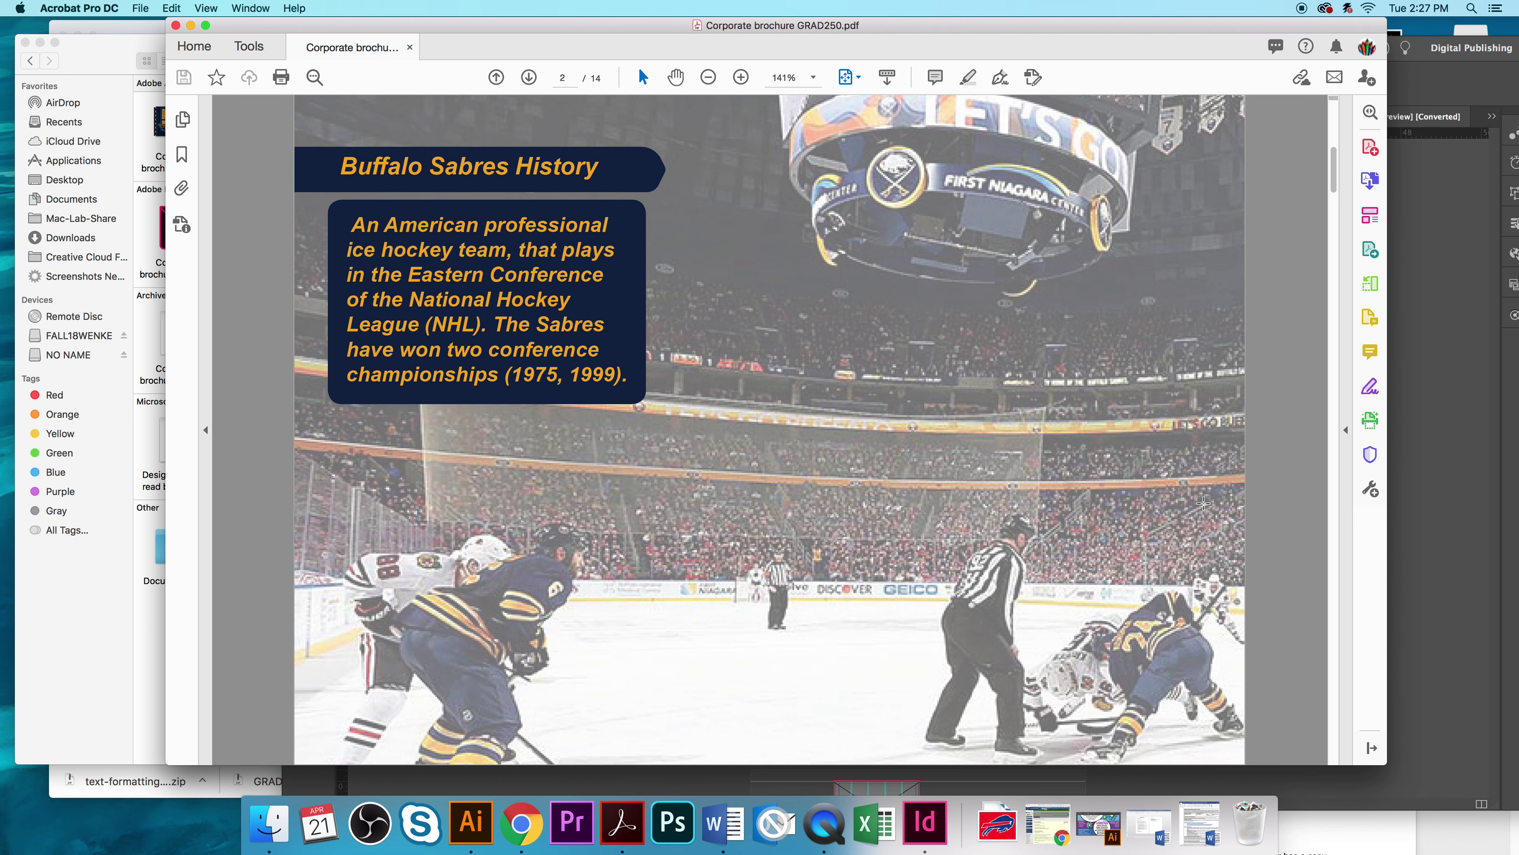
pyautogui.press('Right')
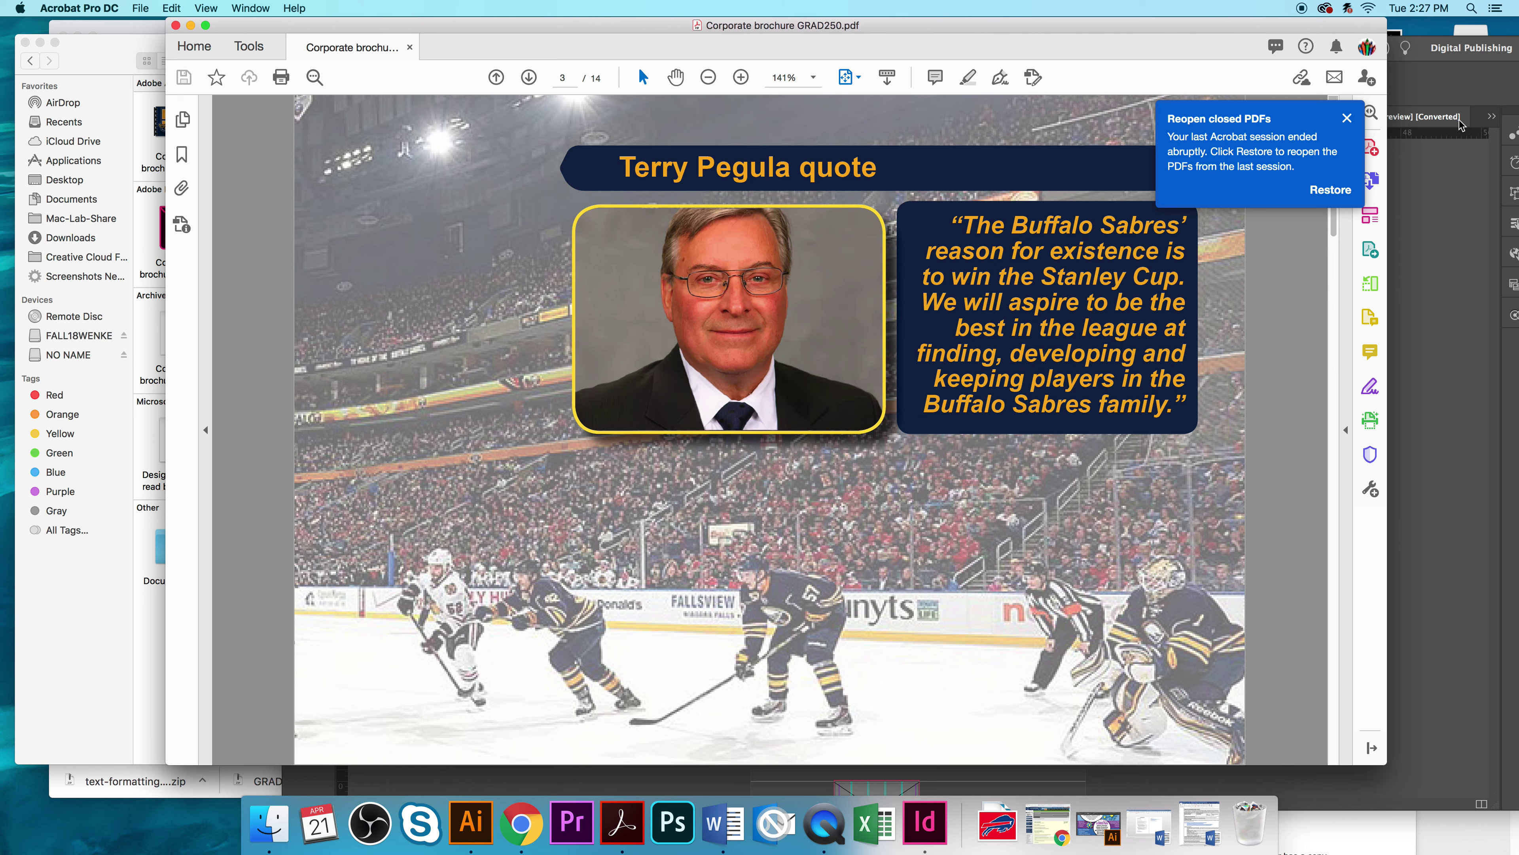
pyautogui.click(1347, 119)
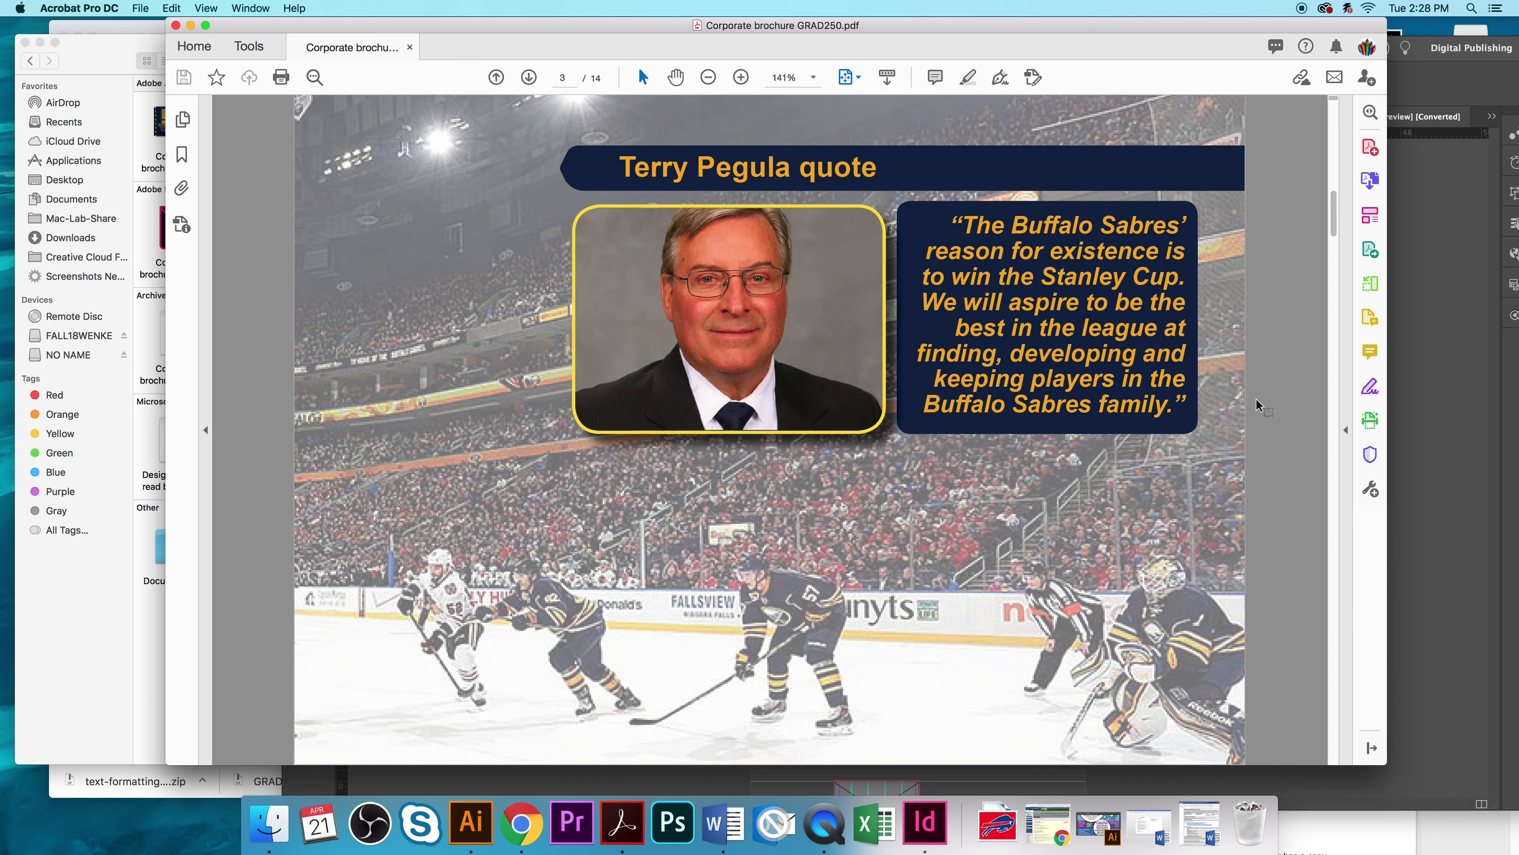
# Step: Page through pages 4–7: Team Pegula biography, owners' photo, Jack Eichel photo, team collage
pyautogui.press('Right')
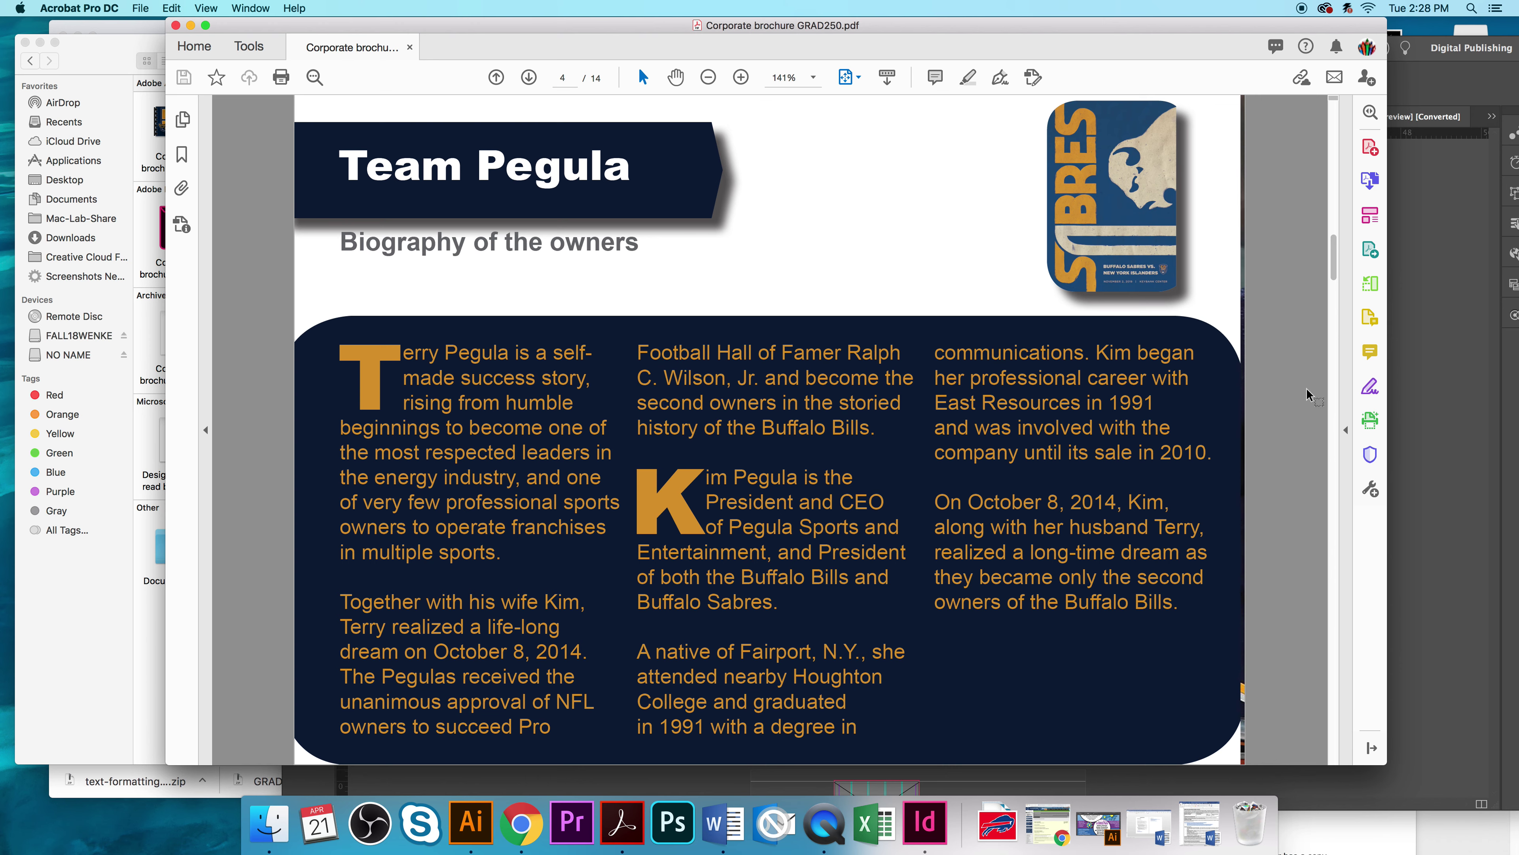
pyautogui.press('Right')
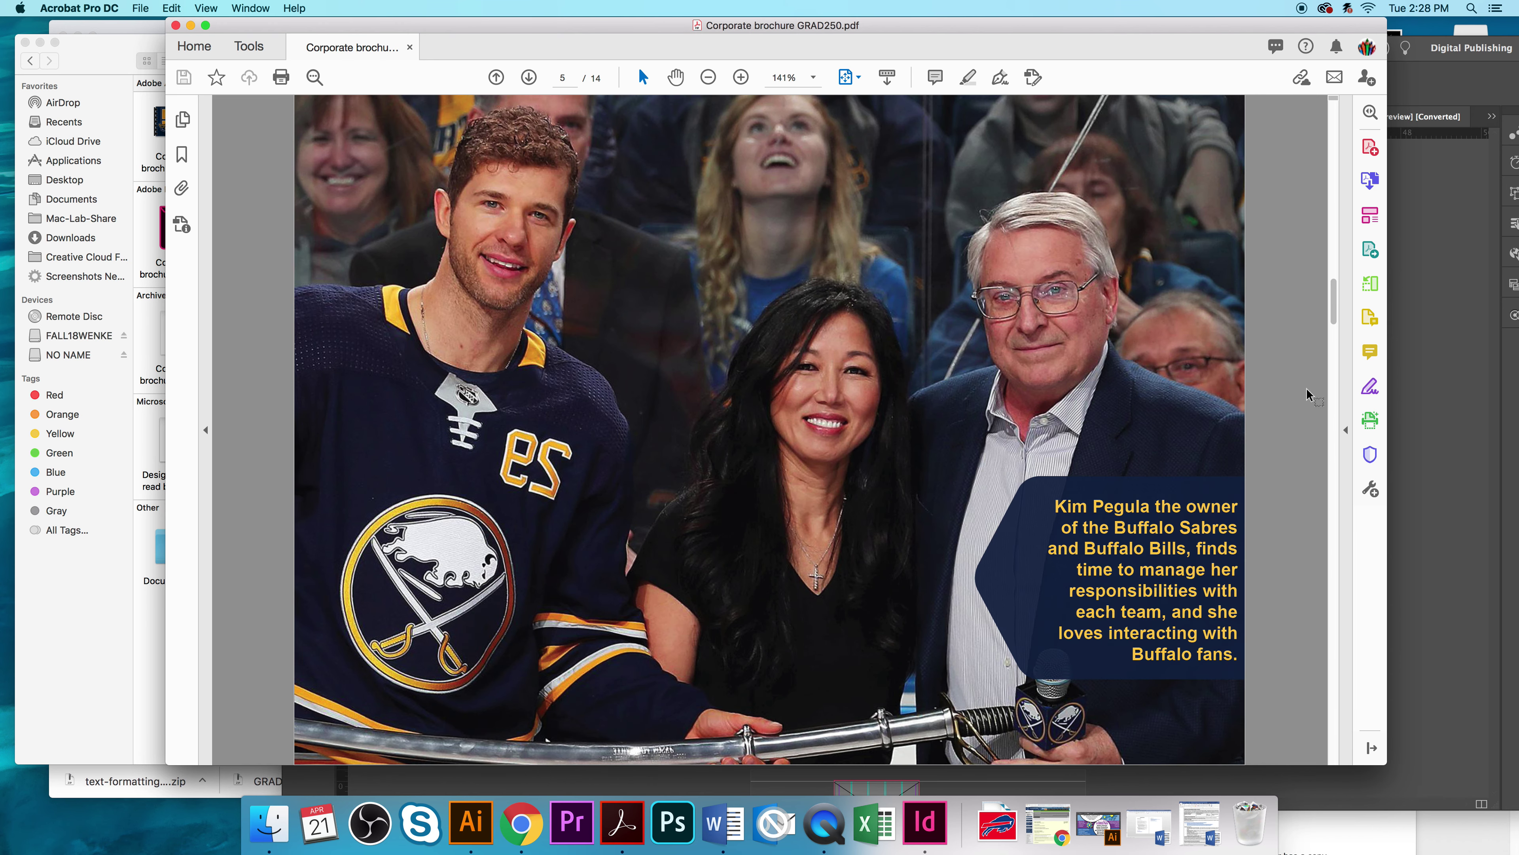
pyautogui.press('Right')
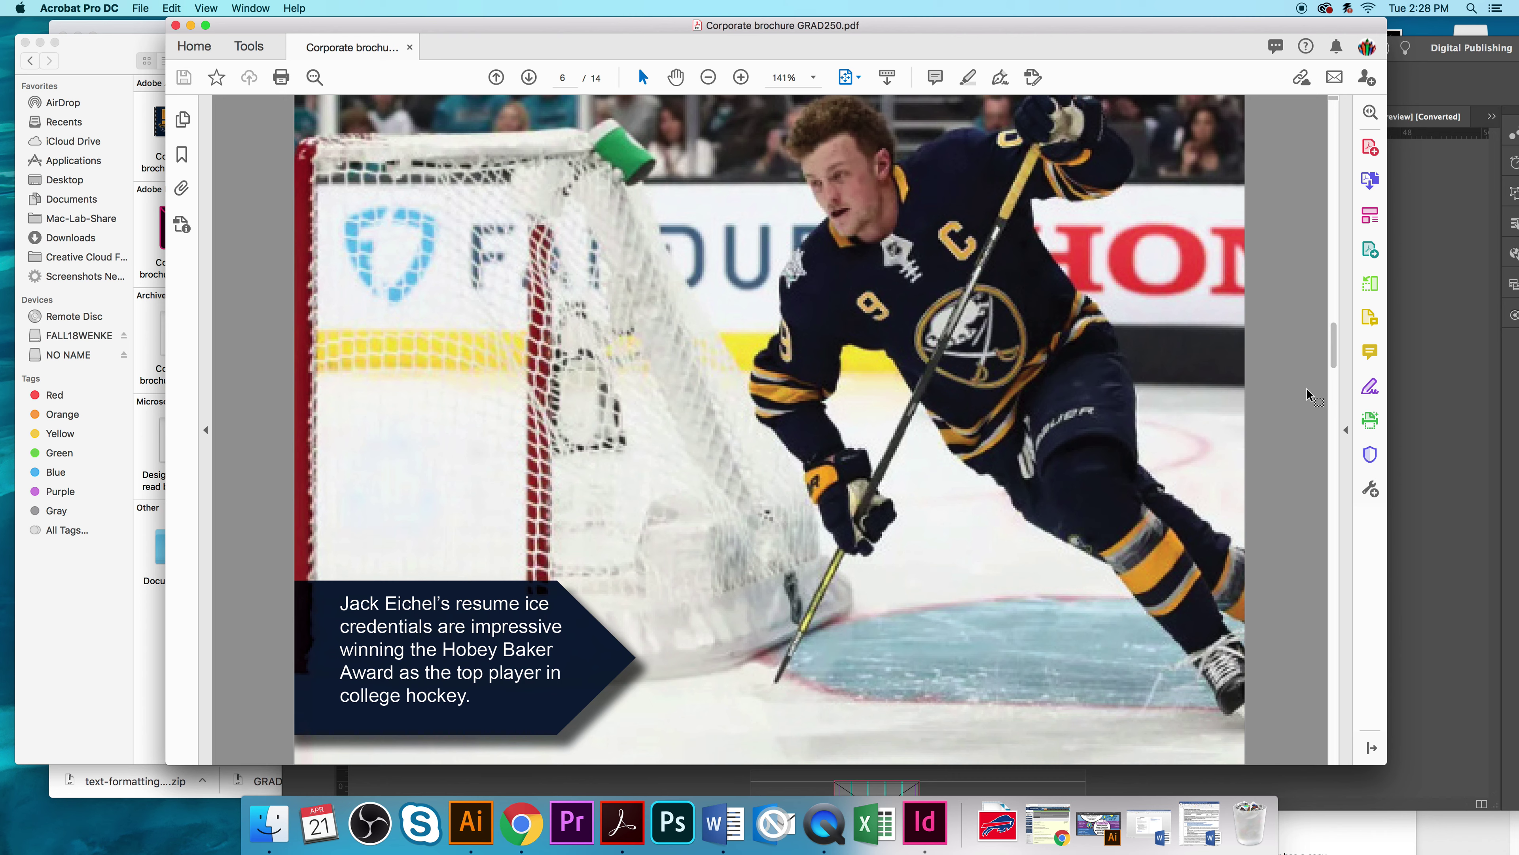
pyautogui.press('Right')
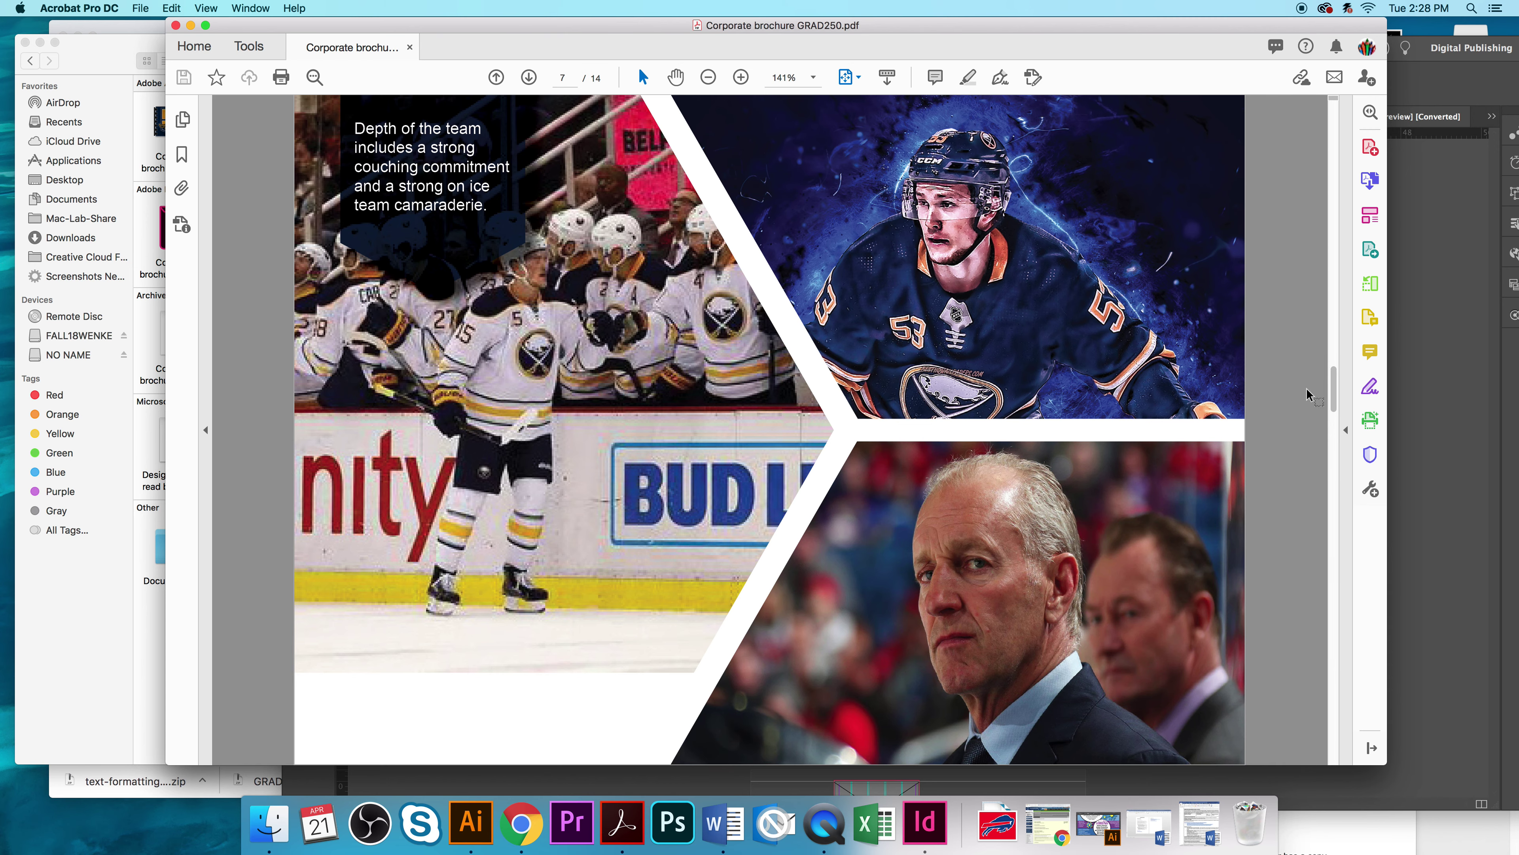
# Step: Scroll through the remaining pages to the One Buffalo logo on page 14, then close the PDF
pyautogui.scroll(-5, 1307, 395)
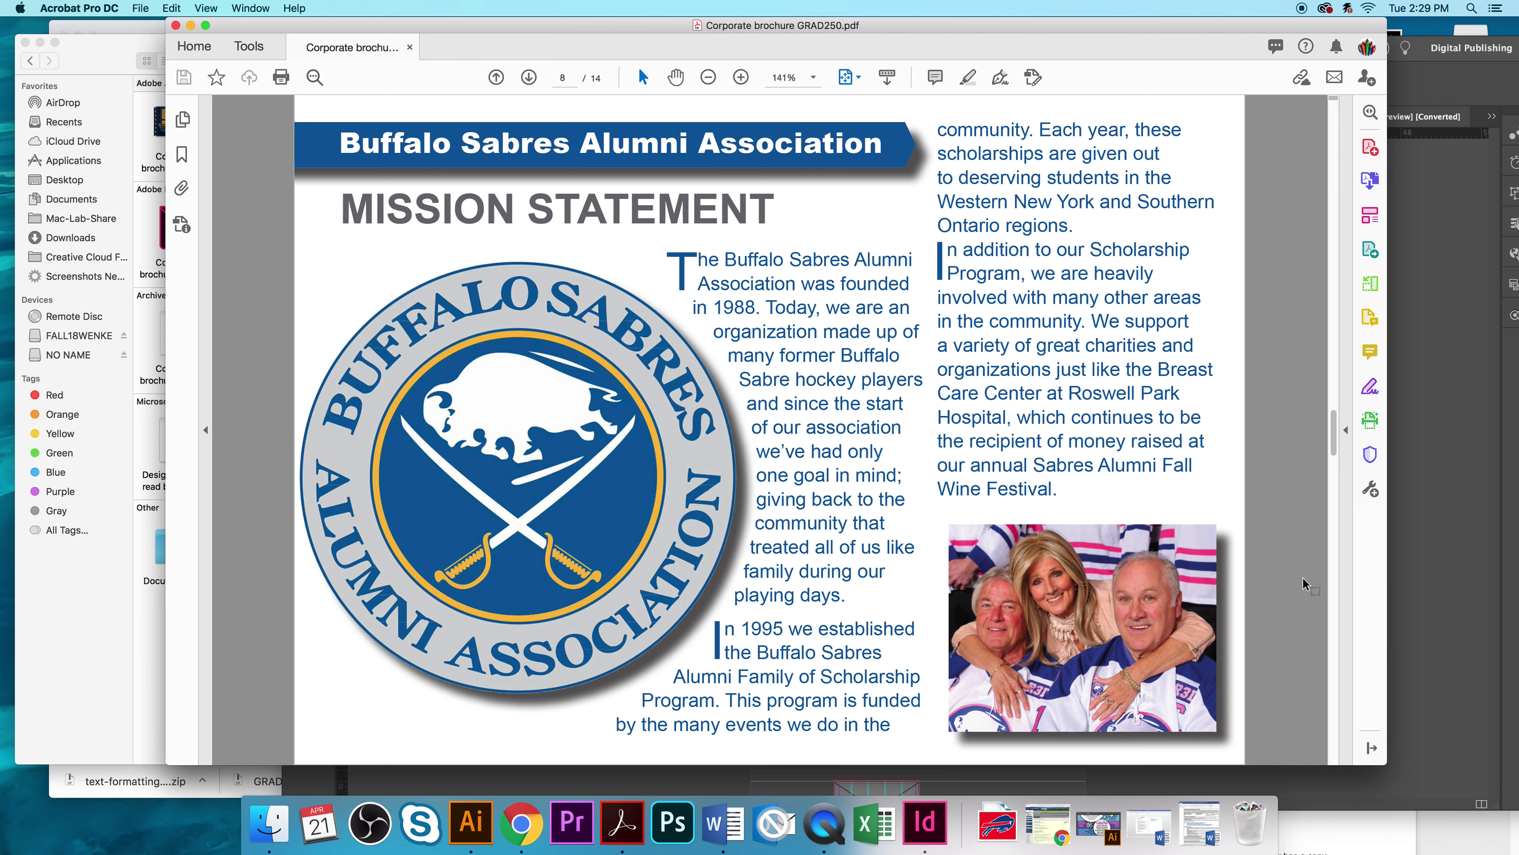
pyautogui.scroll(-3, 1304, 583)
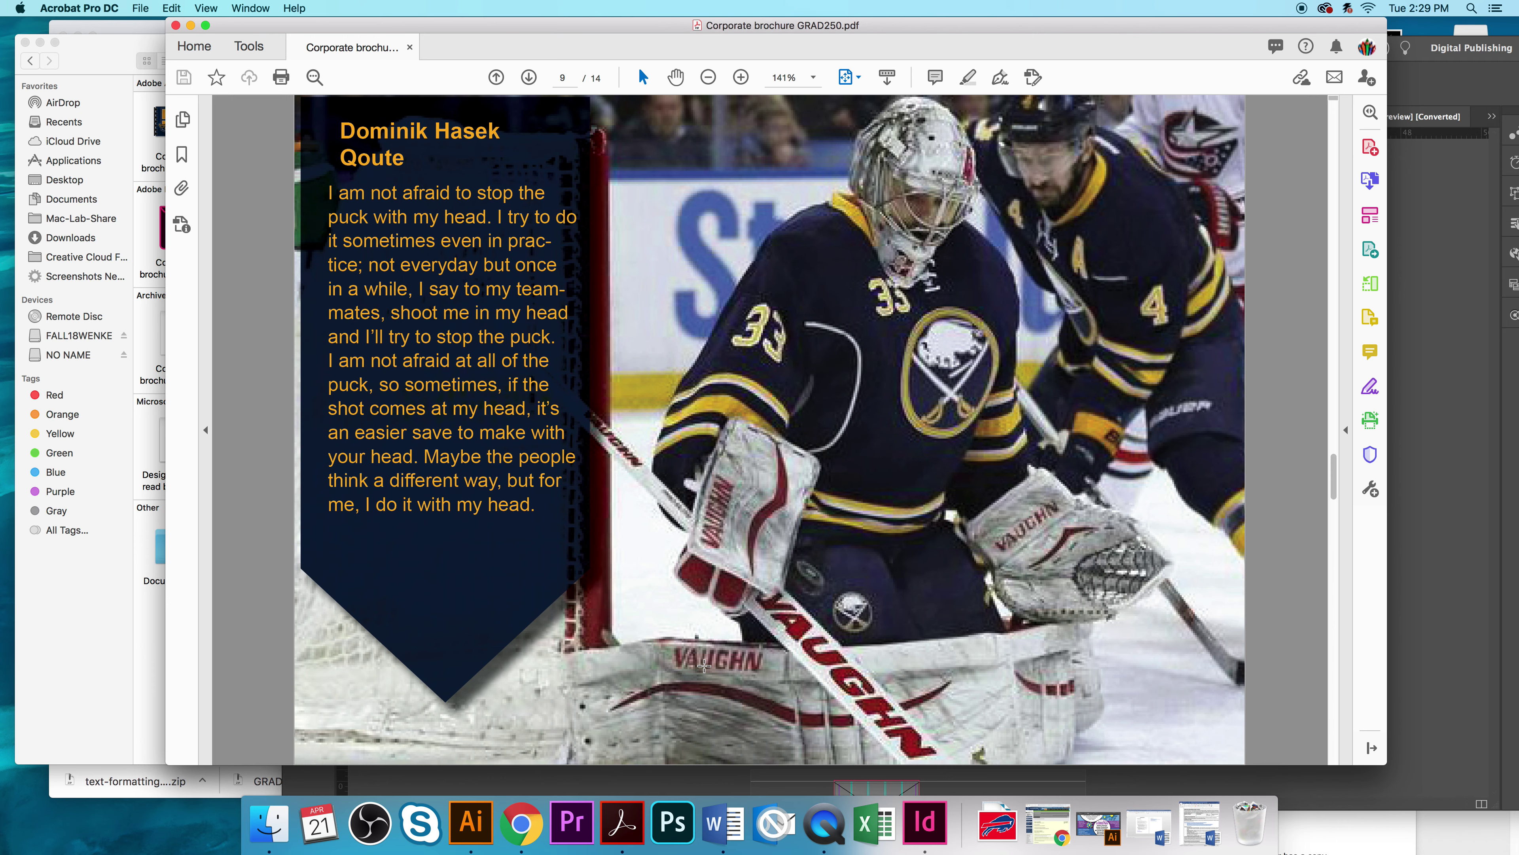
pyautogui.scroll(-3, 703, 664)
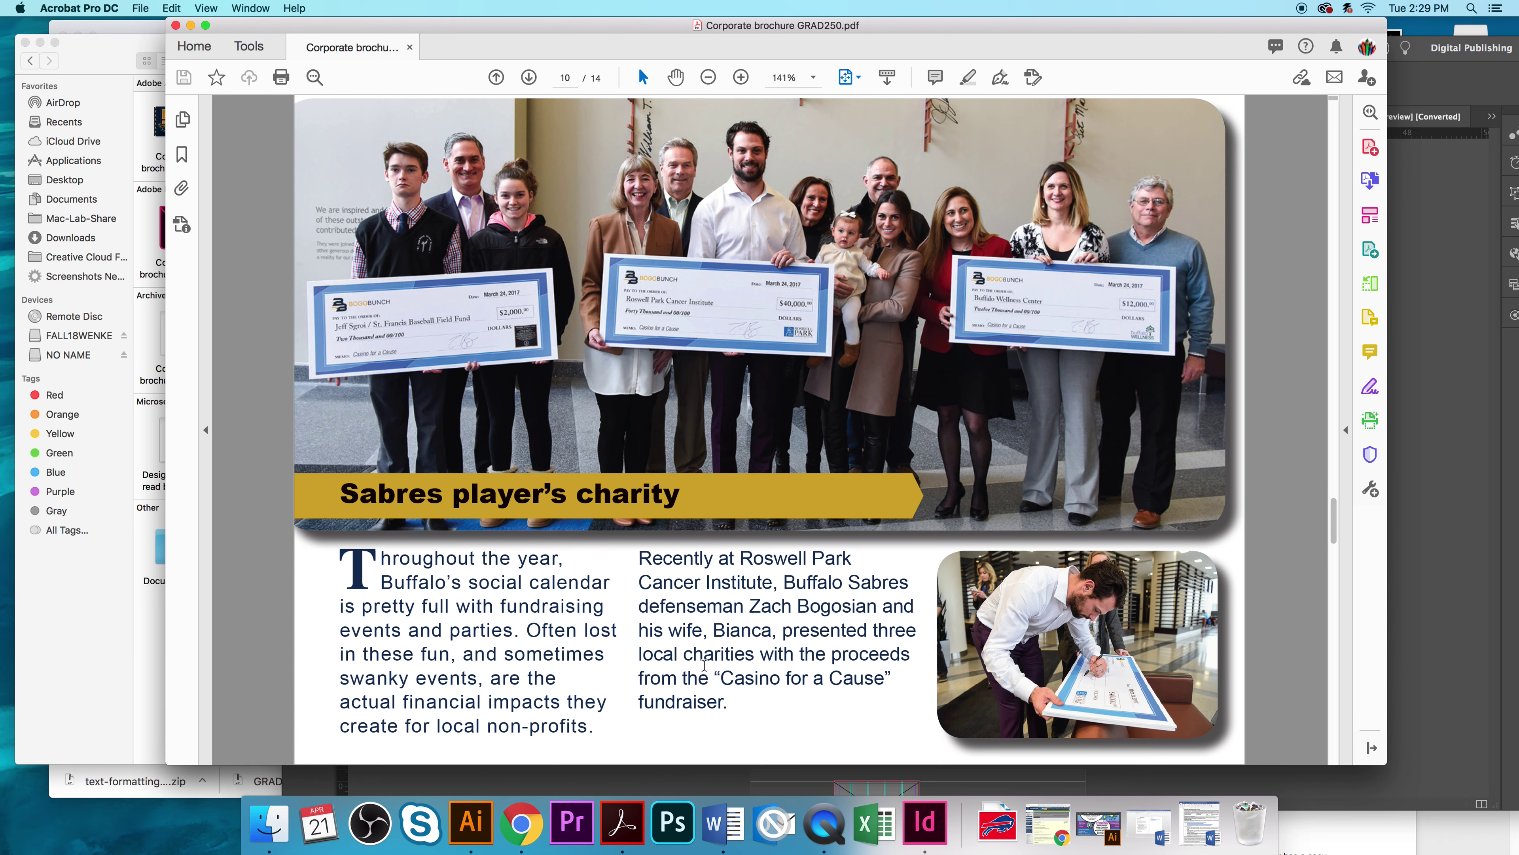
pyautogui.scroll(-3, 703, 665)
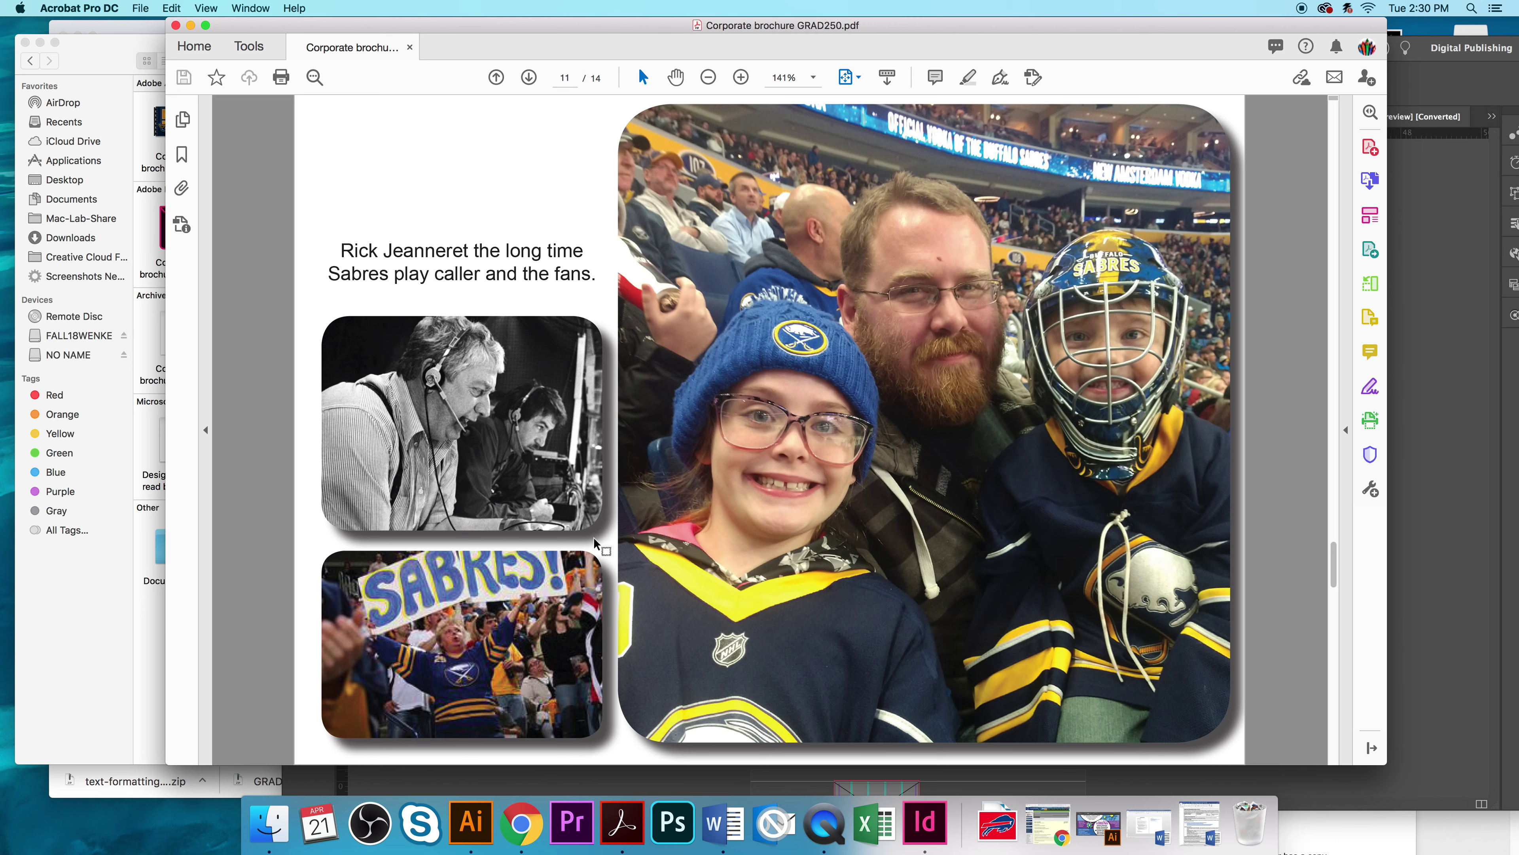
pyautogui.scroll(-3, 899, 535)
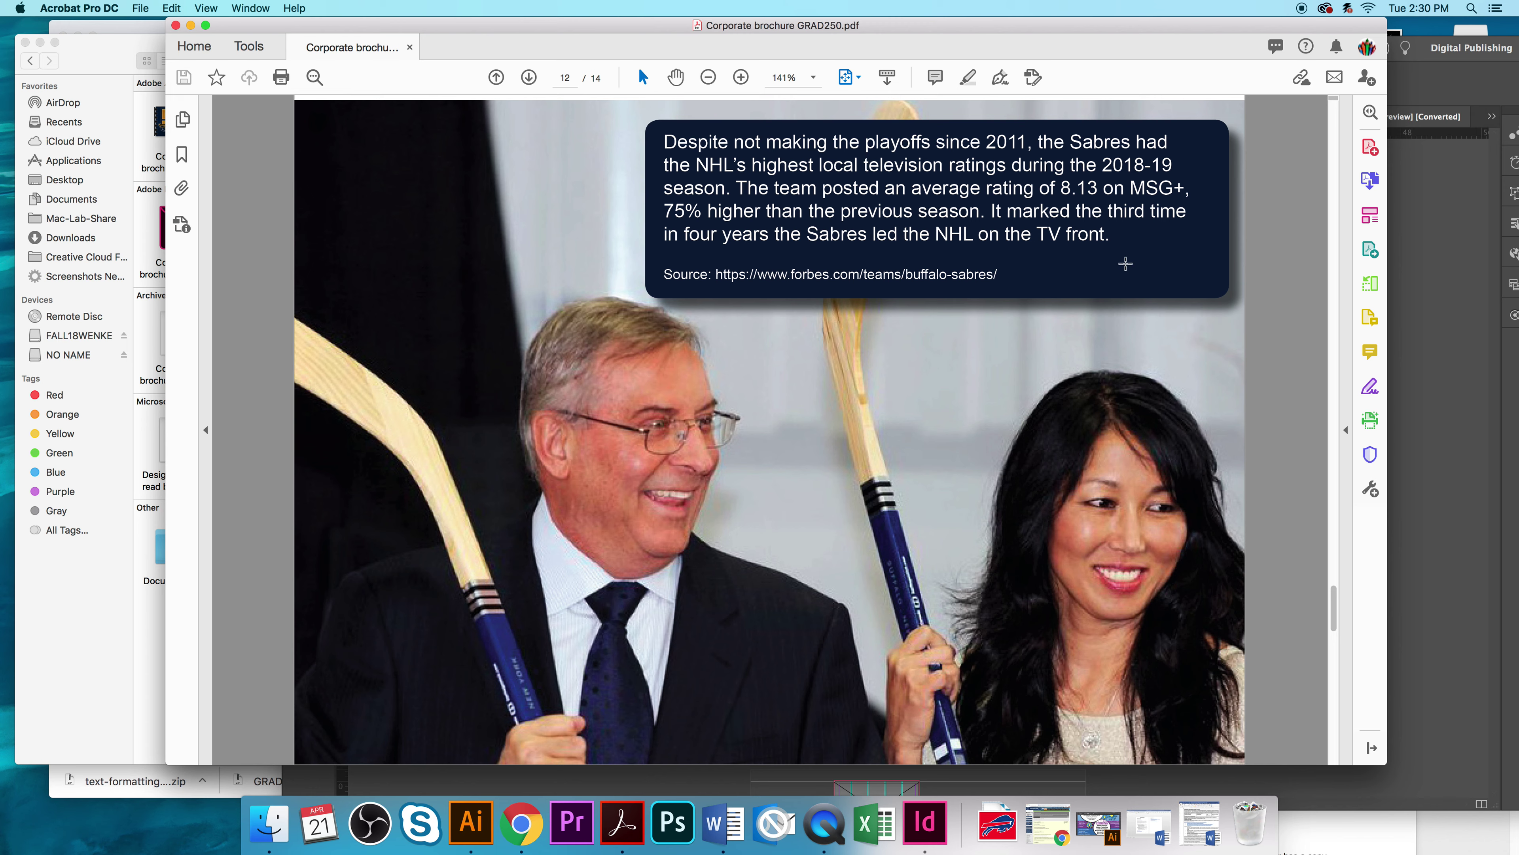
pyautogui.scroll(-3, 849, 253)
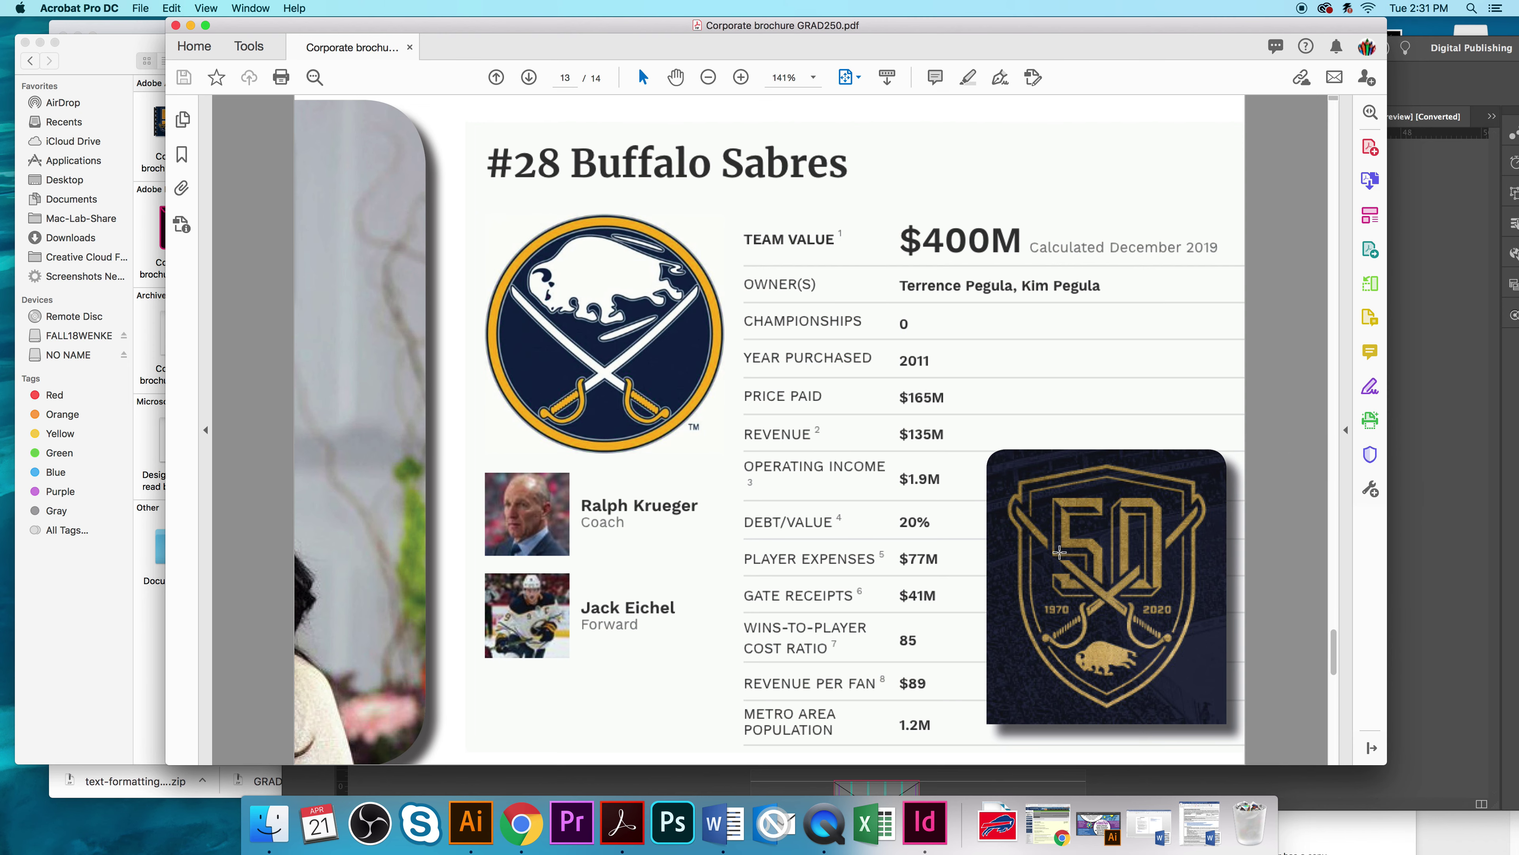
pyautogui.scroll(-3, 1251, 663)
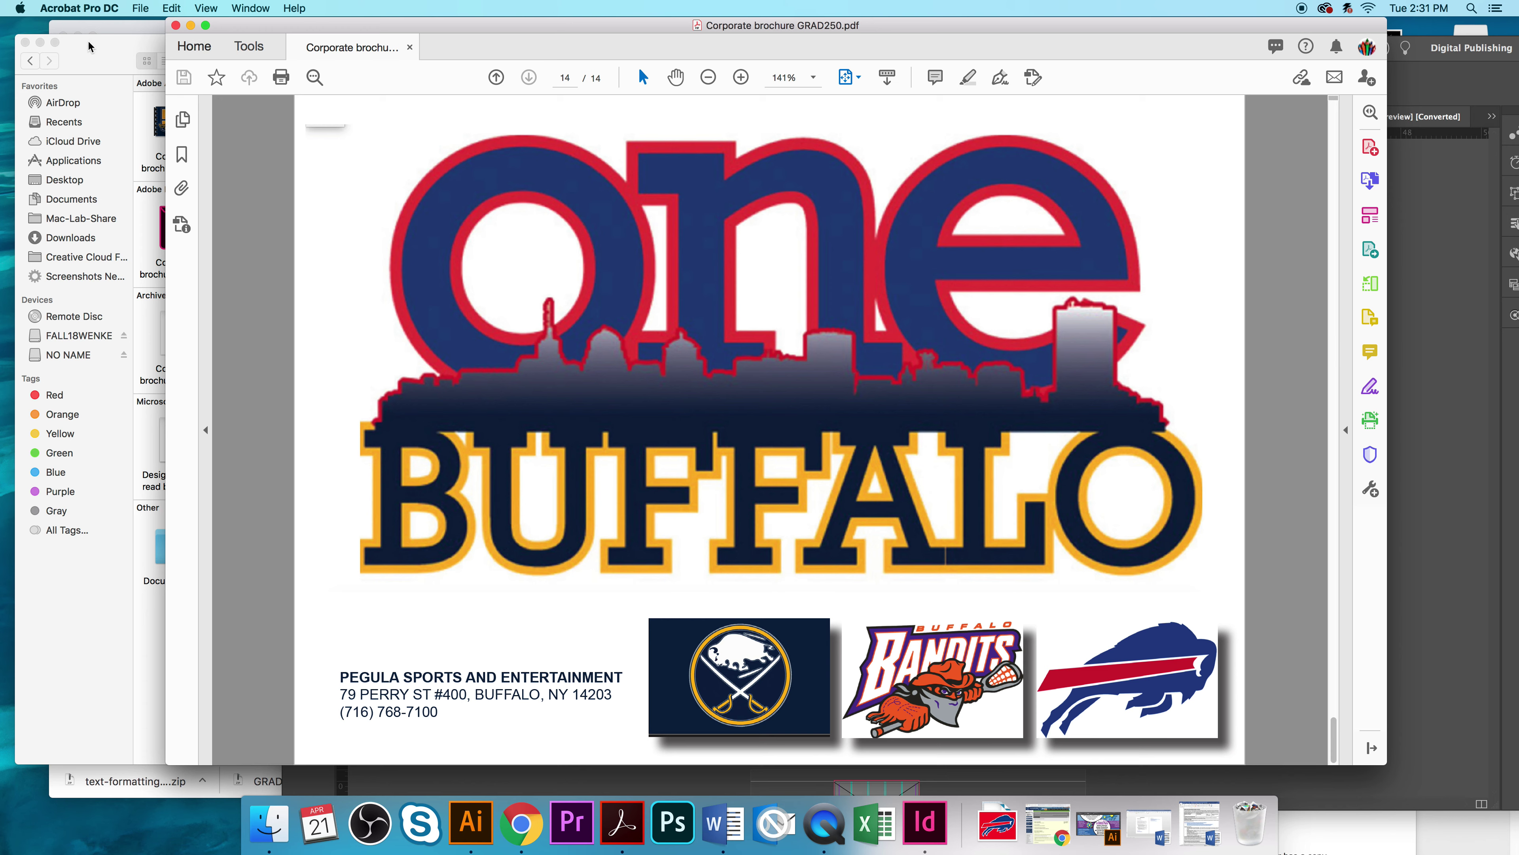
pyautogui.click(175, 24)
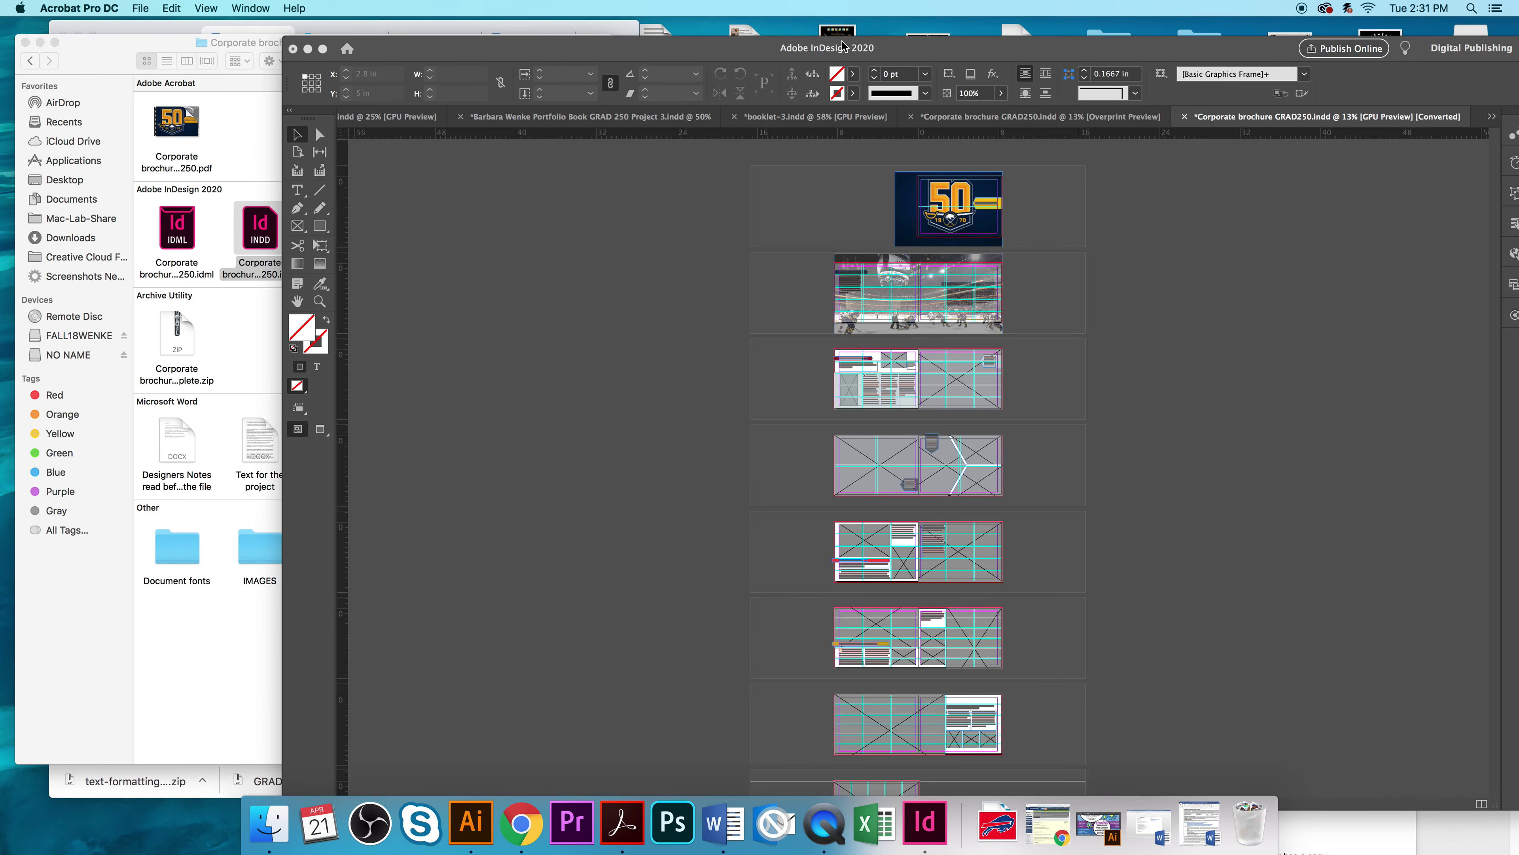
# Step: Bring the InDesign layout forward, dock it under the menu bar, and move Character Styles off the pages
pyautogui.click(1037, 53)
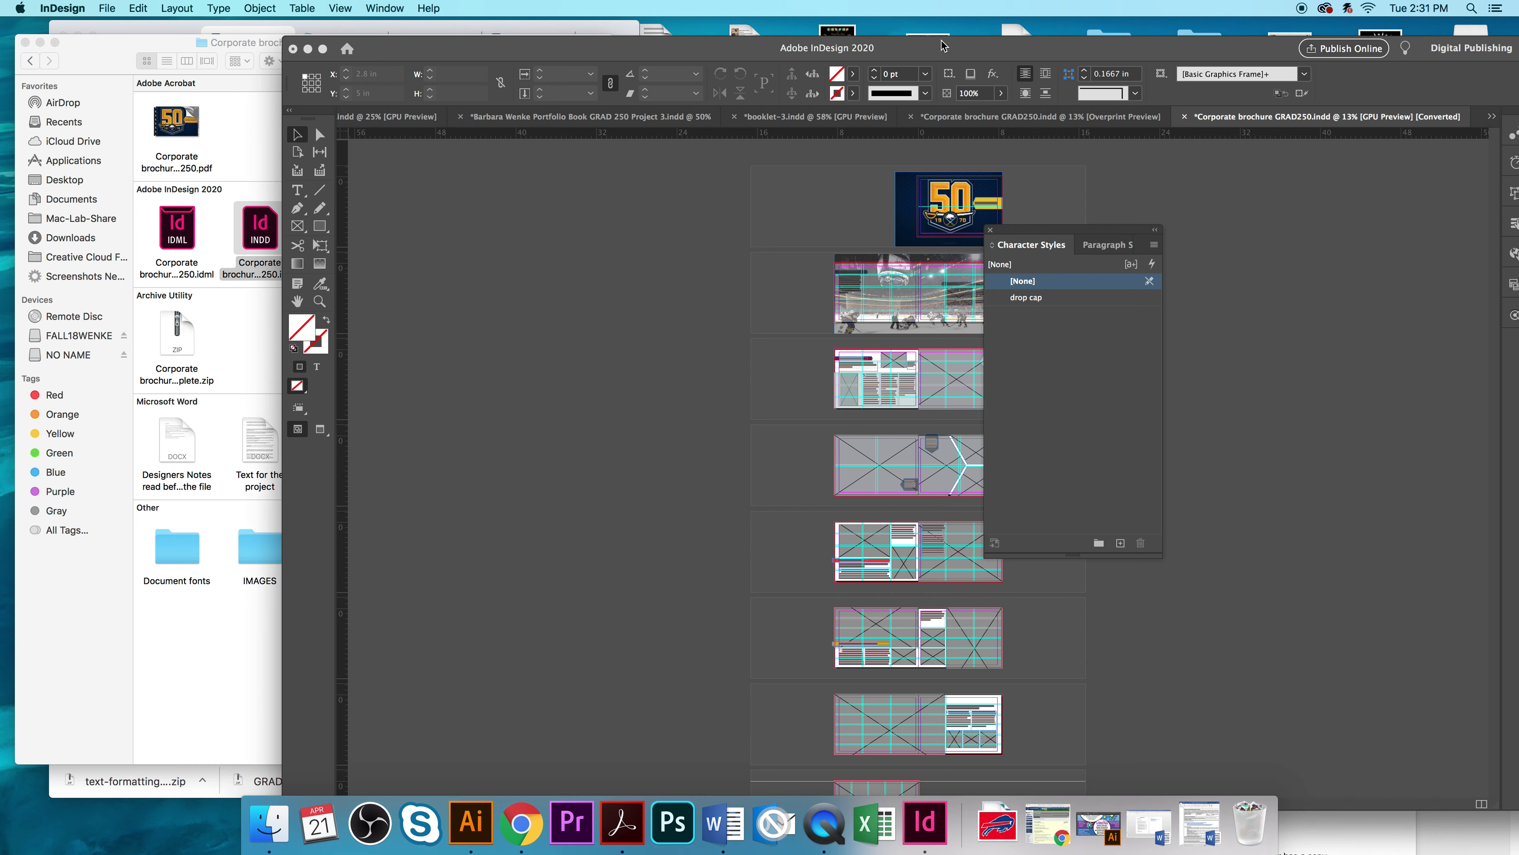
pyautogui.moveTo(947, 53); pyautogui.dragTo(945, 19)
pyautogui.moveTo(1023, 234); pyautogui.dragTo(1271, 211)
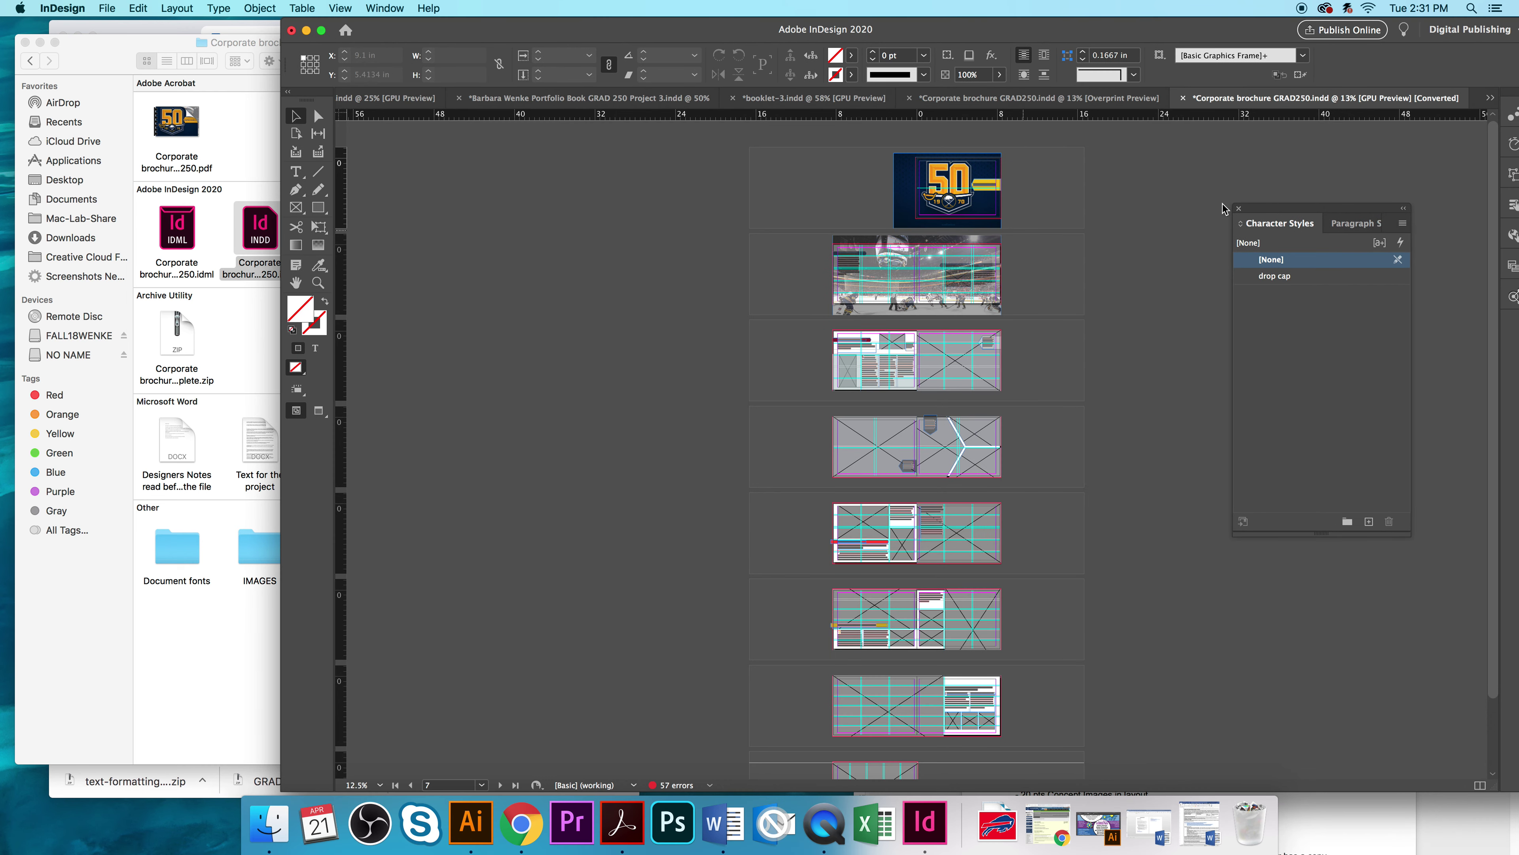
# Step: Zoom in twice on the 50th-anniversary cover page, then return to the Selection tool
pyautogui.click(318, 283)
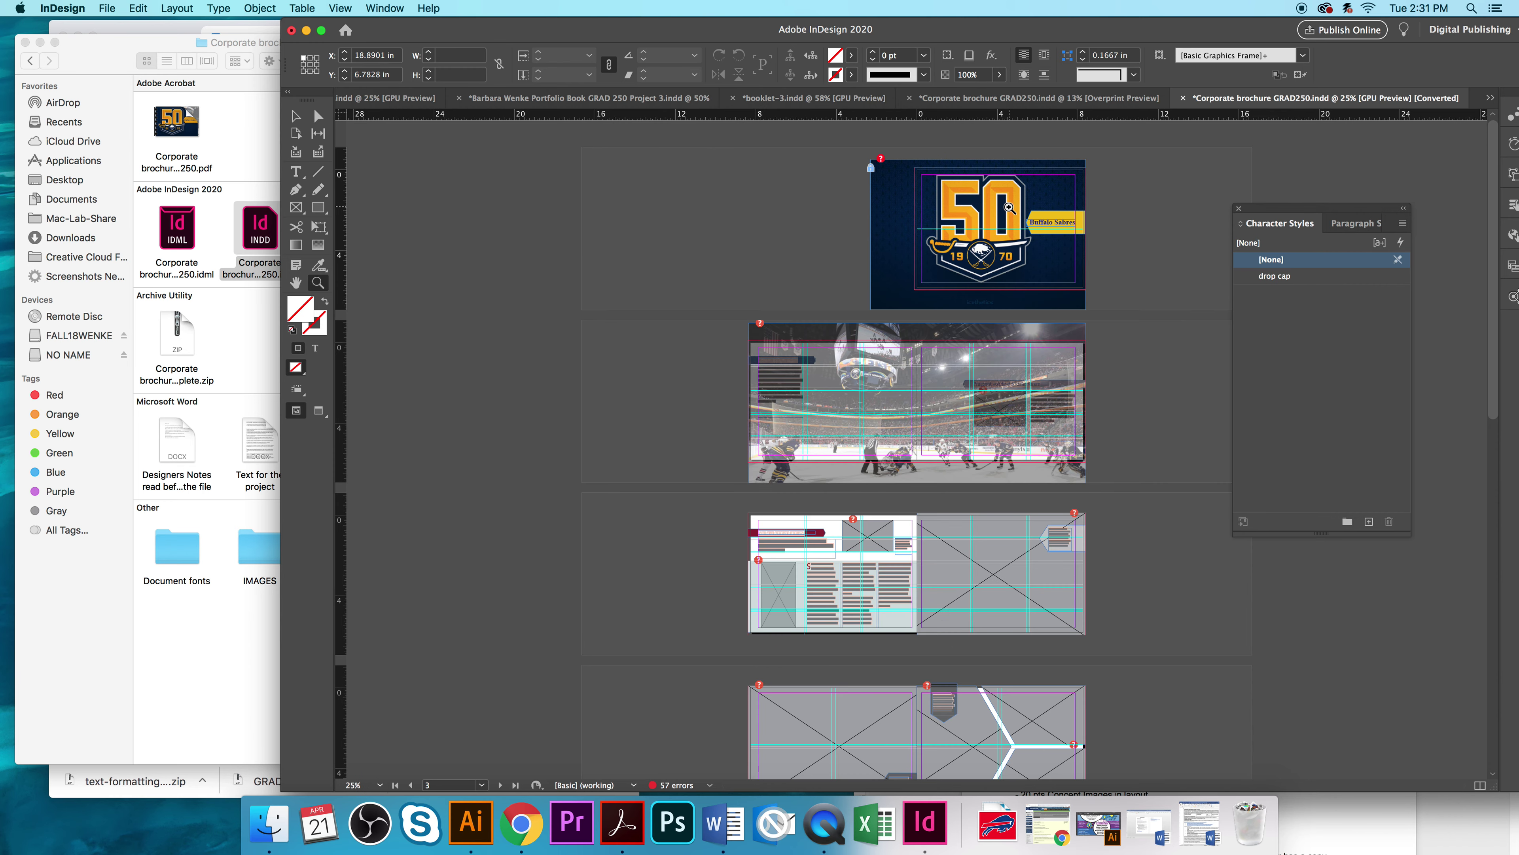
pyautogui.click(974, 193)
pyautogui.click(1020, 270)
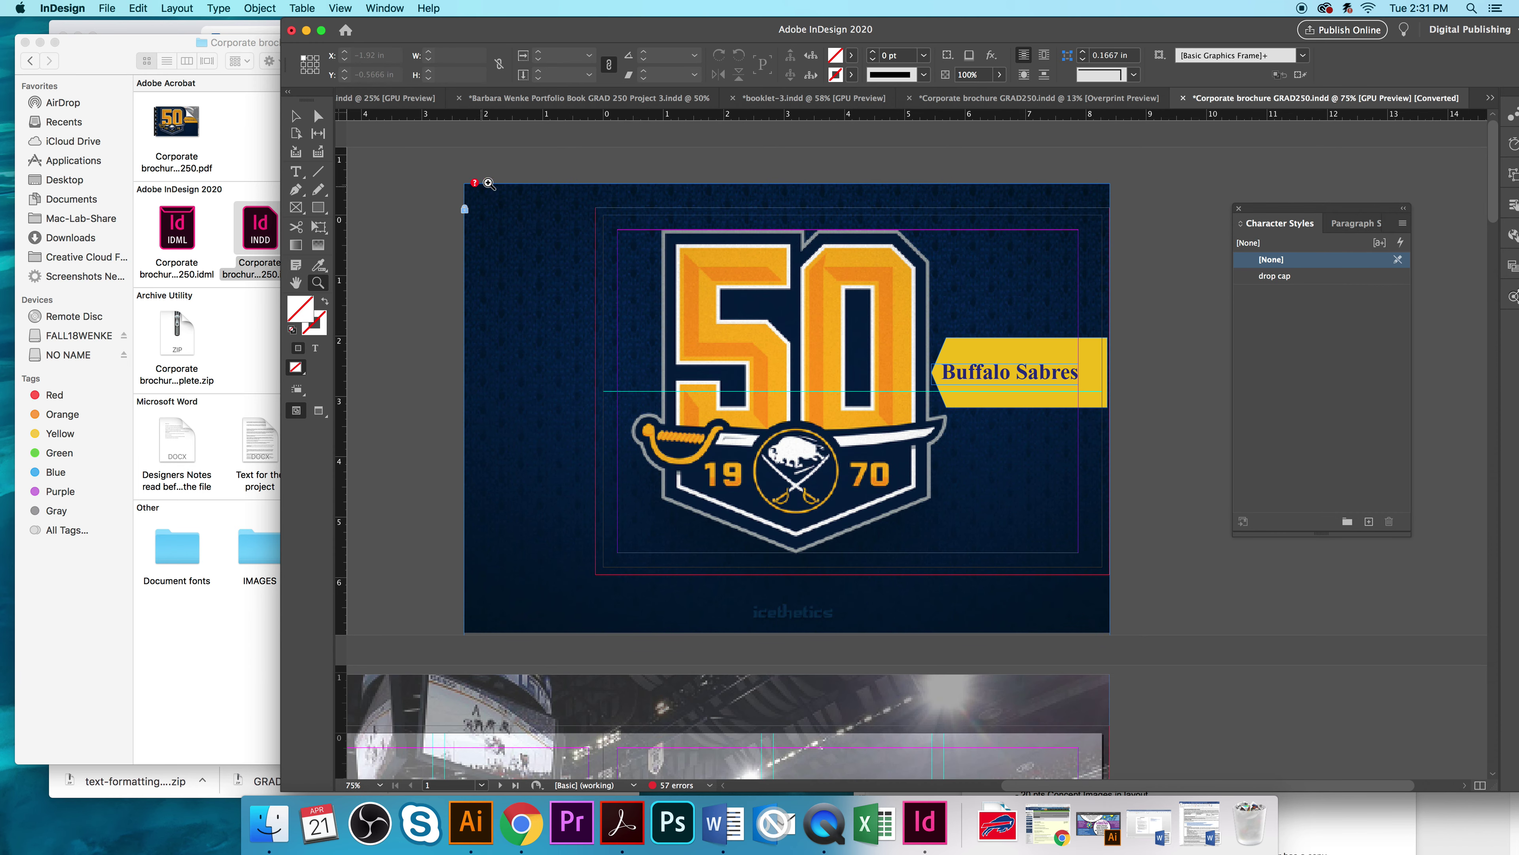
pyautogui.click(300, 119)
# Step: Open the IMAGES folder and size its window to sit beside the InDesign layout
pyautogui.click(255, 560)
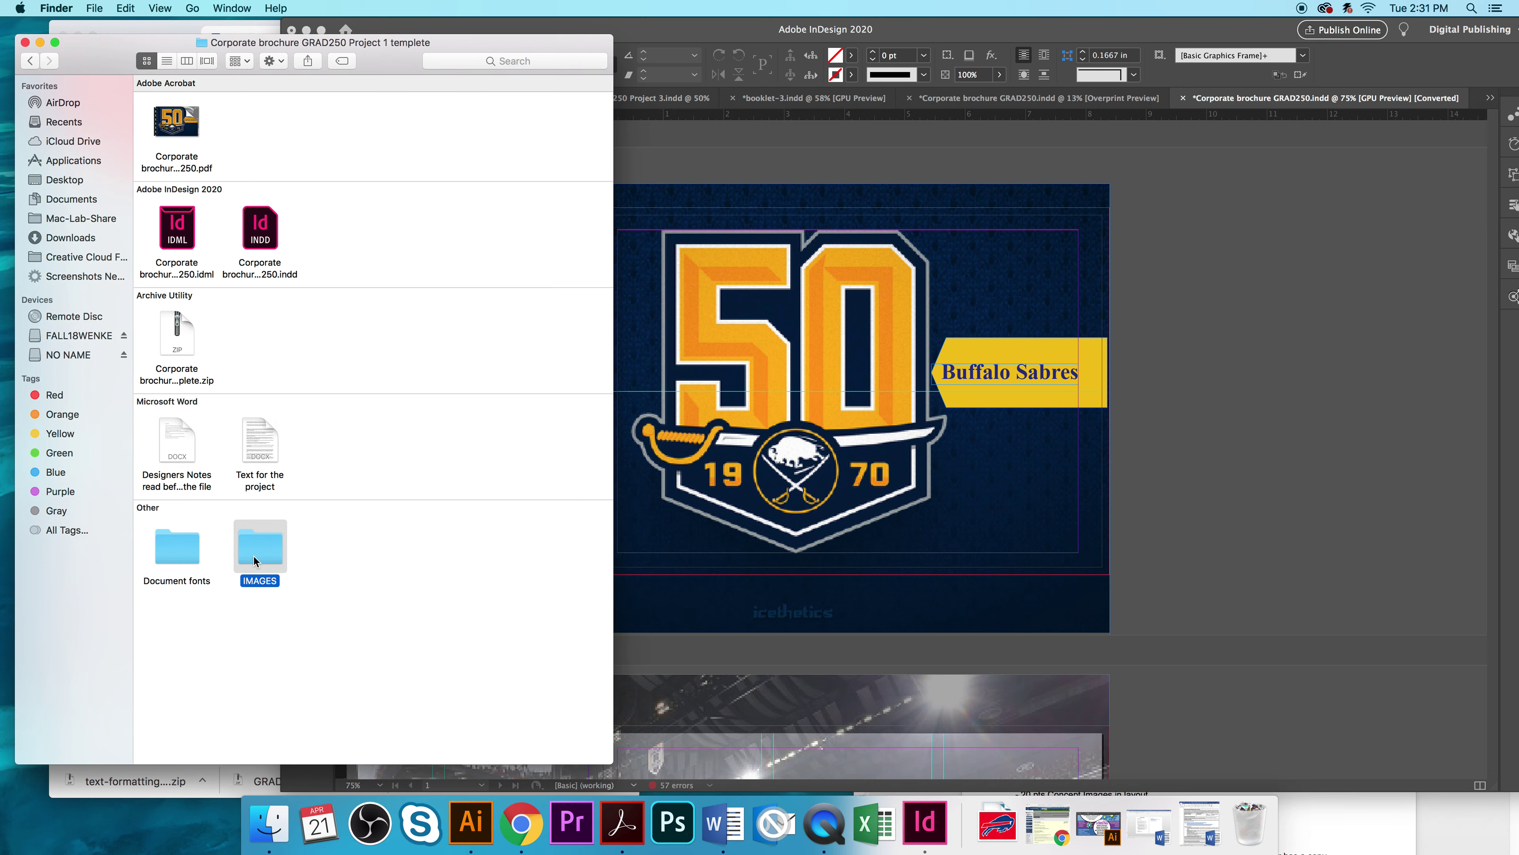
pyautogui.doubleClick(258, 553)
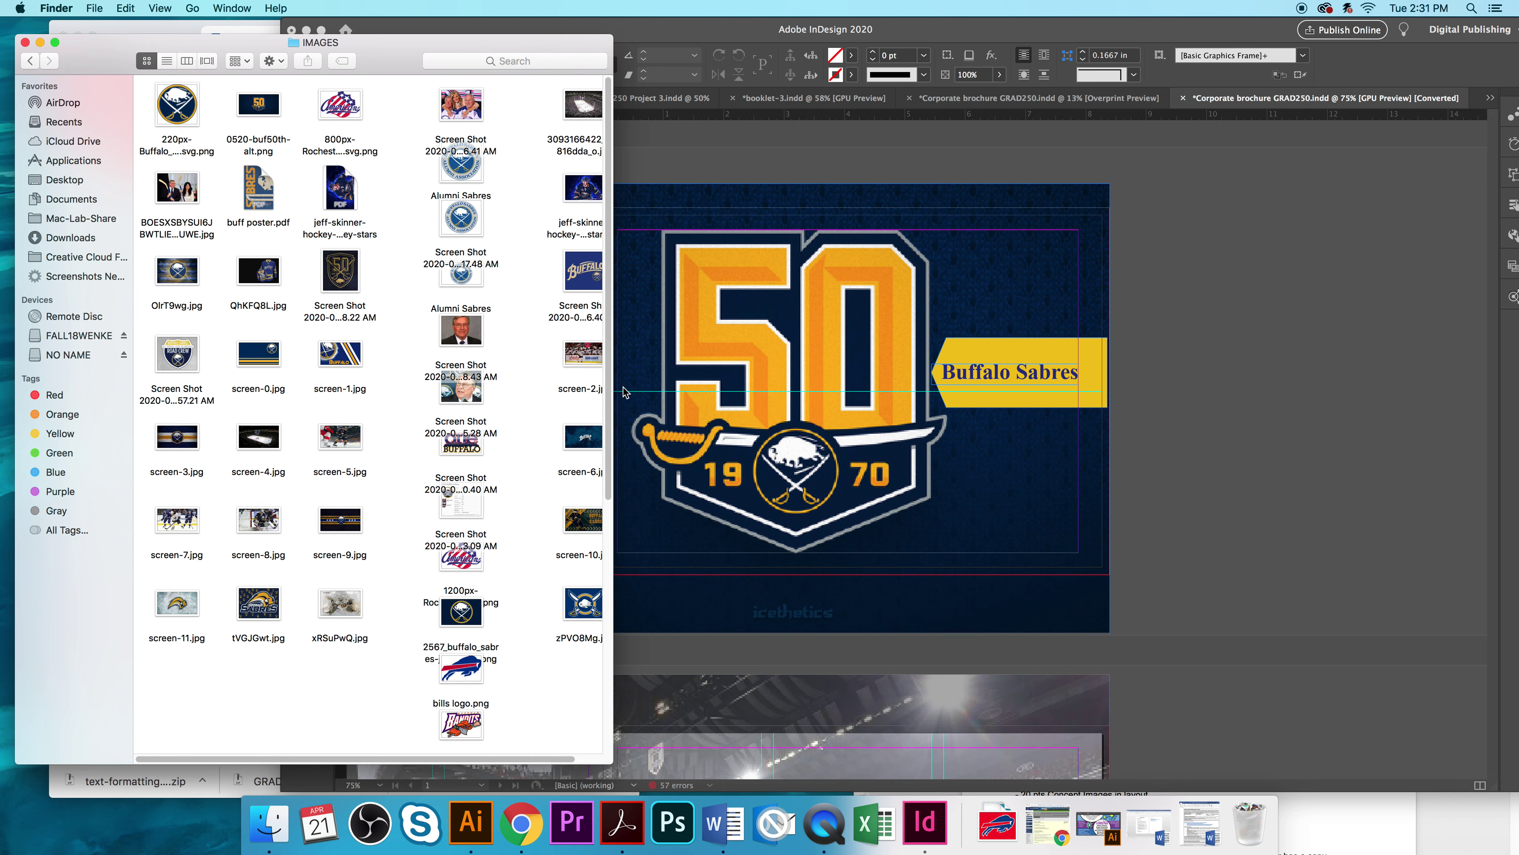
pyautogui.moveTo(614, 397); pyautogui.dragTo(446, 395)
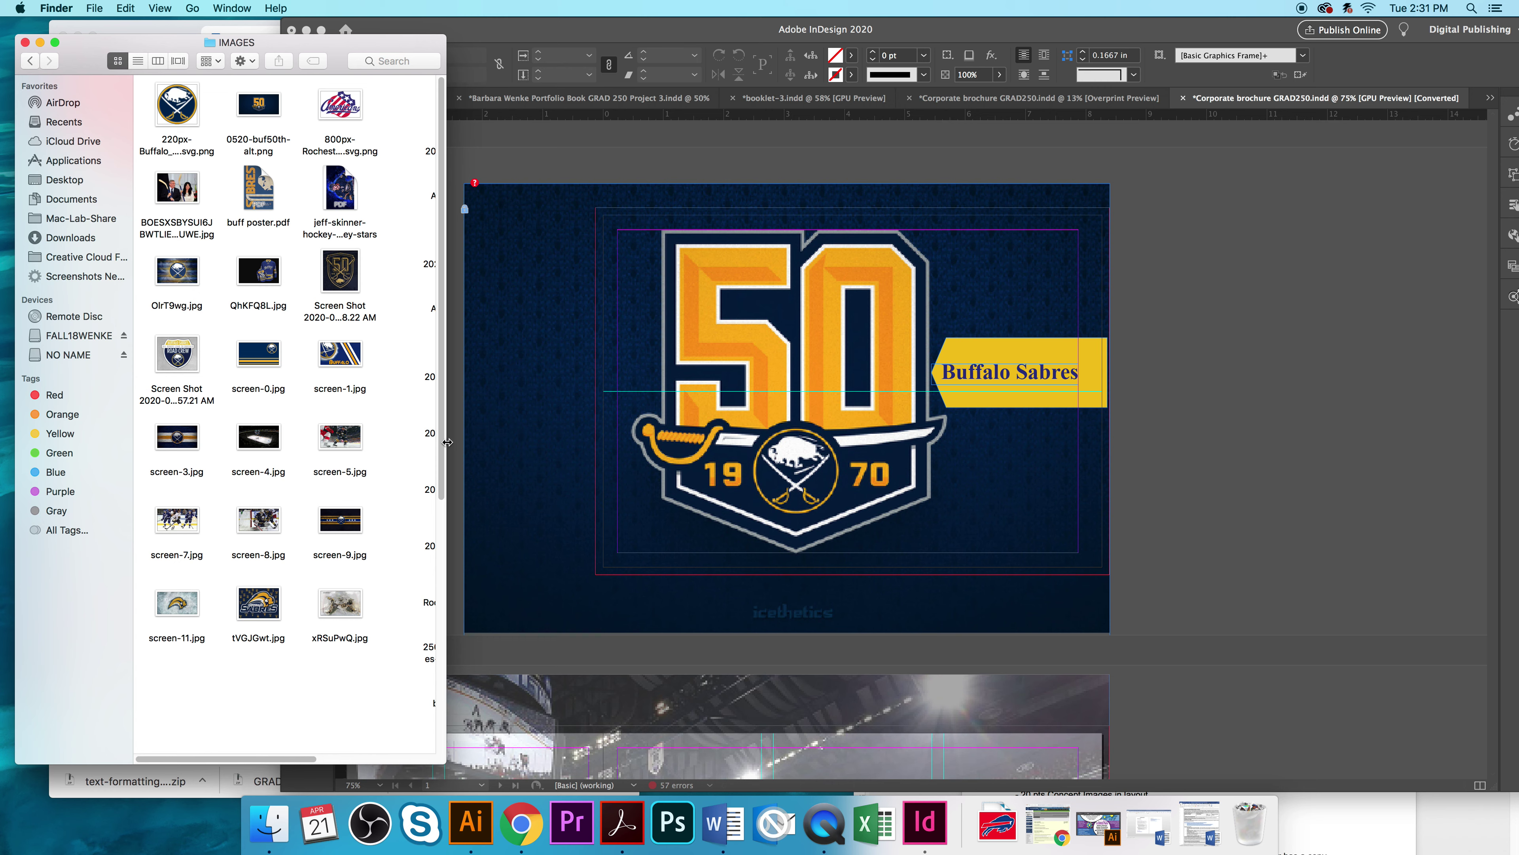
pyautogui.moveTo(446, 443); pyautogui.dragTo(647, 441)
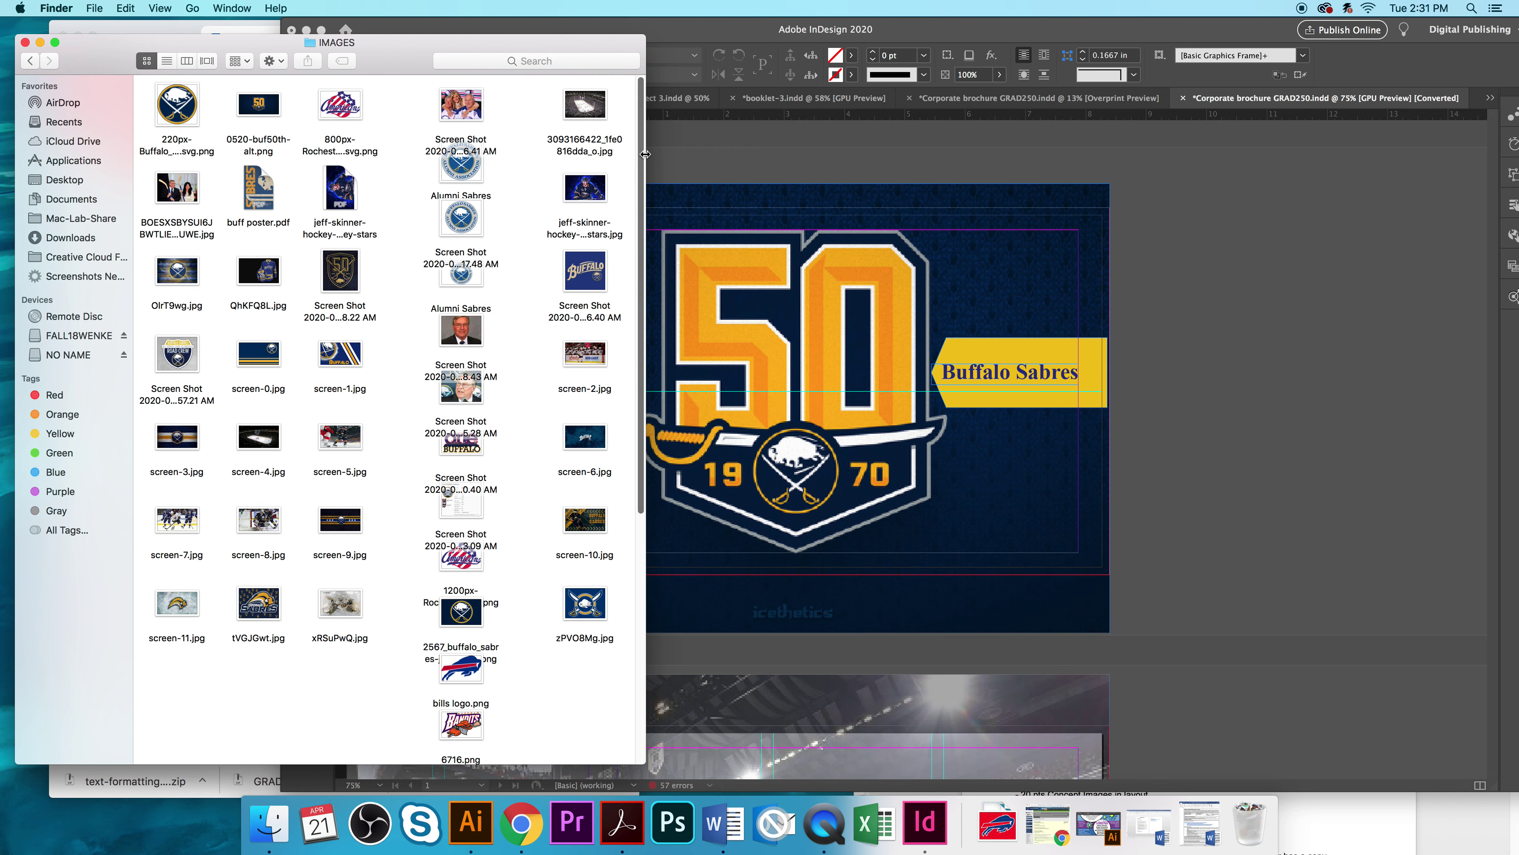
pyautogui.moveTo(645, 154); pyautogui.dragTo(472, 148)
pyautogui.scroll(-10, 925, 457)
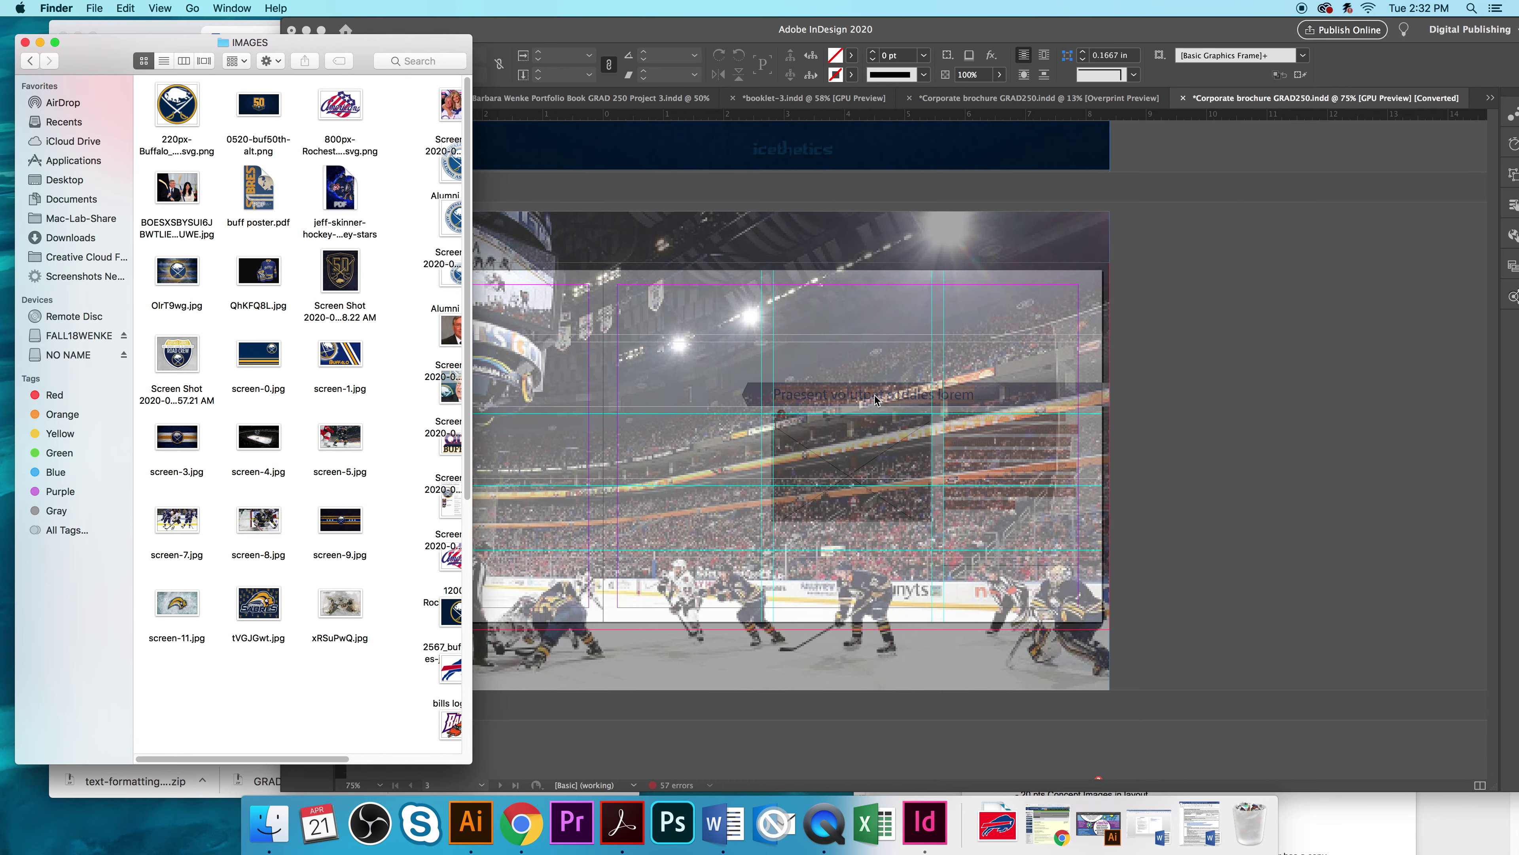
pyautogui.click(874, 396)
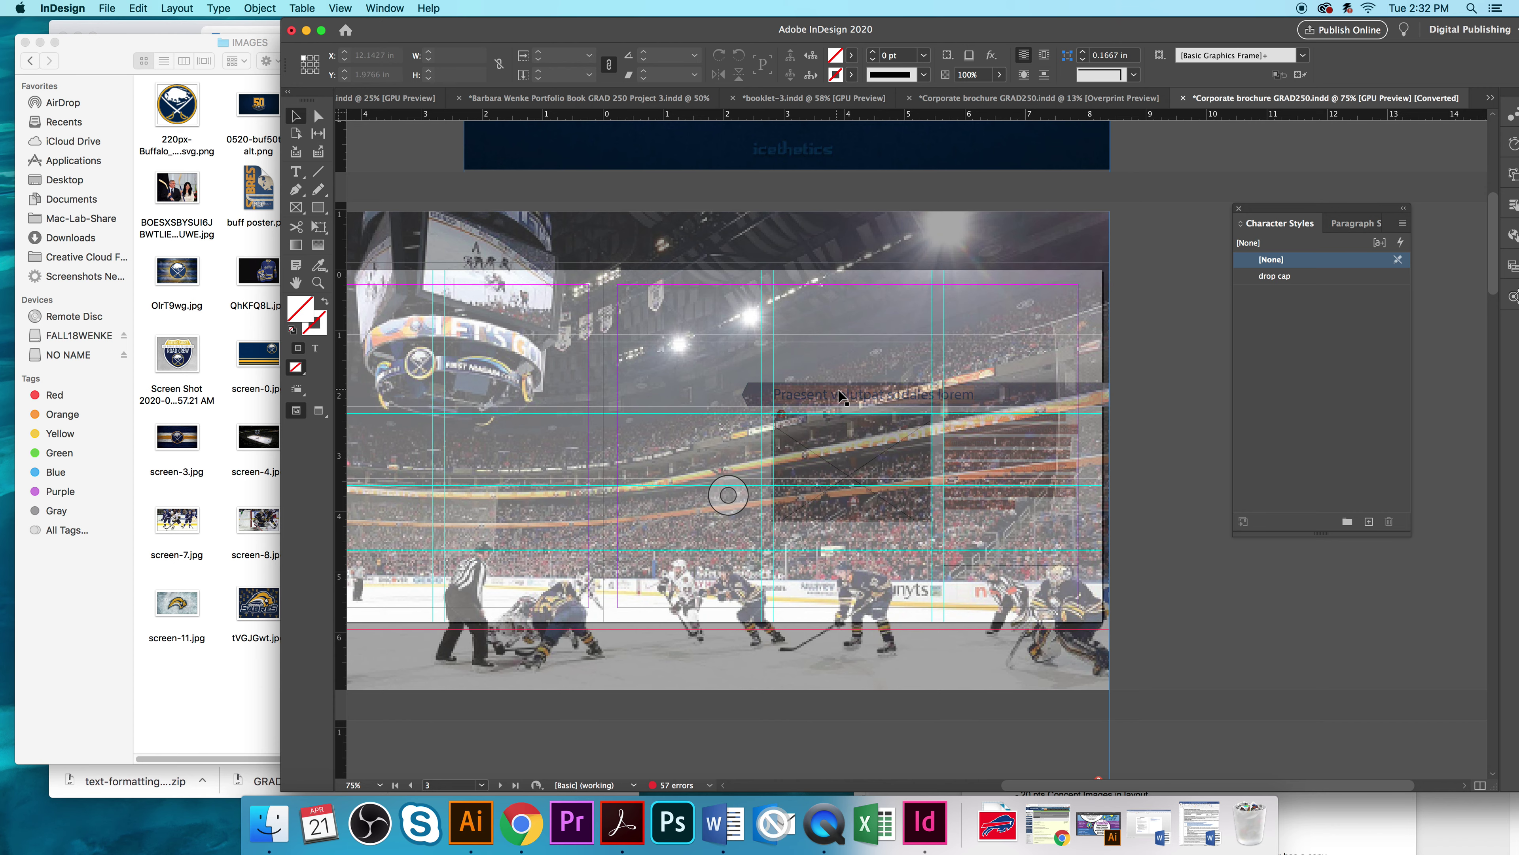
# Step: Select the arena photo frame and start relinking its missing sabres-1200x675.jpg image
pyautogui.moveTo(1074, 786); pyautogui.dragTo(999, 769)
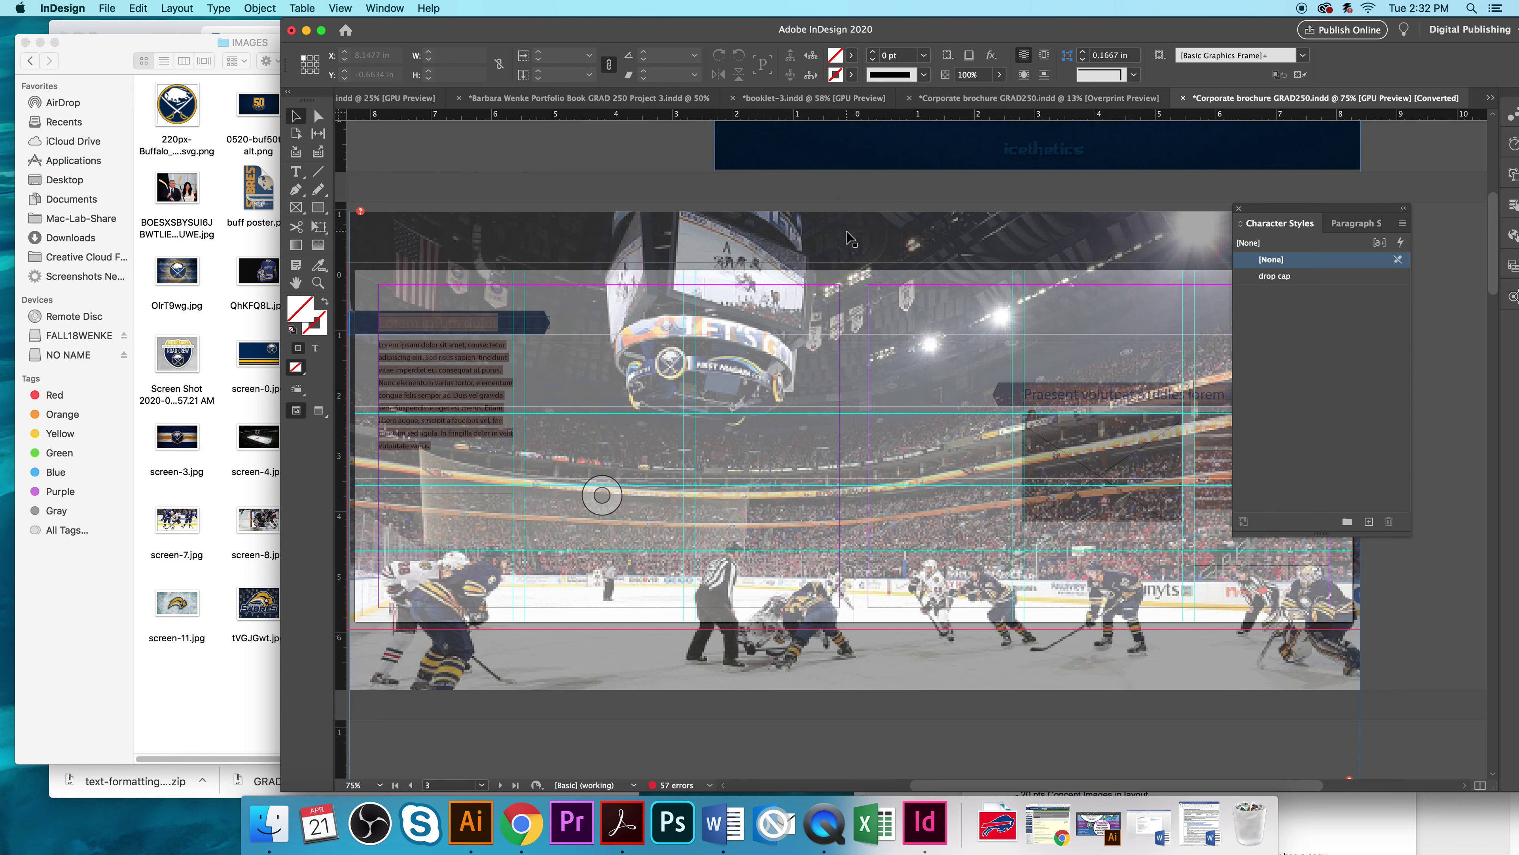
pyautogui.click(471, 264)
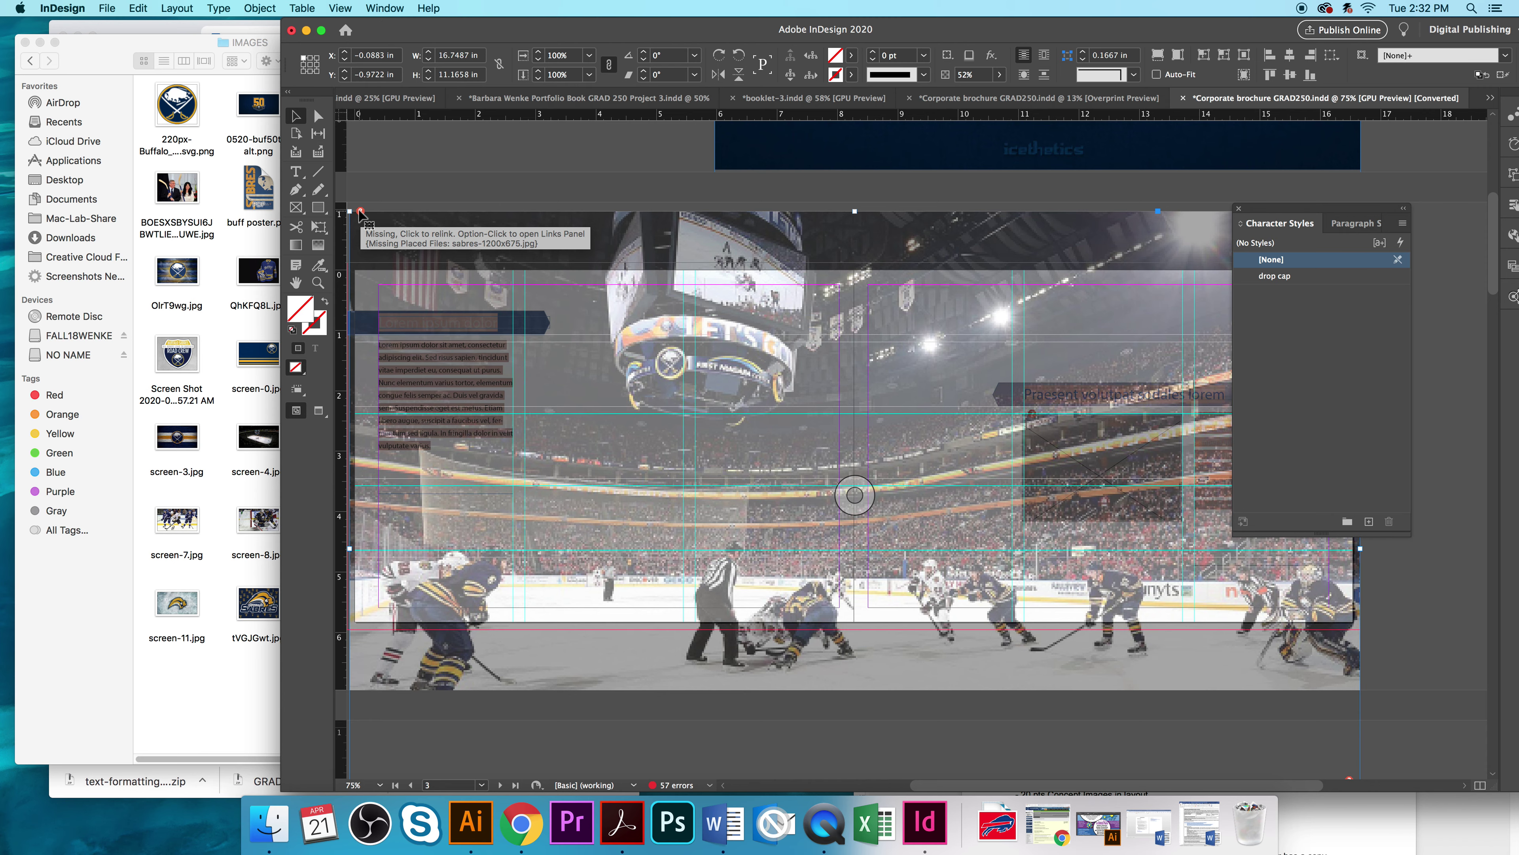
pyautogui.click(361, 212)
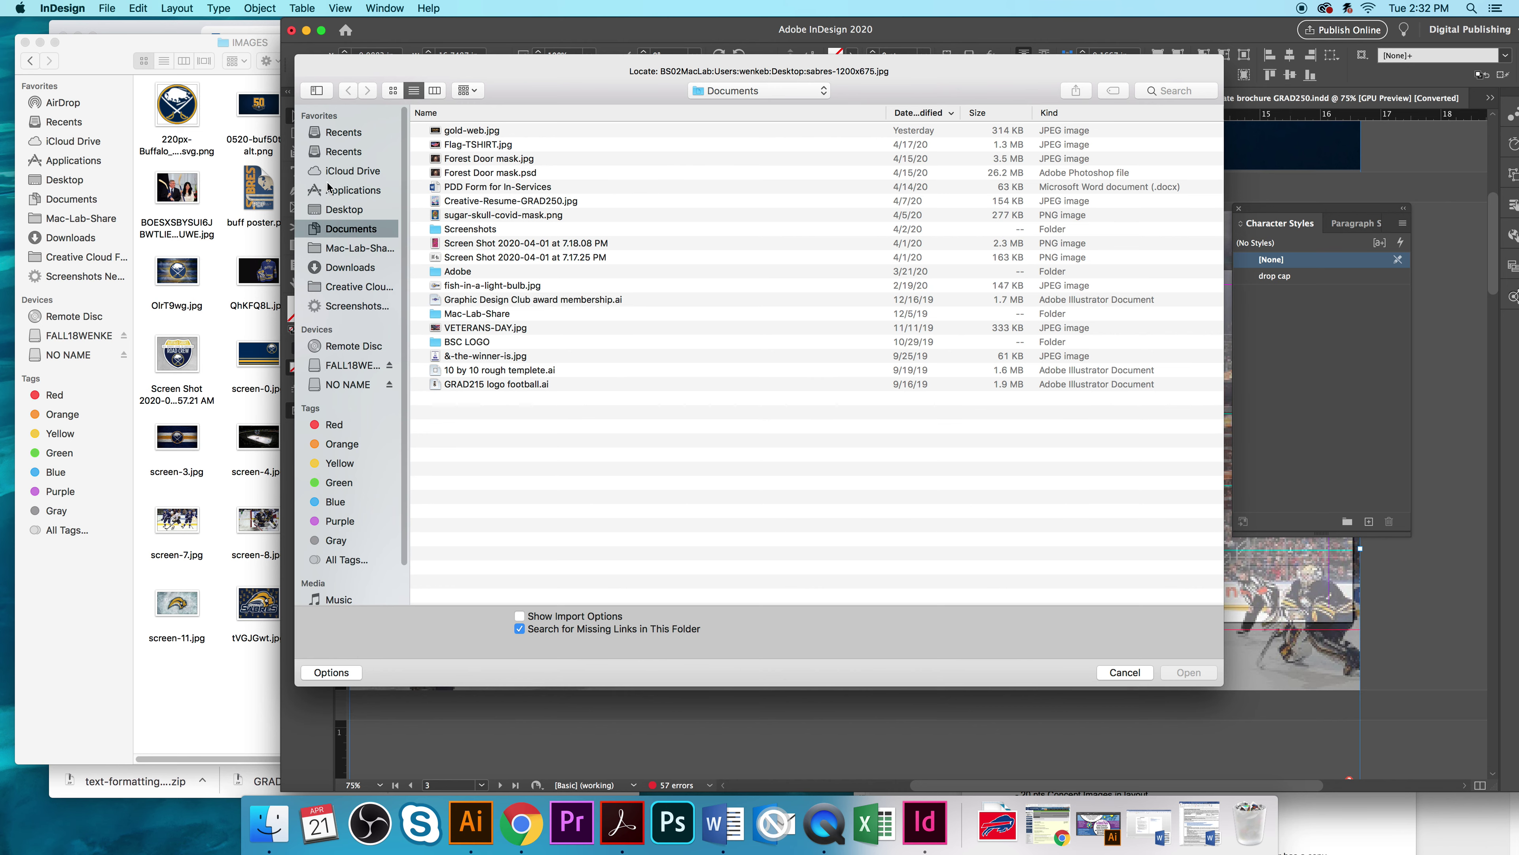
# Step: Relink the arena photo to sabres-1200x675.jpg from the brochure's Links folder and dismiss the confirmation
pyautogui.click(344, 212)
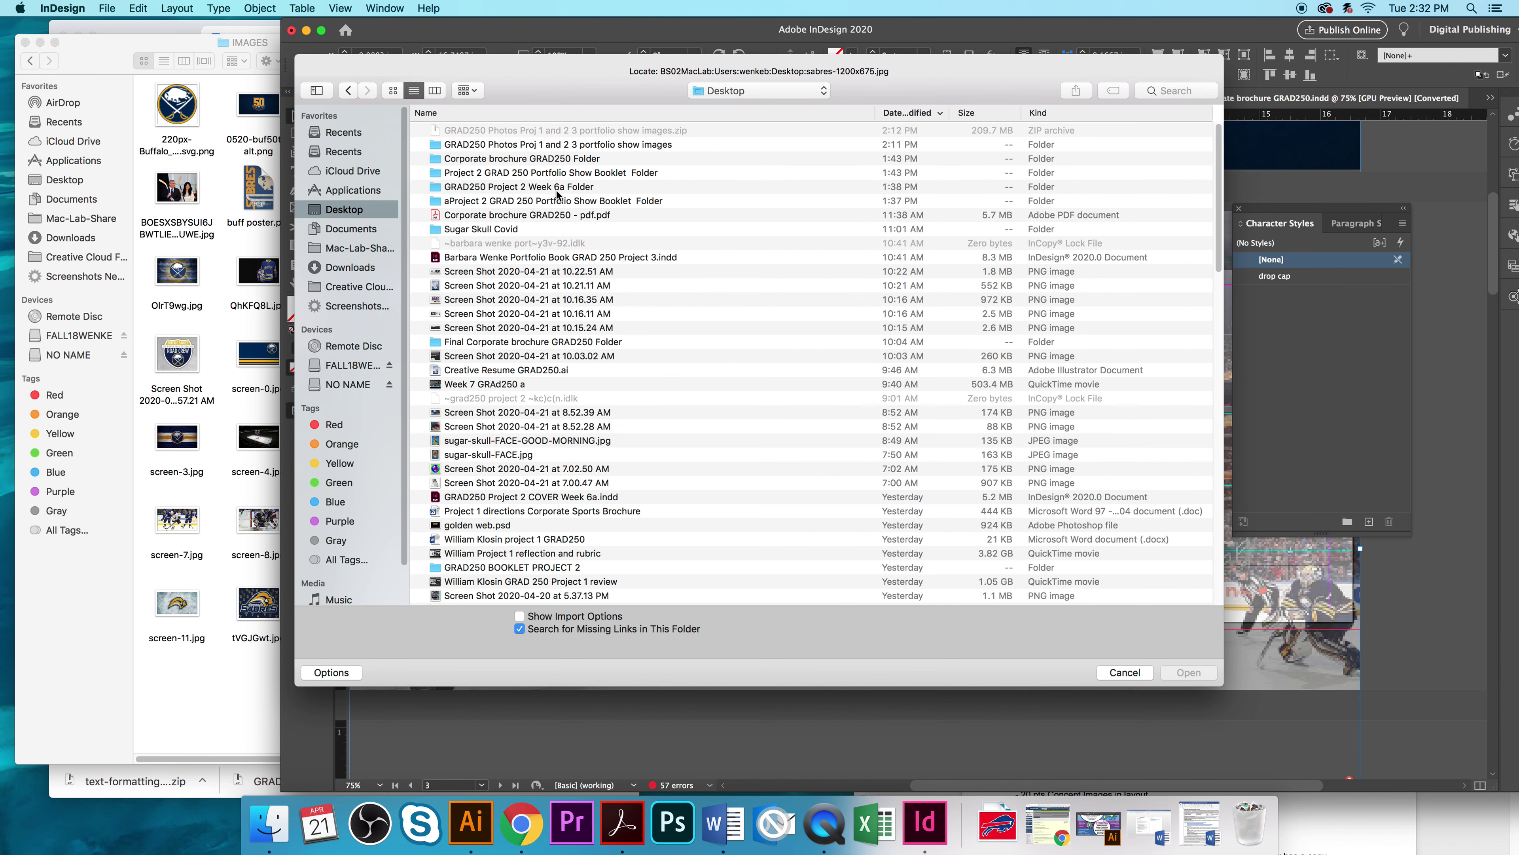
pyautogui.doubleClick(552, 160)
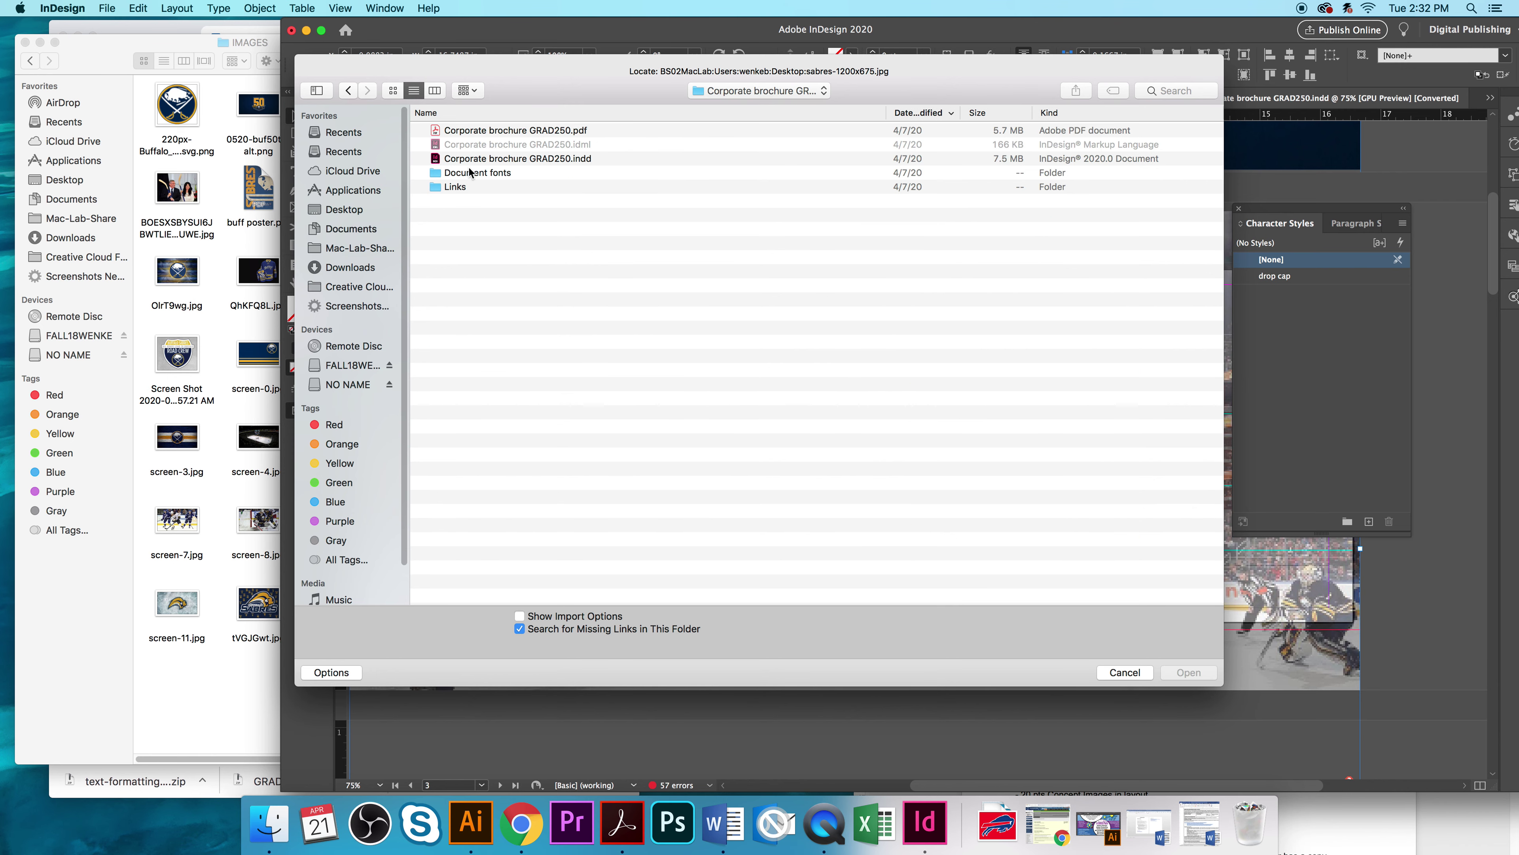
pyautogui.doubleClick(436, 186)
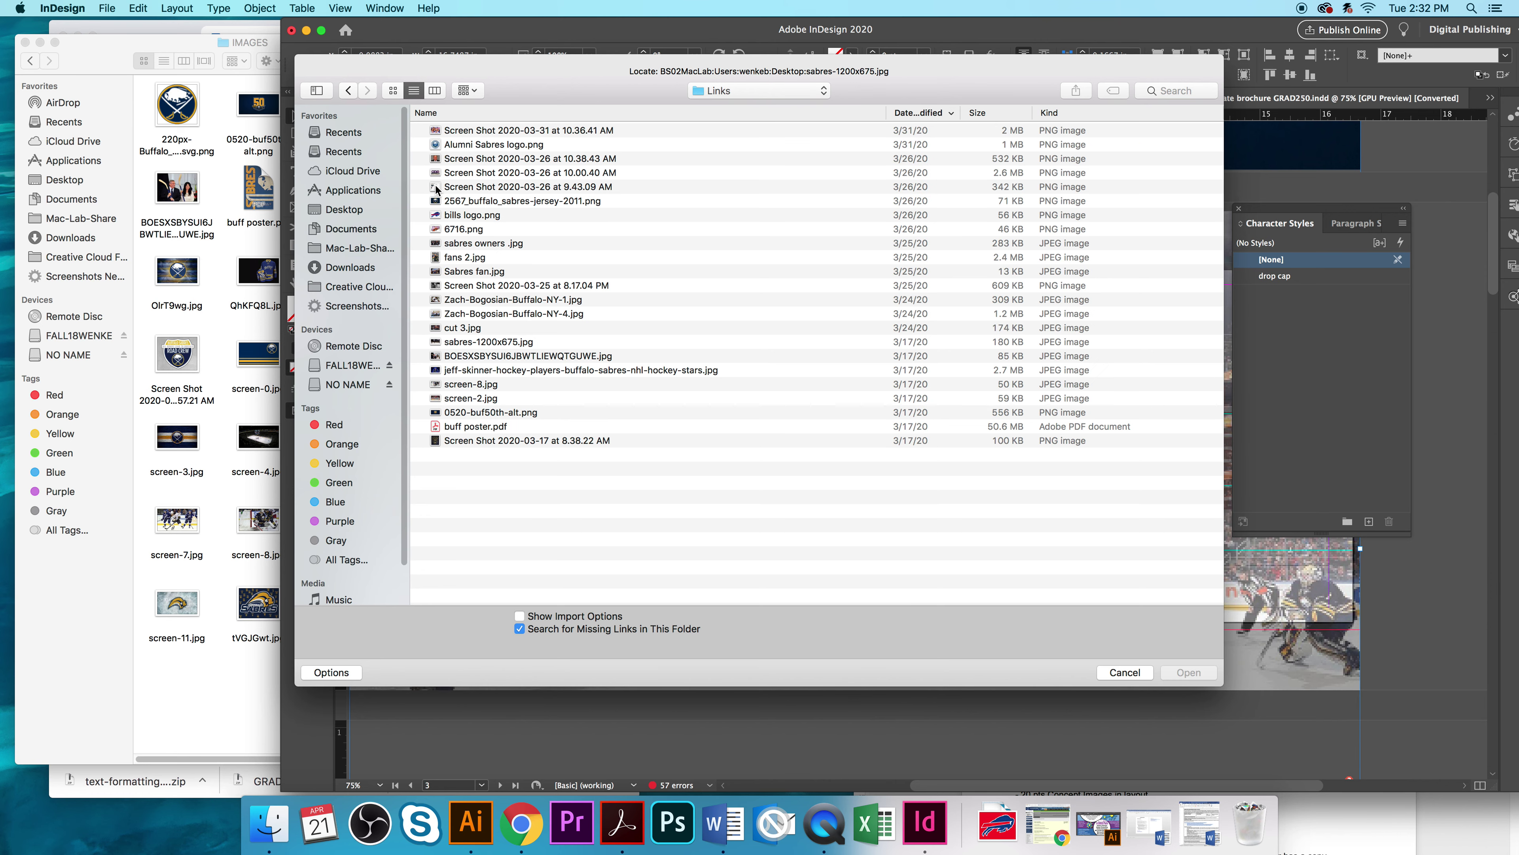
pyautogui.click(394, 91)
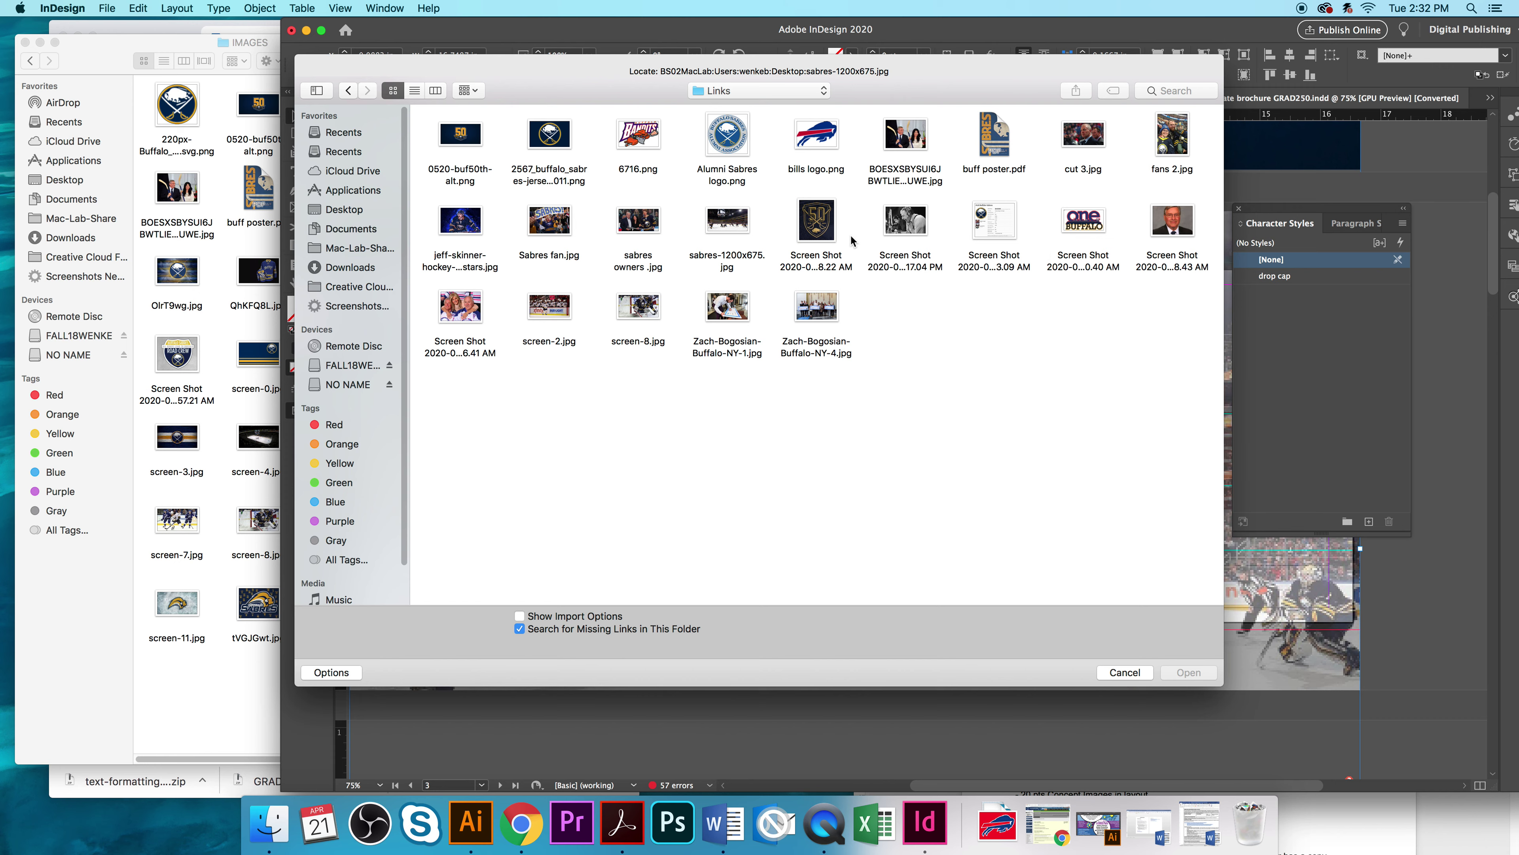
pyautogui.click(725, 228)
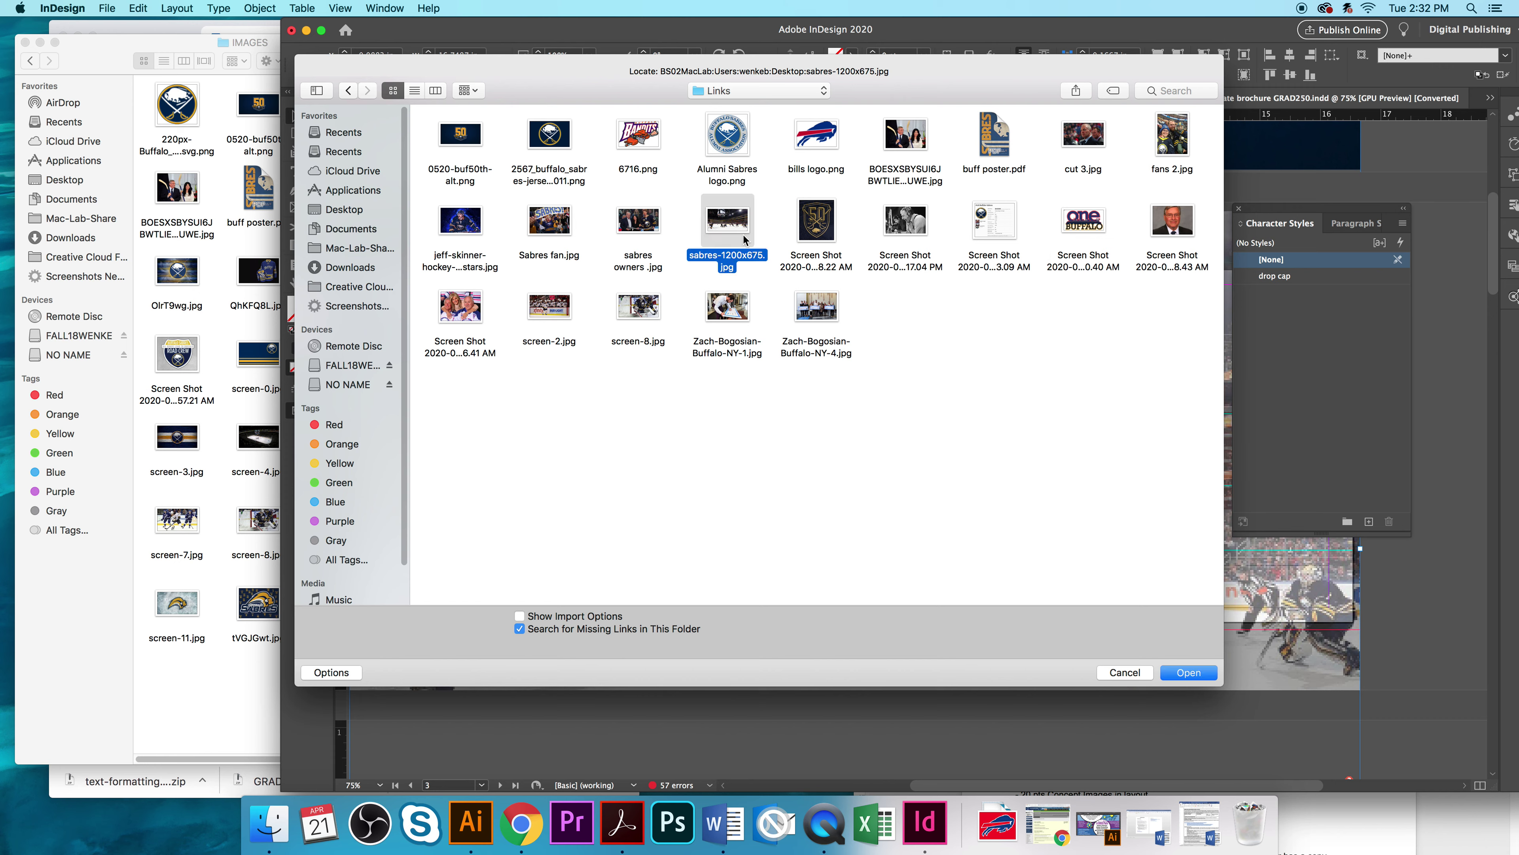
pyautogui.click(1189, 672)
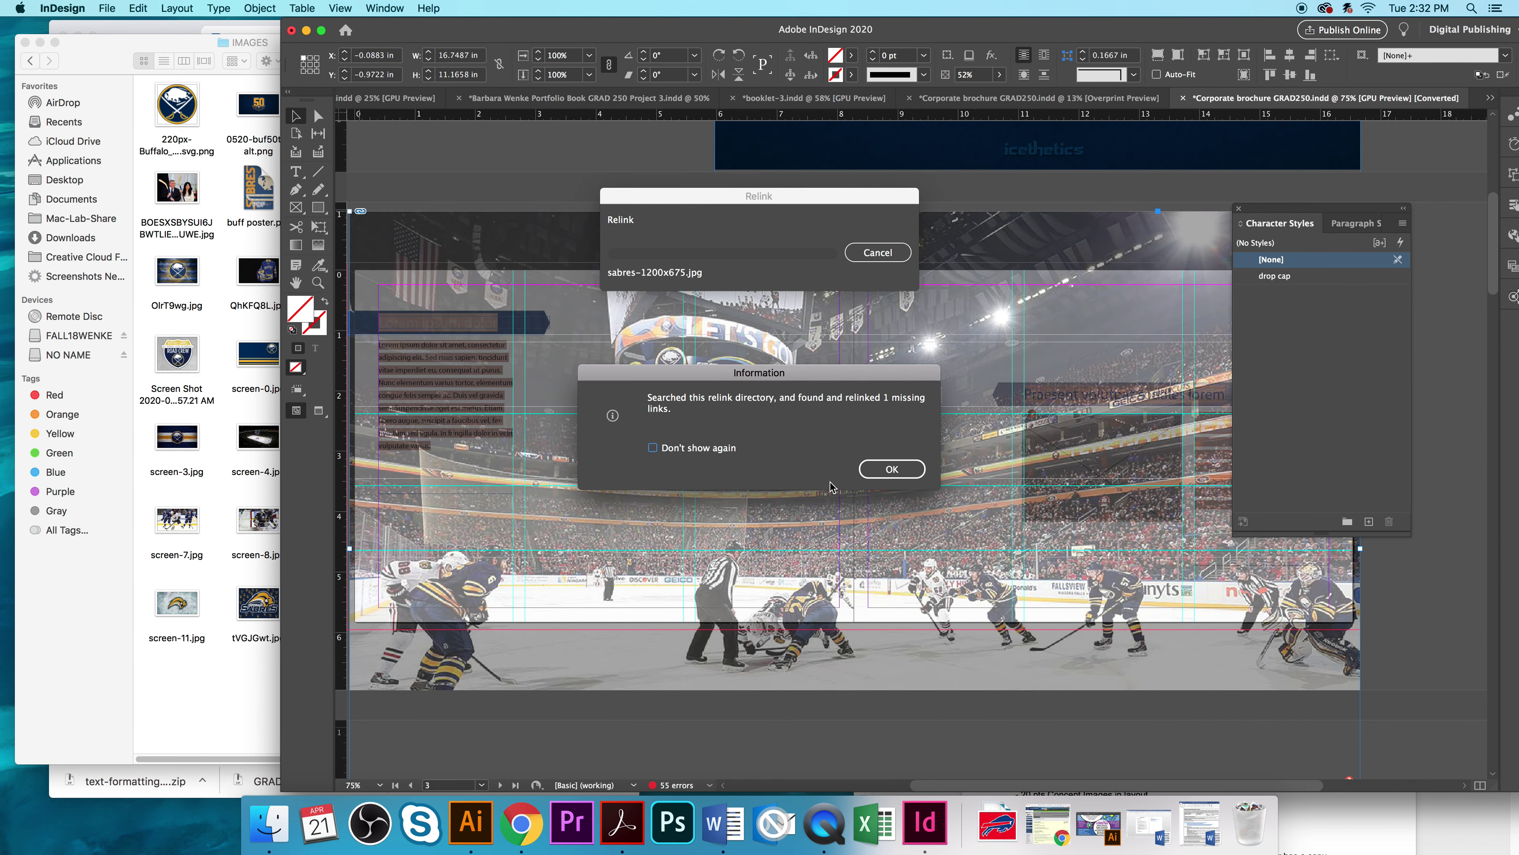
pyautogui.click(652, 448)
pyautogui.click(894, 467)
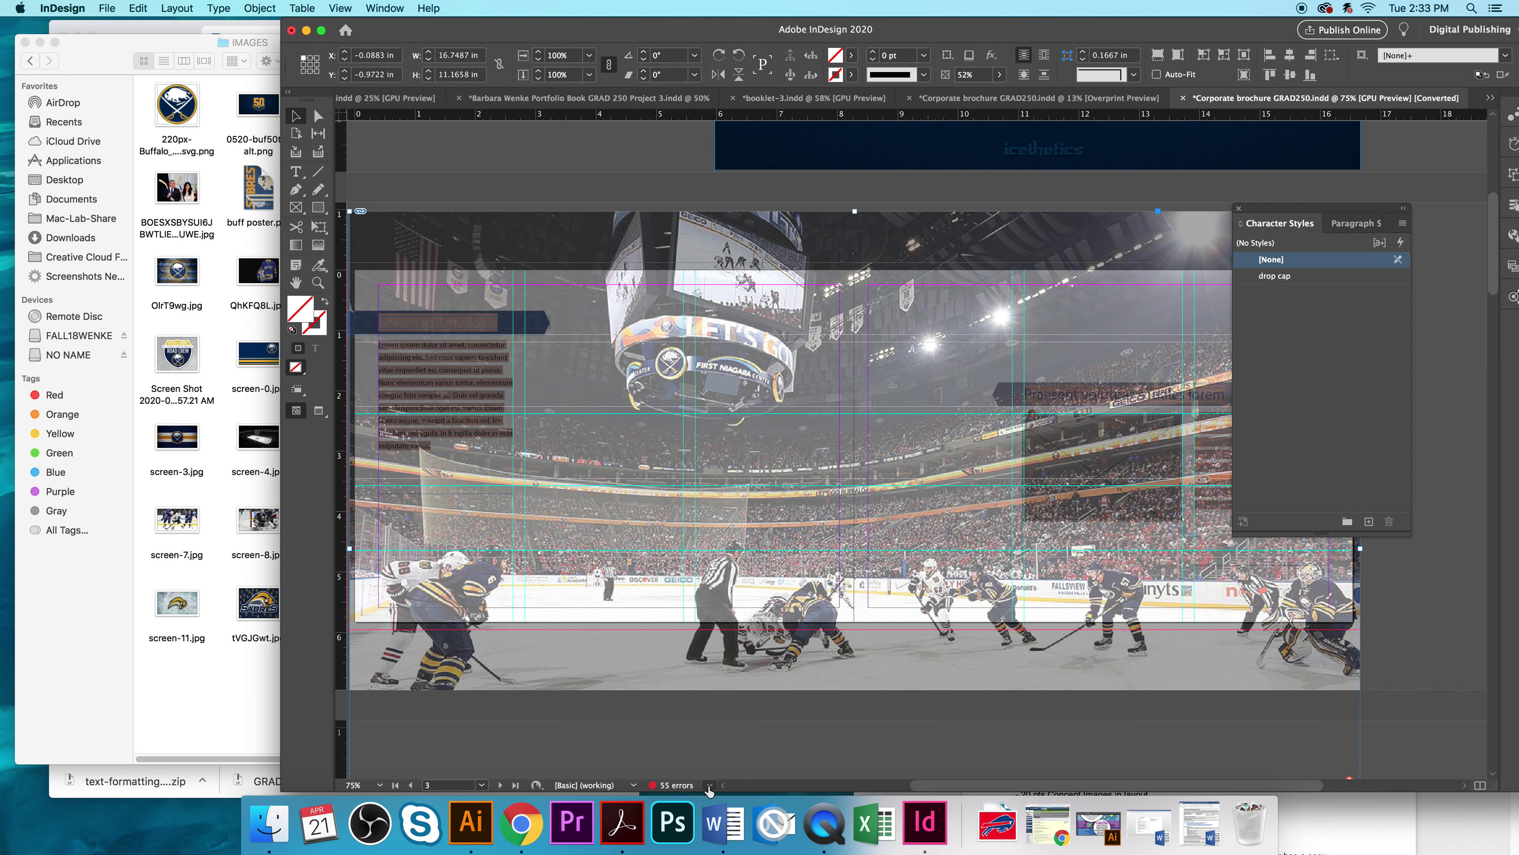
# Step: Open the Preflight panel as a floating window and expand LINKS > Missing link
pyautogui.click(709, 785)
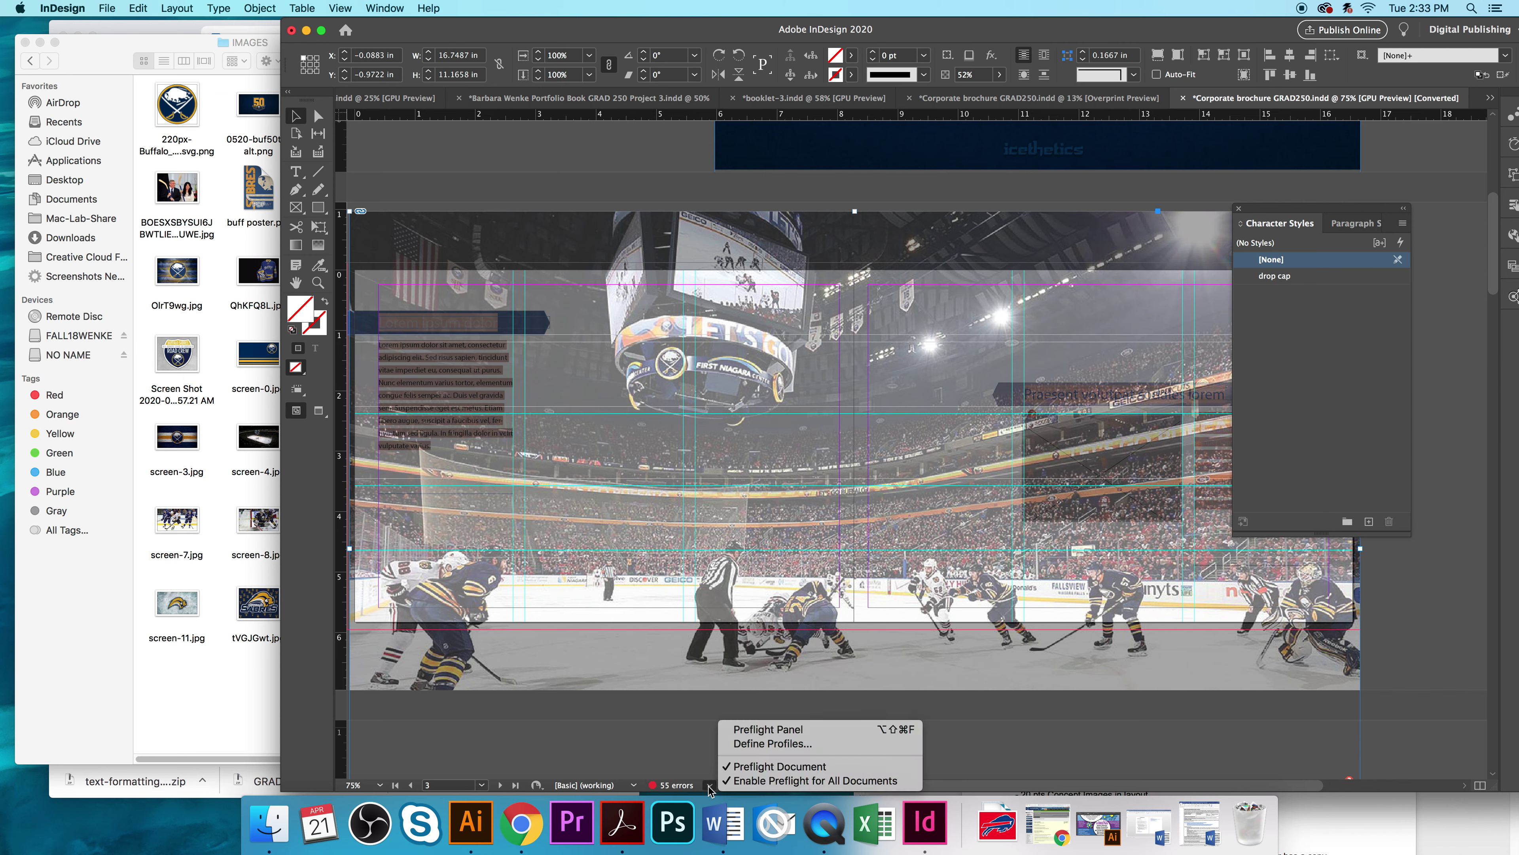
pyautogui.click(752, 730)
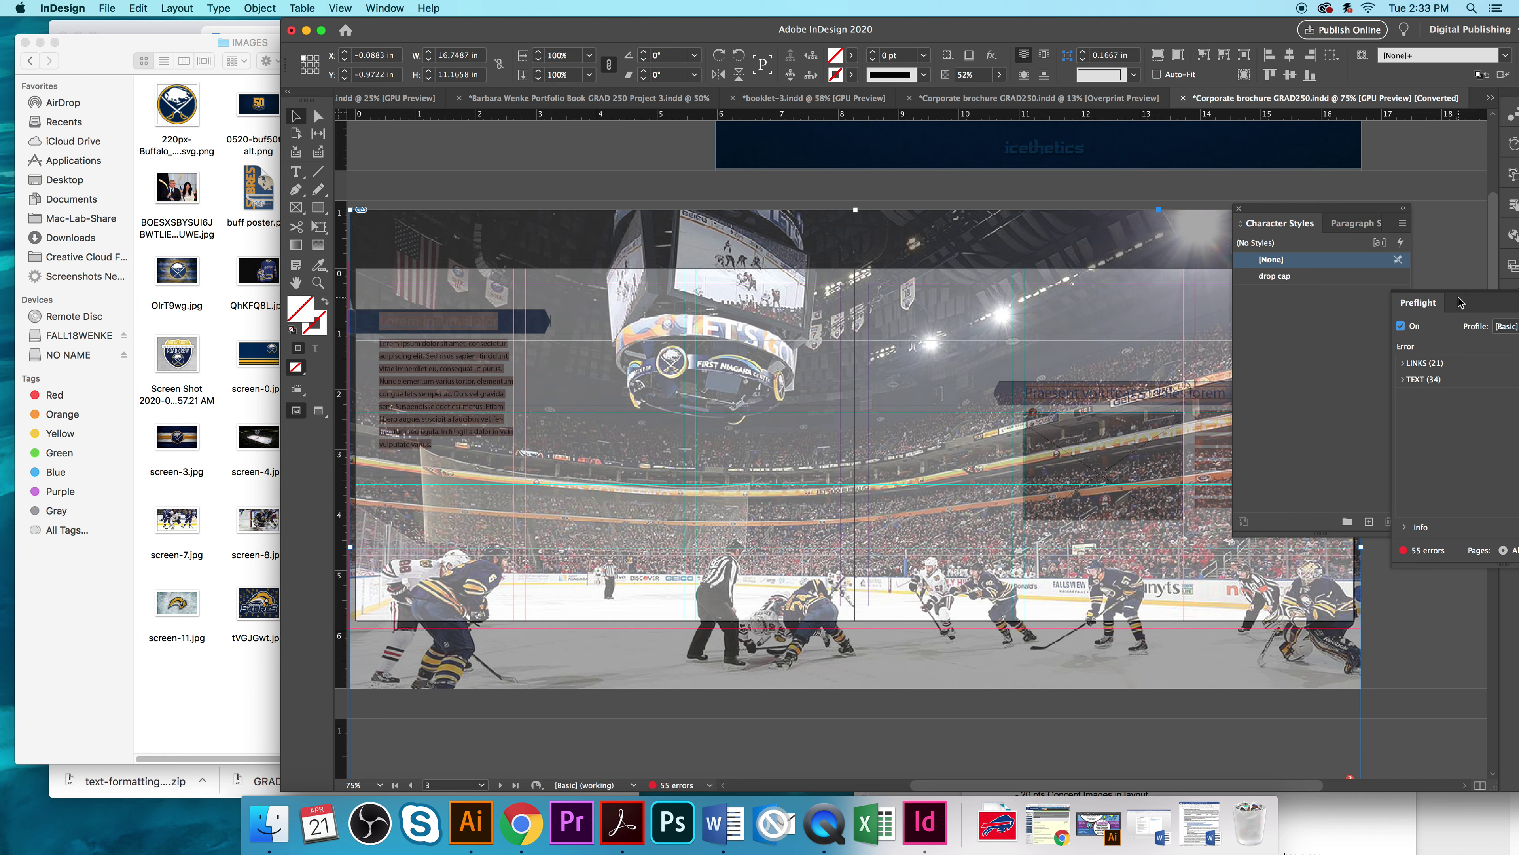
pyautogui.moveTo(1460, 302); pyautogui.dragTo(599, 260)
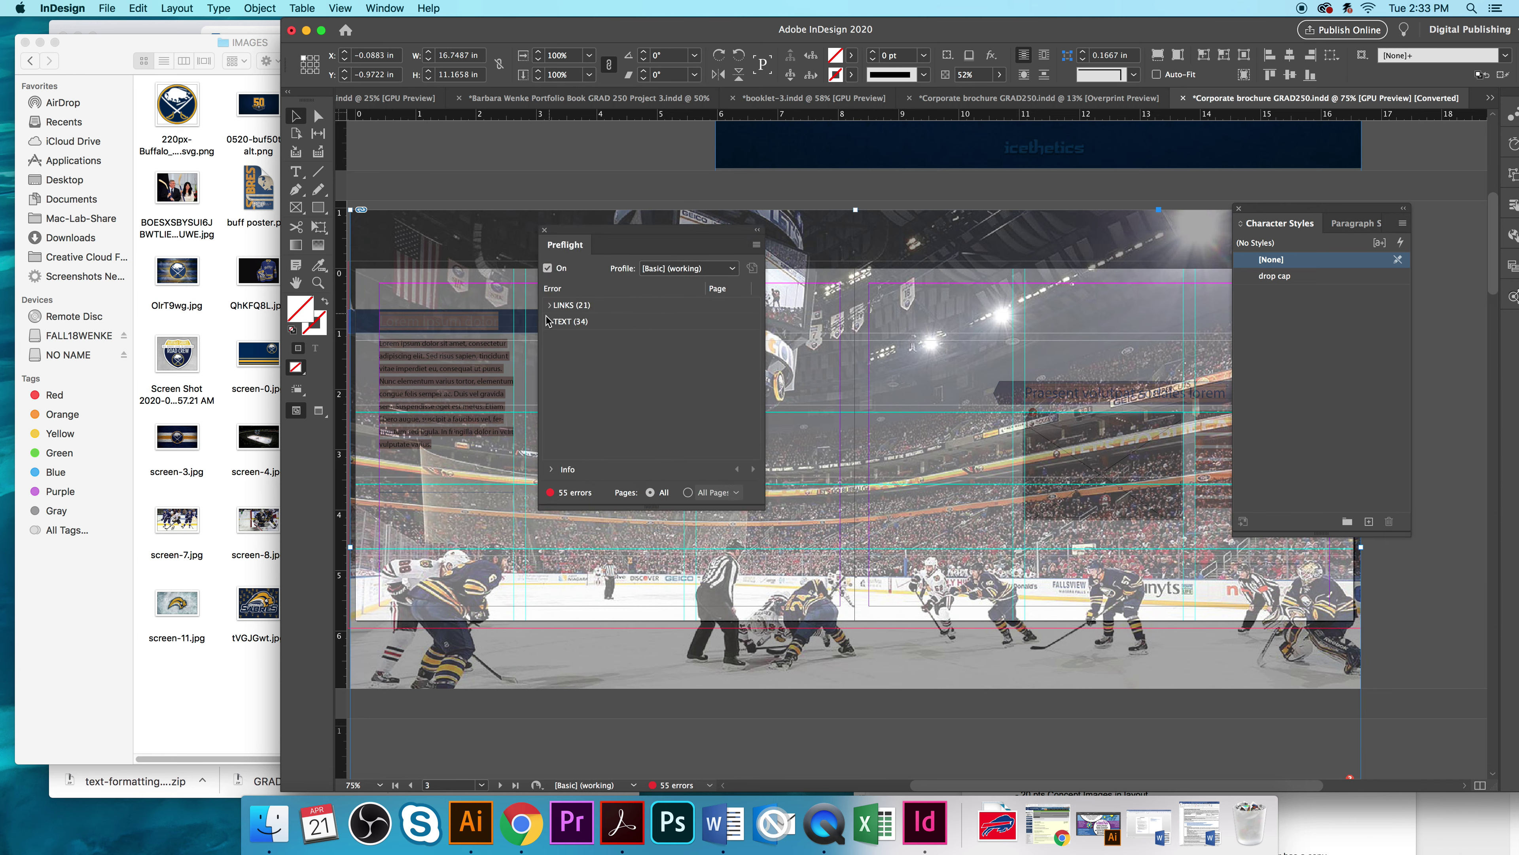
pyautogui.click(549, 305)
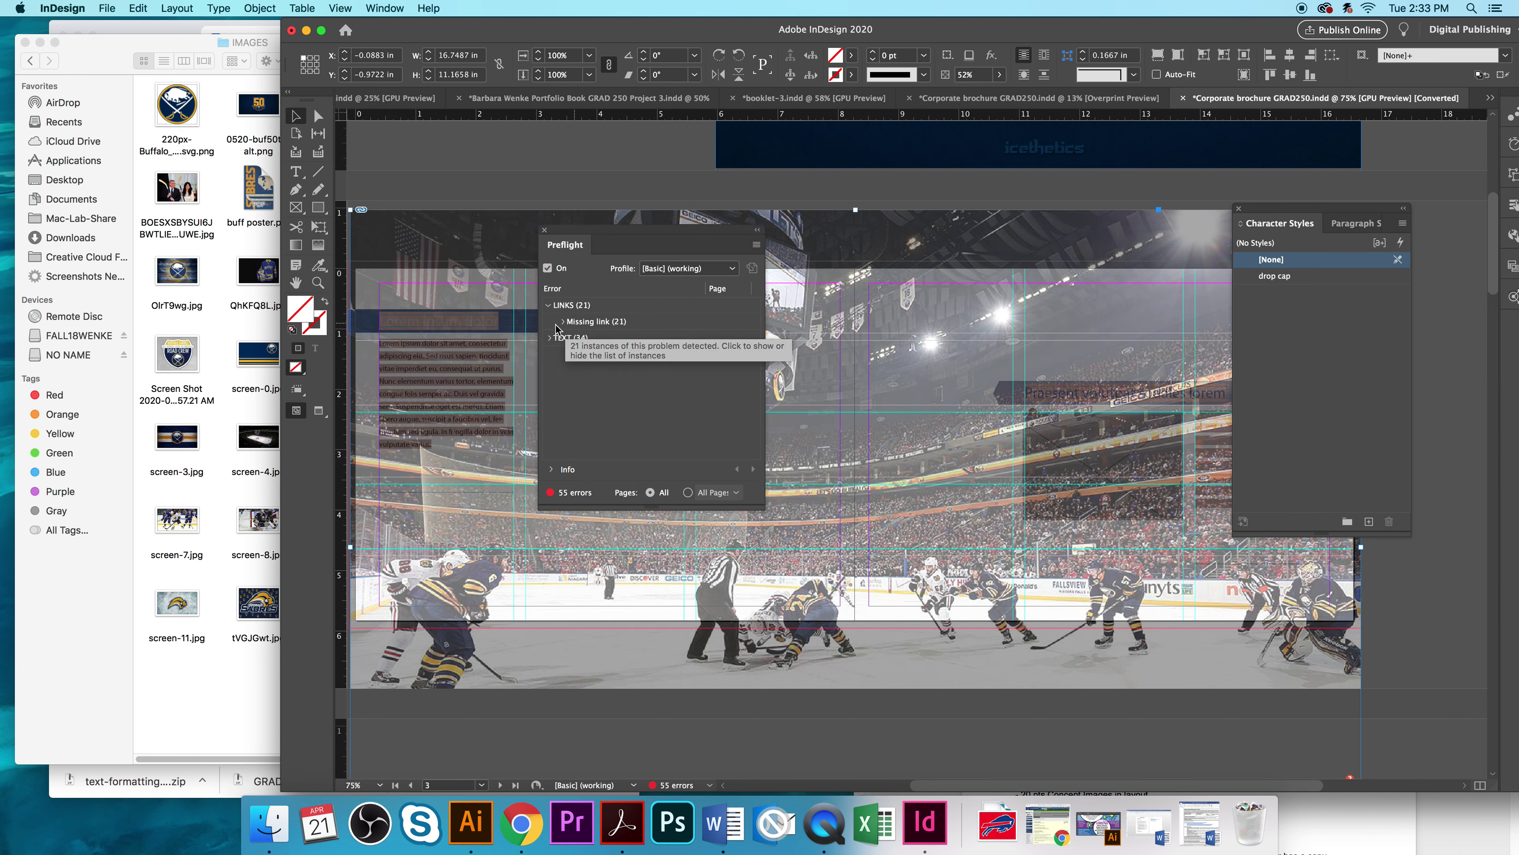
pyautogui.click(563, 321)
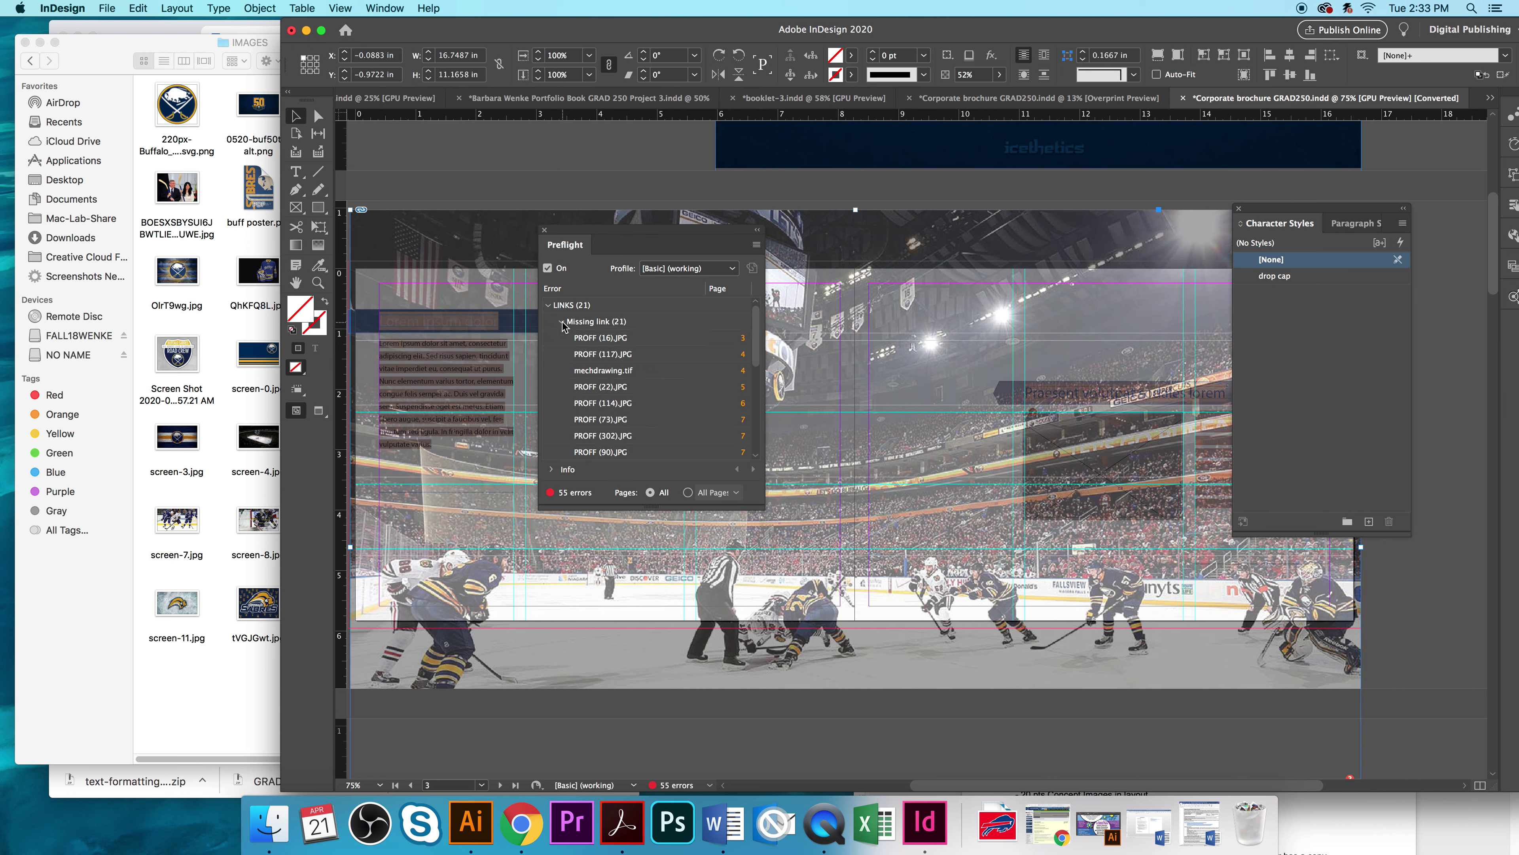
# Step: Select the missing PROFF (16).JPG entry and delete the large arena photo from the spread
pyautogui.click(600, 339)
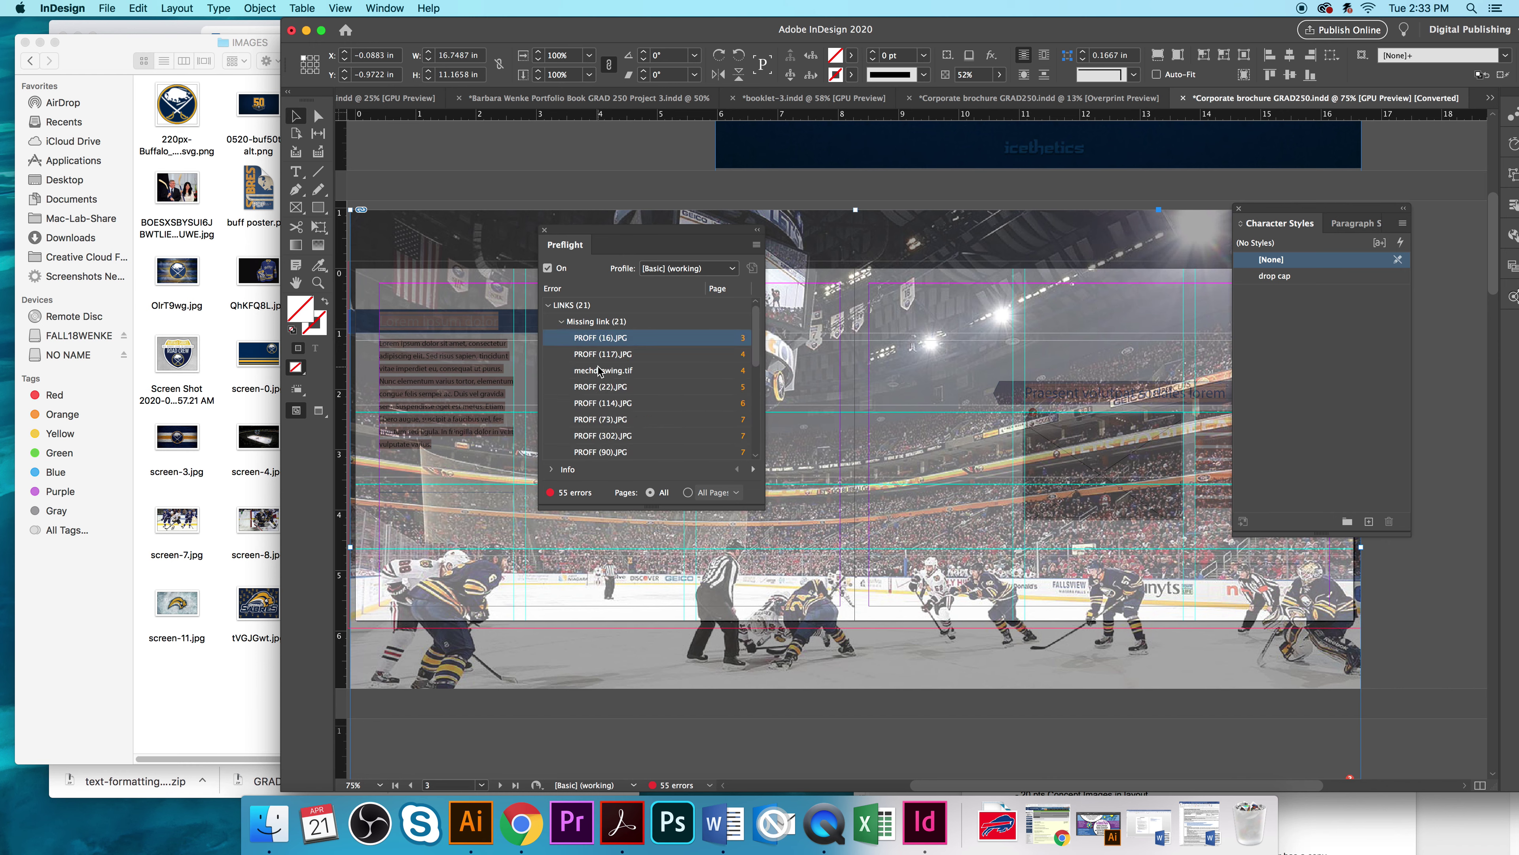
pyautogui.click(601, 356)
pyautogui.click(597, 339)
pyautogui.press('Delete')
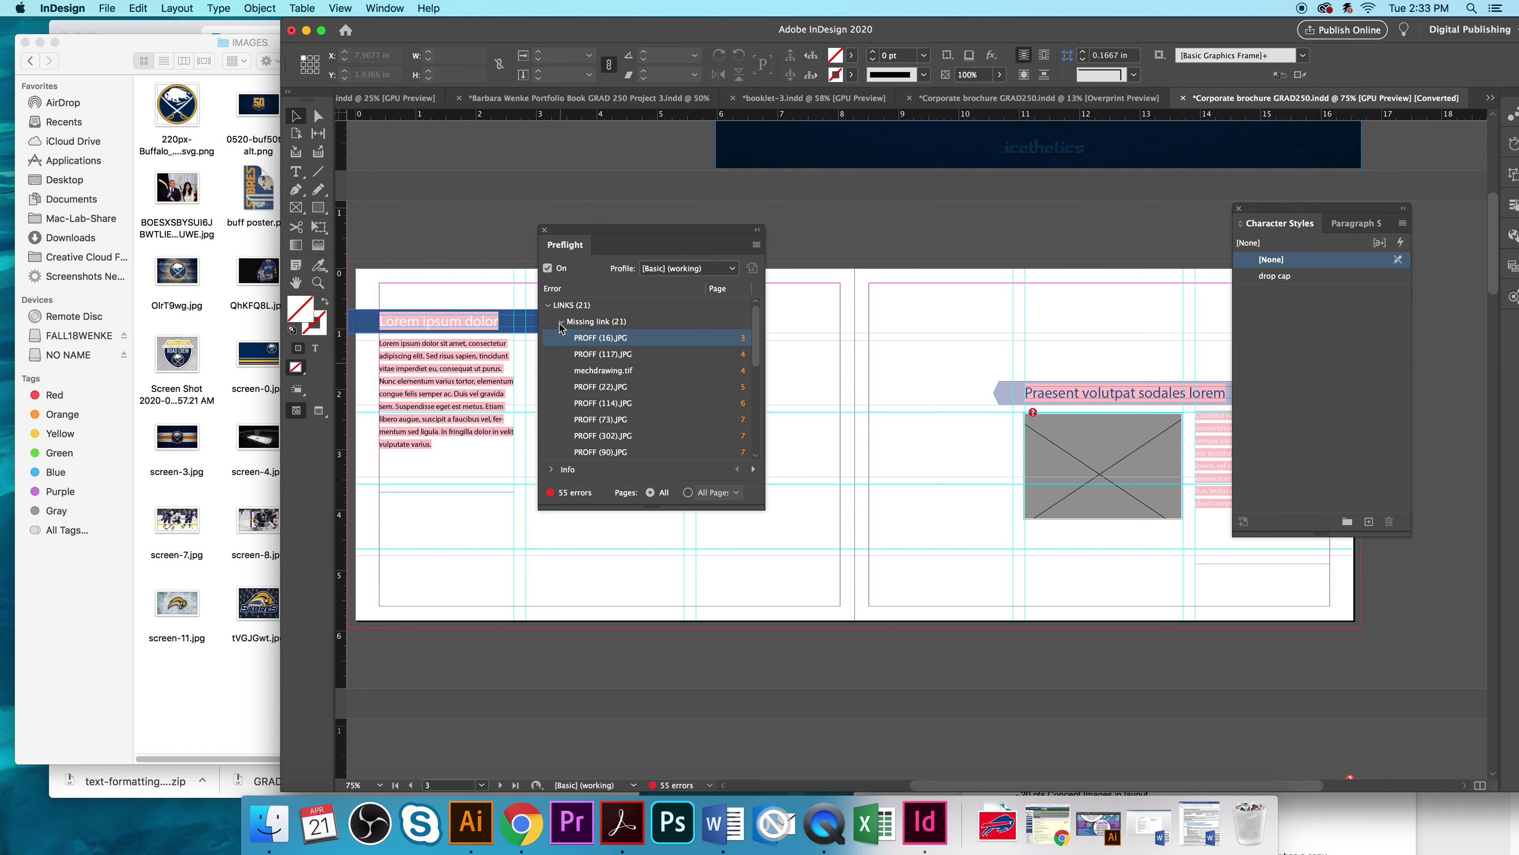
# Step: Review the missing ITC Avant Garde Gothic Bold and Book font errors, jumping to 'ABC ' on page 14
pyautogui.scroll(-5, 569, 414)
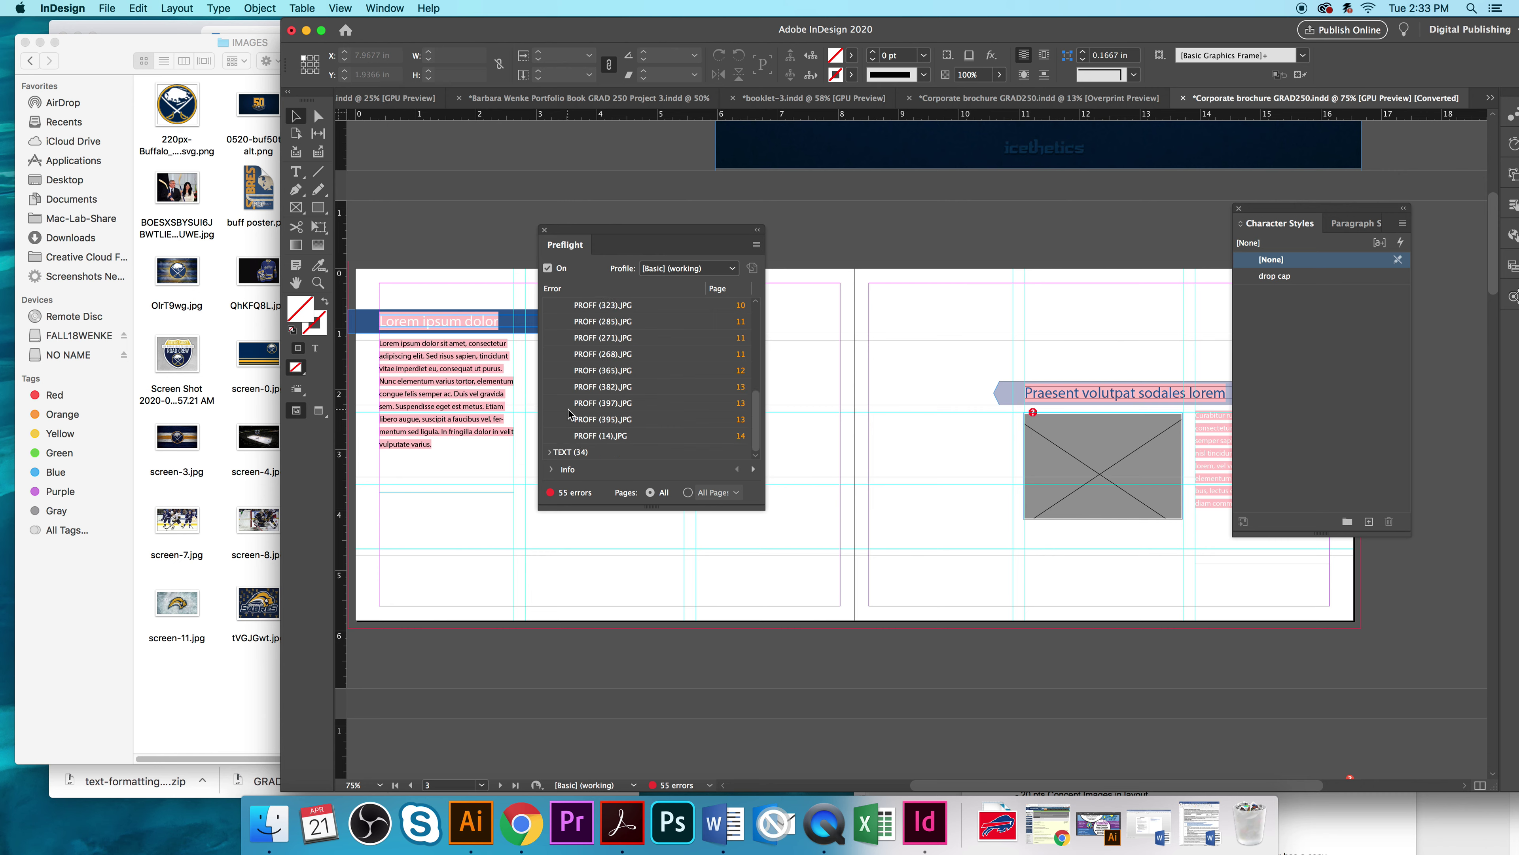
pyautogui.click(549, 453)
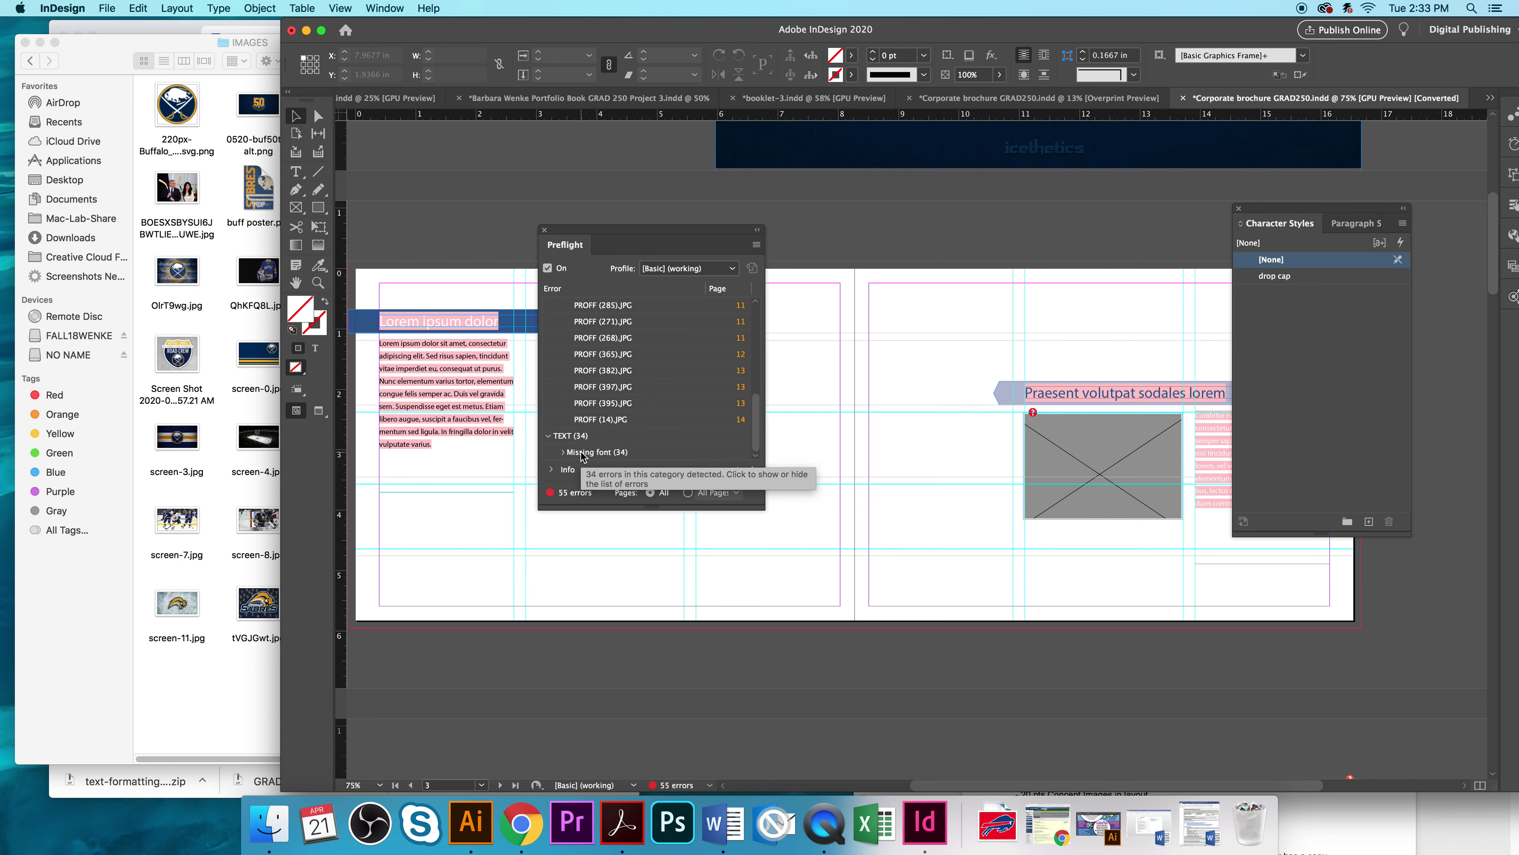
pyautogui.click(654, 455)
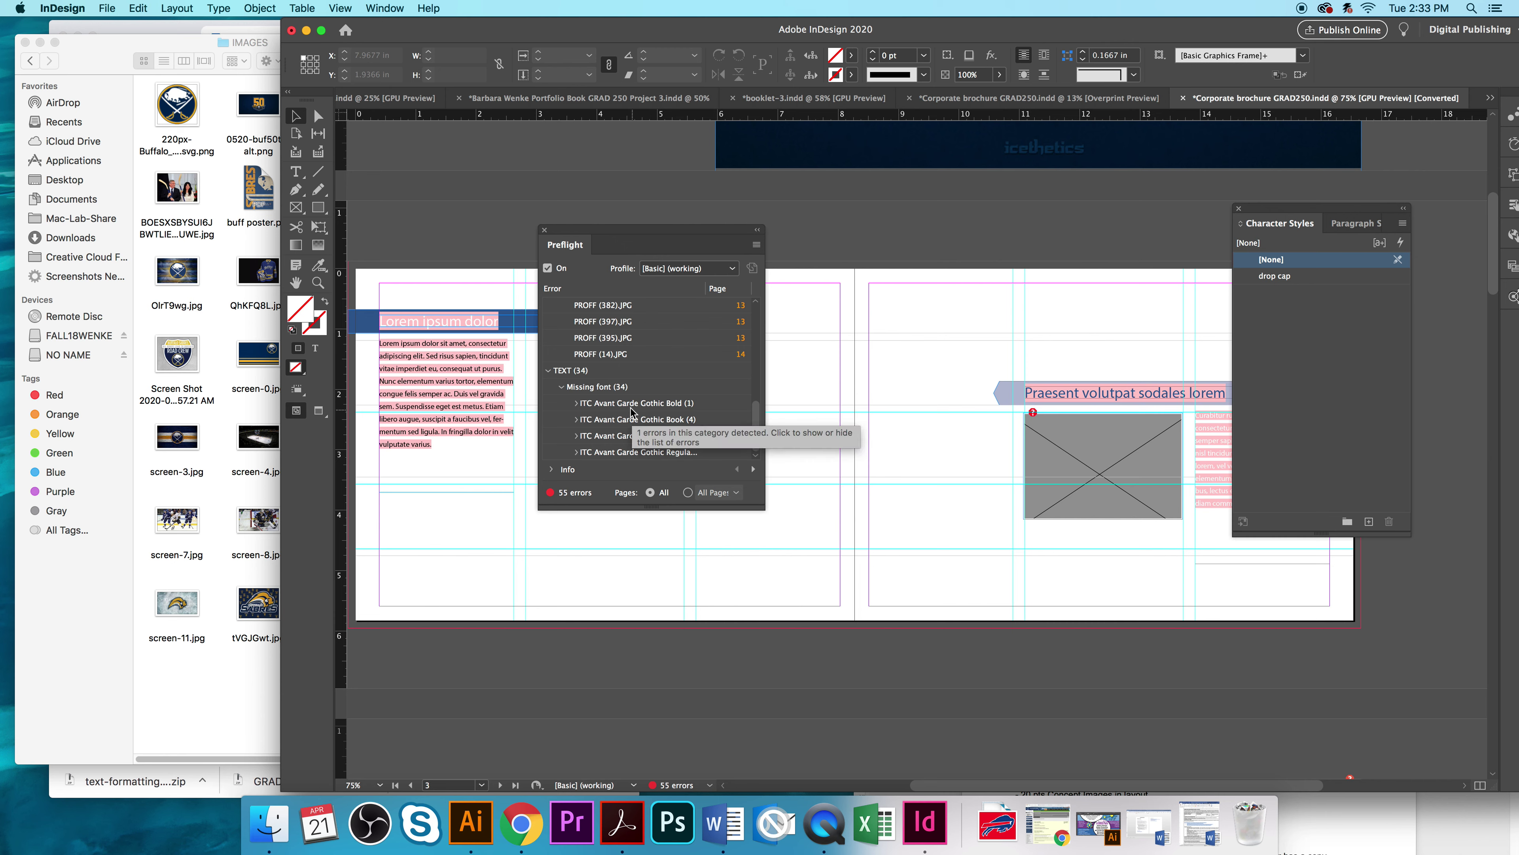
pyautogui.click(607, 405)
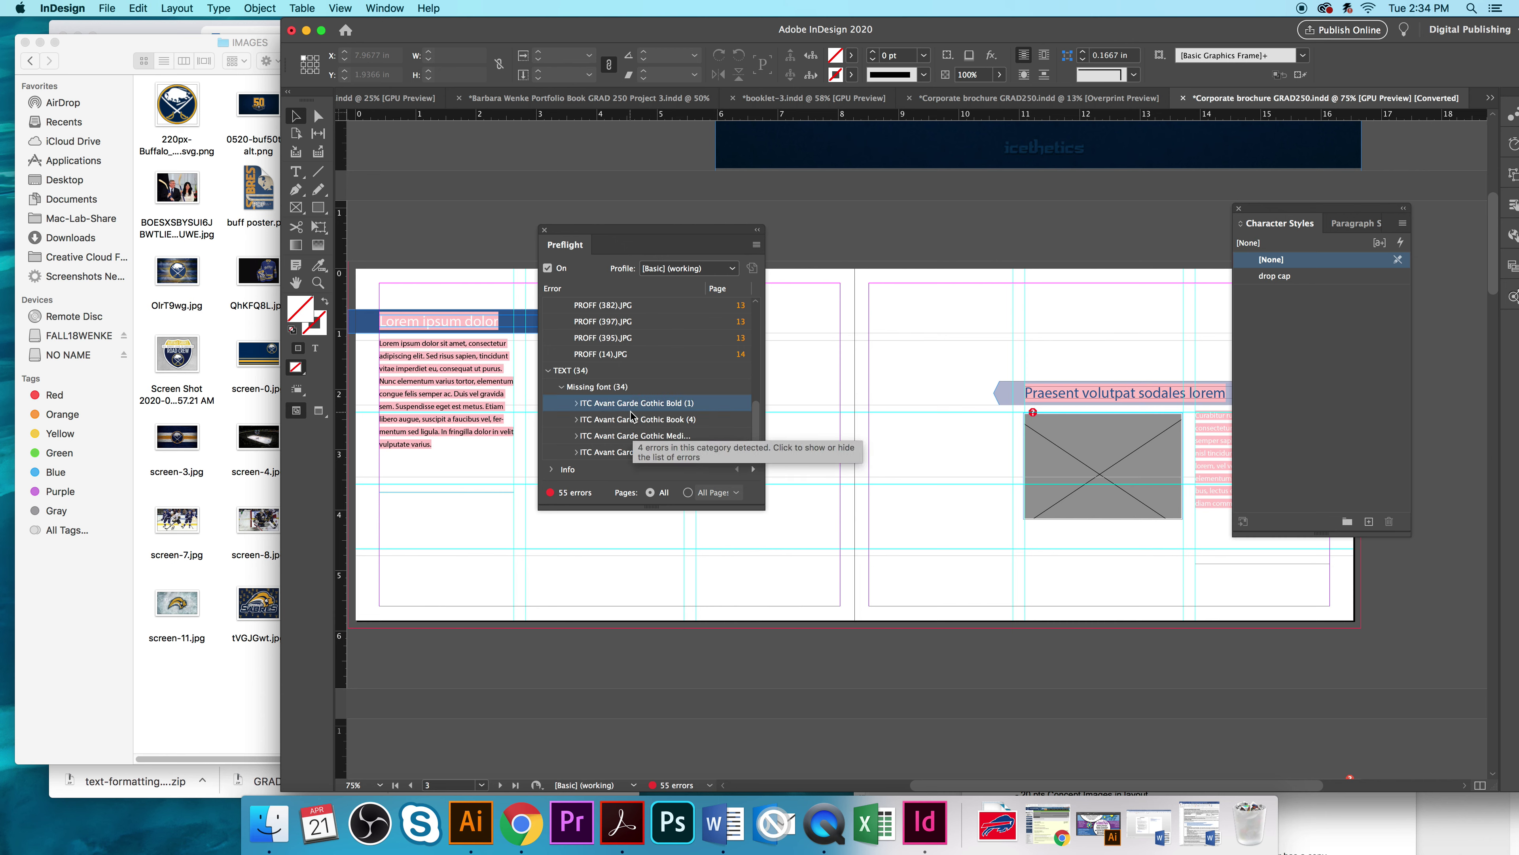
pyautogui.click(615, 408)
pyautogui.doubleClick(611, 420)
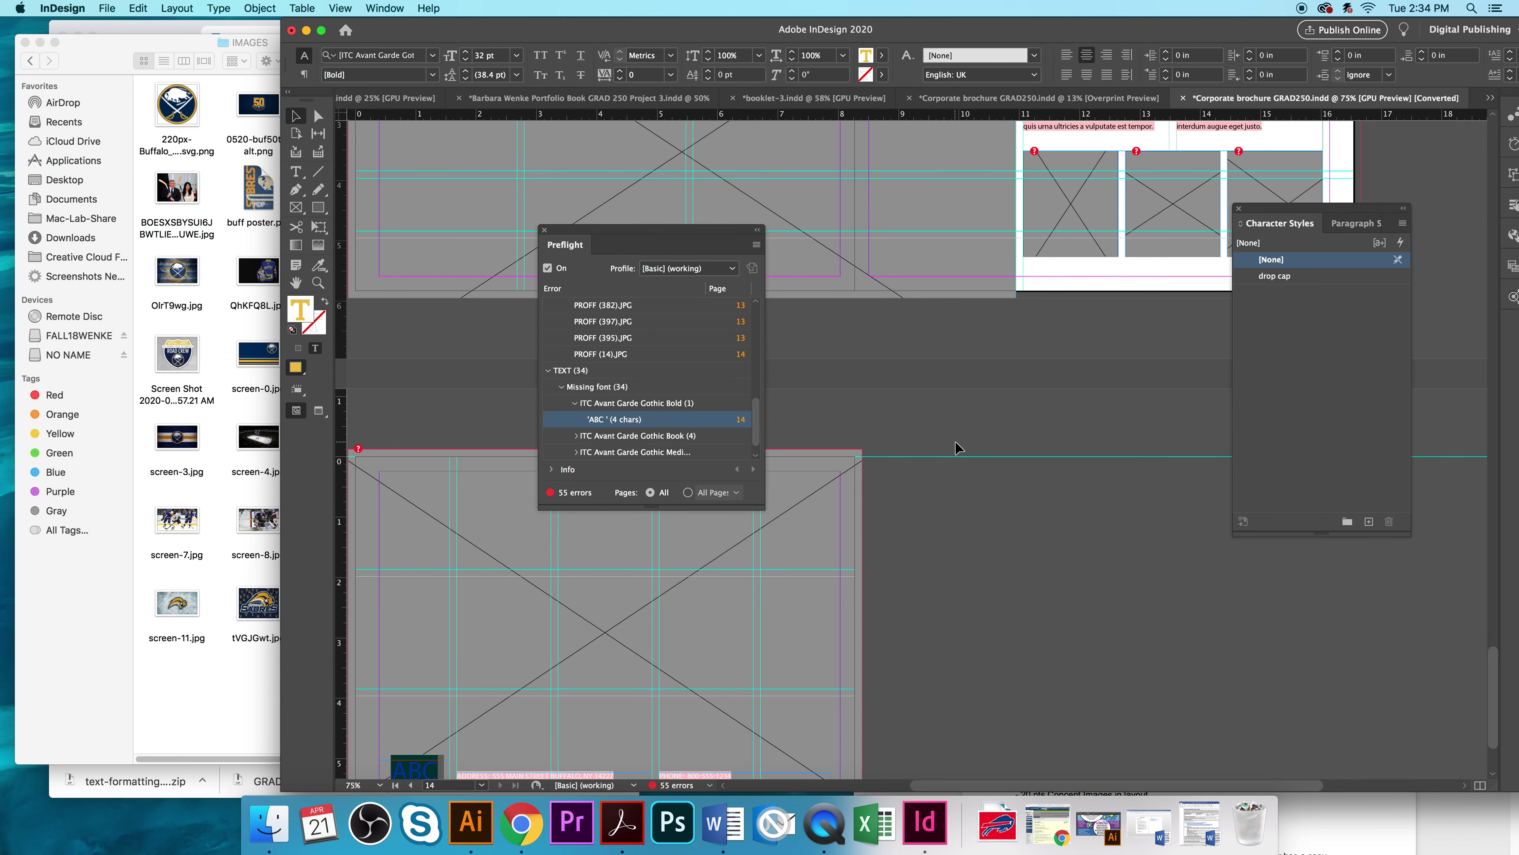
pyautogui.scroll(5, 955, 440)
pyautogui.scroll(-8, 956, 437)
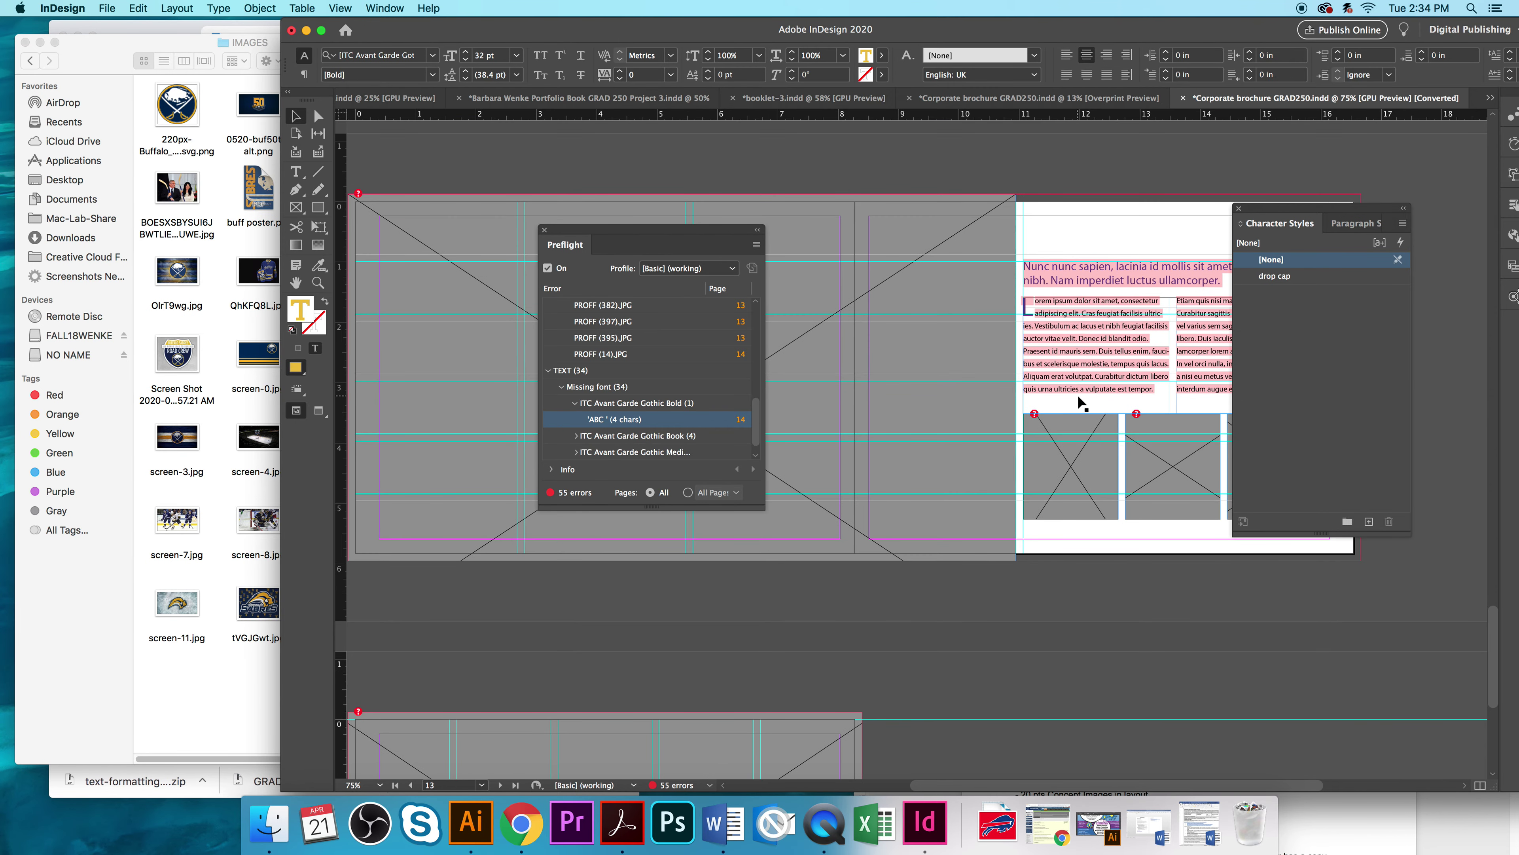
pyautogui.click(577, 437)
# Step: Collapse the Preflight groups to LINKS (21) and TEXT (34) and scroll to the pages 4–5 spread
pyautogui.moveTo(759, 419); pyautogui.dragTo(757, 311)
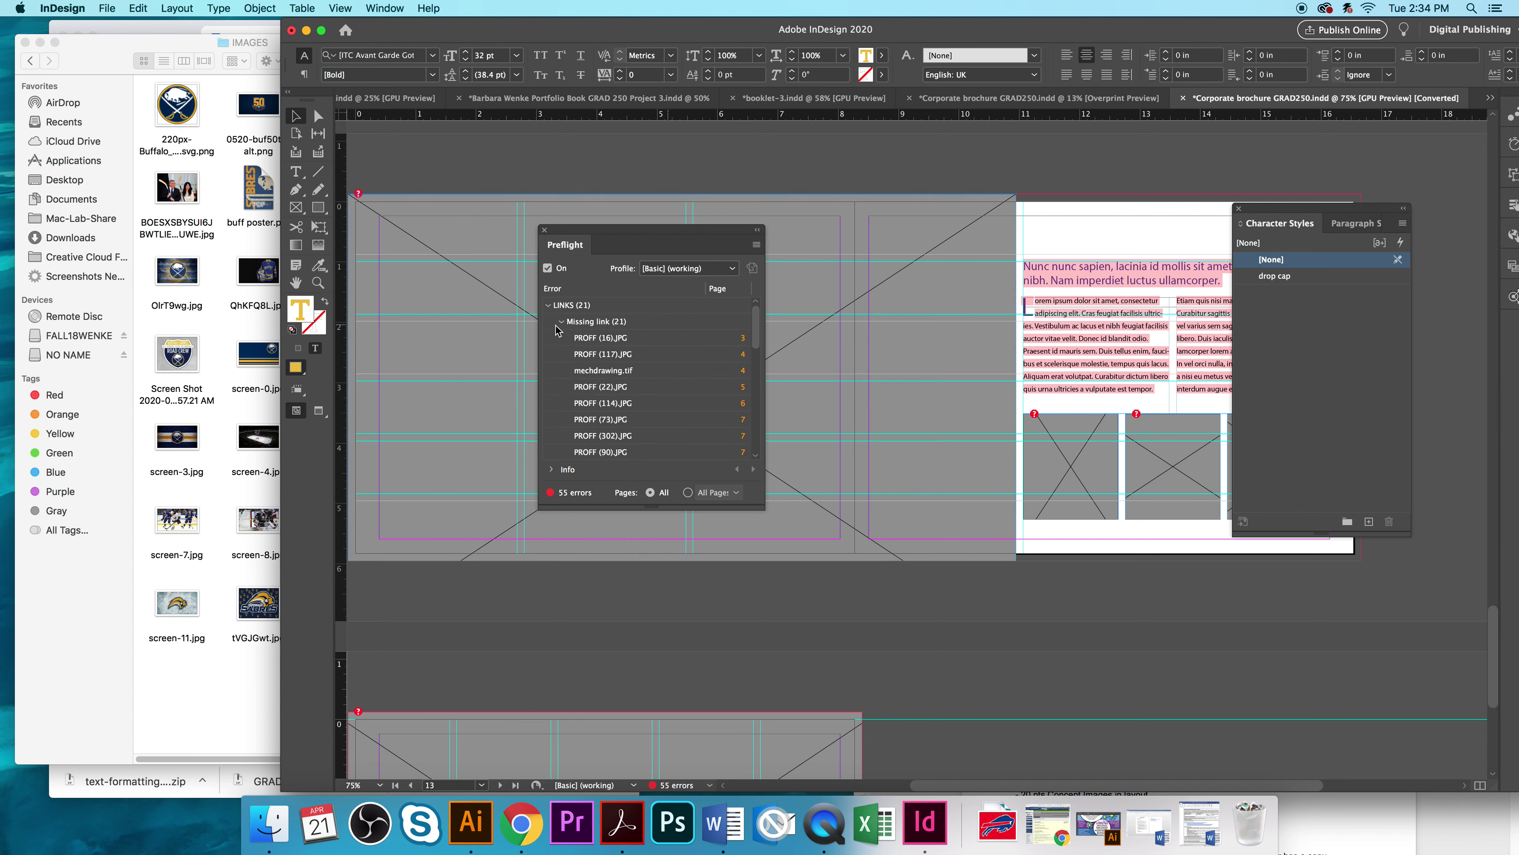
pyautogui.click(549, 306)
pyautogui.click(549, 322)
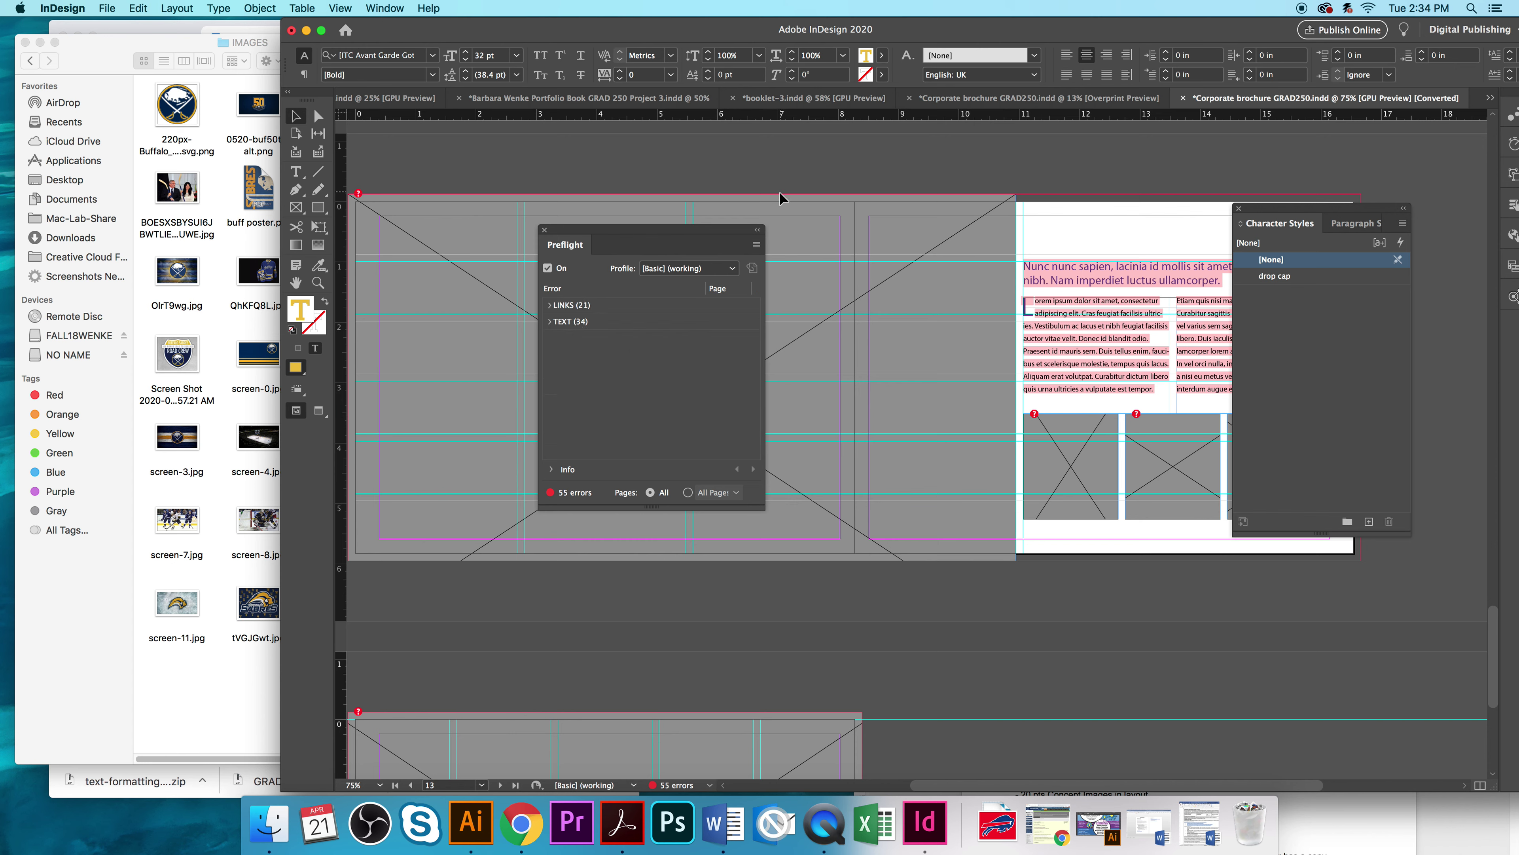
pyautogui.scroll(20, 778, 191)
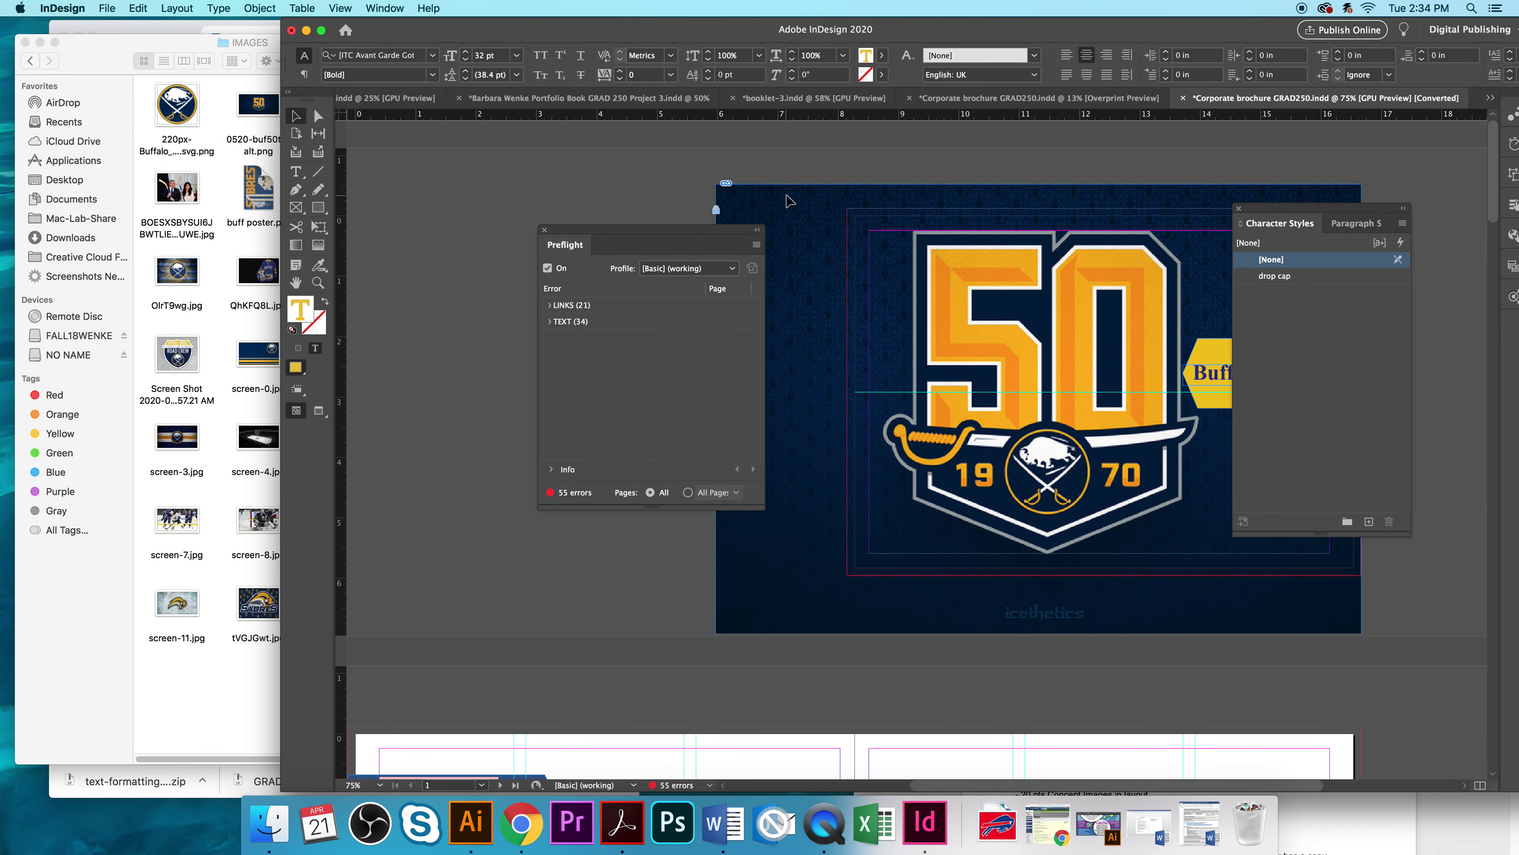
pyautogui.scroll(-8, 787, 198)
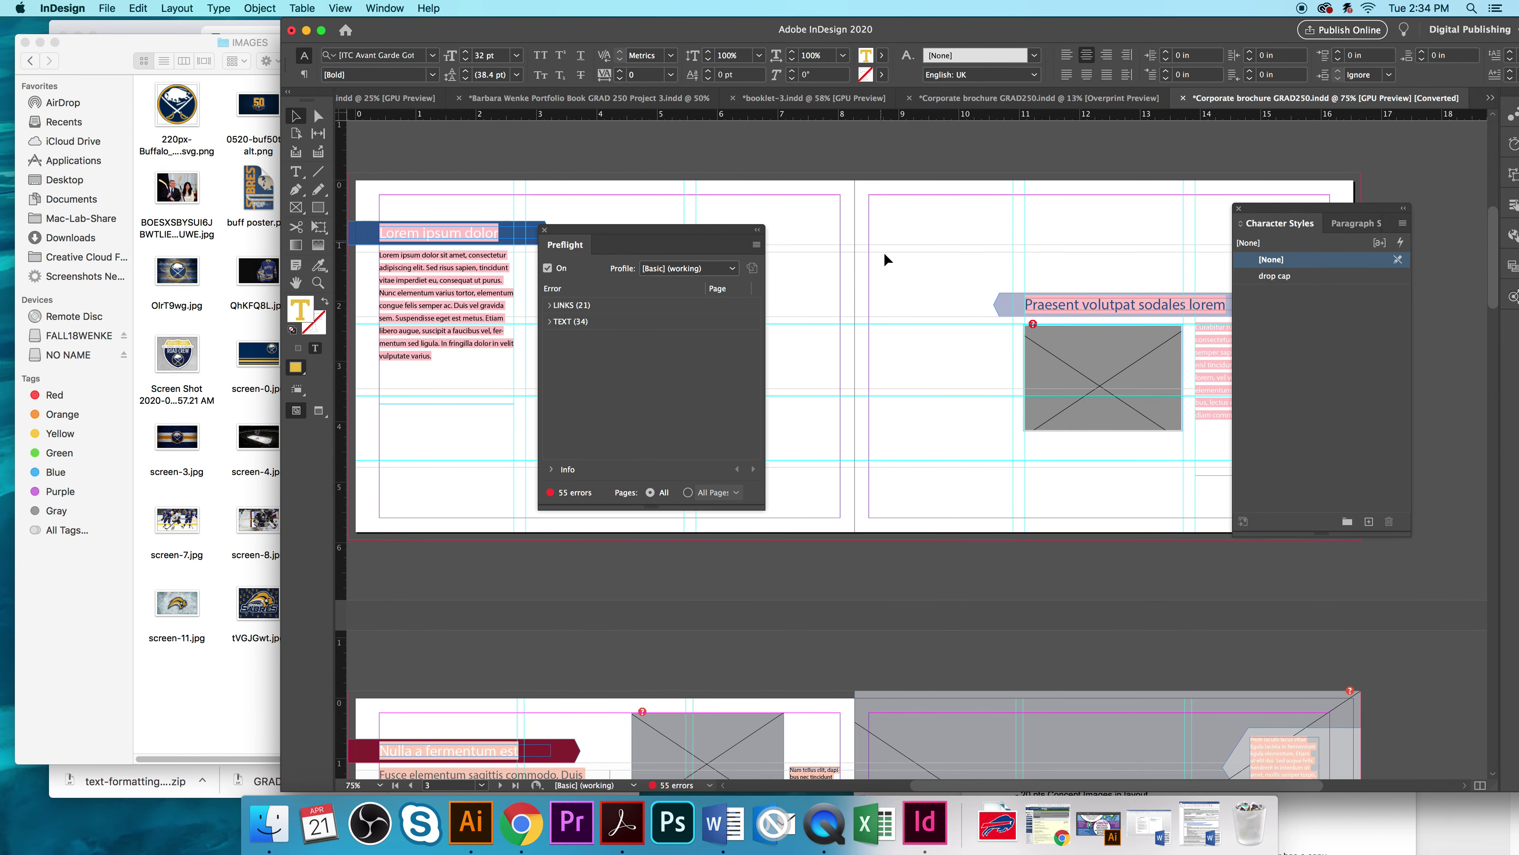
pyautogui.click(973, 506)
pyautogui.scroll(8, 973, 506)
pyautogui.scroll(-14, 973, 506)
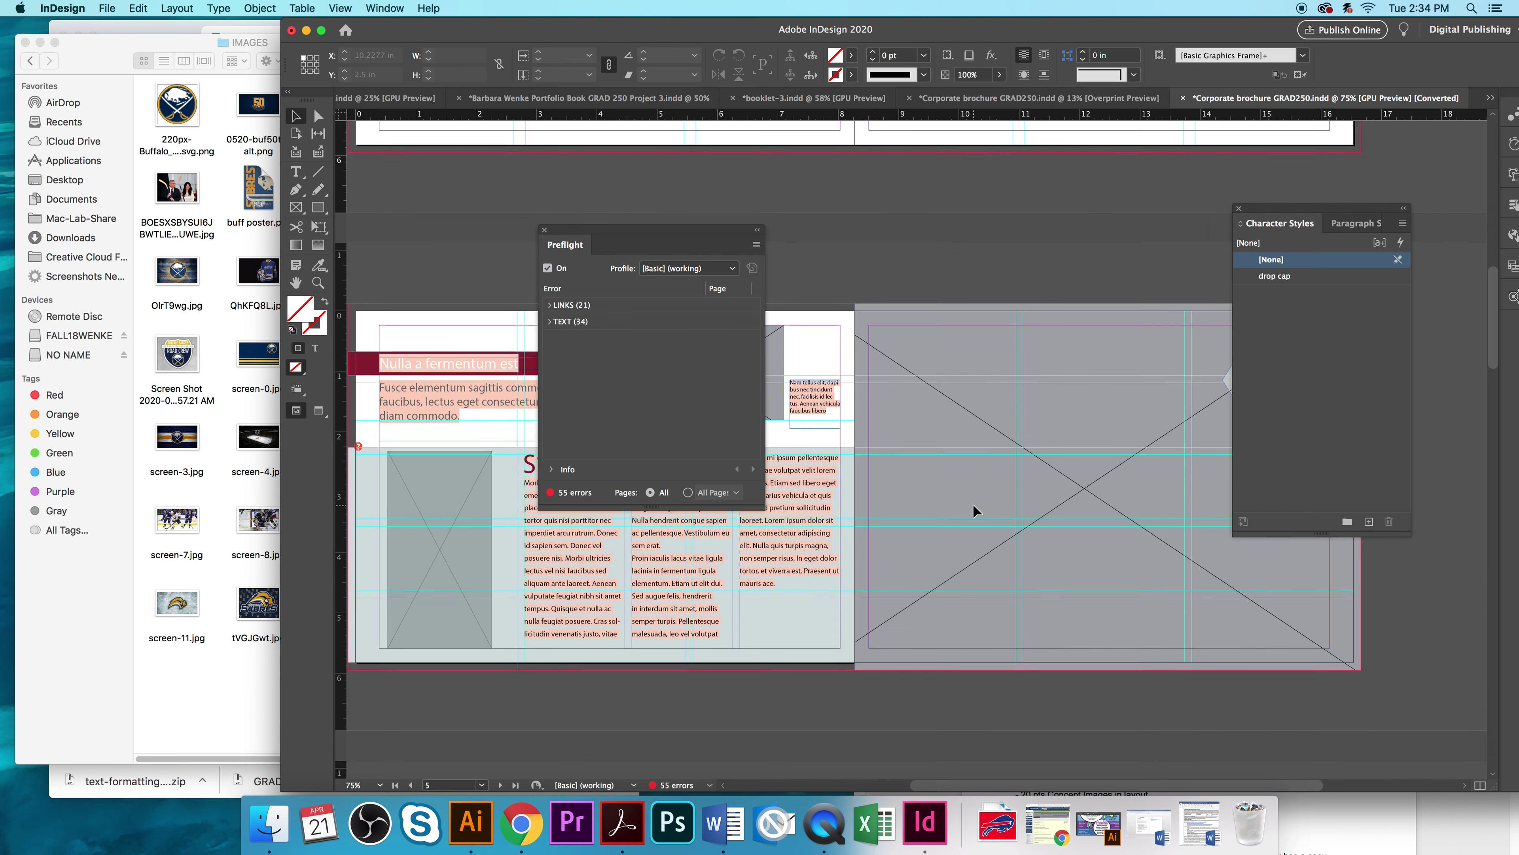
pyautogui.scroll(5, 974, 503)
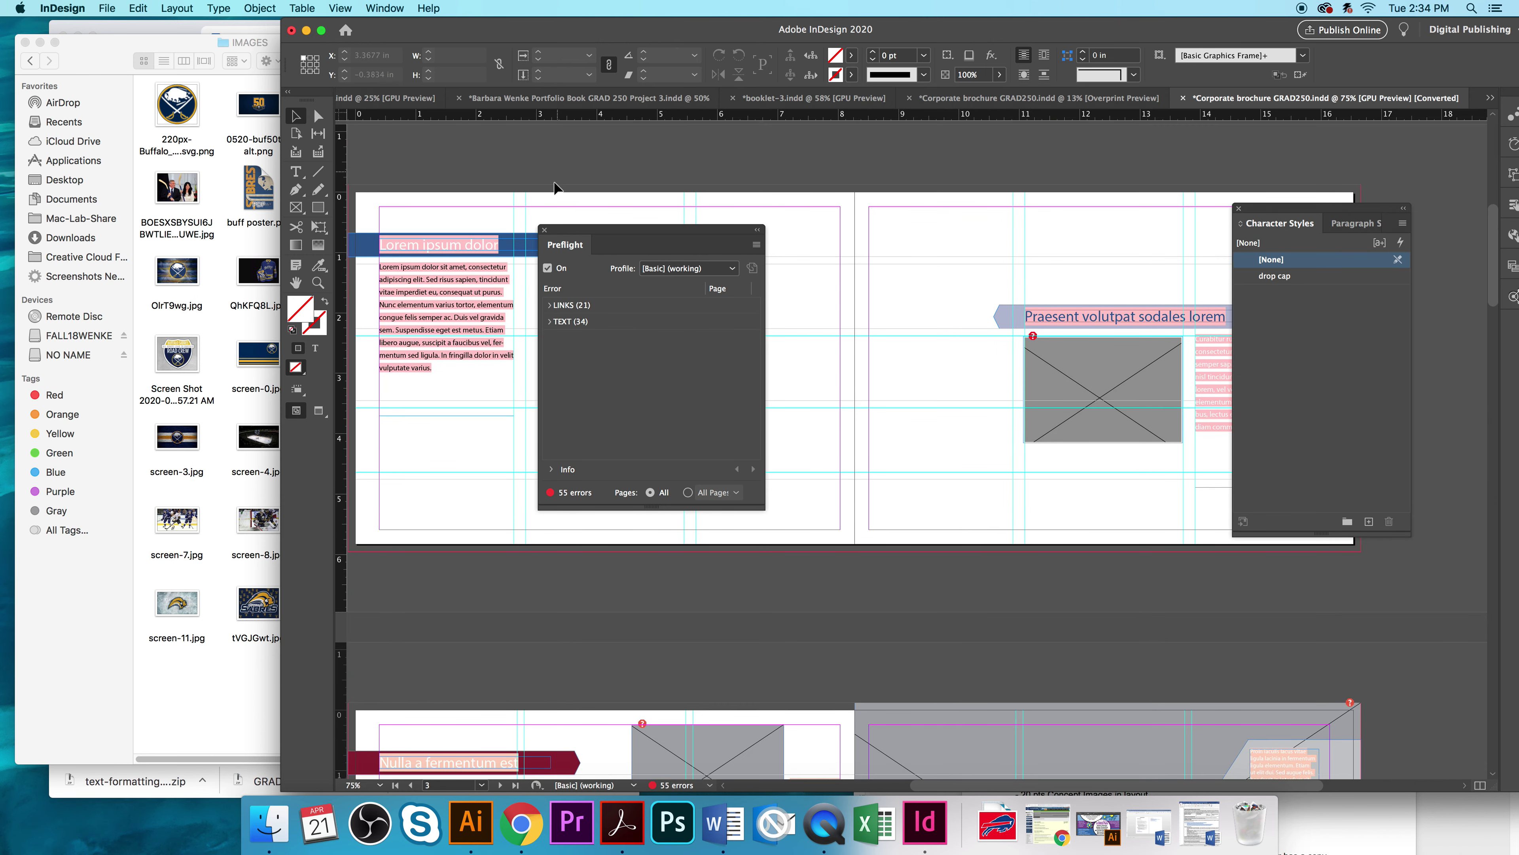
# Step: Move the Preflight and Character Styles panels aside and undo to restore the arena photo frame
pyautogui.moveTo(652, 229); pyautogui.dragTo(1345, 380)
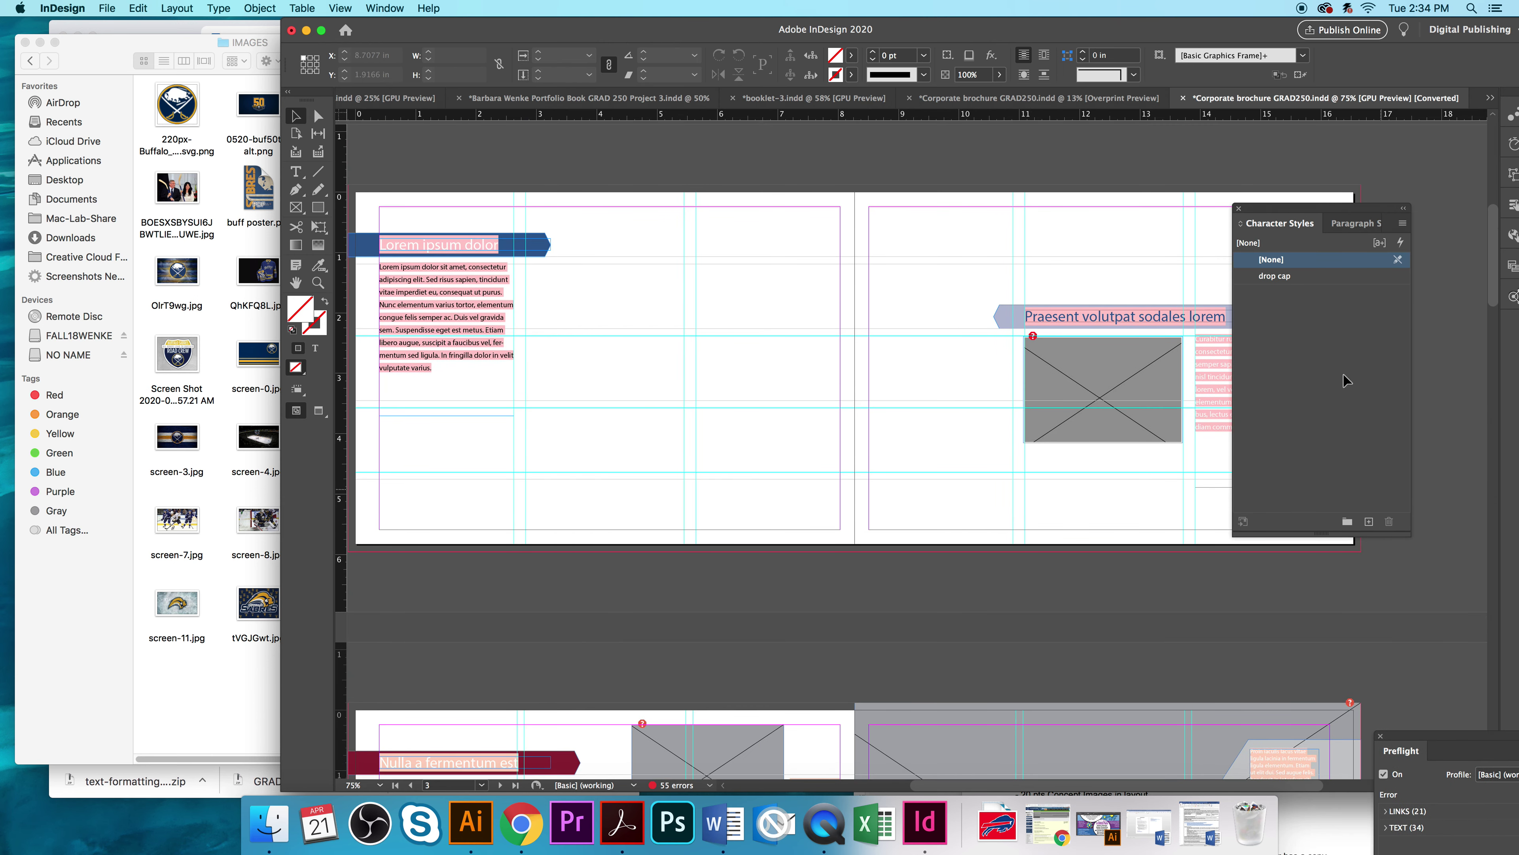
pyautogui.moveTo(1277, 207); pyautogui.dragTo(1343, 256)
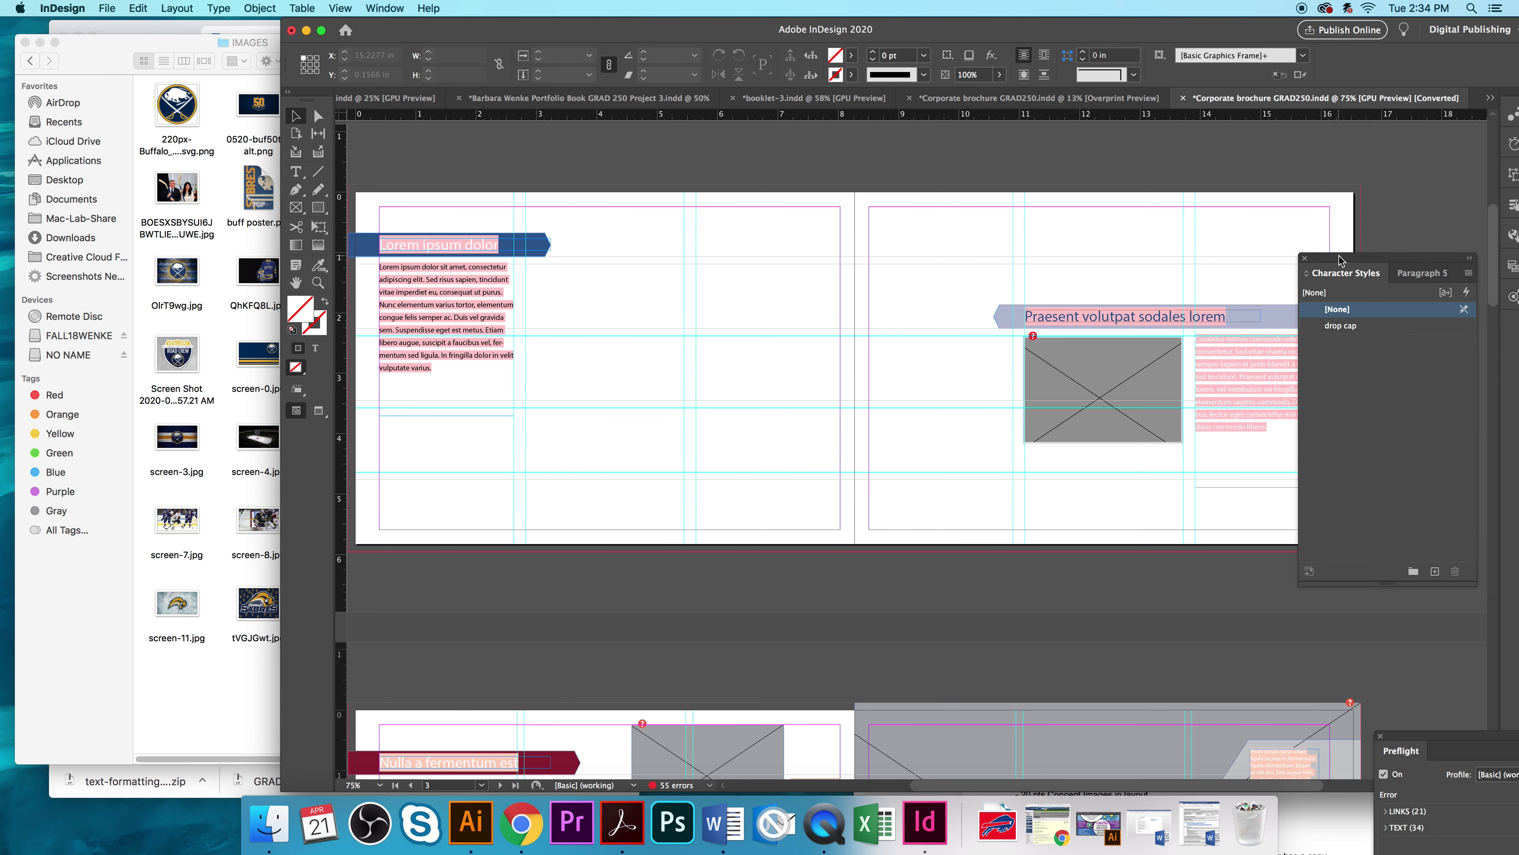
pyautogui.press('super+z')
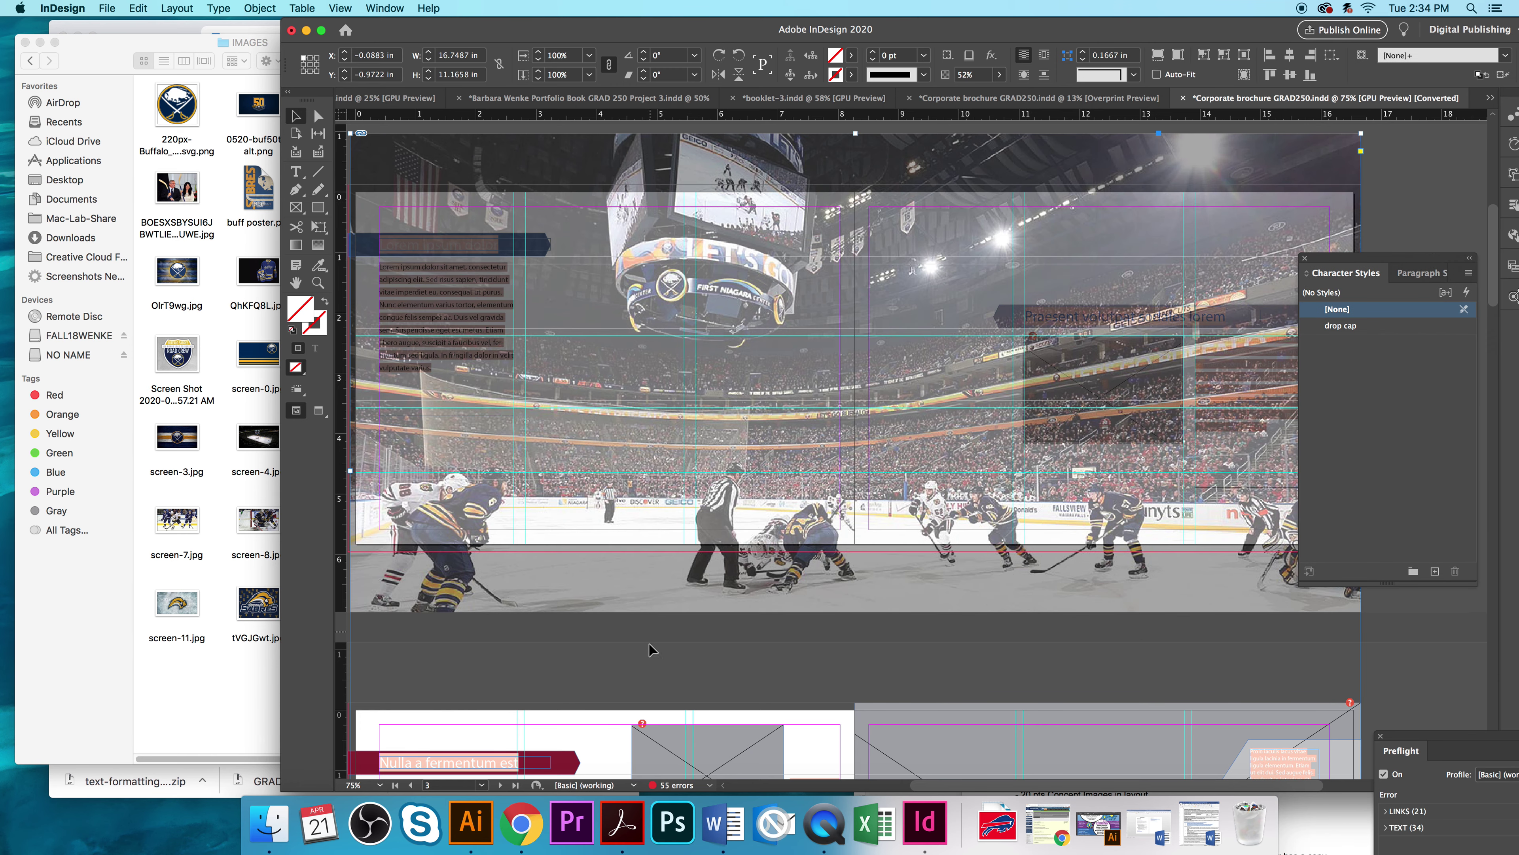
pyautogui.click(422, 250)
pyautogui.moveTo(395, 28)
pyautogui.mouseDown()
pyautogui.moveTo(258, 17)
pyautogui.moveTo(402, 51)
pyautogui.mouseUp()
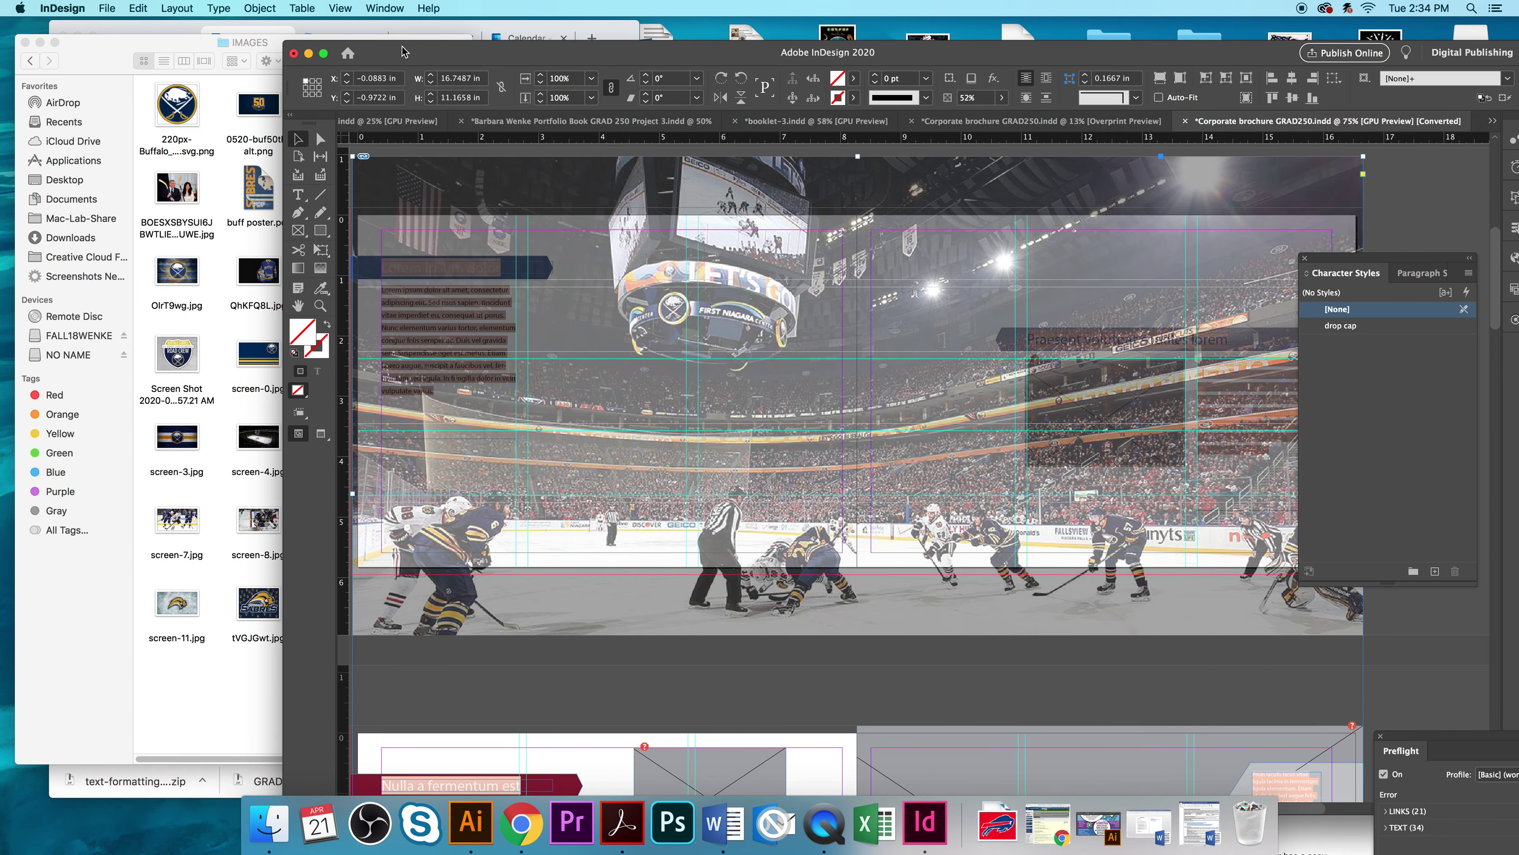
pyautogui.click(30, 61)
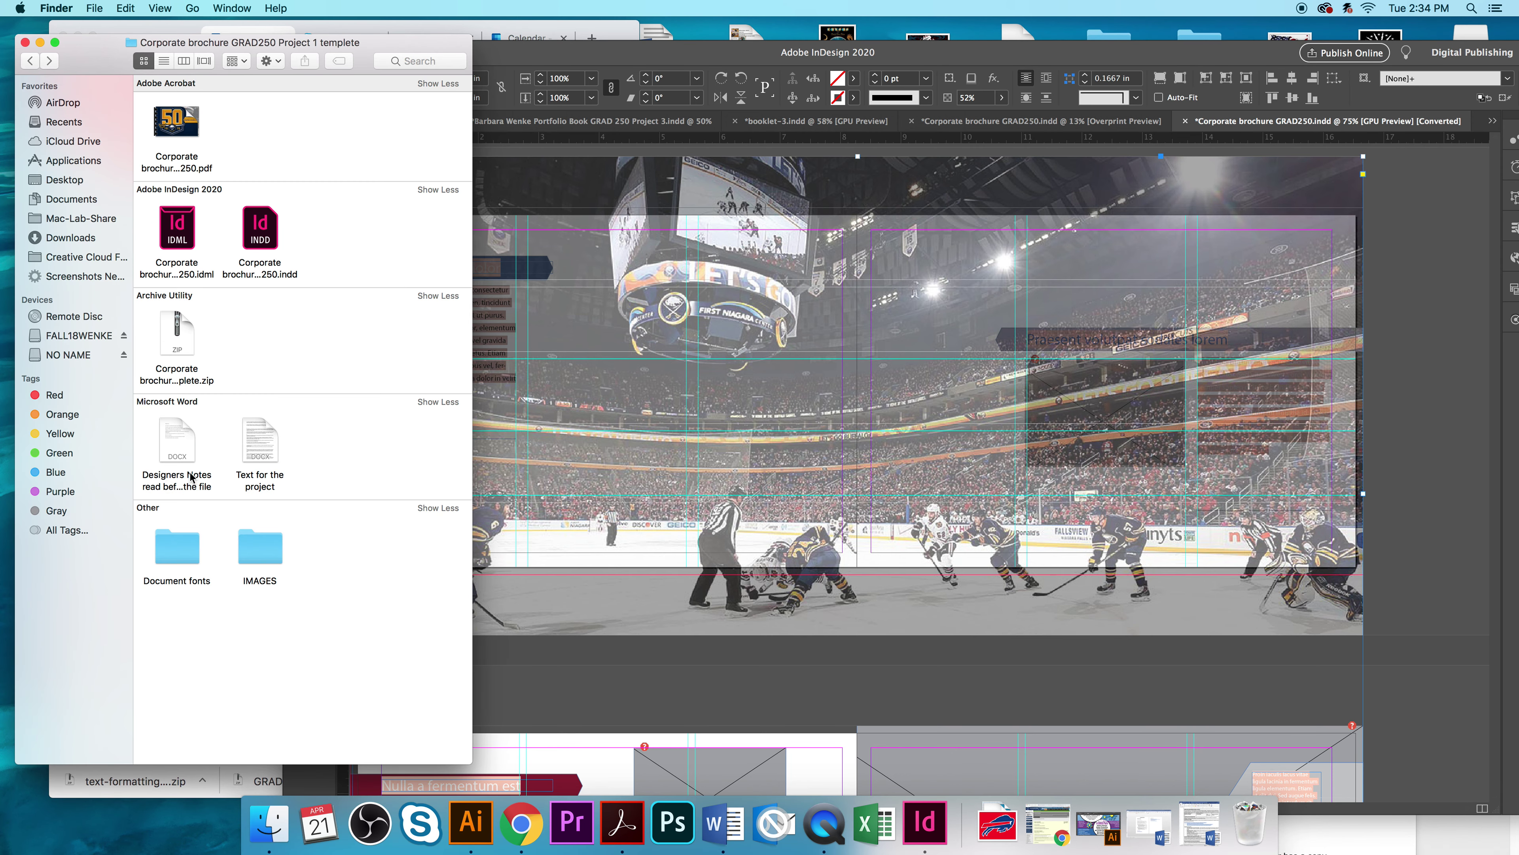
# Step: Open Text for the project.docx in Word and copy its opening paragraph about the Sabres
pyautogui.click(268, 446)
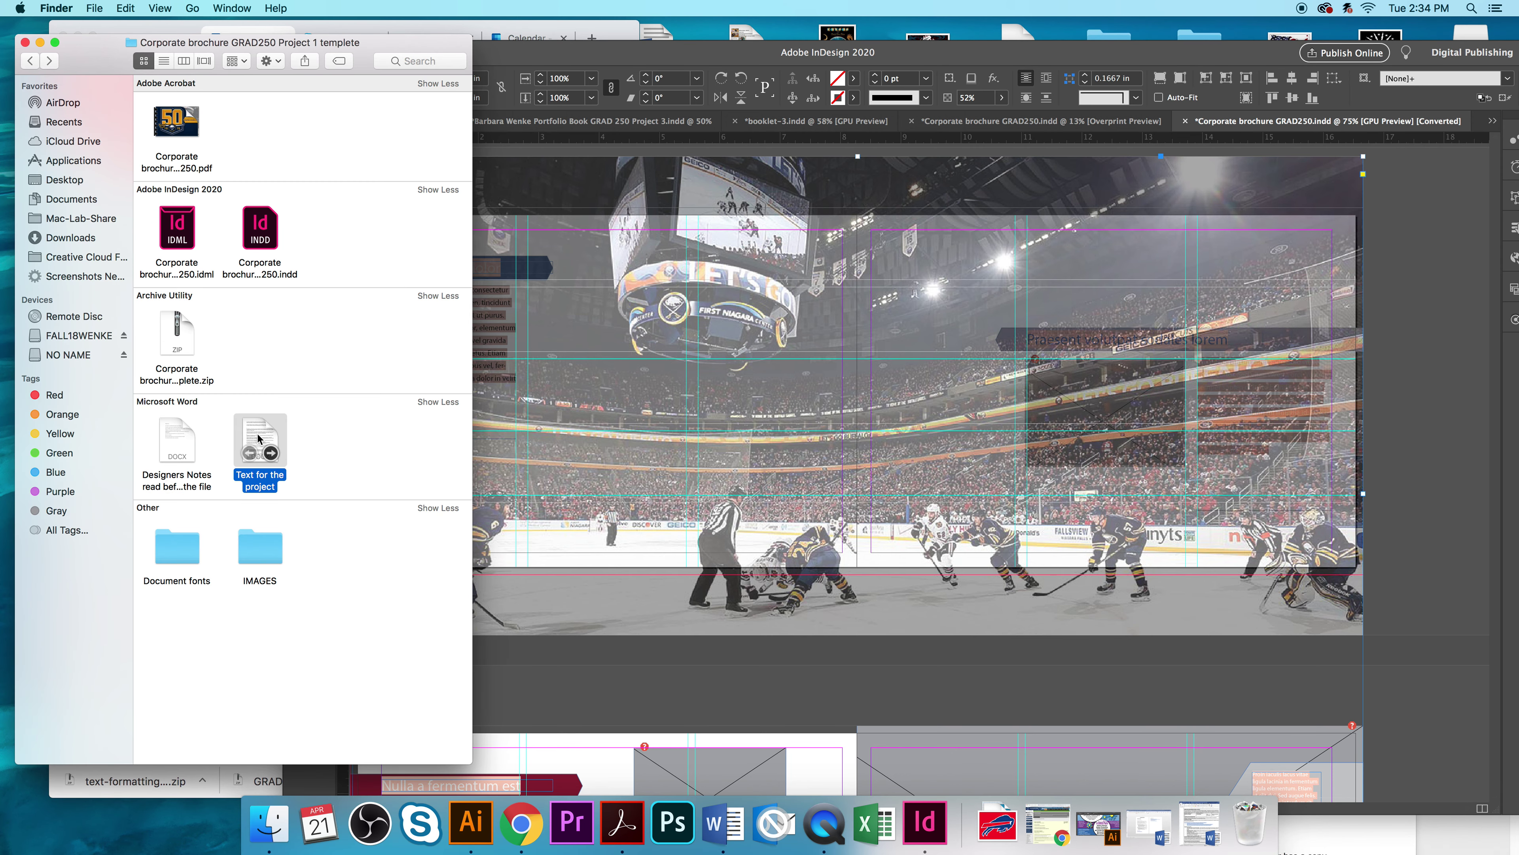
pyautogui.doubleClick(259, 439)
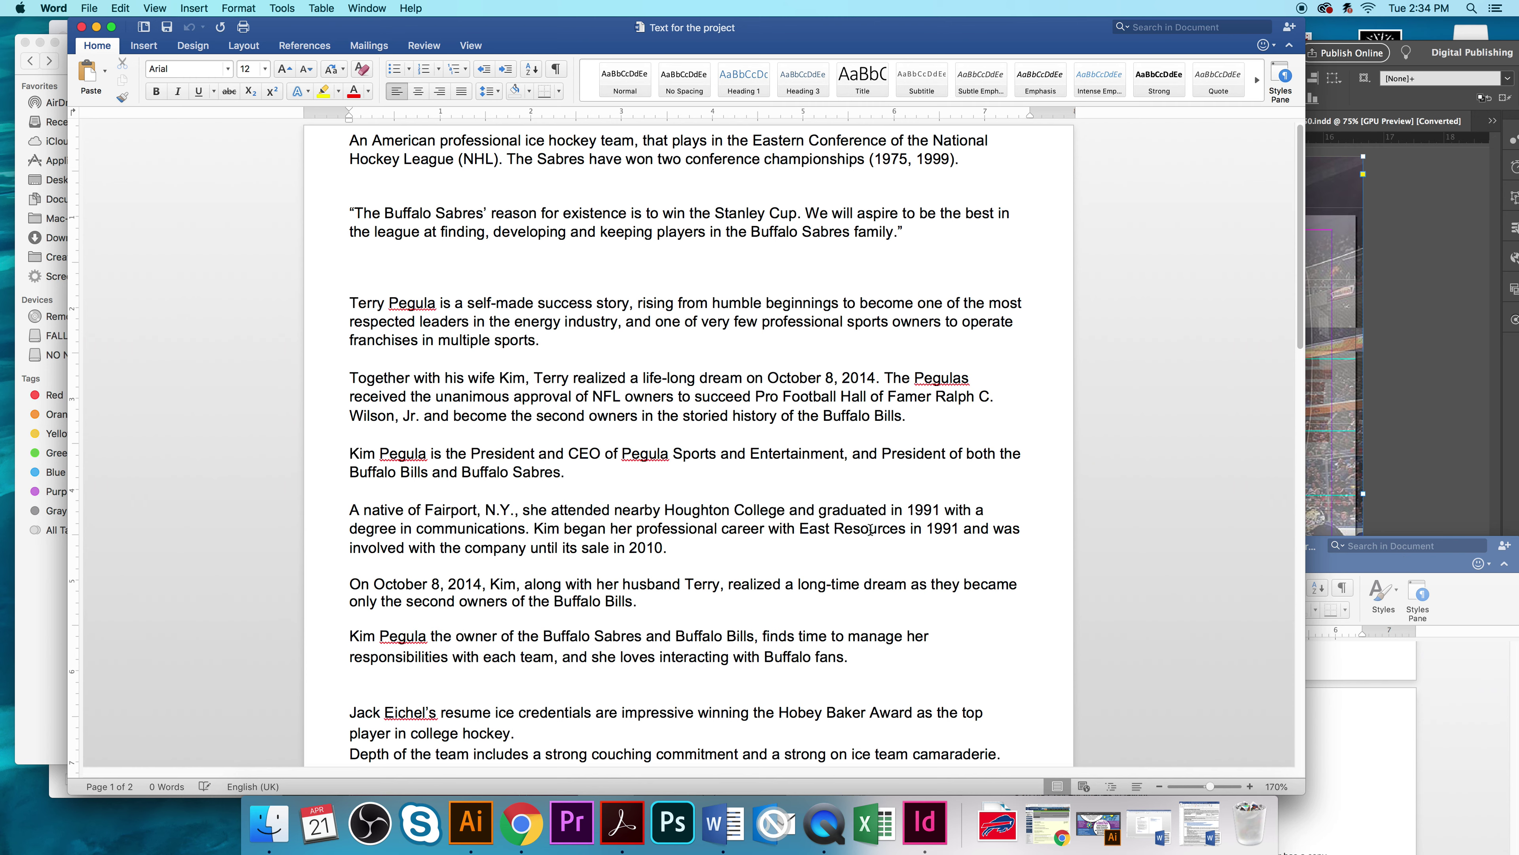
pyautogui.moveTo(350, 142); pyautogui.dragTo(997, 167)
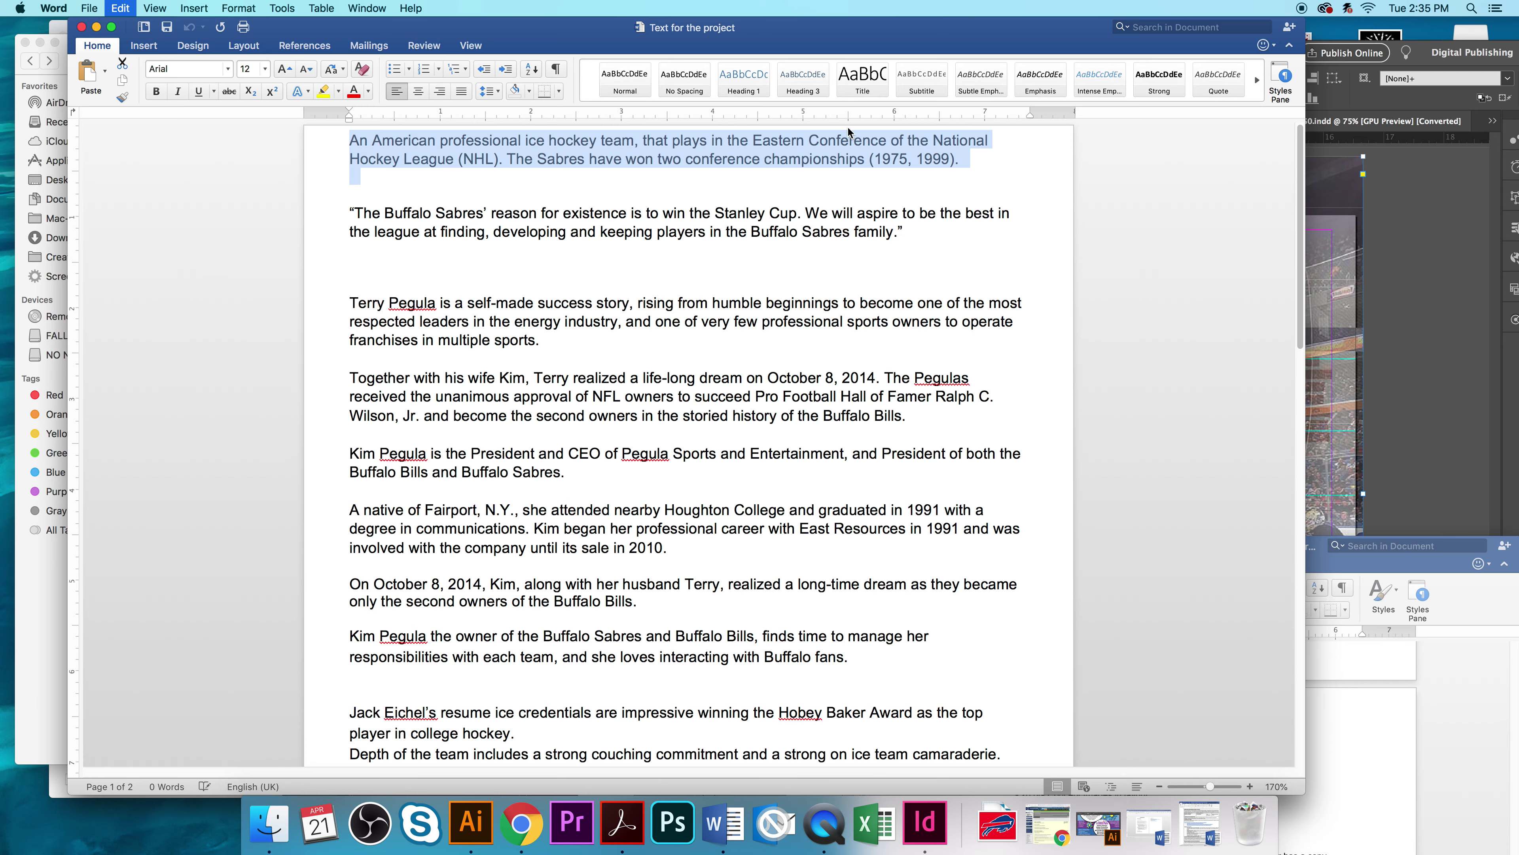
pyautogui.moveTo(458, 37); pyautogui.dragTo(498, 607)
pyautogui.click(615, 234)
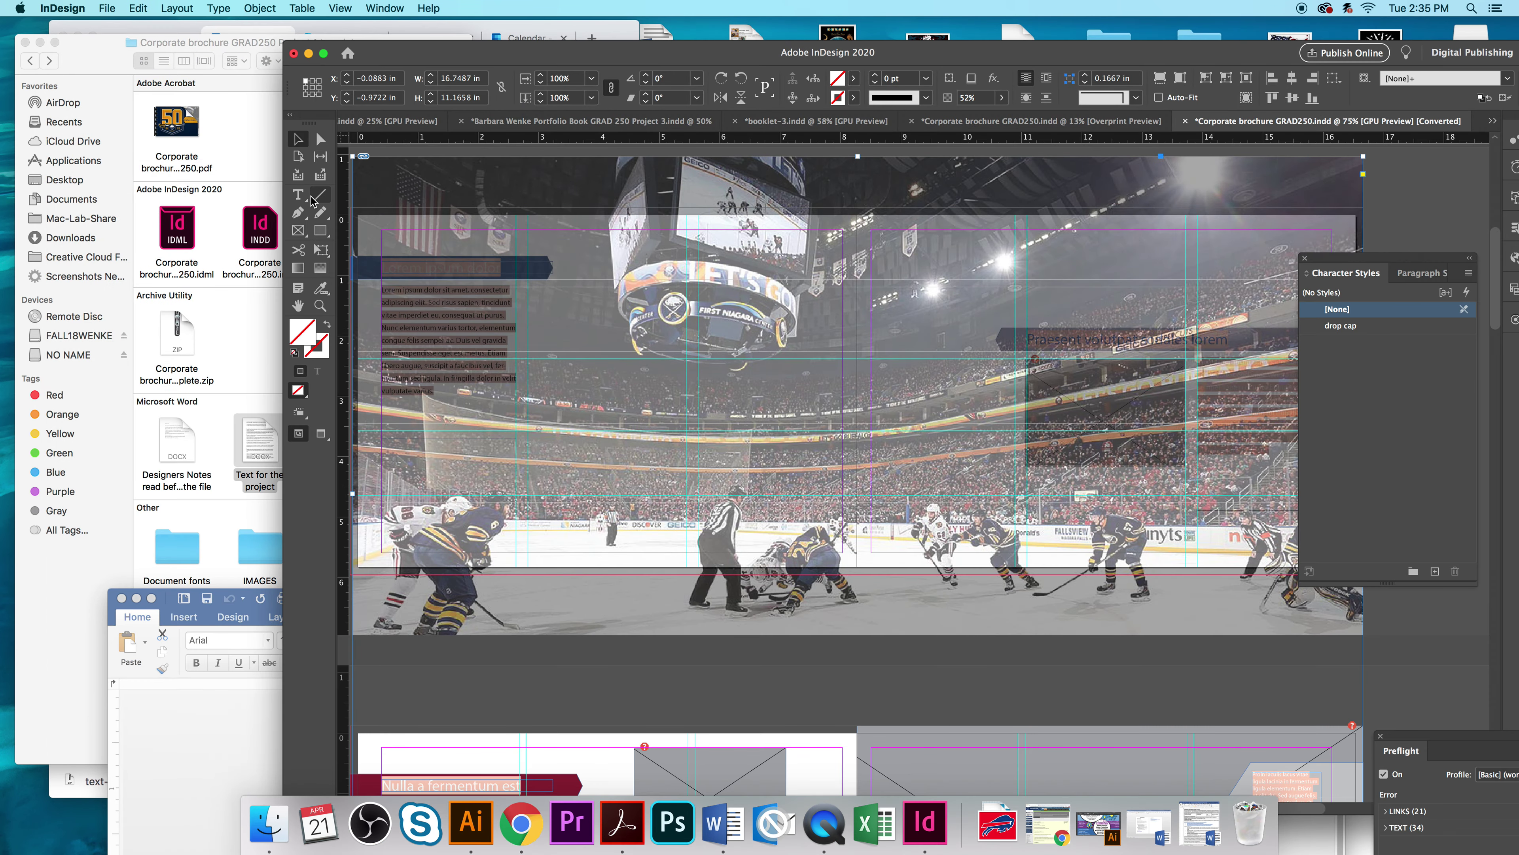
# Step: Hide and lock sabres-1200x675.jpg under Layer 1 in the Layers panel
pyautogui.moveTo(386, 54); pyautogui.dragTo(239, 42)
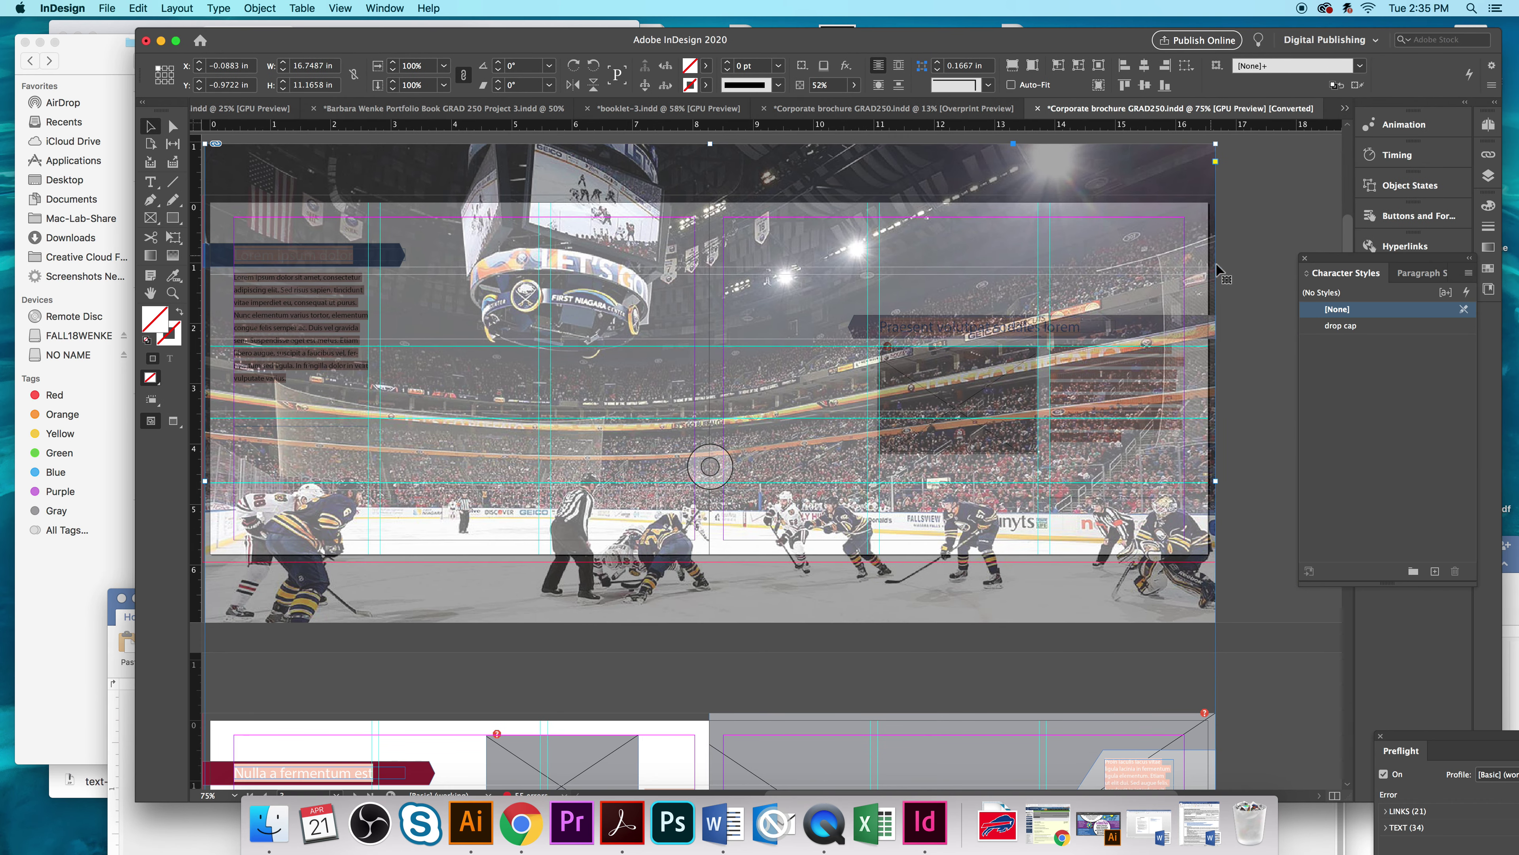
pyautogui.moveTo(1406, 264); pyautogui.dragTo(1422, 333)
pyautogui.click(1489, 175)
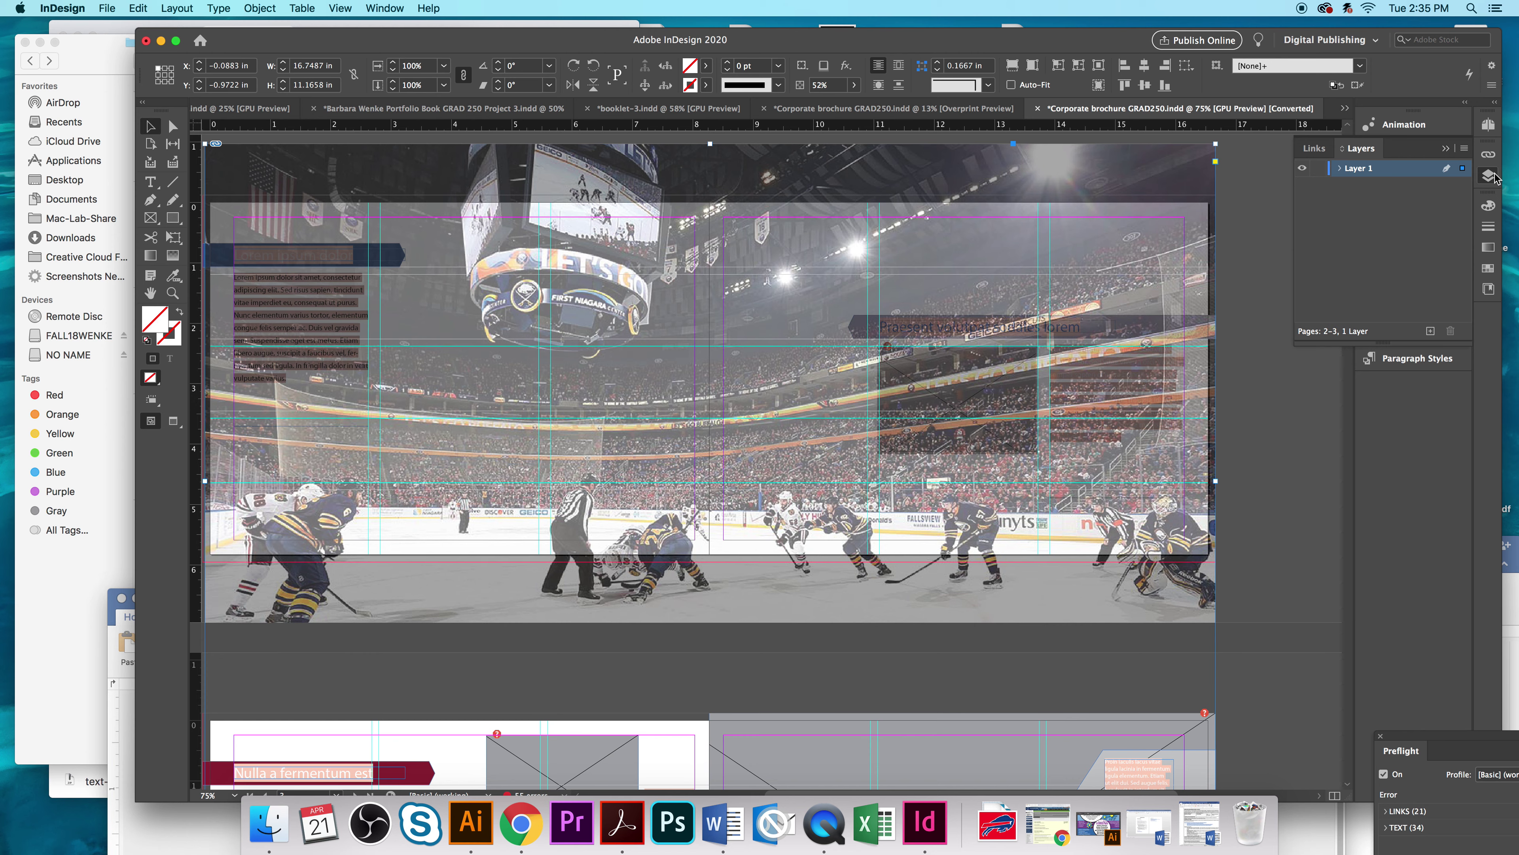
pyautogui.click(1339, 170)
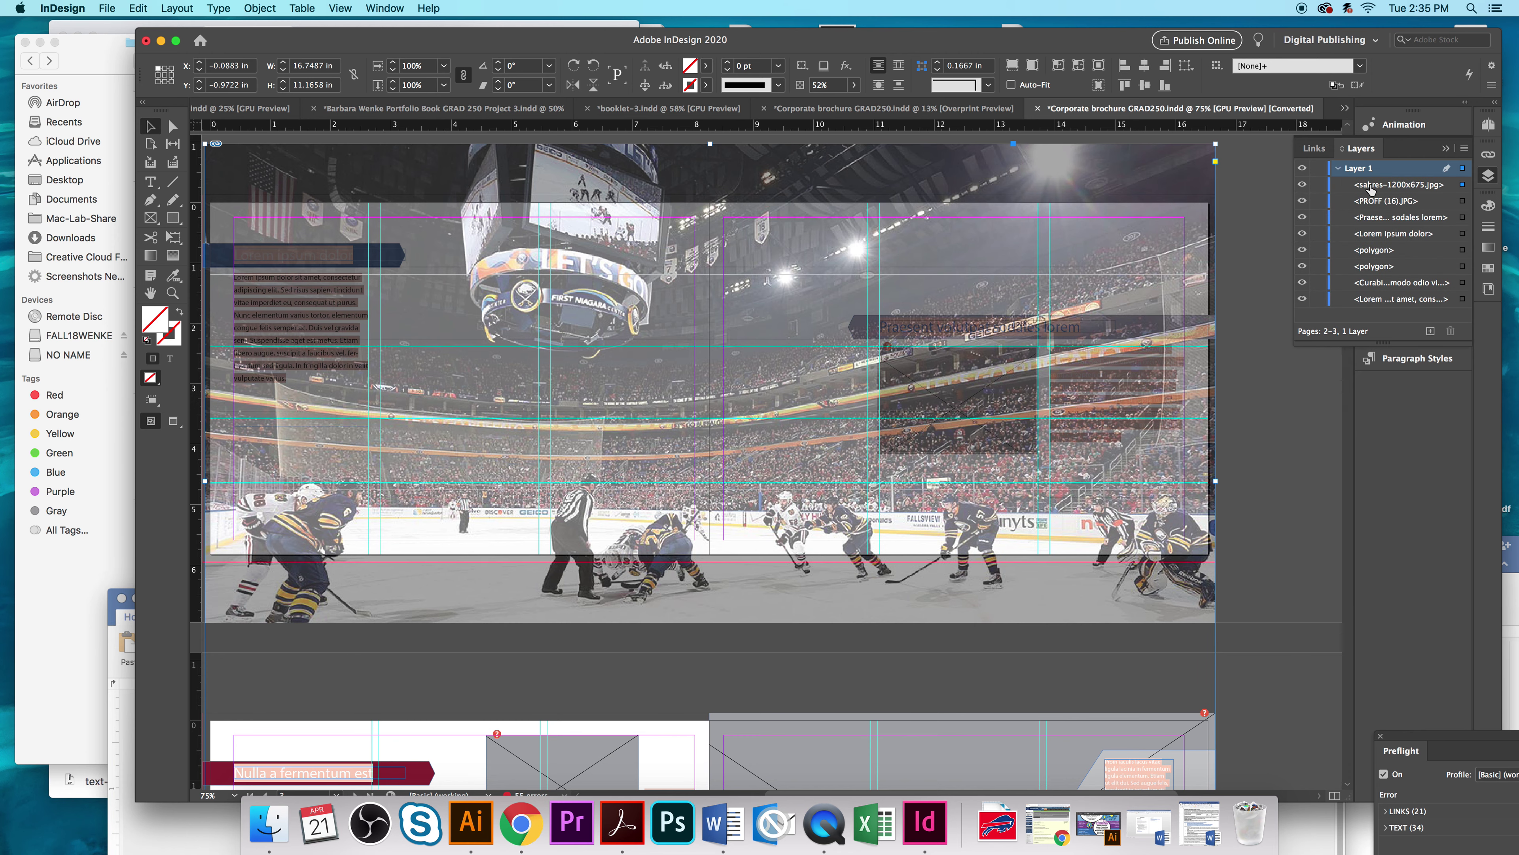
pyautogui.click(1303, 186)
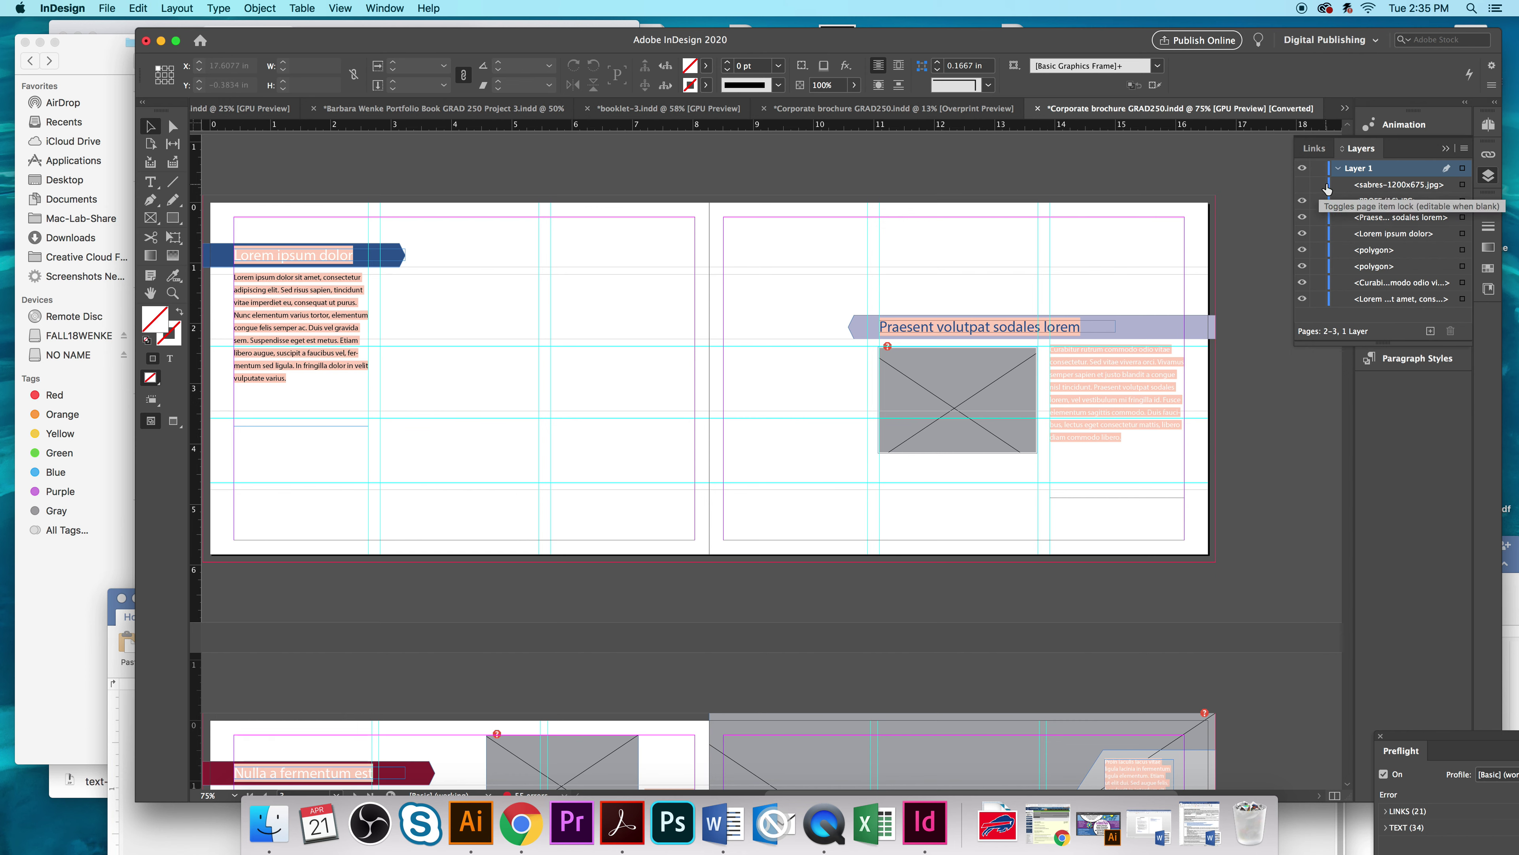
pyautogui.click(1321, 186)
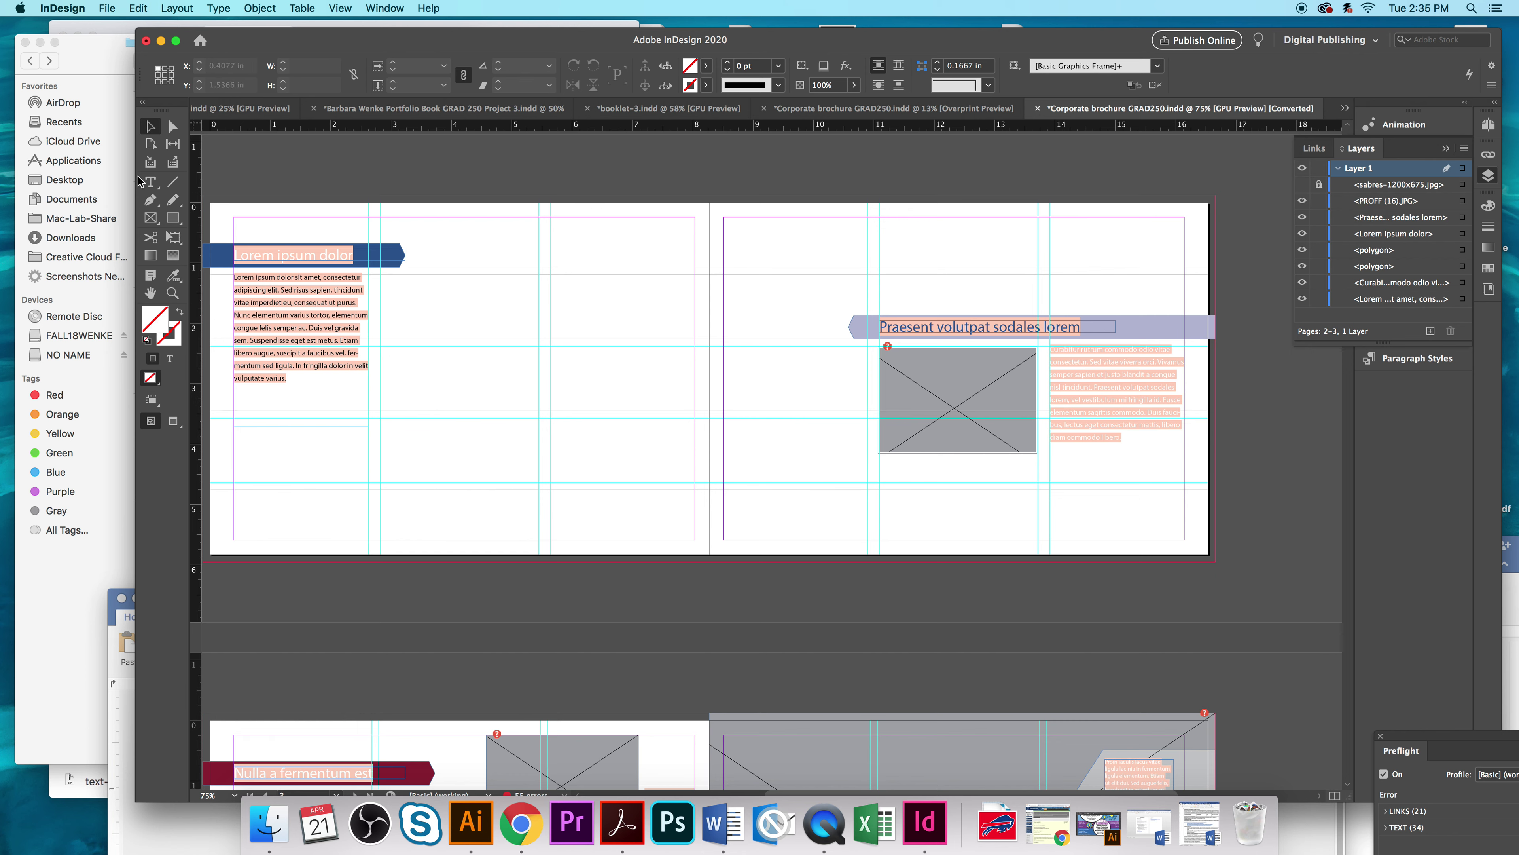
# Step: Paste the Sabres paragraph over page 2's Lorem ipsum body text and set it in Arial Bold
pyautogui.click(155, 187)
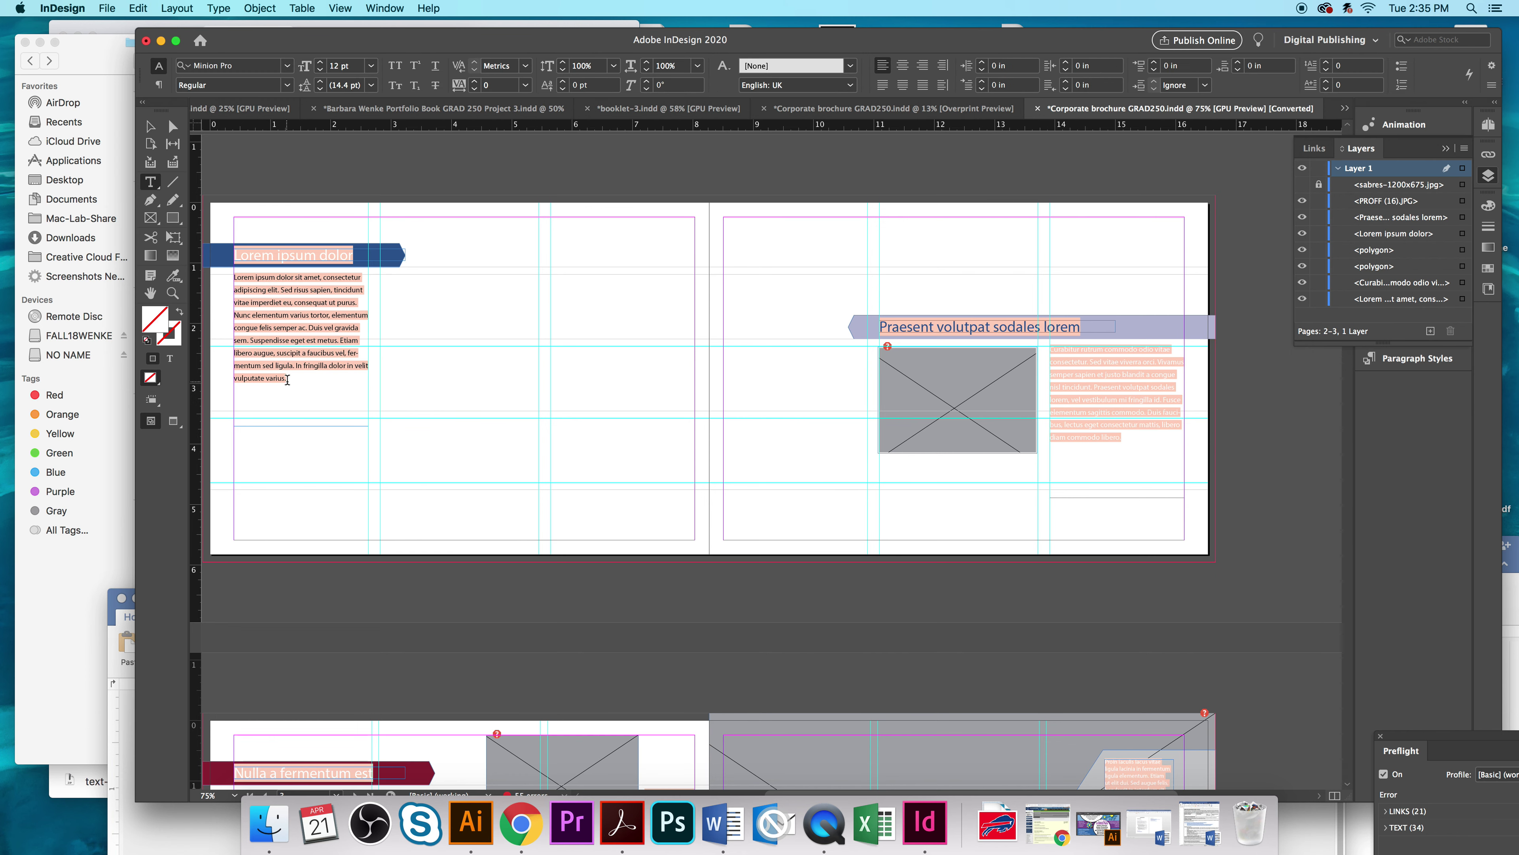
pyautogui.moveTo(288, 379); pyautogui.dragTo(230, 276)
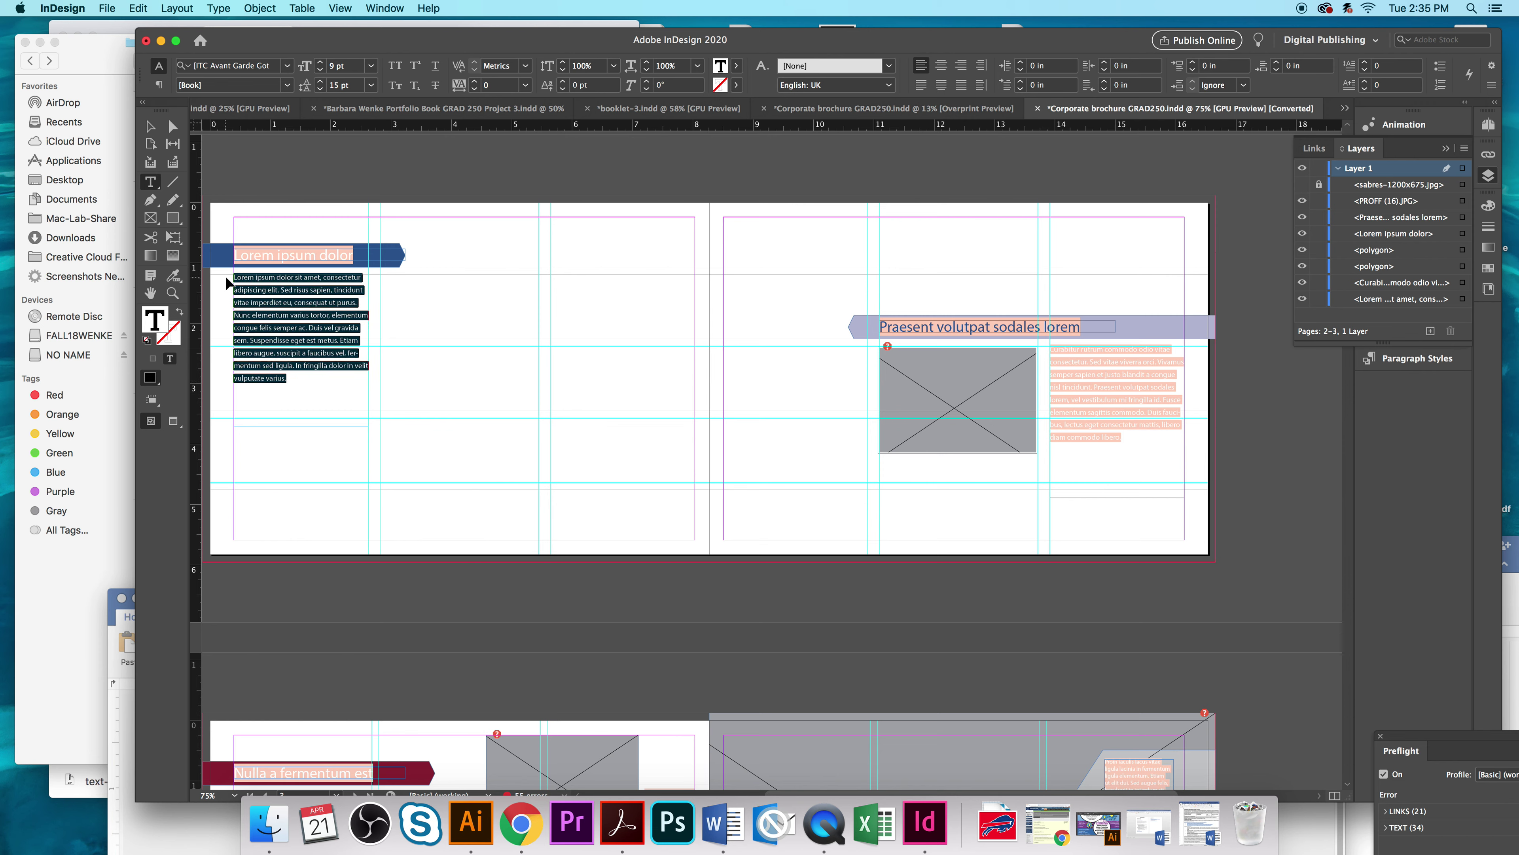
pyautogui.write('An American professional ice hockey team, that plays in the Eastern Conference of the National Hockey League (NHL). The Sabres have won two conference championships (1975, 1999).')
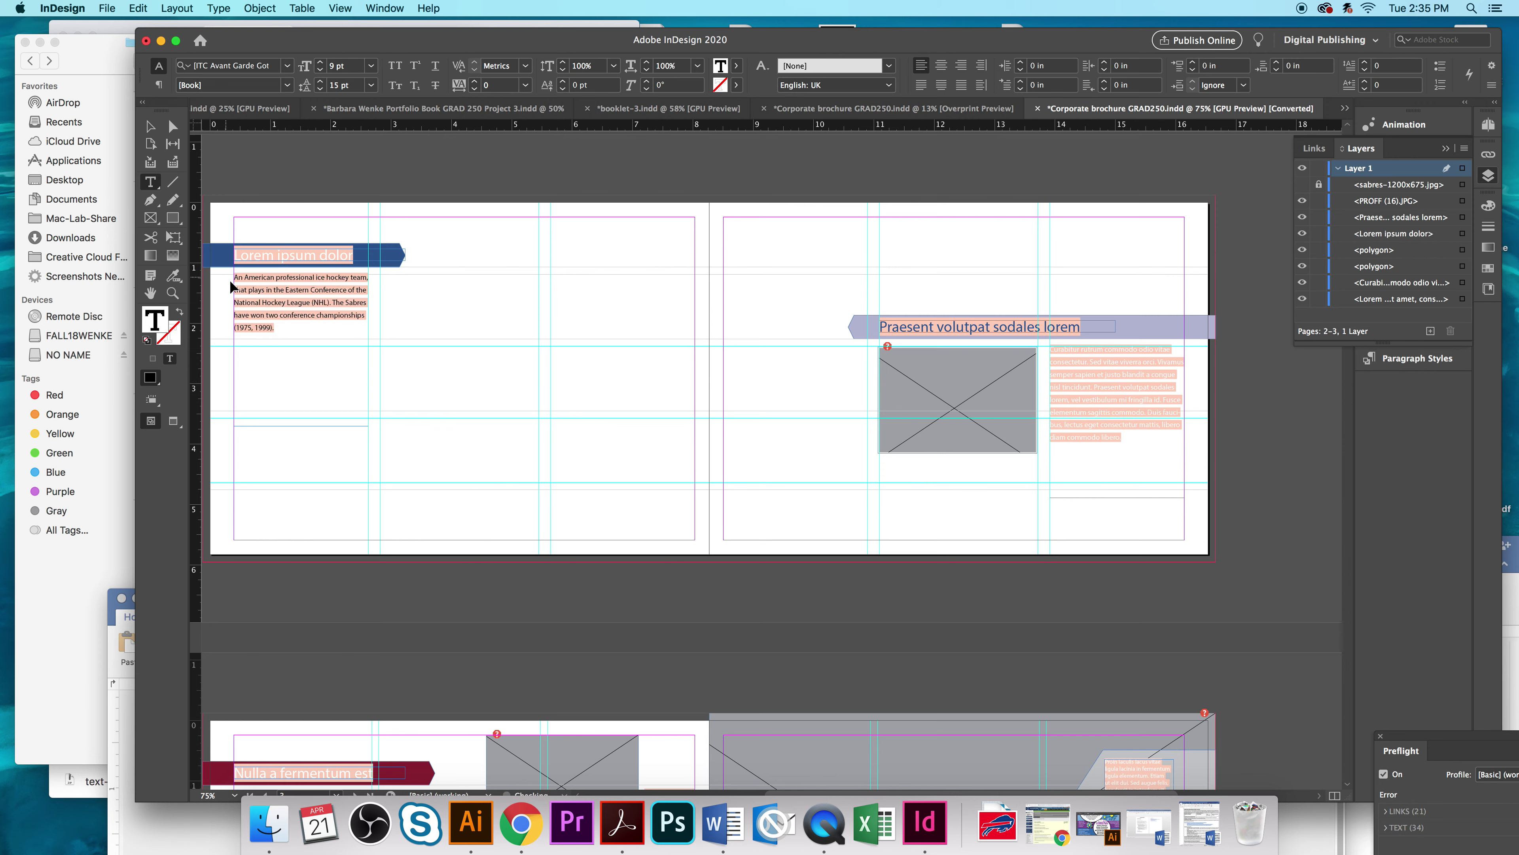
pyautogui.moveTo(280, 328); pyautogui.dragTo(229, 277)
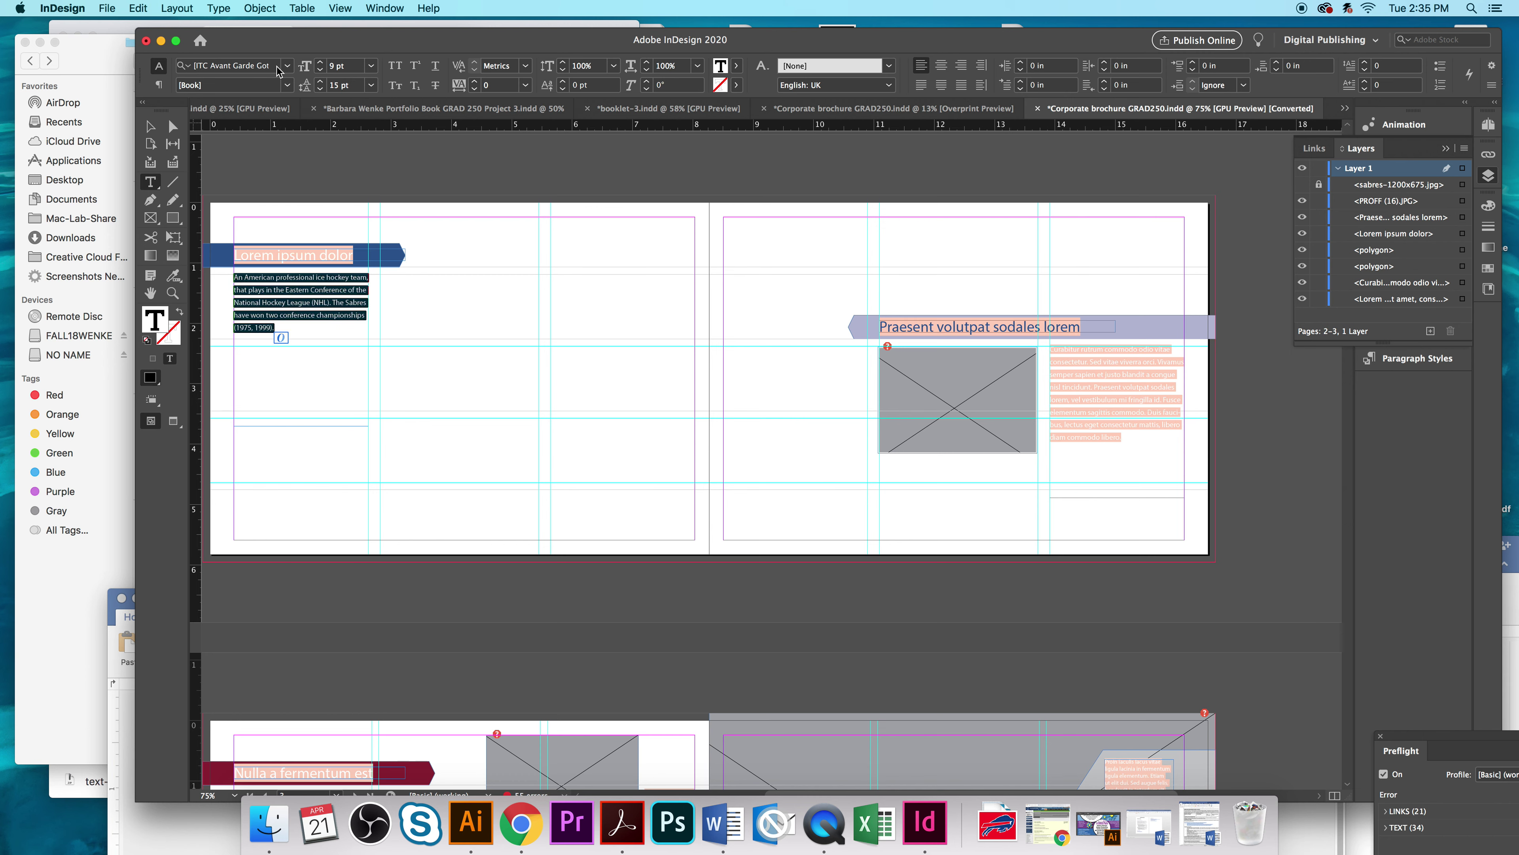
pyautogui.click(257, 61)
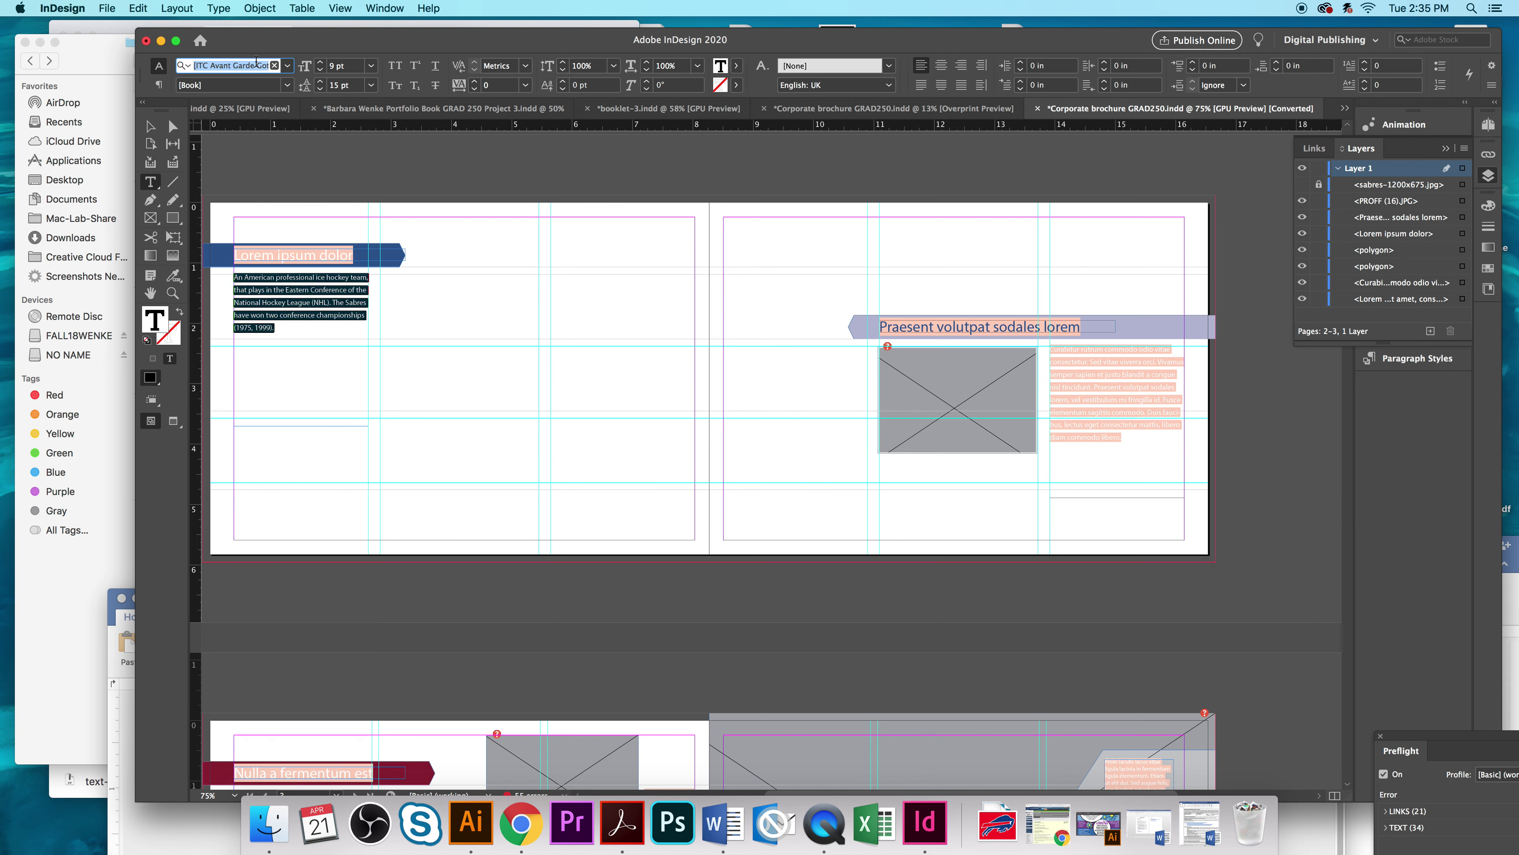
pyautogui.write('arial')
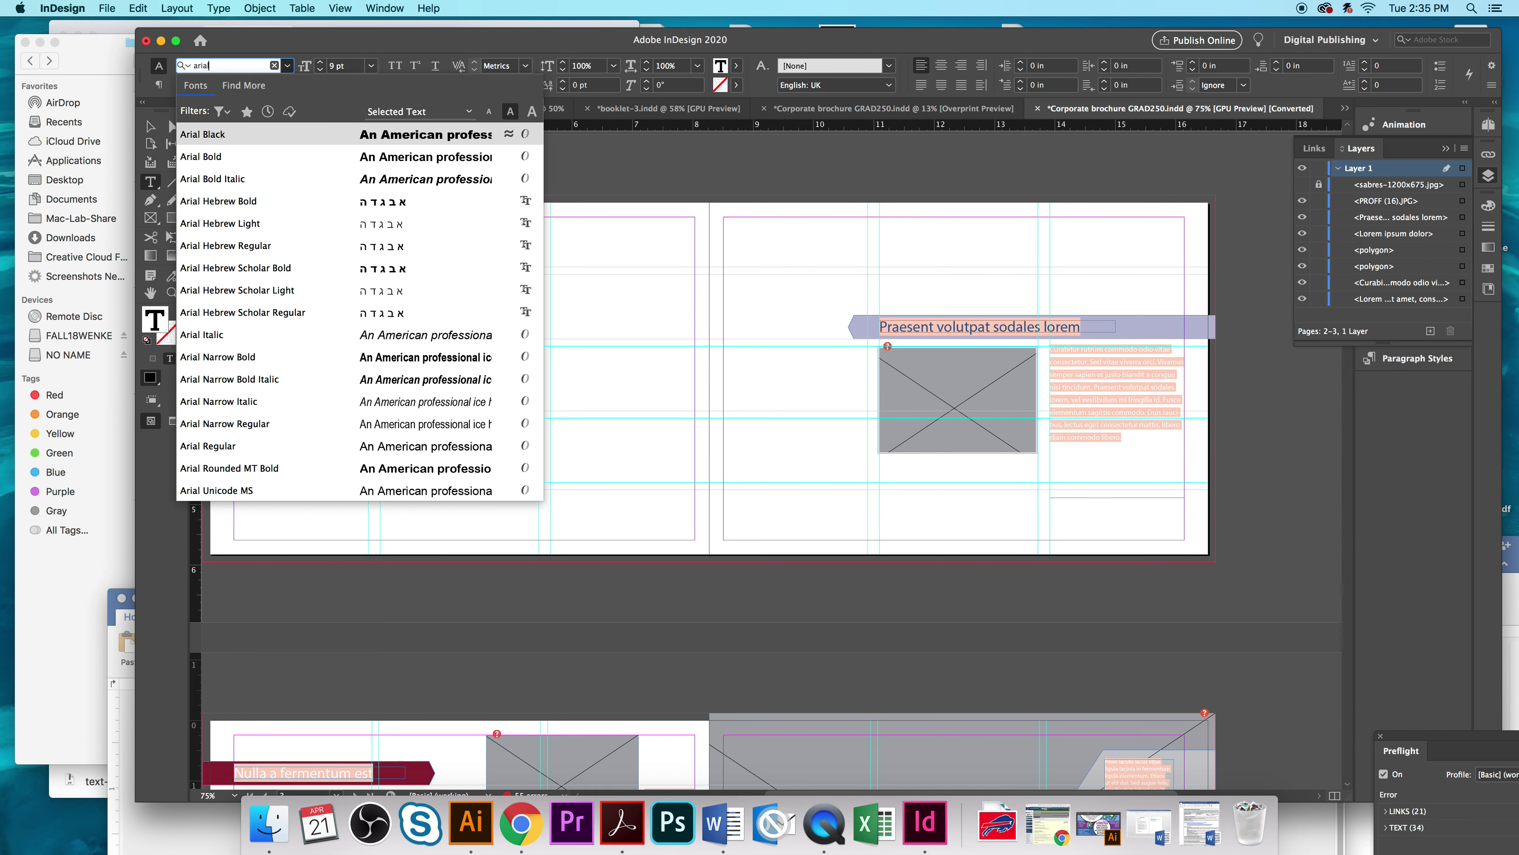
pyautogui.click(259, 157)
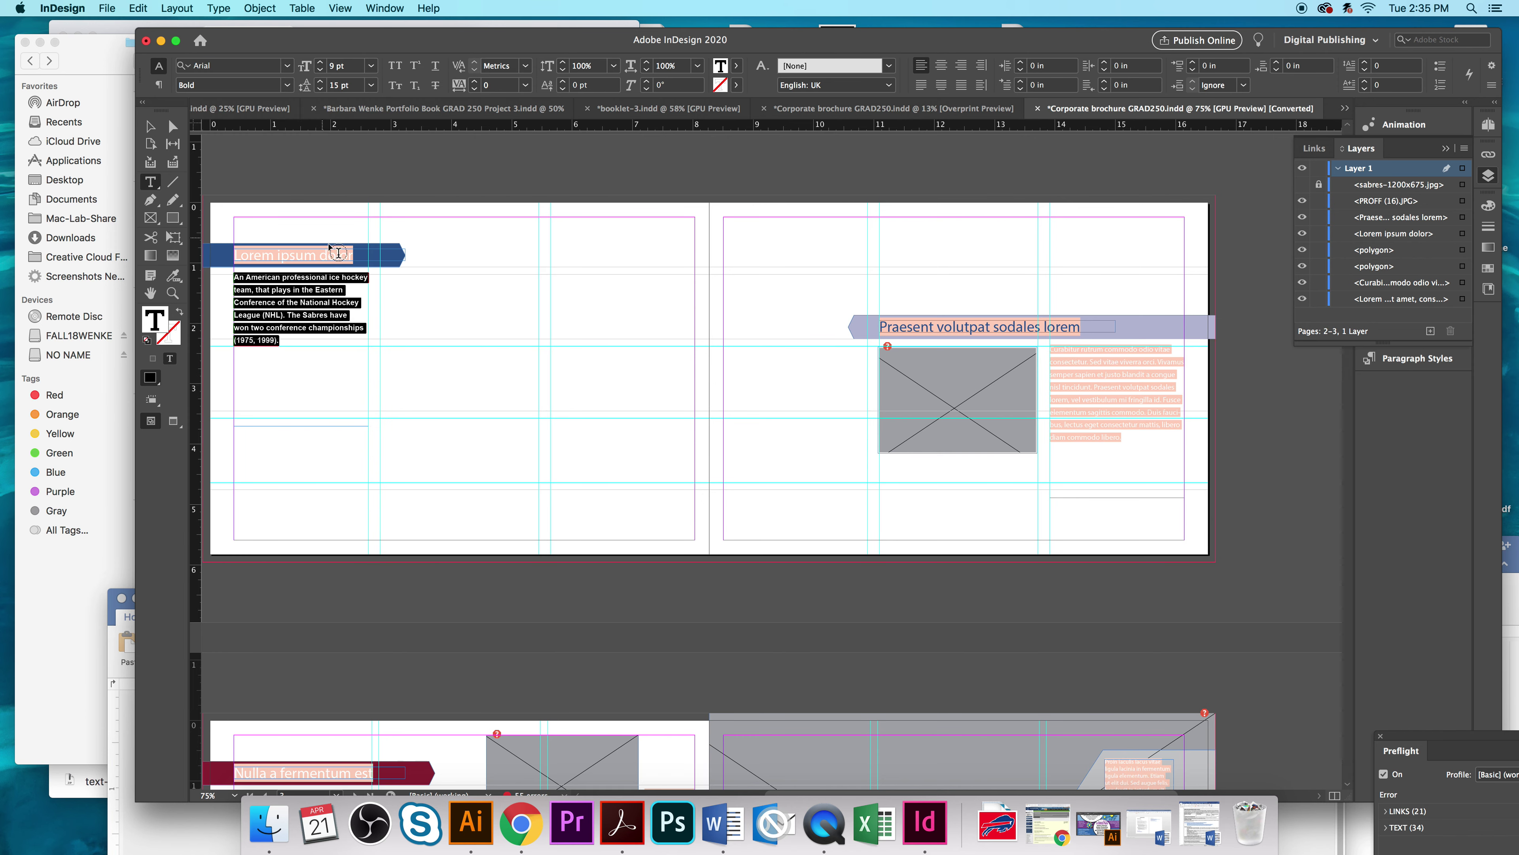
# Step: Select the Lorem ipsum dolor heading text on page 2
pyautogui.click(357, 256)
pyautogui.moveTo(357, 256); pyautogui.dragTo(235, 255)
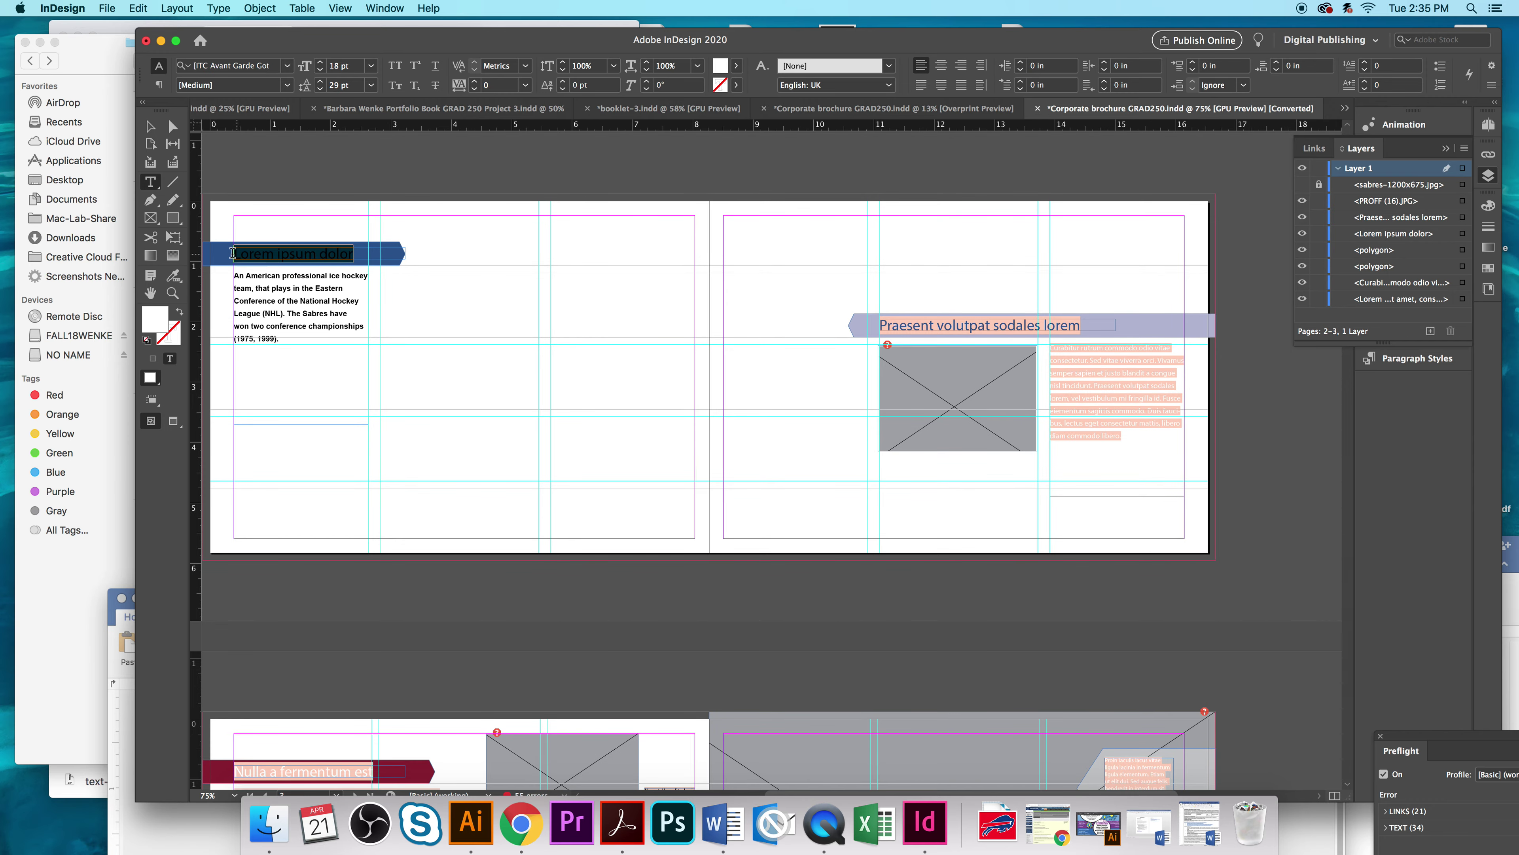
pyautogui.moveTo(469, 37); pyautogui.dragTo(430, 27)
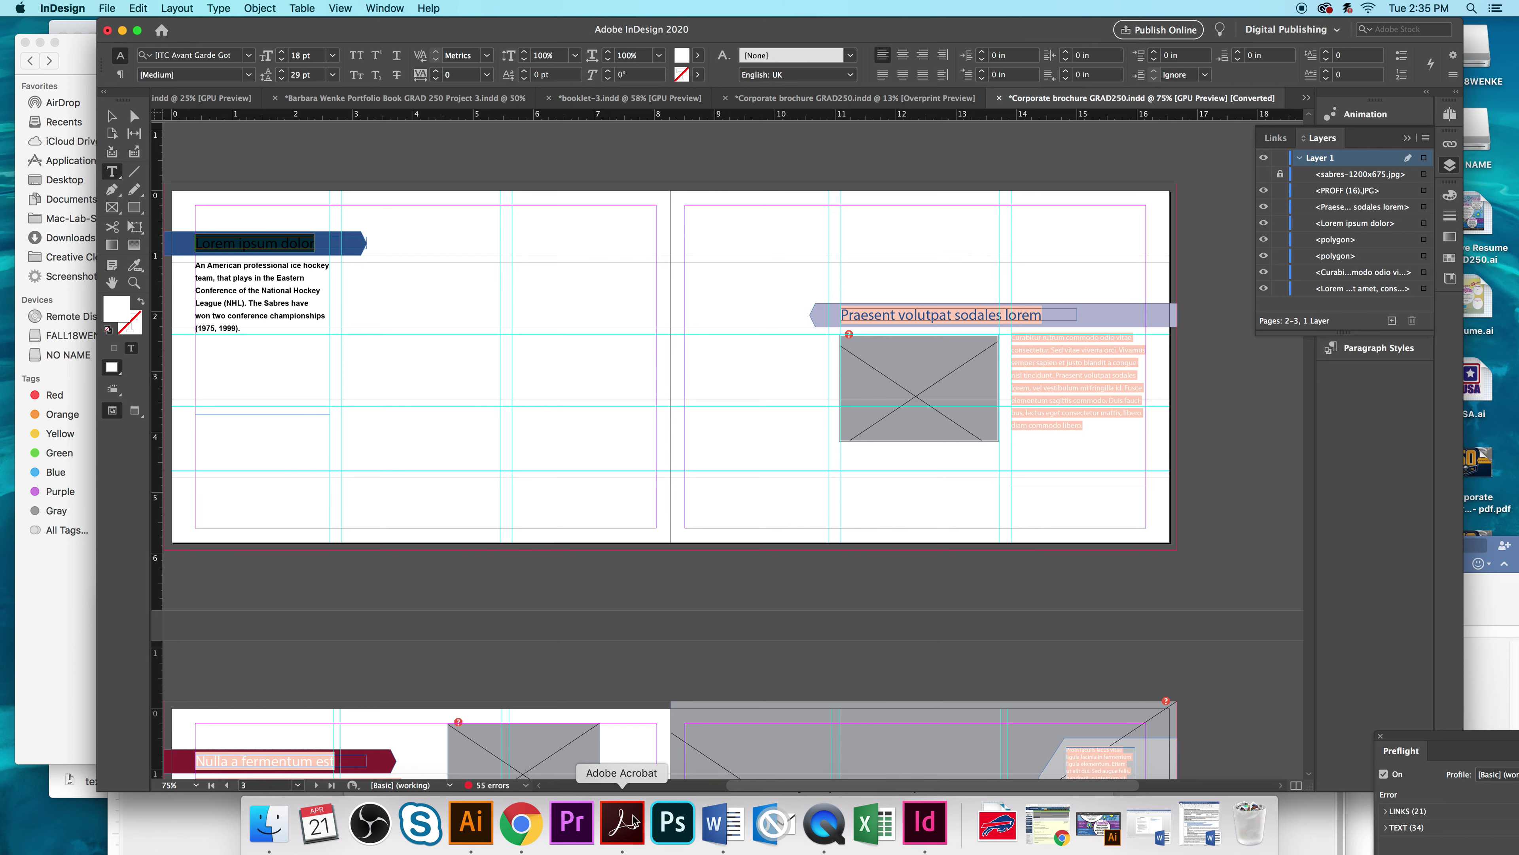
# Step: Switch to Acrobat, position its window, and open Corporate brochure GRAD250.pdf
pyautogui.click(640, 829)
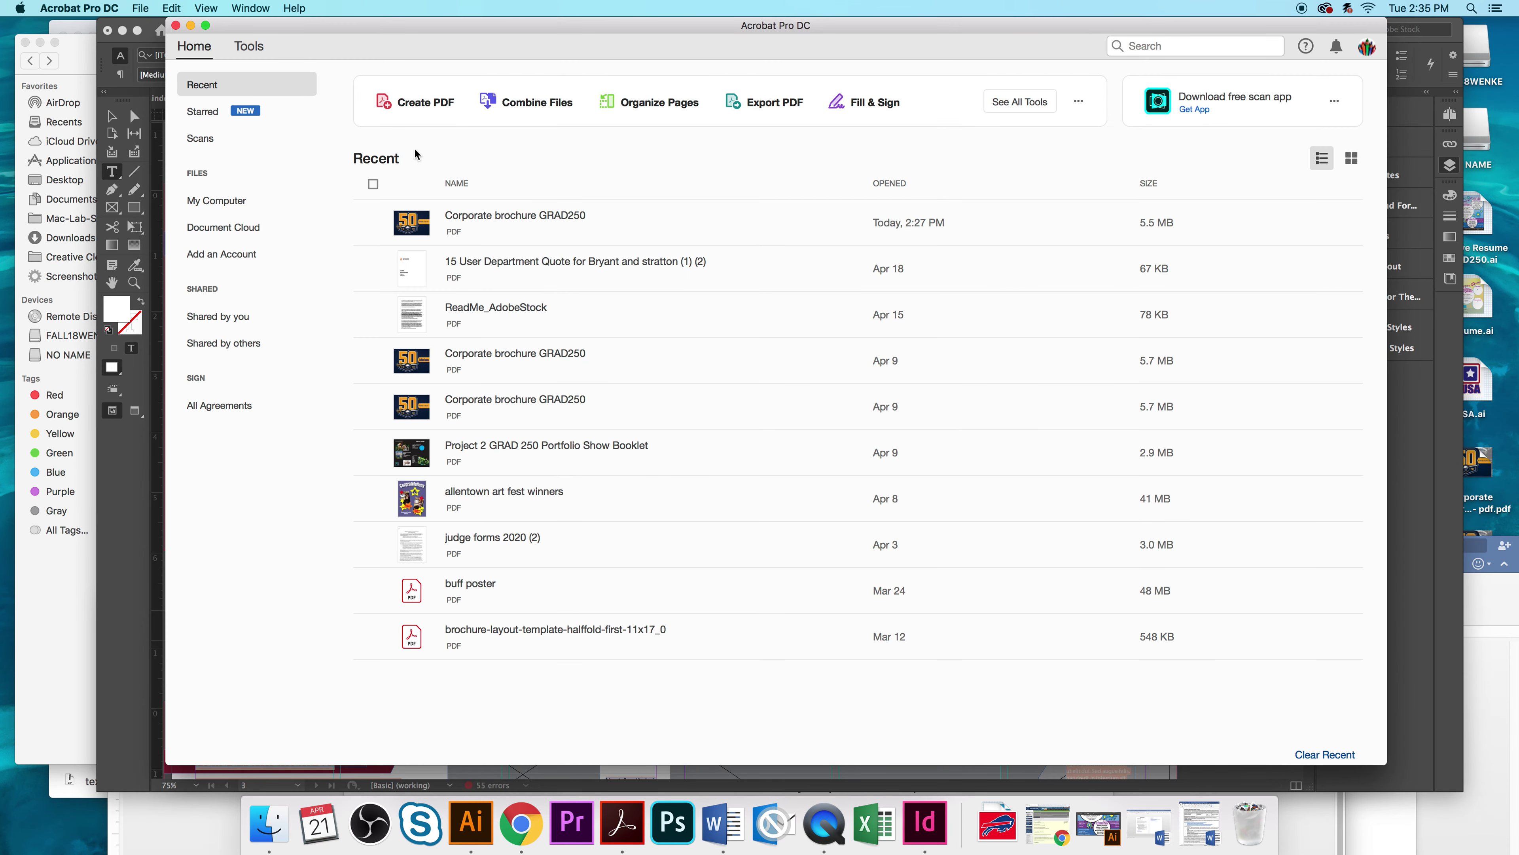
pyautogui.moveTo(304, 33); pyautogui.dragTo(575, 172)
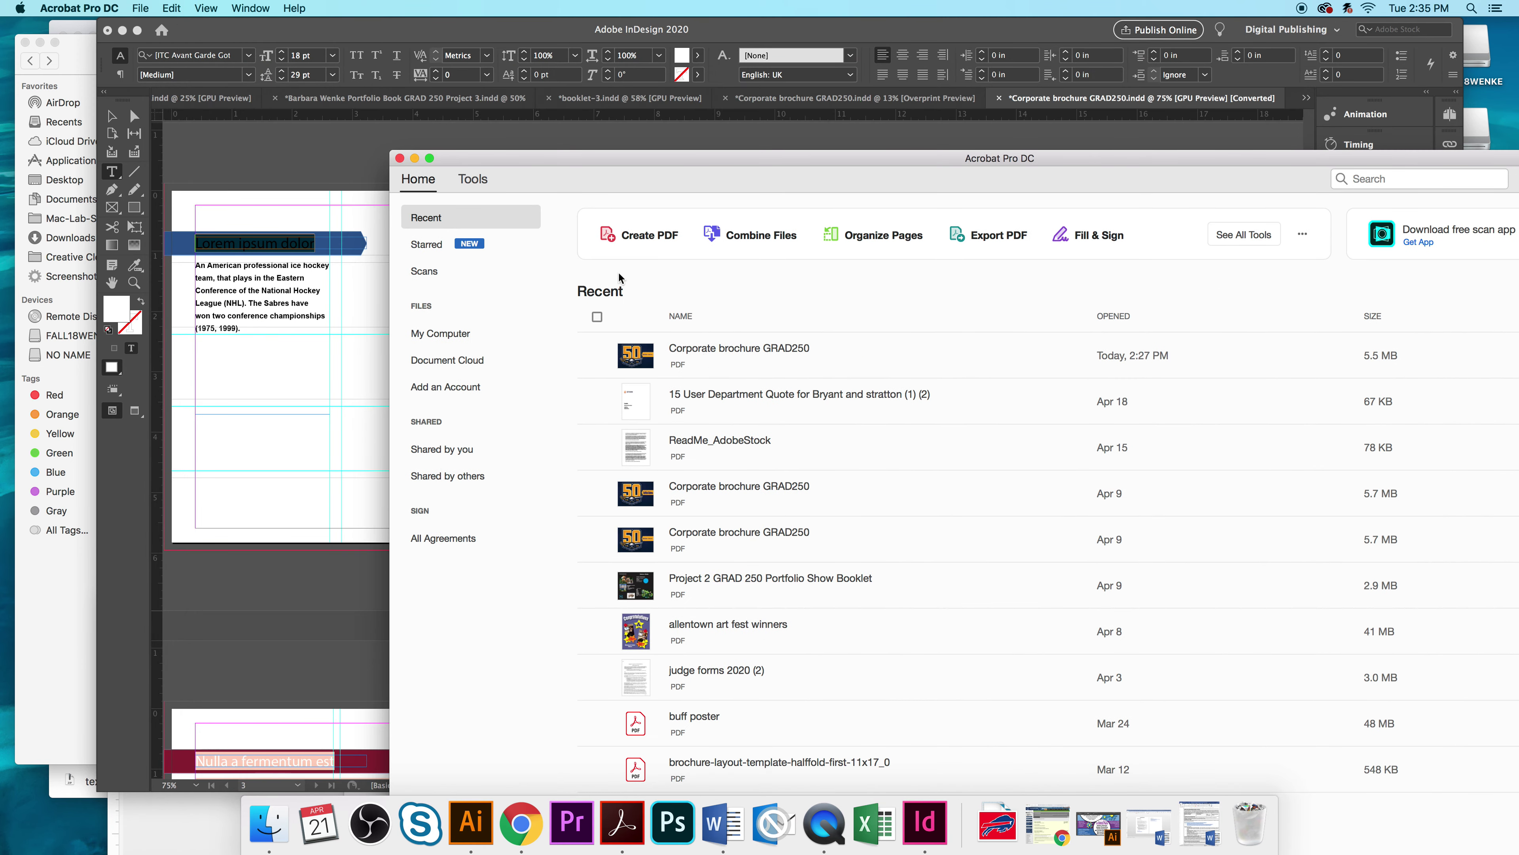
pyautogui.moveTo(628, 161); pyautogui.dragTo(669, 24)
pyautogui.doubleClick(907, 464)
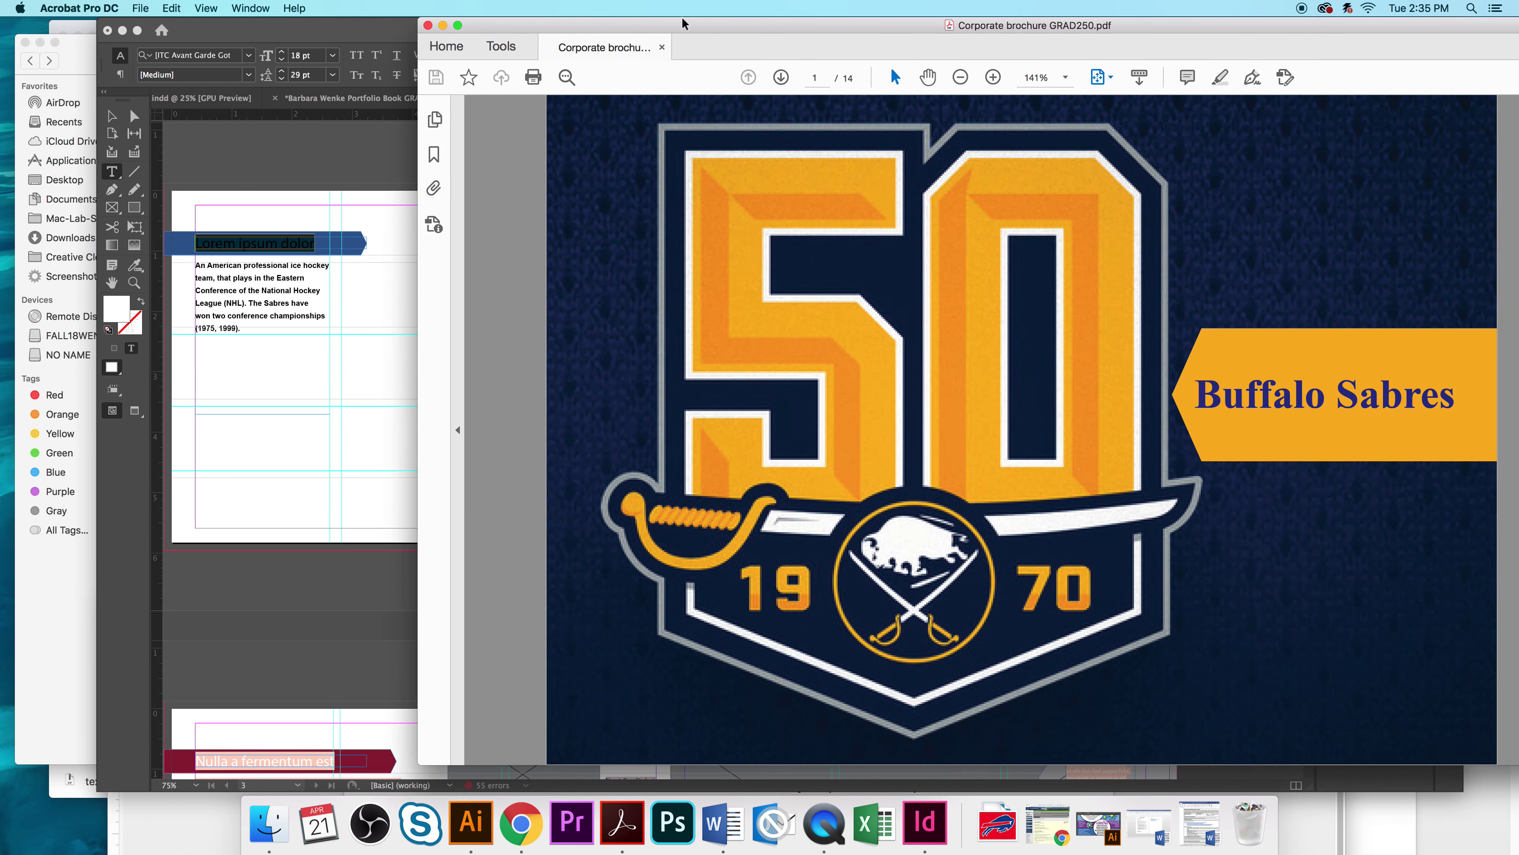
# Step: Collapse the side pane and page forward past the Terry Pegula quote to page 4, Team Pegula
pyautogui.scroll(-2, 1292, 531)
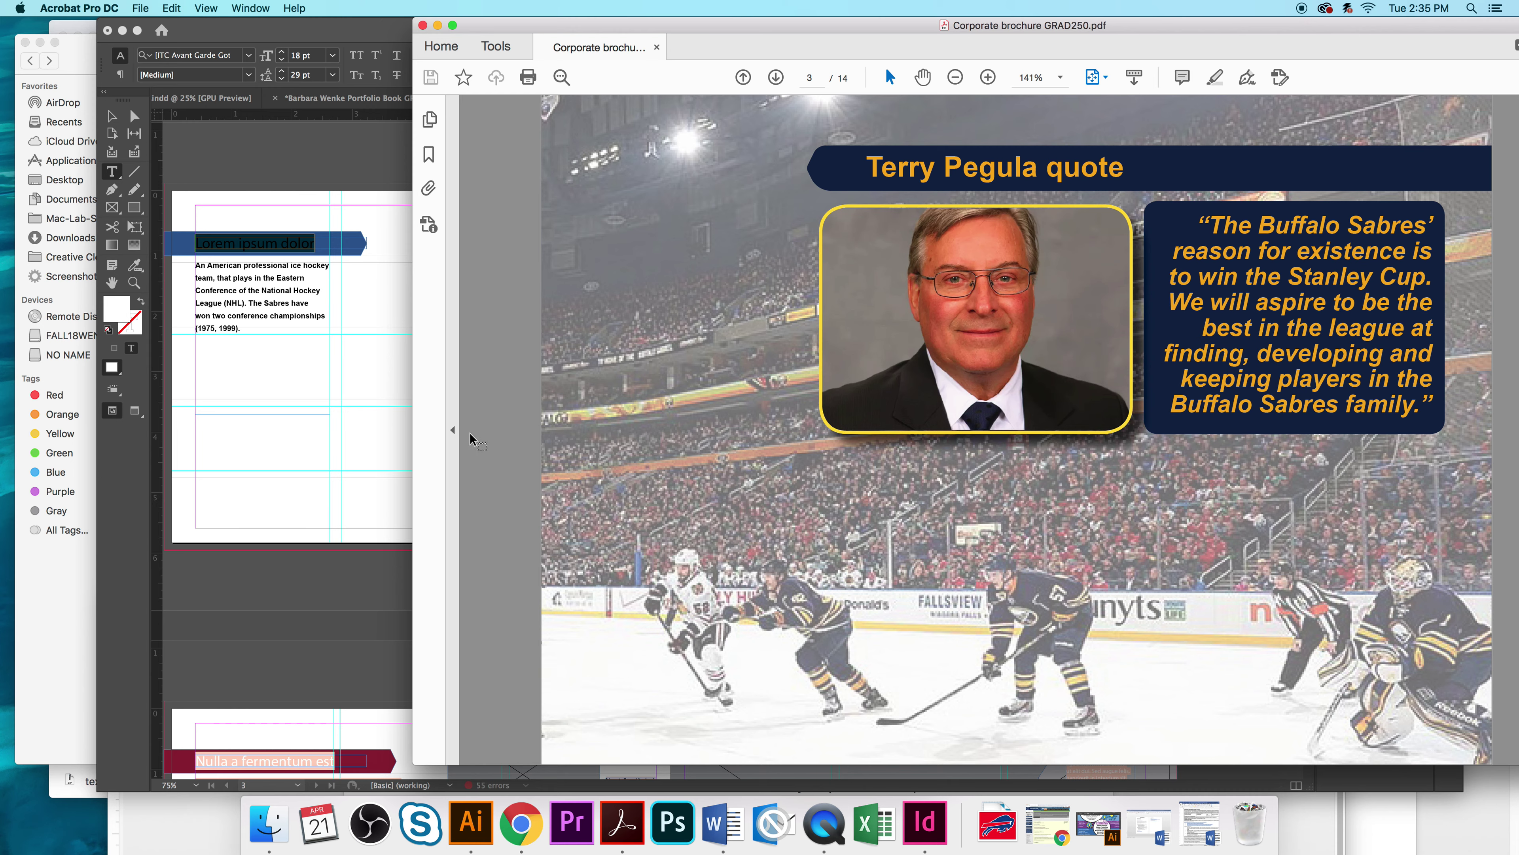
pyautogui.click(453, 431)
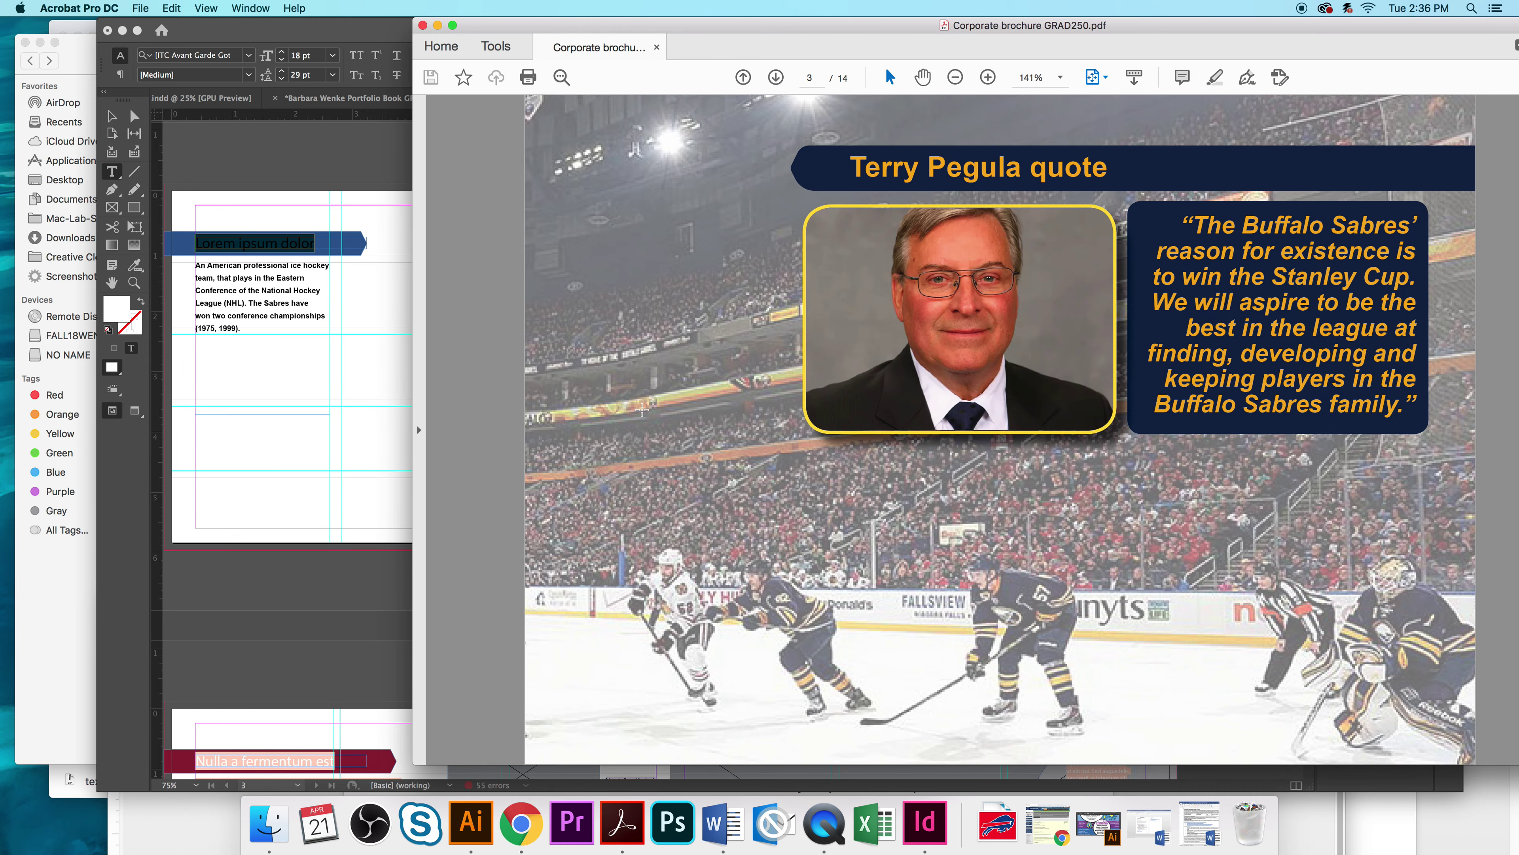
pyautogui.scroll(2, 492, 436)
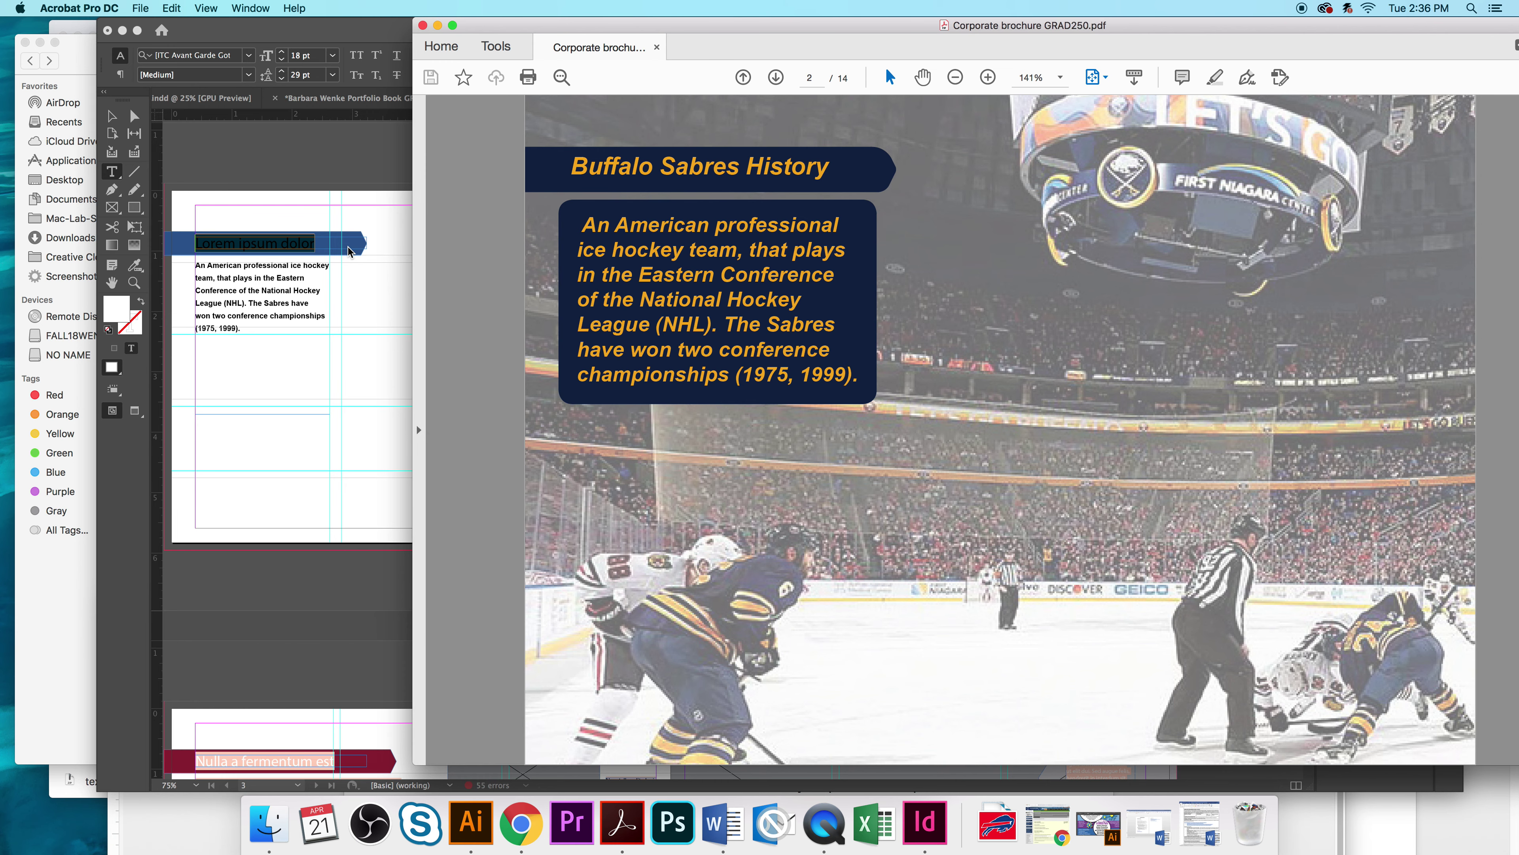
pyautogui.press('Right')
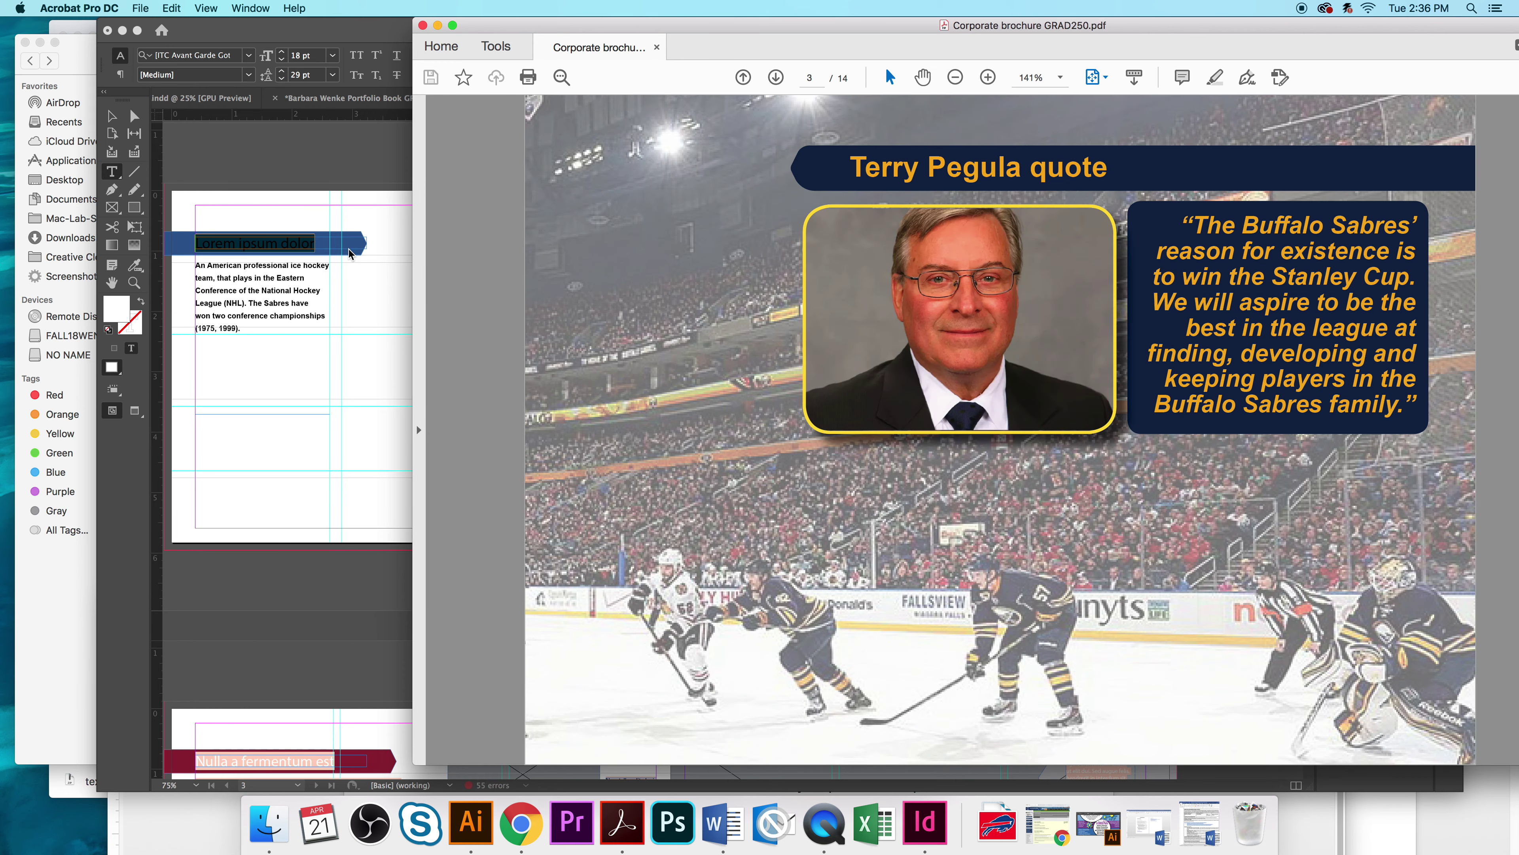
pyautogui.press('Right')
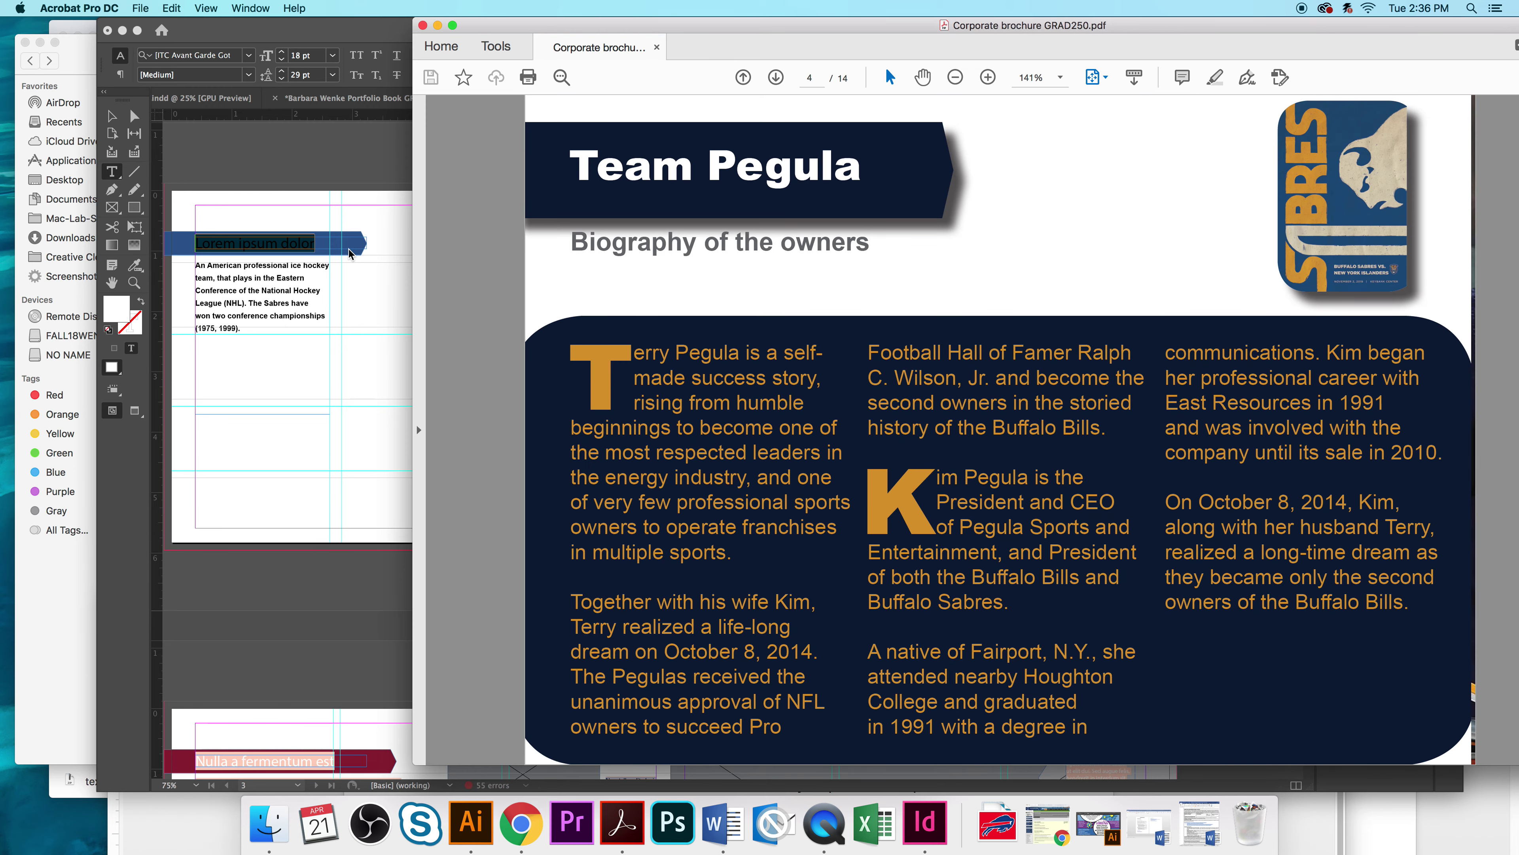
pyautogui.click(333, 254)
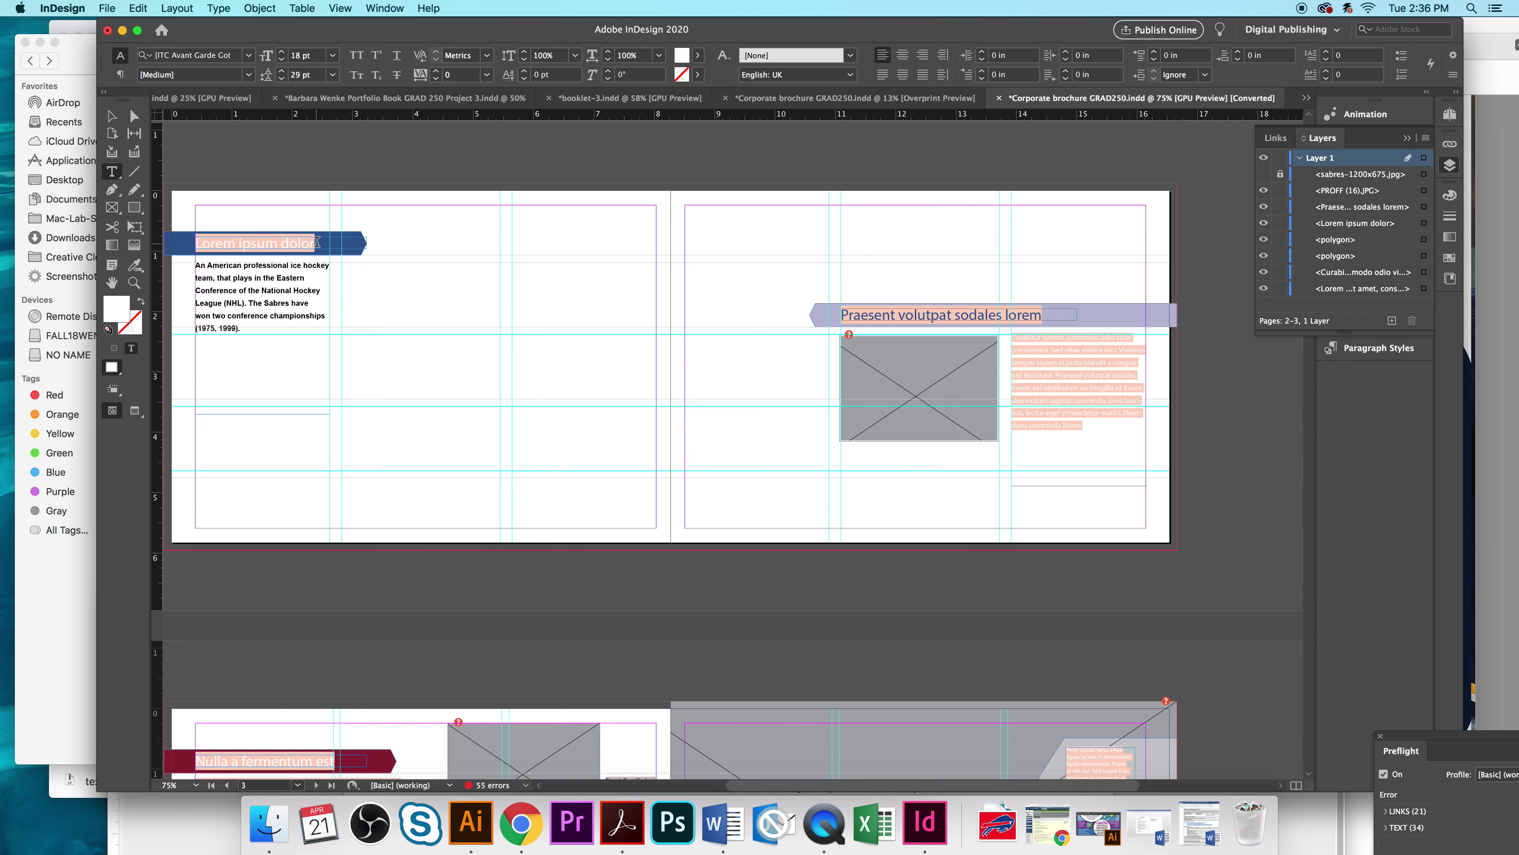
# Step: Retype the page 2 heading as Buffalo Sabres History and set it in Arial Black
pyautogui.moveTo(318, 243); pyautogui.dragTo(197, 243)
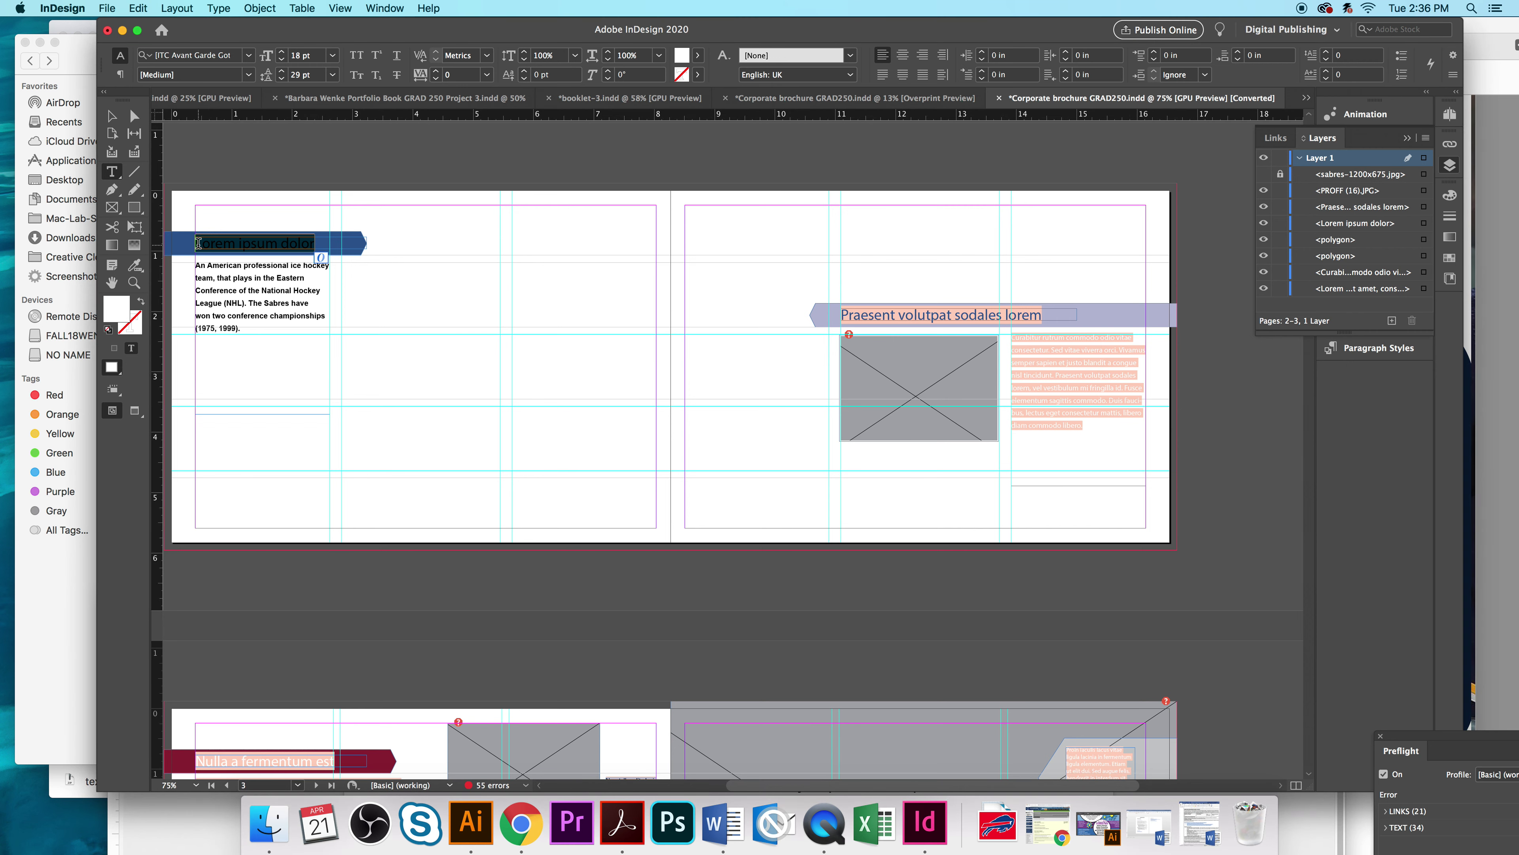
pyautogui.write('Bu')
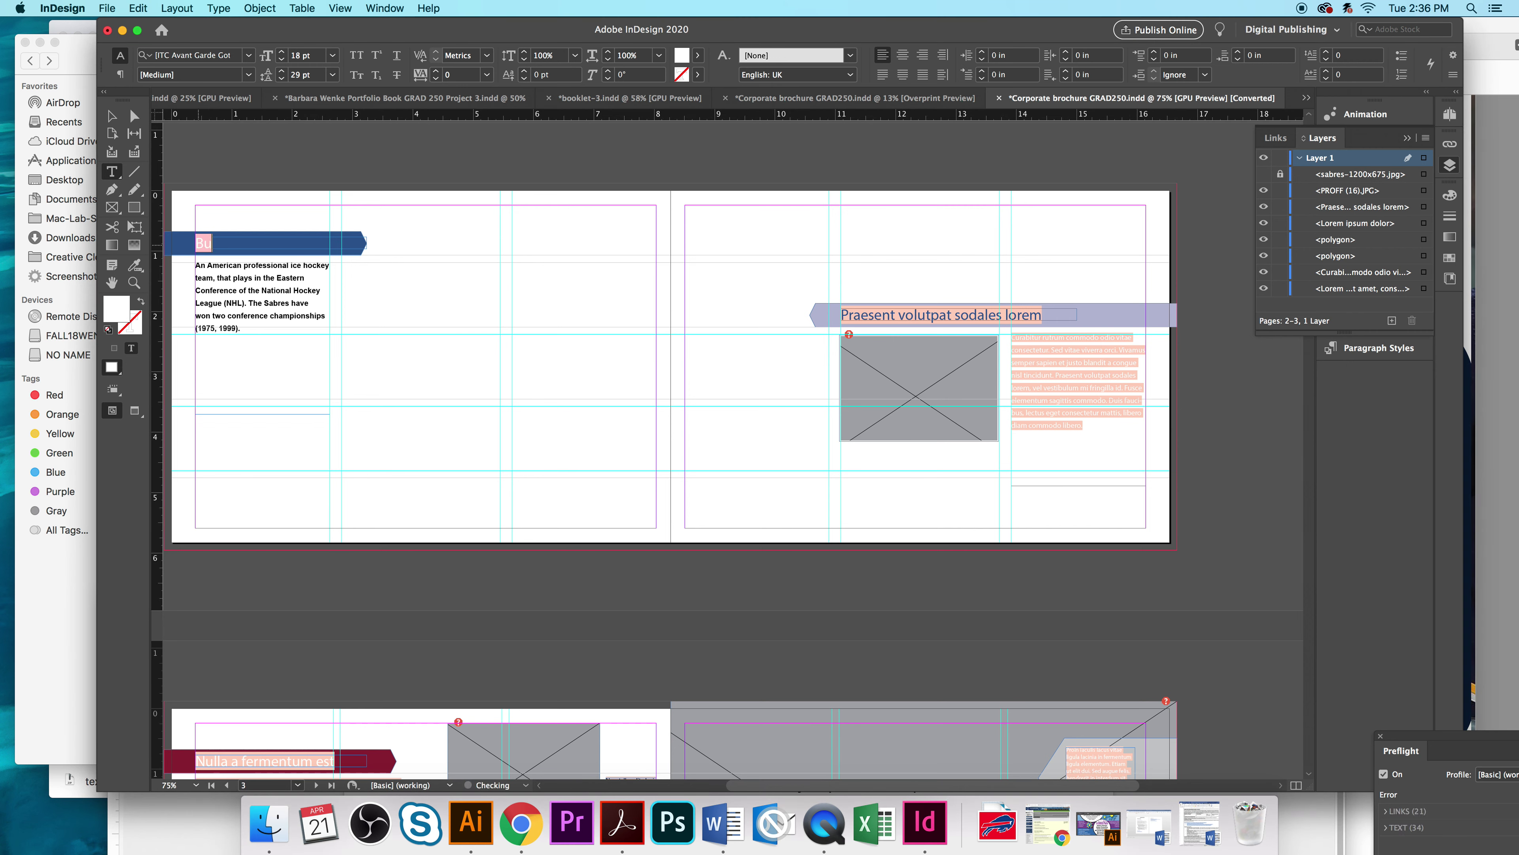
pyautogui.write('ffalo Sa')
pyautogui.write('bres Hi')
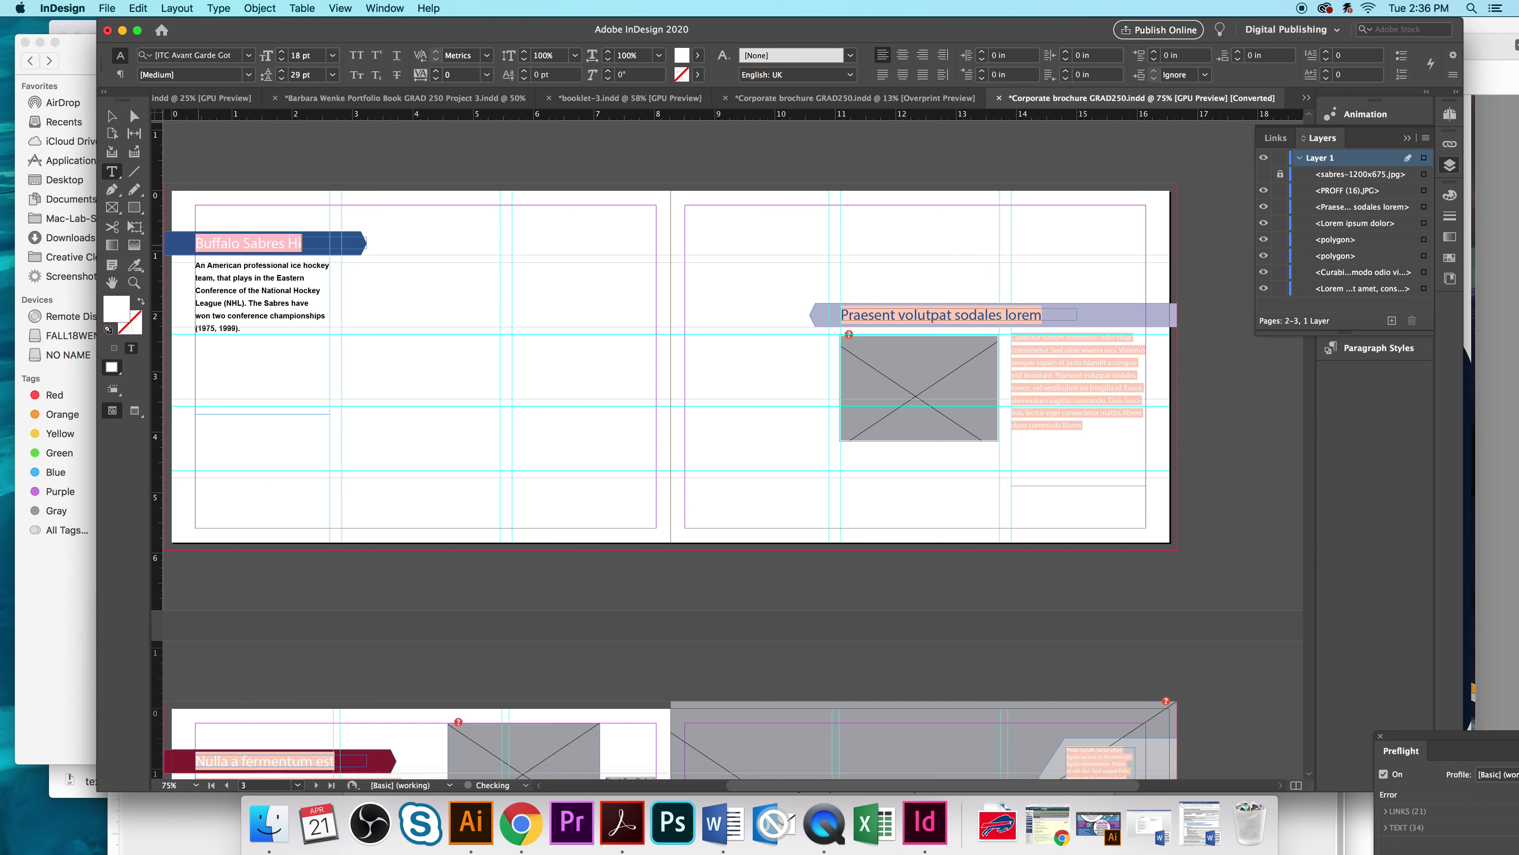
pyautogui.write('story')
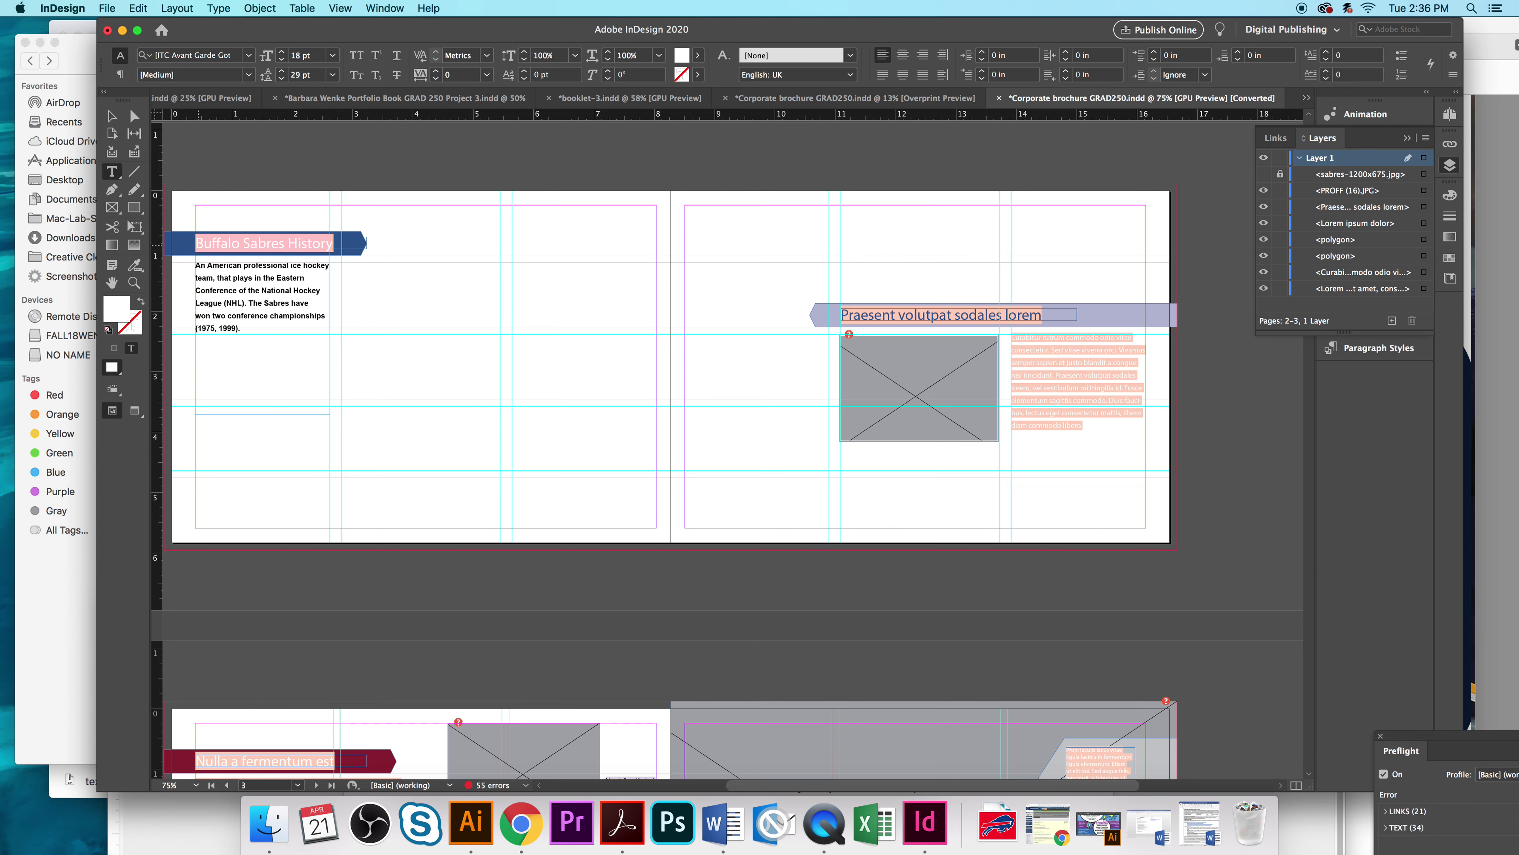
pyautogui.moveTo(340, 242); pyautogui.dragTo(187, 238)
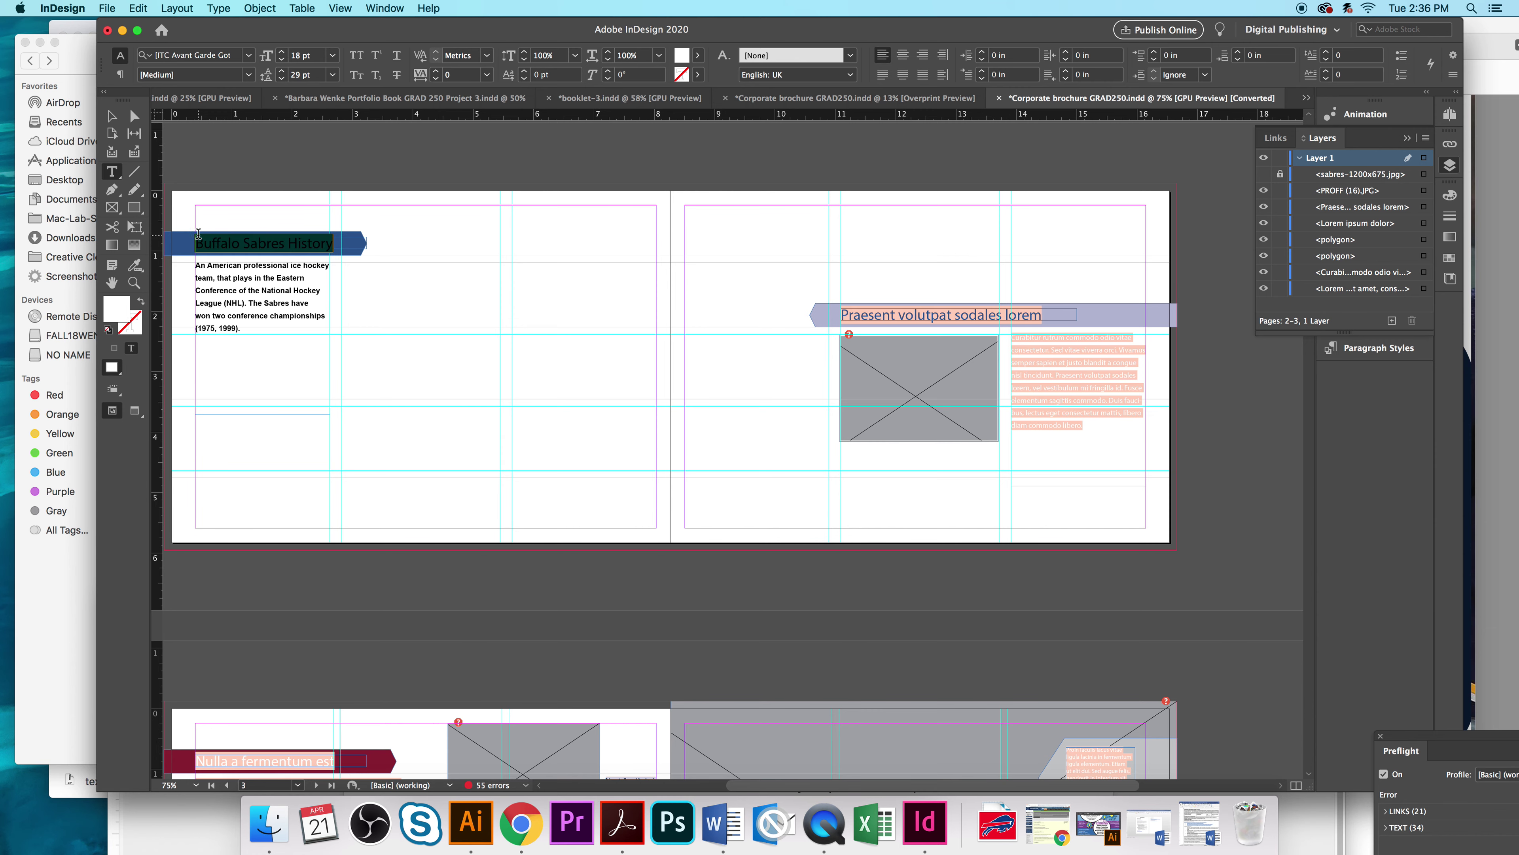
pyautogui.click(205, 54)
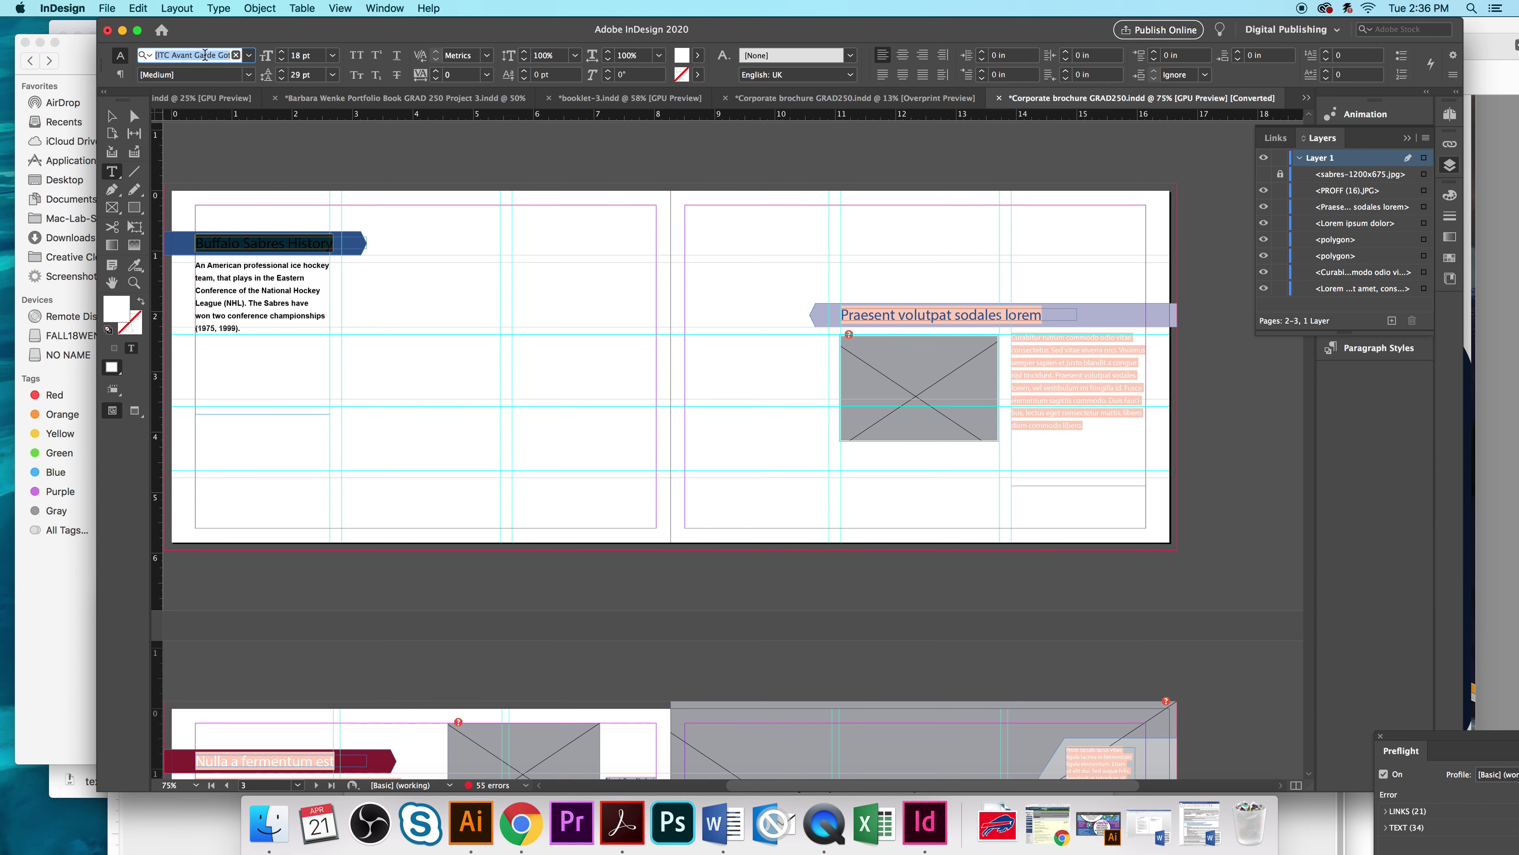
pyautogui.write('arial')
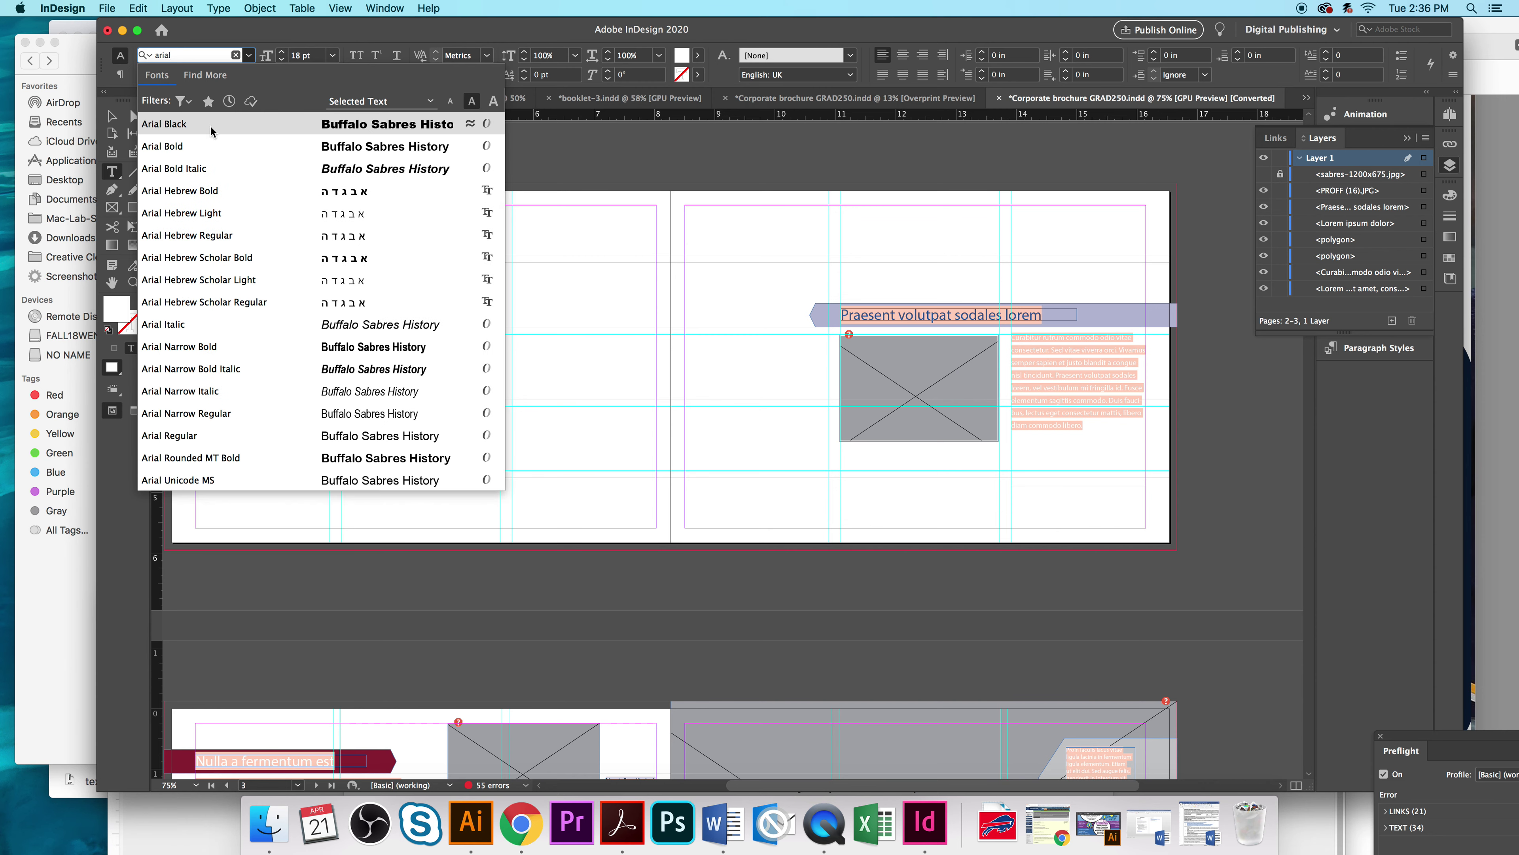
pyautogui.click(166, 127)
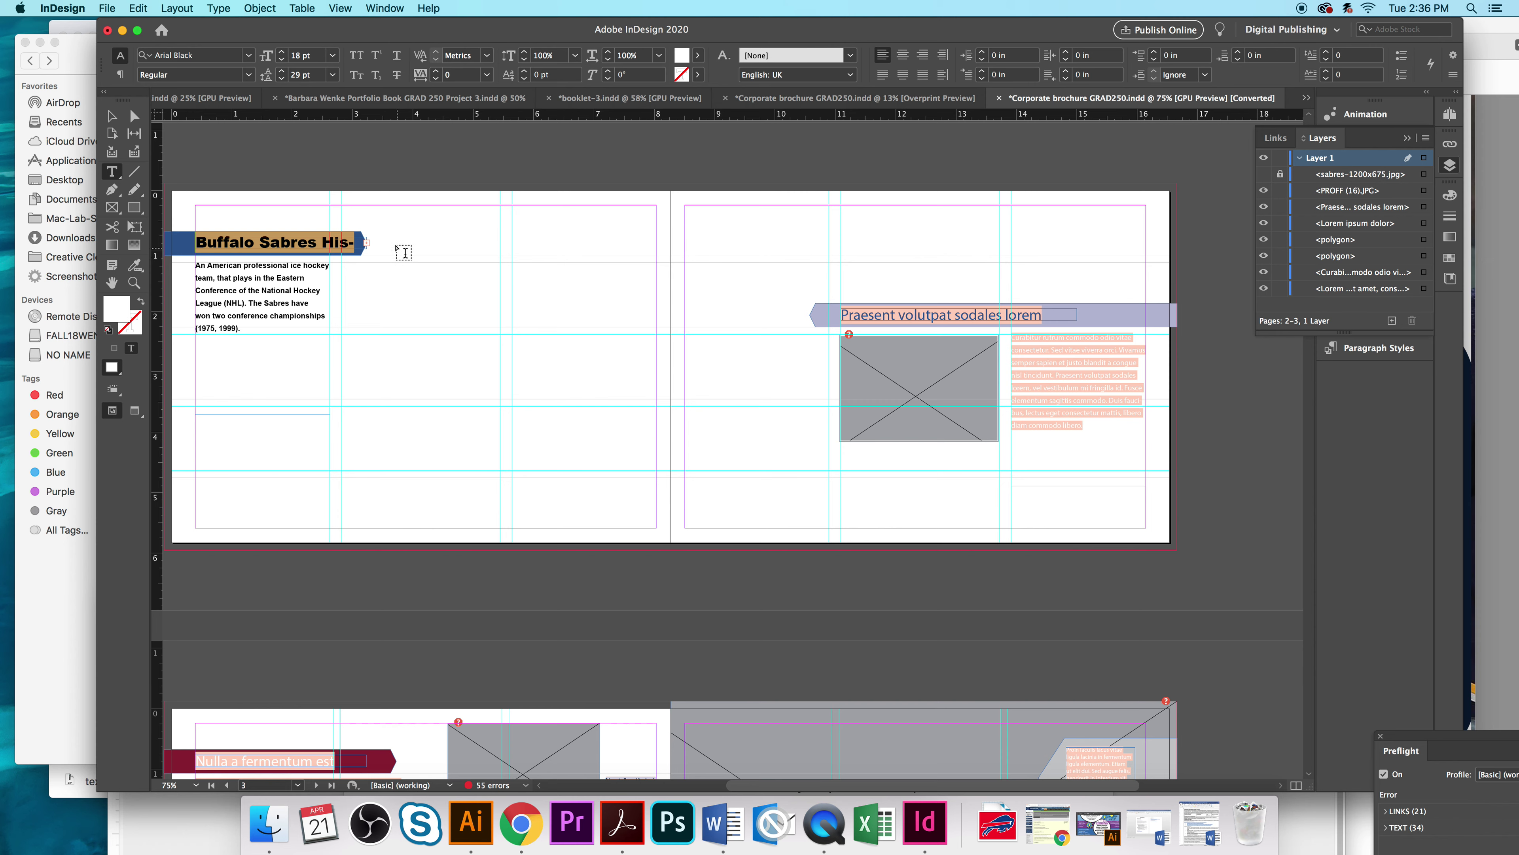
# Step: Widen the blue banner shape behind the heading to fit it
pyautogui.click(112, 116)
pyautogui.click(365, 244)
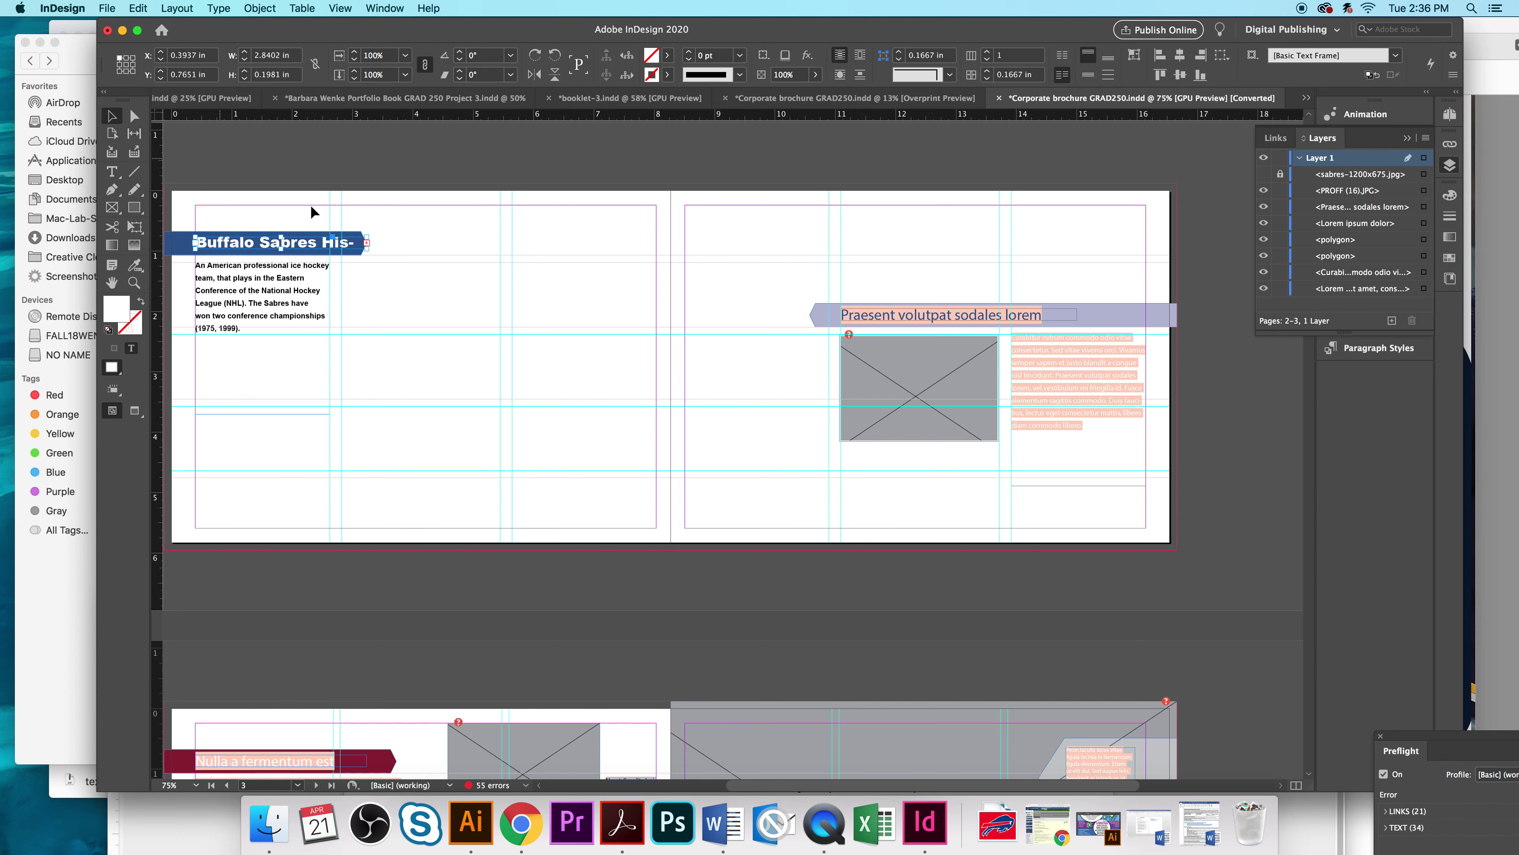
pyautogui.click(358, 248)
pyautogui.moveTo(365, 243)
pyautogui.mouseDown()
pyautogui.moveTo(404, 247)
pyautogui.moveTo(391, 246)
pyautogui.mouseUp()
pyautogui.click(352, 246)
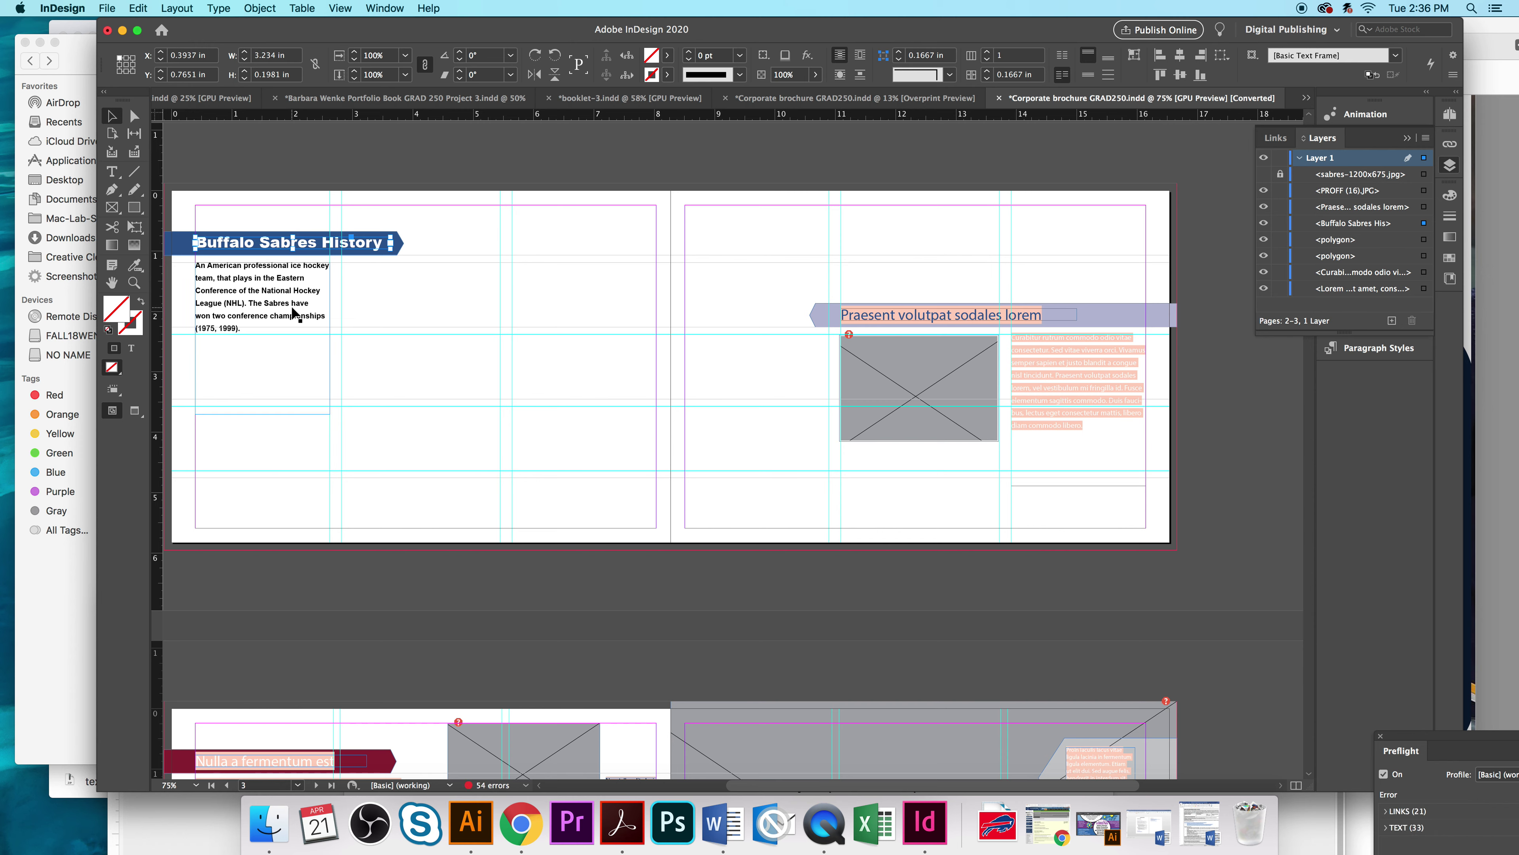
# Step: Widen the body text frame to 2.4813 in and reposition it
pyautogui.click(323, 362)
pyautogui.moveTo(329, 415); pyautogui.dragTo(345, 334)
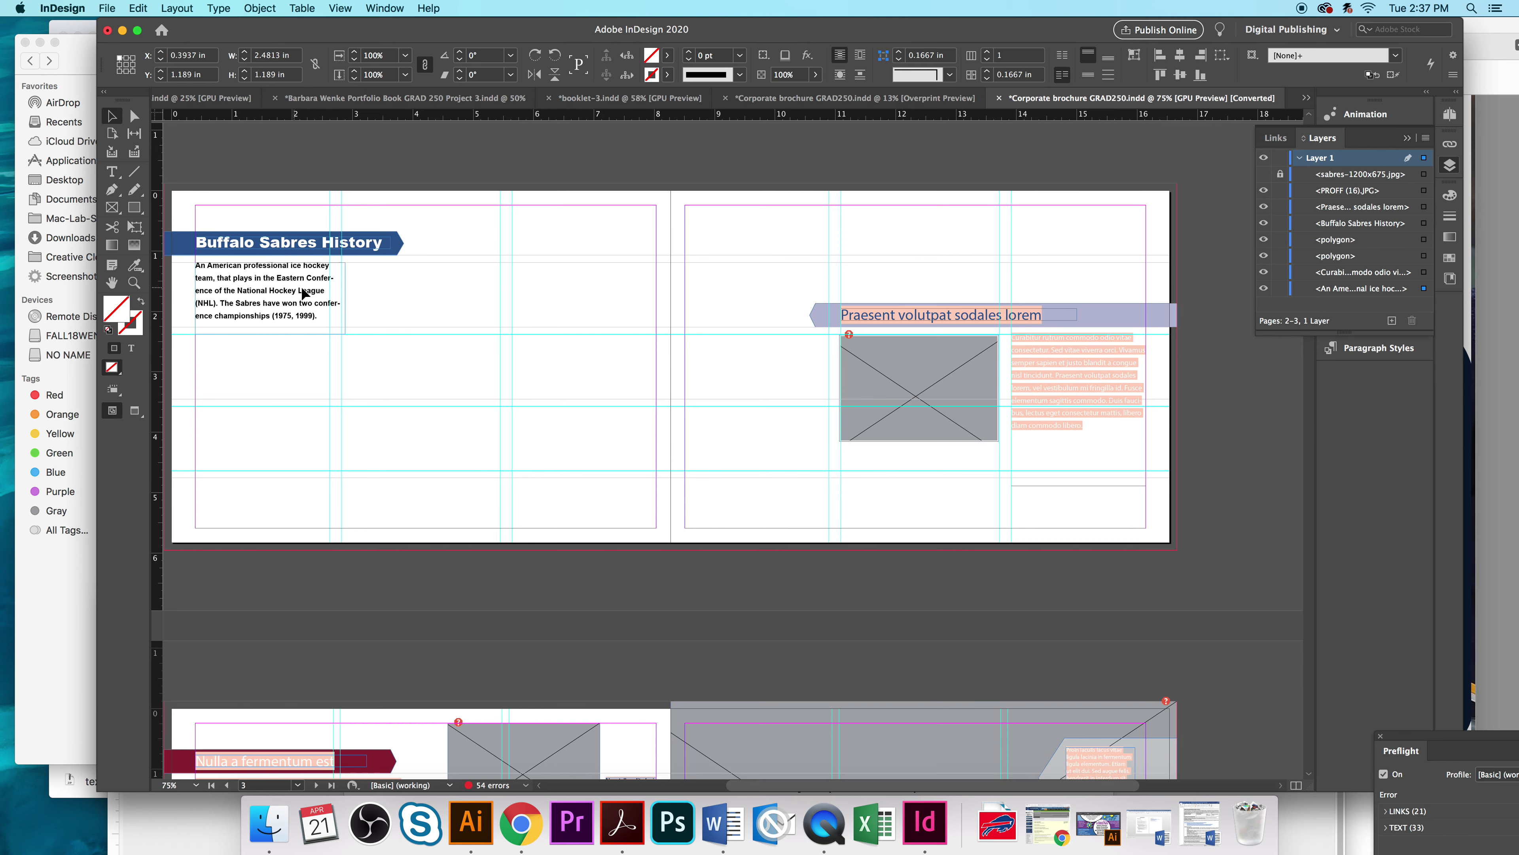
pyautogui.moveTo(296, 293); pyautogui.dragTo(303, 292)
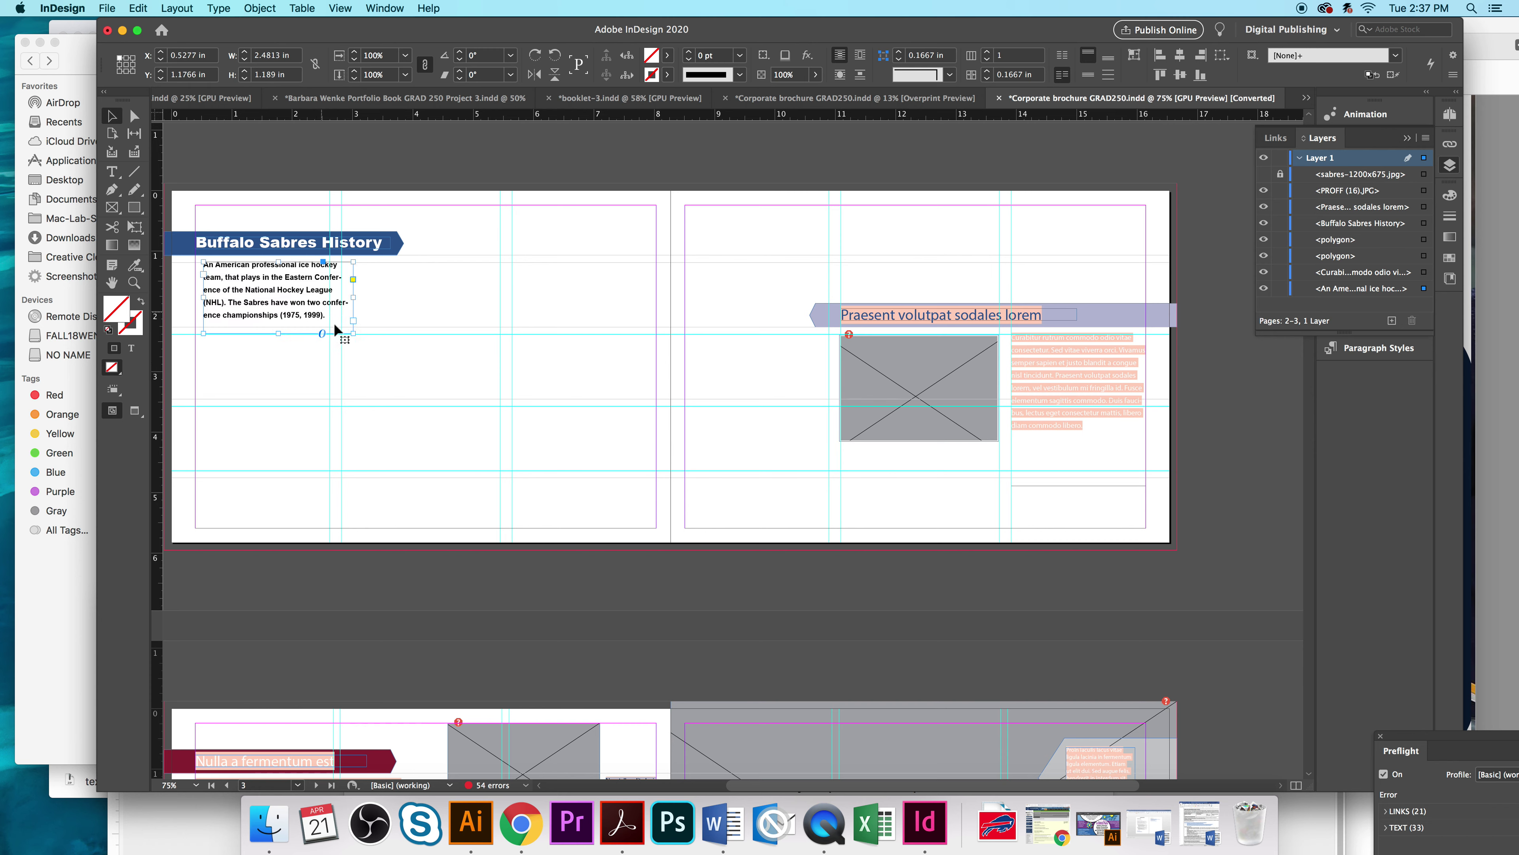
# Step: Draw a rectangle on the left page and fill it with the dark blue theme colour
pyautogui.click(134, 209)
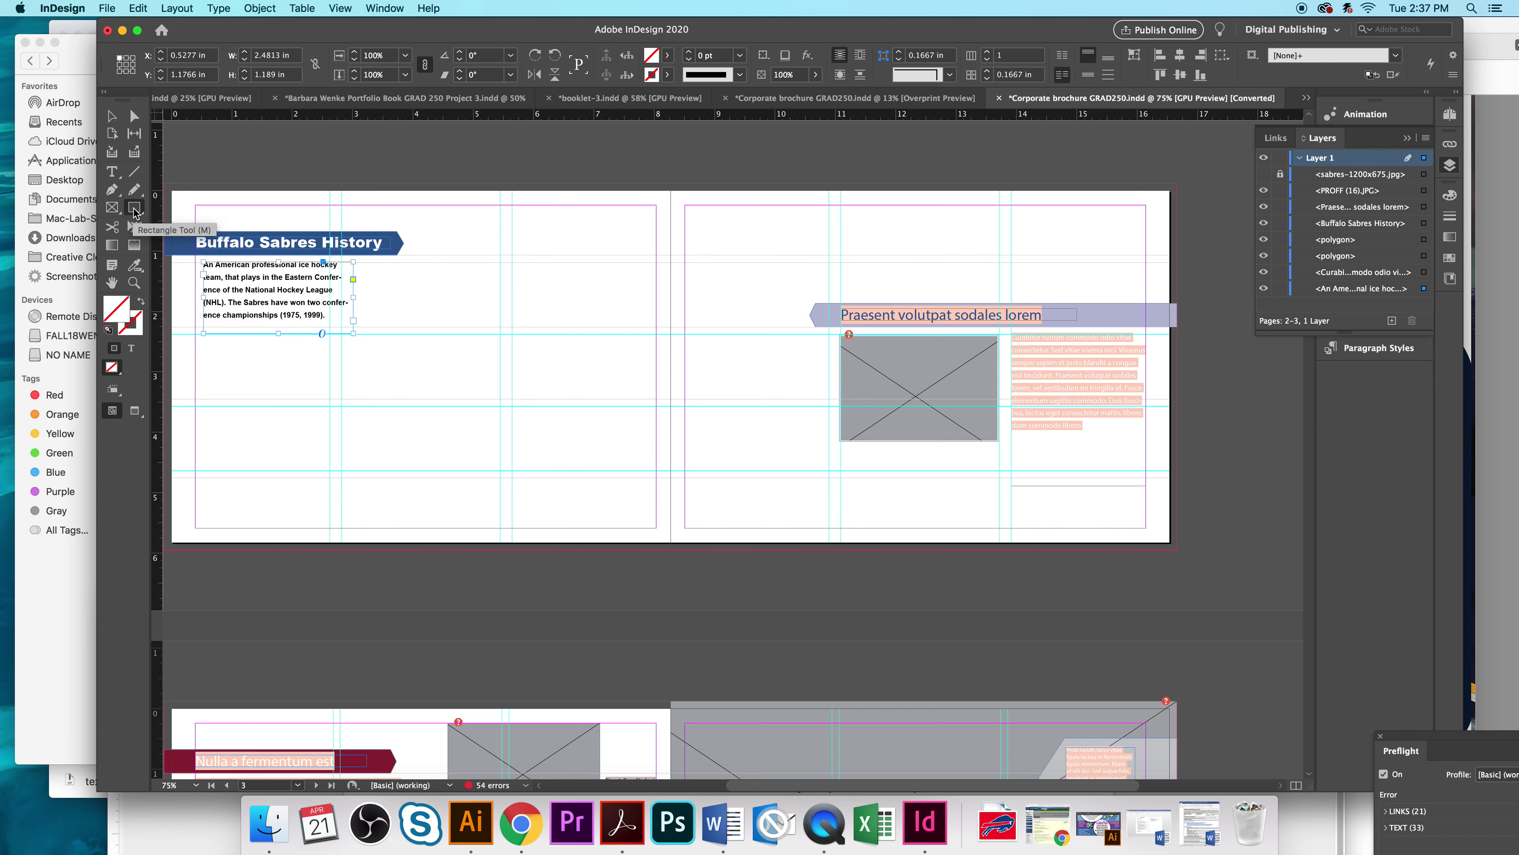
pyautogui.moveTo(134, 210); pyautogui.dragTo(177, 223)
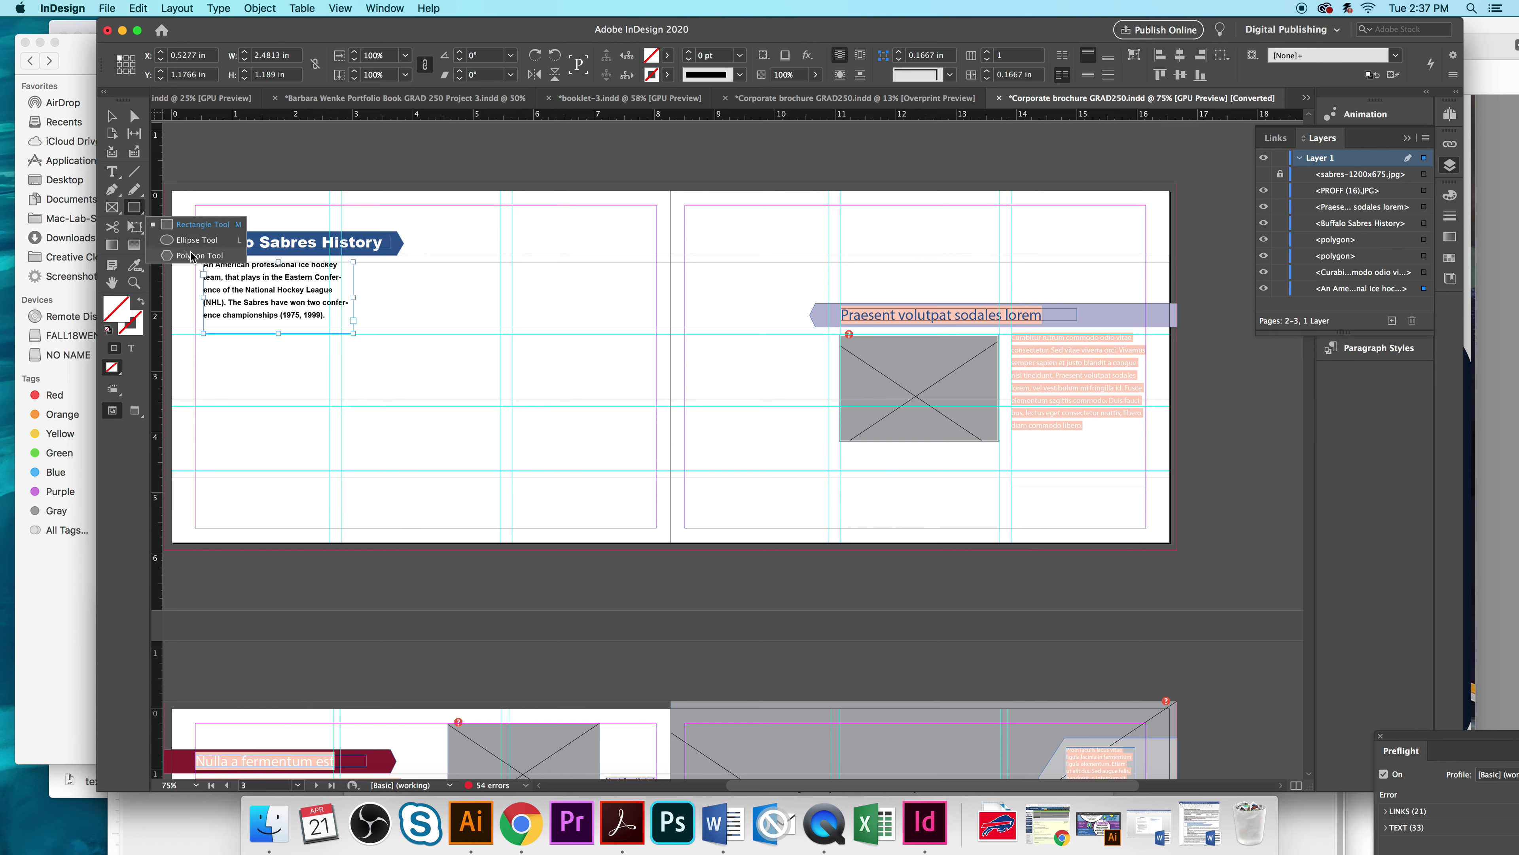
pyautogui.click(193, 224)
pyautogui.moveTo(427, 287); pyautogui.dragTo(597, 370)
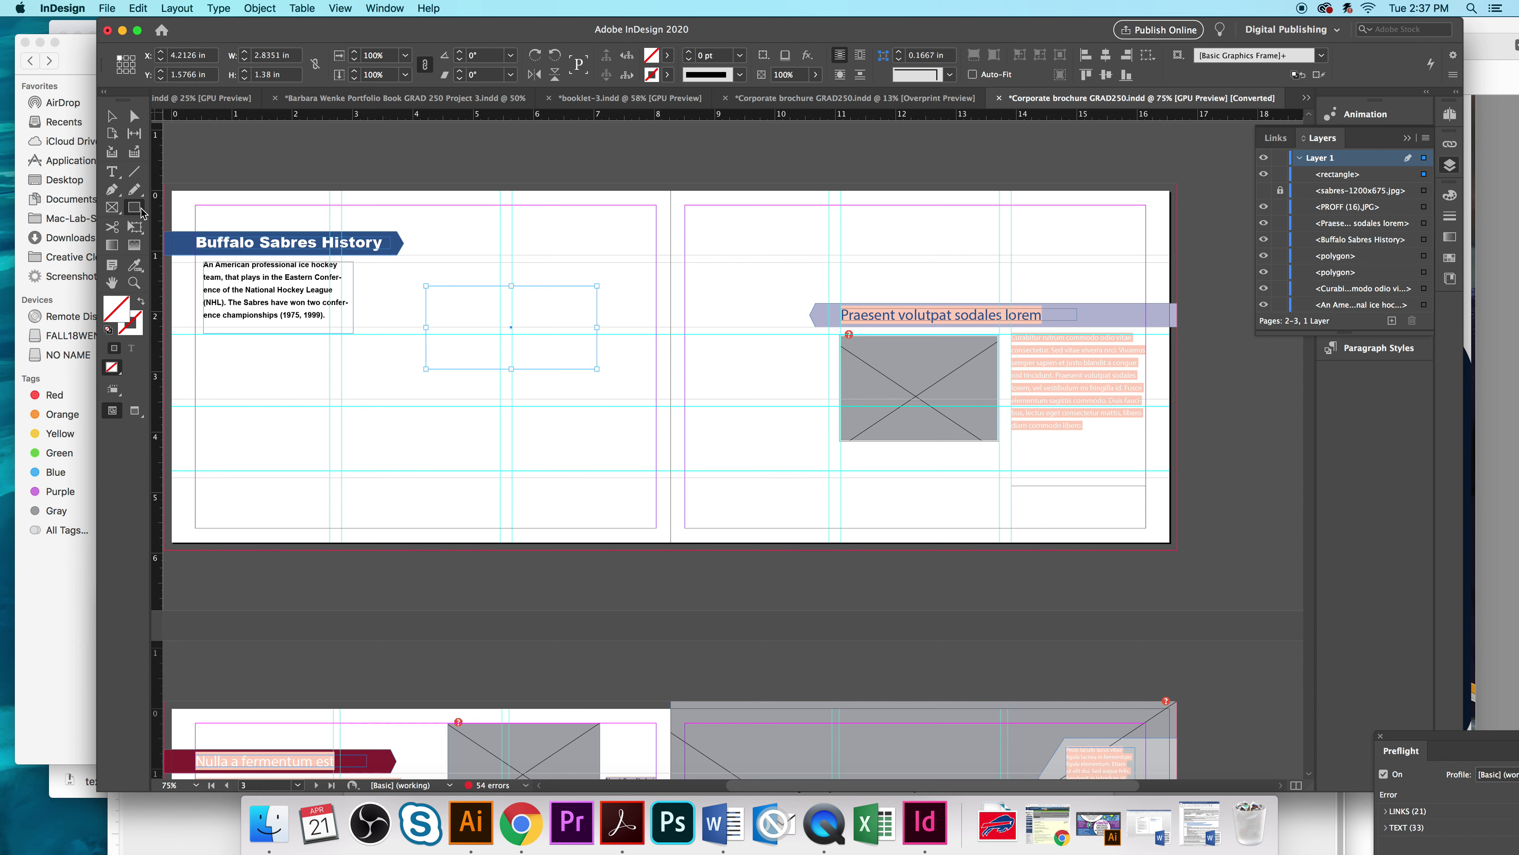
pyautogui.click(134, 266)
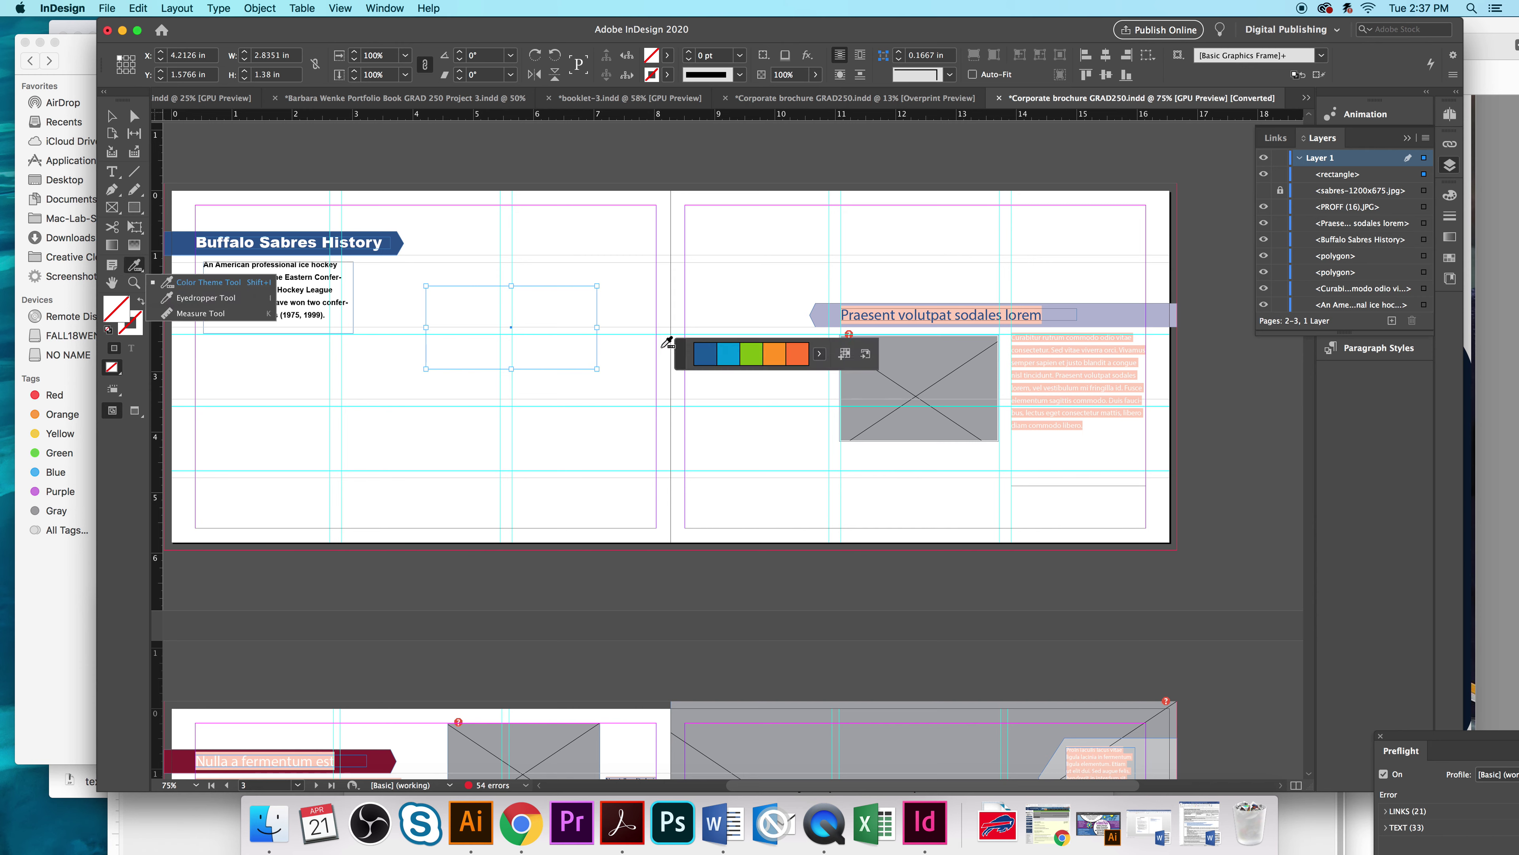
pyautogui.click(705, 354)
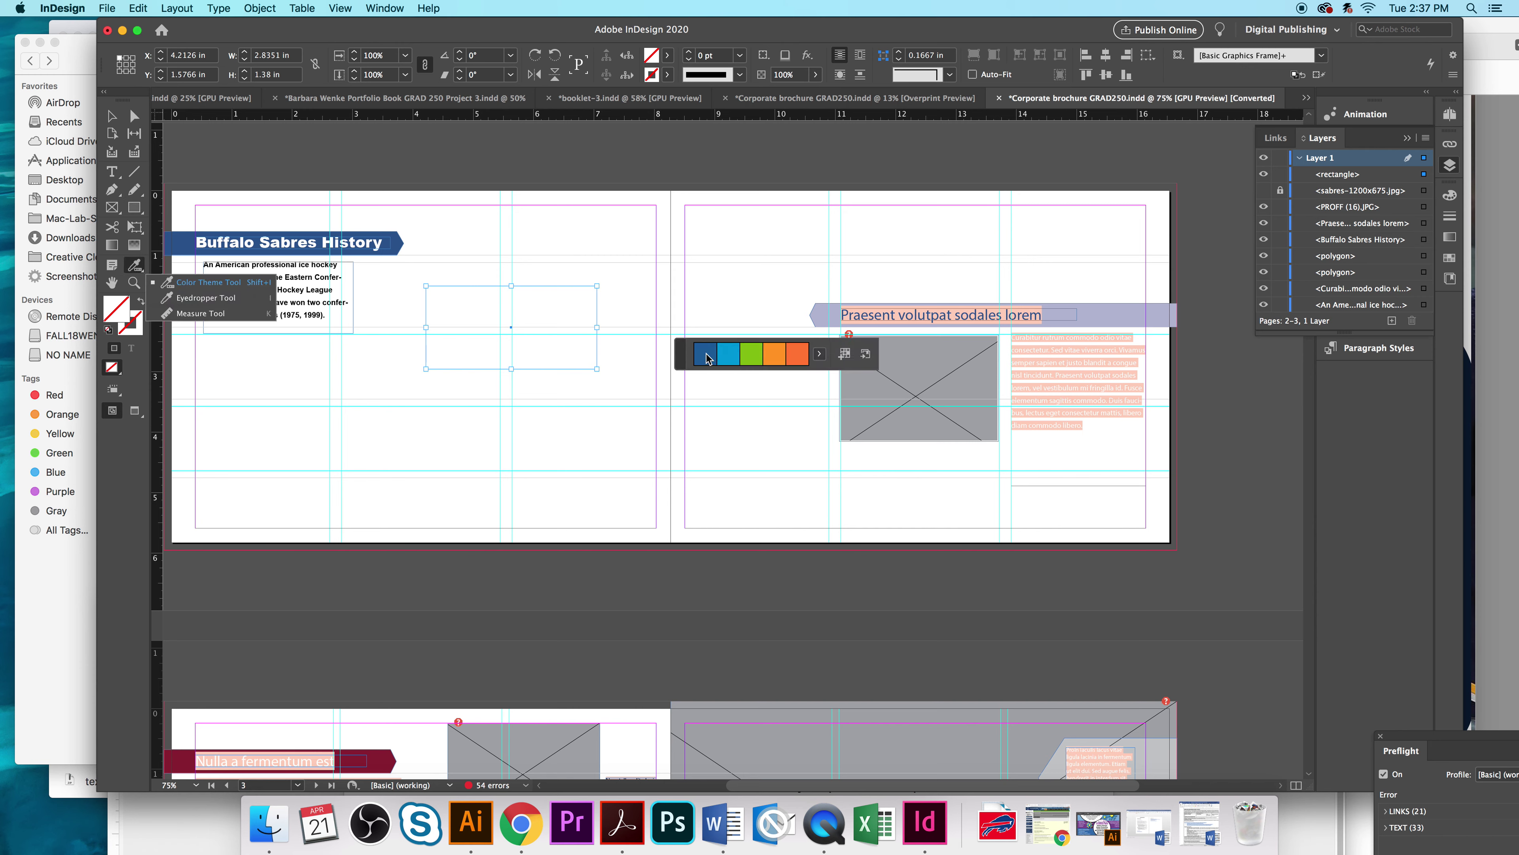
pyautogui.click(443, 299)
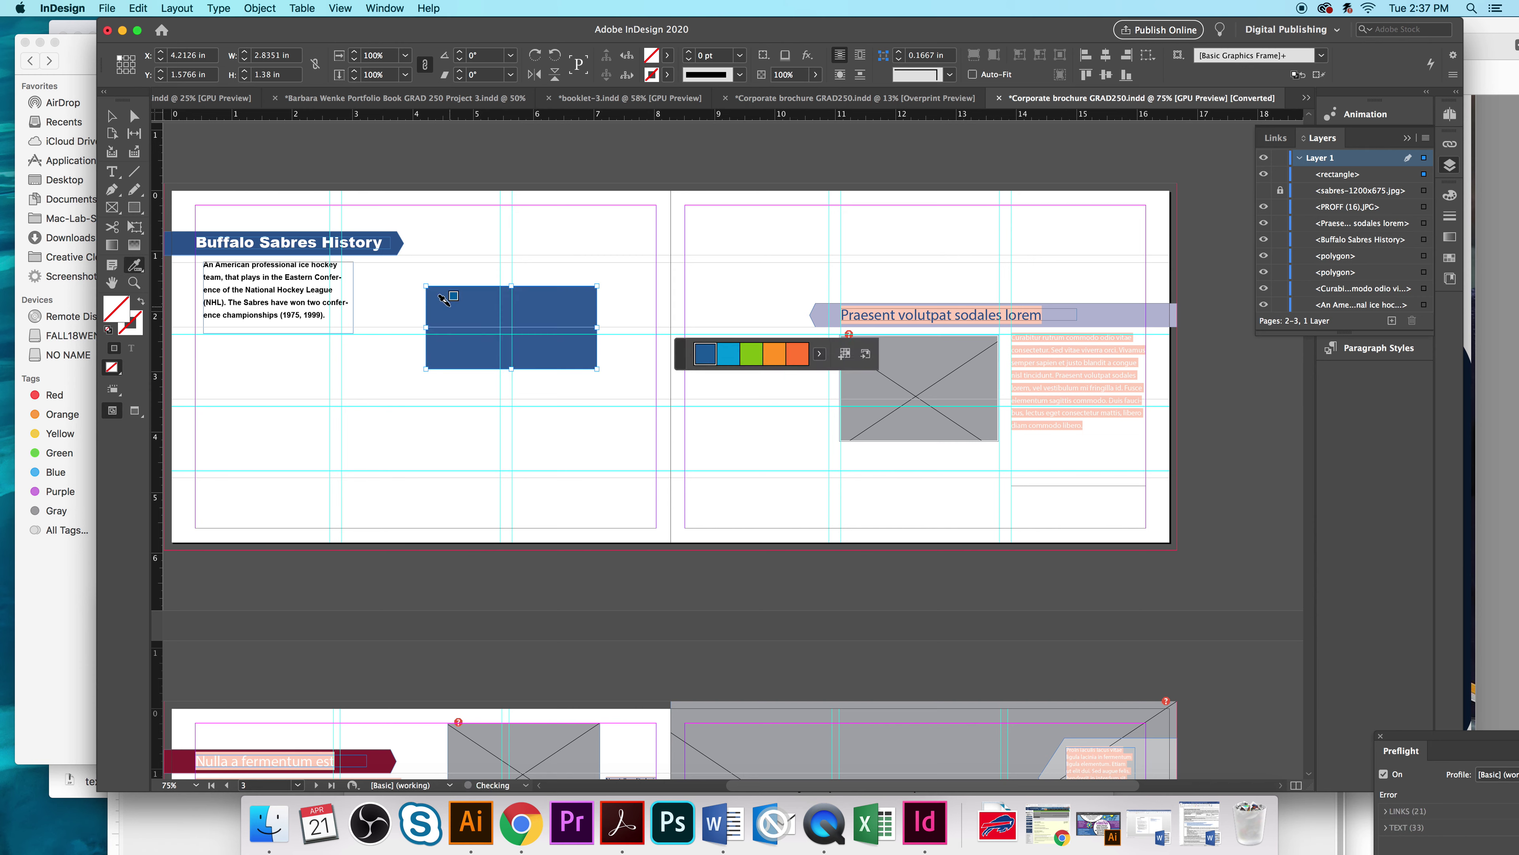
# Step: Place the blue rectangle mid-page and stack the body text frame on top of it
pyautogui.click(112, 116)
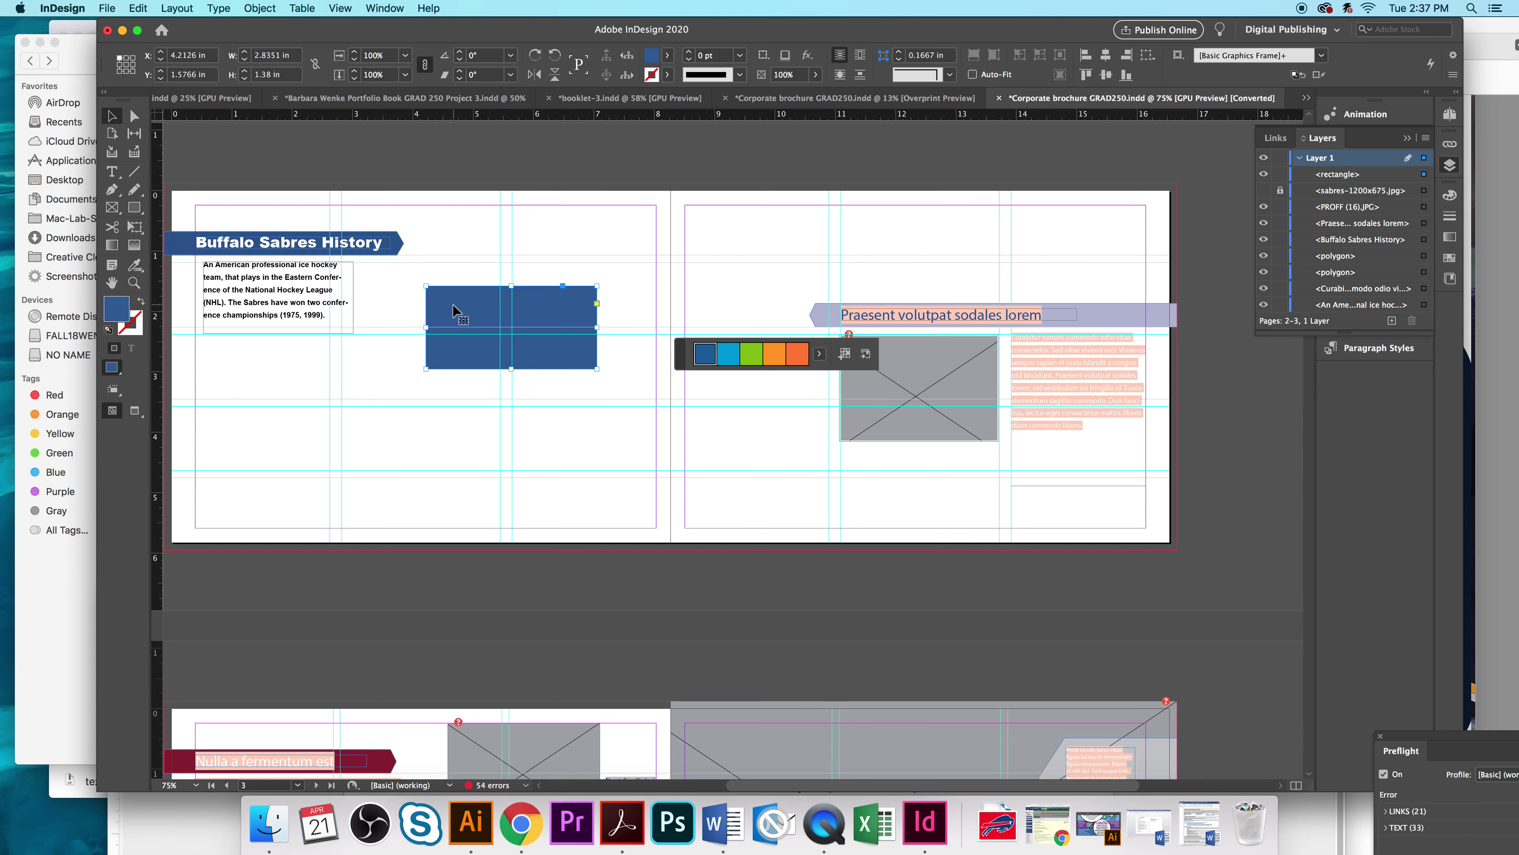
pyautogui.moveTo(457, 311); pyautogui.dragTo(222, 276)
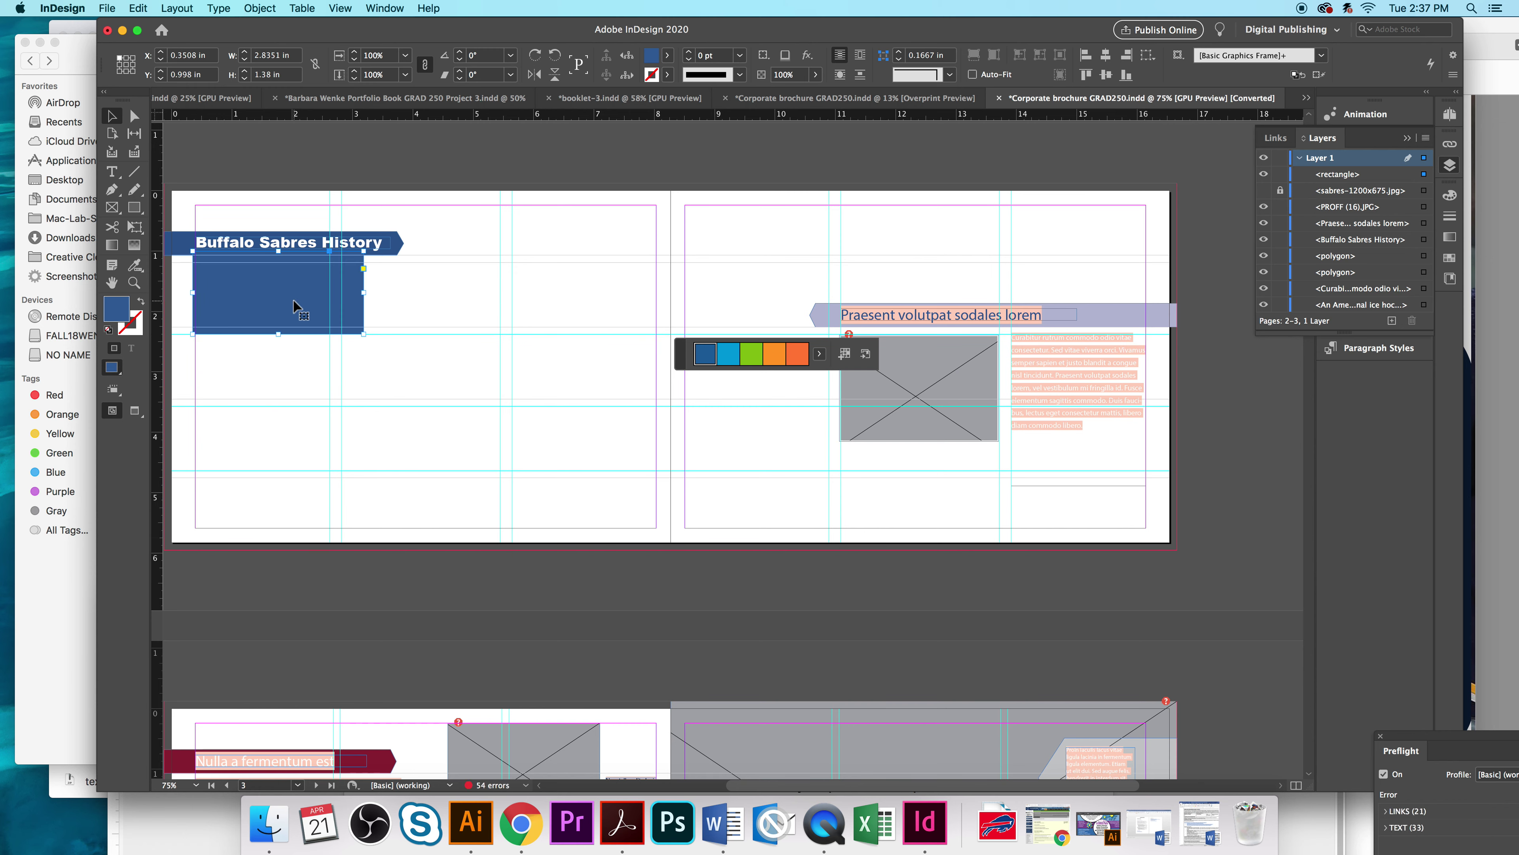
pyautogui.moveTo(299, 308); pyautogui.dragTo(596, 342)
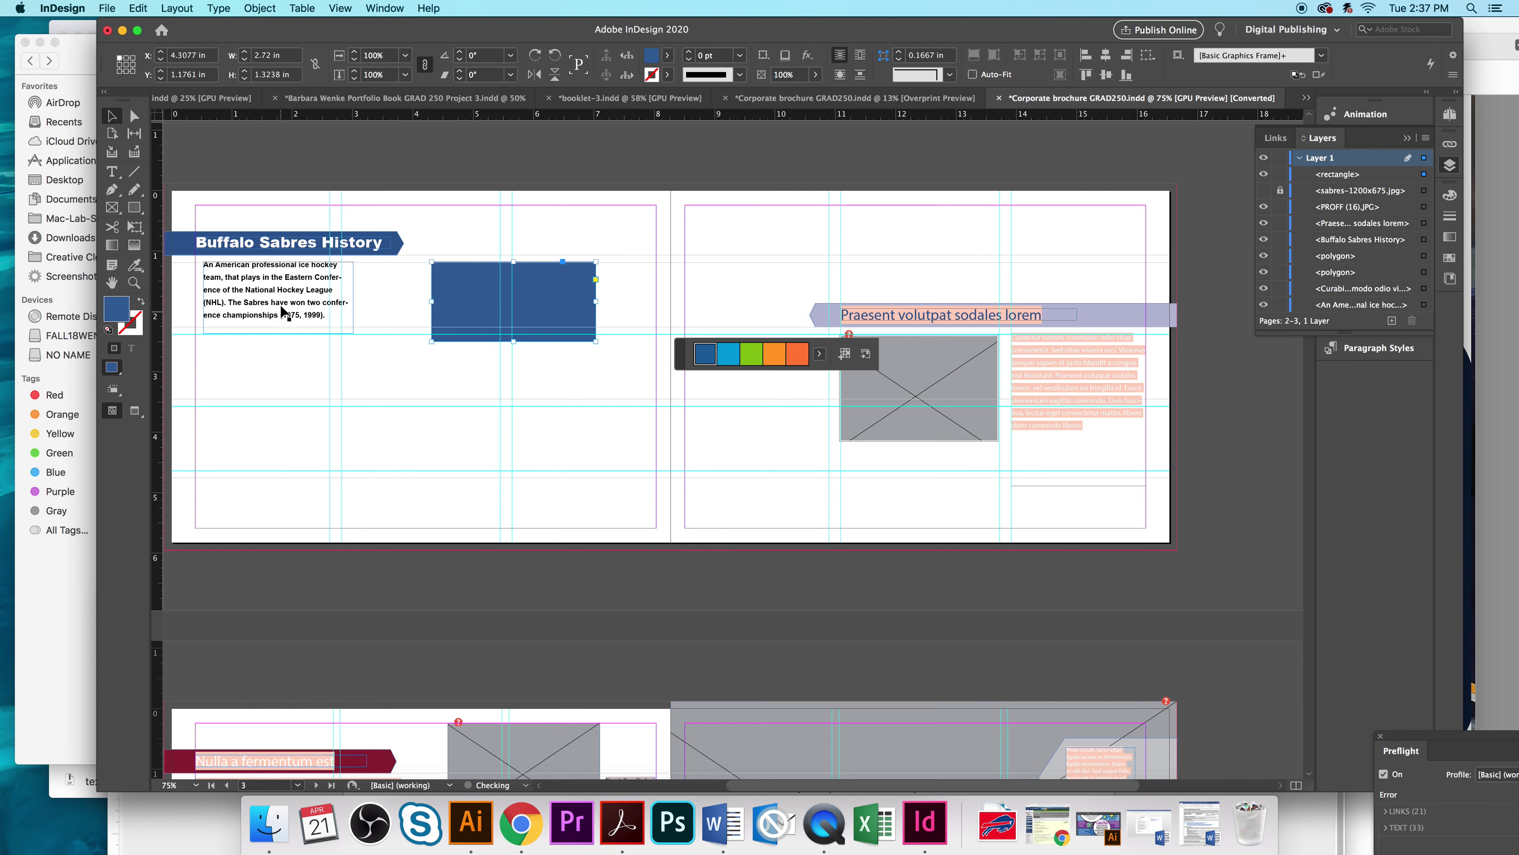
pyautogui.click(468, 310)
pyautogui.moveTo(469, 311); pyautogui.dragTo(512, 307)
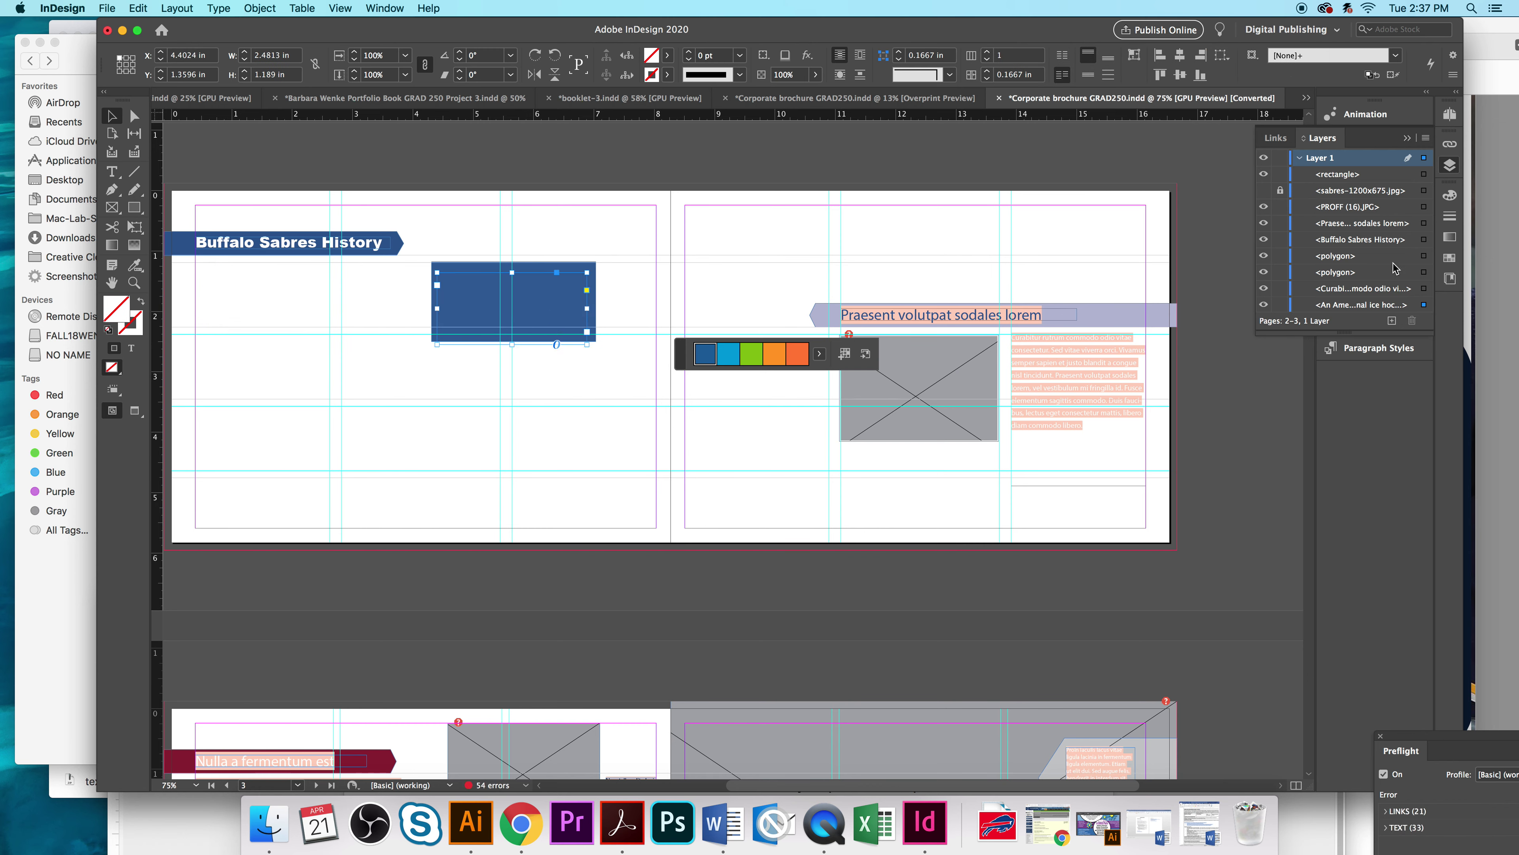
pyautogui.moveTo(1370, 306); pyautogui.dragTo(1349, 168)
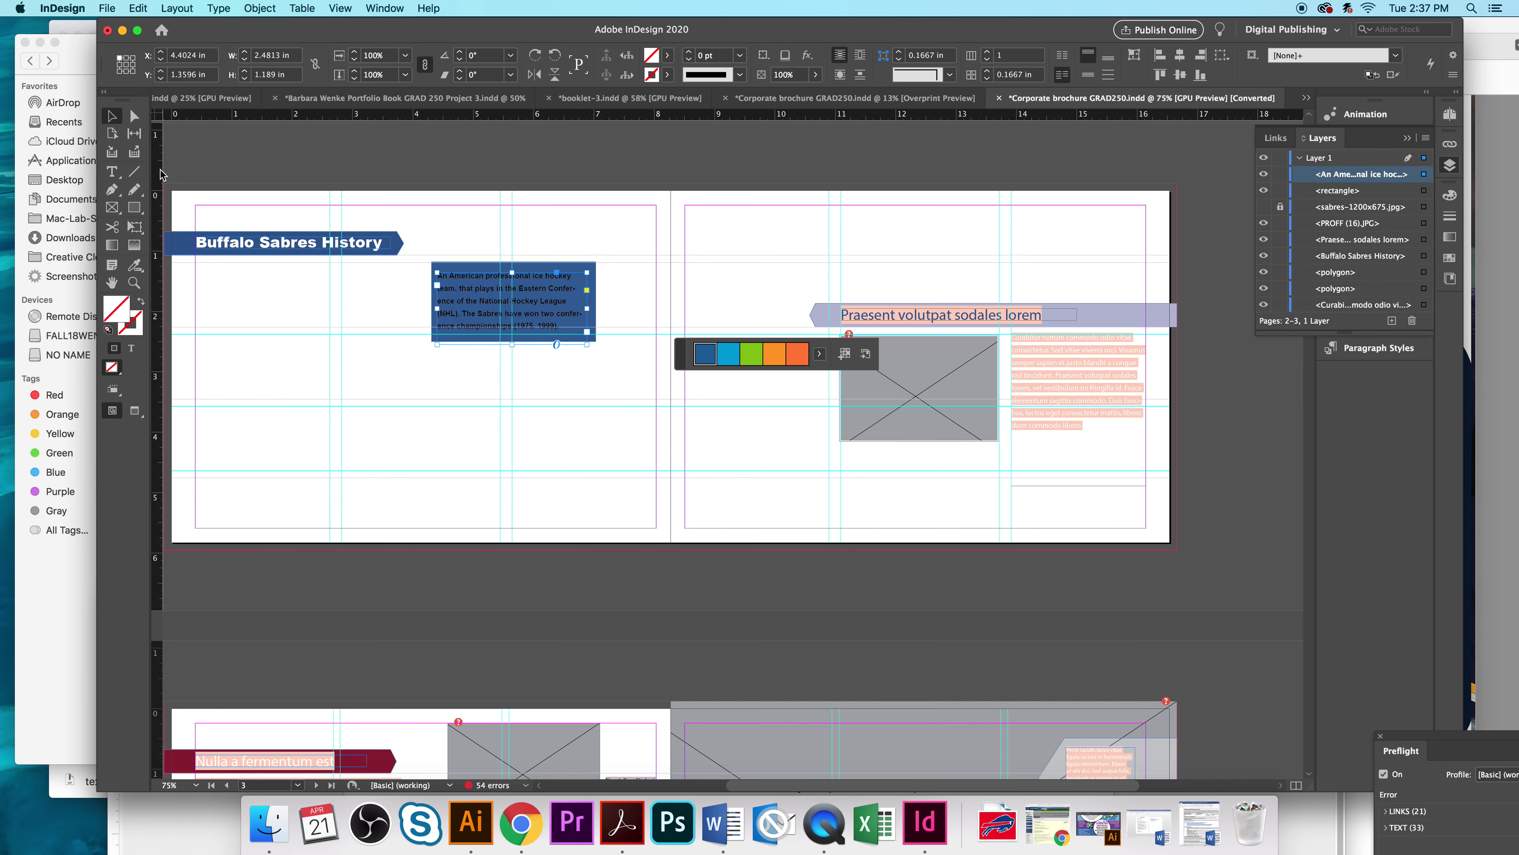
# Step: Set the Sabres history paragraph's text colour to Paper white
pyautogui.click(112, 173)
pyautogui.moveTo(439, 277); pyautogui.dragTo(568, 335)
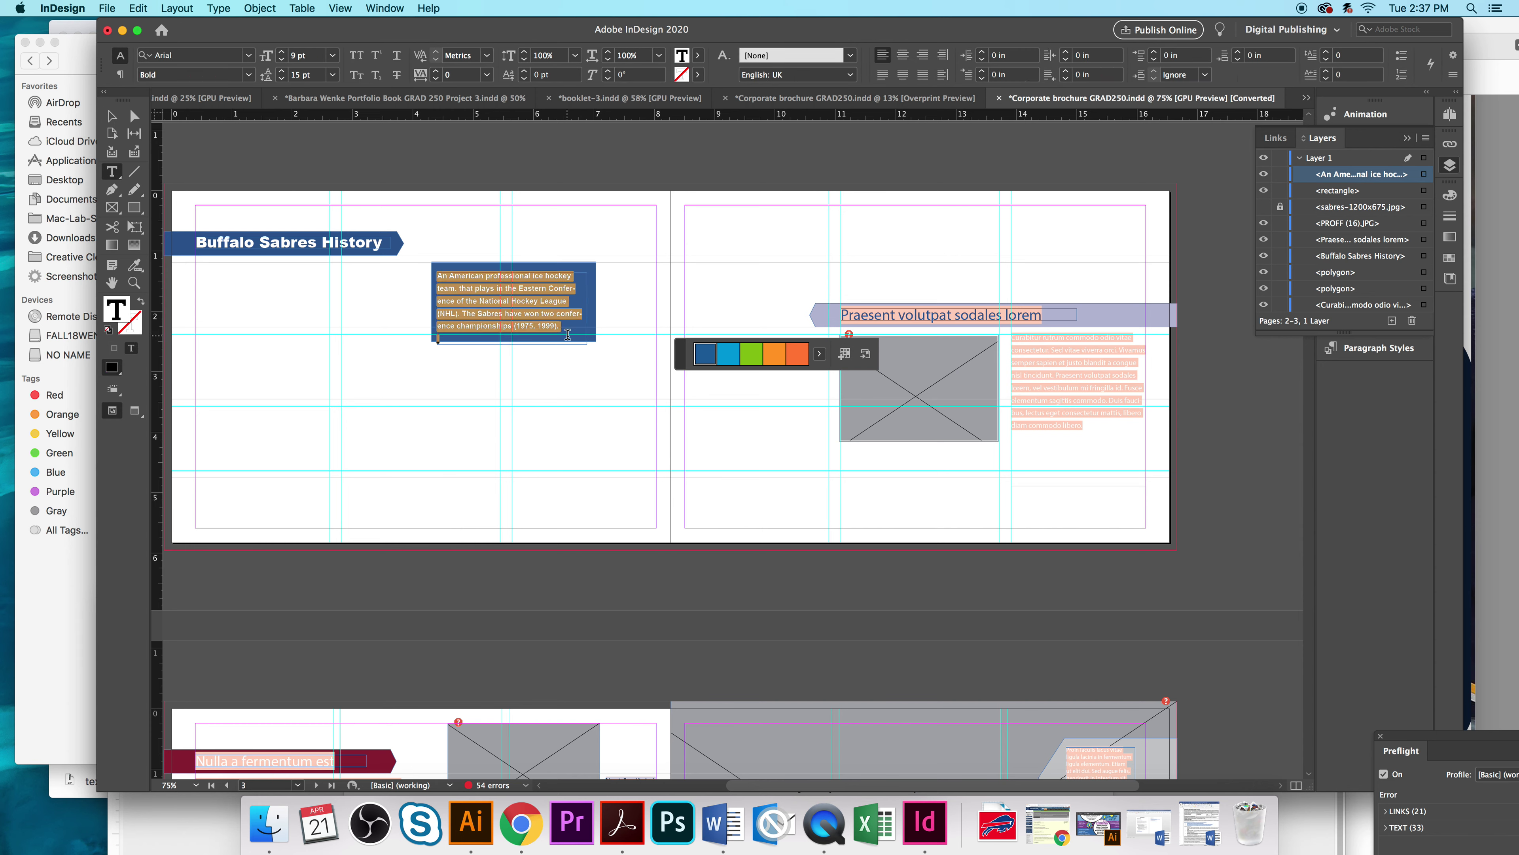
pyautogui.click(699, 56)
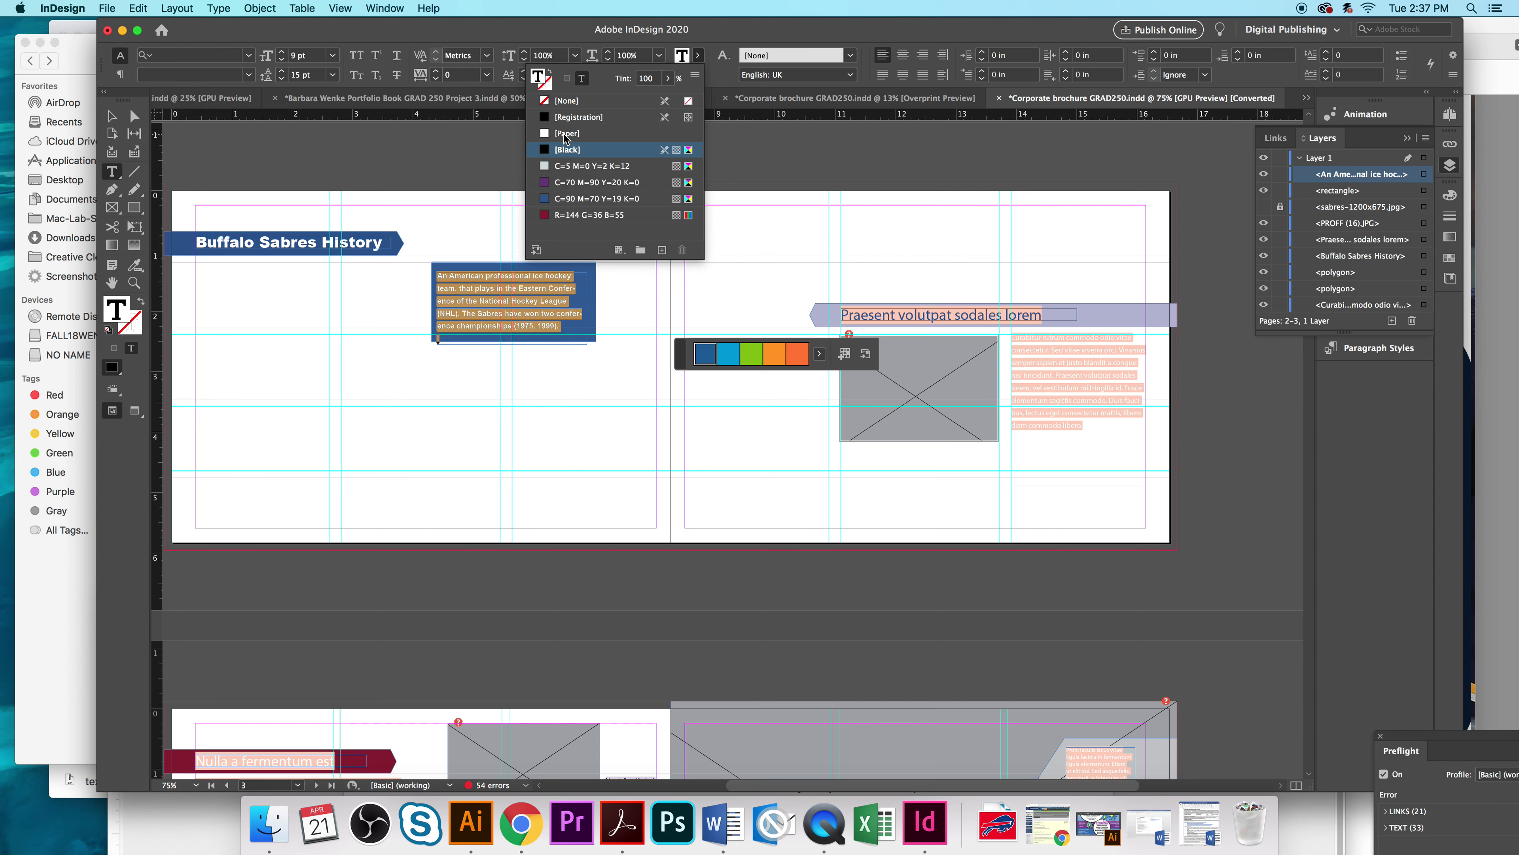
pyautogui.click(566, 137)
pyautogui.click(112, 116)
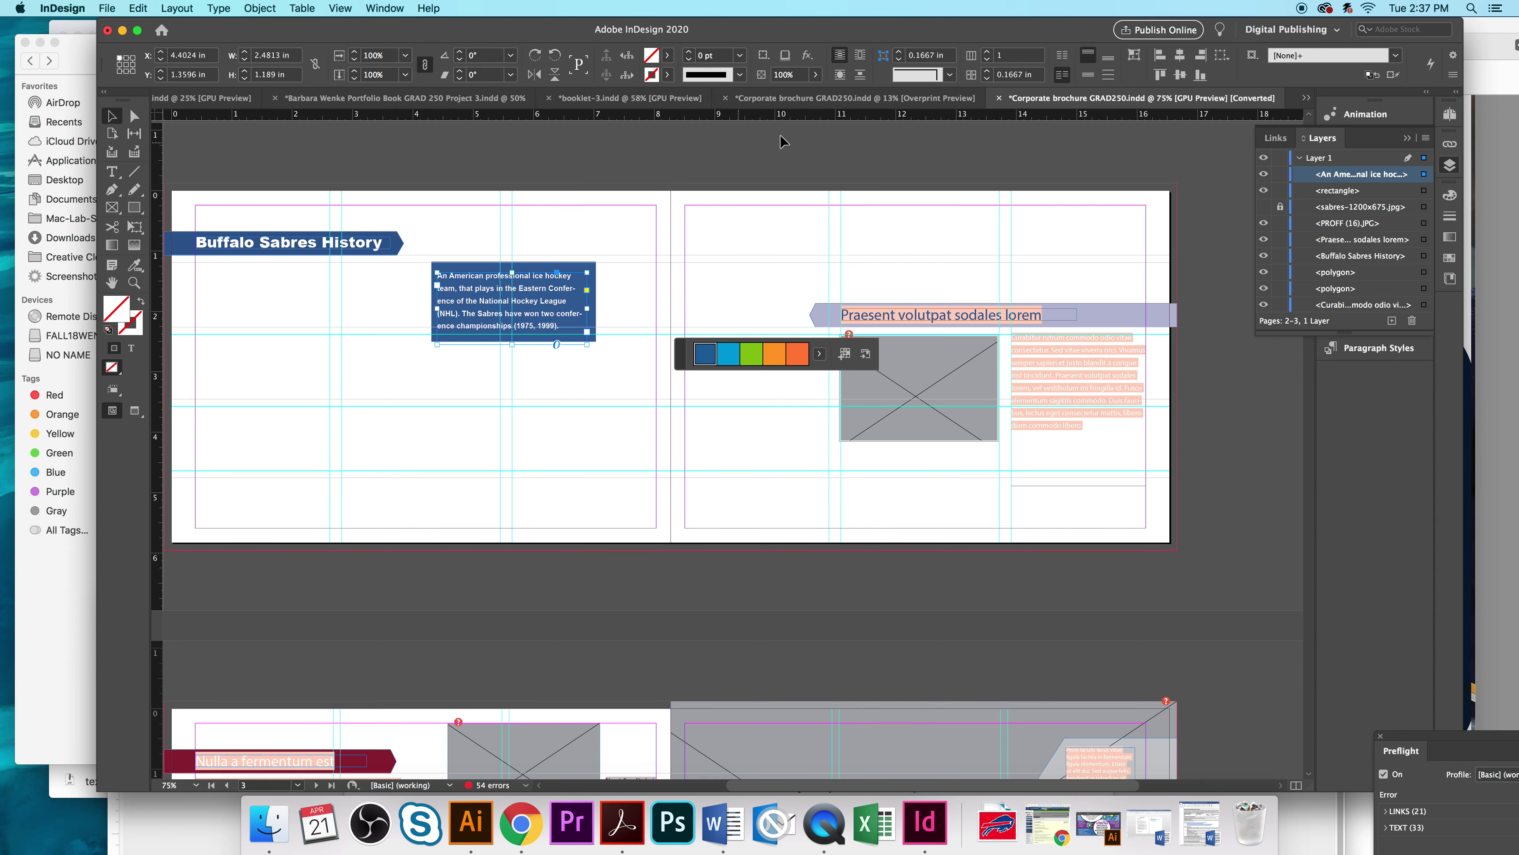
# Step: Zoom in on the finished brochure toward the 50 logo and scroll through its spreads
pyautogui.click(841, 99)
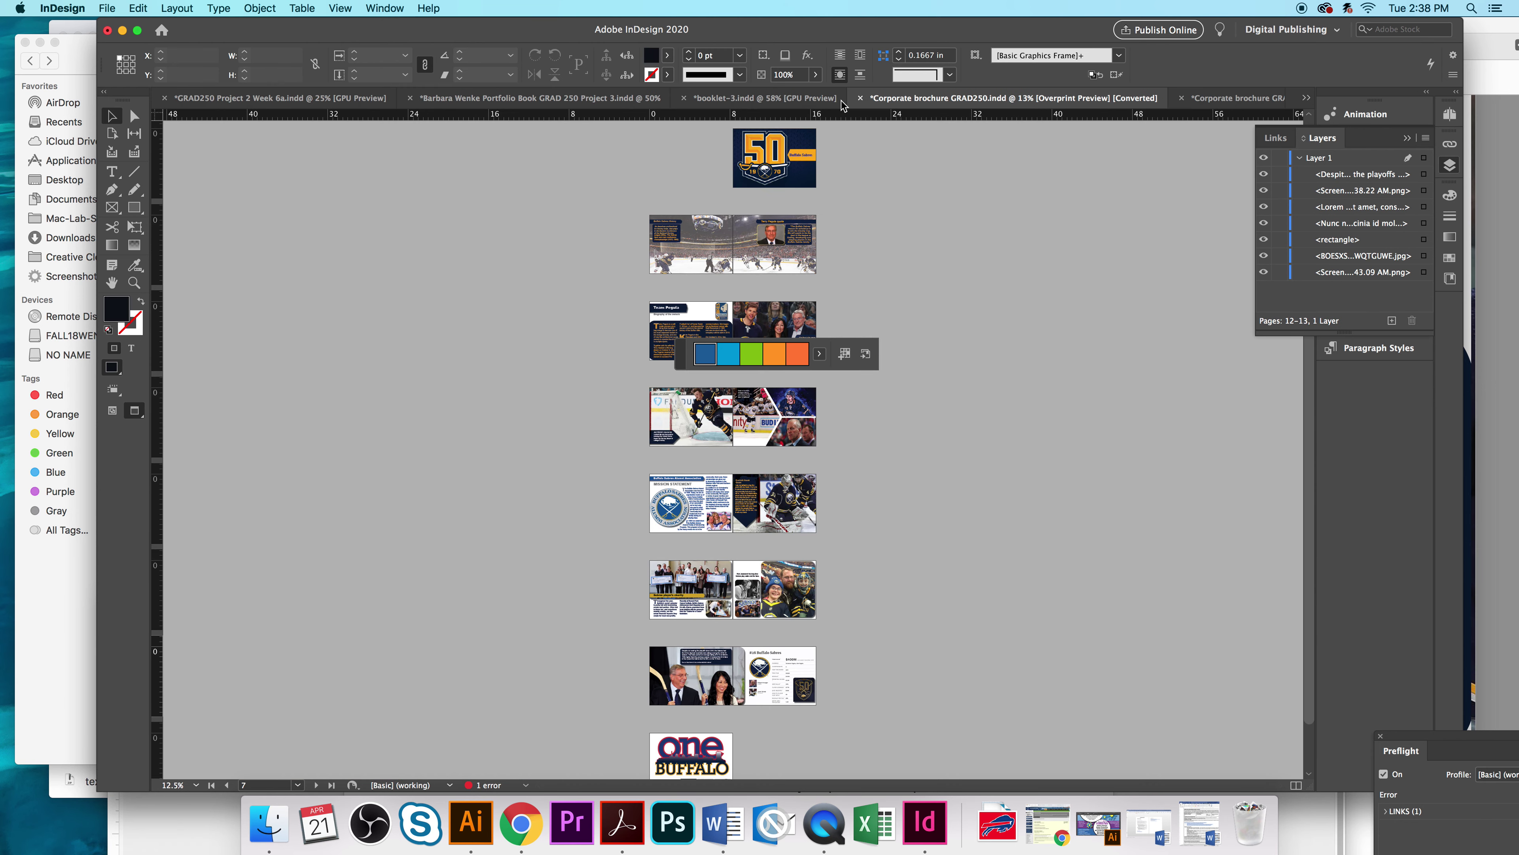
pyautogui.click(135, 281)
pyautogui.click(671, 235)
pyautogui.click(562, 356)
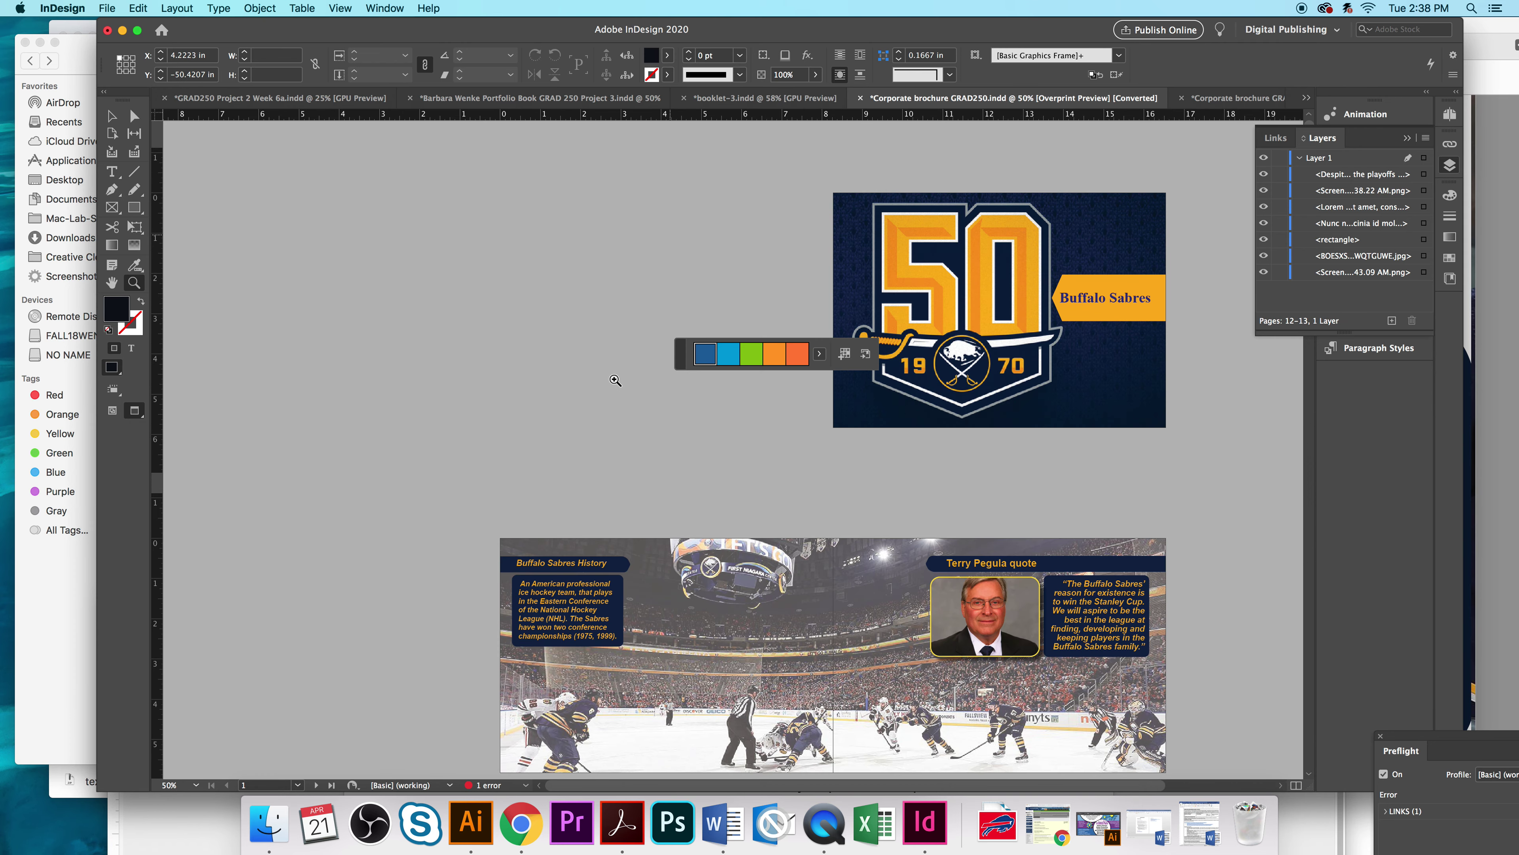
pyautogui.click(598, 419)
pyautogui.scroll(-15, 604, 547)
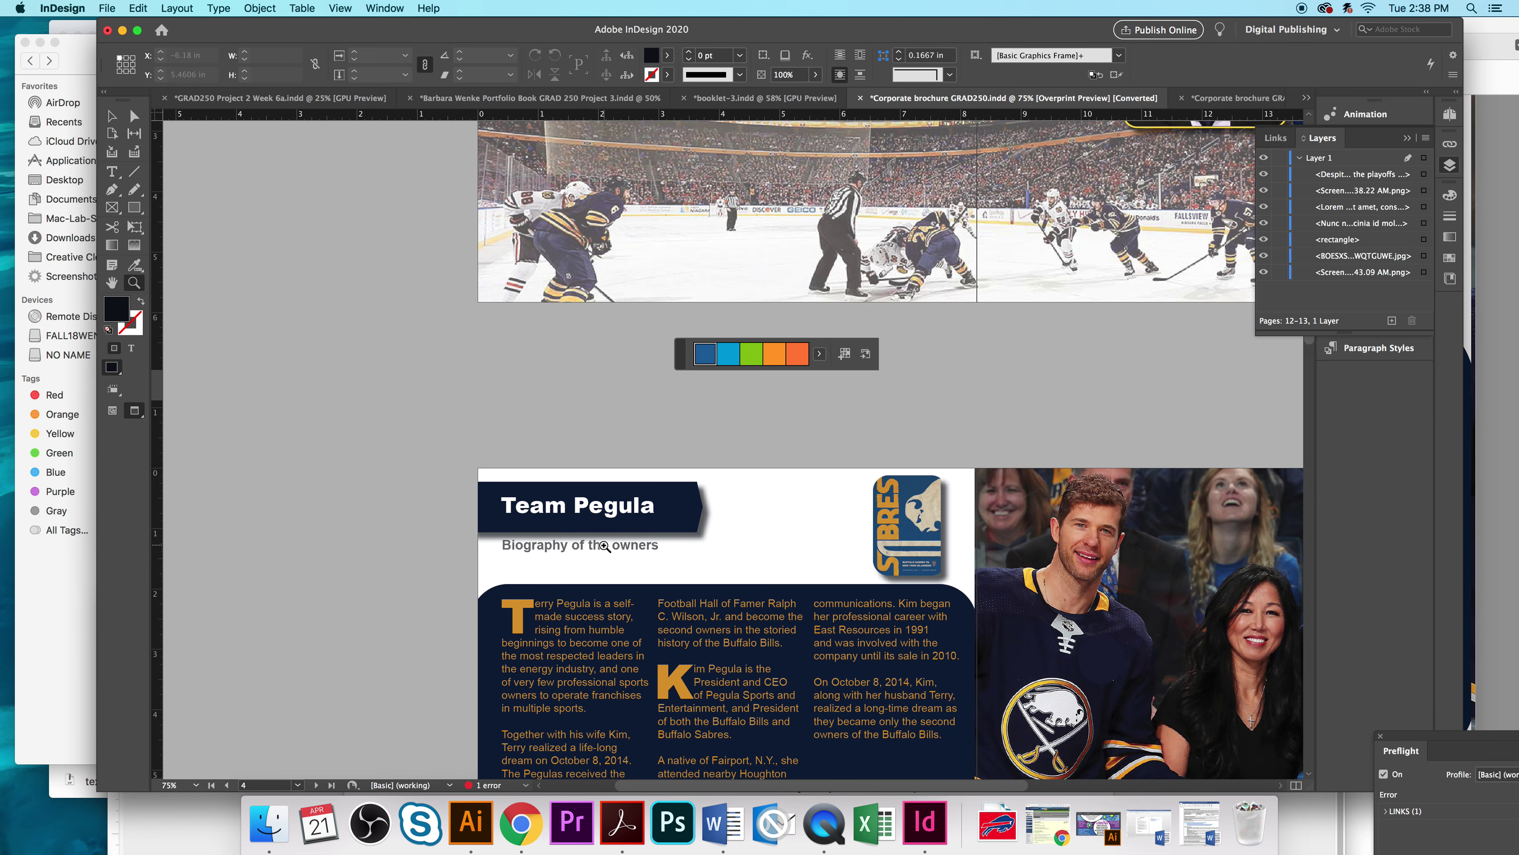
pyautogui.scroll(20, 562, 359)
pyautogui.scroll(-8, 562, 359)
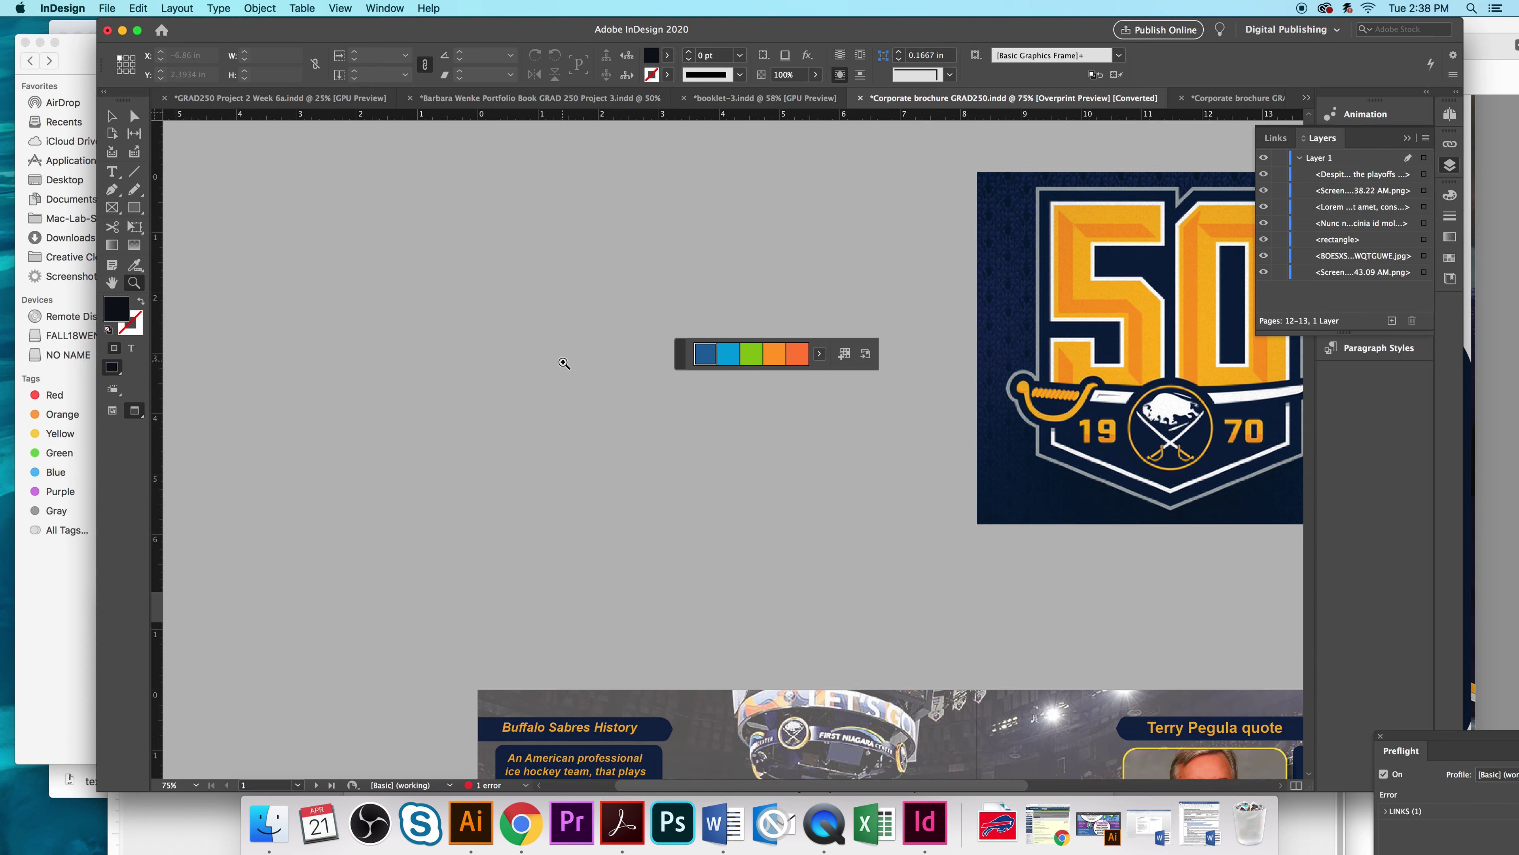
# Step: Select the history paragraph and heading text, then return to the other Corporate brochure document
pyautogui.press('t')
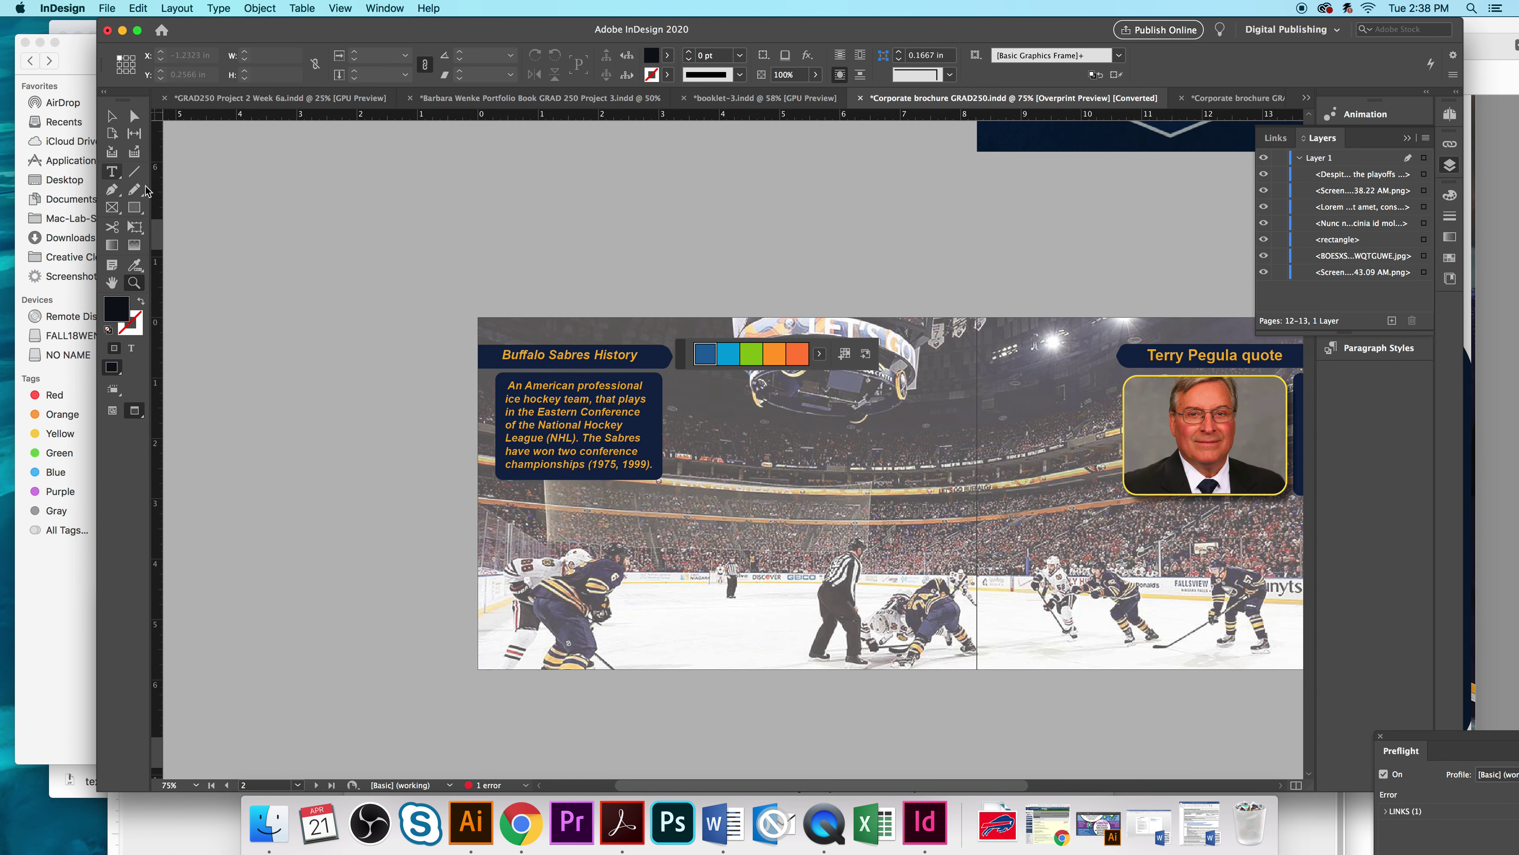
pyautogui.click(509, 386)
pyautogui.moveTo(510, 386); pyautogui.dragTo(617, 439)
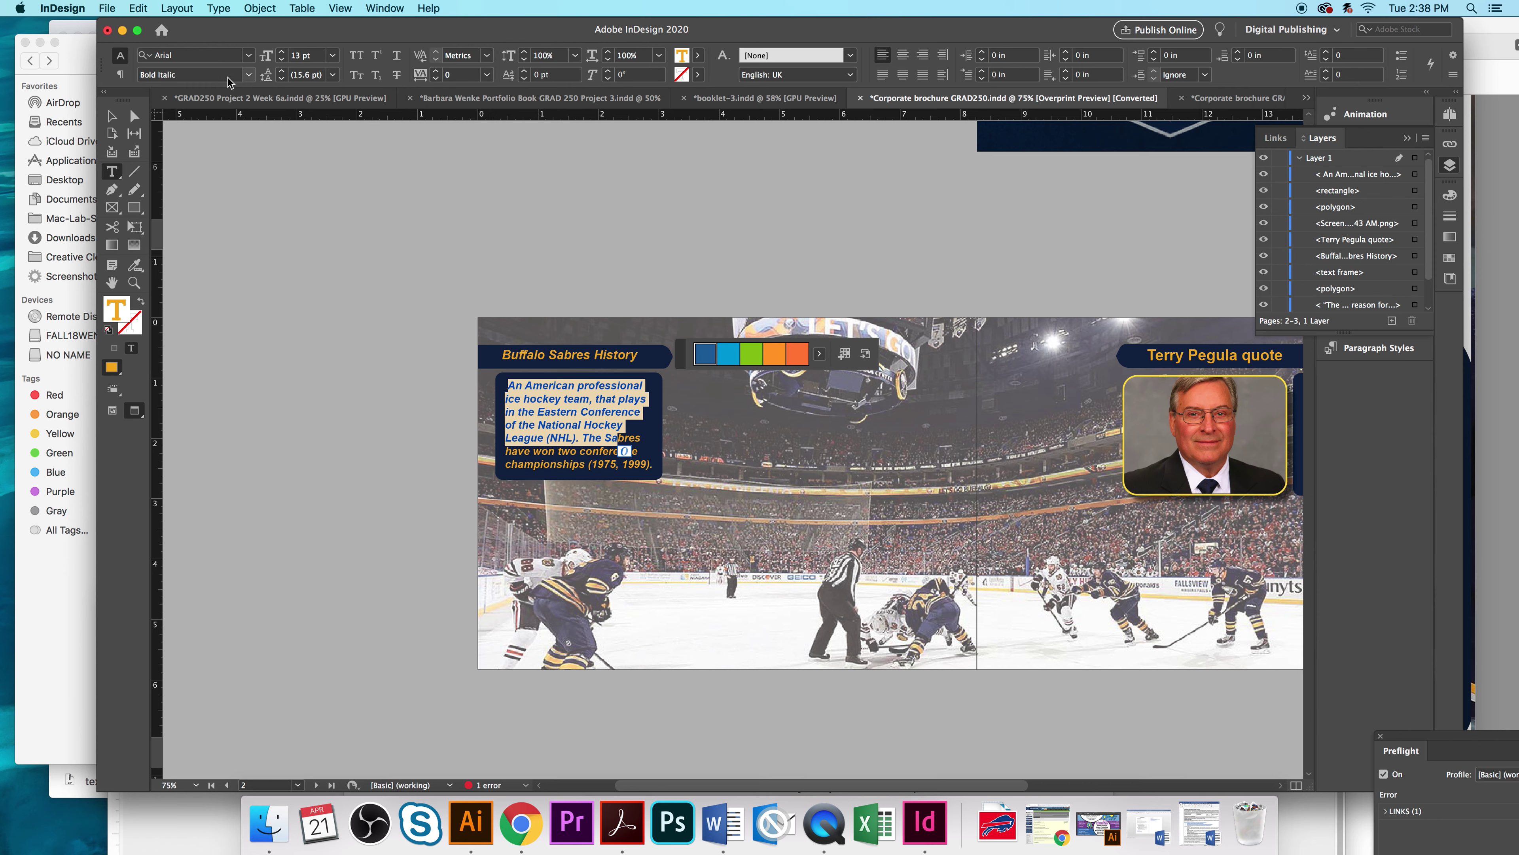
pyautogui.moveTo(503, 354); pyautogui.dragTo(621, 355)
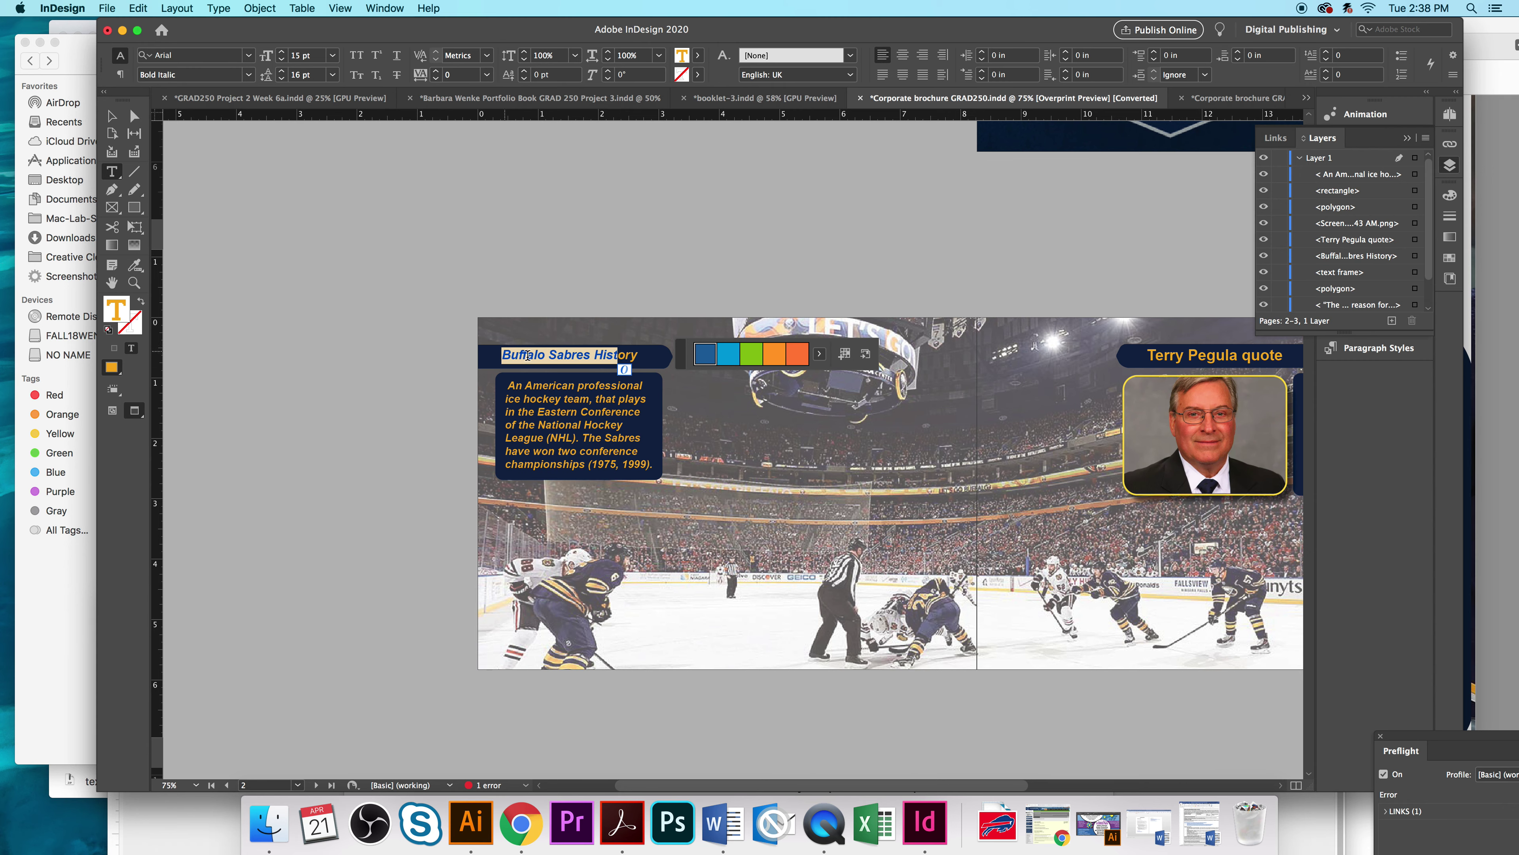
pyautogui.click(1213, 101)
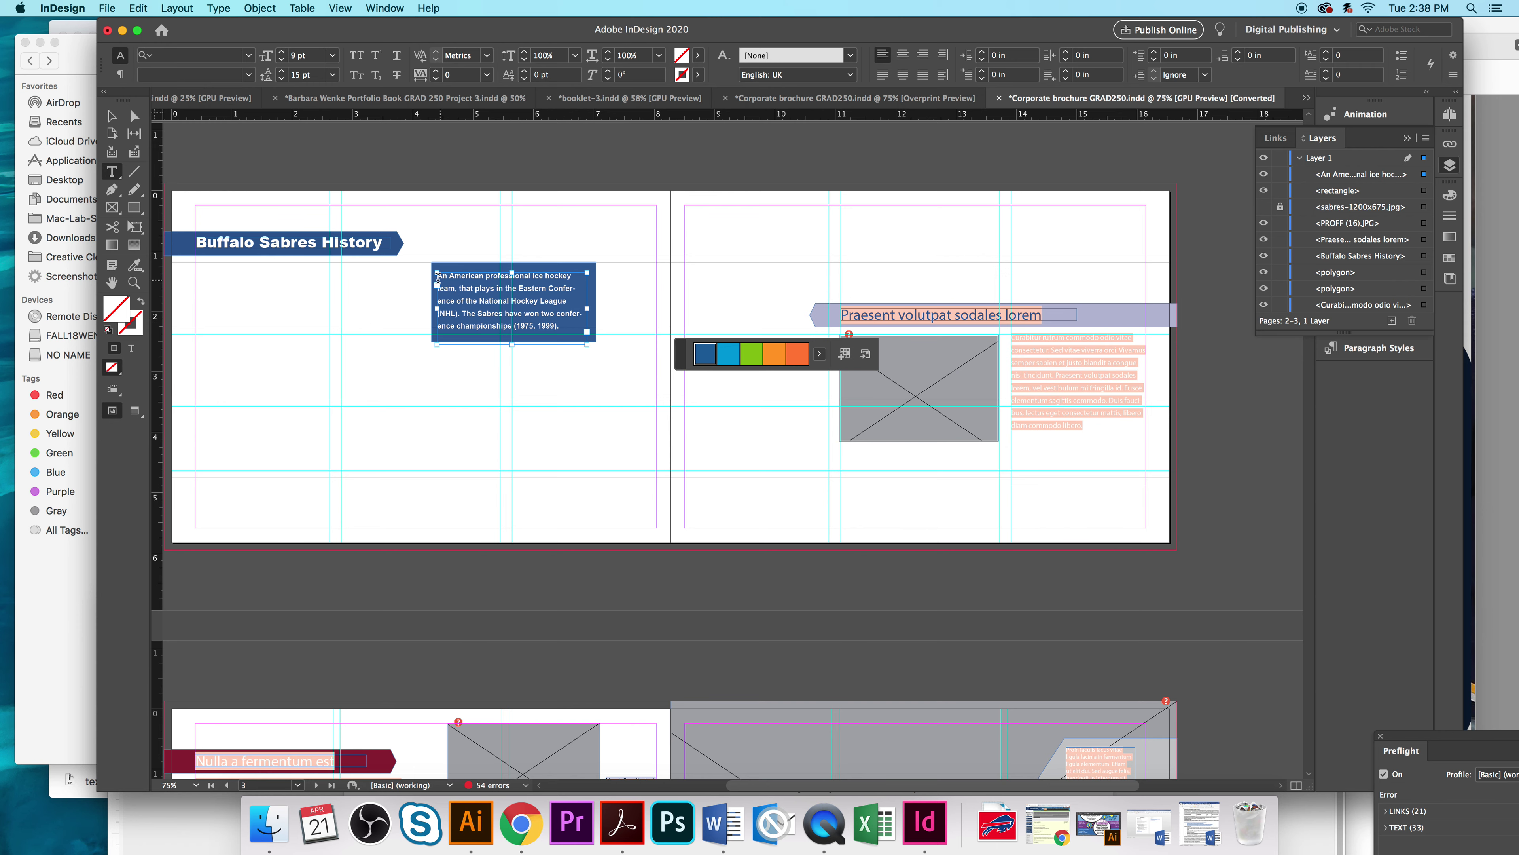
# Step: Set the history paragraph to Arial Bold Italic at 12 pt
pyautogui.moveTo(437, 277); pyautogui.dragTo(562, 327)
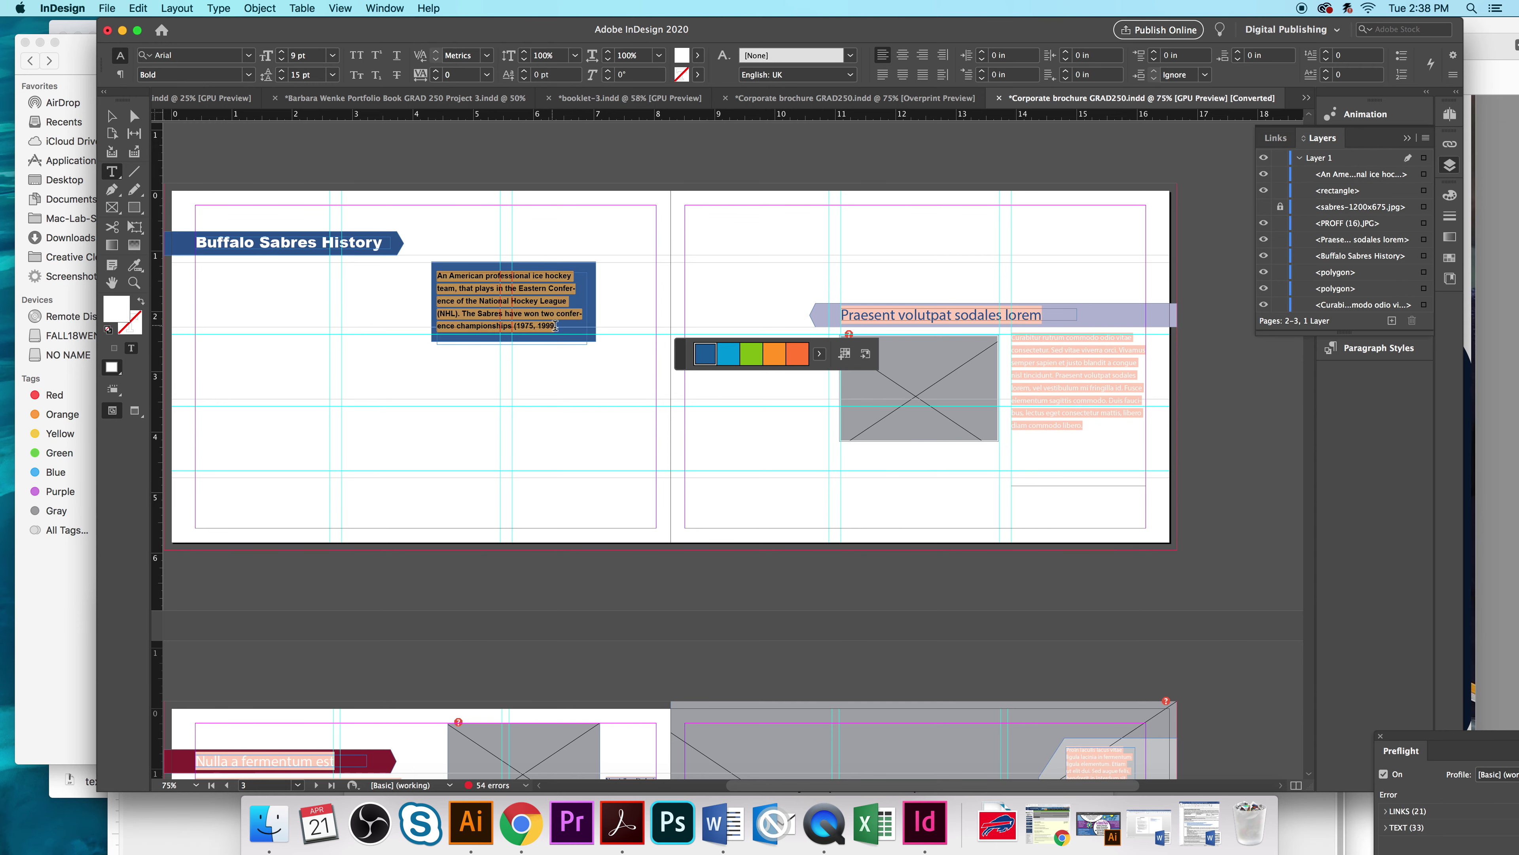
pyautogui.click(248, 56)
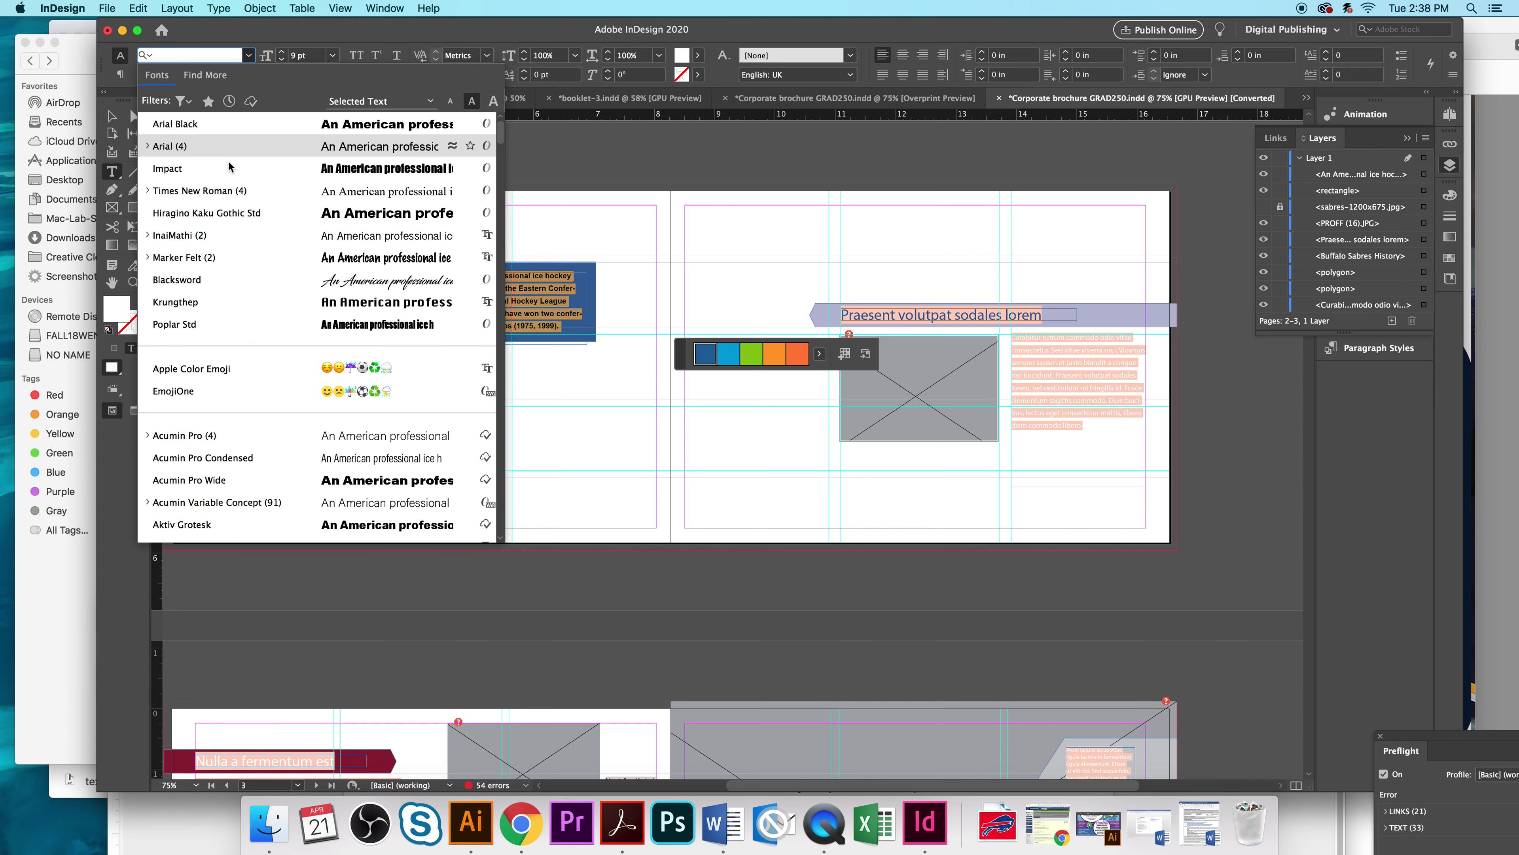
pyautogui.click(205, 55)
pyautogui.press('BackSpace')
pyautogui.write('arial bo')
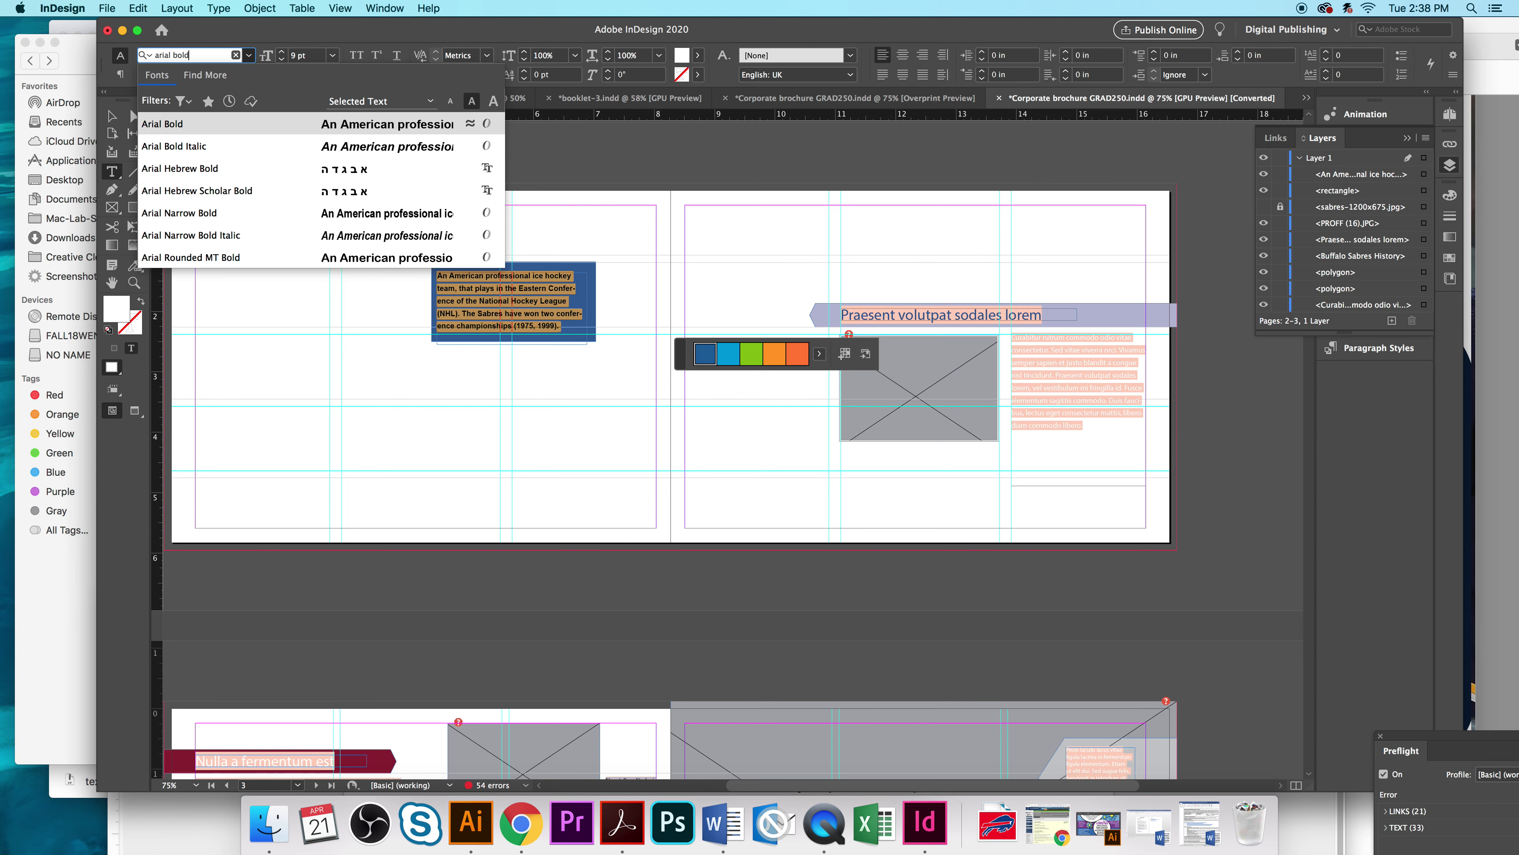
pyautogui.write('ld')
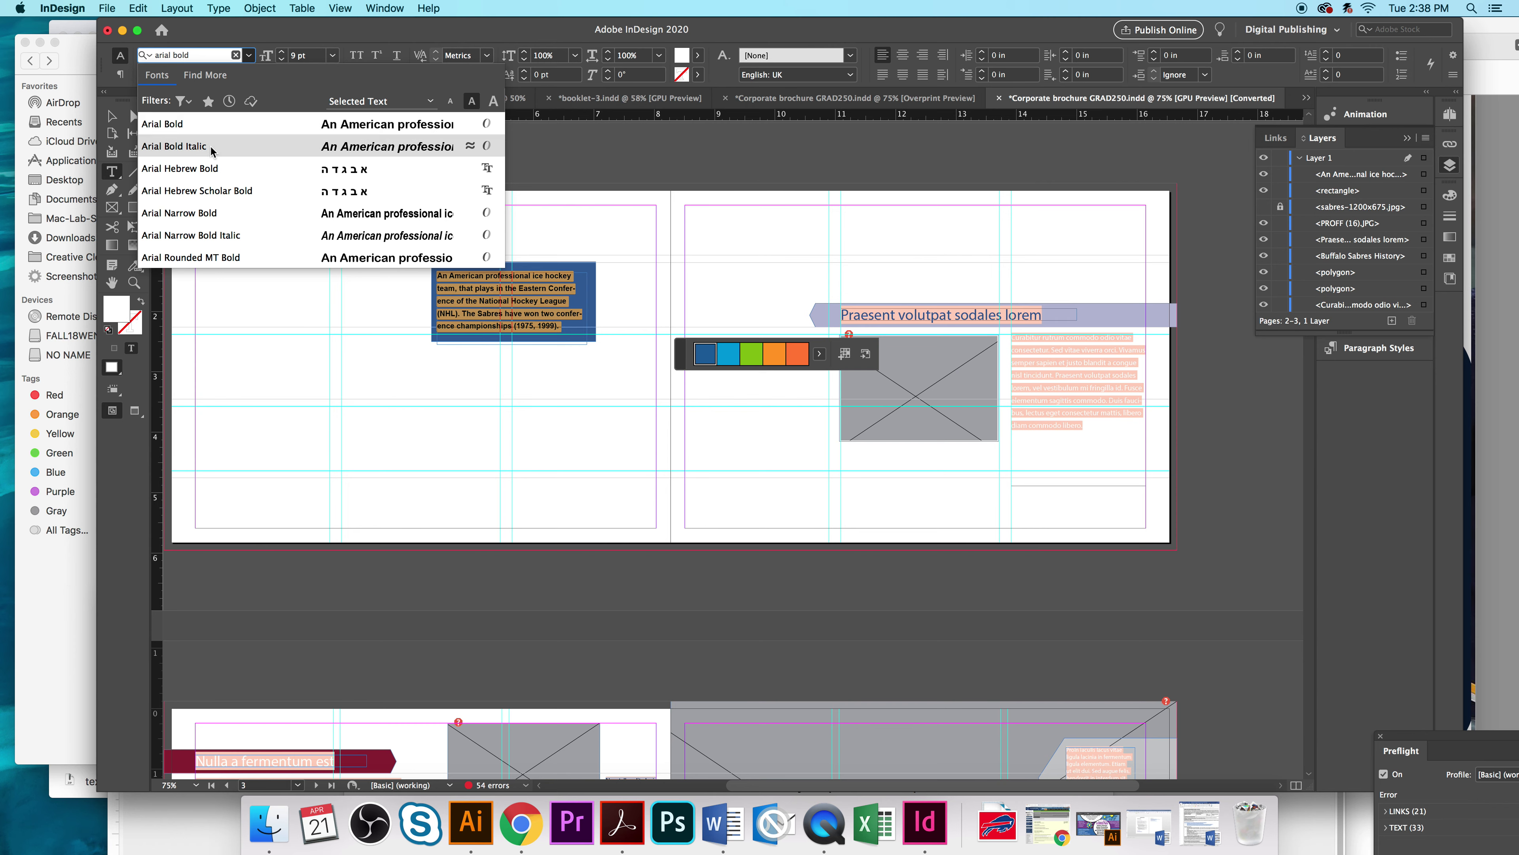
pyautogui.click(205, 146)
pyautogui.click(282, 52)
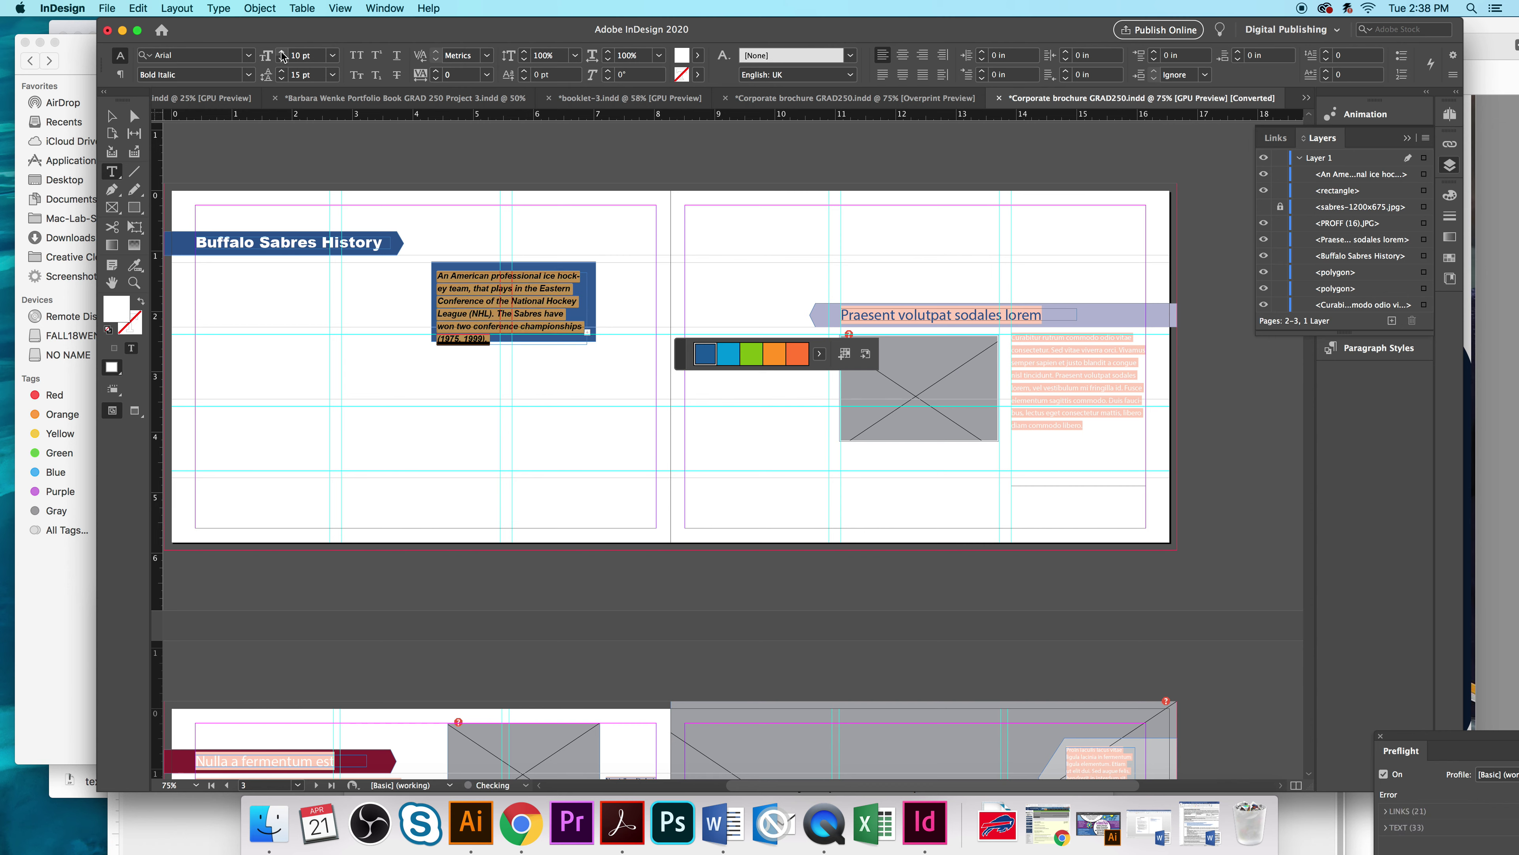
pyautogui.click(282, 52)
pyautogui.click(281, 53)
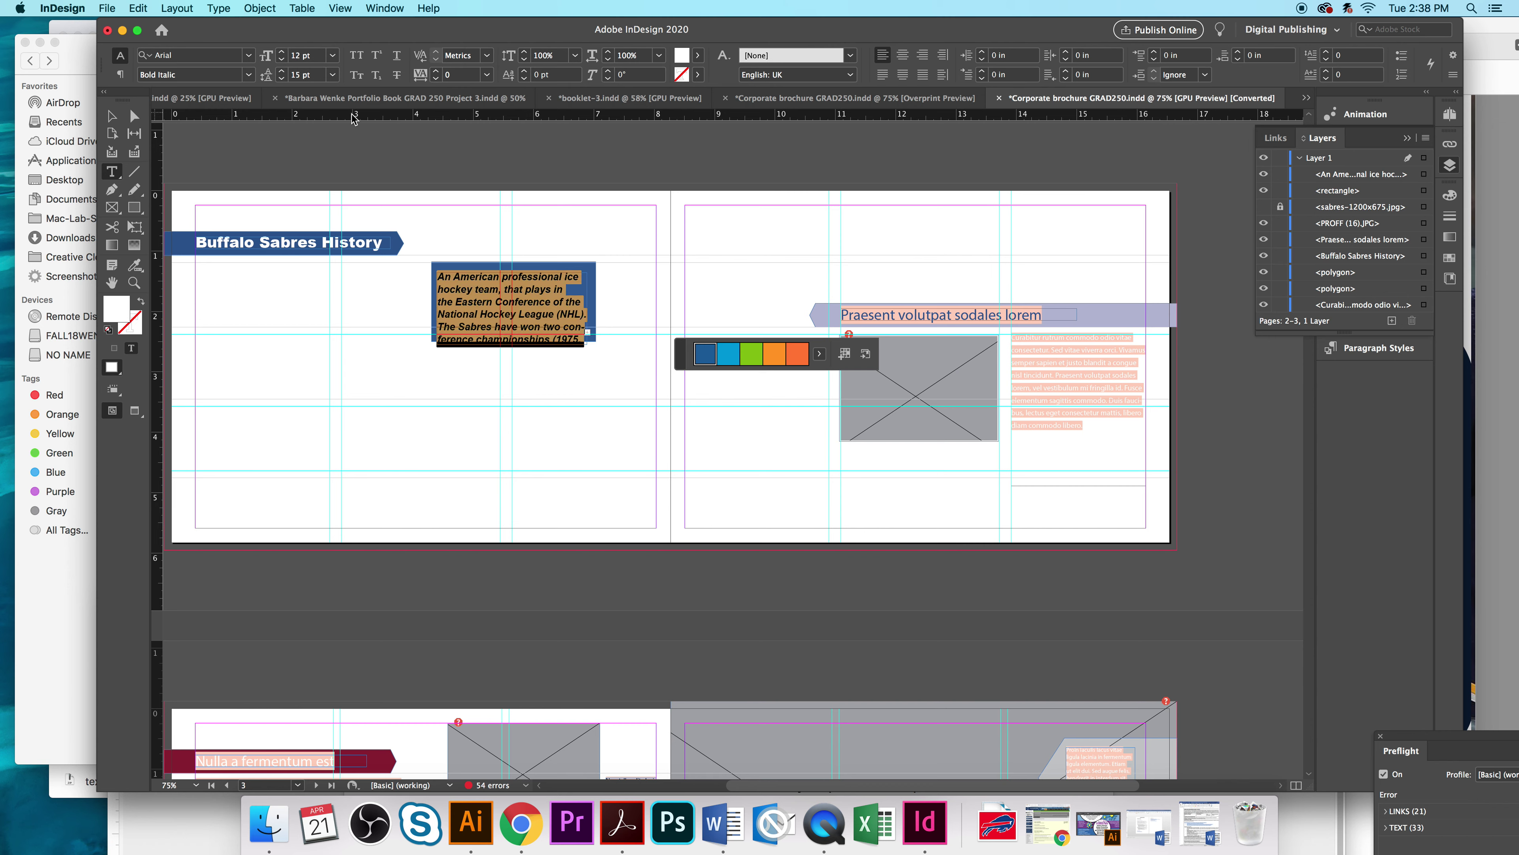
# Step: Enlarge the blue rectangle behind the history text to 2.98 in wide
pyautogui.click(780, 352)
pyautogui.click(111, 116)
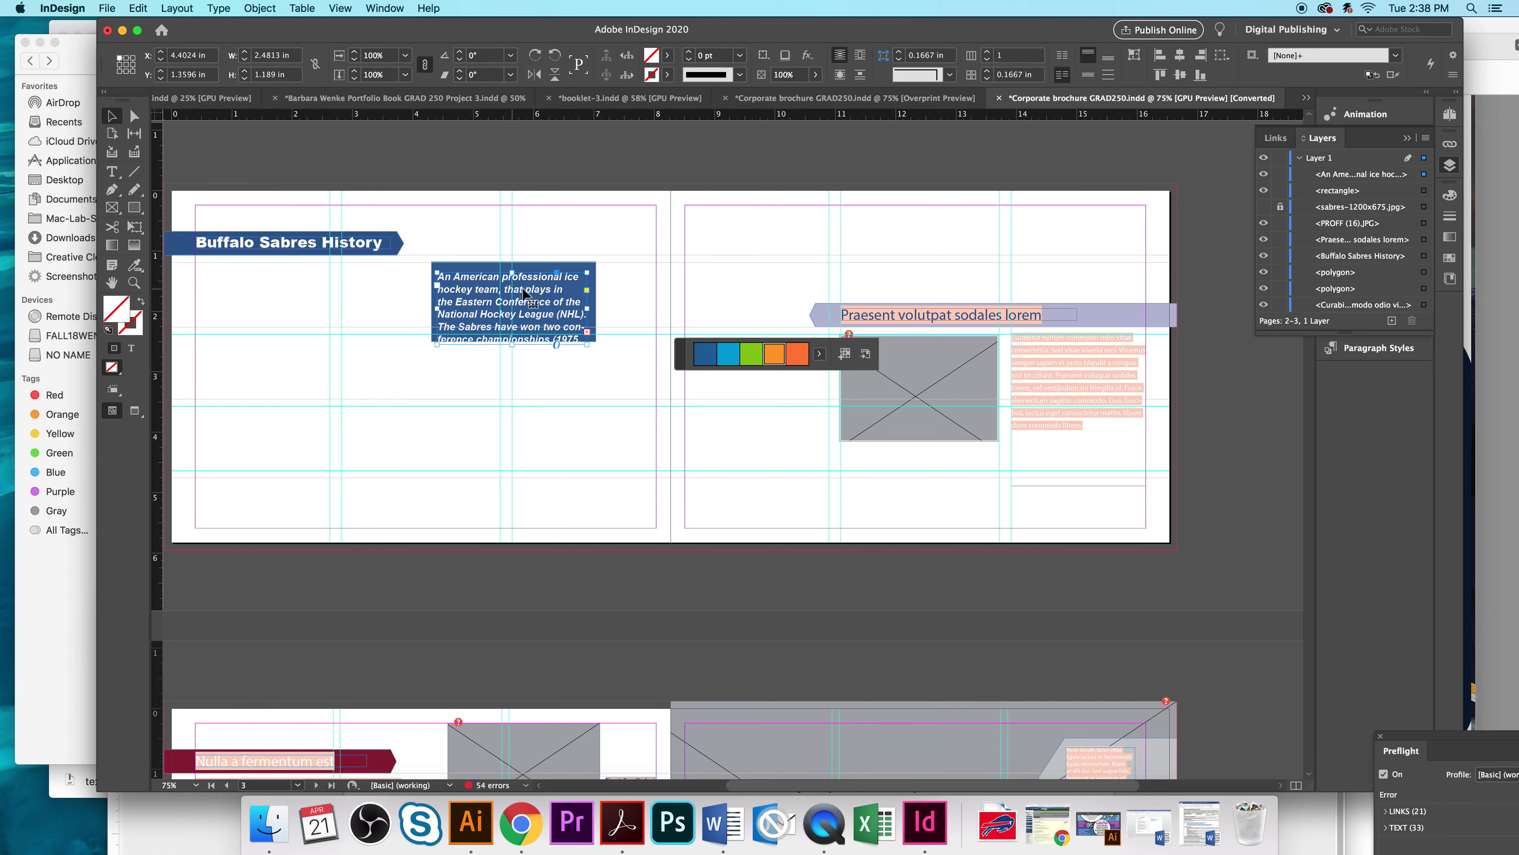
pyautogui.click(461, 278)
pyautogui.moveTo(435, 341); pyautogui.dragTo(419, 356)
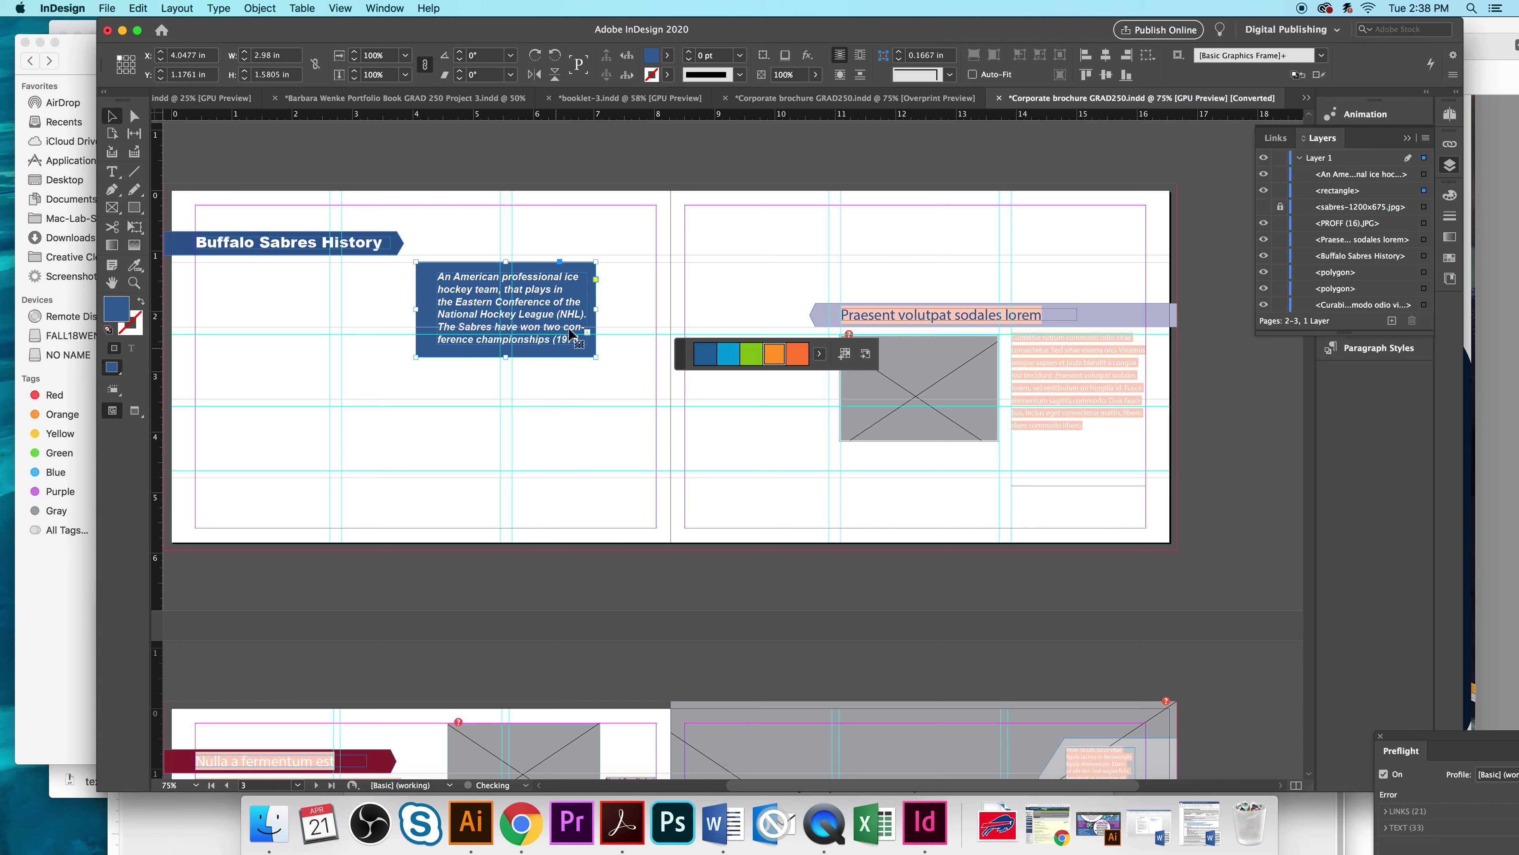
# Step: At 150% zoom, round the blue box's corners to about 0.2271 in with the live-corner diamond
pyautogui.click(525, 291)
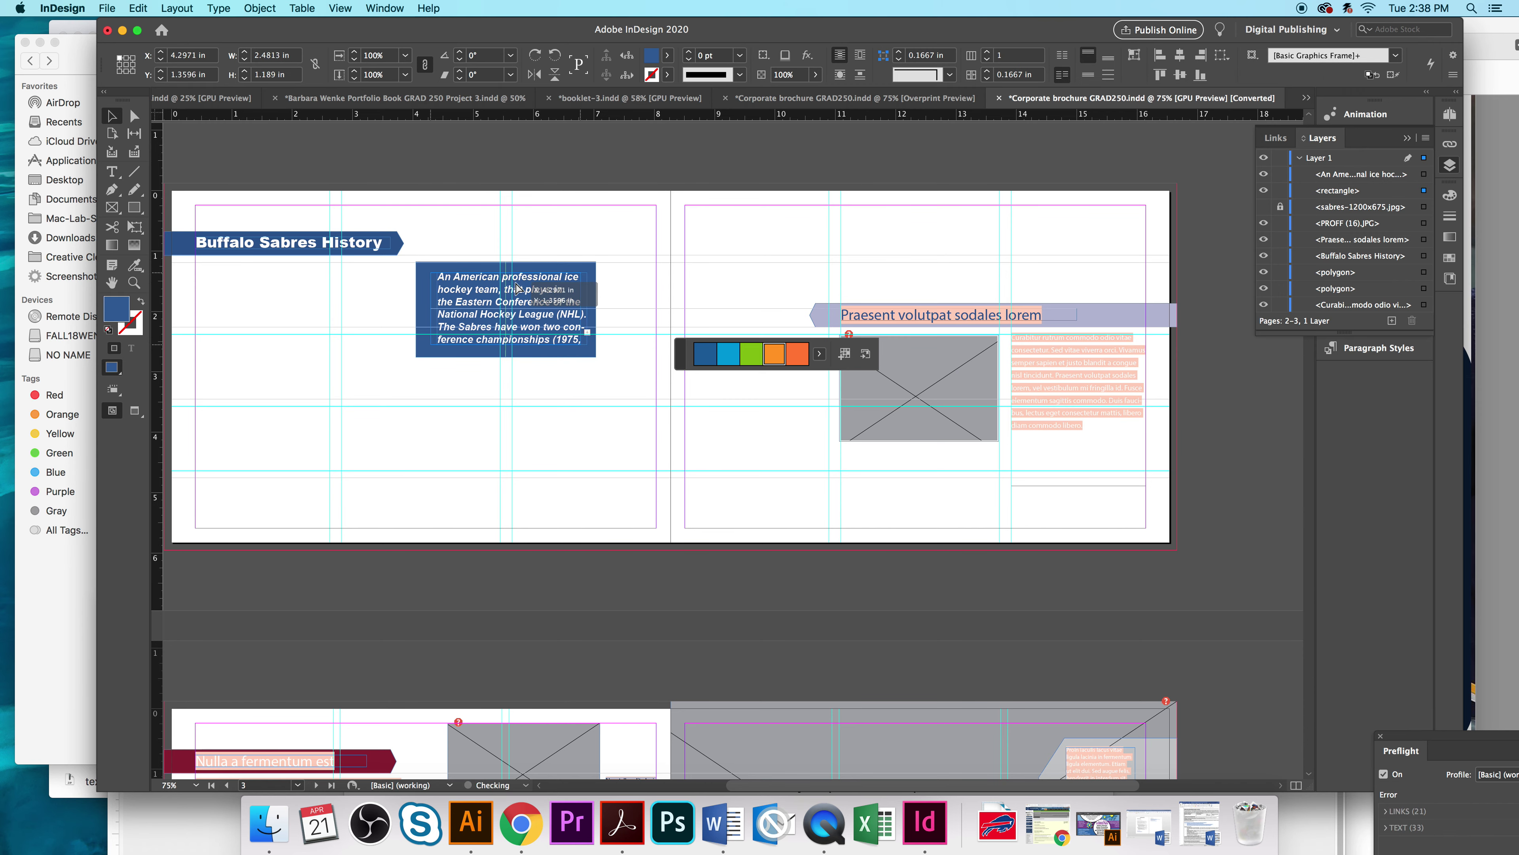
pyautogui.click(138, 288)
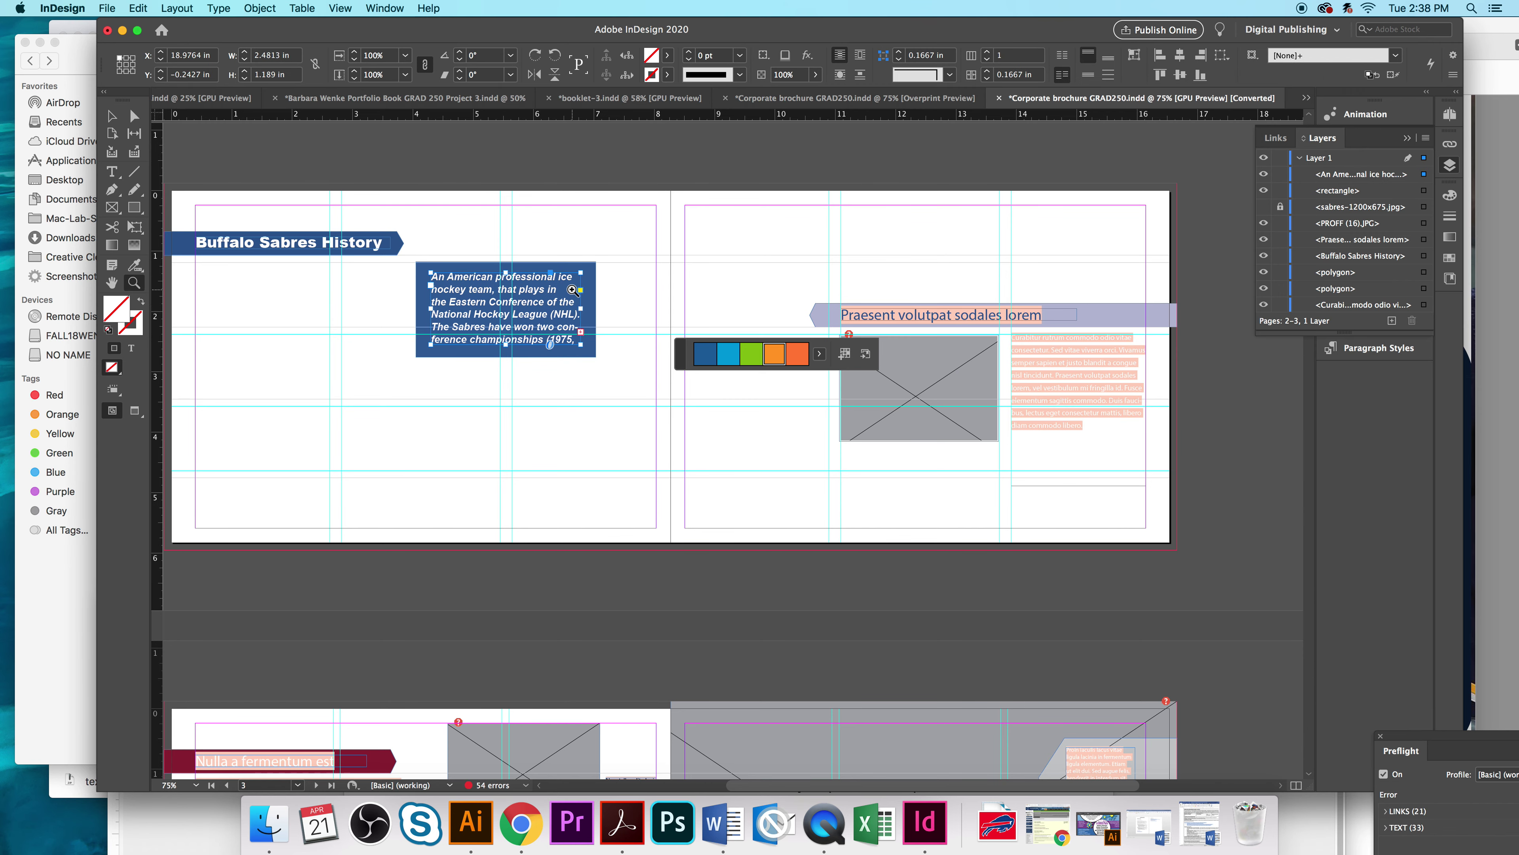
pyautogui.click(590, 293)
pyautogui.click(756, 460)
pyautogui.click(757, 460)
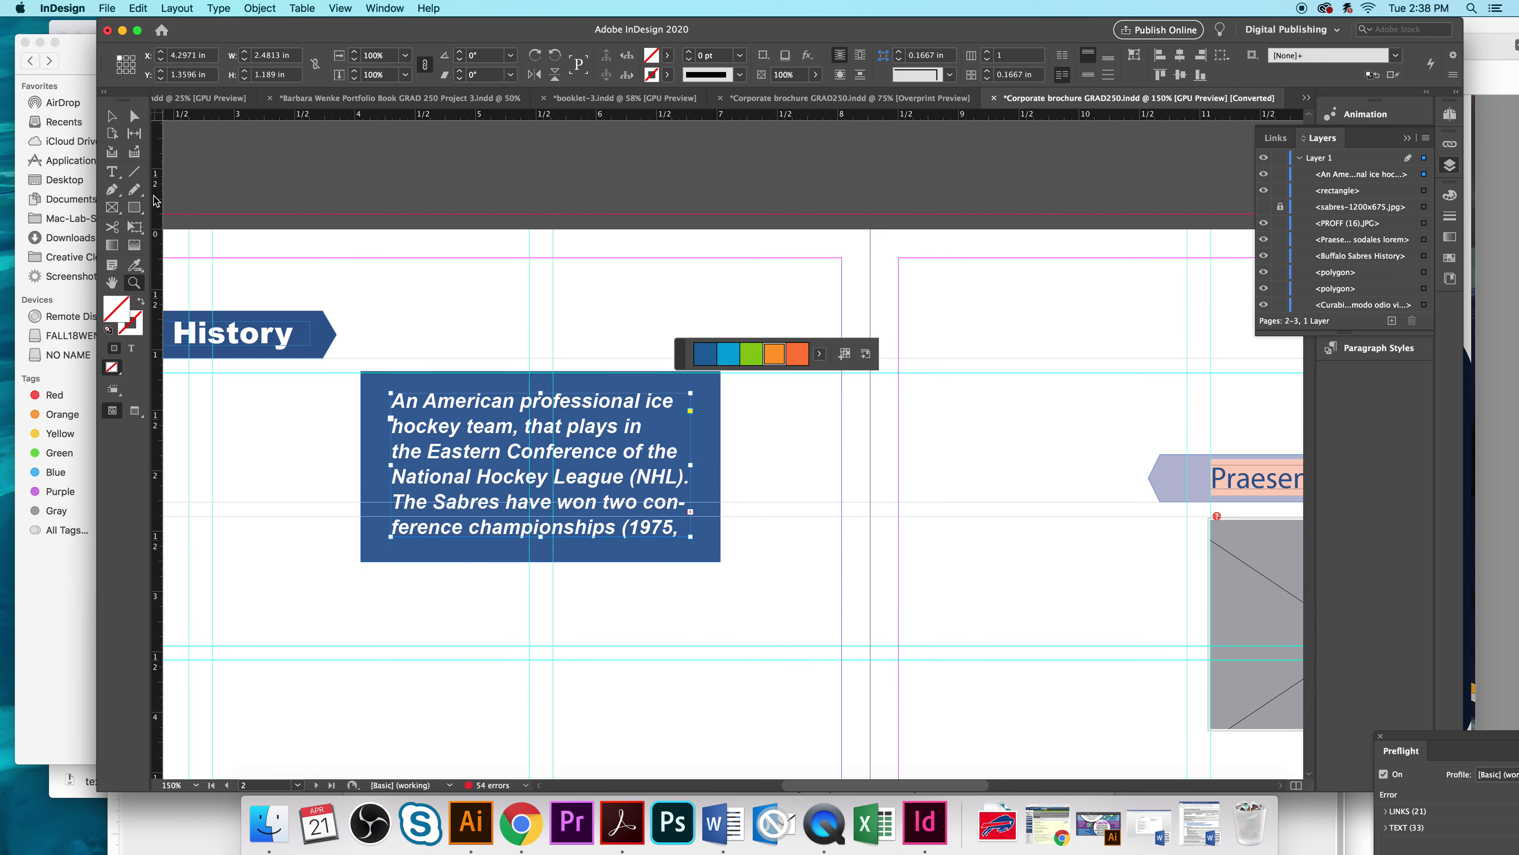
pyautogui.click(112, 116)
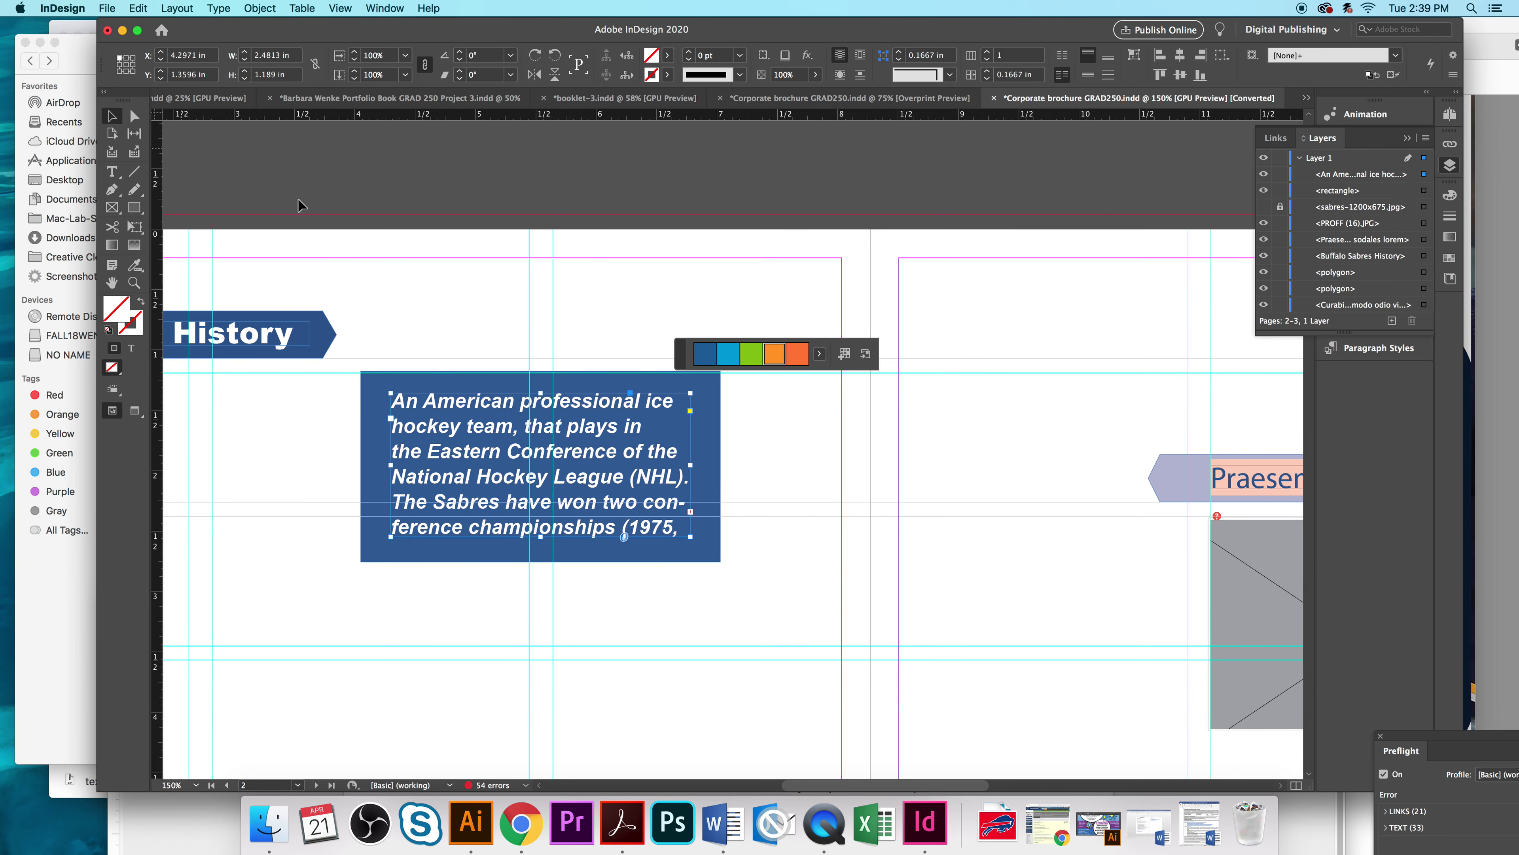
pyautogui.click(718, 413)
pyautogui.moveTo(682, 351); pyautogui.dragTo(830, 288)
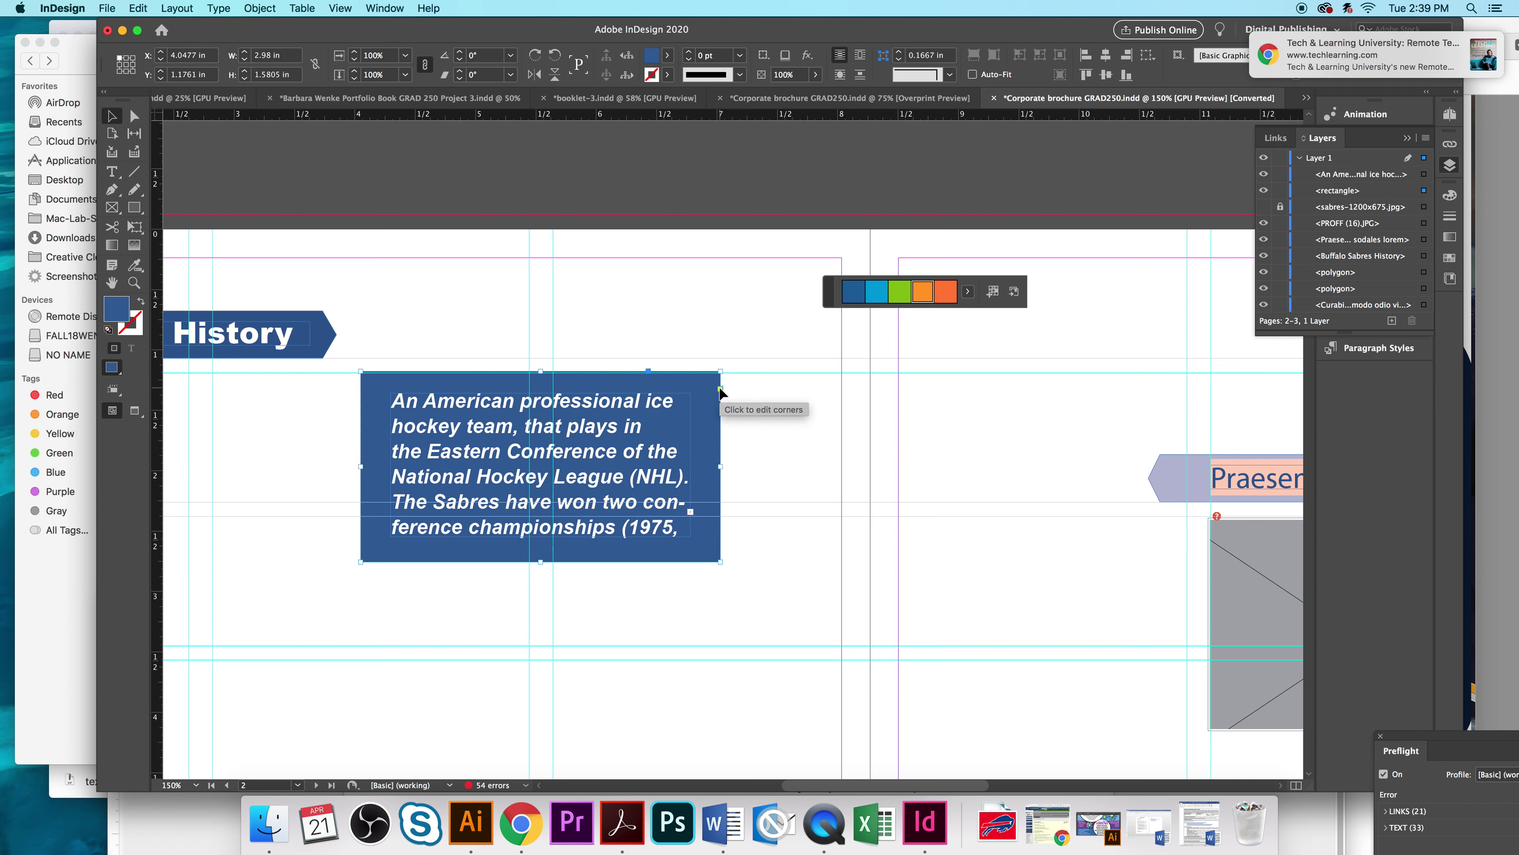
pyautogui.moveTo(721, 392); pyautogui.dragTo(722, 393)
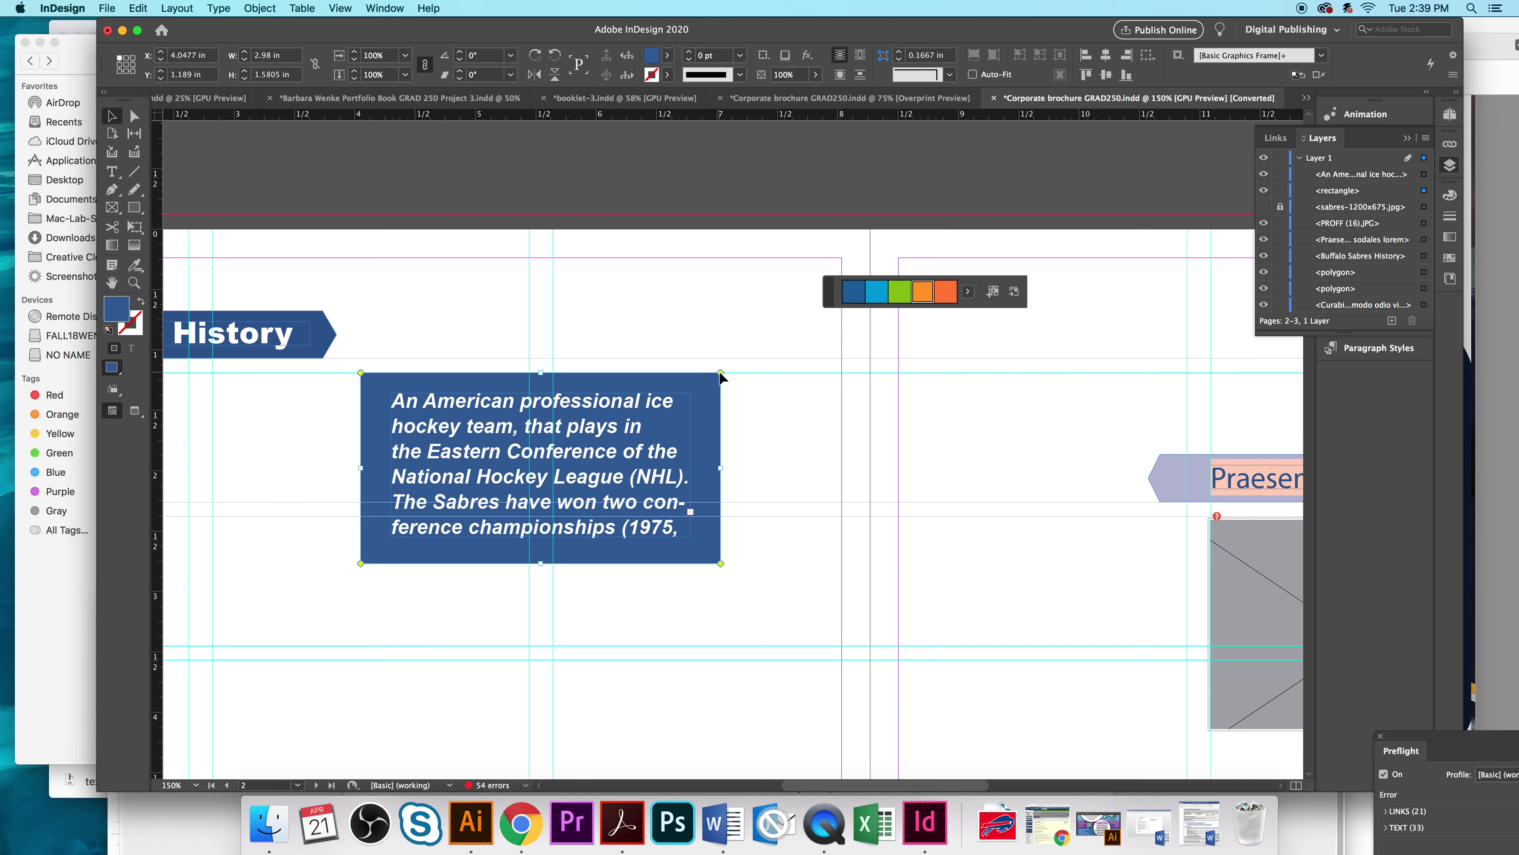
pyautogui.moveTo(721, 373); pyautogui.dragTo(698, 375)
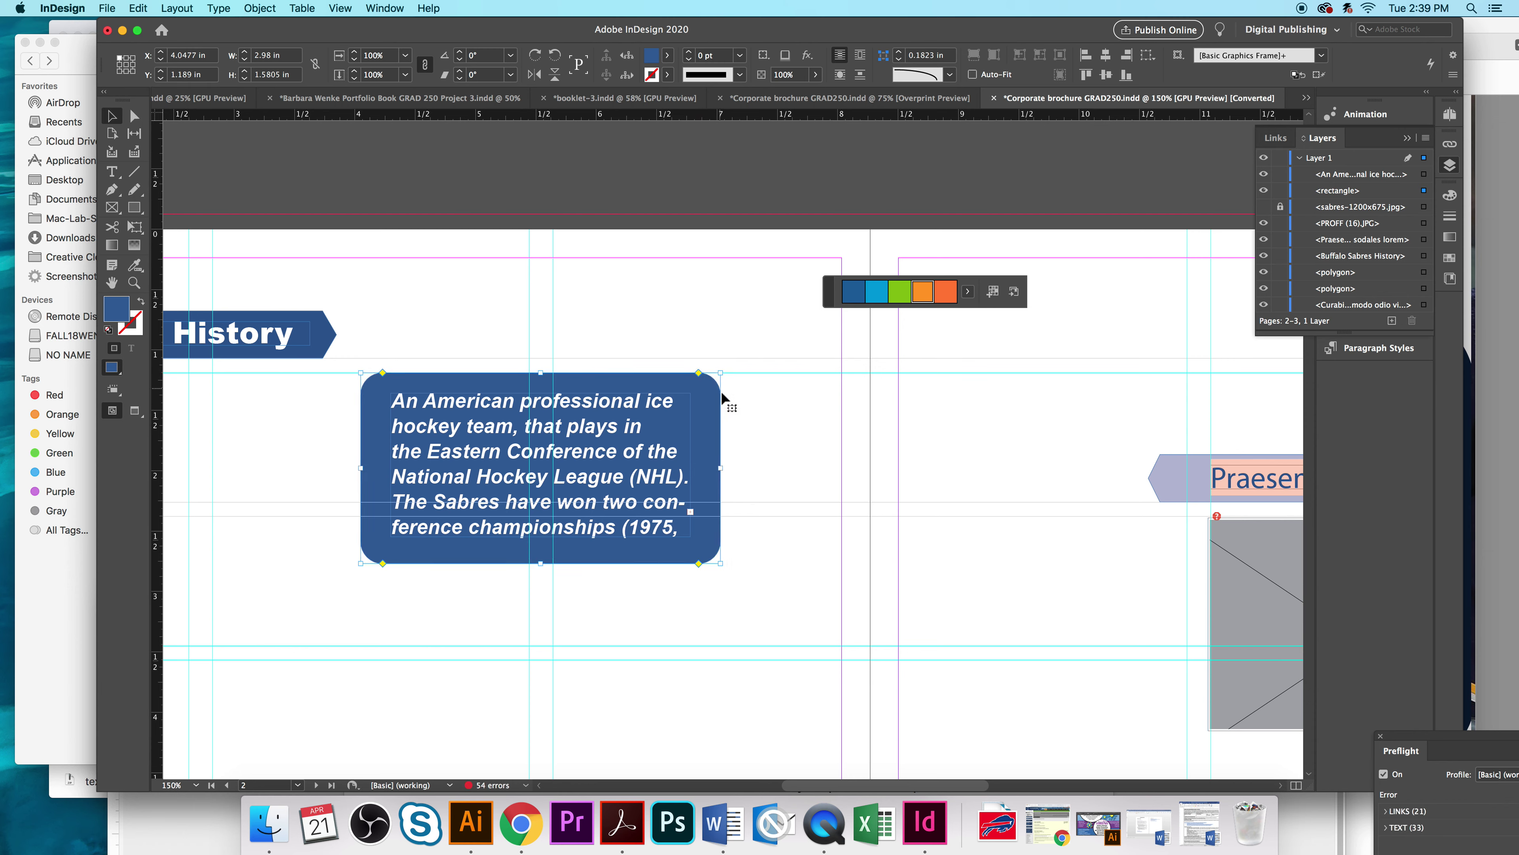
pyautogui.moveTo(699, 373); pyautogui.dragTo(693, 373)
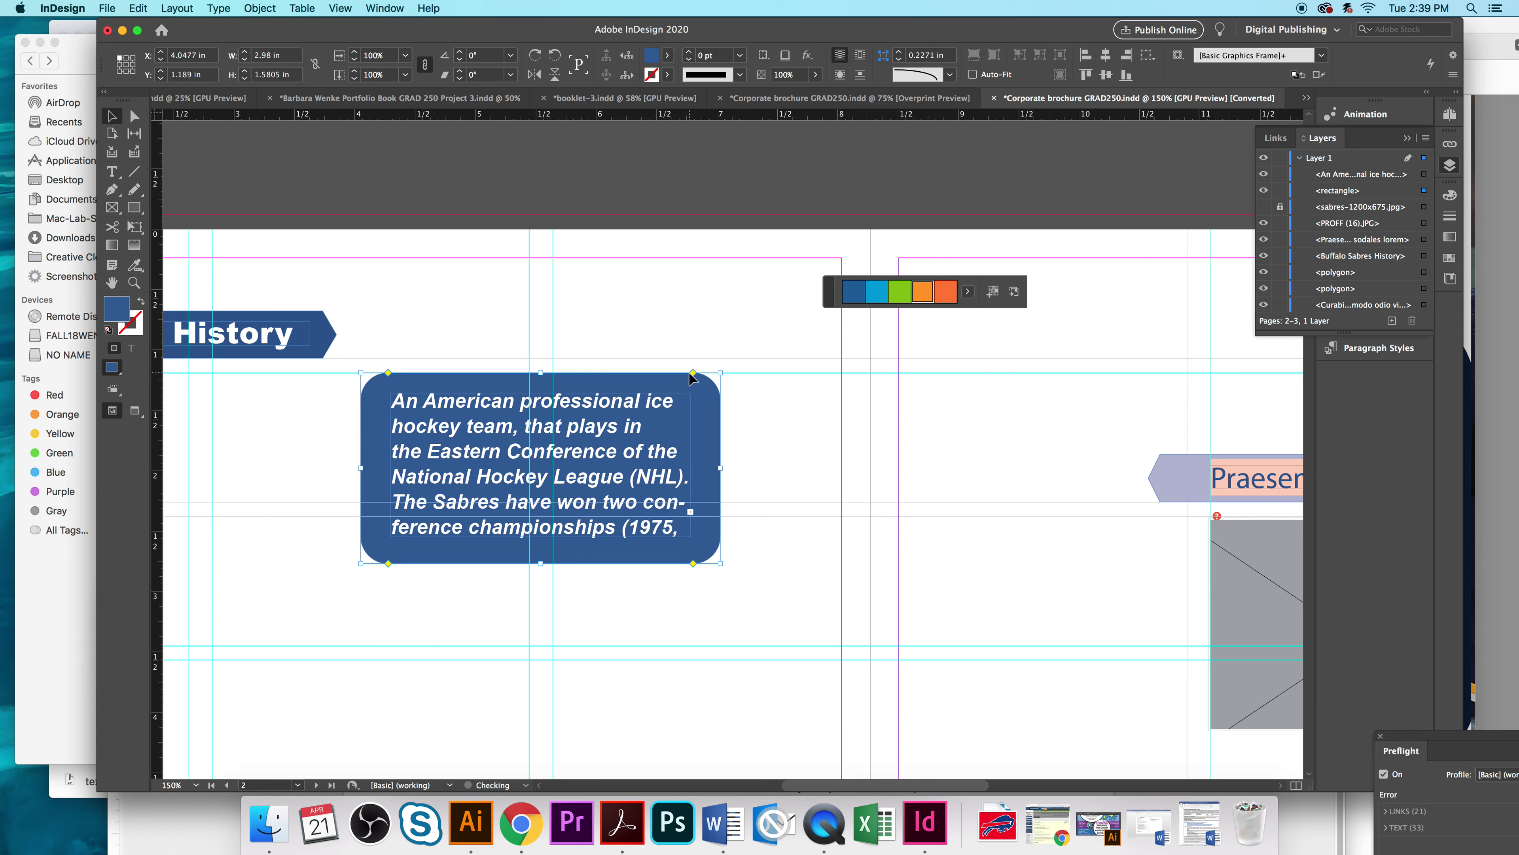
pyautogui.click(114, 172)
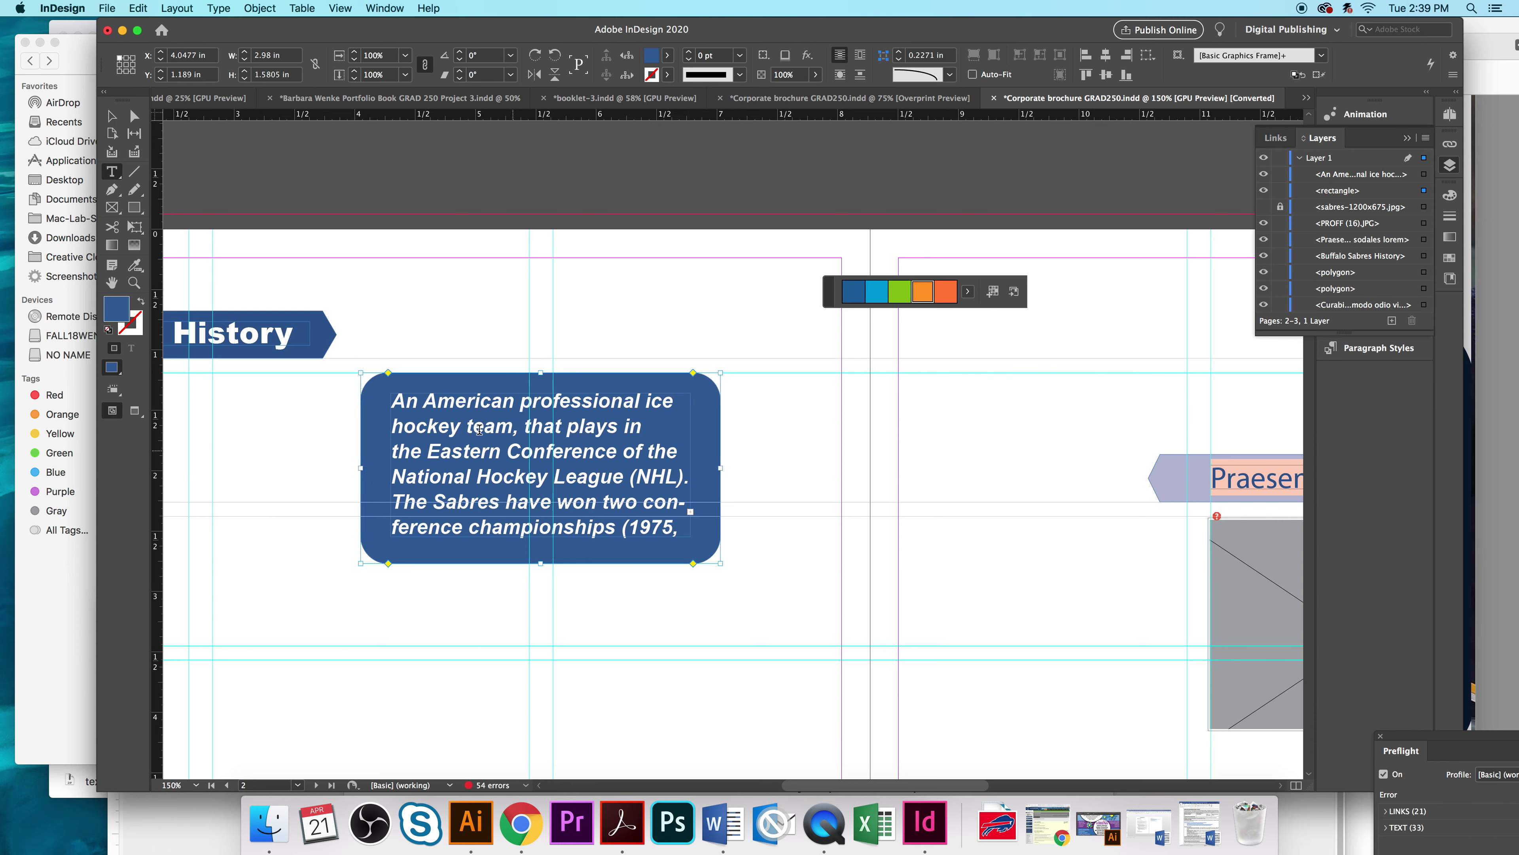
# Step: Make the history text frame taller, move it up slightly, and widen it on both sides
pyautogui.moveTo(393, 403); pyautogui.dragTo(689, 530)
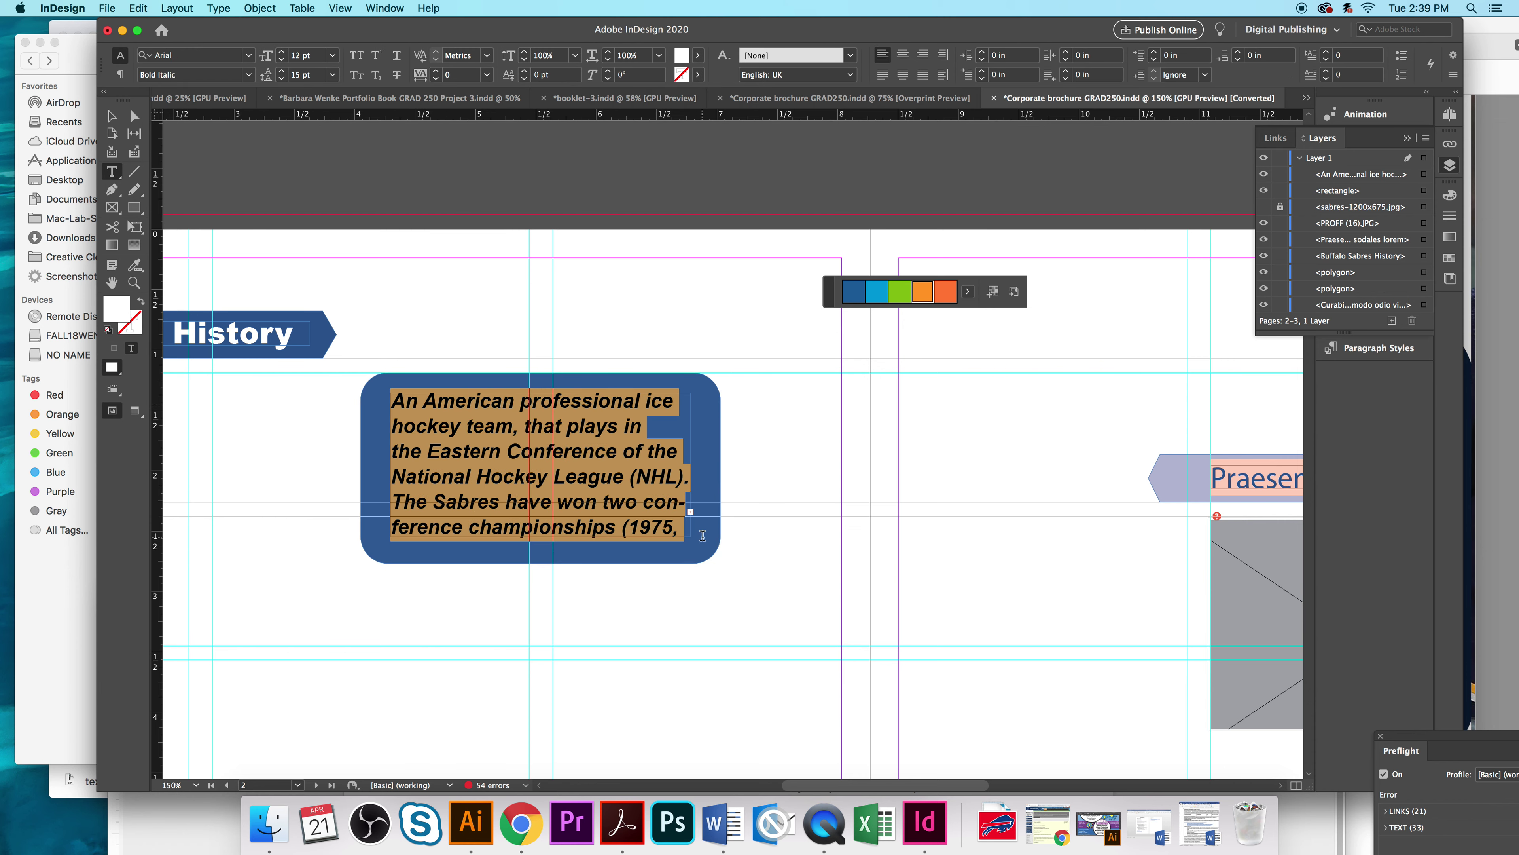
pyautogui.press('super+a')
pyautogui.click(716, 353)
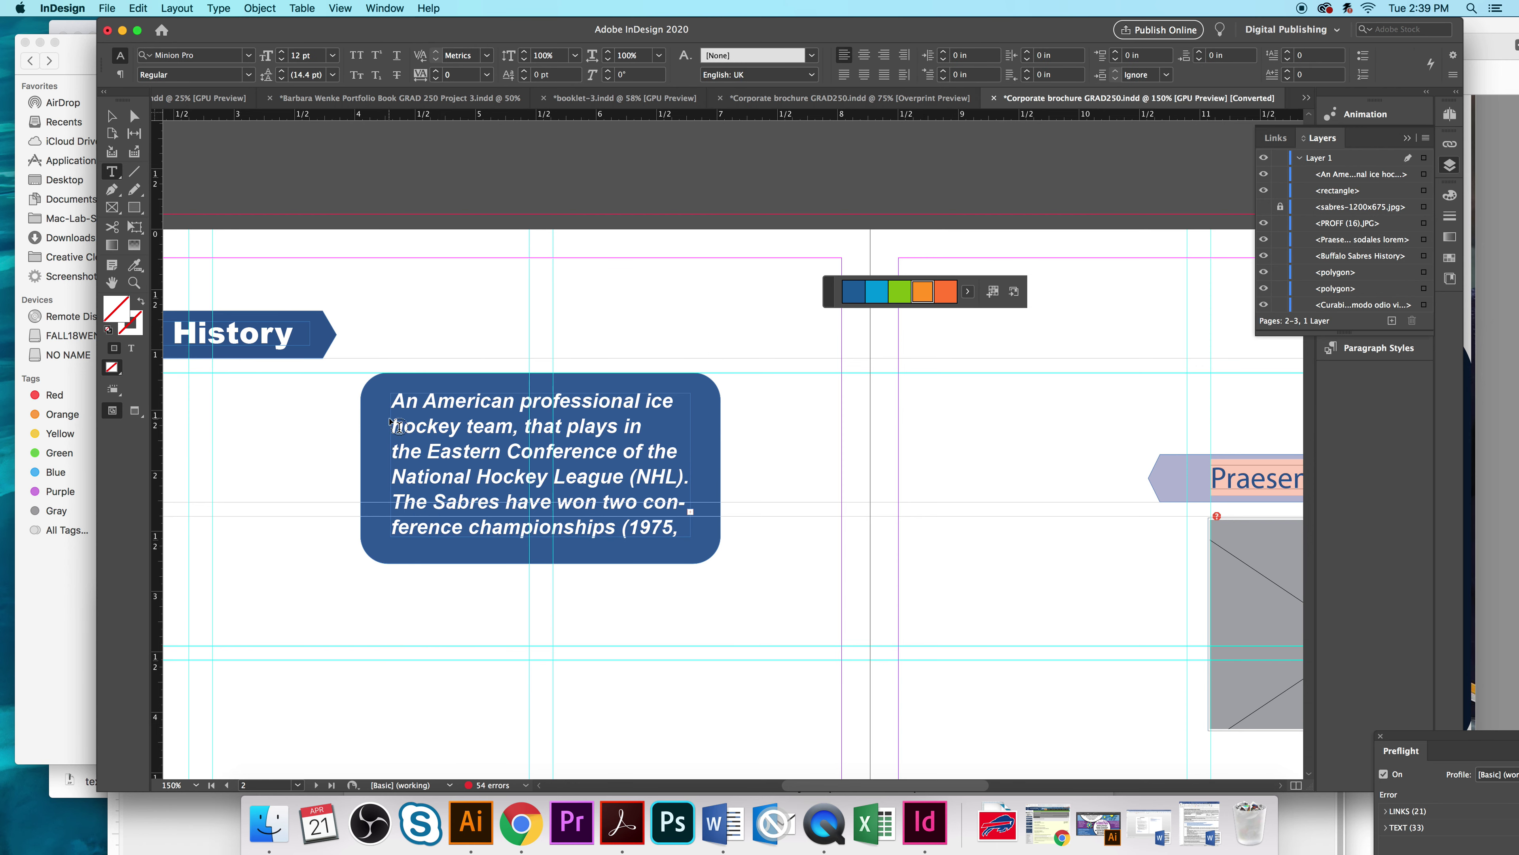
pyautogui.moveTo(394, 401); pyautogui.dragTo(692, 583)
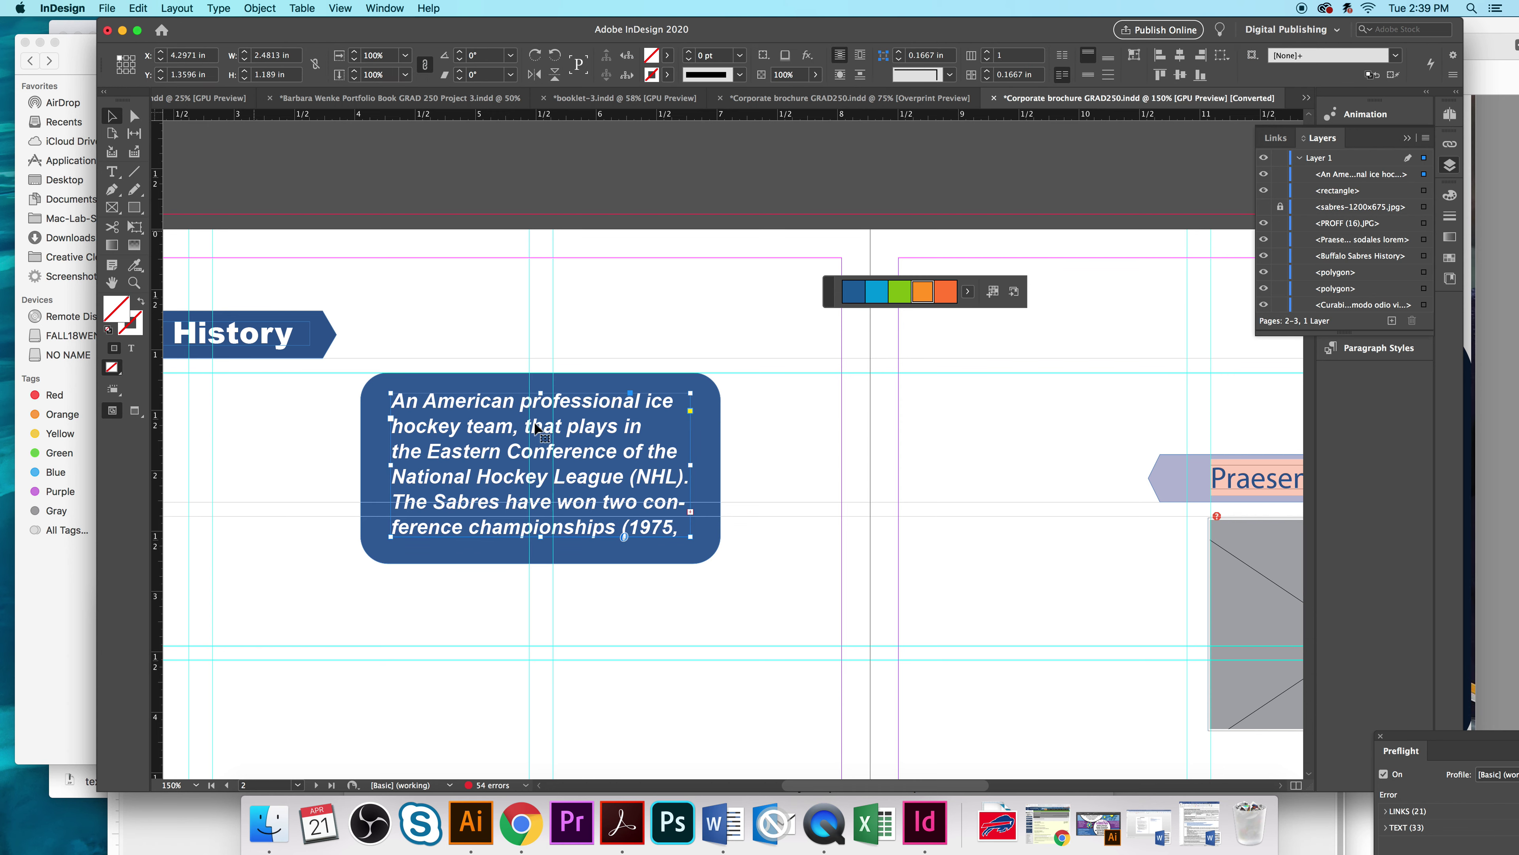
pyautogui.moveTo(541, 537); pyautogui.dragTo(542, 554)
pyautogui.moveTo(553, 416); pyautogui.dragTo(553, 408)
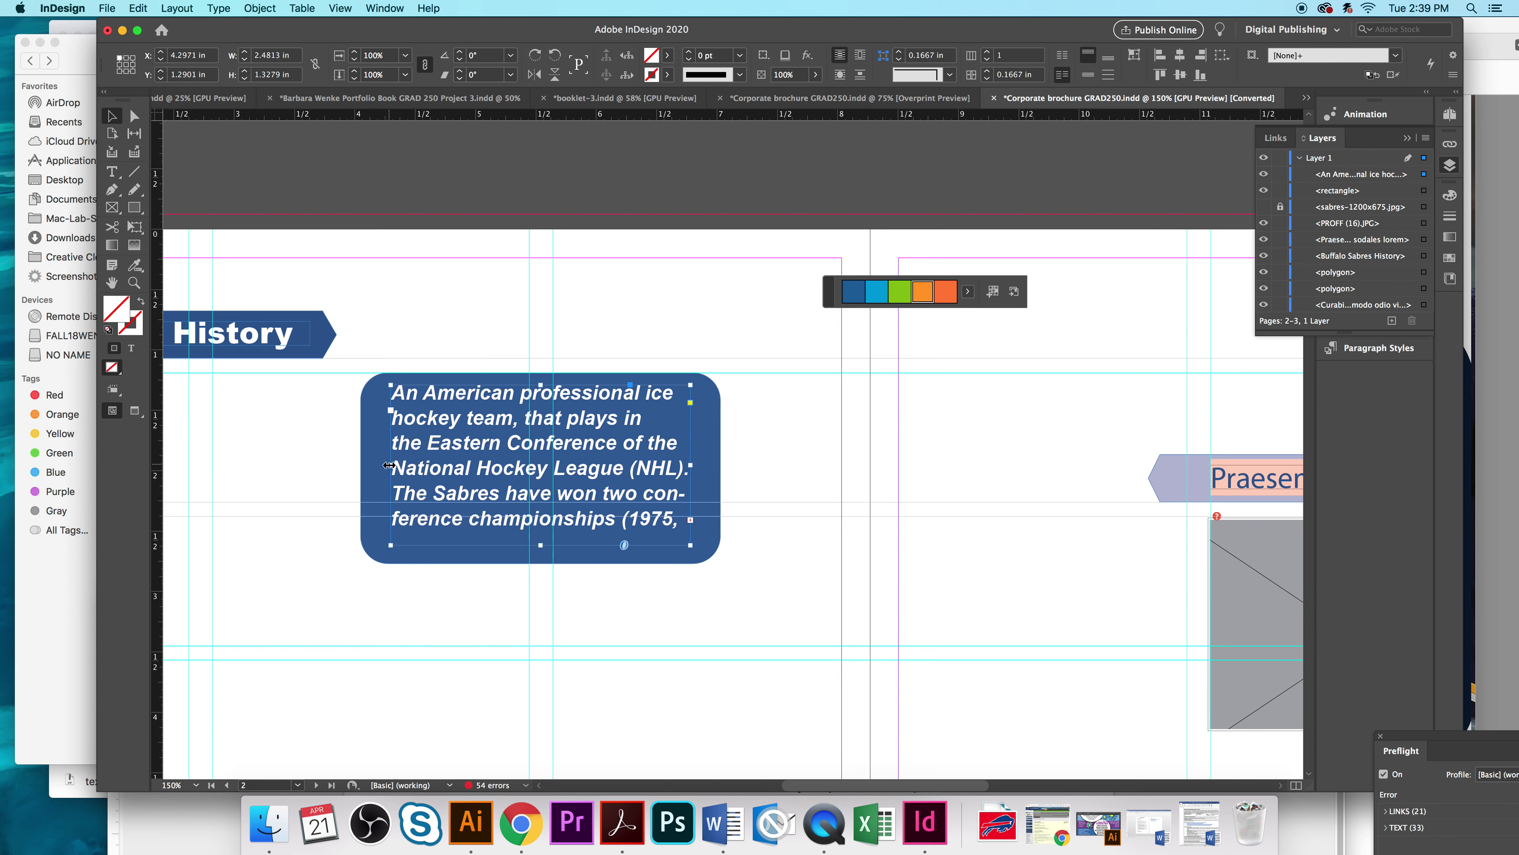
pyautogui.moveTo(389, 465); pyautogui.dragTo(374, 466)
pyautogui.moveTo(691, 465); pyautogui.dragTo(703, 466)
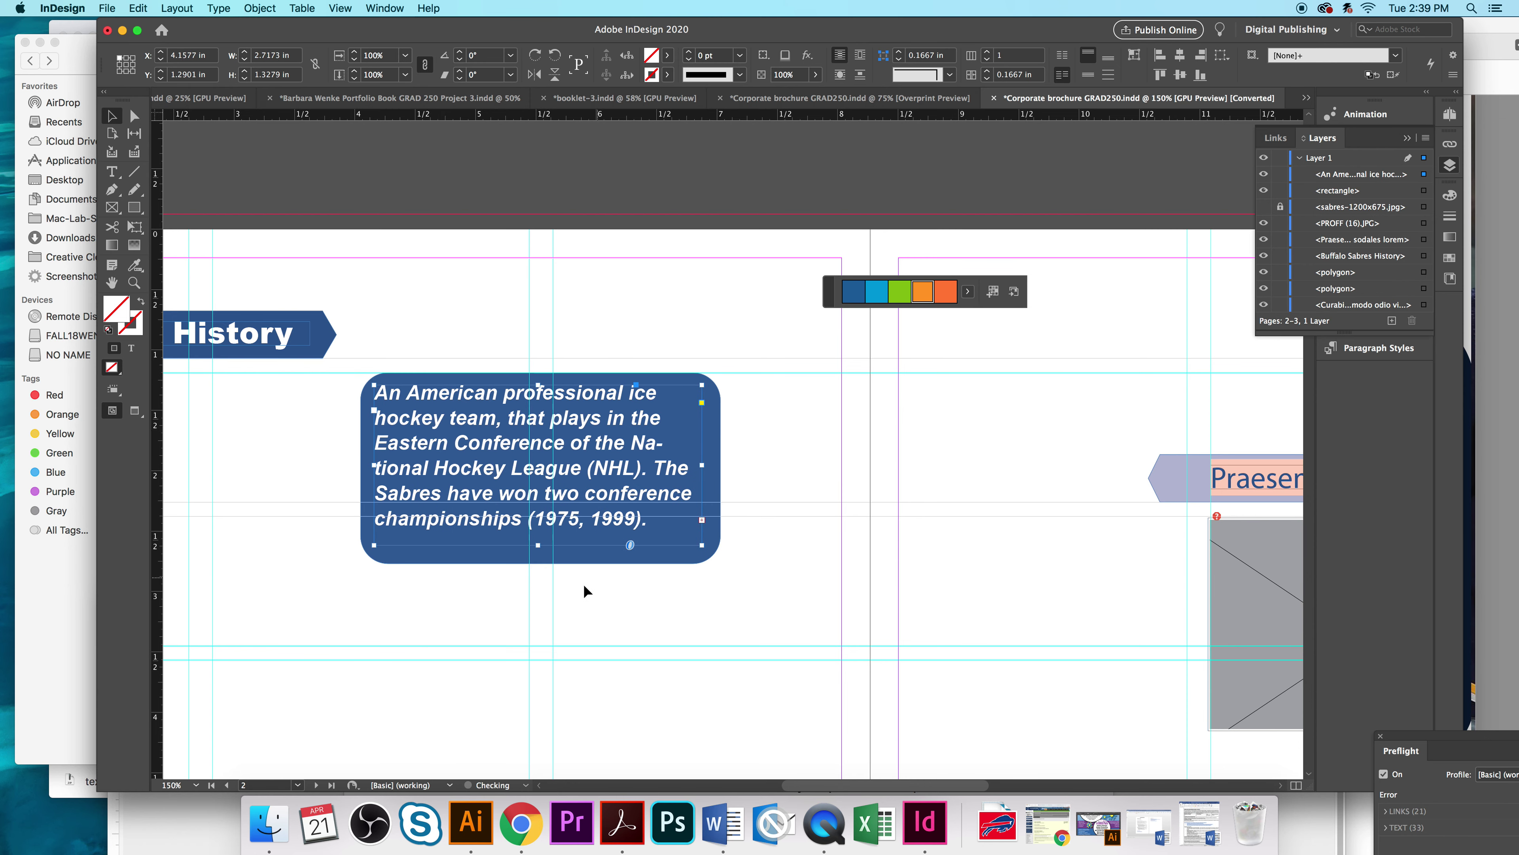
# Step: Try threading the overflow text into a new frame, then undo it
pyautogui.click(703, 520)
pyautogui.click(842, 526)
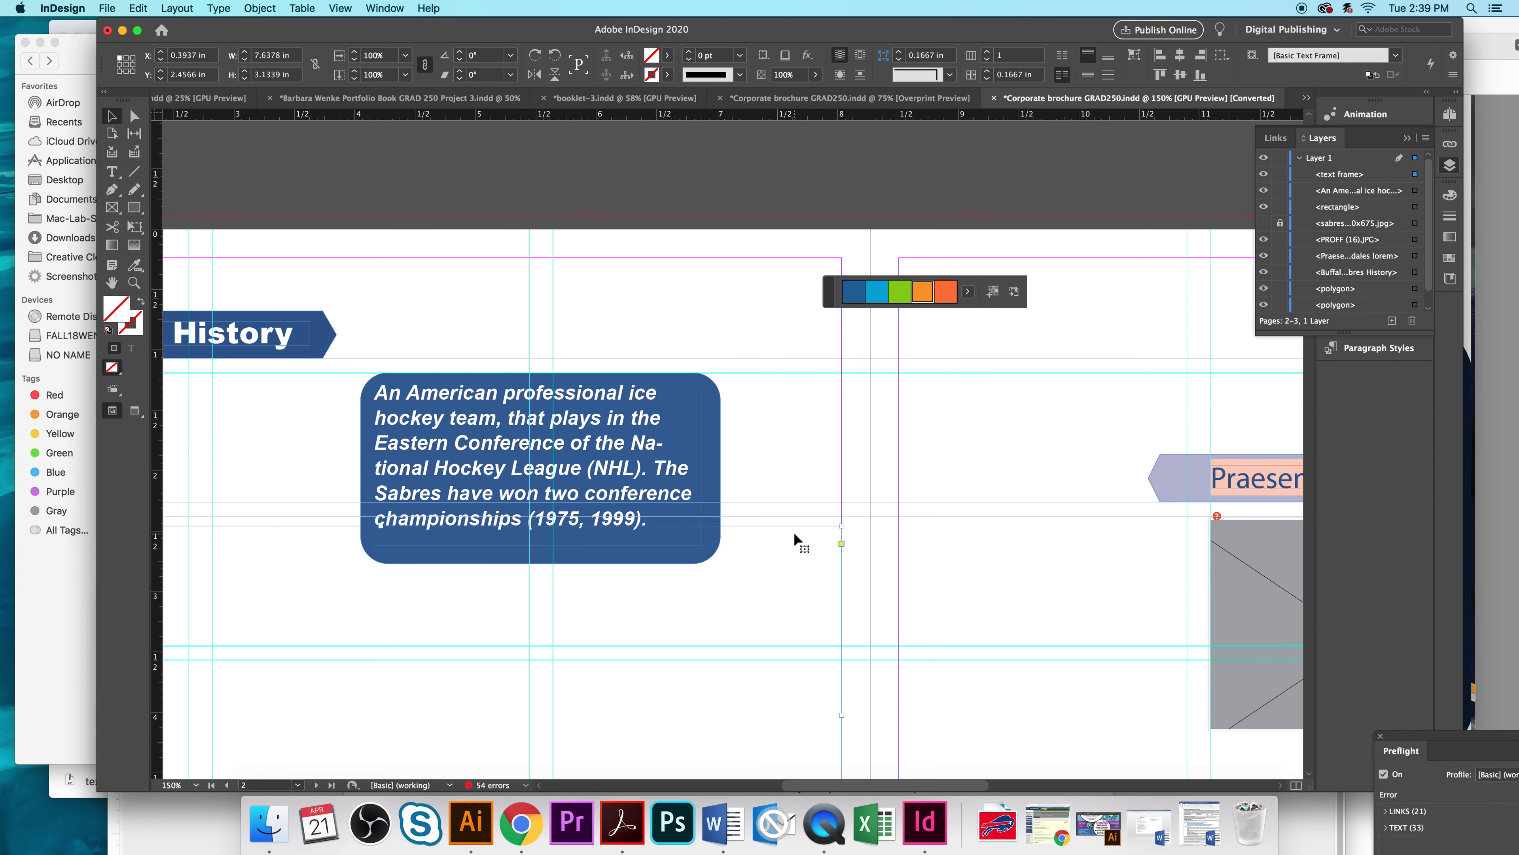
pyautogui.press('super+z')
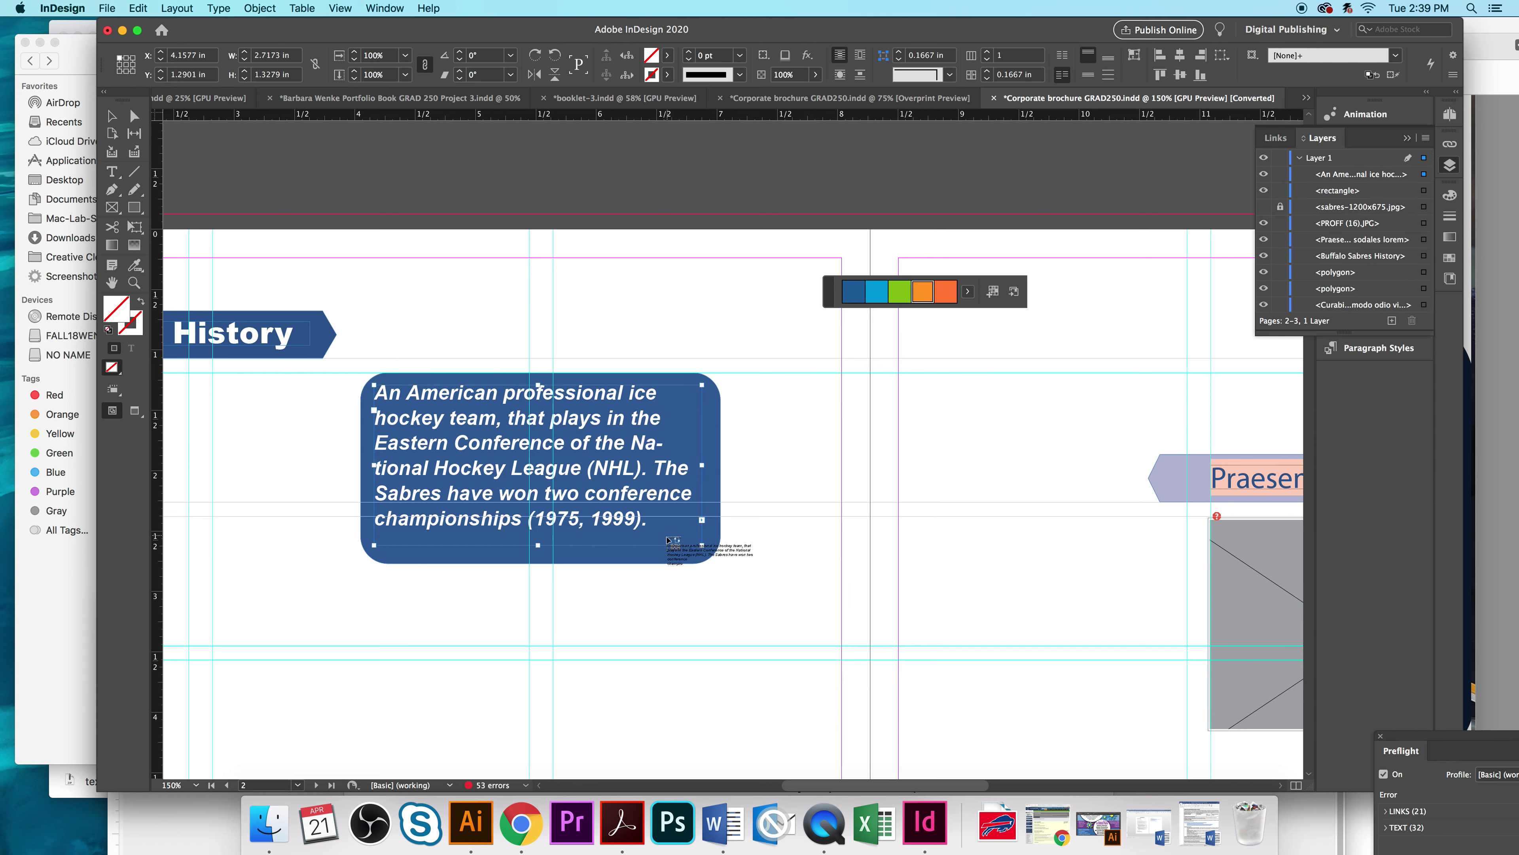
pyautogui.press('Escape')
pyautogui.press('t')
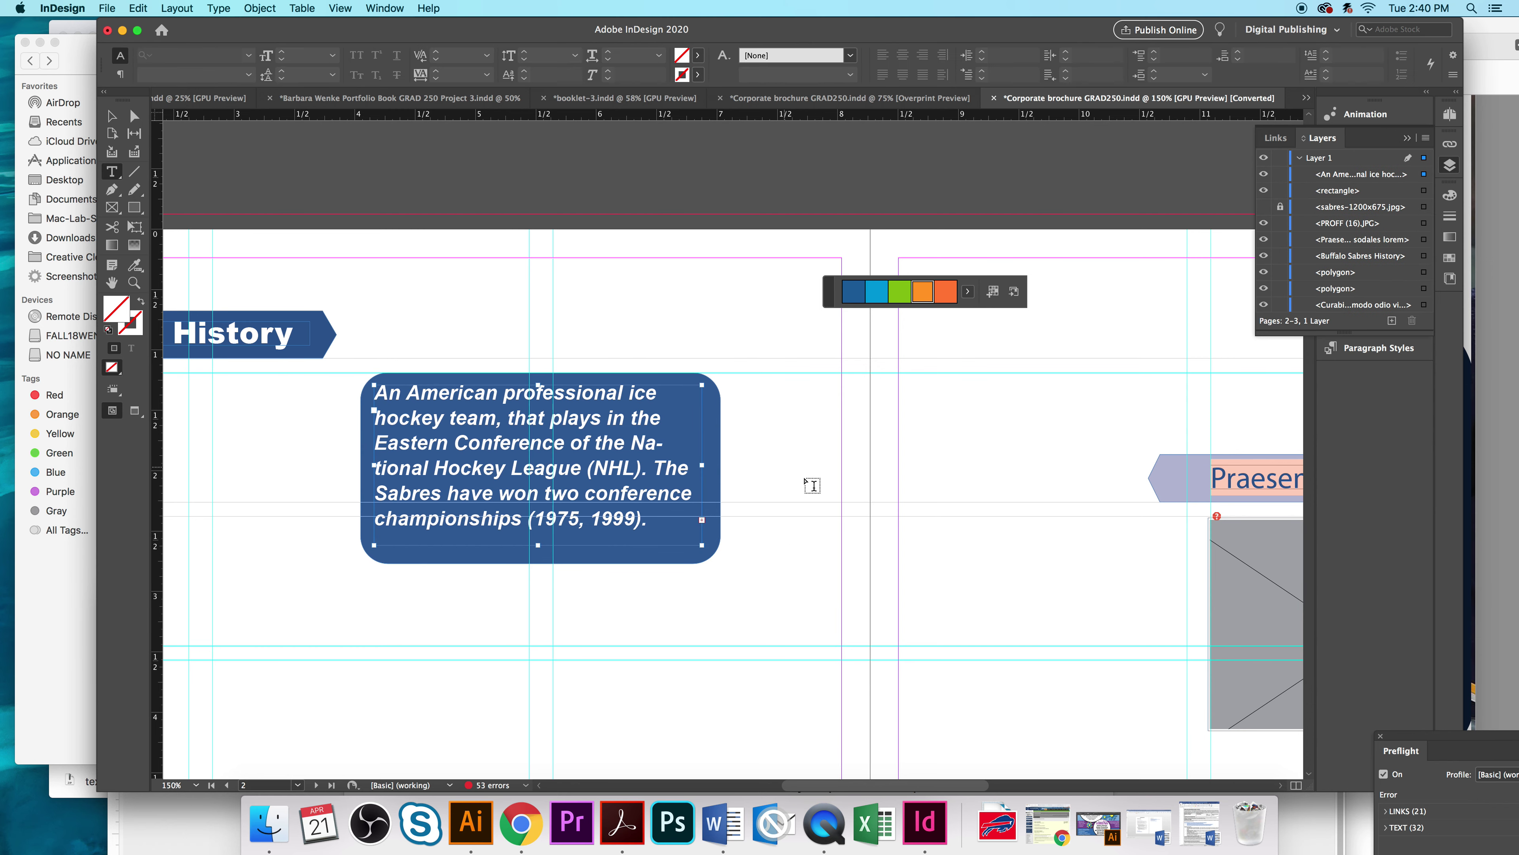
pyautogui.click(655, 522)
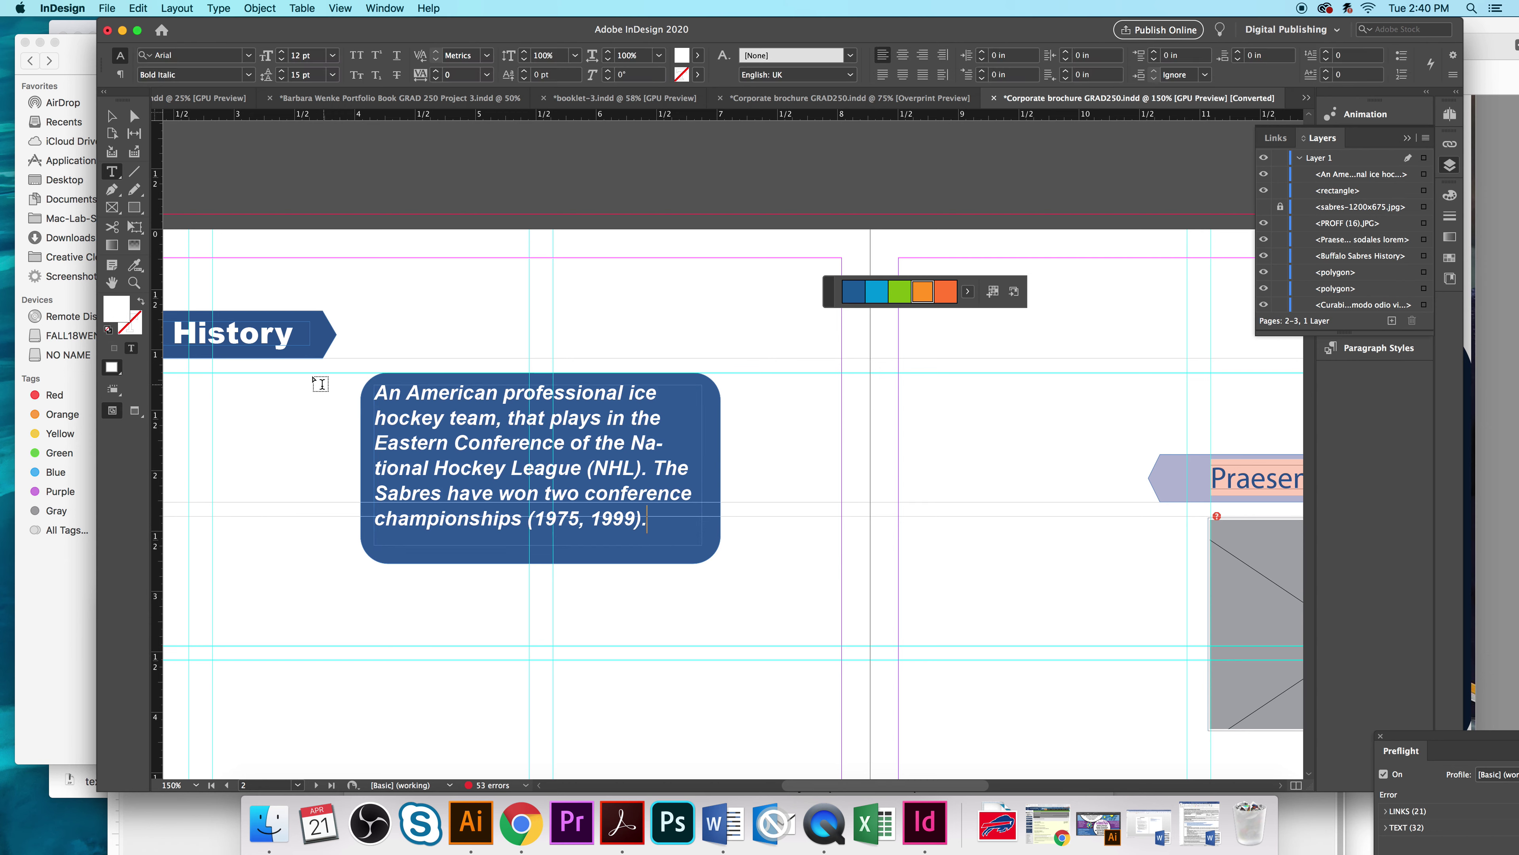
# Step: Narrow the blue rounded box to 2.87 in and select the whole History paragraph
pyautogui.click(111, 115)
pyautogui.click(706, 551)
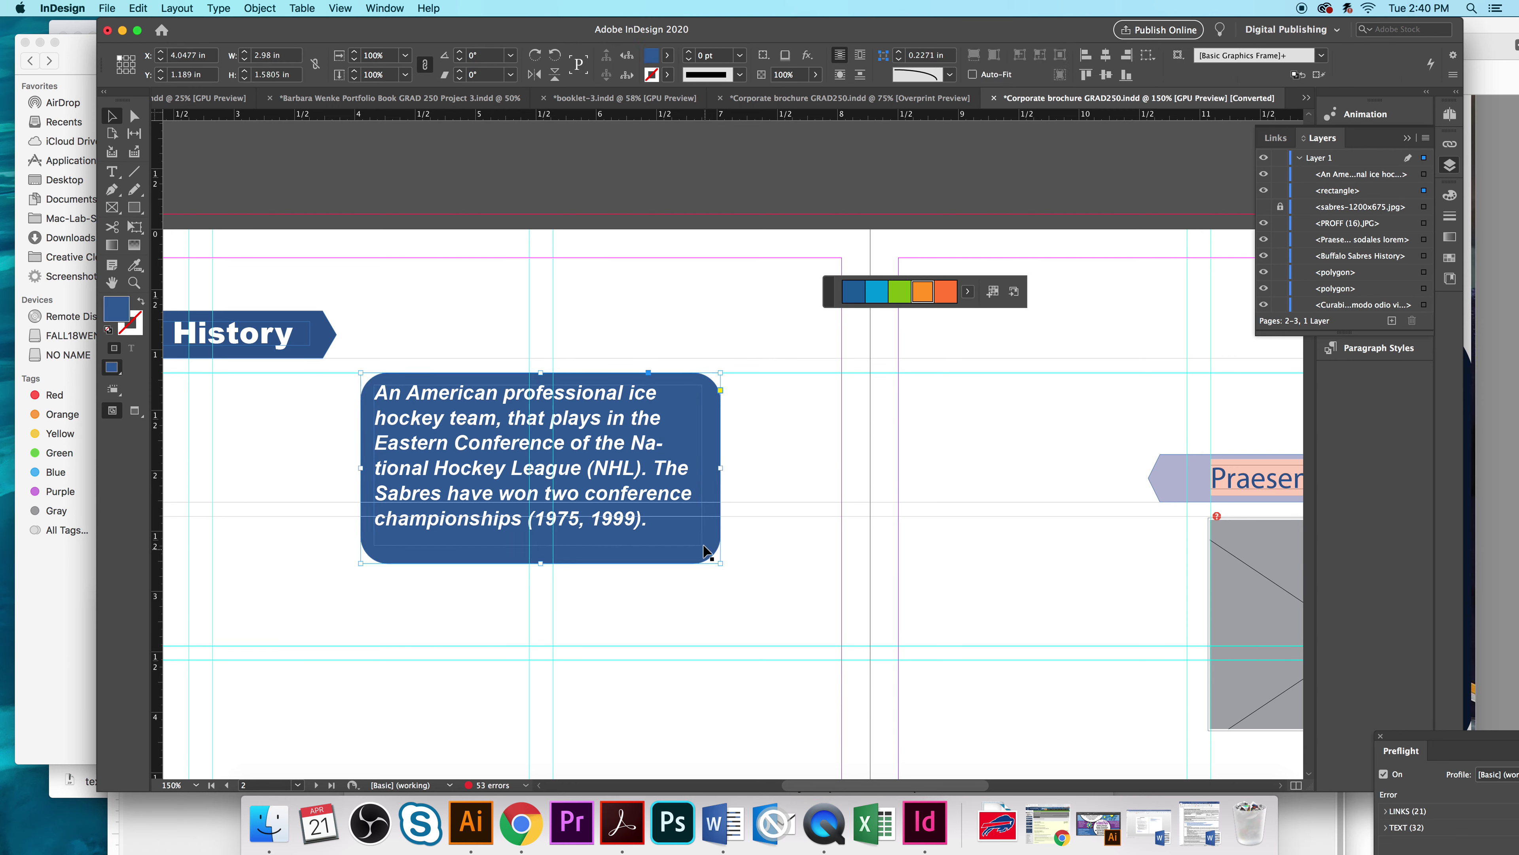
pyautogui.click(700, 546)
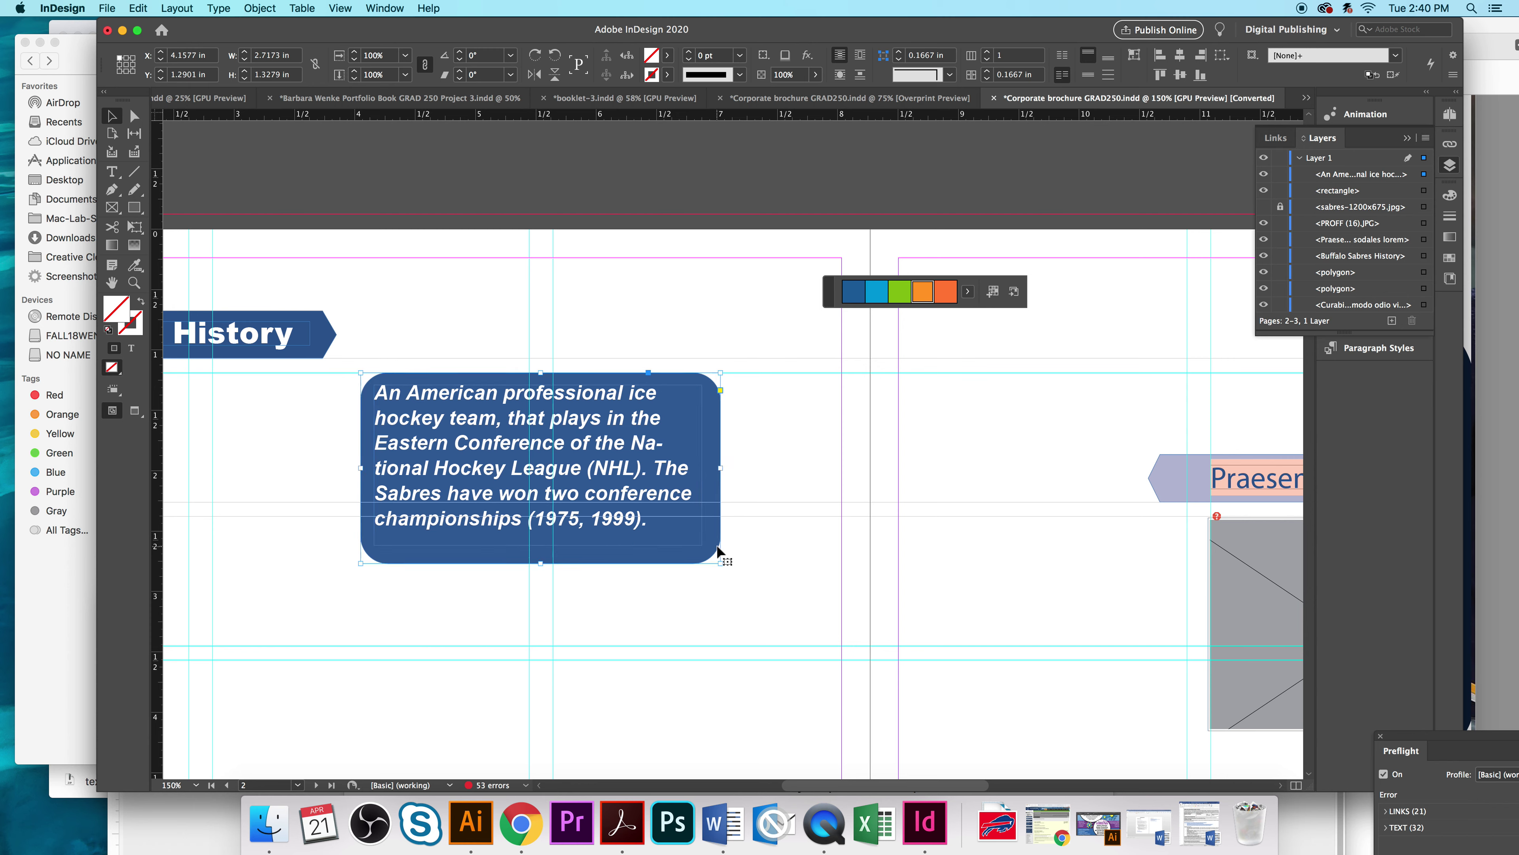
pyautogui.moveTo(719, 556); pyautogui.dragTo(709, 557)
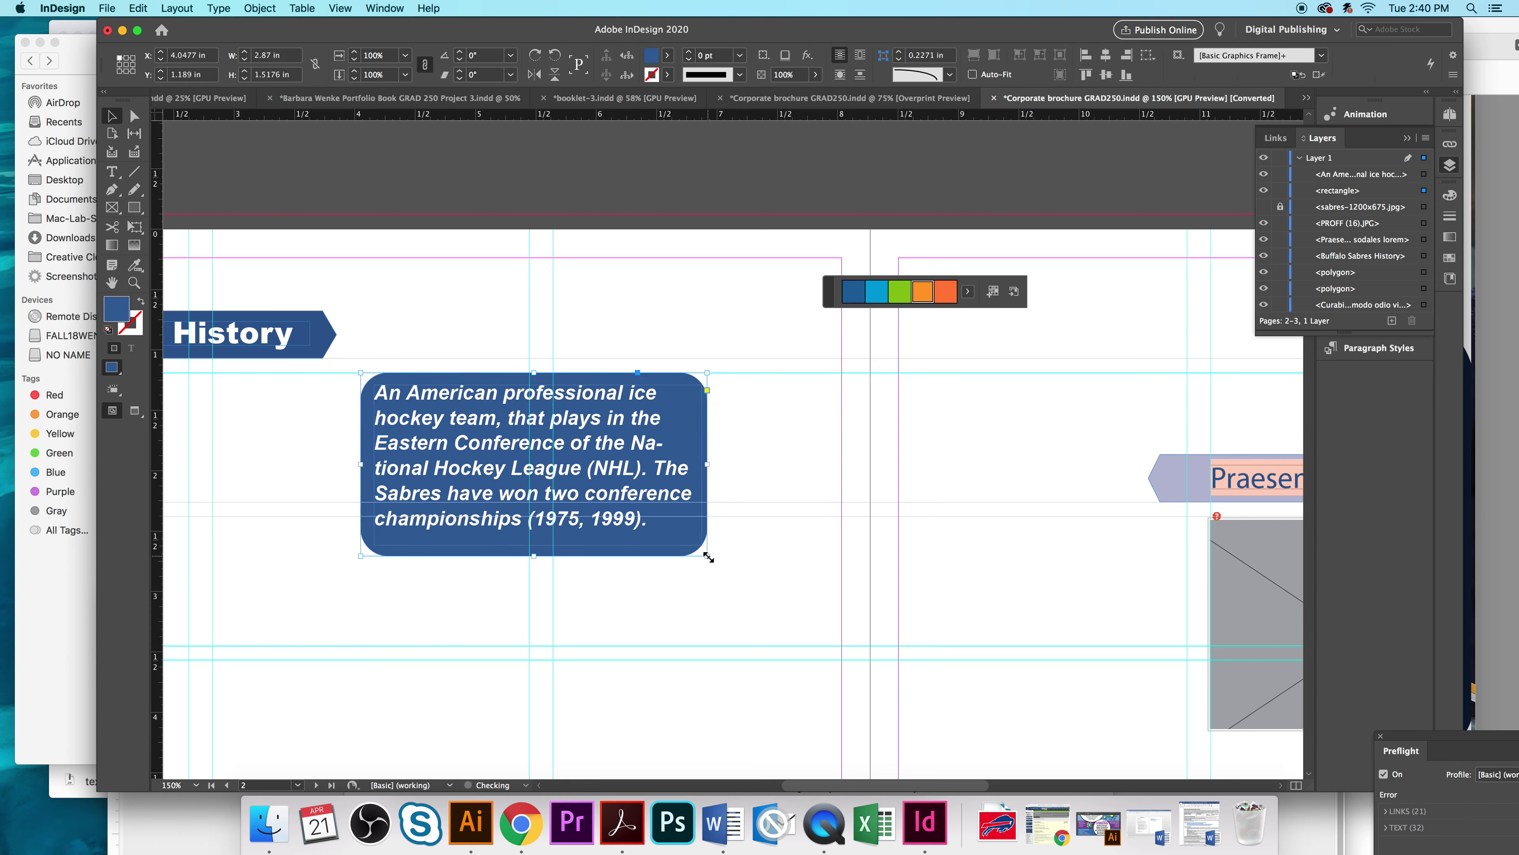
pyautogui.click(110, 173)
pyautogui.moveTo(375, 395); pyautogui.dragTo(712, 546)
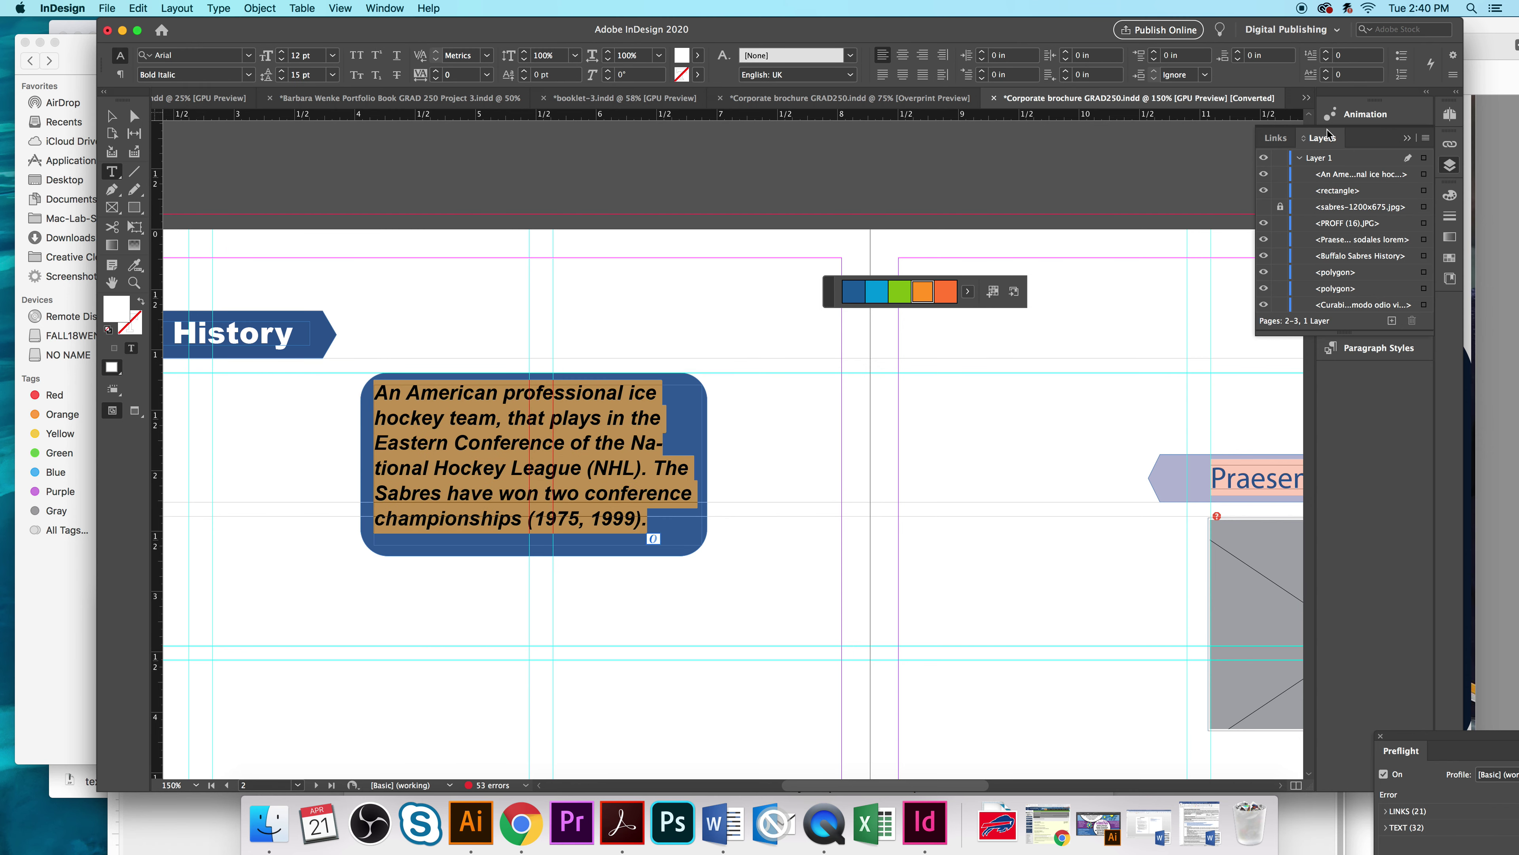
pyautogui.click(396, 8)
# Step: Open the Paragraph panel, move it aside, and turn off Hyphenate for the history text
pyautogui.moveTo(433, 376)
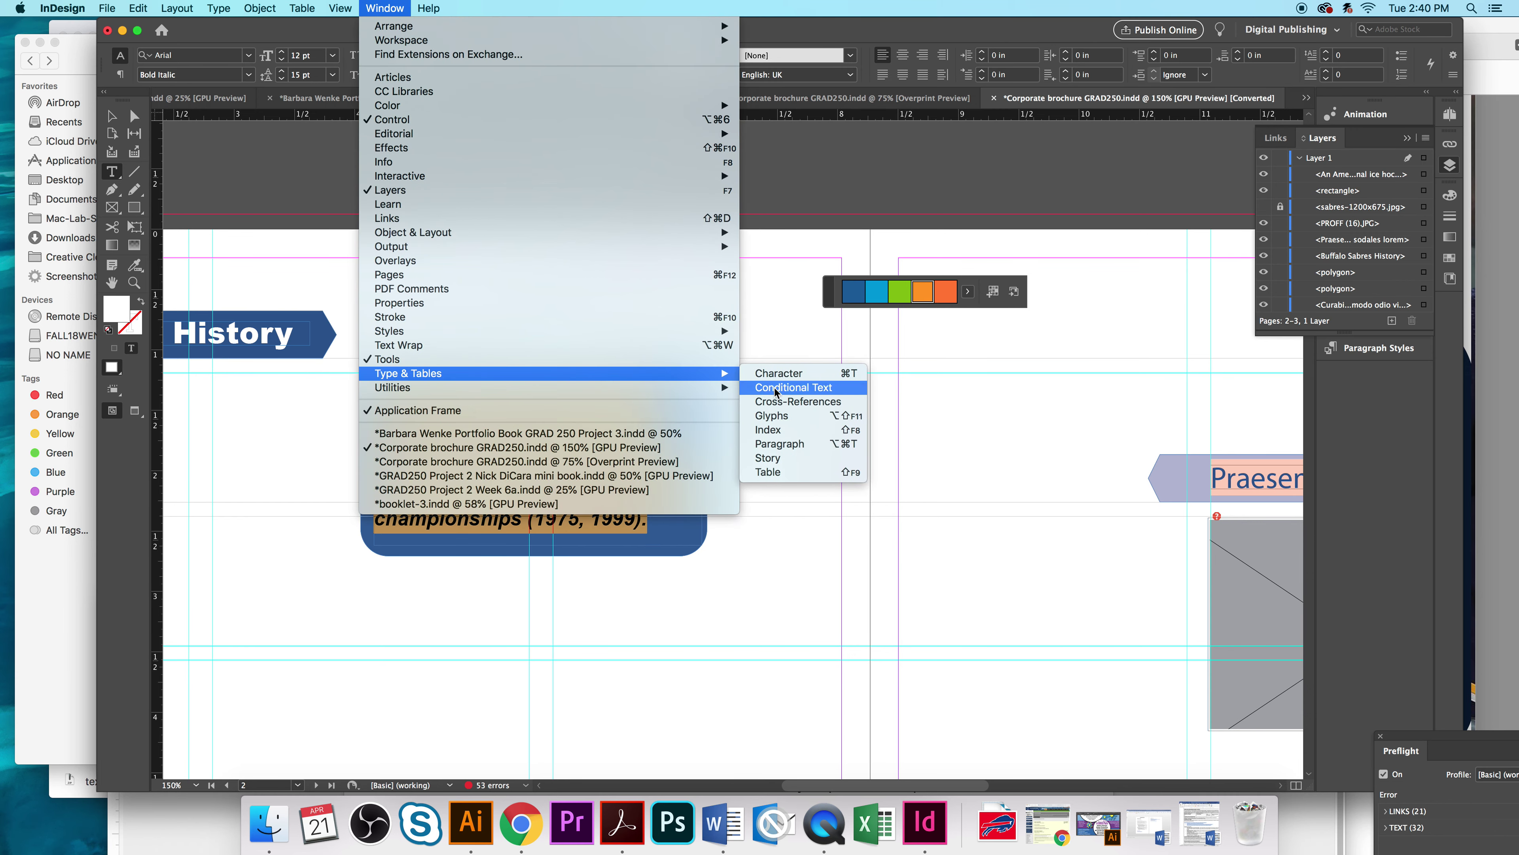
pyautogui.click(780, 443)
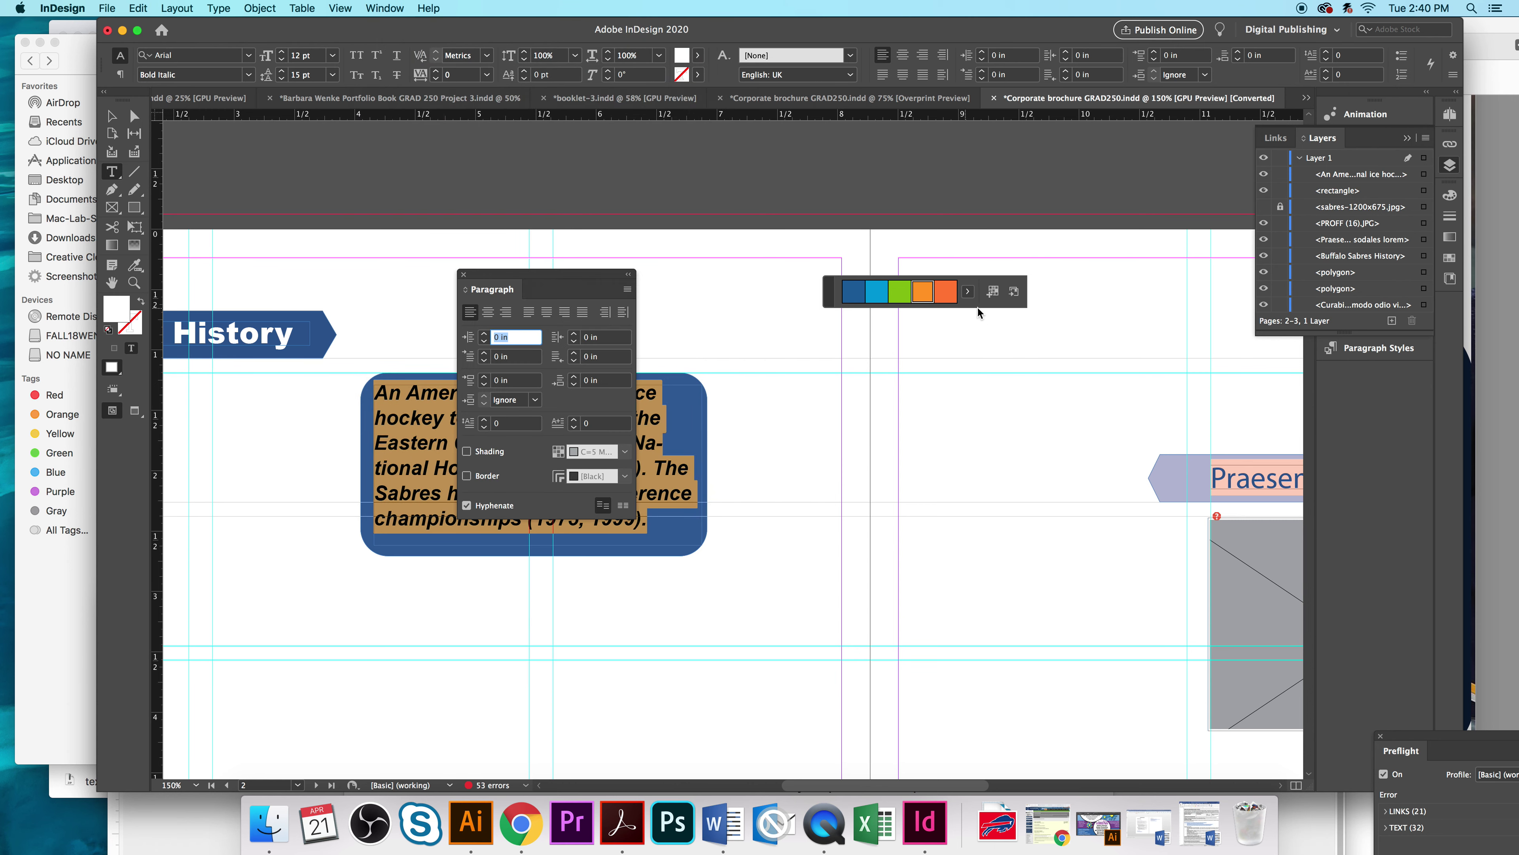
pyautogui.moveTo(519, 274); pyautogui.dragTo(880, 358)
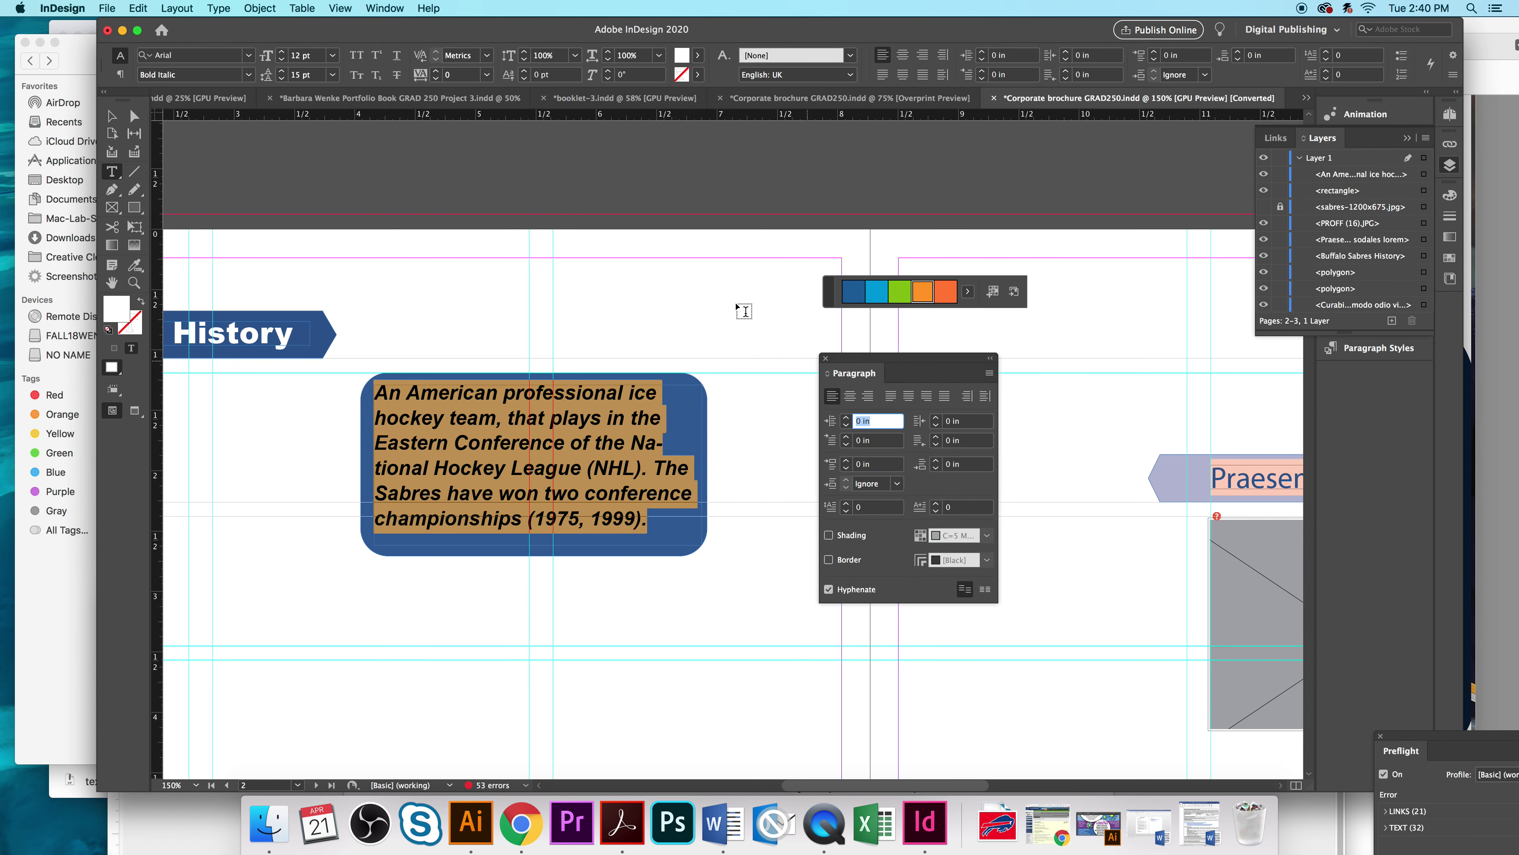
pyautogui.click(385, 8)
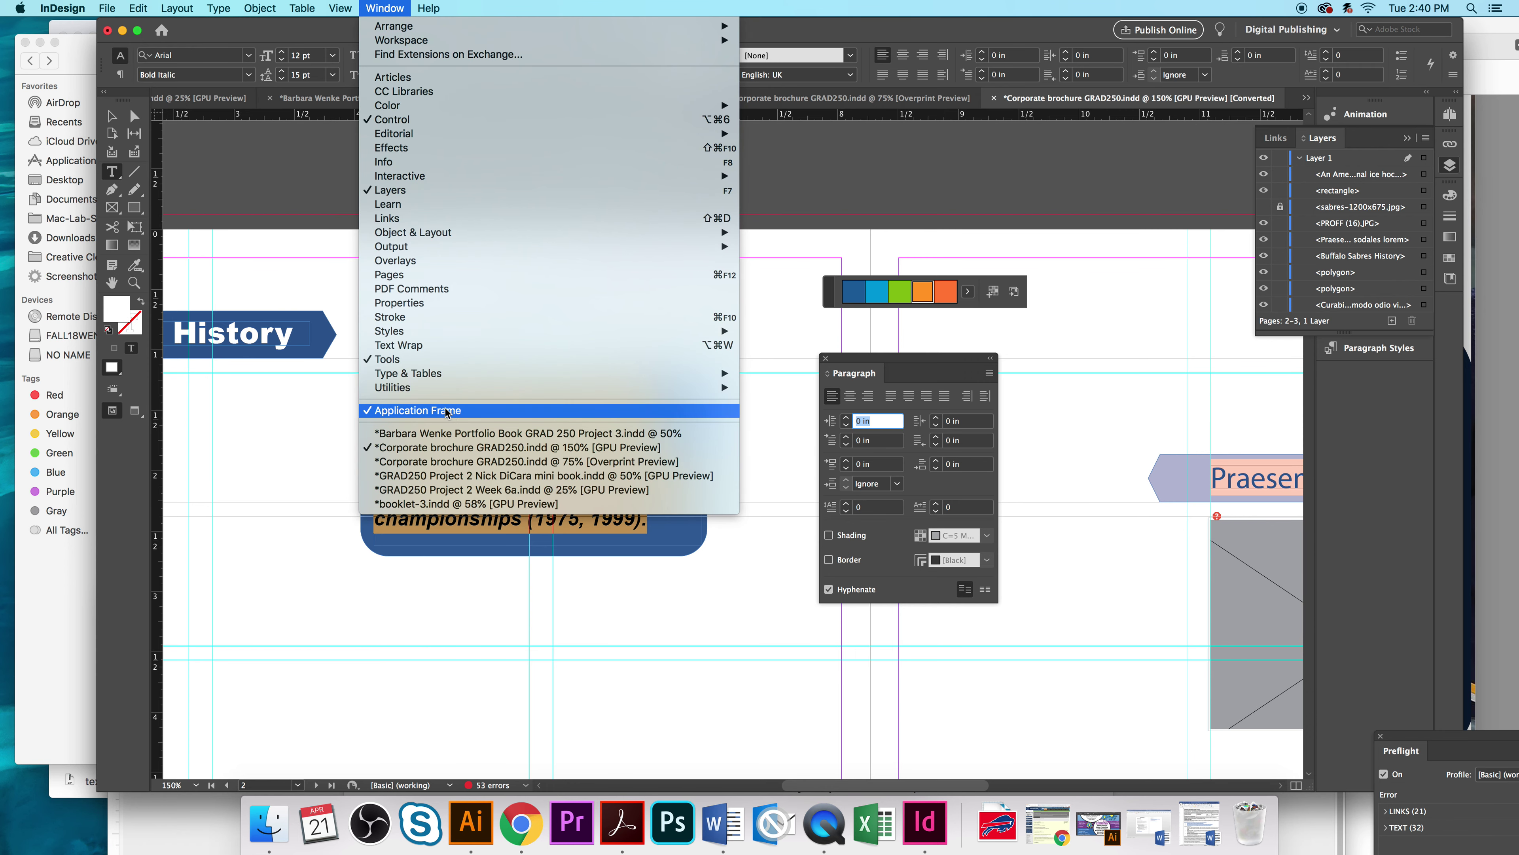
pyautogui.moveTo(444, 375)
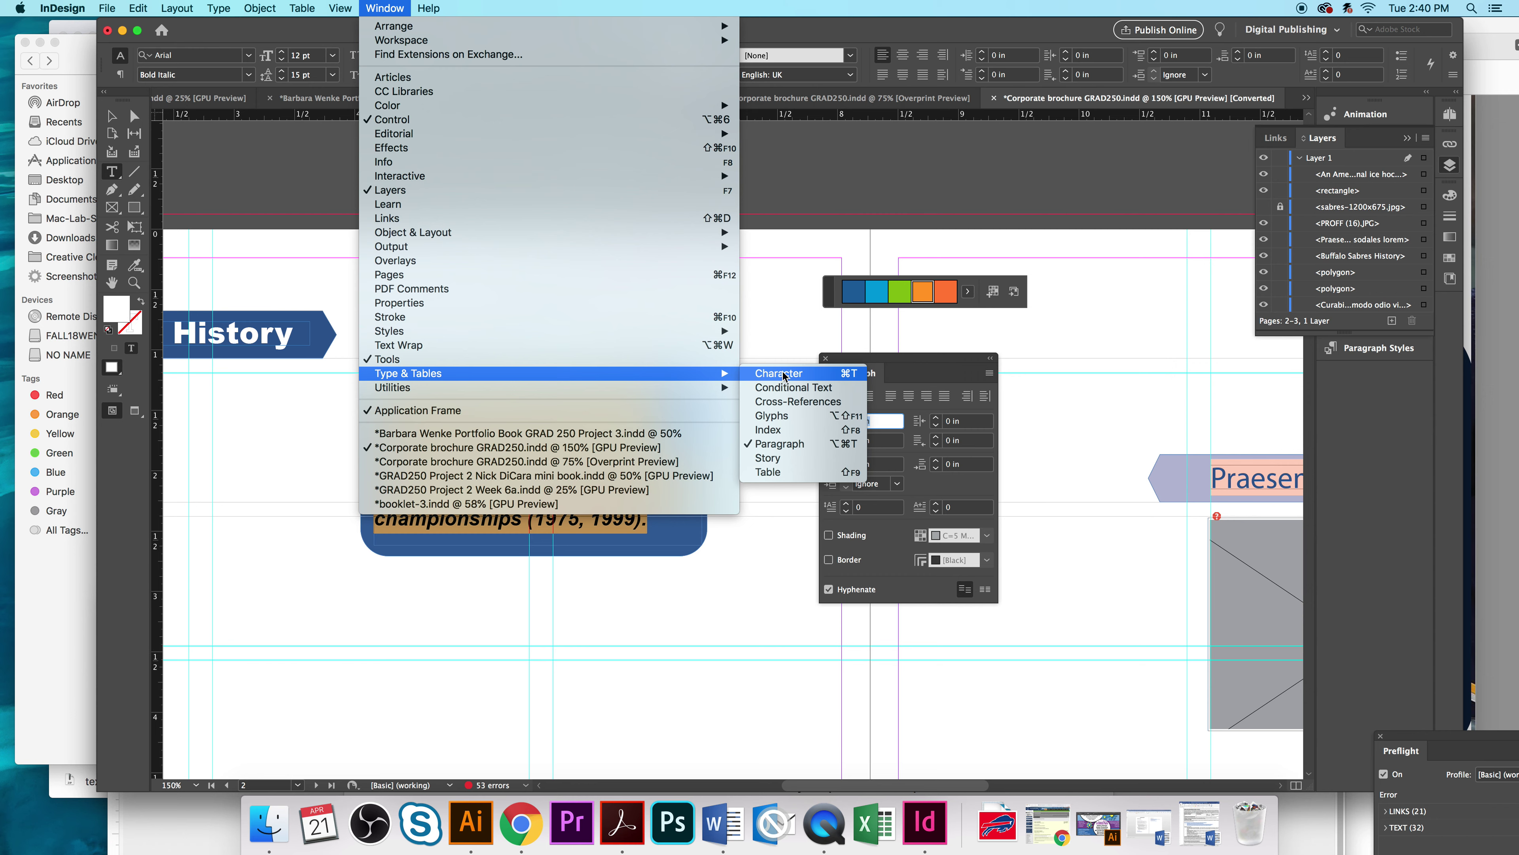
pyautogui.click(803, 315)
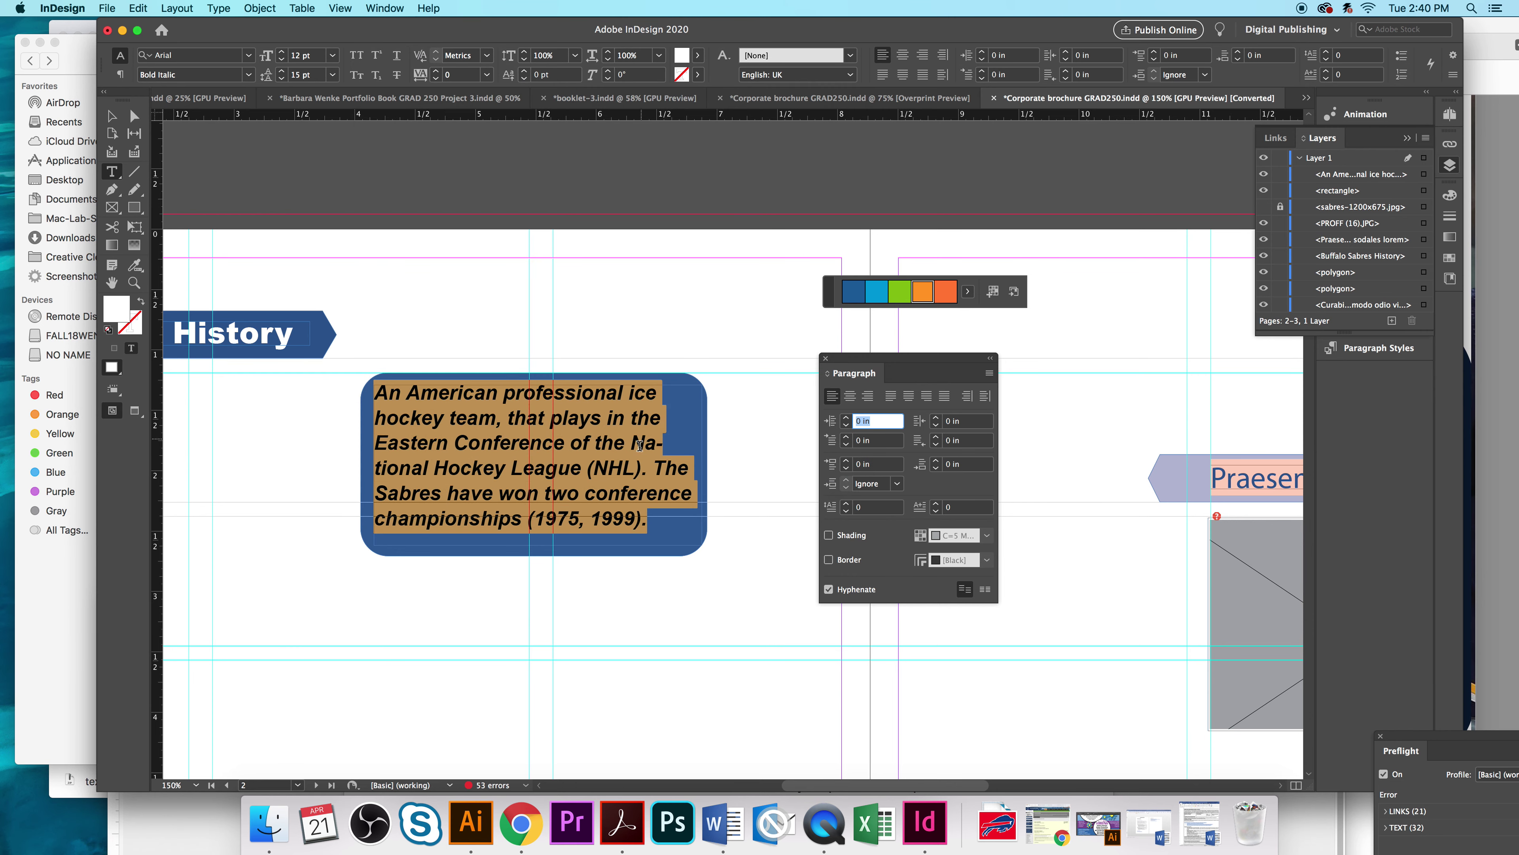
pyautogui.click(829, 589)
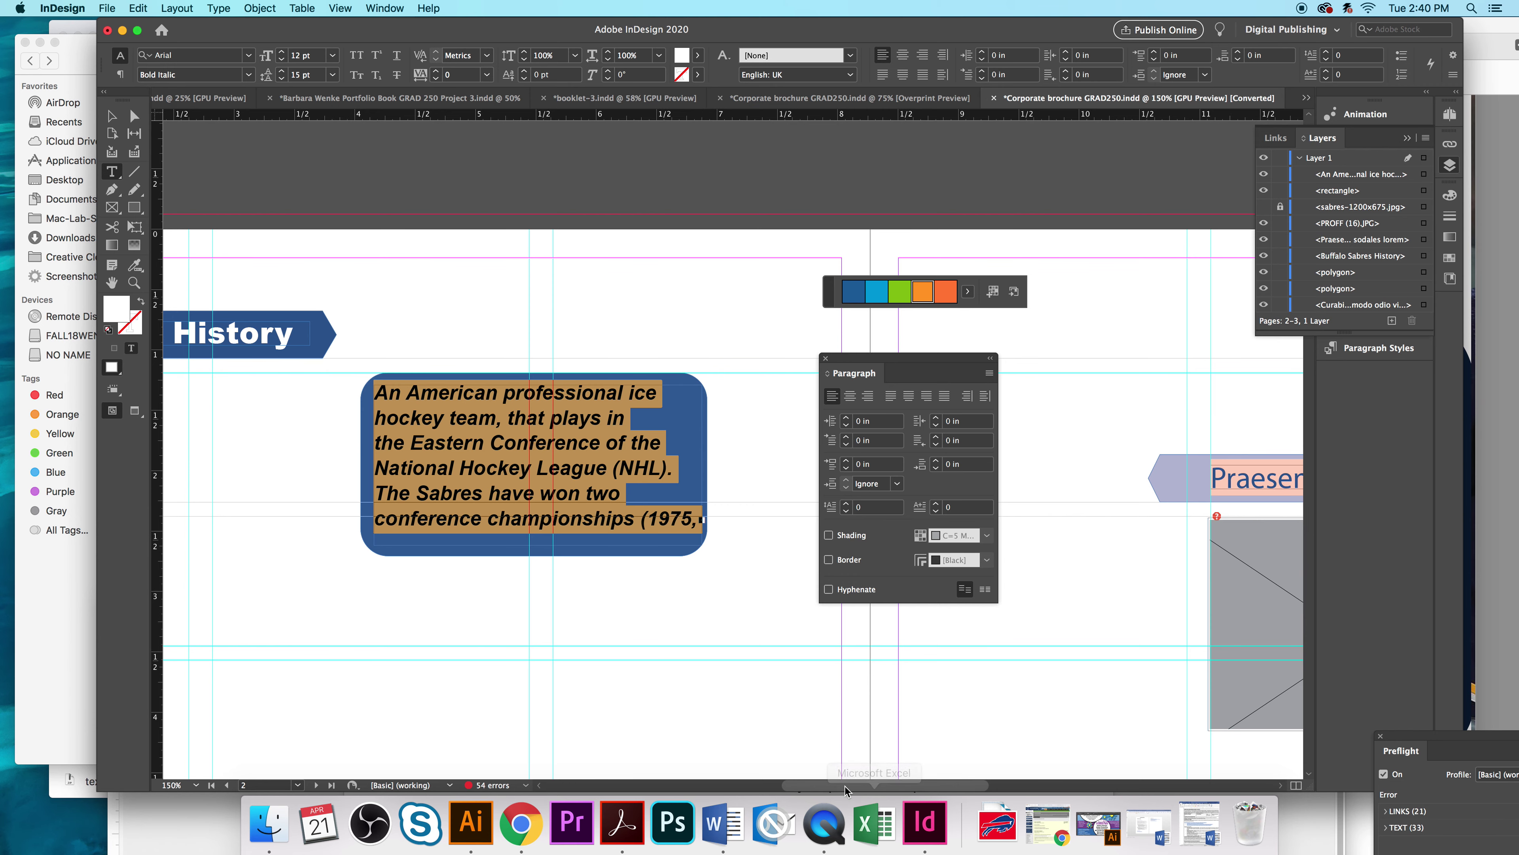
pyautogui.moveTo(845, 787); pyautogui.dragTo(803, 788)
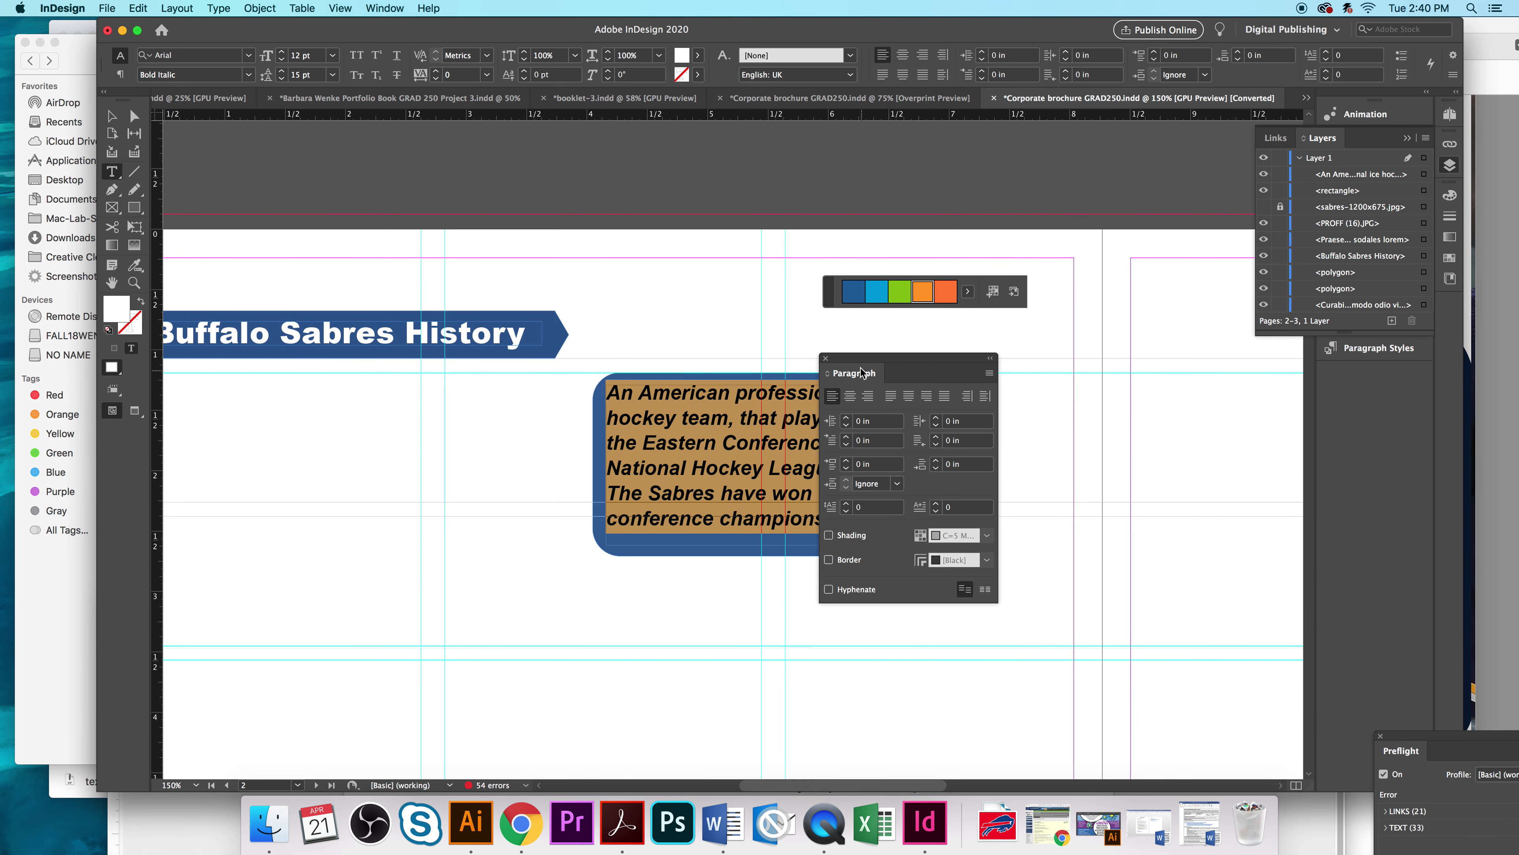
# Step: Move the blue box and its text together to the left, under the Buffalo Sabres History heading
pyautogui.moveTo(862, 372); pyautogui.dragTo(1160, 422)
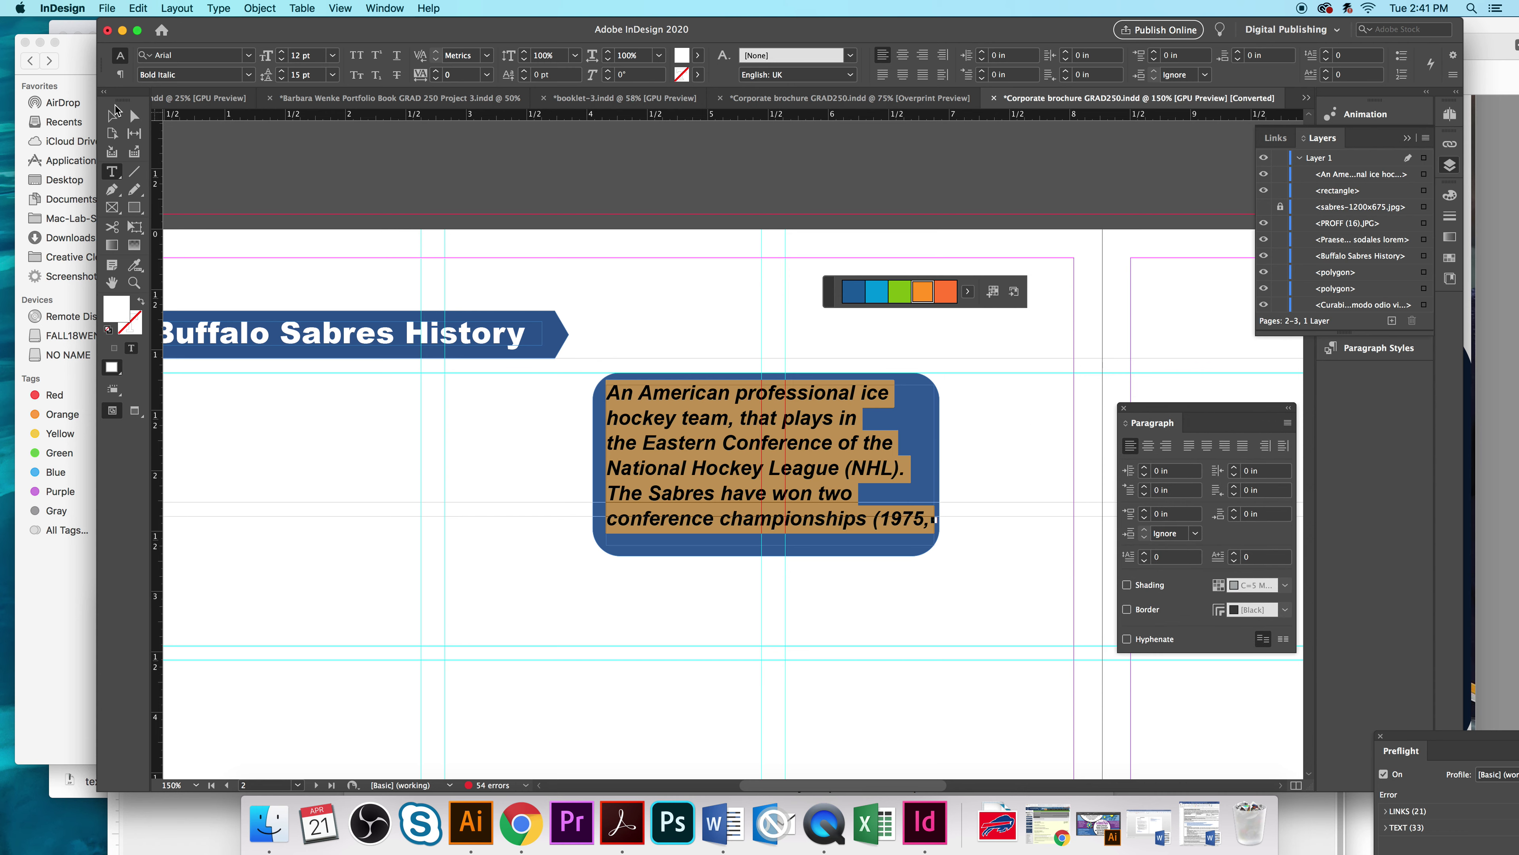
pyautogui.click(115, 111)
pyautogui.moveTo(598, 358); pyautogui.dragTo(975, 592)
pyautogui.moveTo(836, 448); pyautogui.dragTo(438, 452)
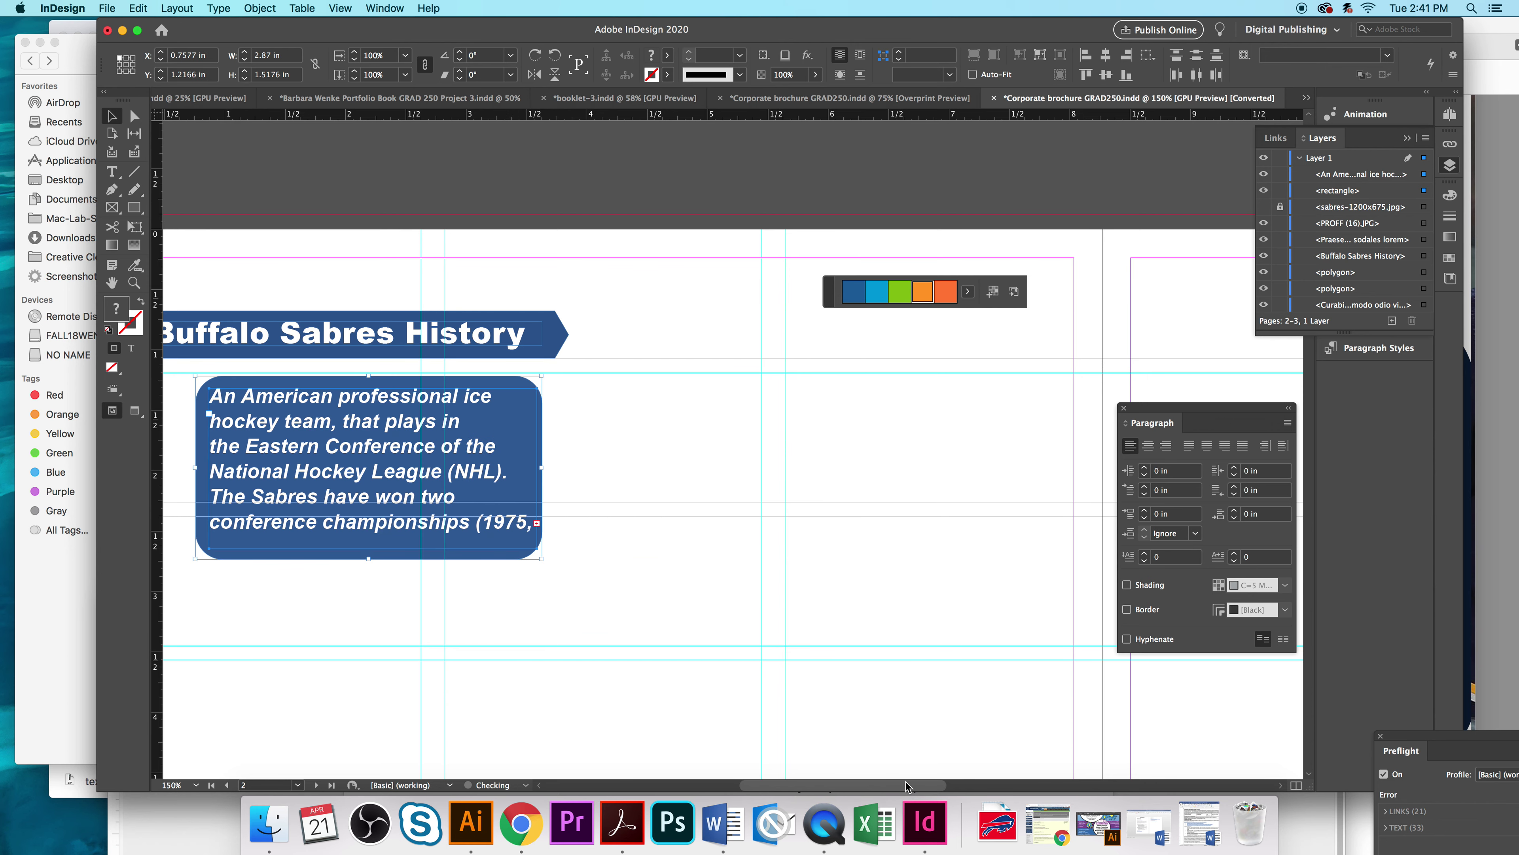
pyautogui.hscroll(-5, 479, 748)
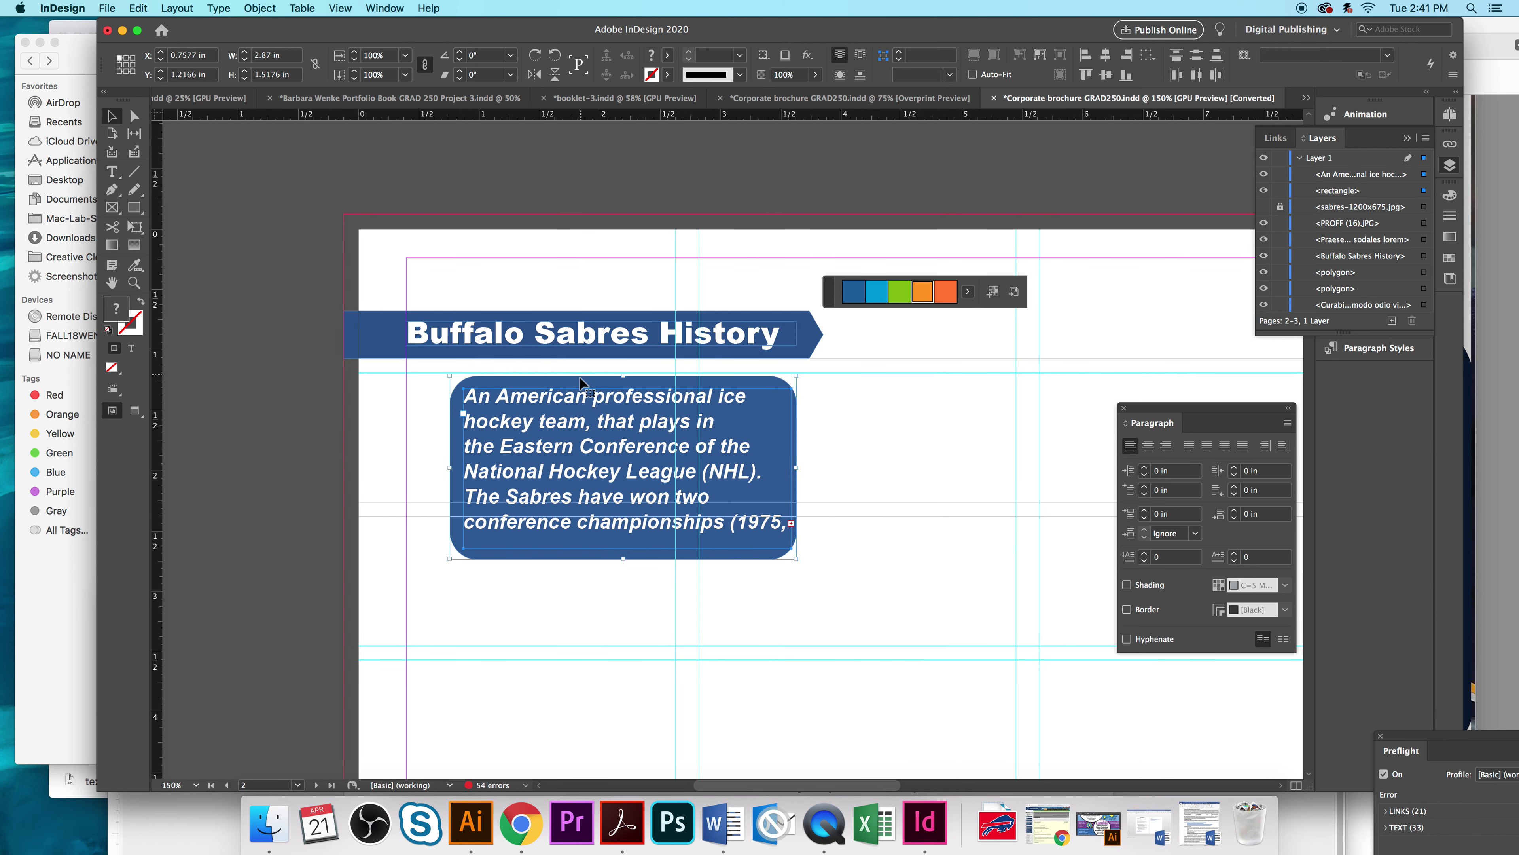
pyautogui.moveTo(580, 383); pyautogui.dragTo(561, 381)
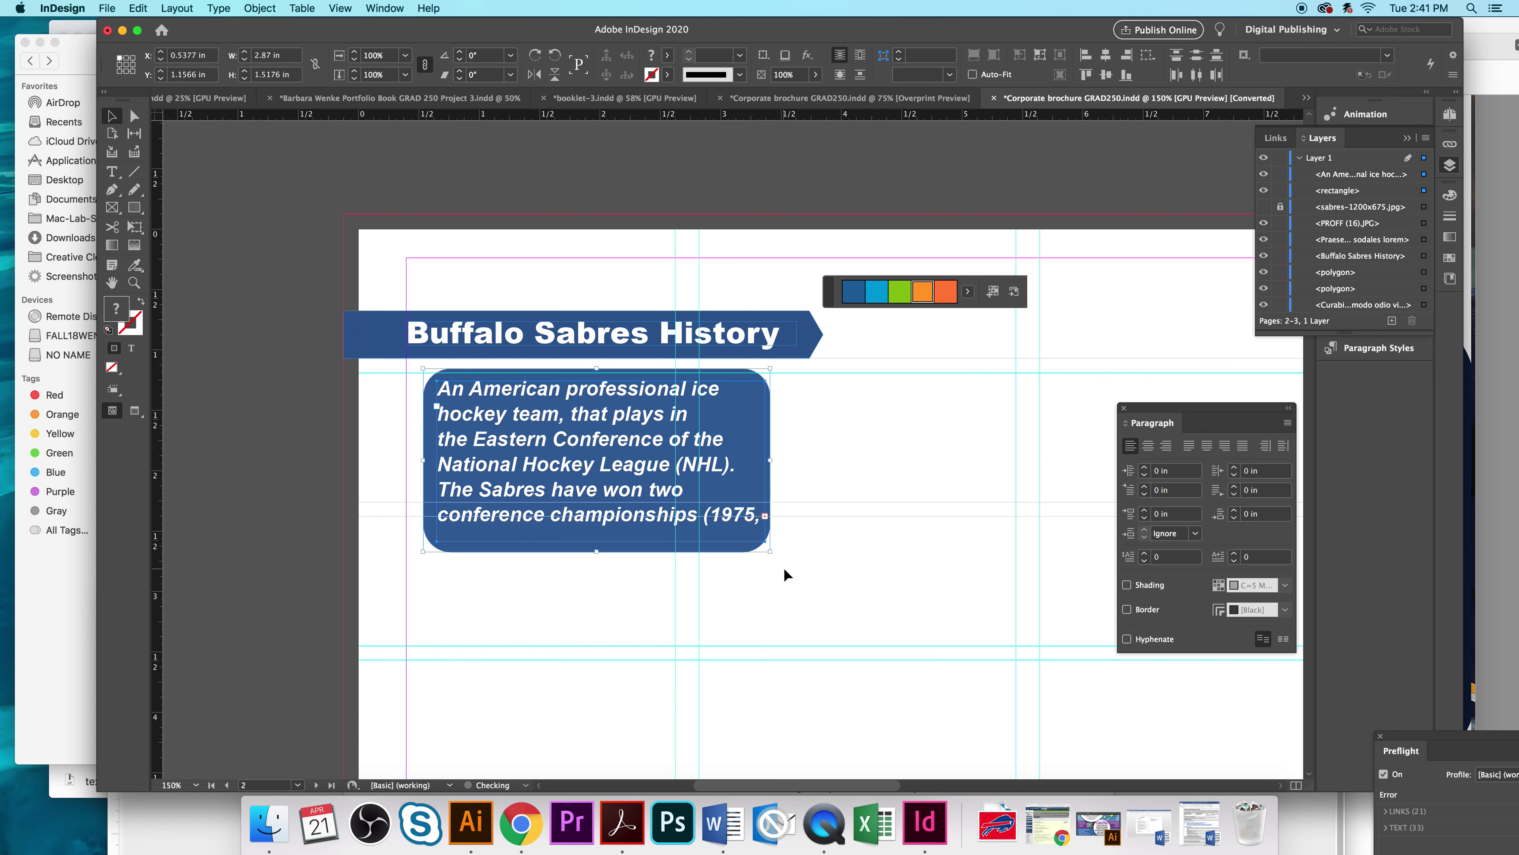
# Step: Reselect the inner text frame and select all the paragraph text with the Type tool
pyautogui.doubleClick(766, 482)
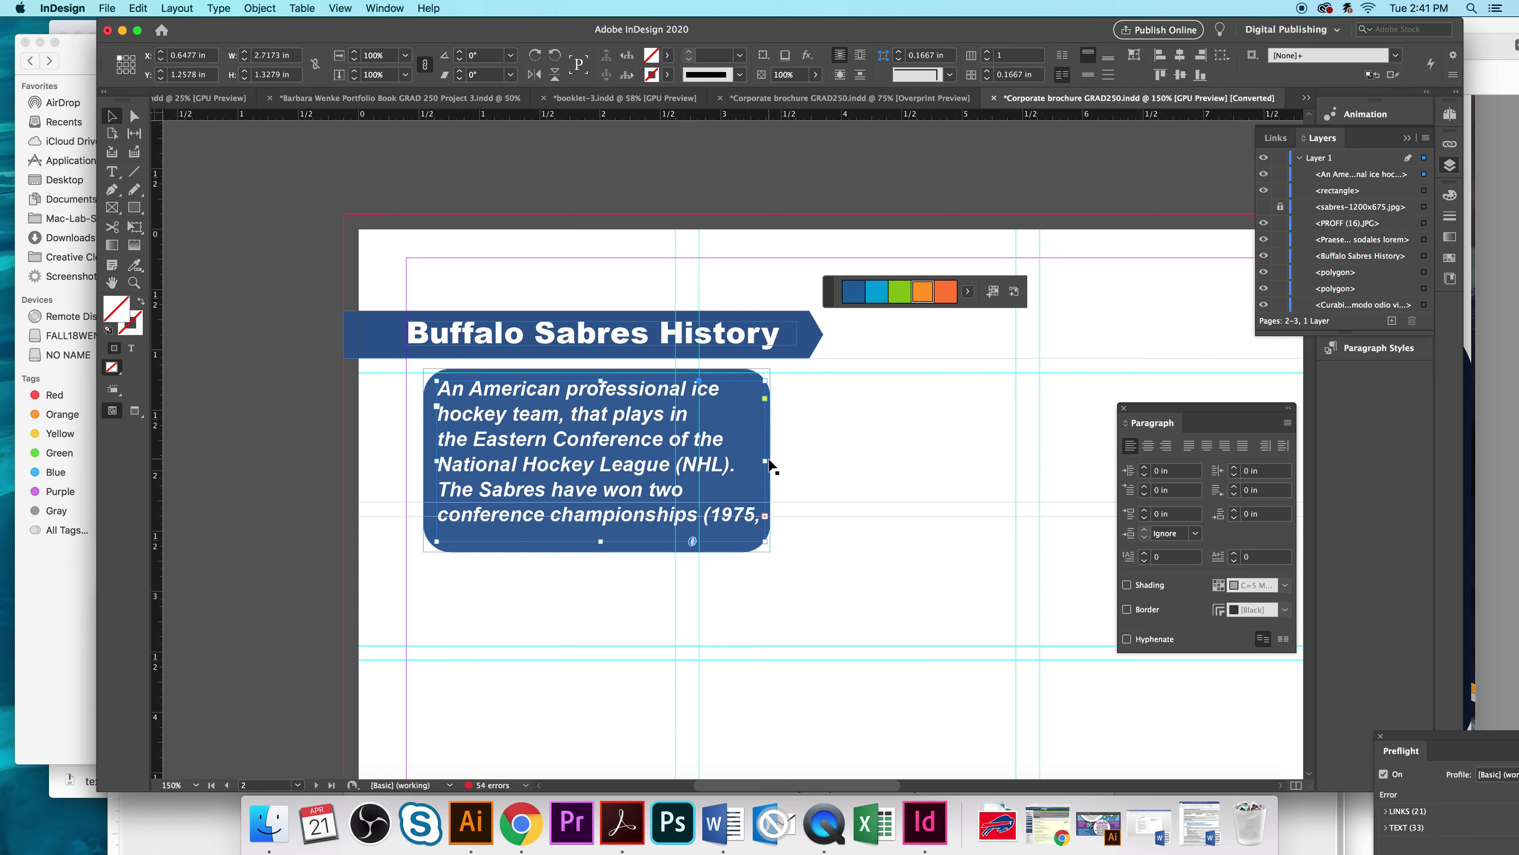
pyautogui.click(772, 469)
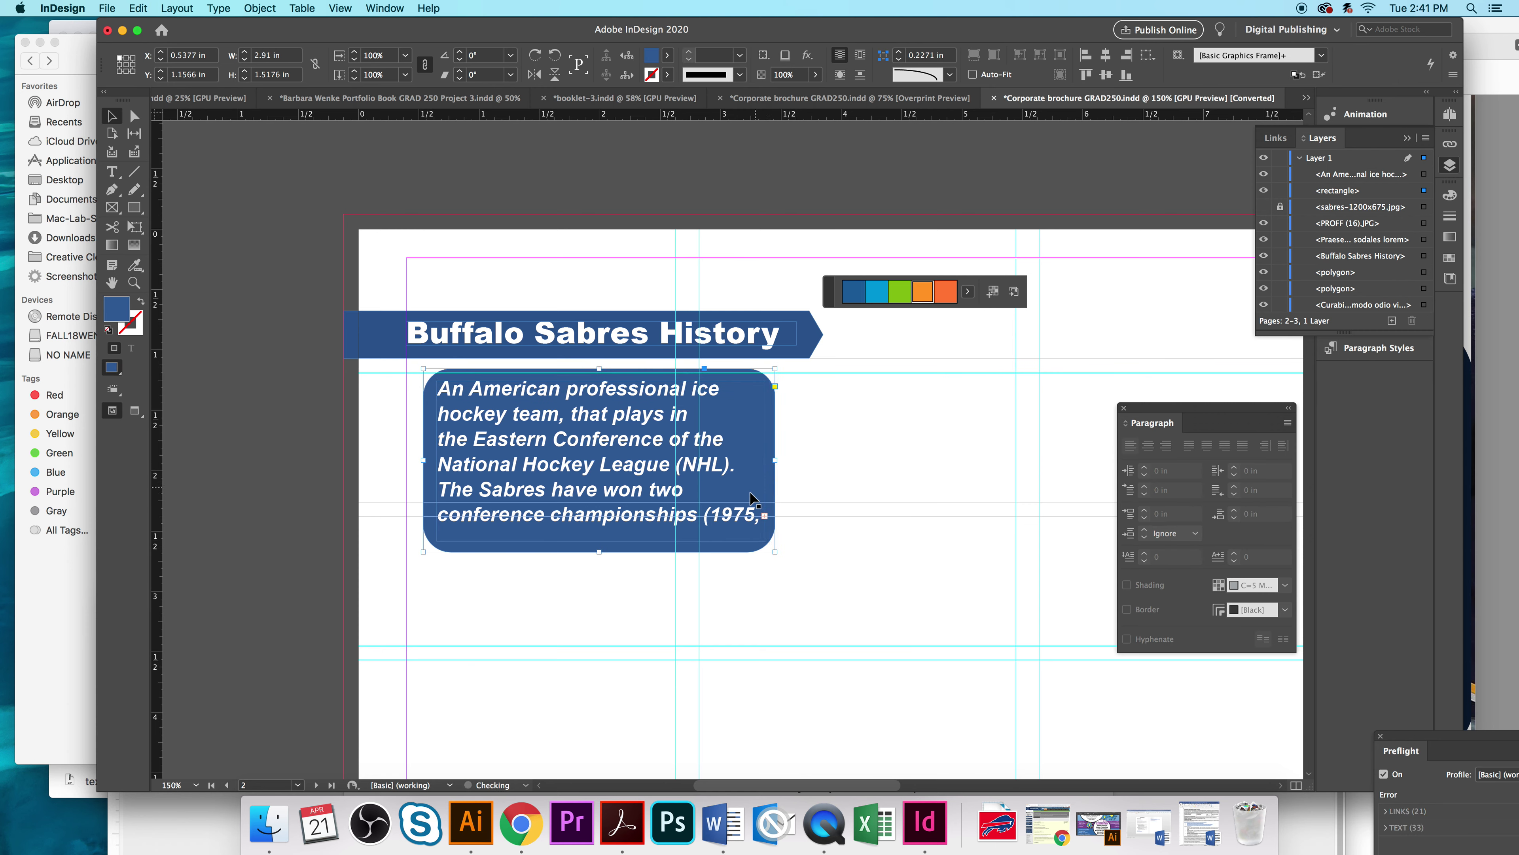
pyautogui.click(745, 521)
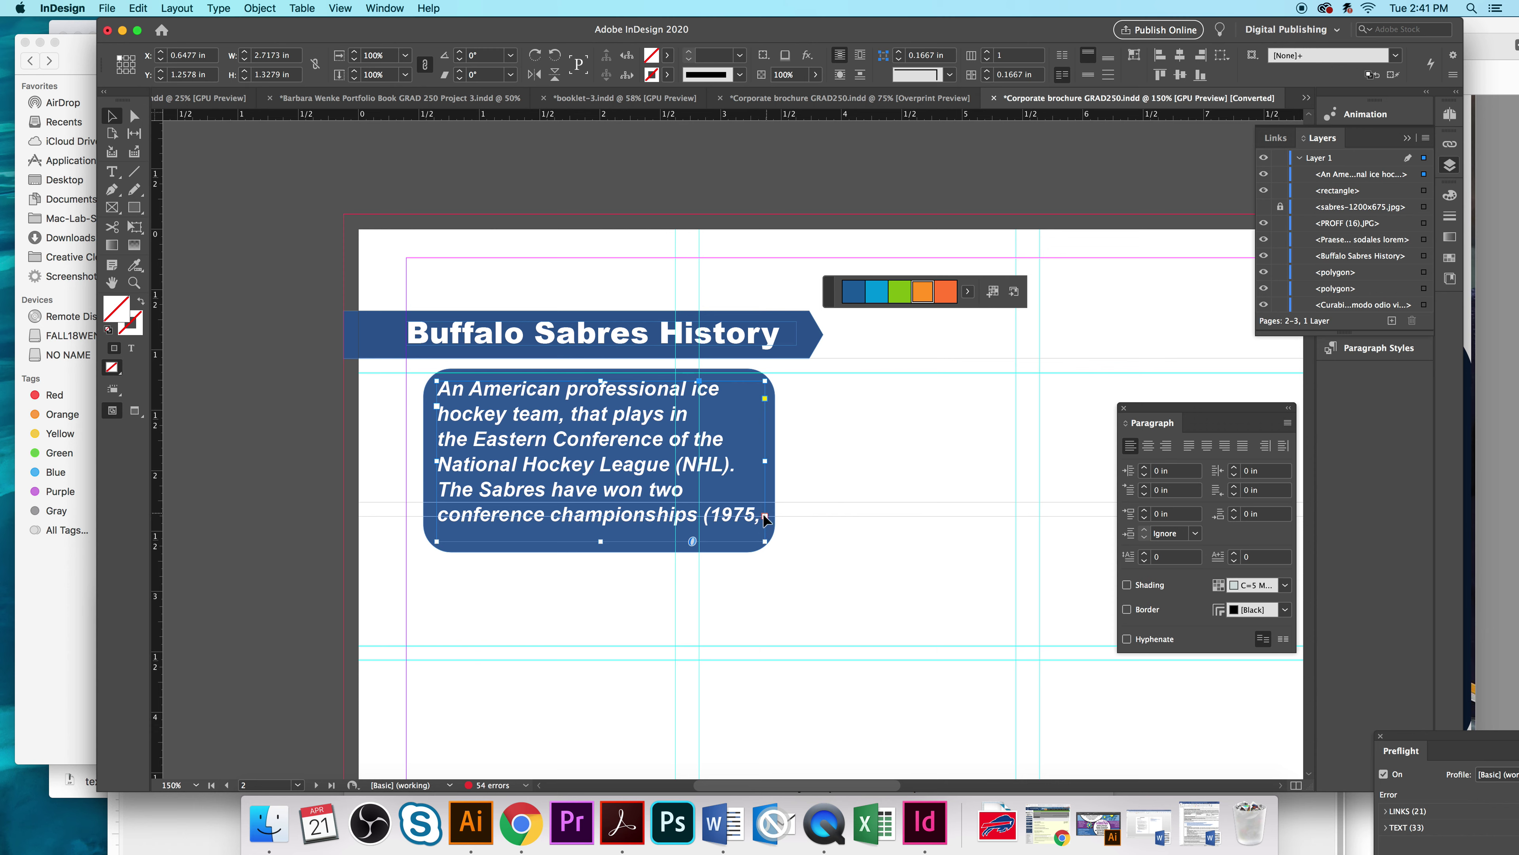
pyautogui.click(112, 171)
pyautogui.moveTo(437, 386); pyautogui.dragTo(806, 571)
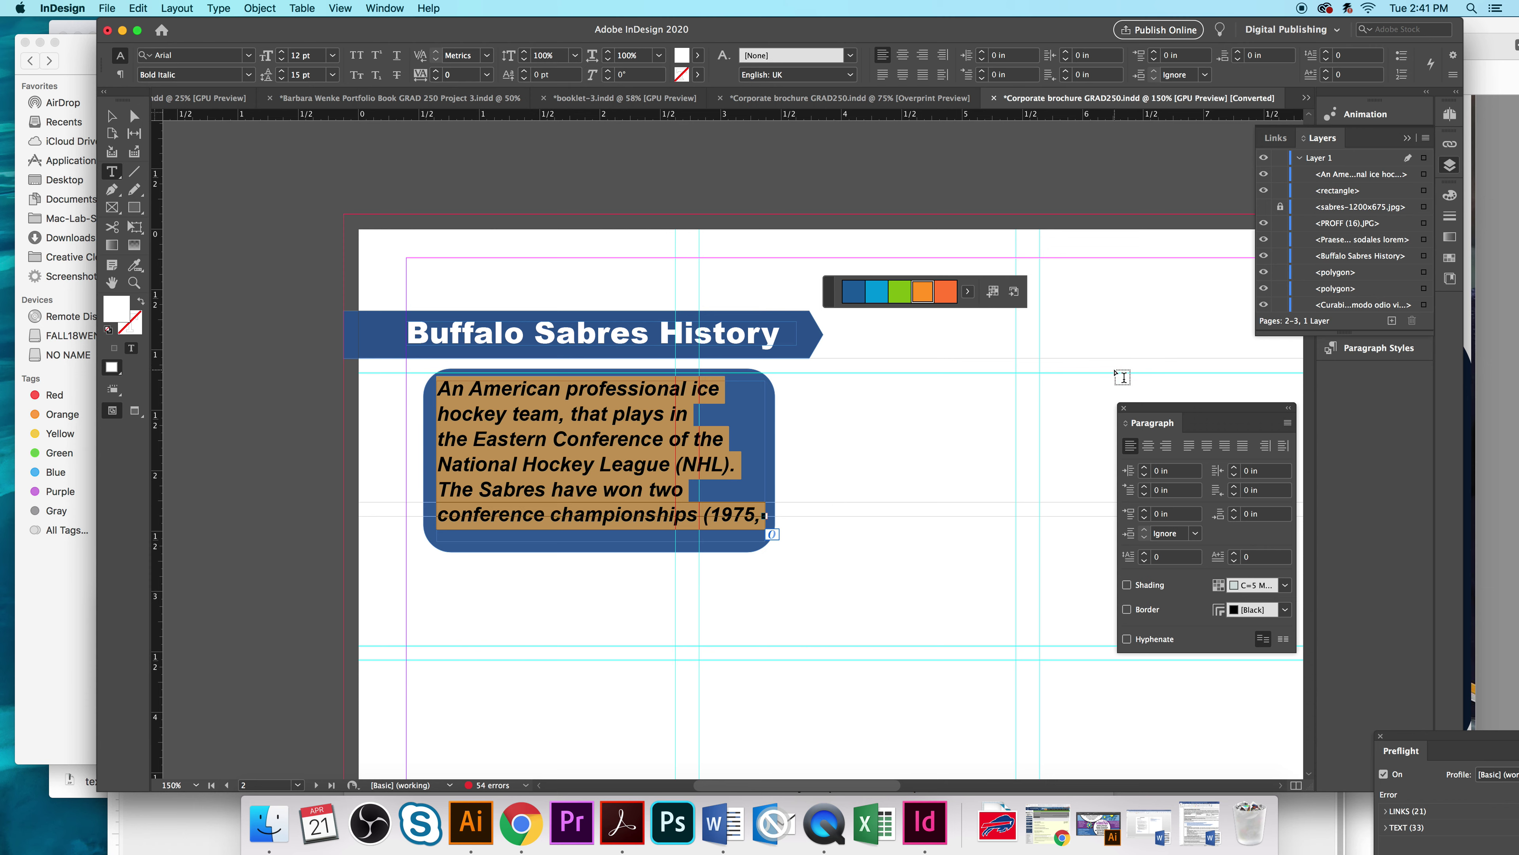
# Step: In the Character panel, reduce the paragraph's leading from 15 pt to 13 pt
pyautogui.press('super+t')
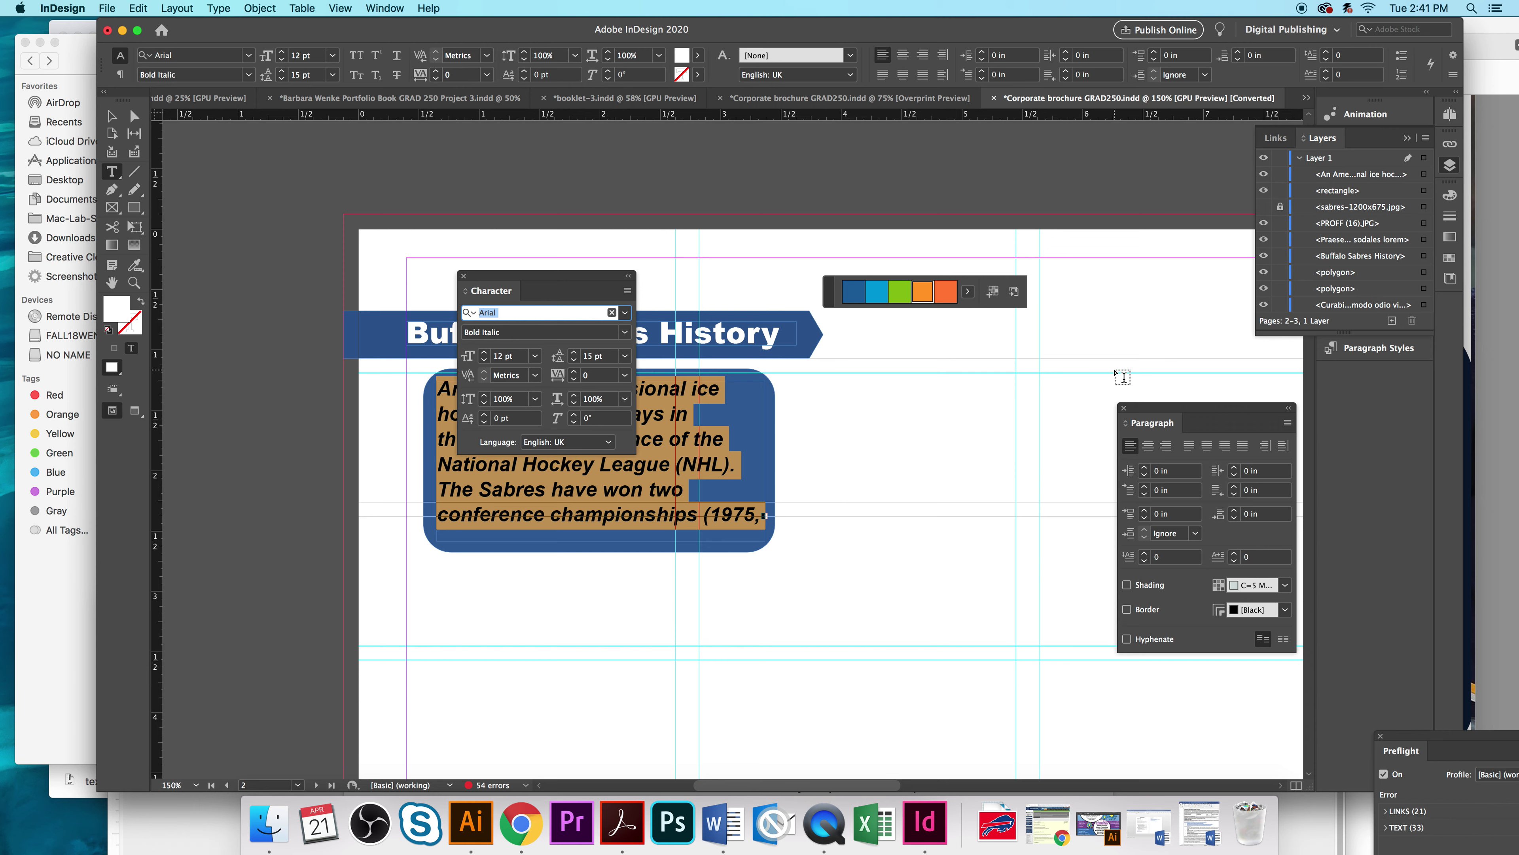
pyautogui.press('super+t')
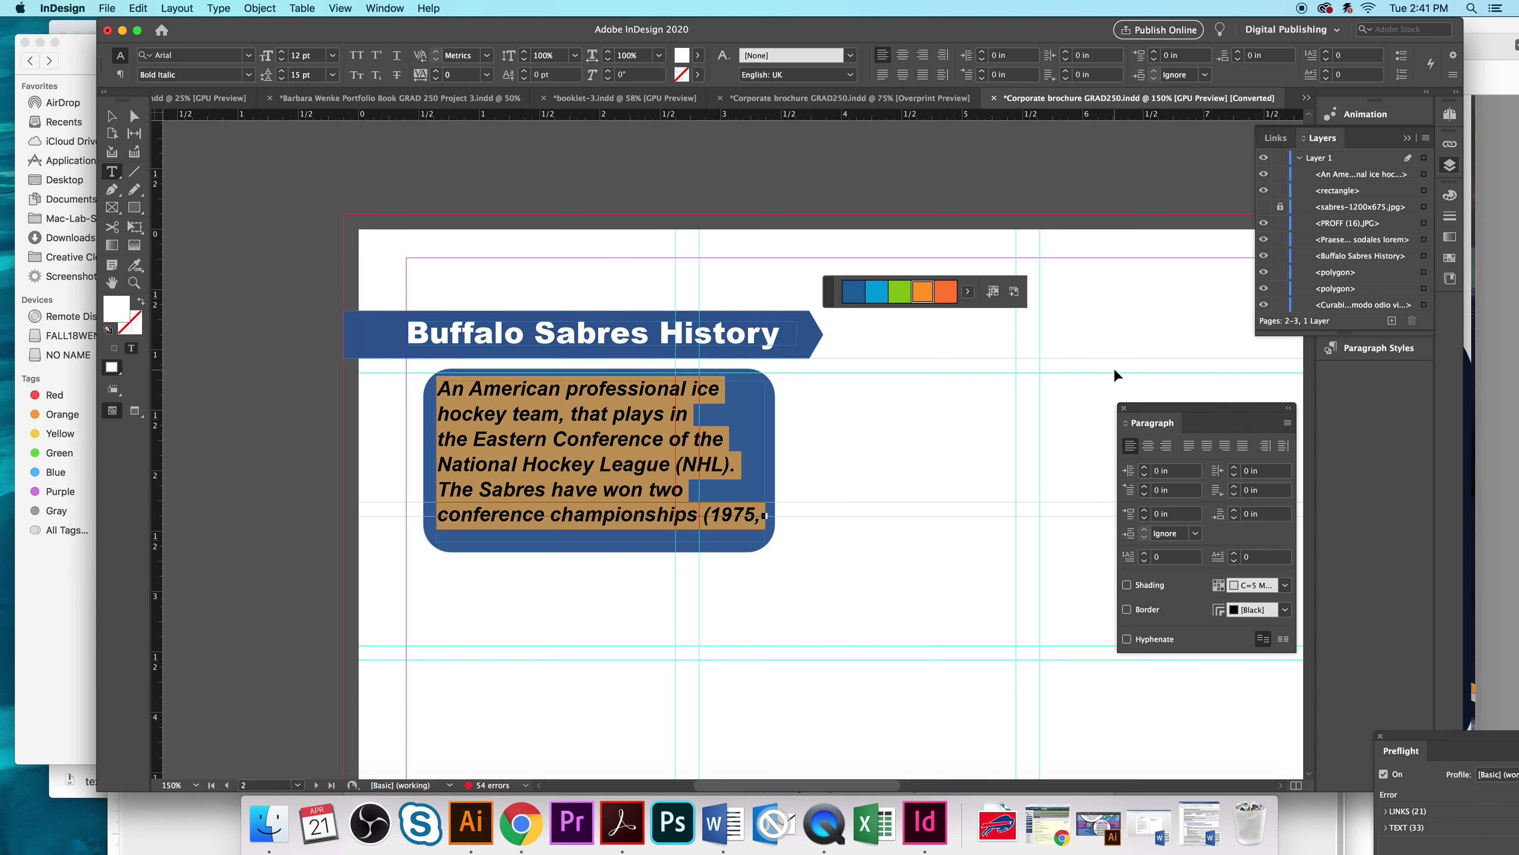
pyautogui.press('super+t')
pyautogui.moveTo(519, 279); pyautogui.dragTo(897, 391)
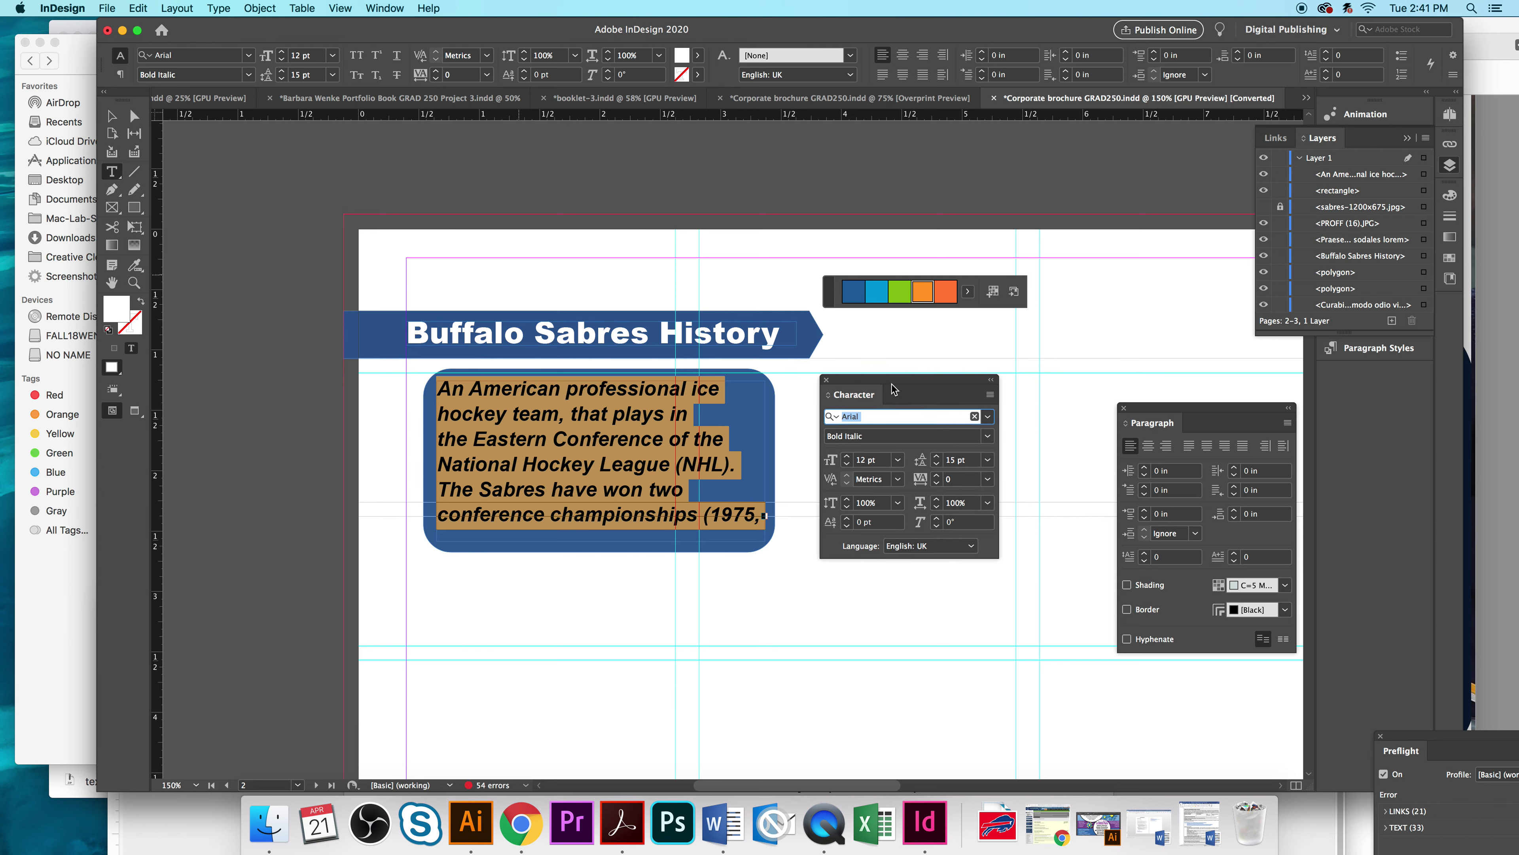
pyautogui.click(952, 473)
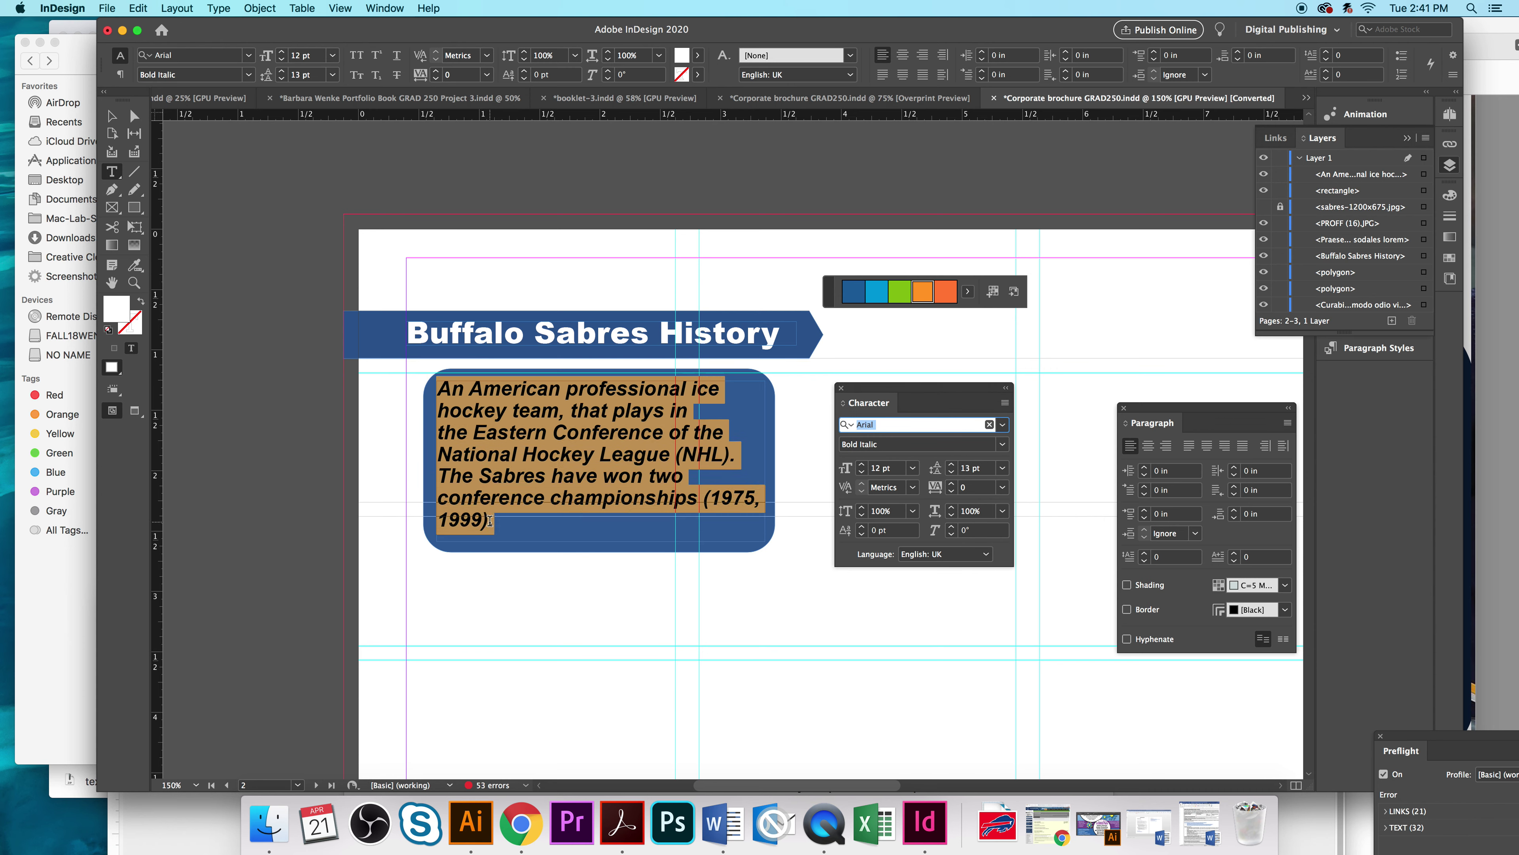
pyautogui.moveTo(493, 520); pyautogui.dragTo(450, 516)
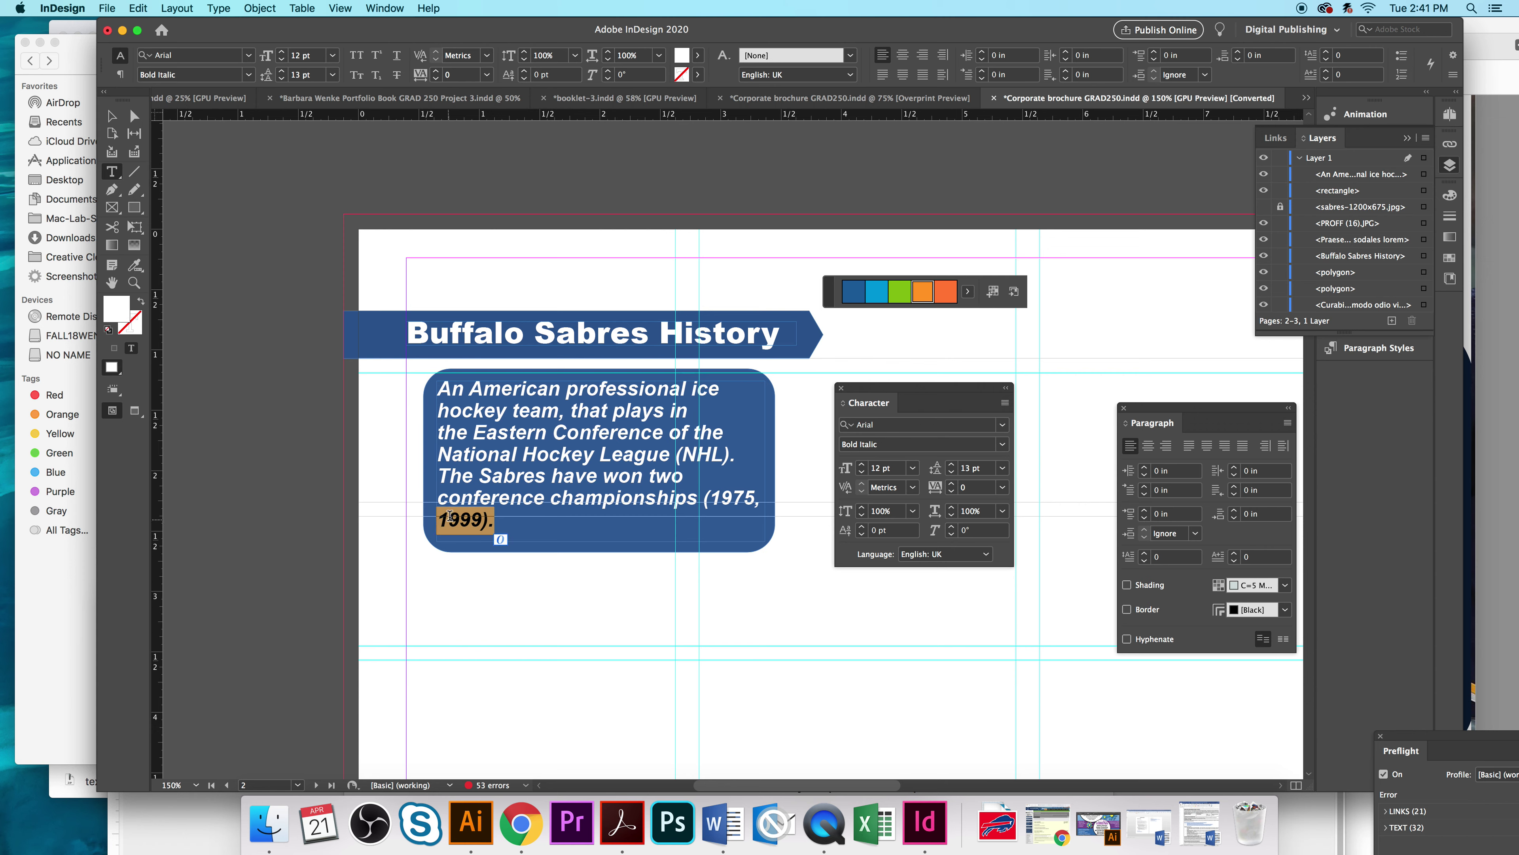
# Step: Narrow the history text frame to 2.4 in and shift it right, inset within the rounded box
pyautogui.click(112, 116)
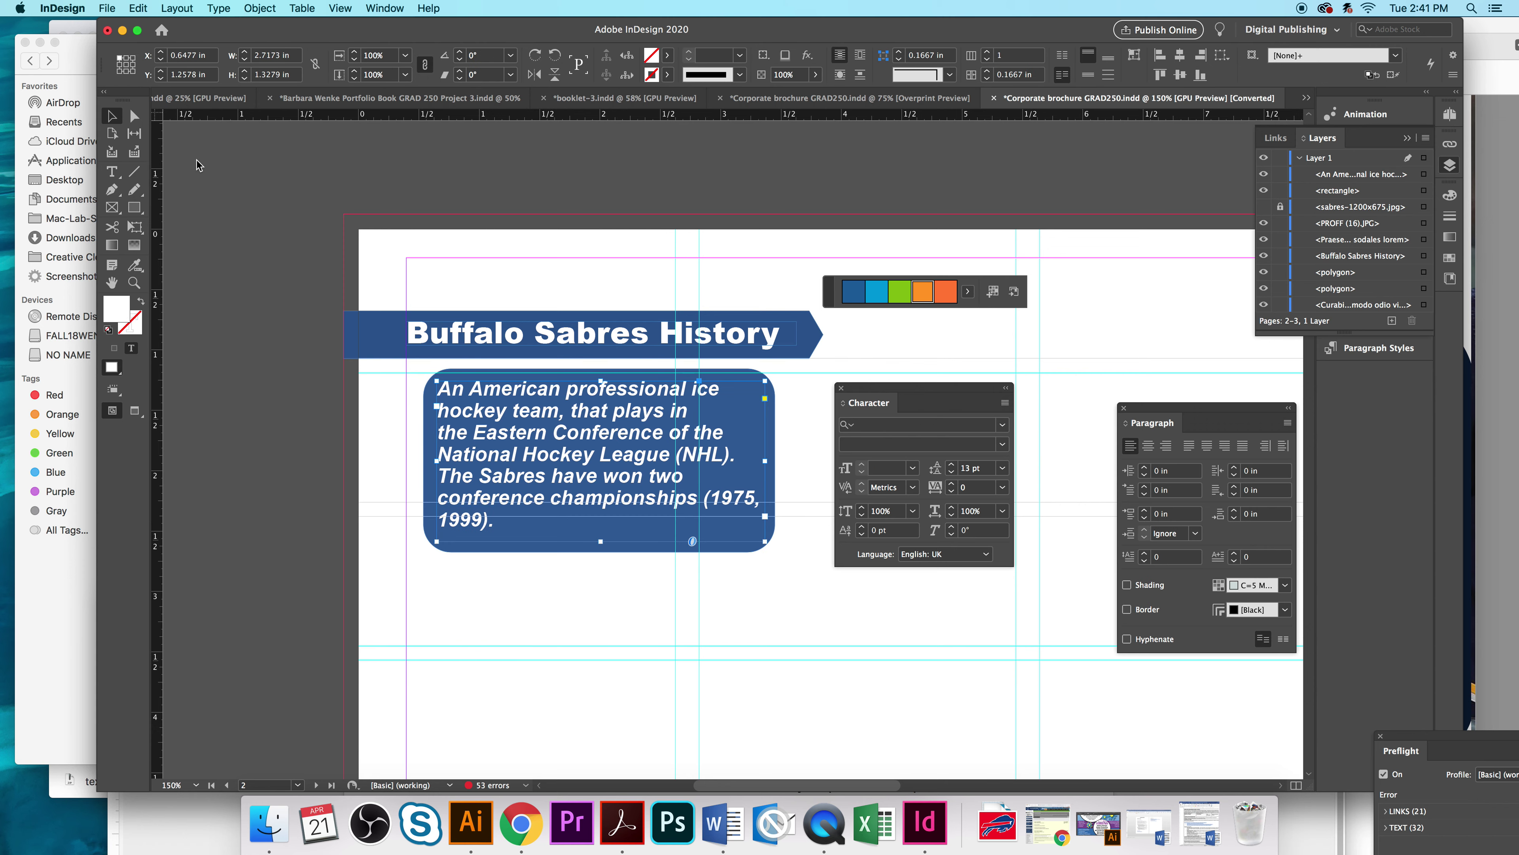
pyautogui.moveTo(765, 461); pyautogui.dragTo(746, 462)
pyautogui.click(772, 476)
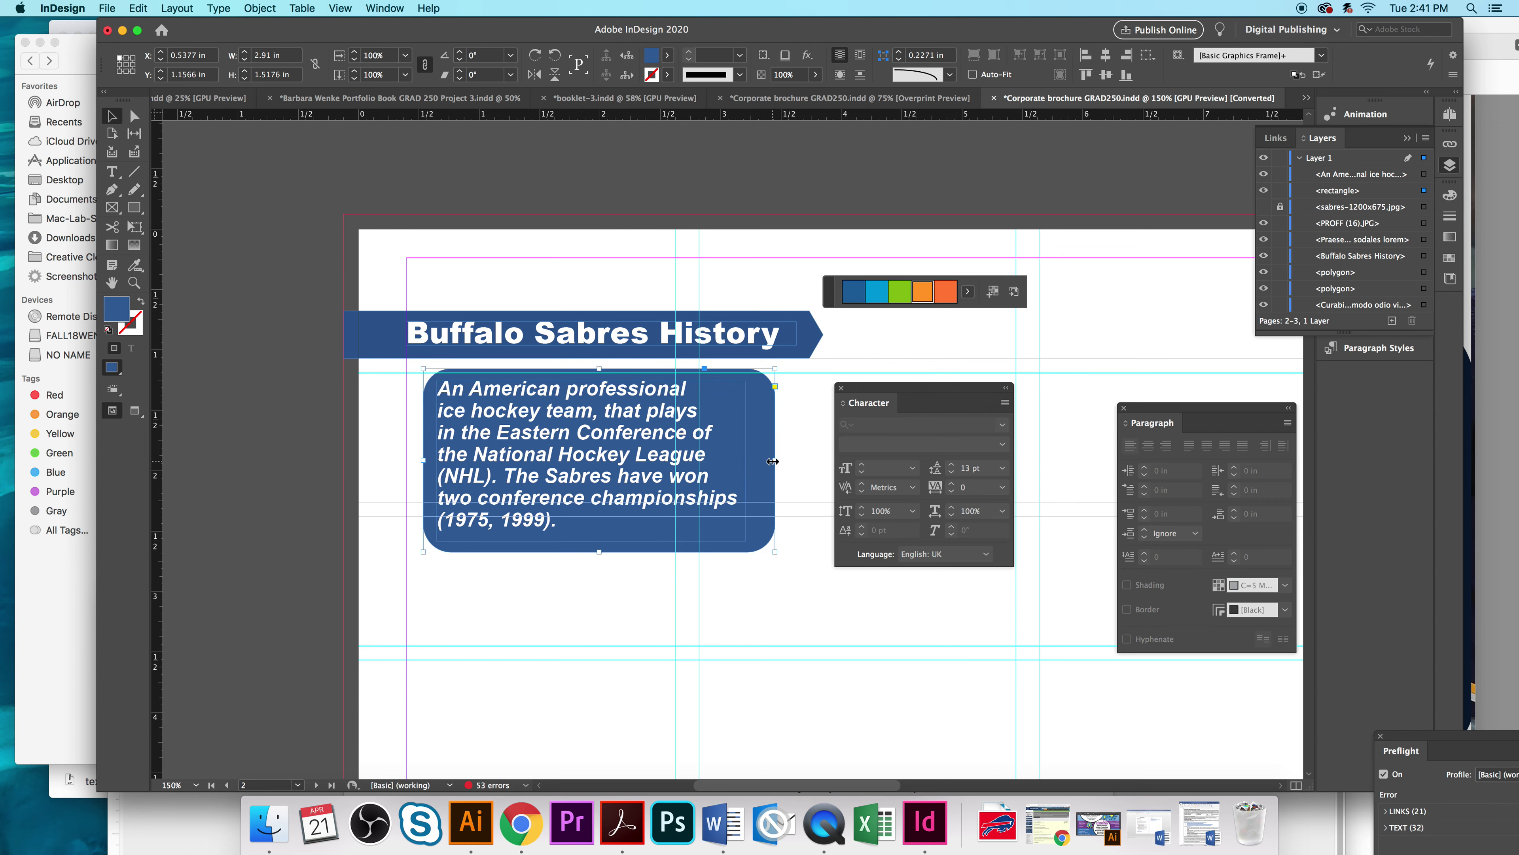
pyautogui.moveTo(775, 460); pyautogui.dragTo(753, 460)
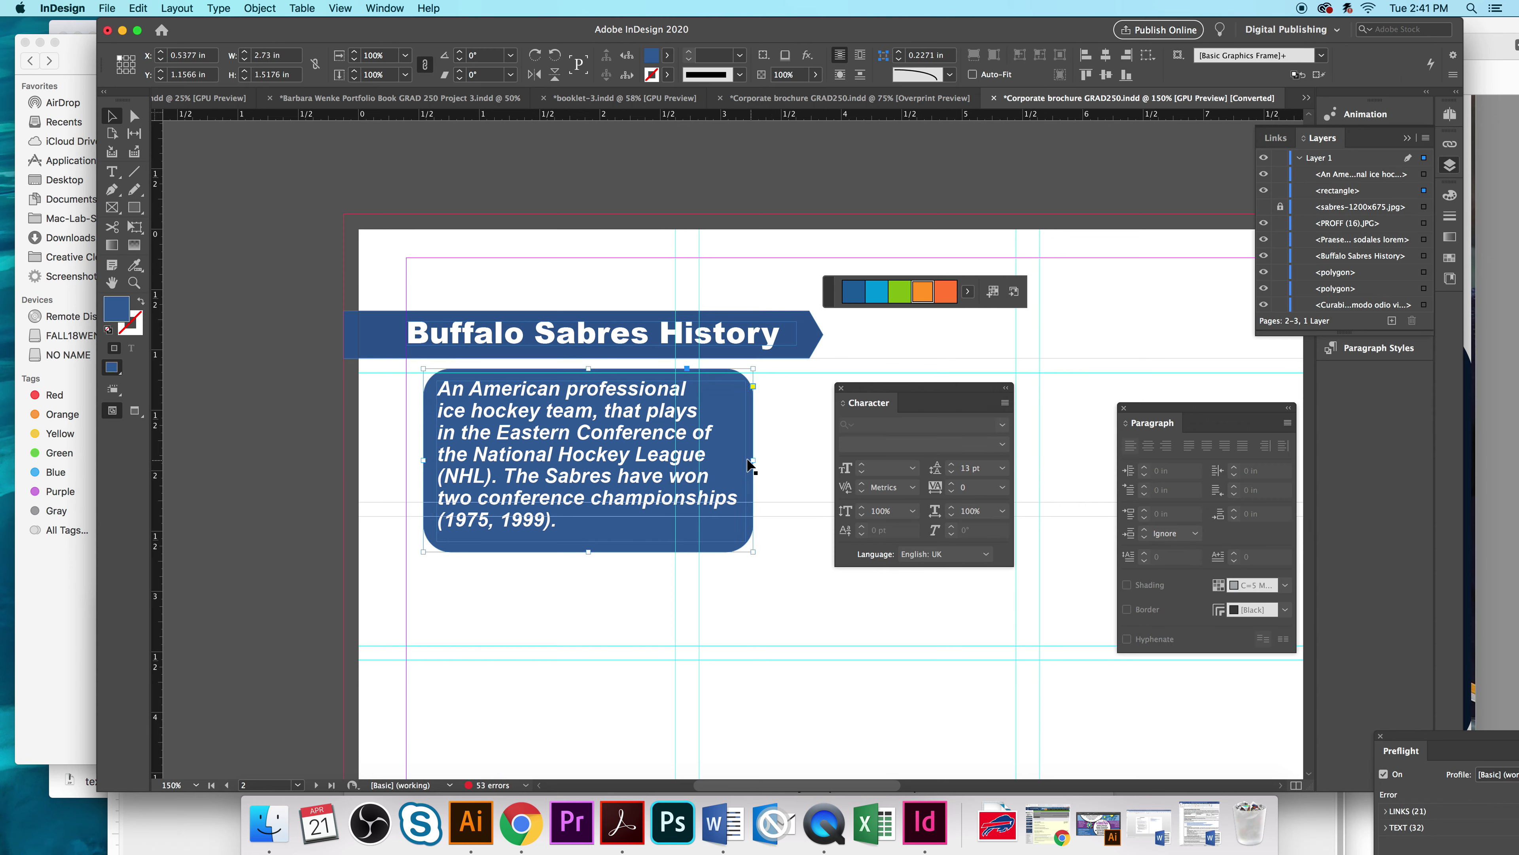
pyautogui.click(741, 464)
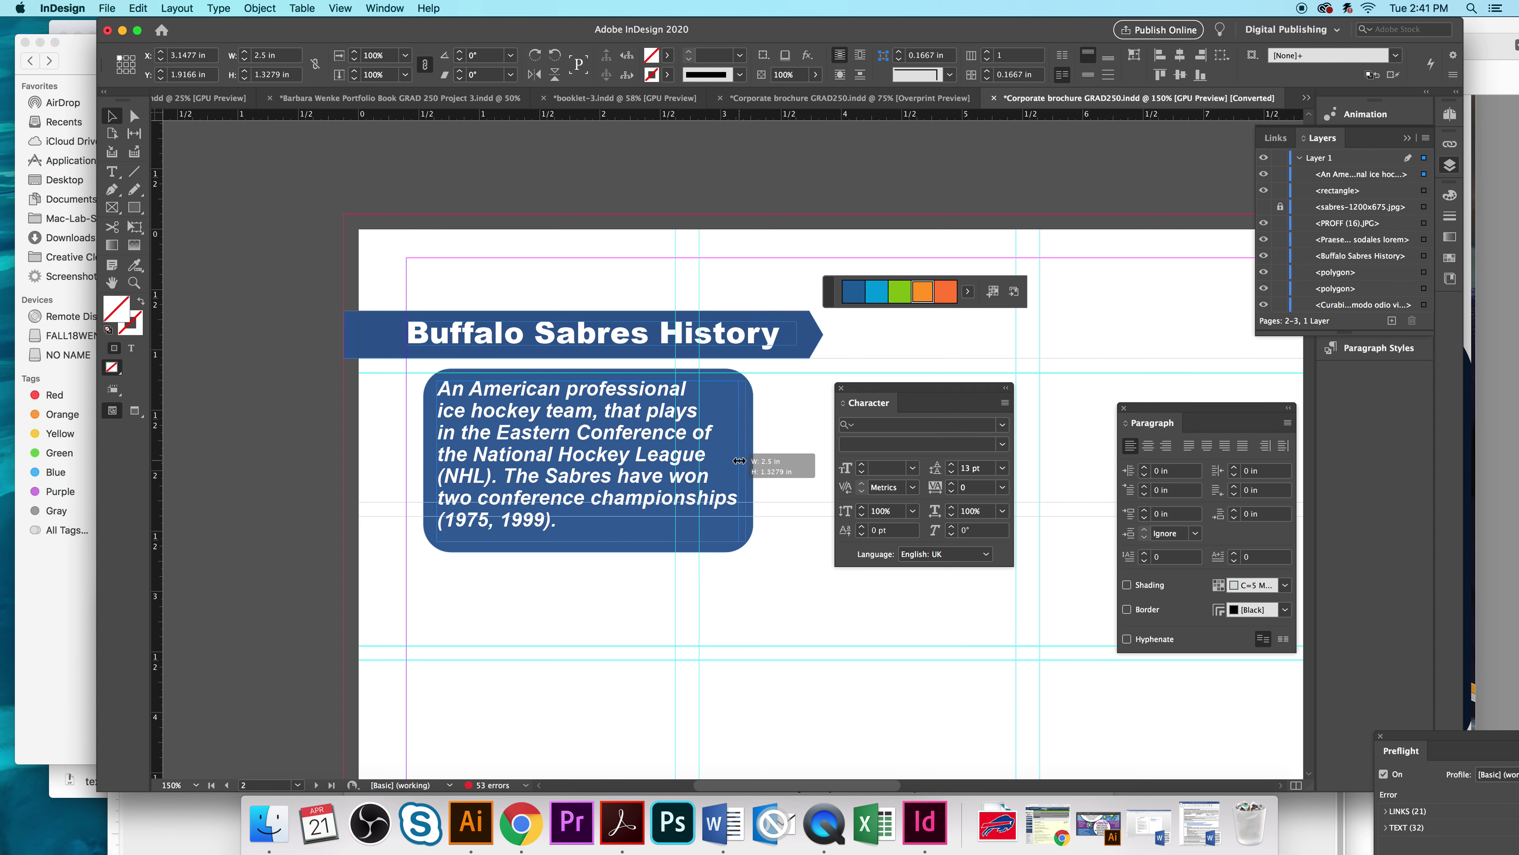
pyautogui.click(753, 469)
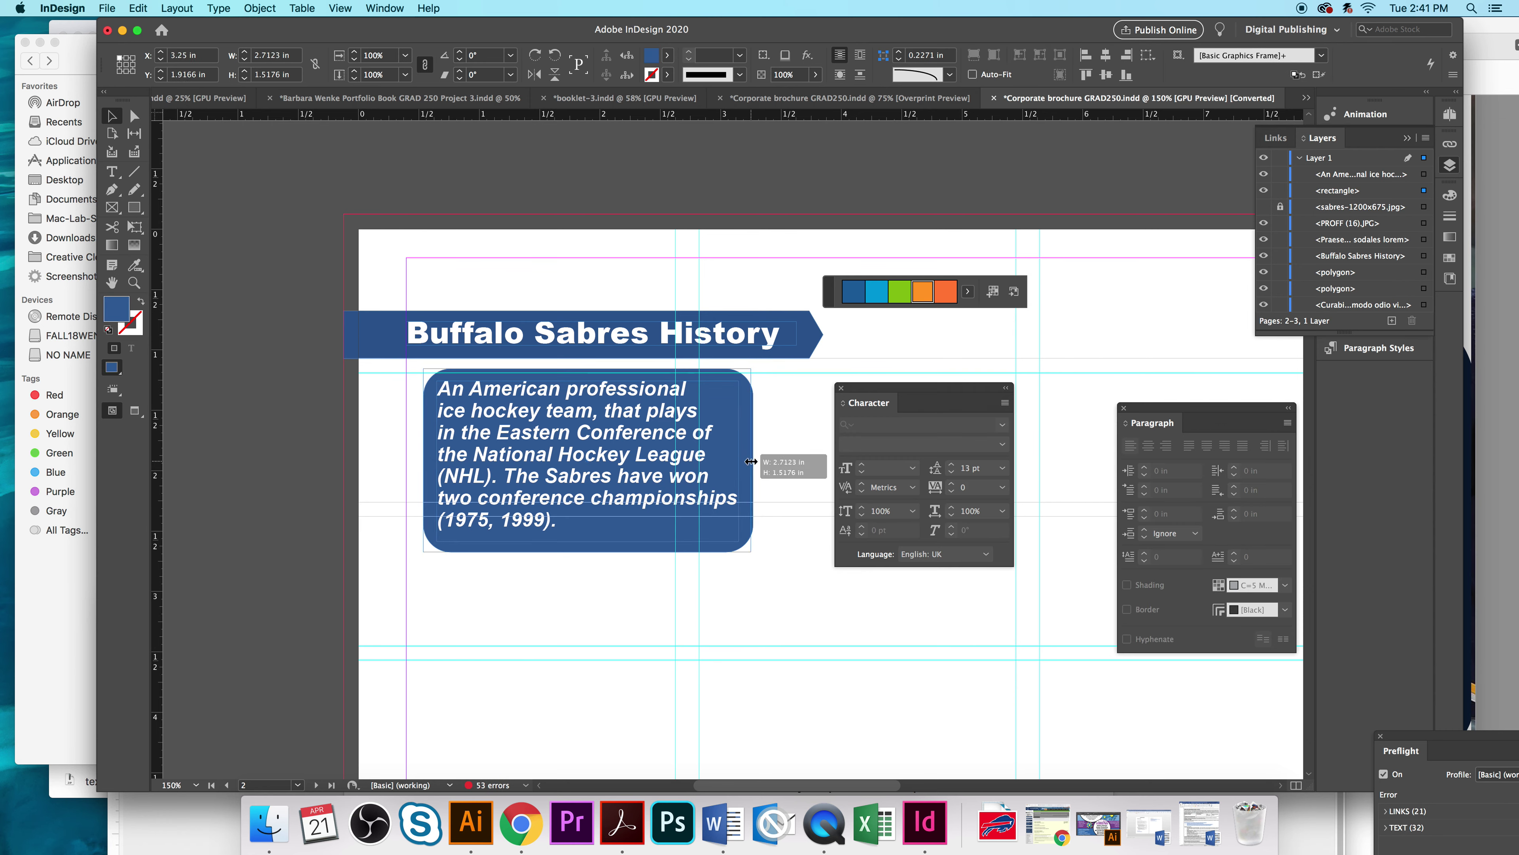
pyautogui.click(741, 473)
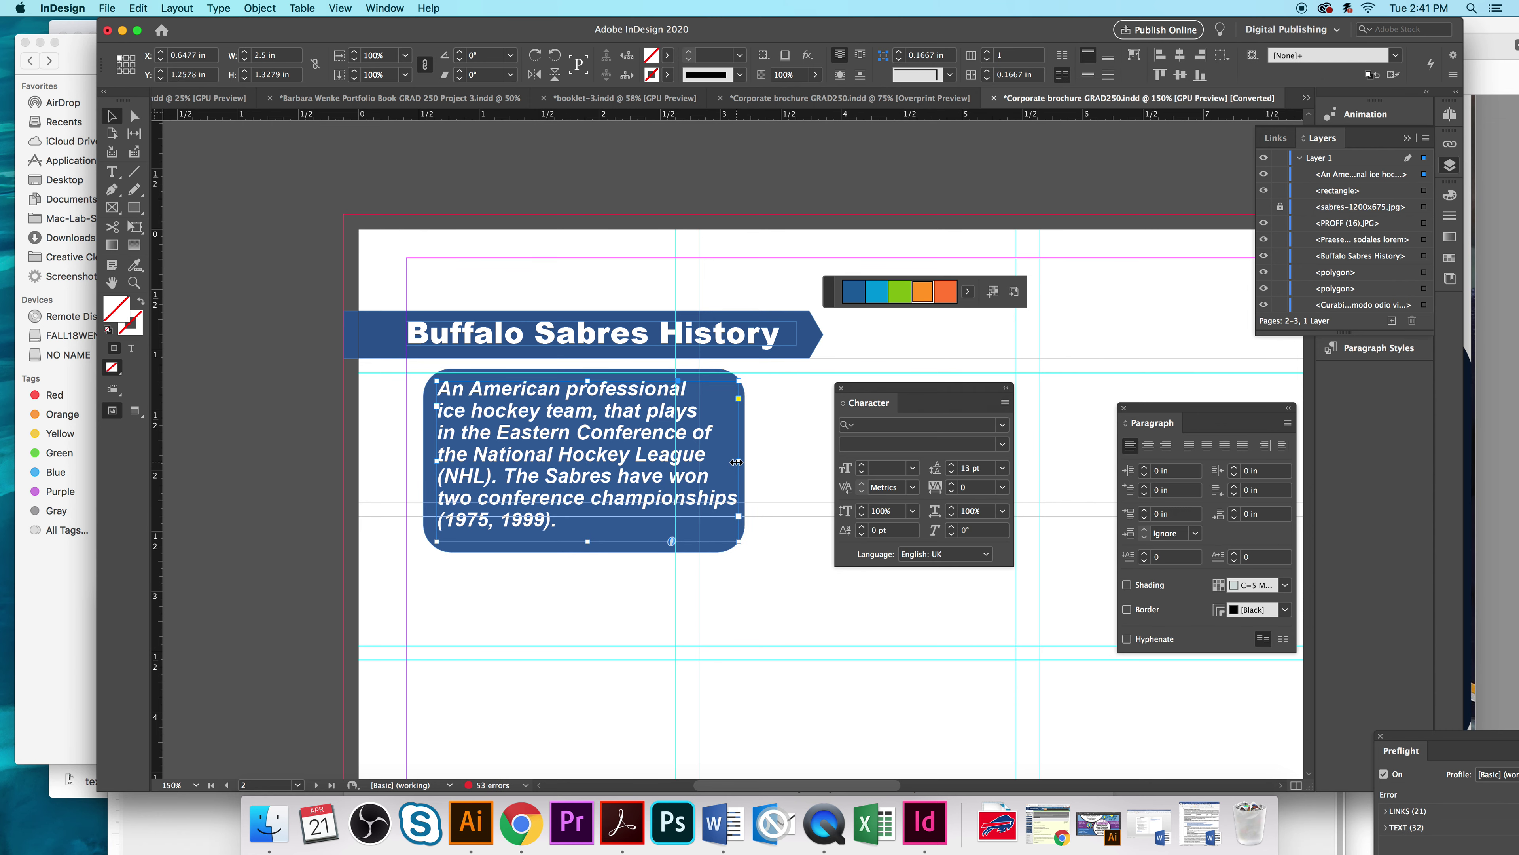
pyautogui.moveTo(741, 466); pyautogui.dragTo(726, 461)
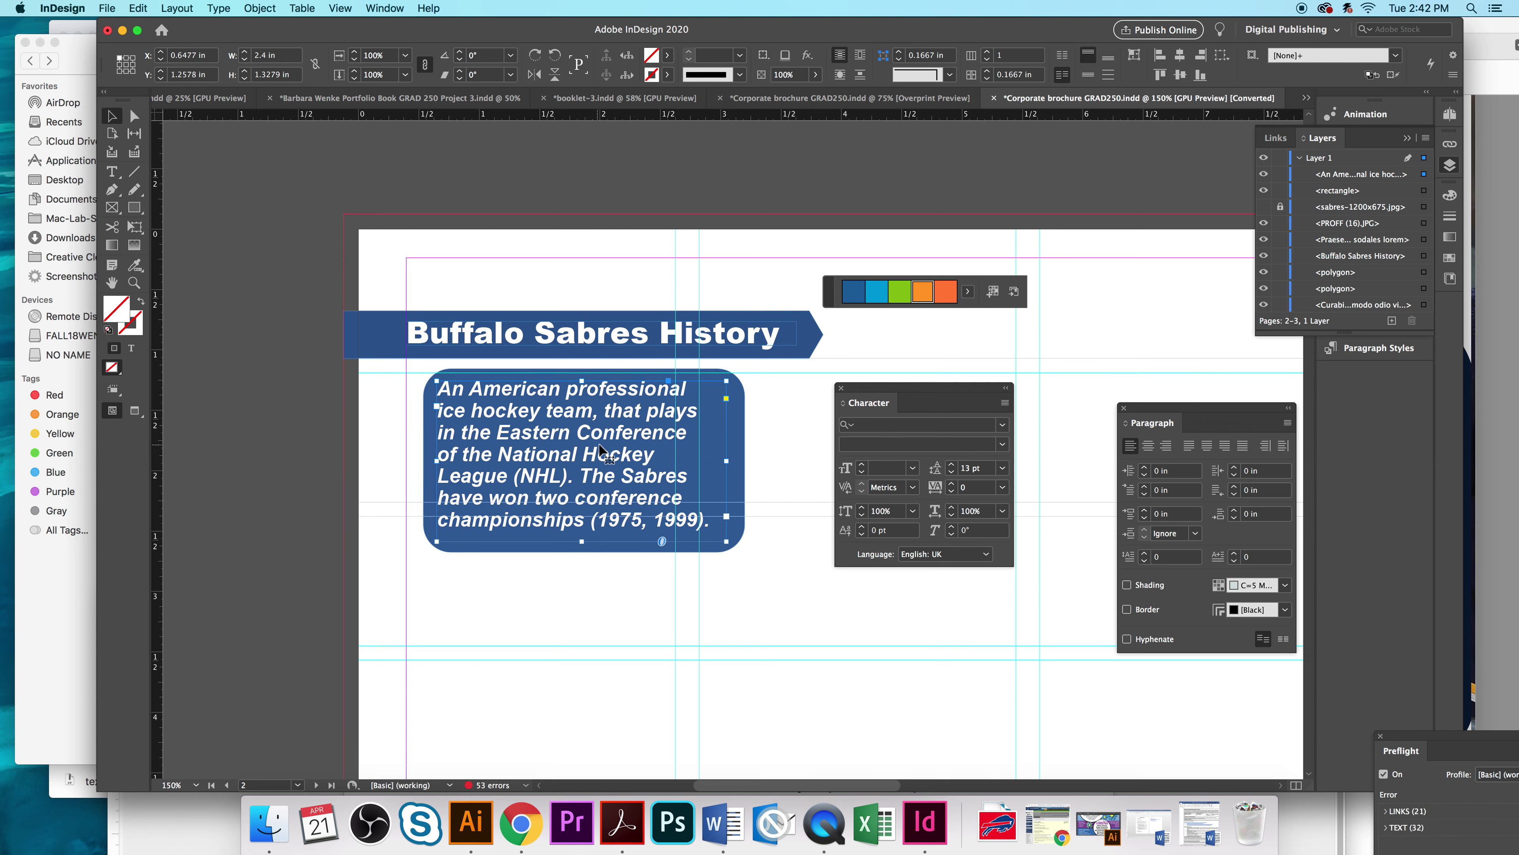
pyautogui.moveTo(598, 450); pyautogui.dragTo(610, 461)
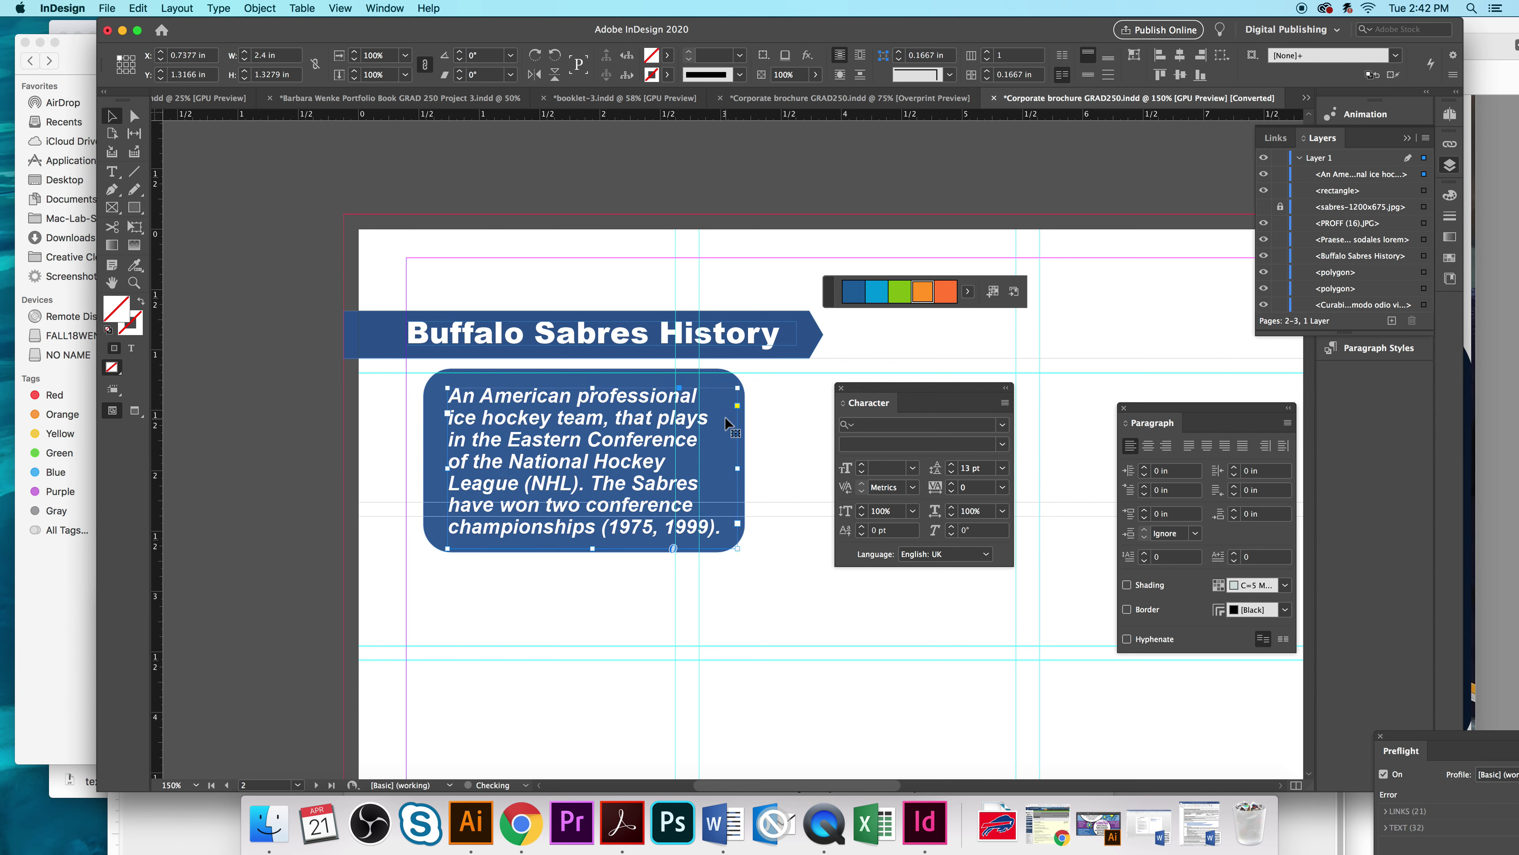
pyautogui.moveTo(885, 395); pyautogui.dragTo(948, 472)
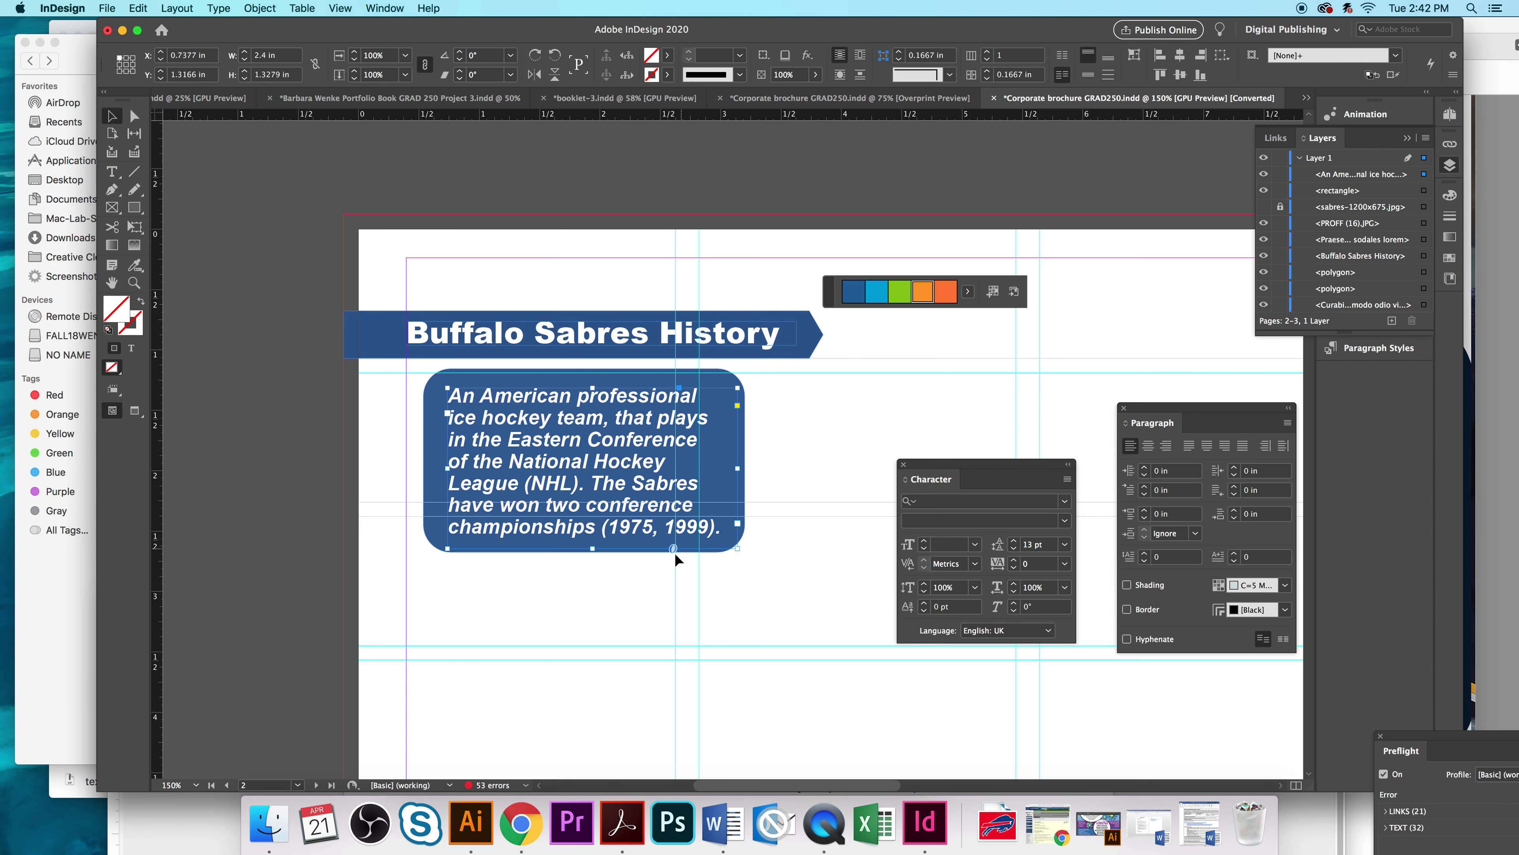
pyautogui.hscroll(-1, 539, 736)
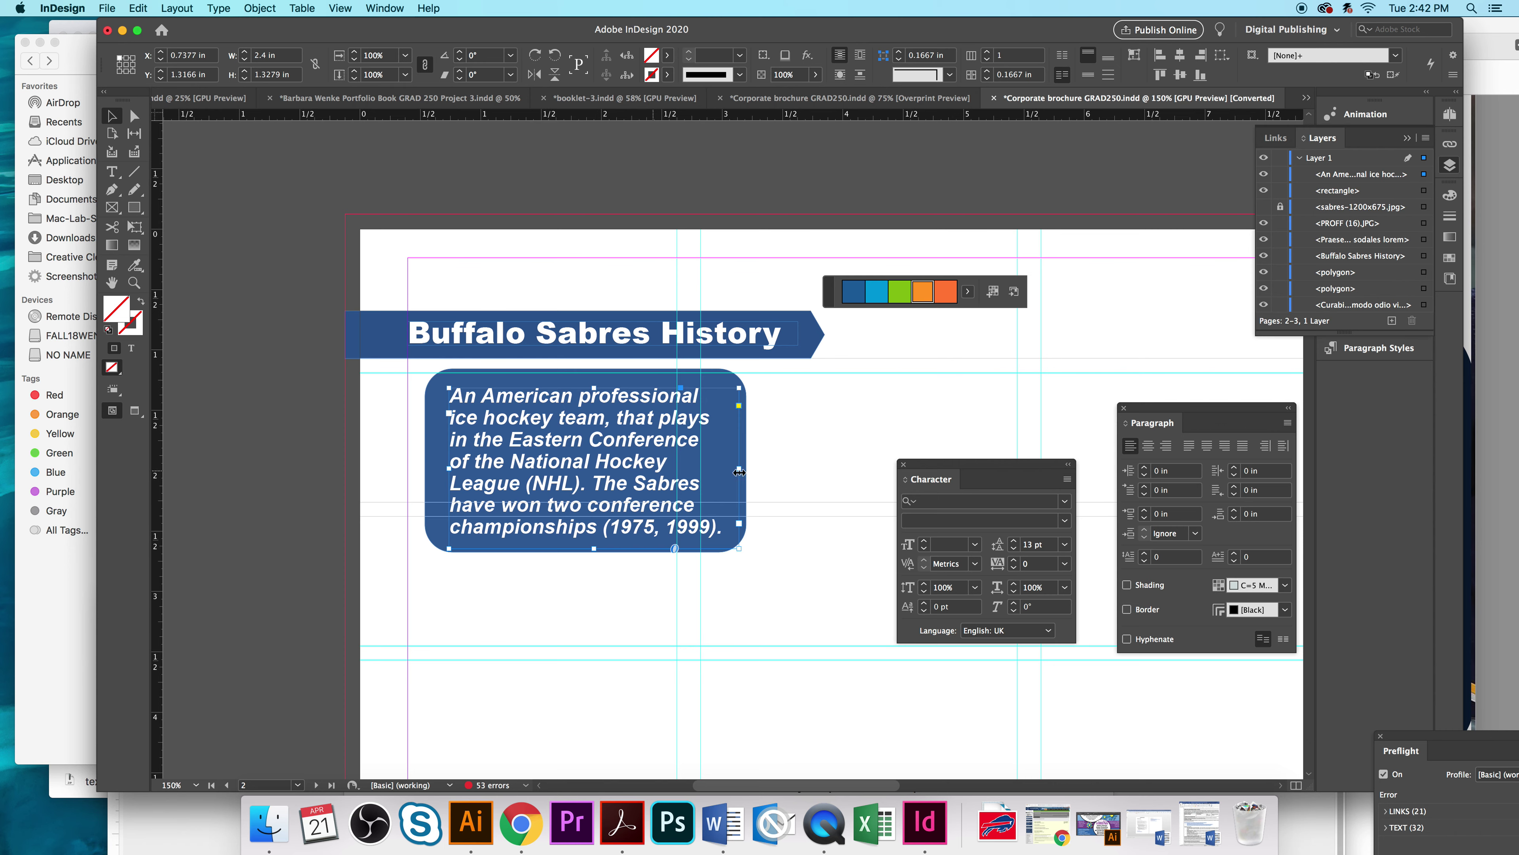
# Step: Show and unlock sabres-1200x675.jpg in Layers and drag it to the bottom of Layer 1
pyautogui.moveTo(991, 481); pyautogui.dragTo(1010, 503)
pyautogui.scroll(-1, 1214, 392)
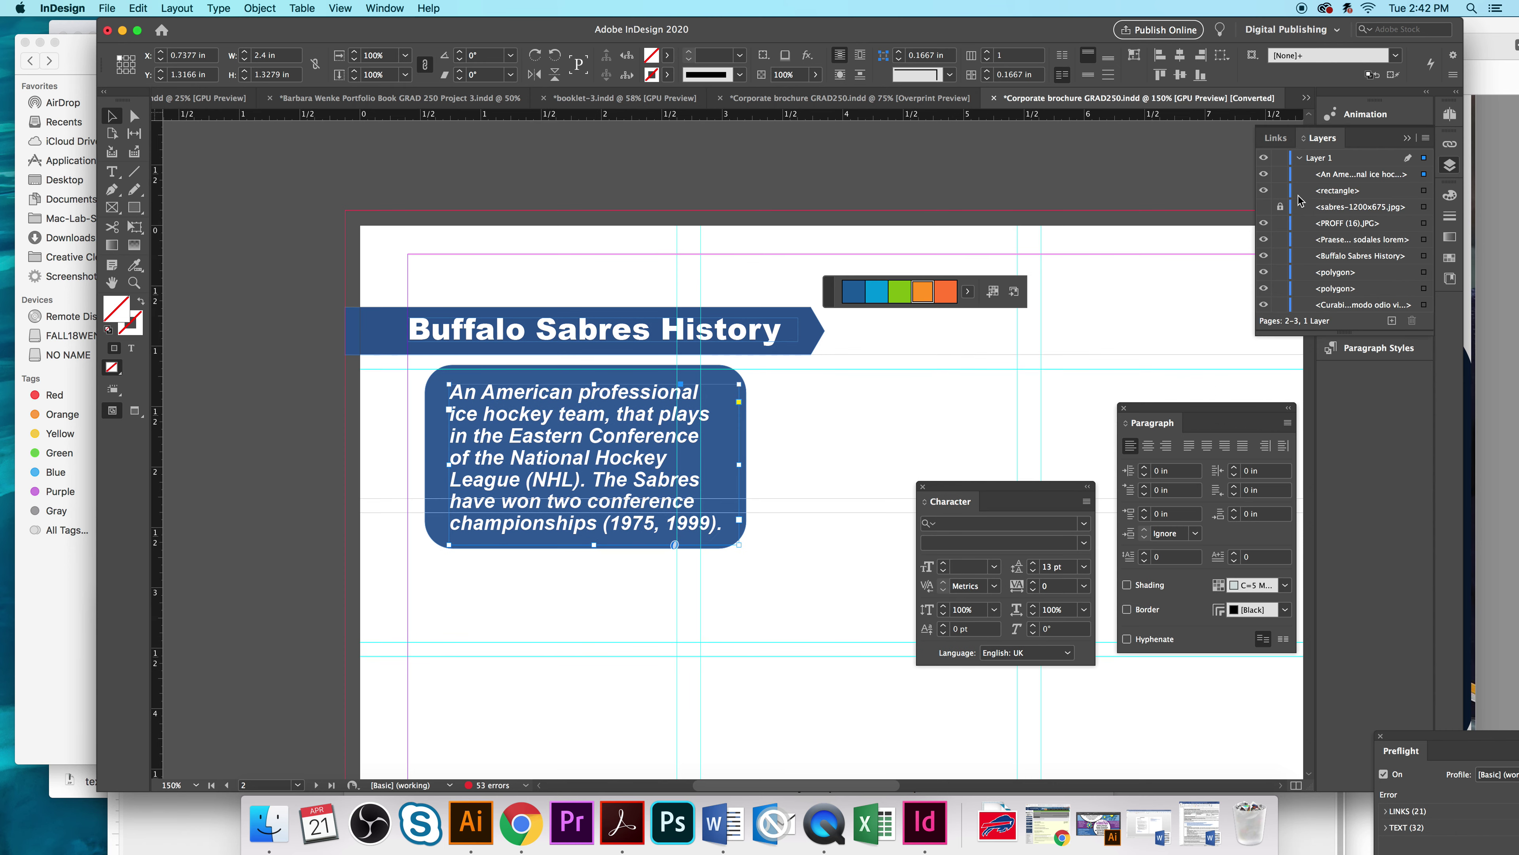
pyautogui.click(1263, 207)
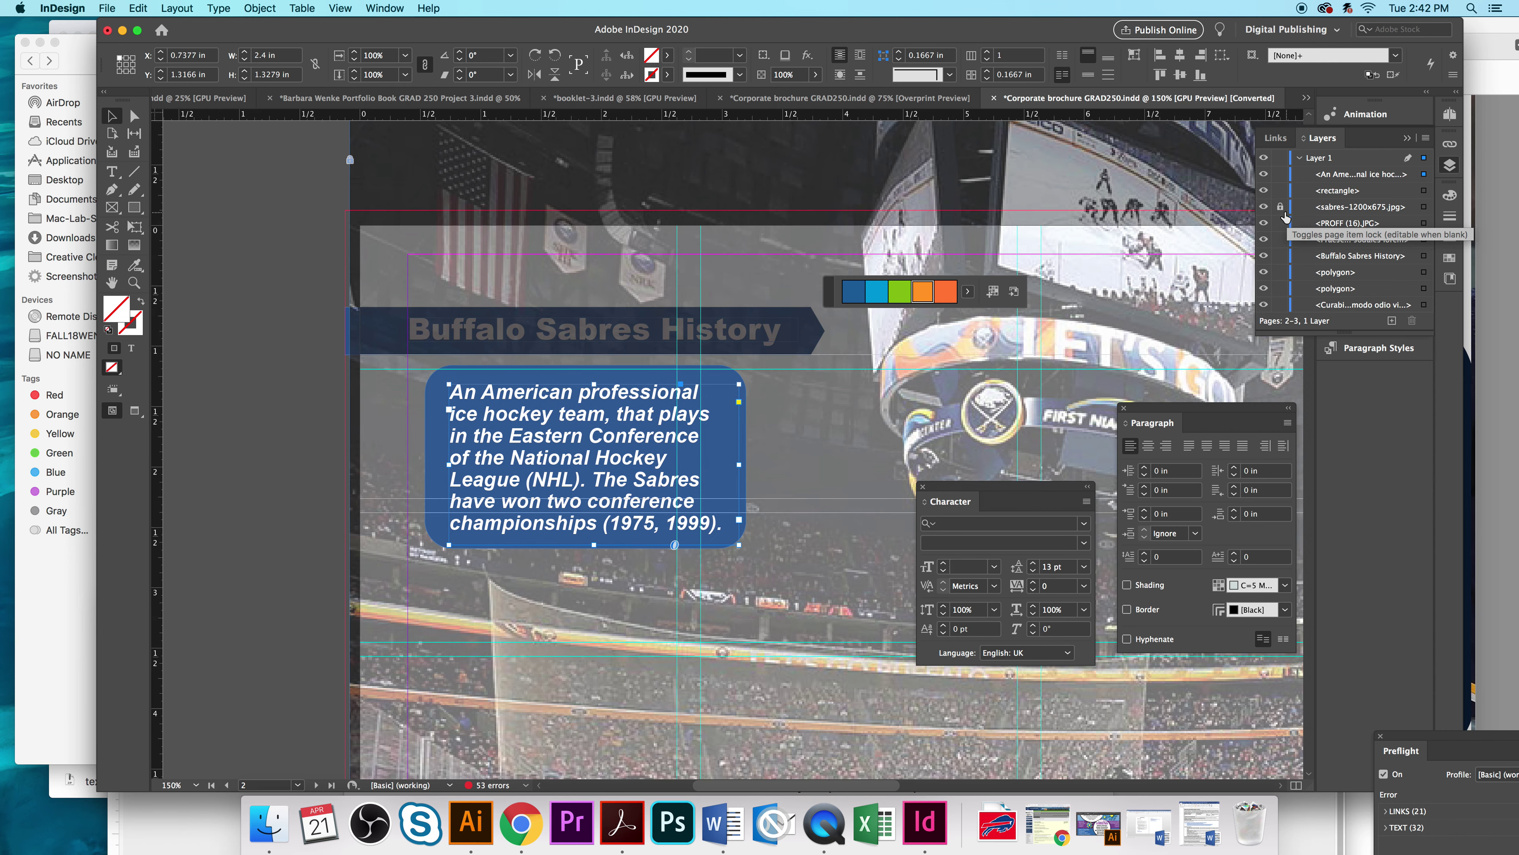
pyautogui.click(1281, 207)
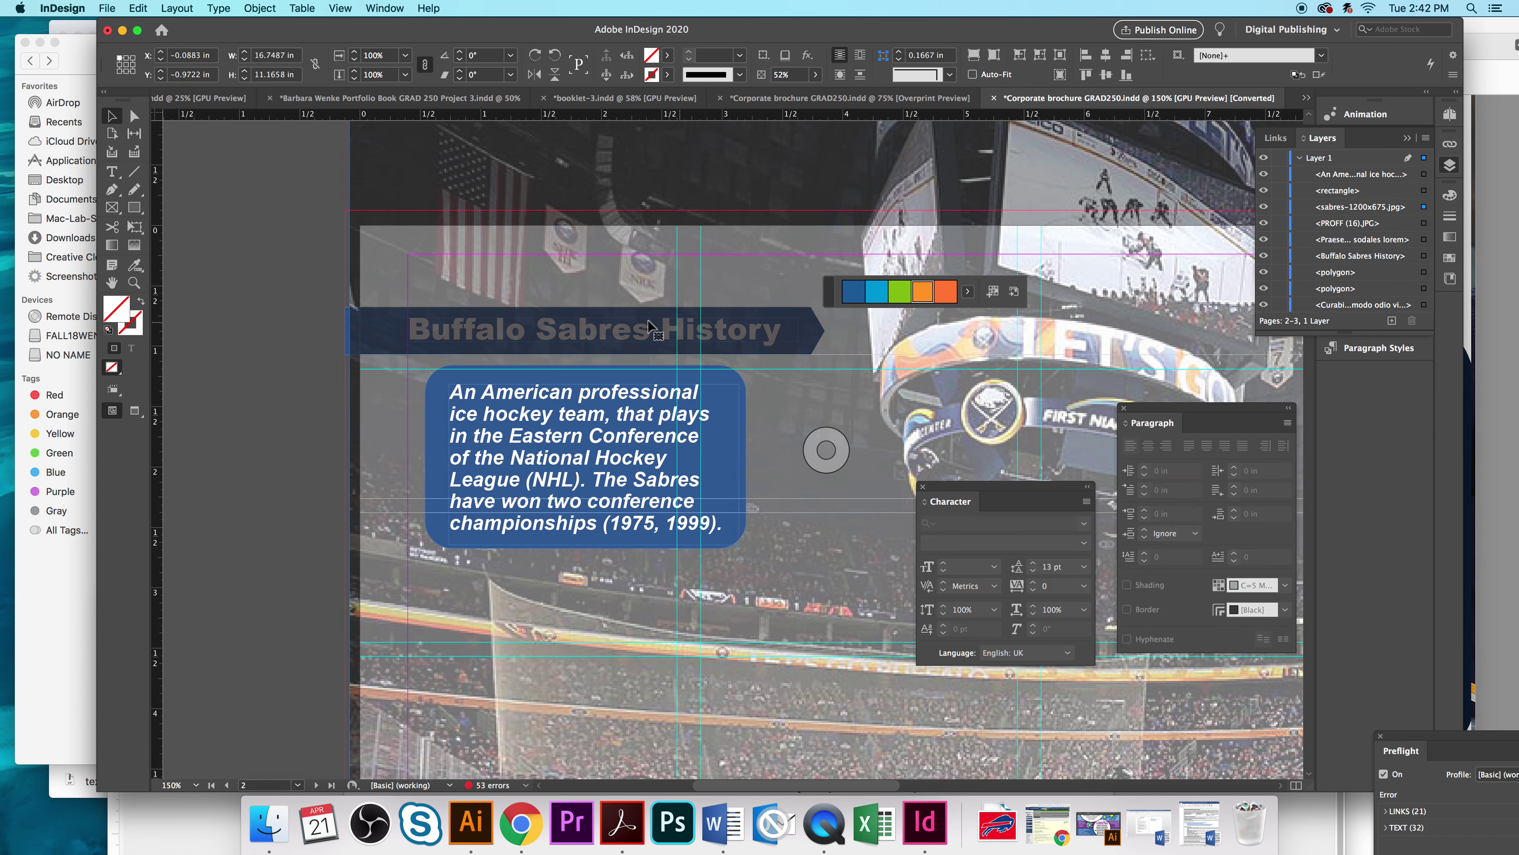
pyautogui.click(1360, 207)
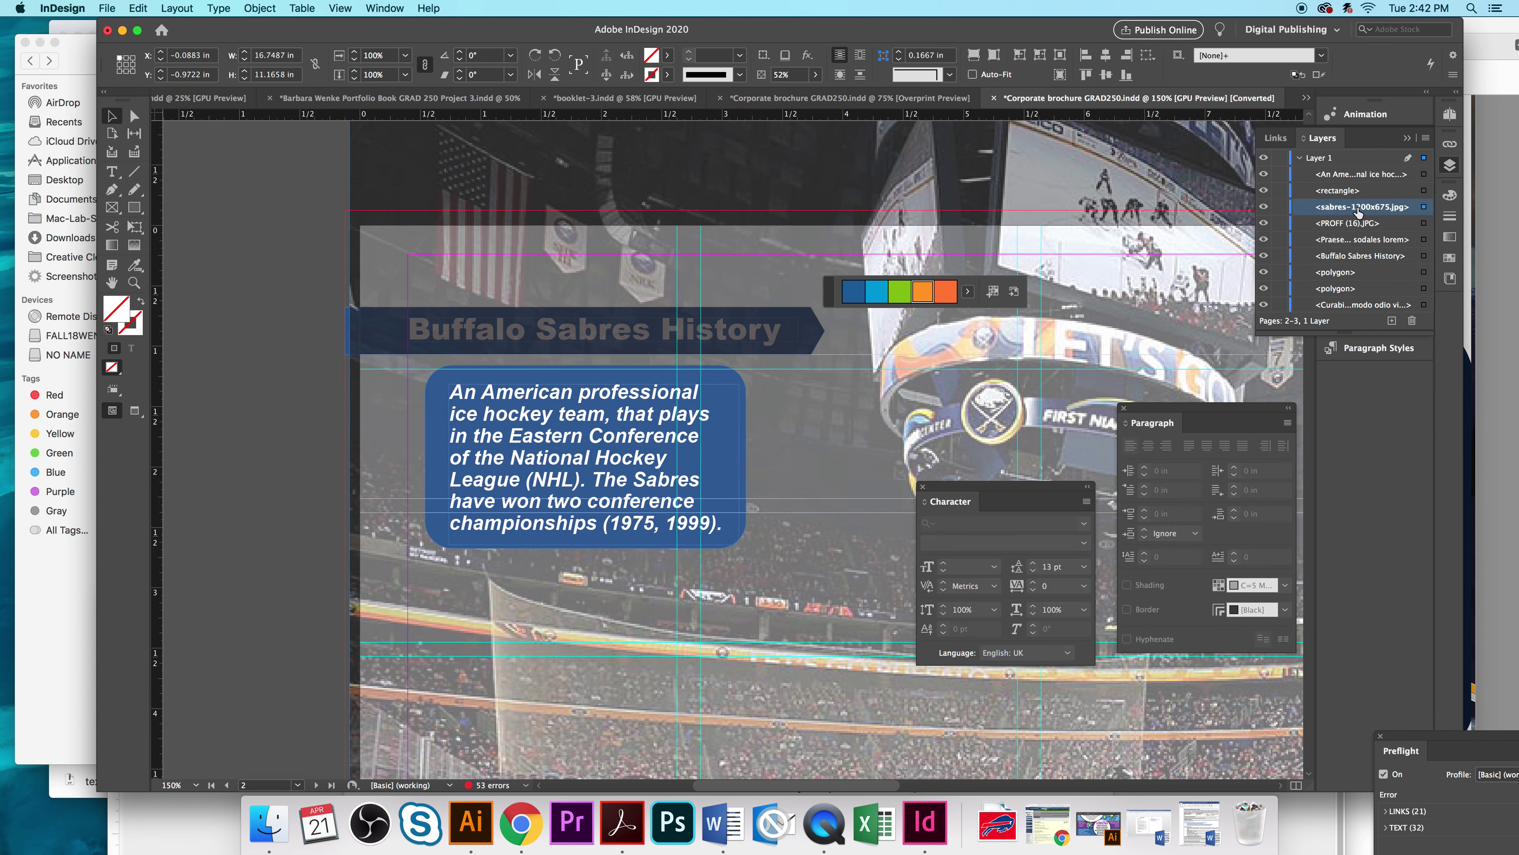
pyautogui.moveTo(1353, 315); pyautogui.dragTo(1355, 316)
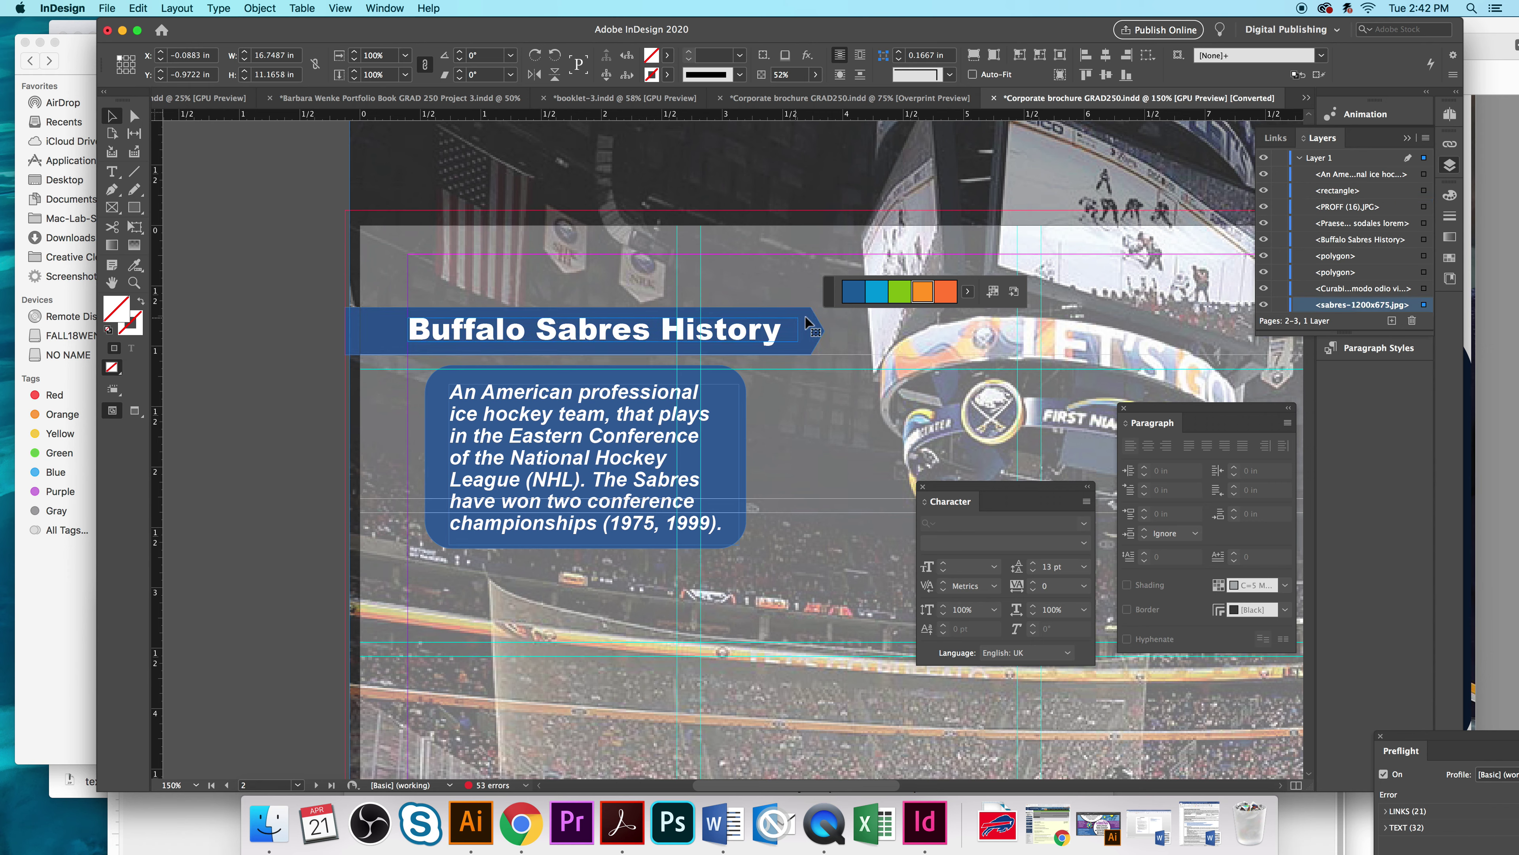
# Step: Check the stacking by selecting the title banner, history box, frames and the arena background photo
pyautogui.click(818, 332)
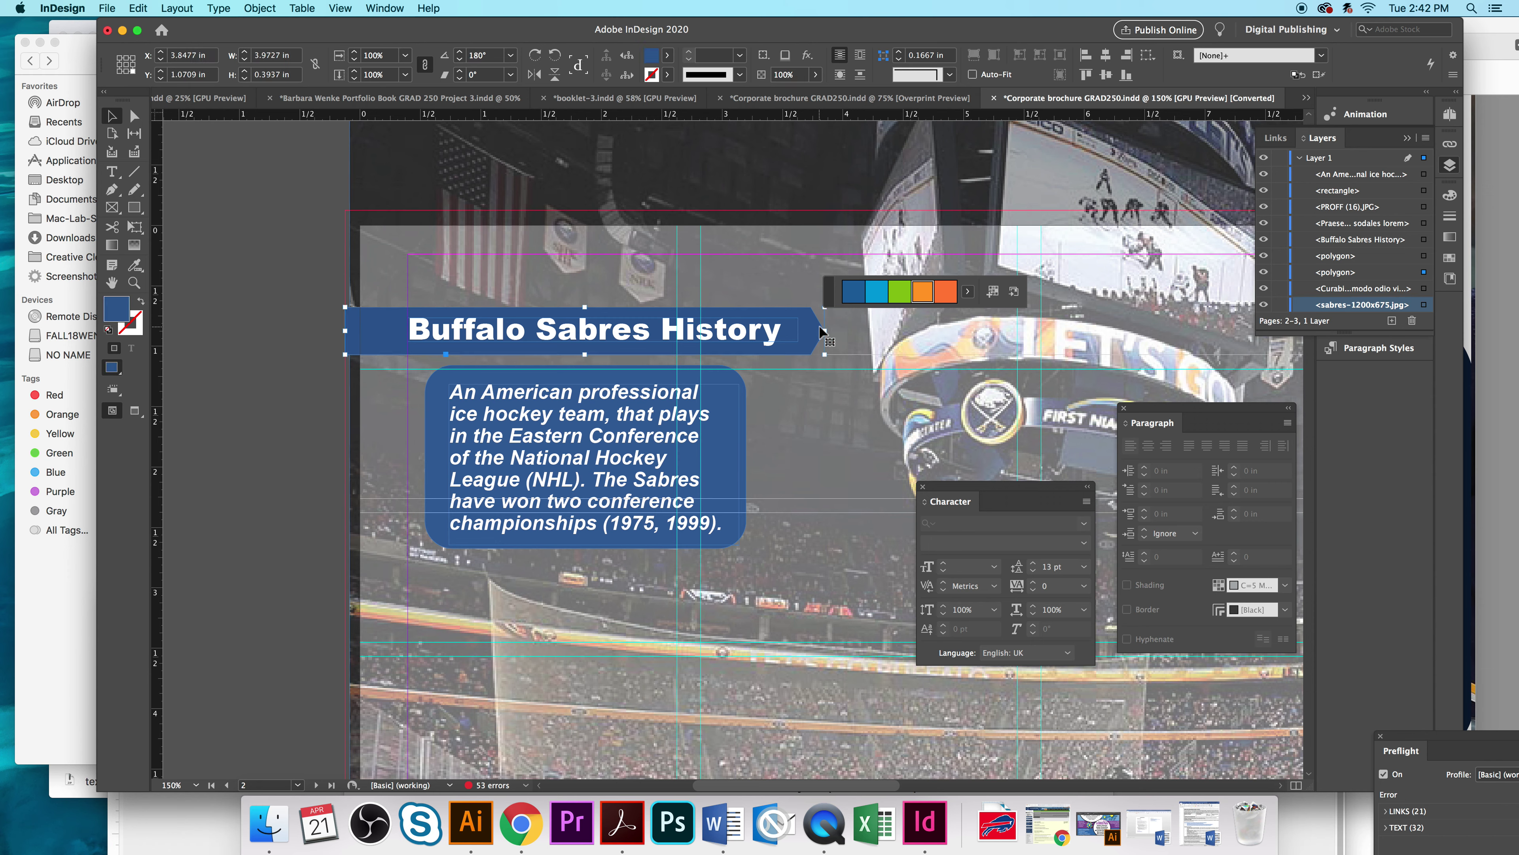
pyautogui.click(855, 294)
pyautogui.click(742, 452)
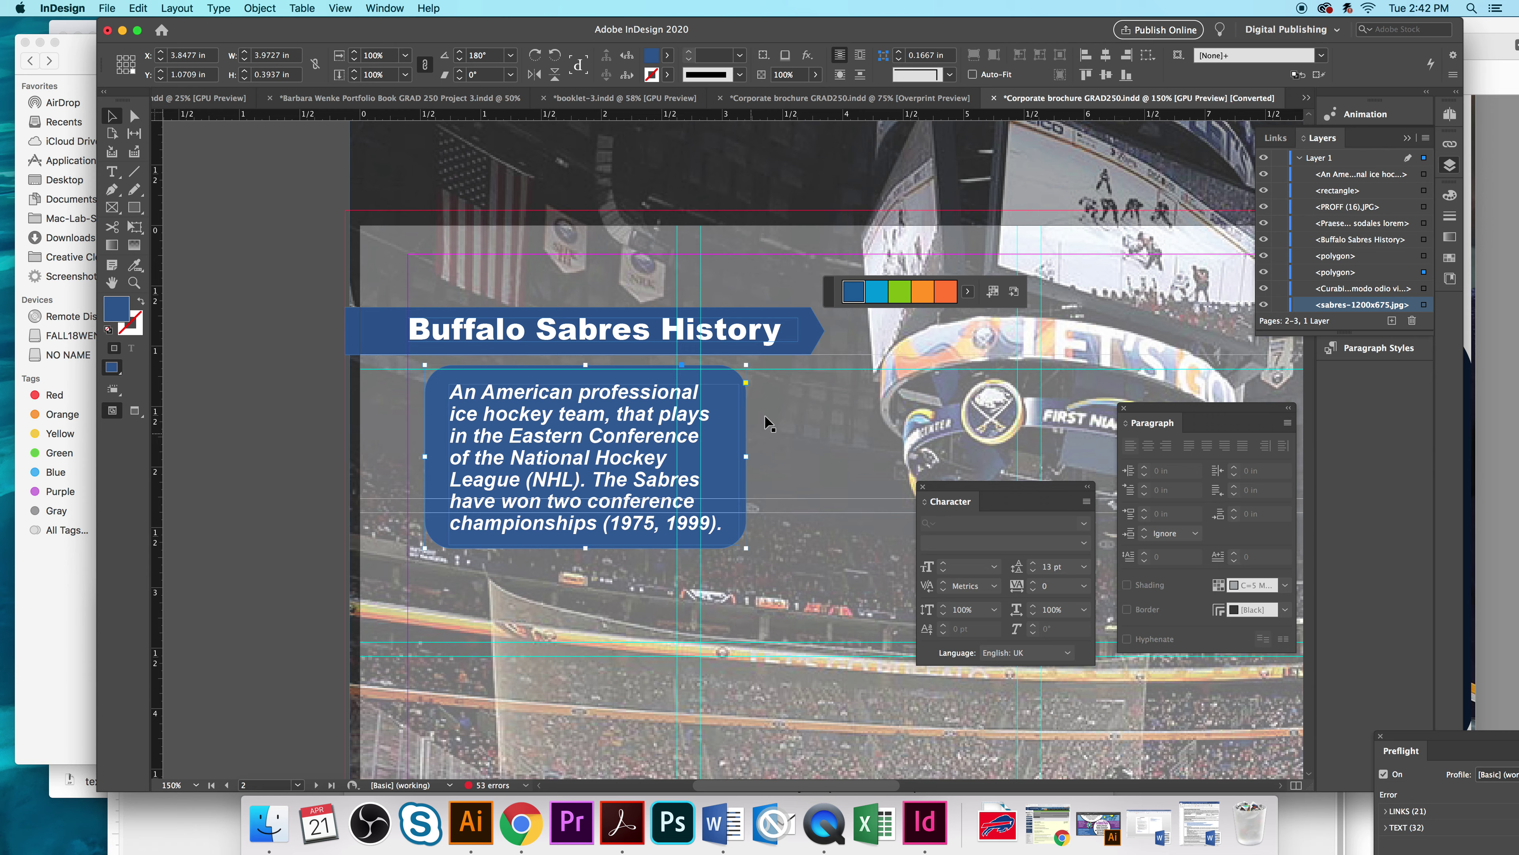
pyautogui.click(824, 446)
pyautogui.scroll(-5, 837, 419)
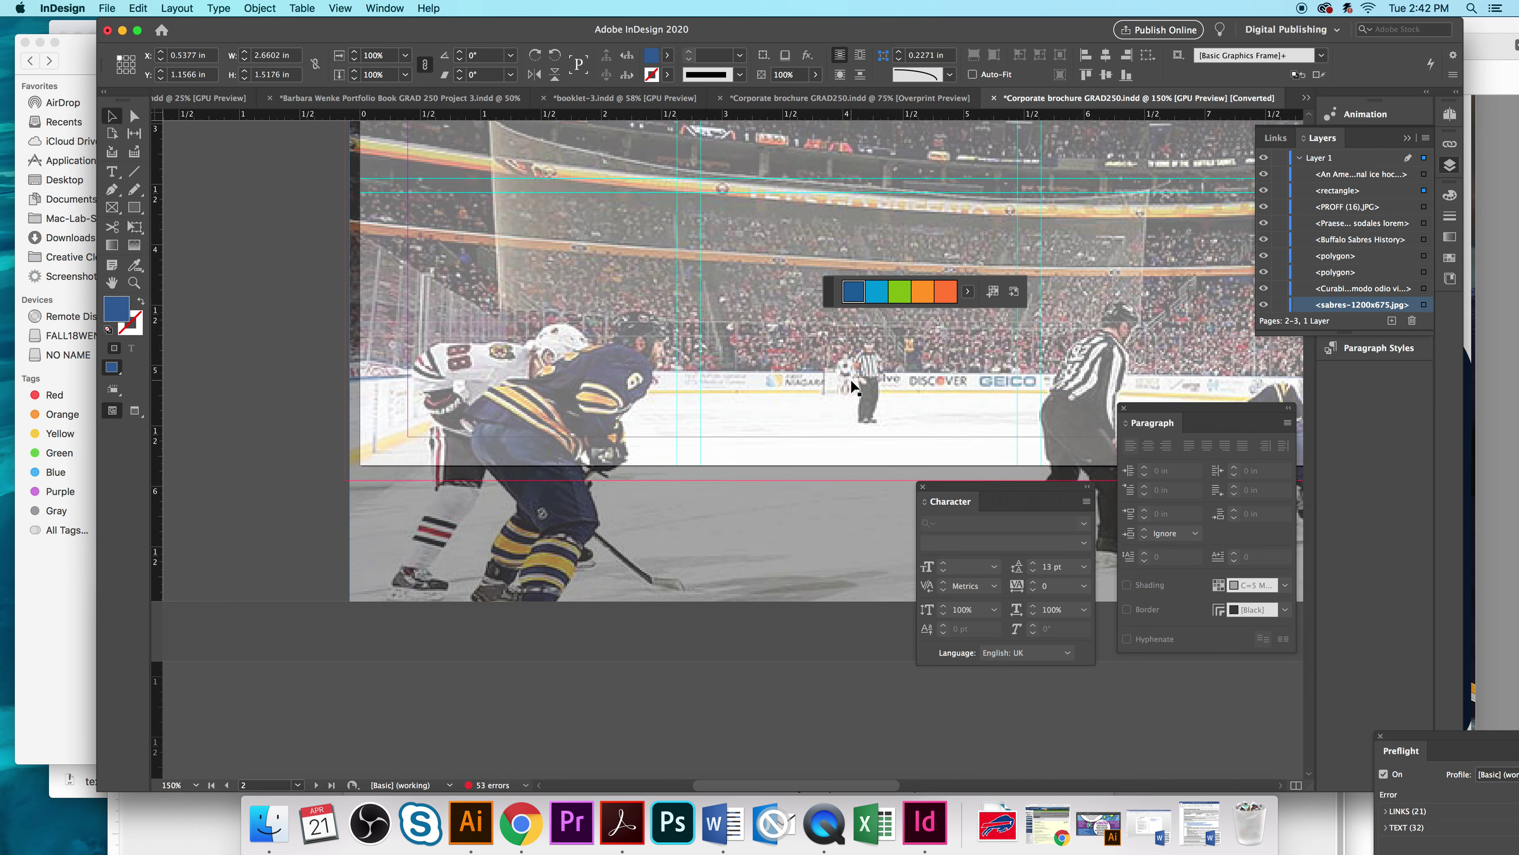
pyautogui.scroll(7, 526, 447)
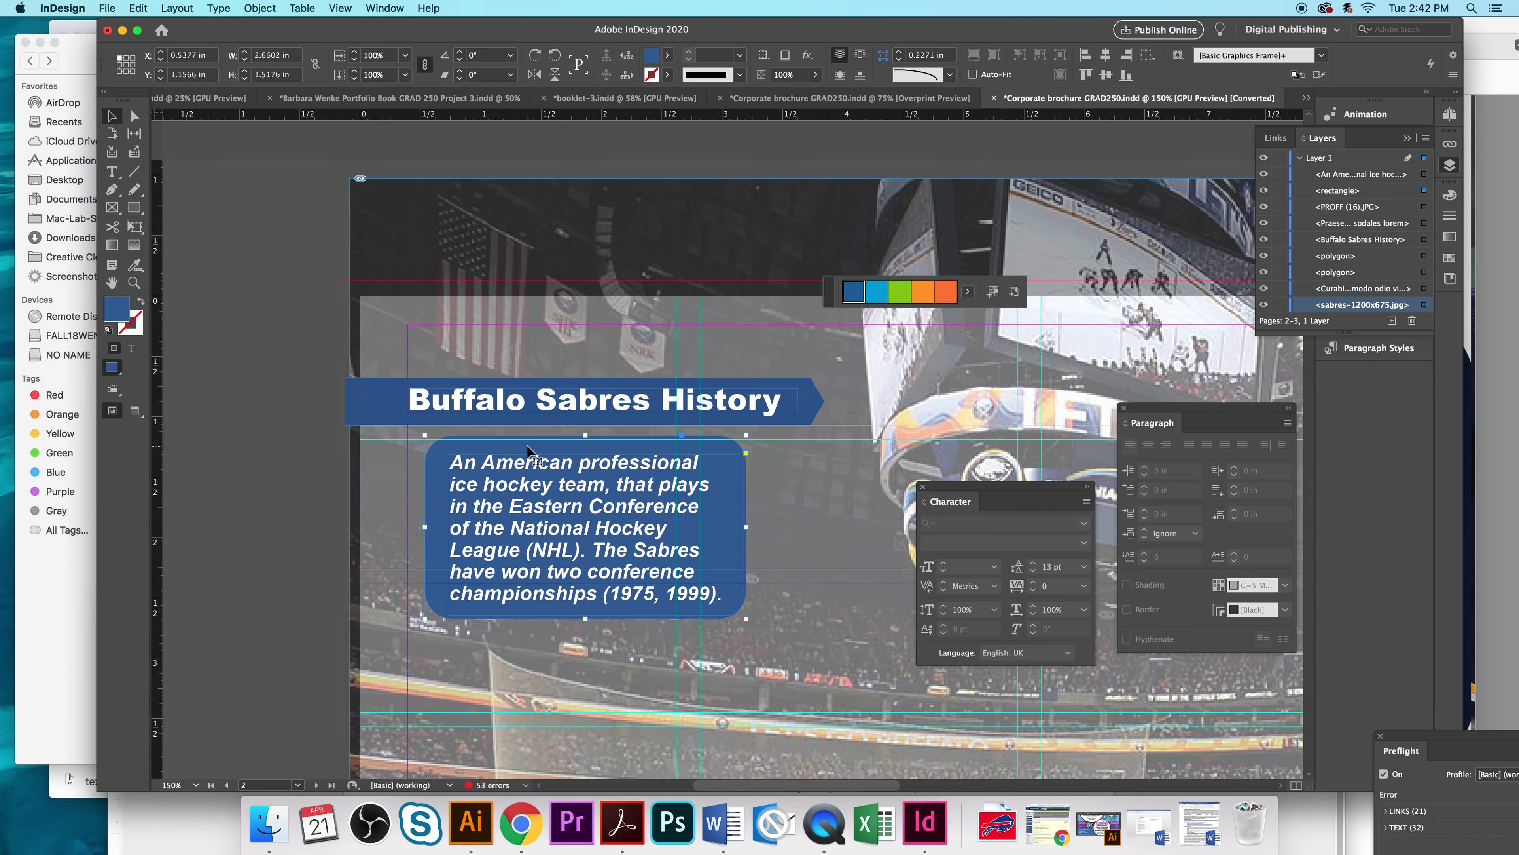
pyautogui.scroll(-2, 526, 447)
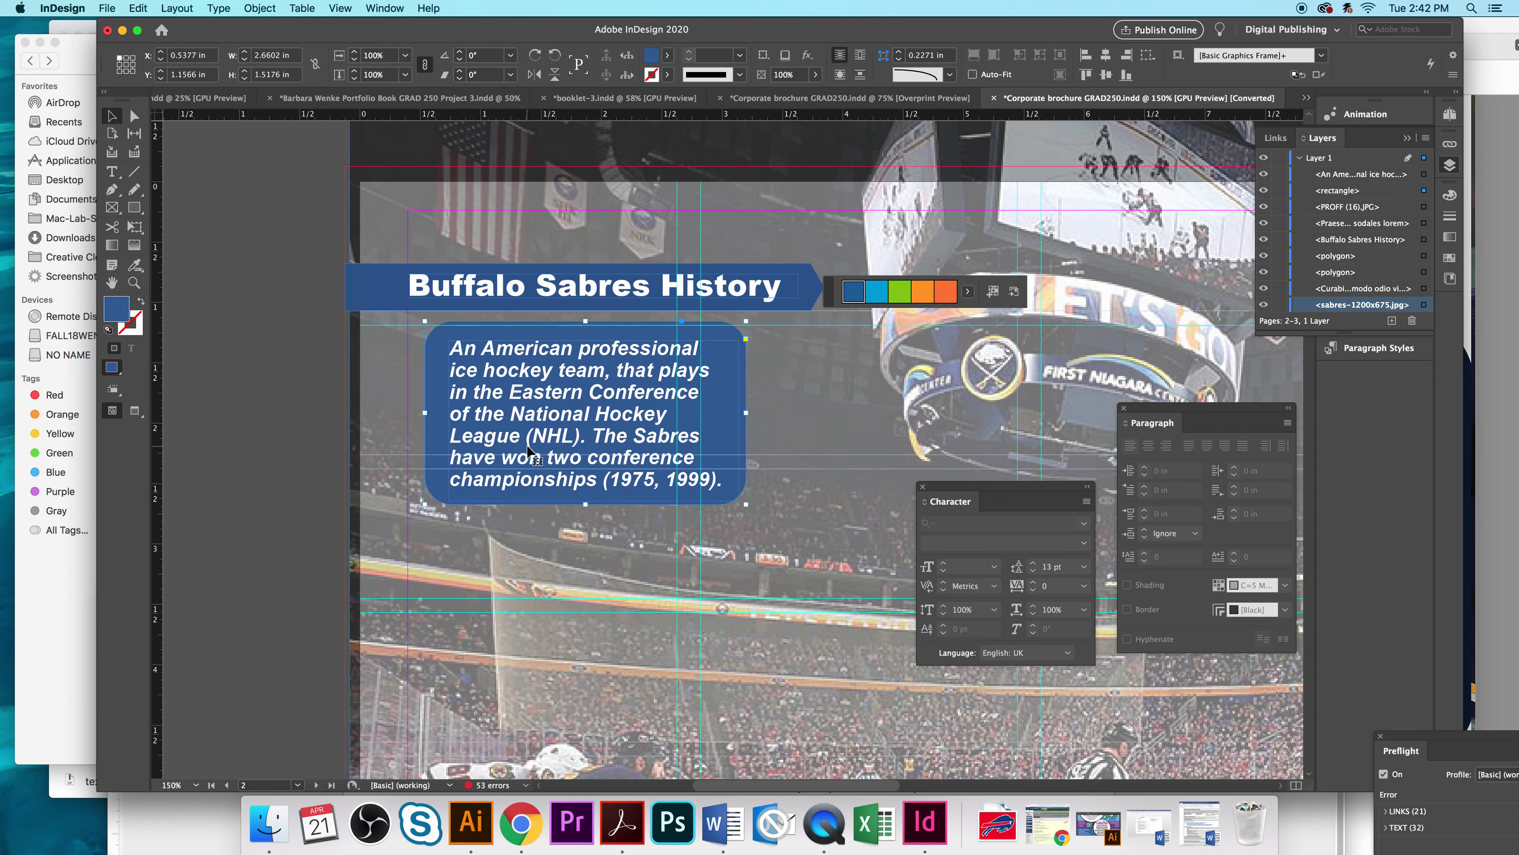
pyautogui.click(790, 175)
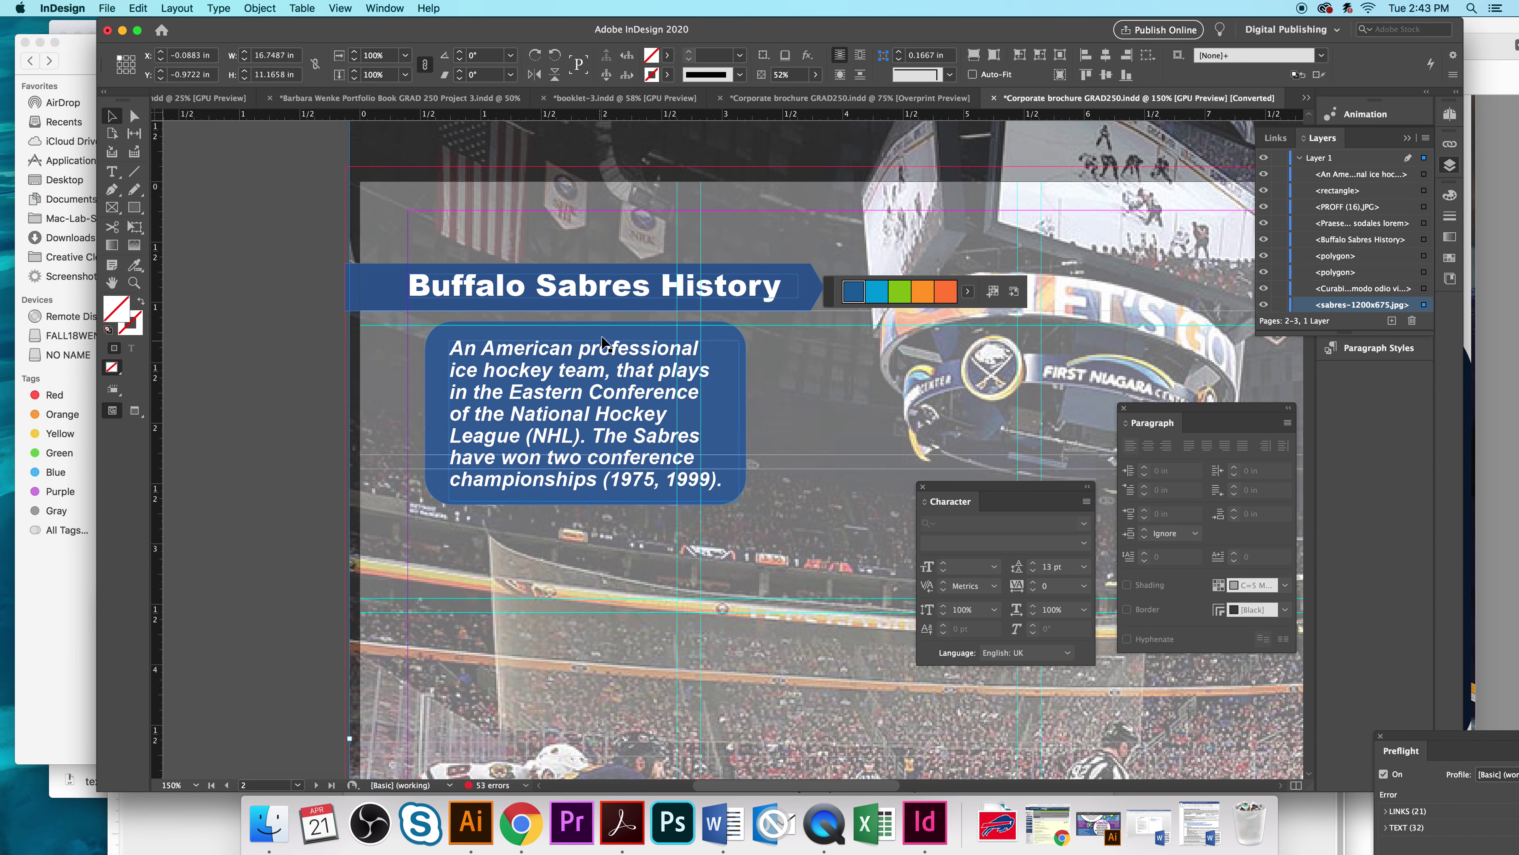
pyautogui.click(826, 450)
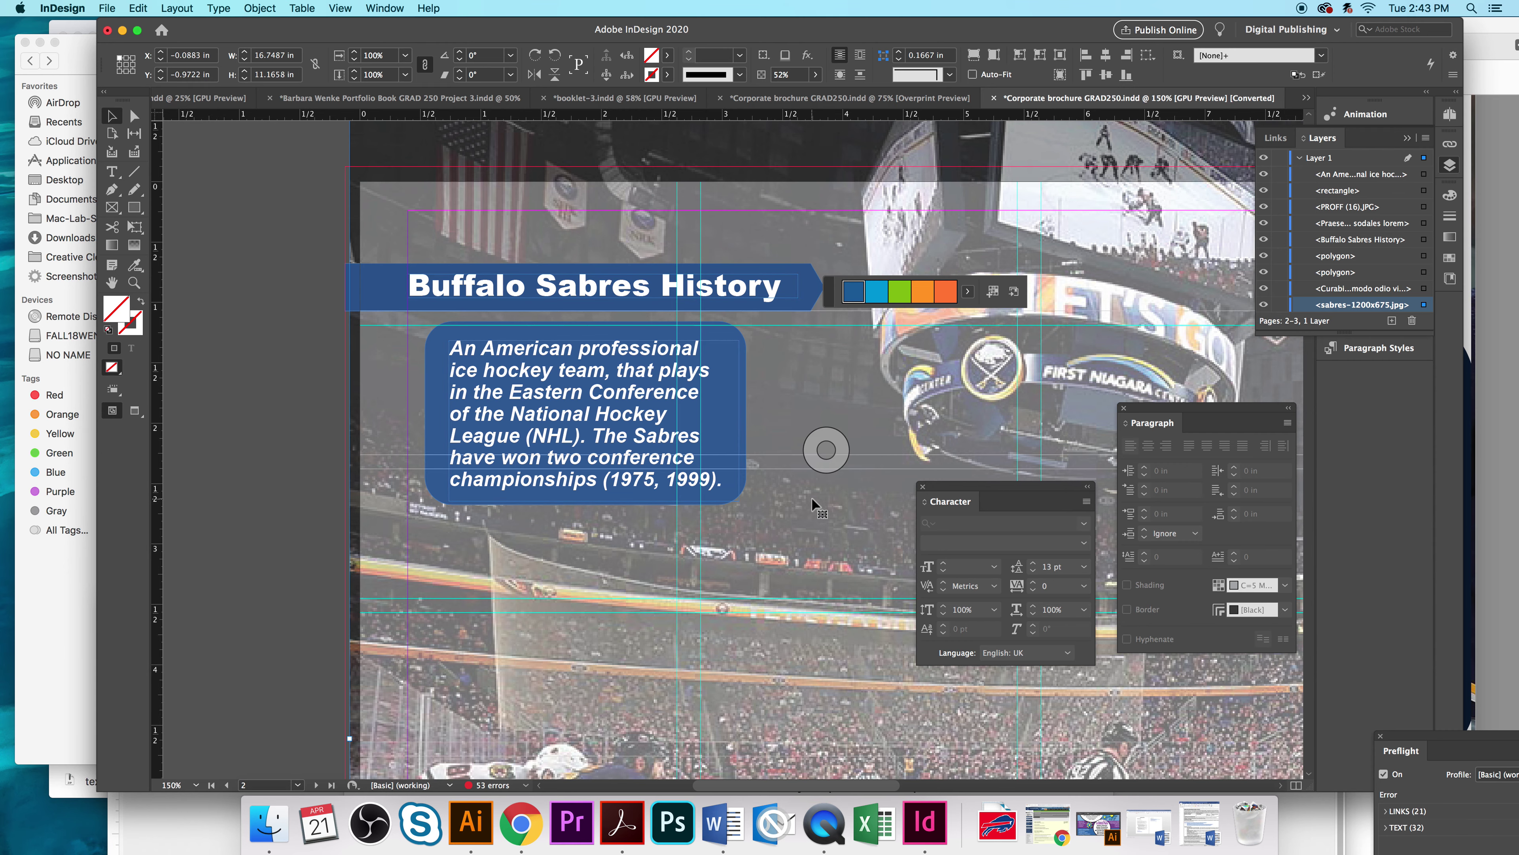
# Step: Zoom out to 75%, scroll down to the pages 6–7 spread and select an empty image frame
pyautogui.scroll(2, 813, 500)
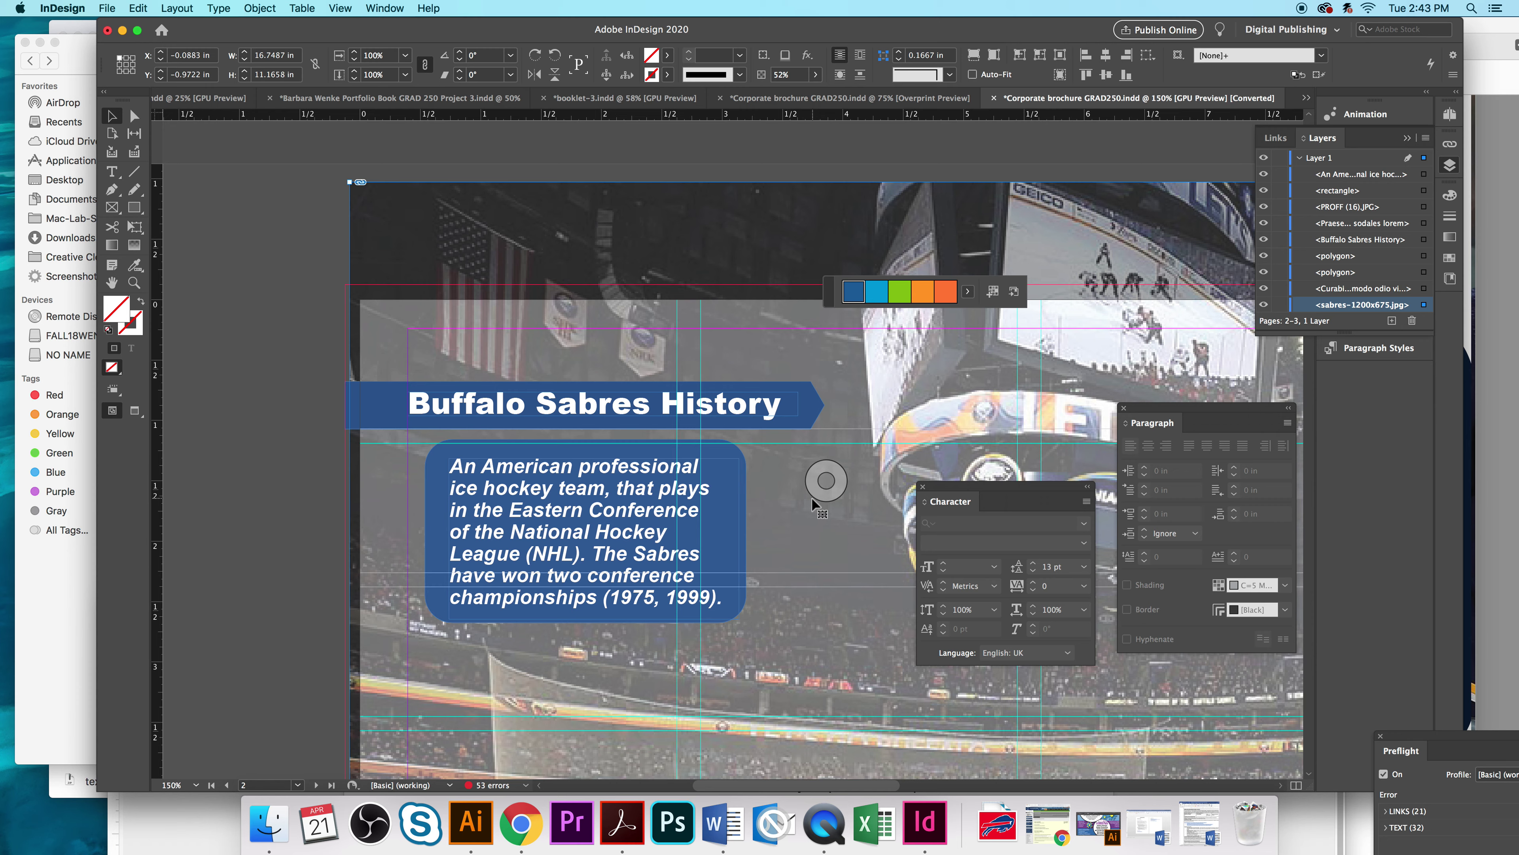
pyautogui.press('super+minus')
pyautogui.press('super+minus')
pyautogui.press('super+minus')
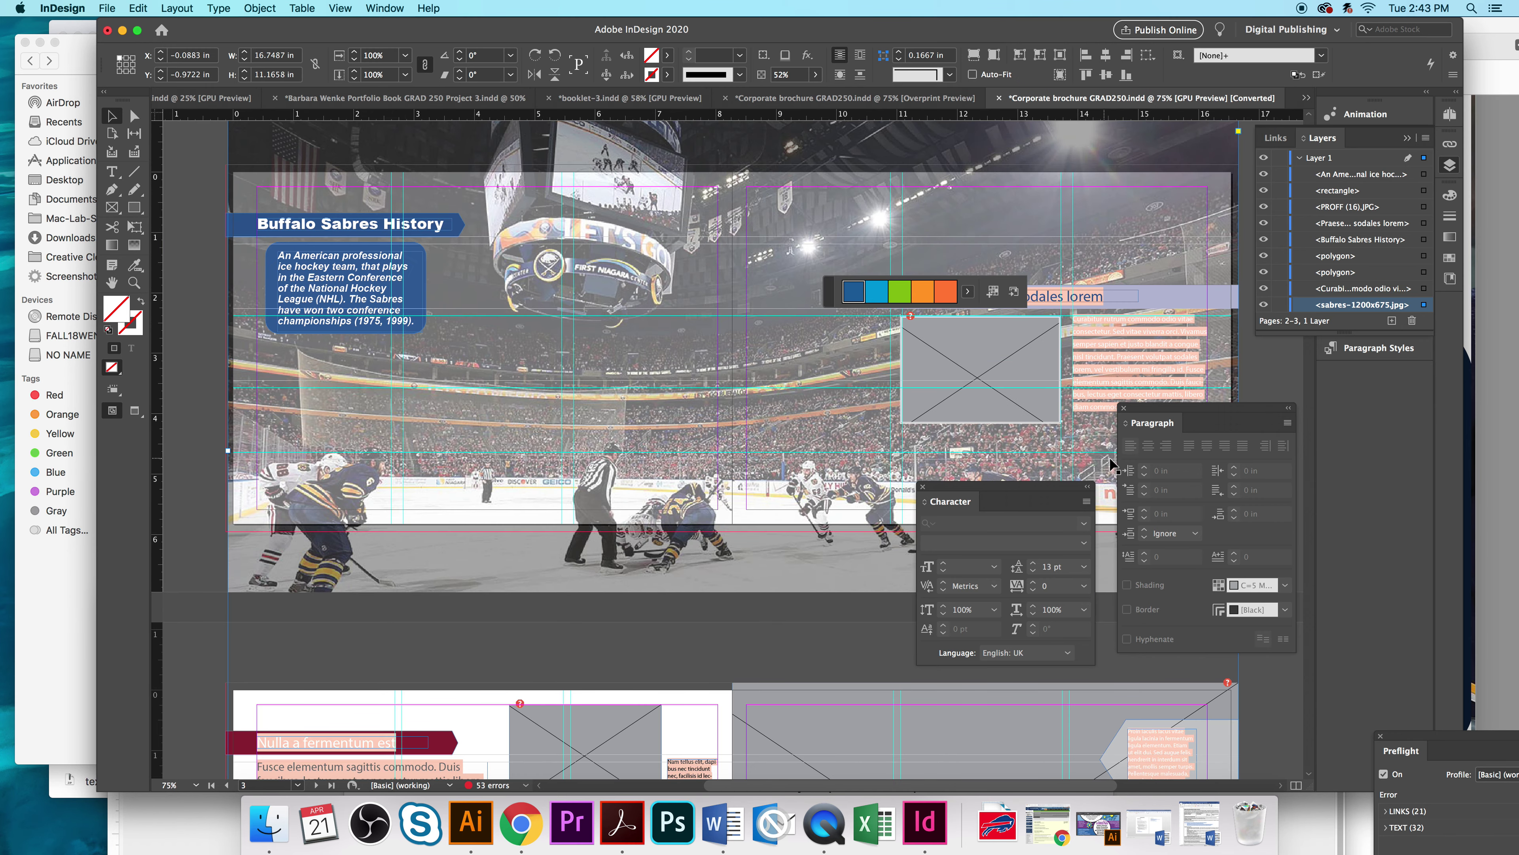
pyautogui.moveTo(1035, 489); pyautogui.dragTo(1058, 520)
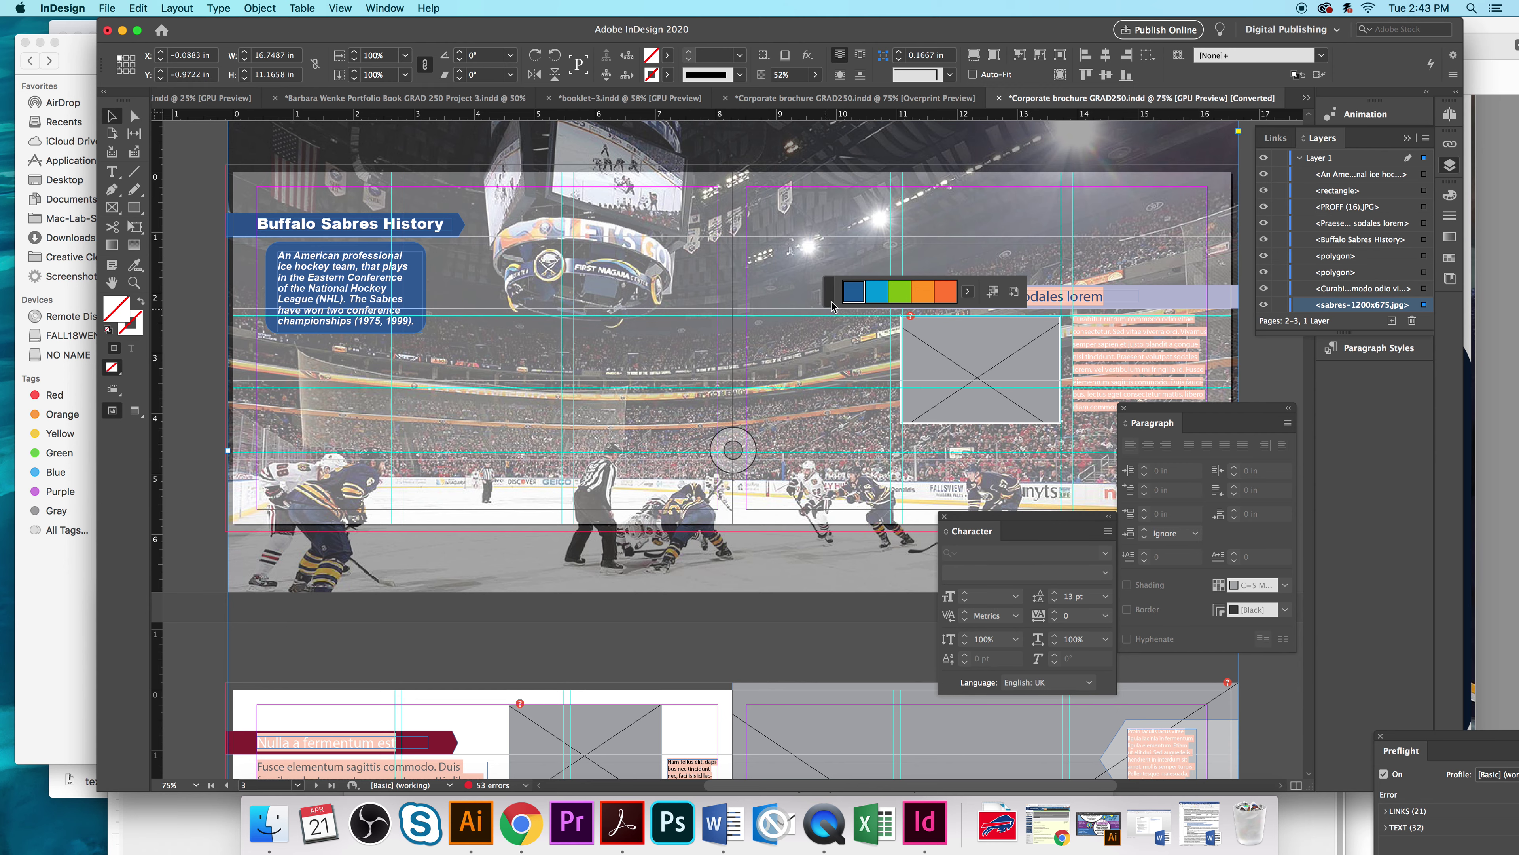
pyautogui.moveTo(833, 305); pyautogui.dragTo(873, 192)
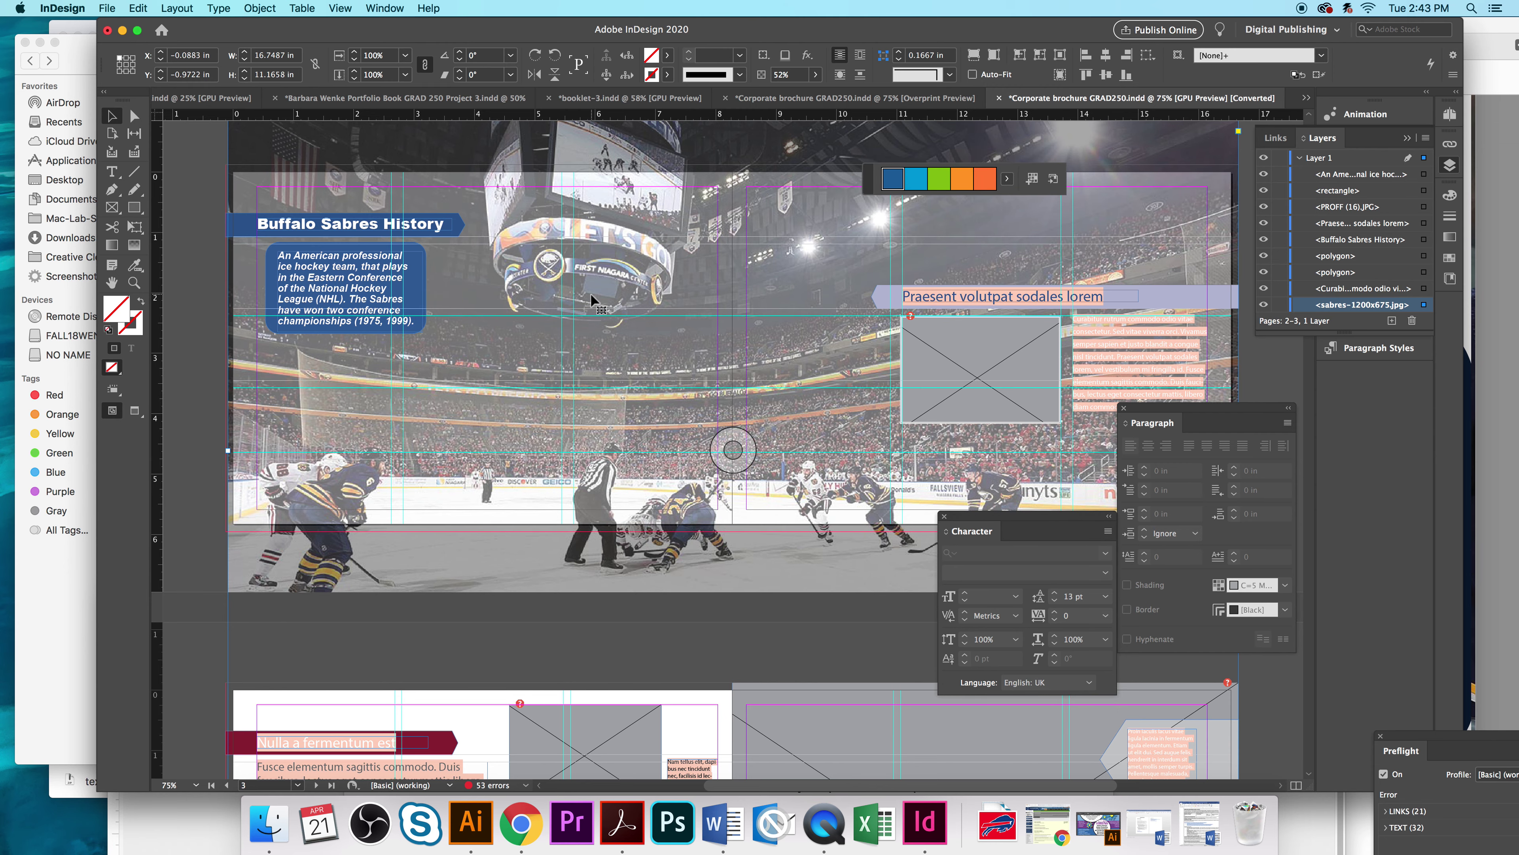
pyautogui.scroll(-10, 595, 303)
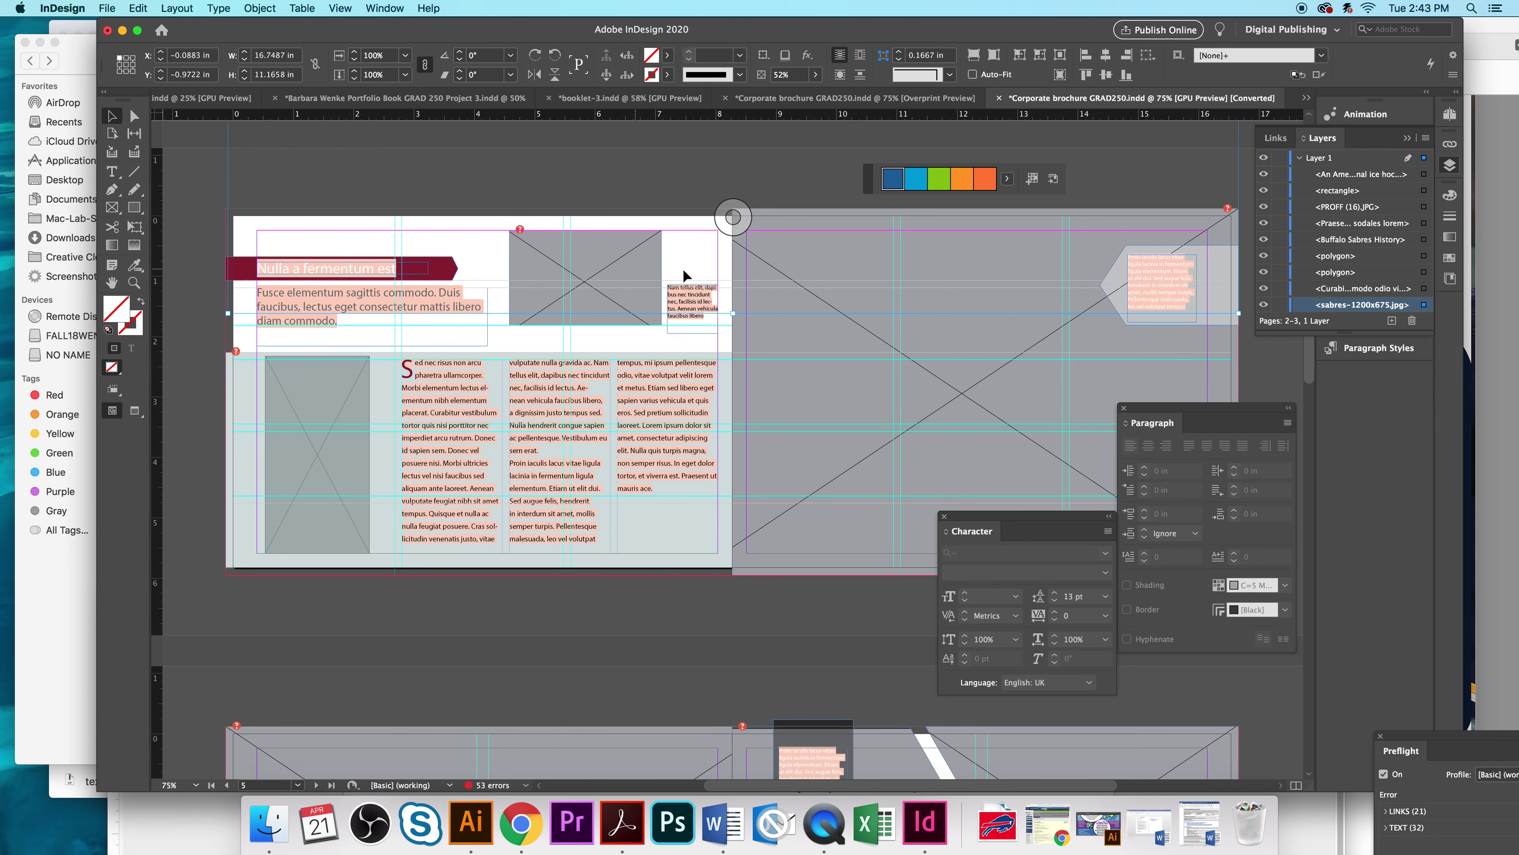
pyautogui.scroll(-6, 696, 453)
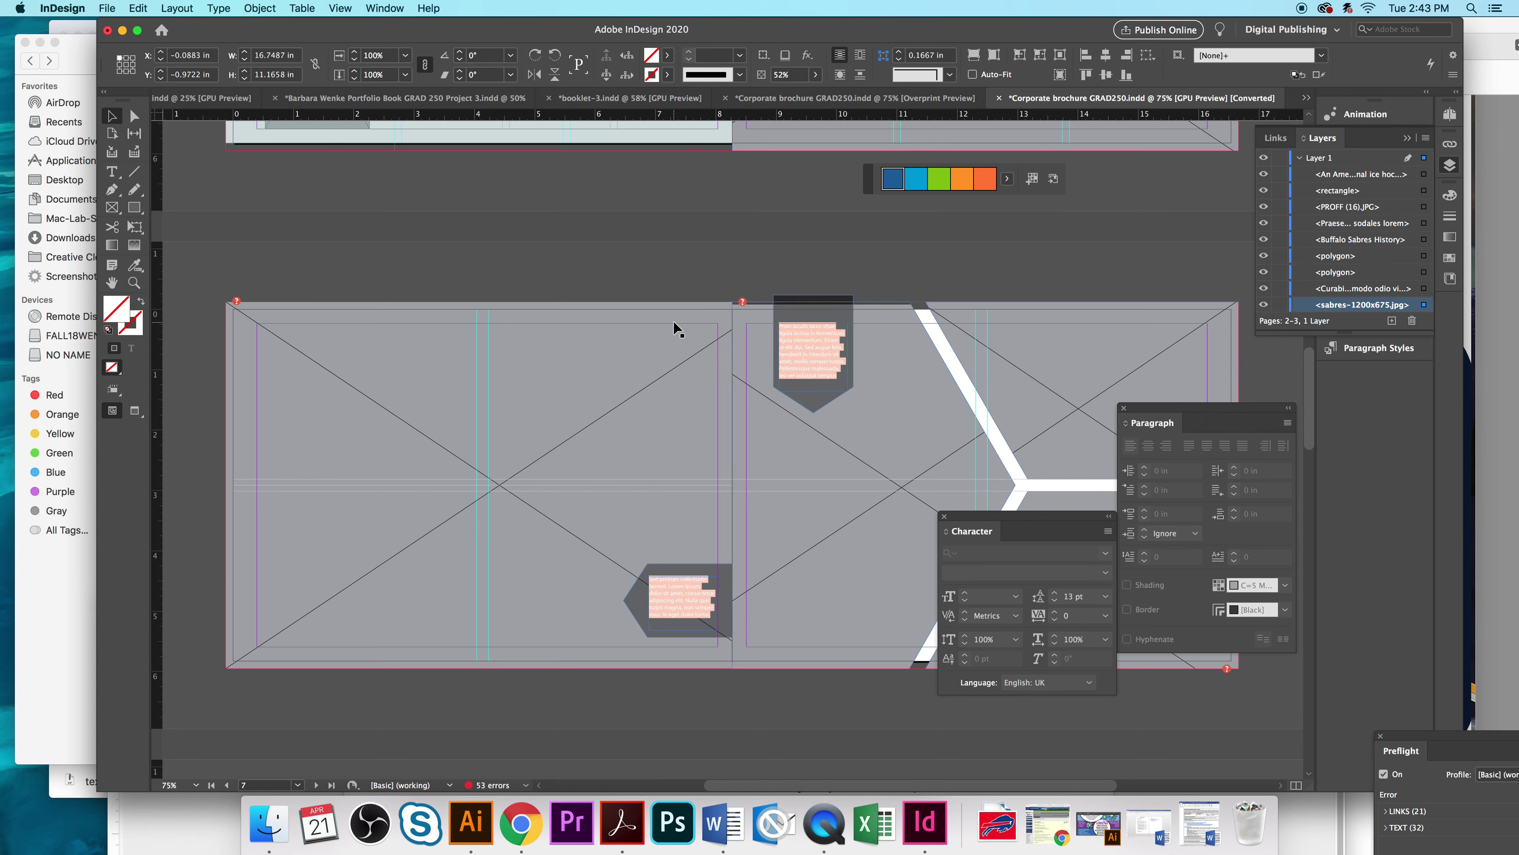
pyautogui.scroll(3, 677, 329)
pyautogui.scroll(4, 676, 326)
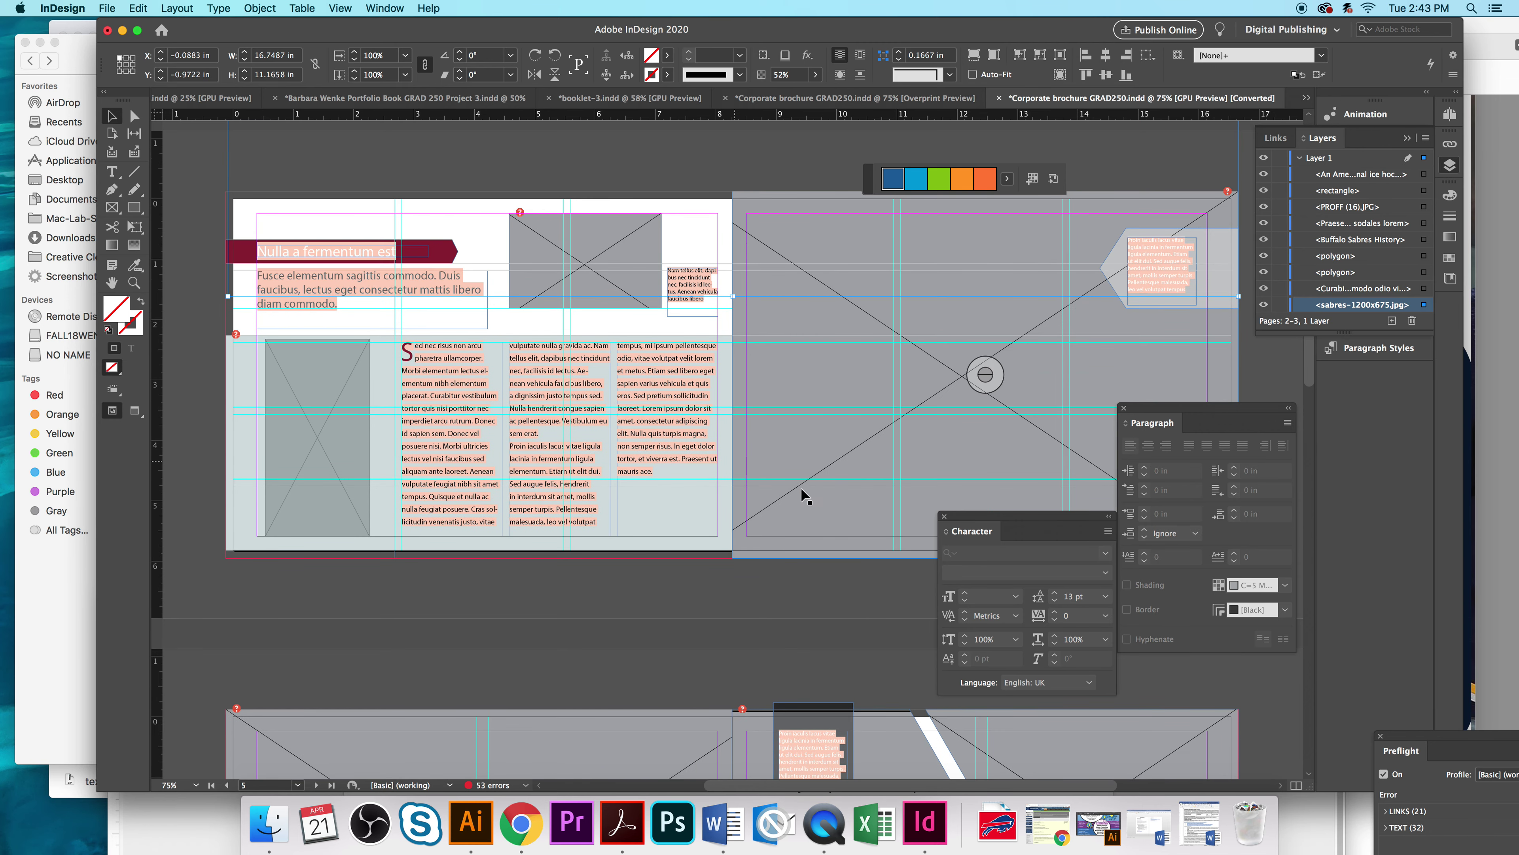
pyautogui.scroll(-2, 819, 503)
pyautogui.scroll(-7, 837, 516)
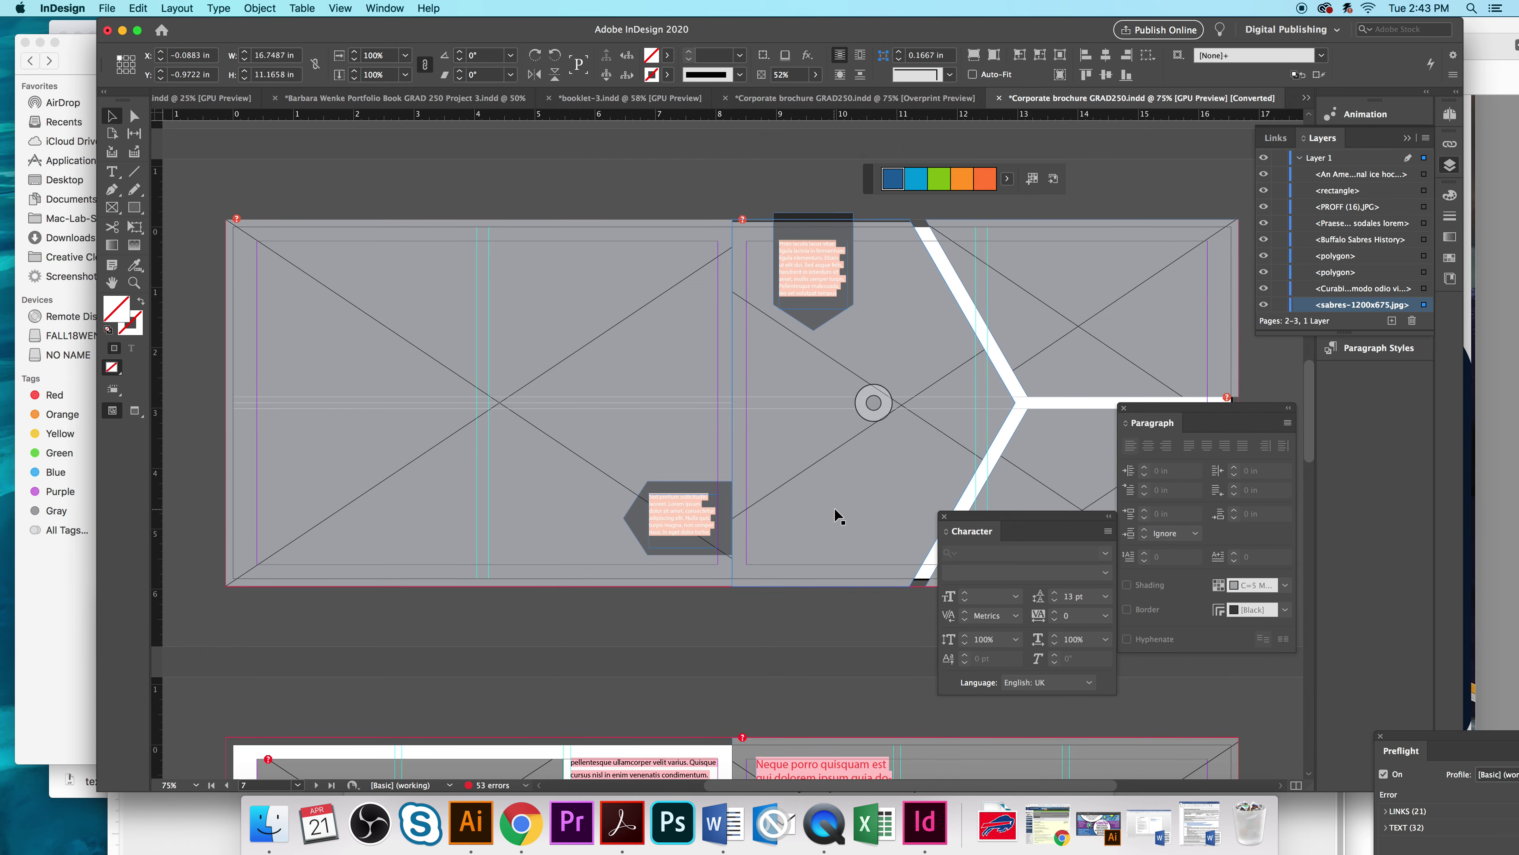
pyautogui.click(1007, 349)
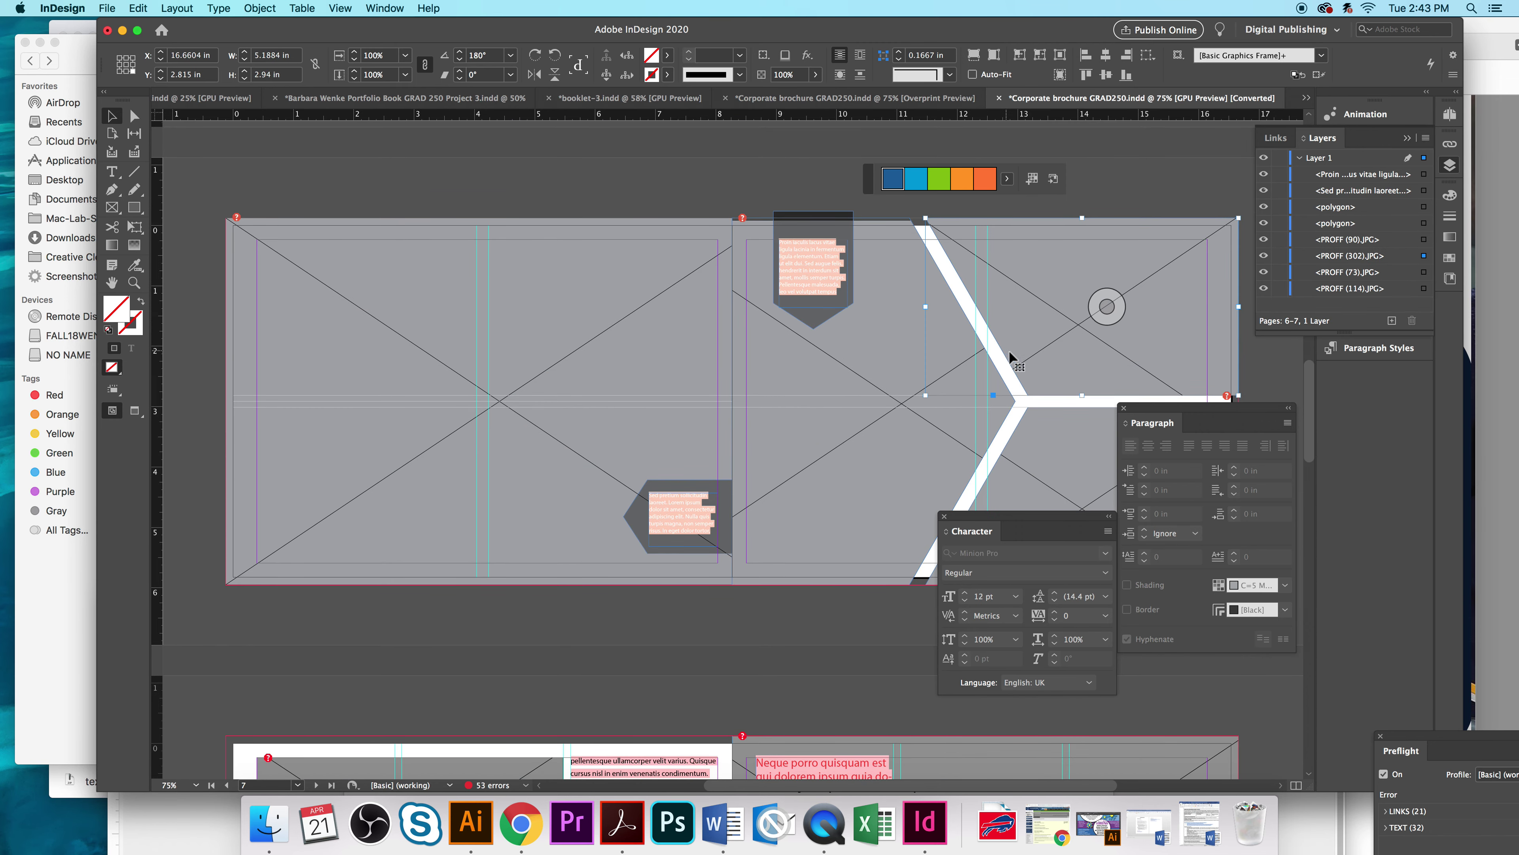
pyautogui.click(109, 8)
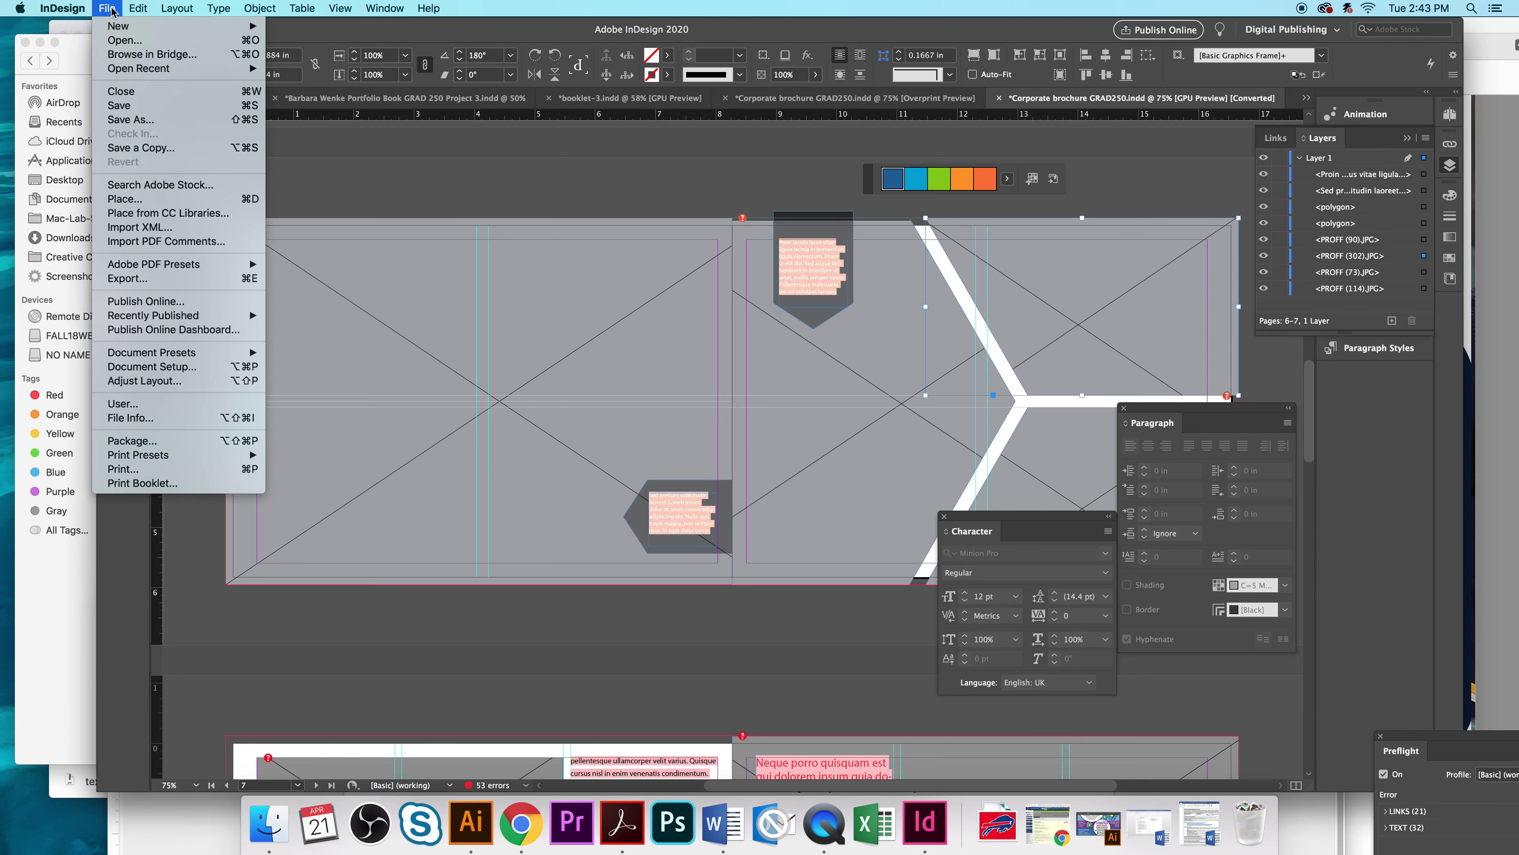
# Step: Place the hockey stars JPG from the brochure's IMAGES folder into the angled top-right frame
pyautogui.click(125, 198)
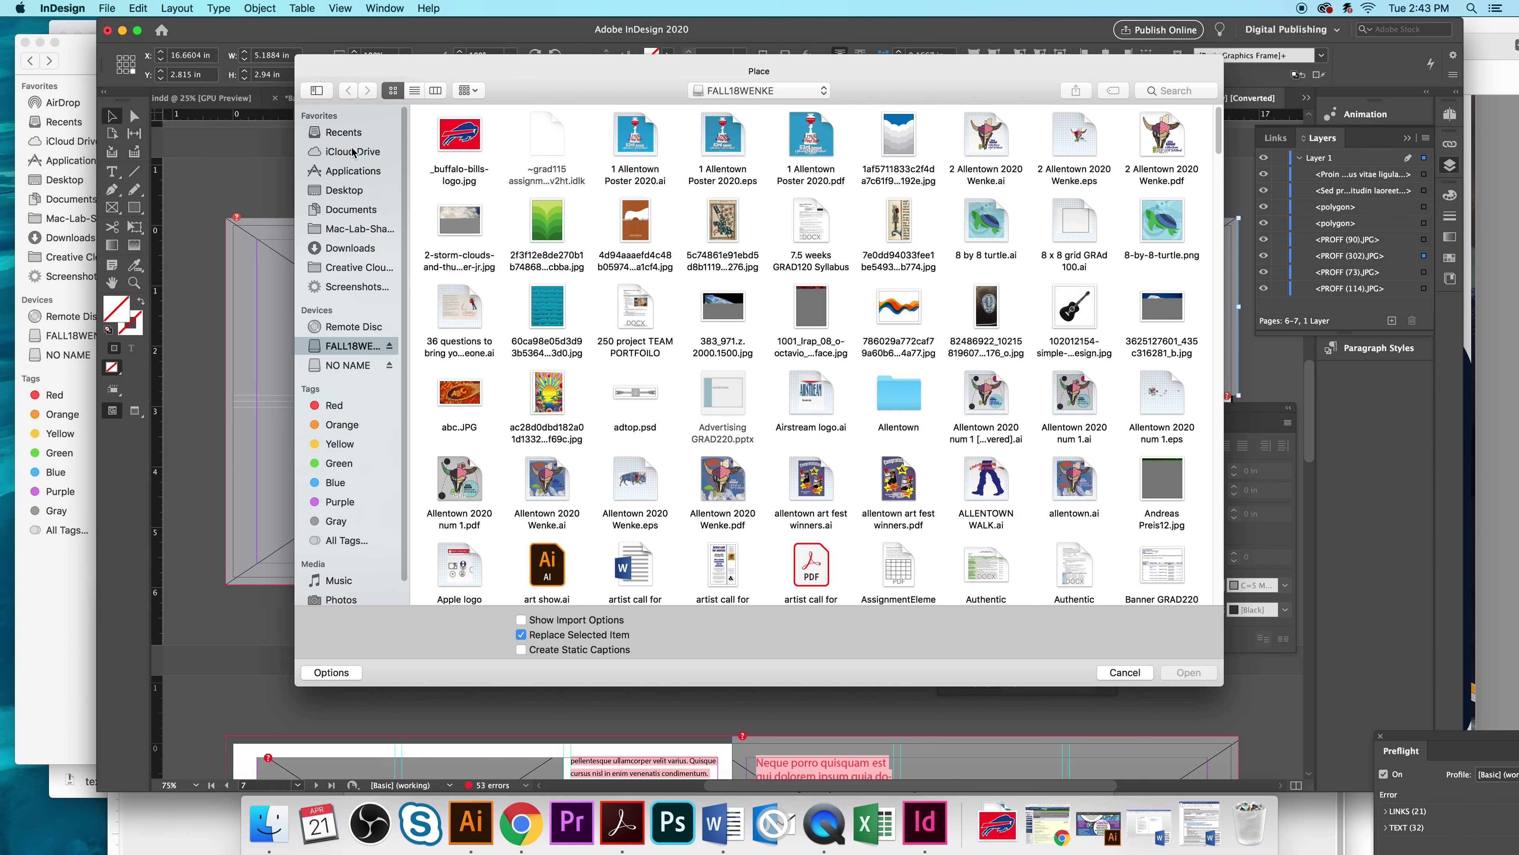
pyautogui.click(355, 194)
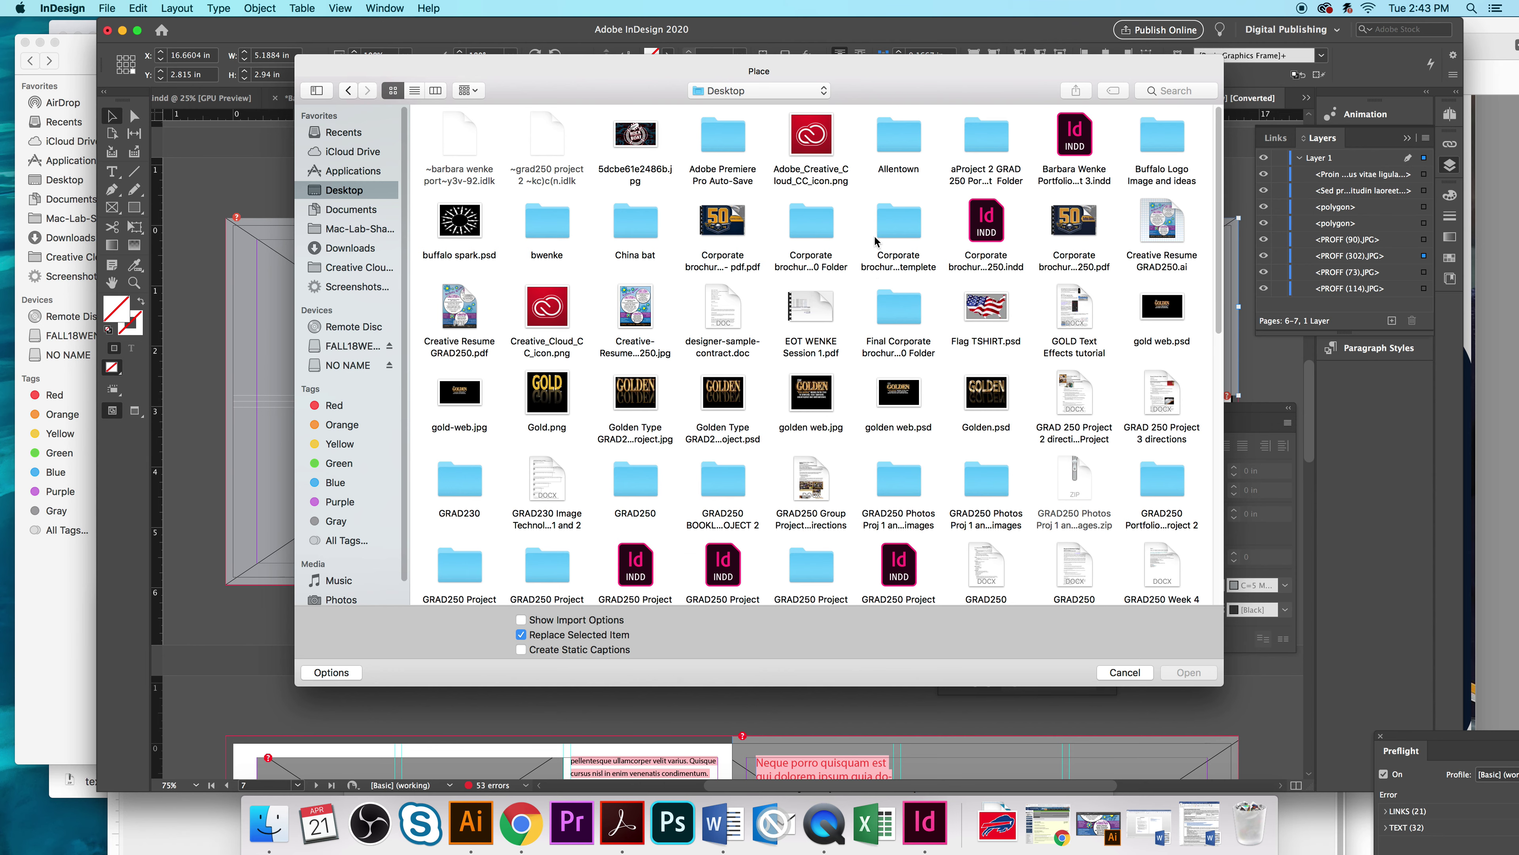
pyautogui.click(895, 238)
pyautogui.doubleClick(896, 239)
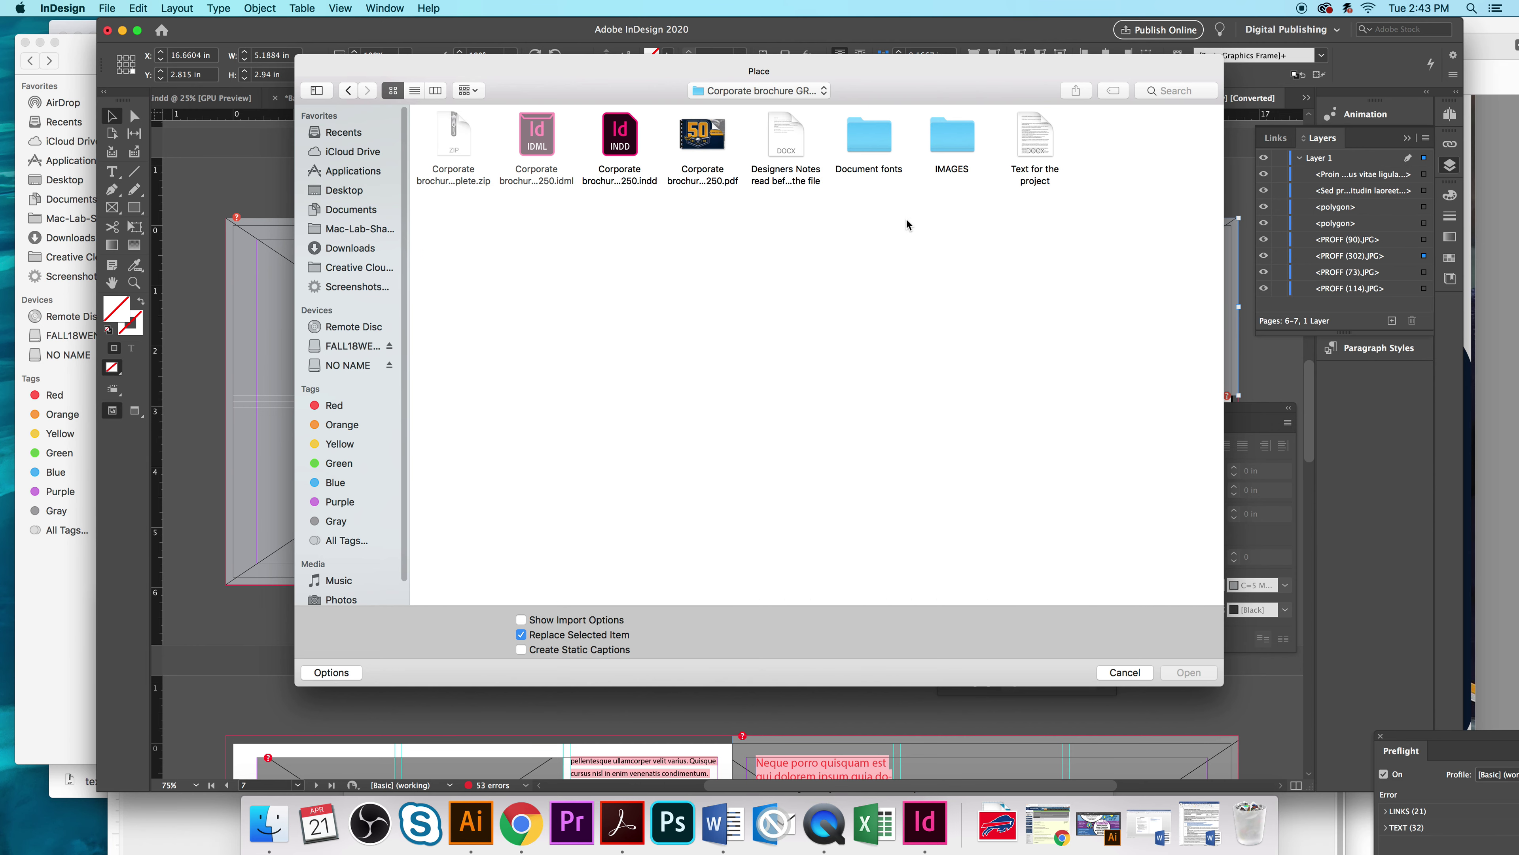
pyautogui.doubleClick(952, 137)
pyautogui.click(898, 227)
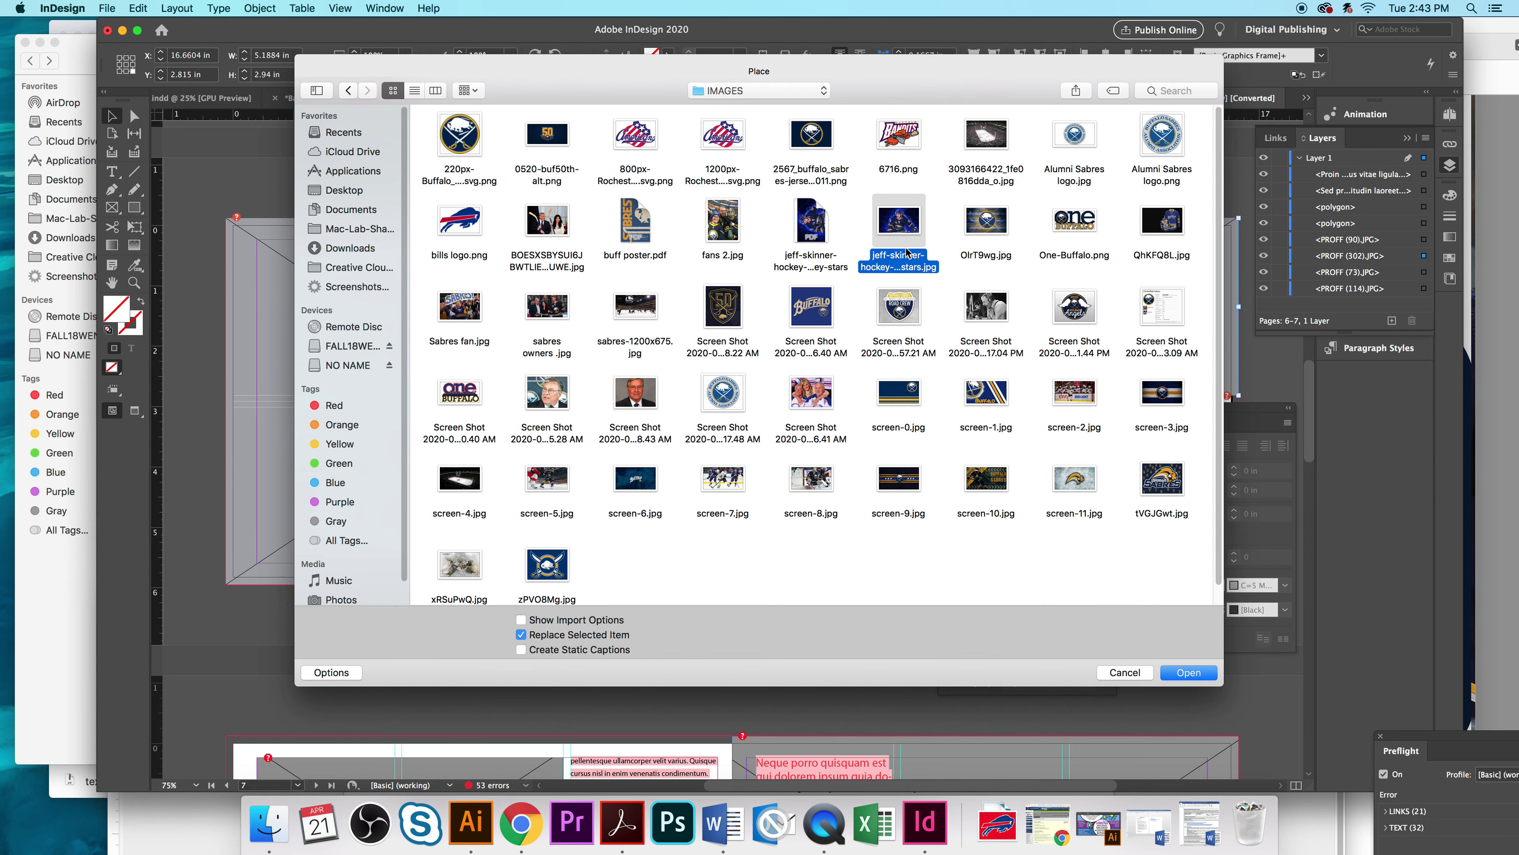
pyautogui.click(1187, 672)
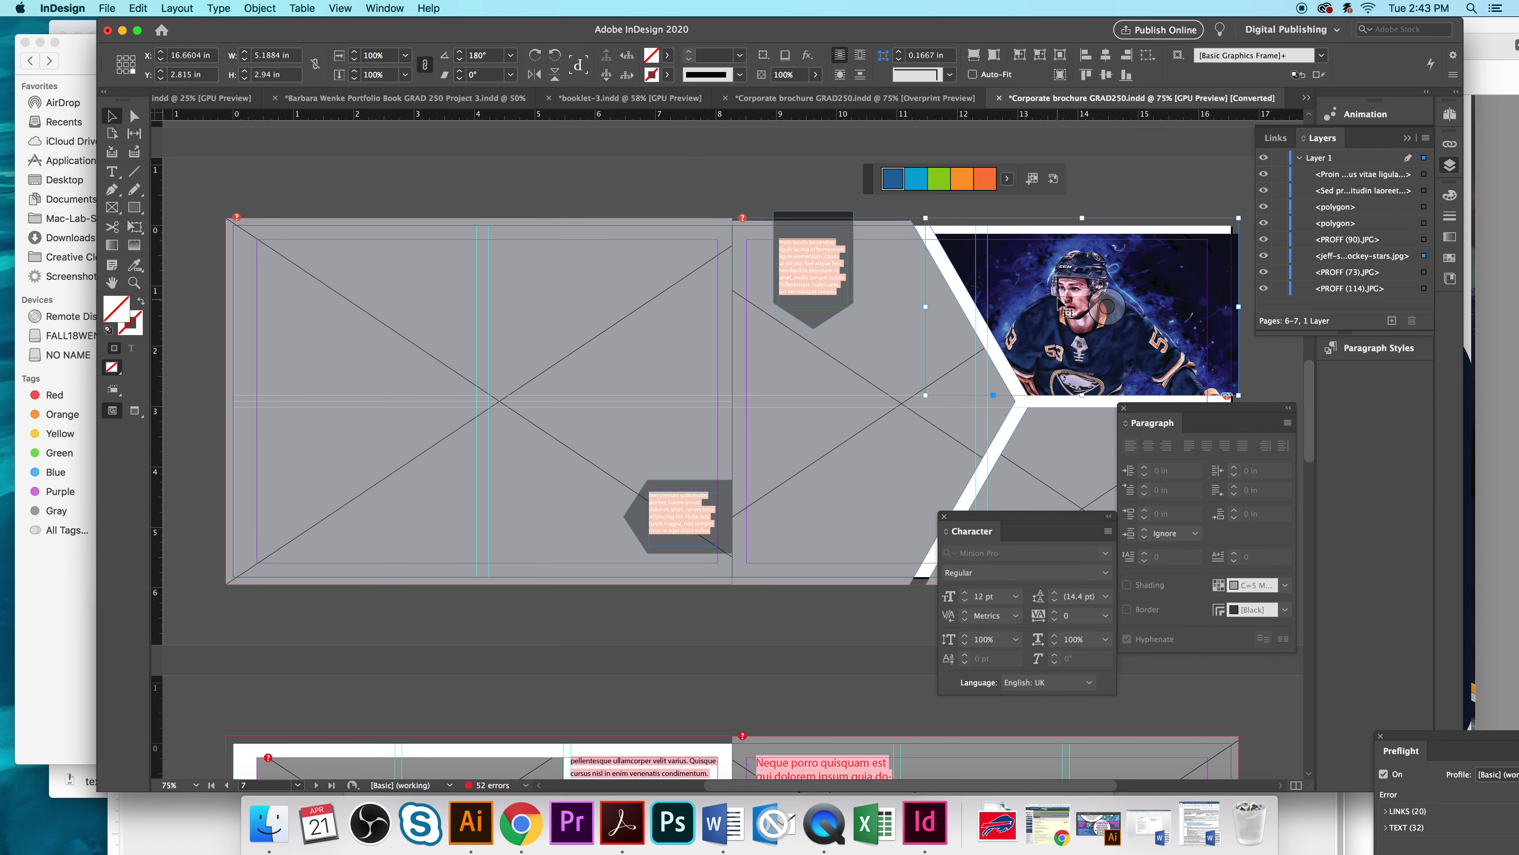
# Step: Reposition the hockey photo frame and enlarge it up and to the left, moving the Paragraph panel aside
pyautogui.moveTo(1039, 283); pyautogui.dragTo(1041, 288)
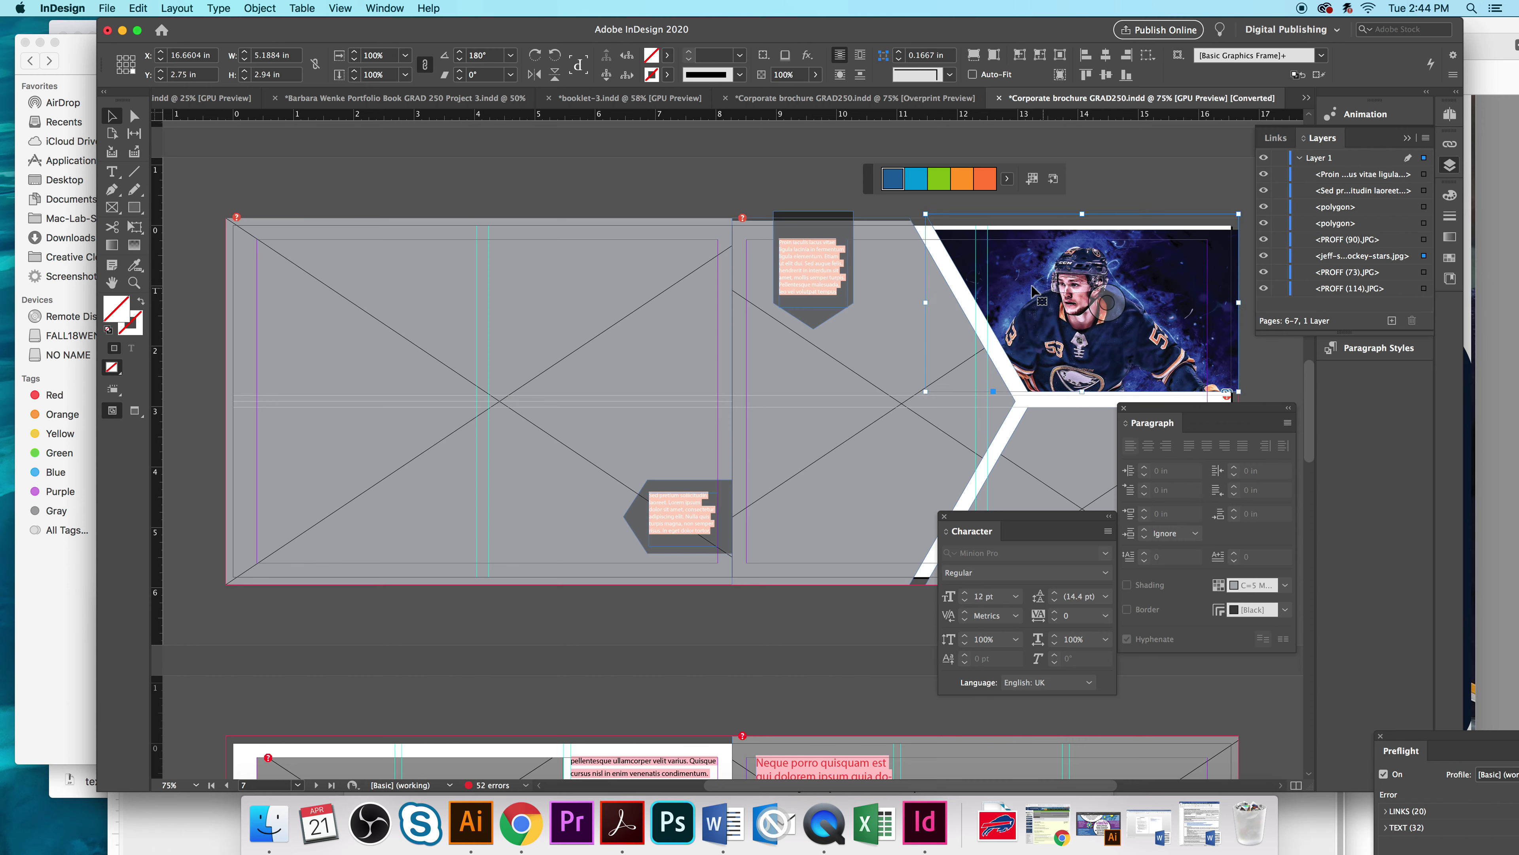
pyautogui.moveTo(1083, 214); pyautogui.dragTo(1083, 204)
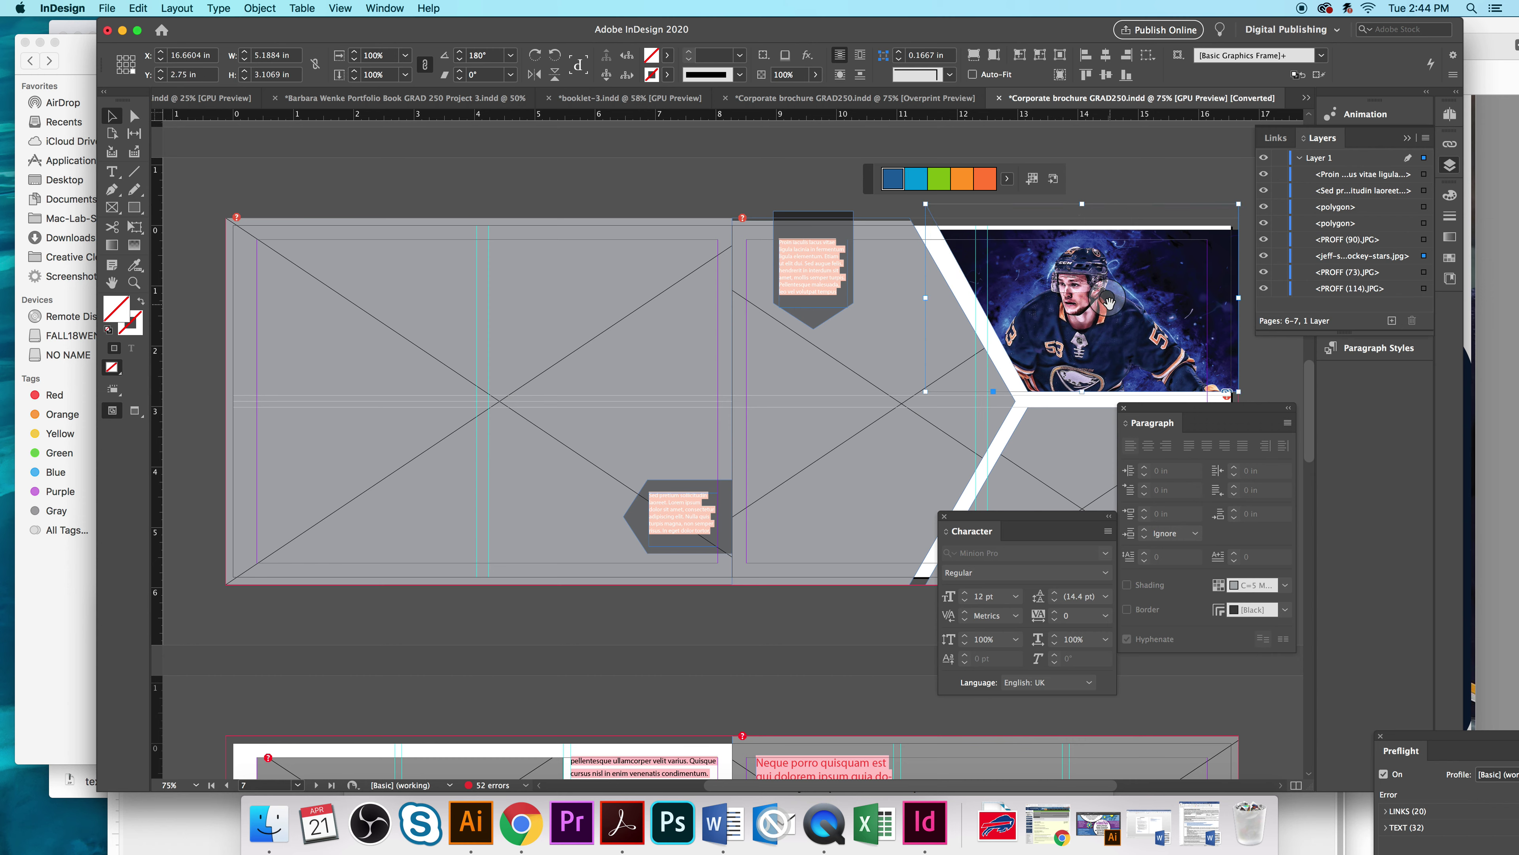
pyautogui.moveTo(1110, 296); pyautogui.dragTo(1107, 302)
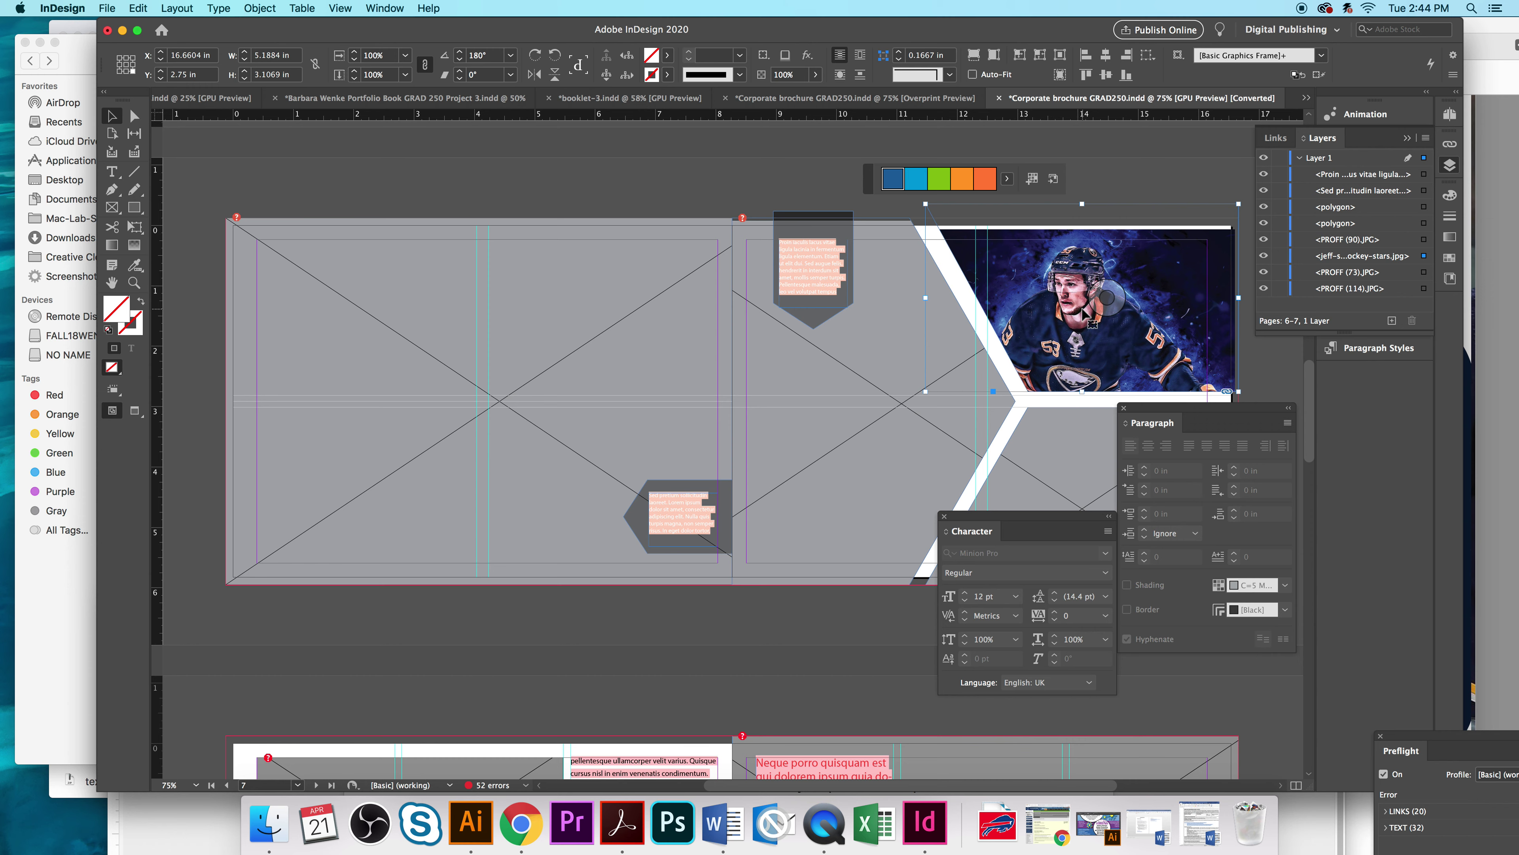
pyautogui.moveTo(1086, 323); pyautogui.dragTo(1085, 322)
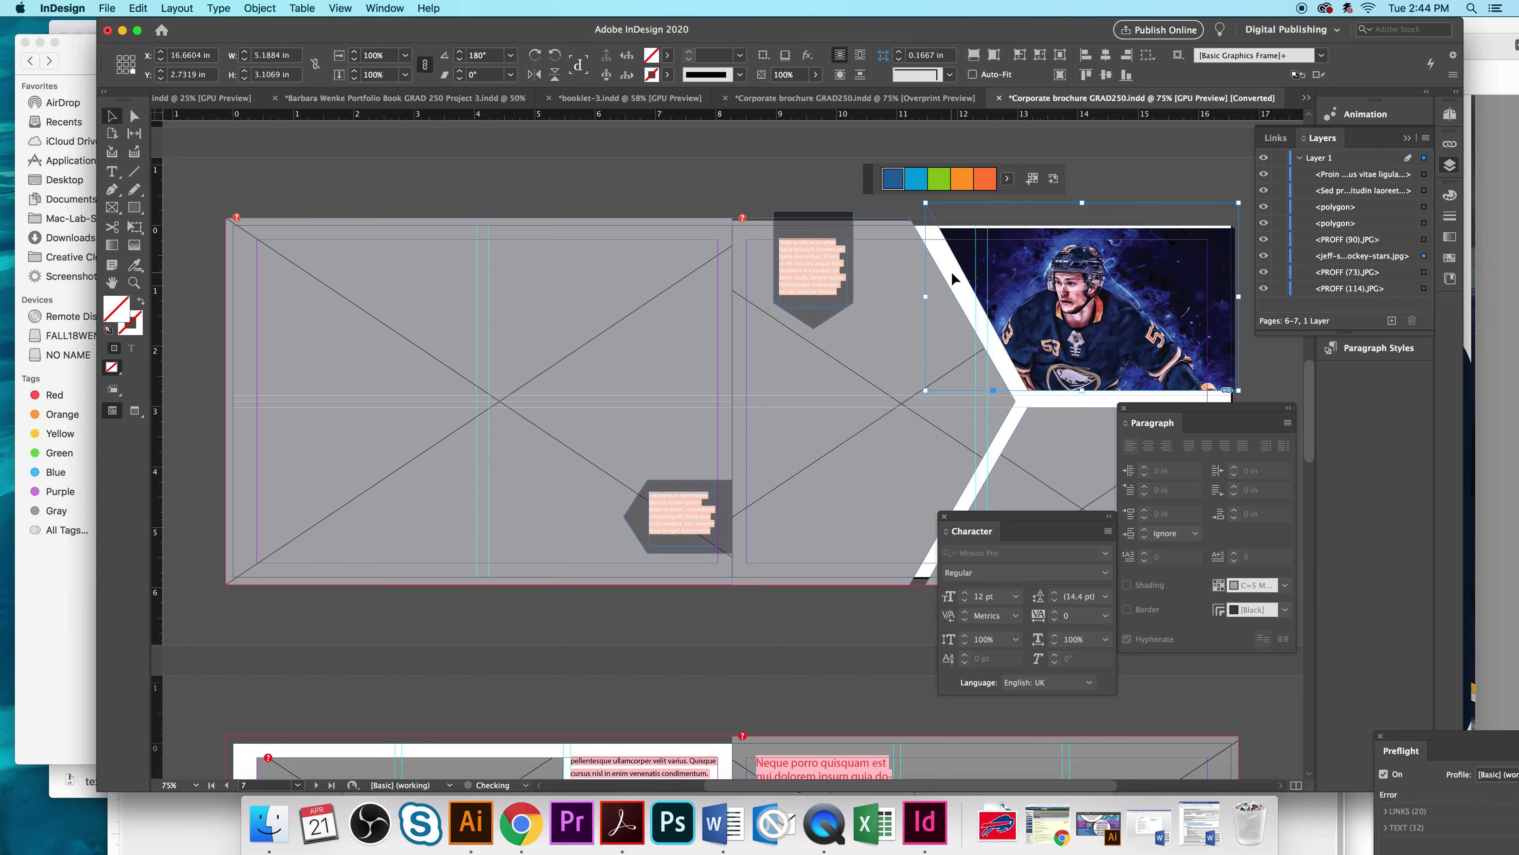
pyautogui.moveTo(1087, 392); pyautogui.dragTo(1082, 394)
pyautogui.moveTo(1189, 411); pyautogui.dragTo(1336, 461)
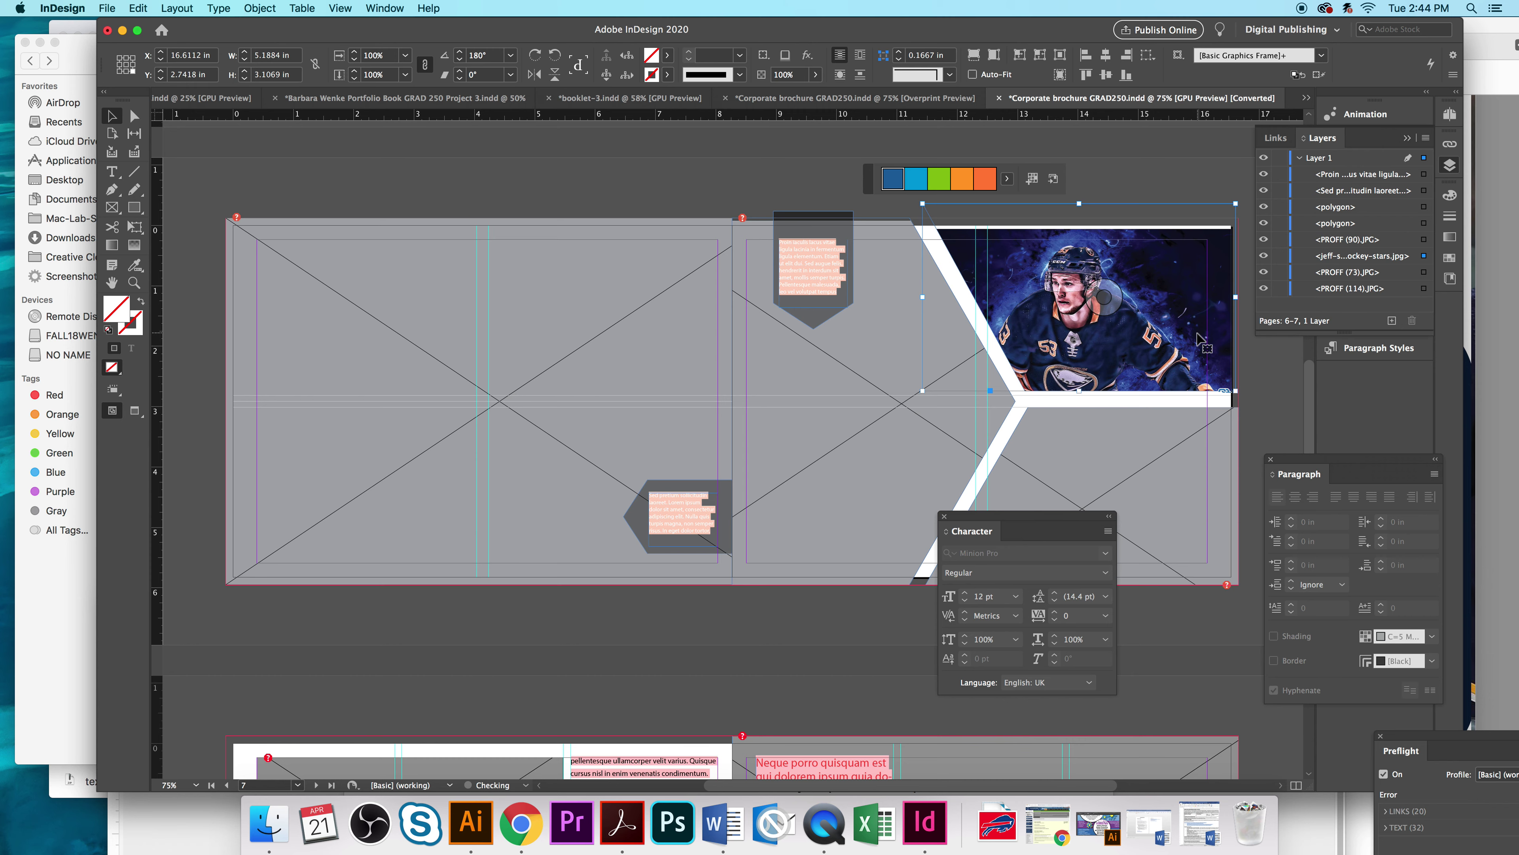
pyautogui.moveTo(1149, 253); pyautogui.dragTo(1152, 255)
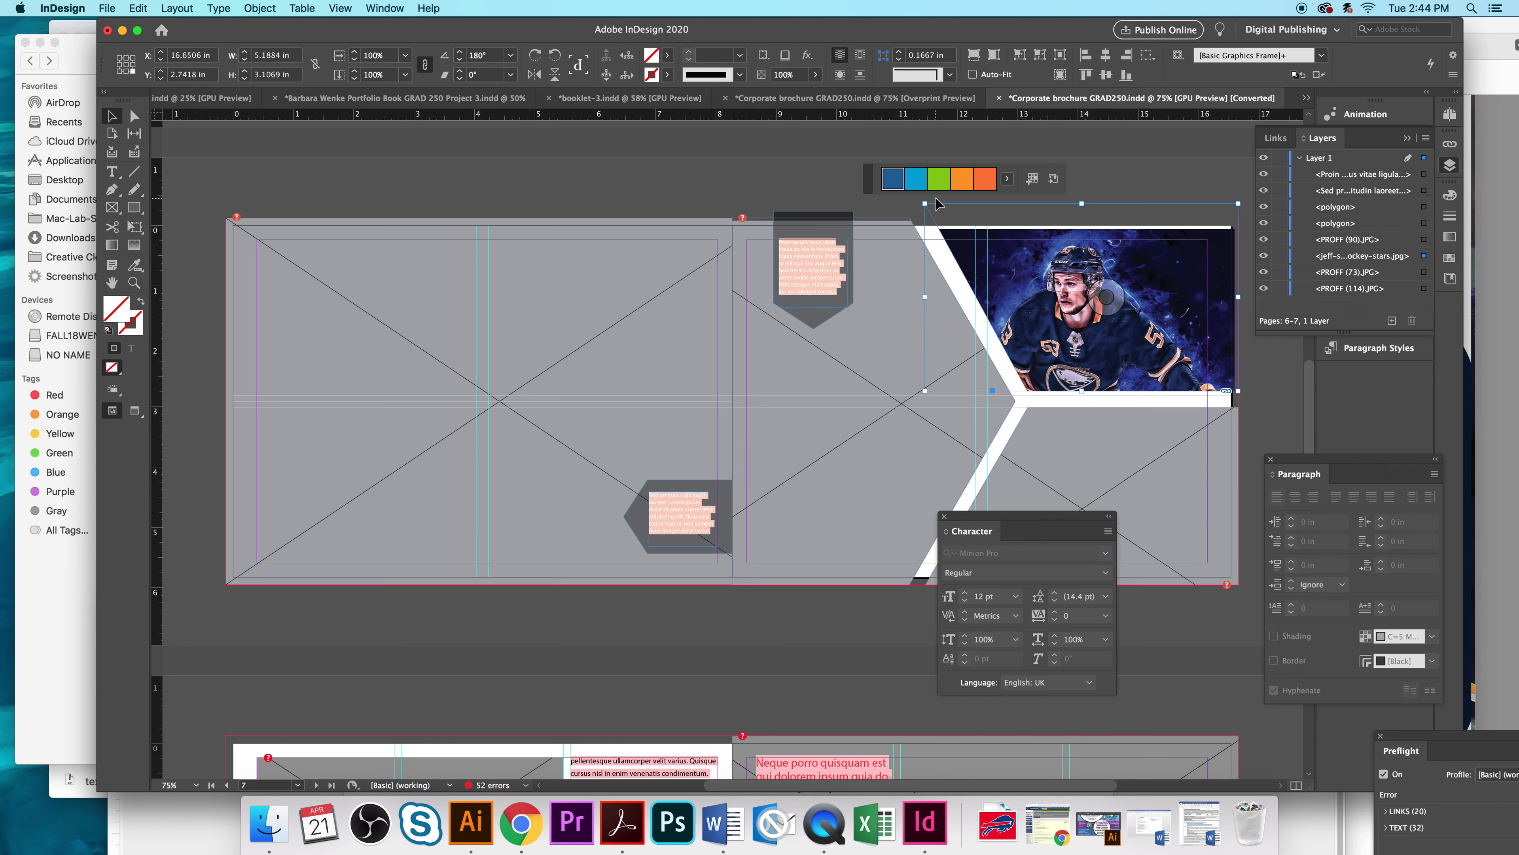
pyautogui.moveTo(925, 205); pyautogui.dragTo(910, 196)
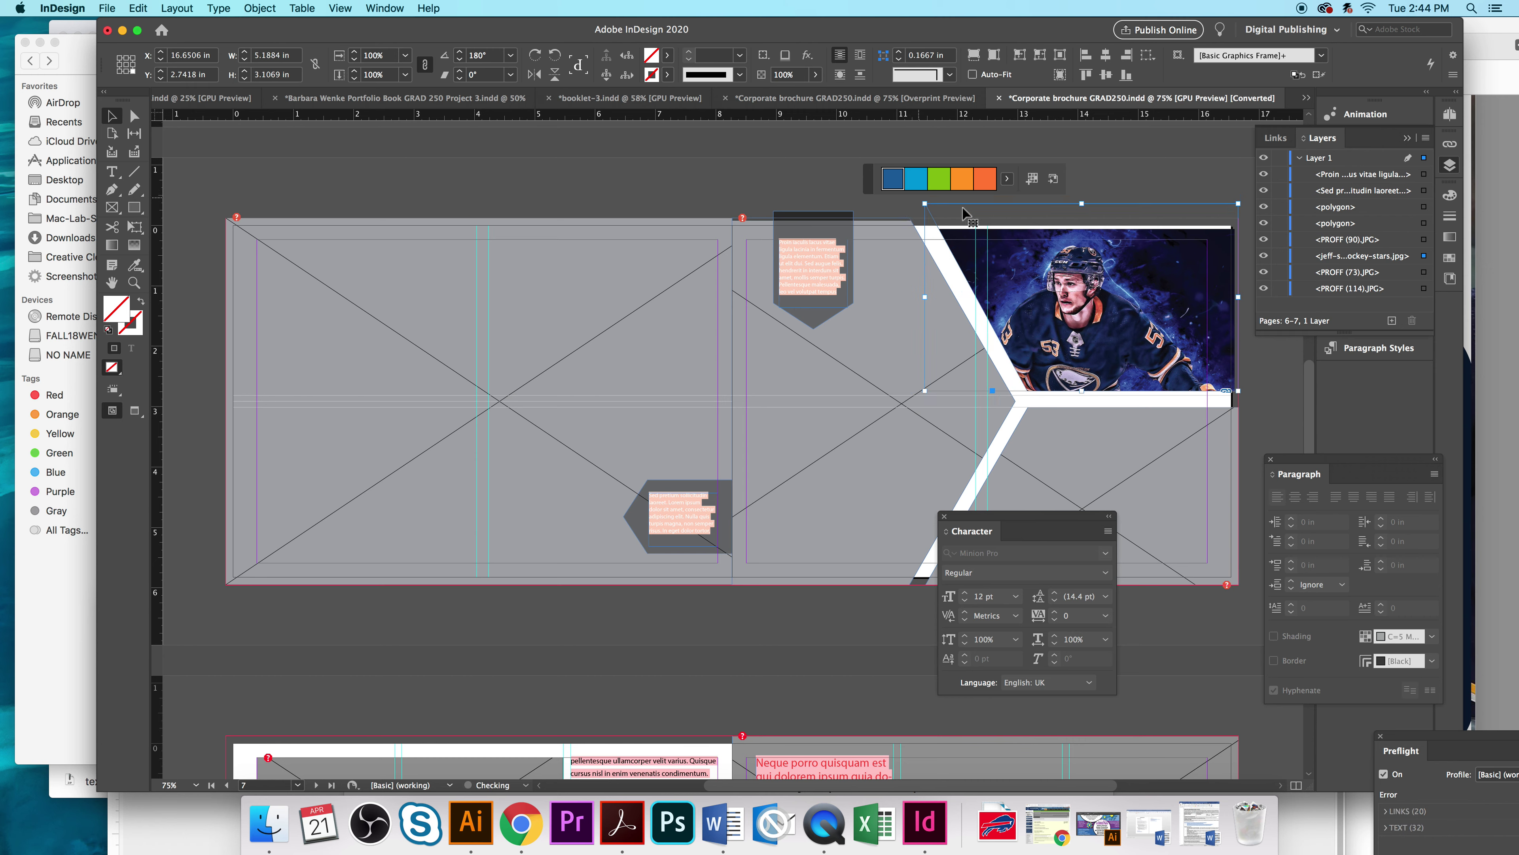
# Step: Fit the hockey photo proportionally in its frame and shorten the frame's height
pyautogui.click(1101, 303)
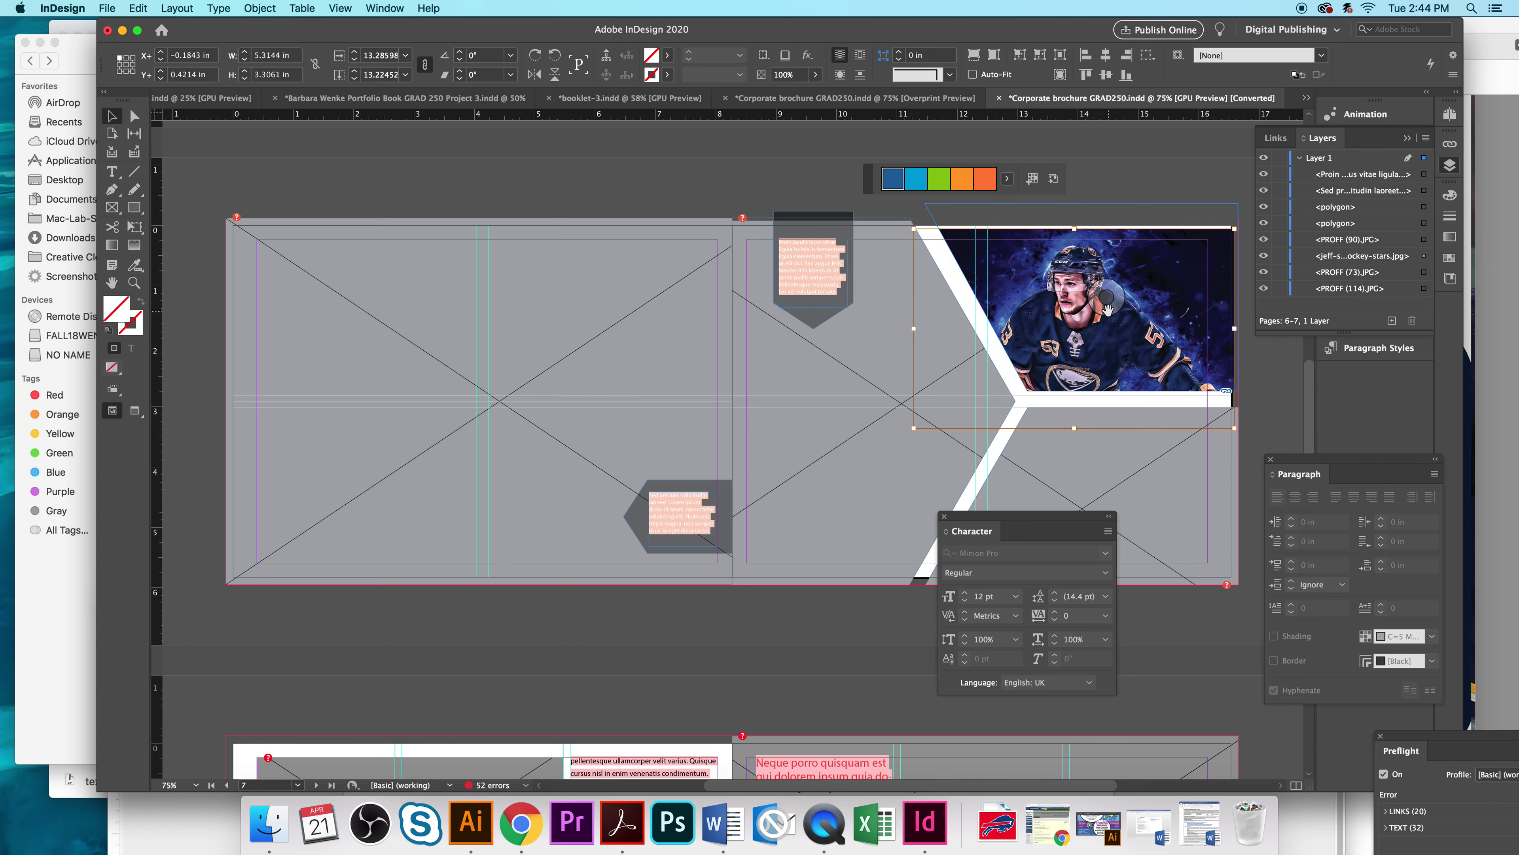
pyautogui.rightClick(1108, 314)
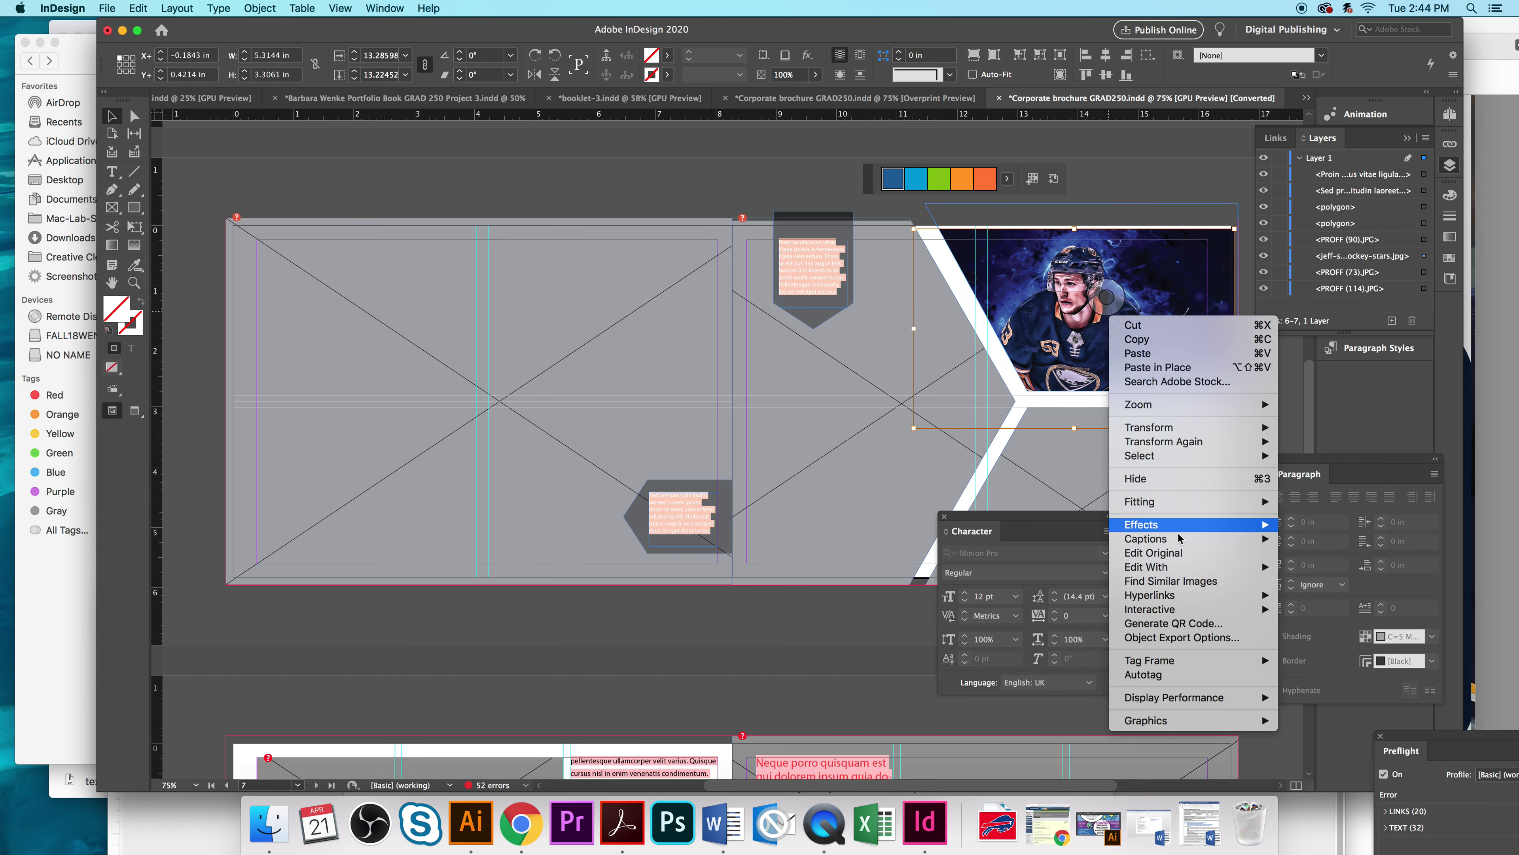
pyautogui.moveTo(1176, 503)
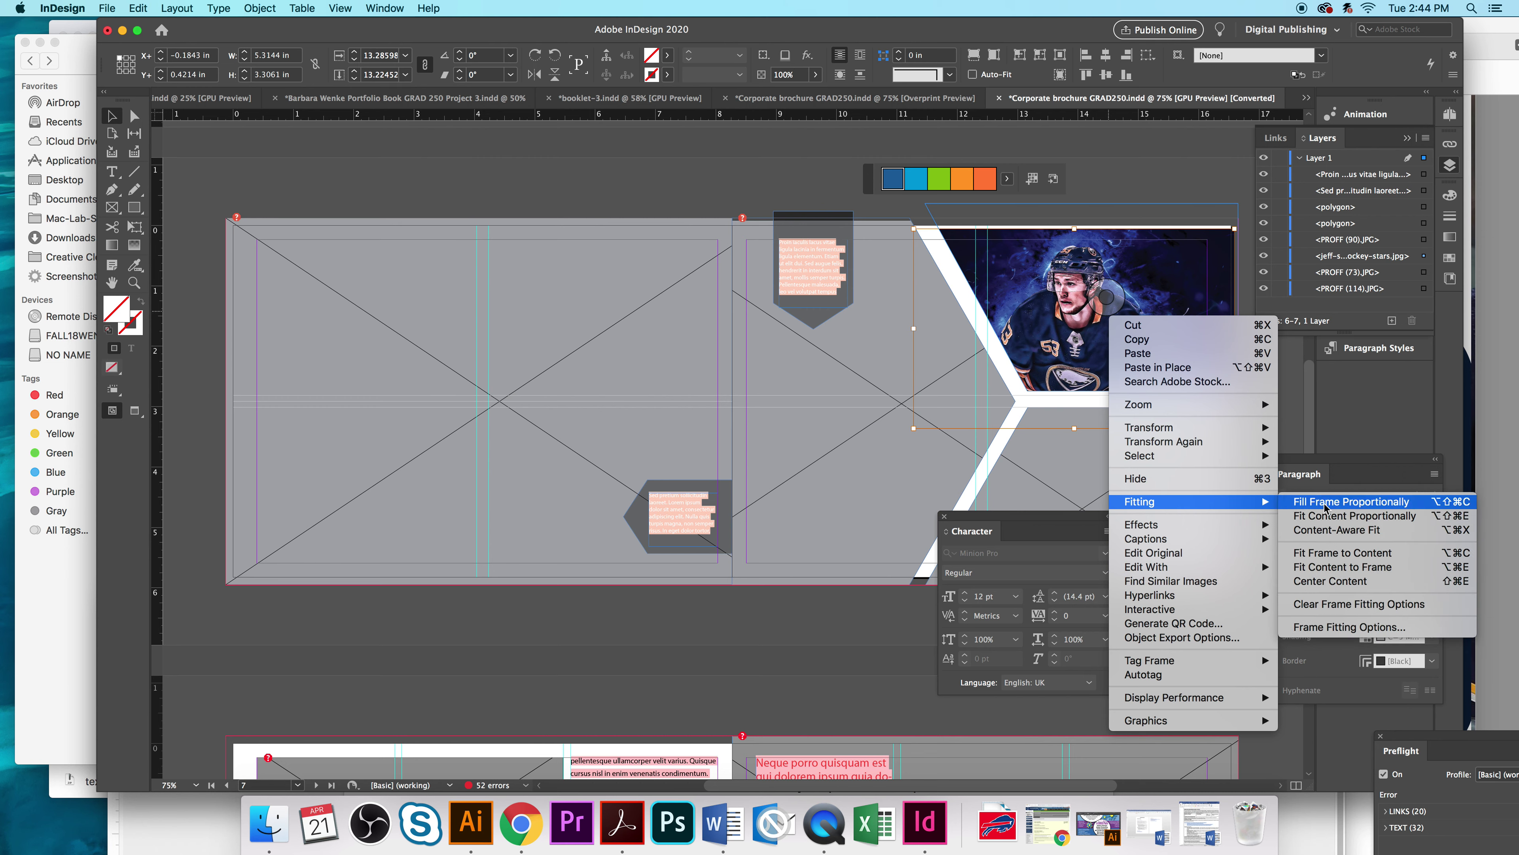
pyautogui.click(1350, 515)
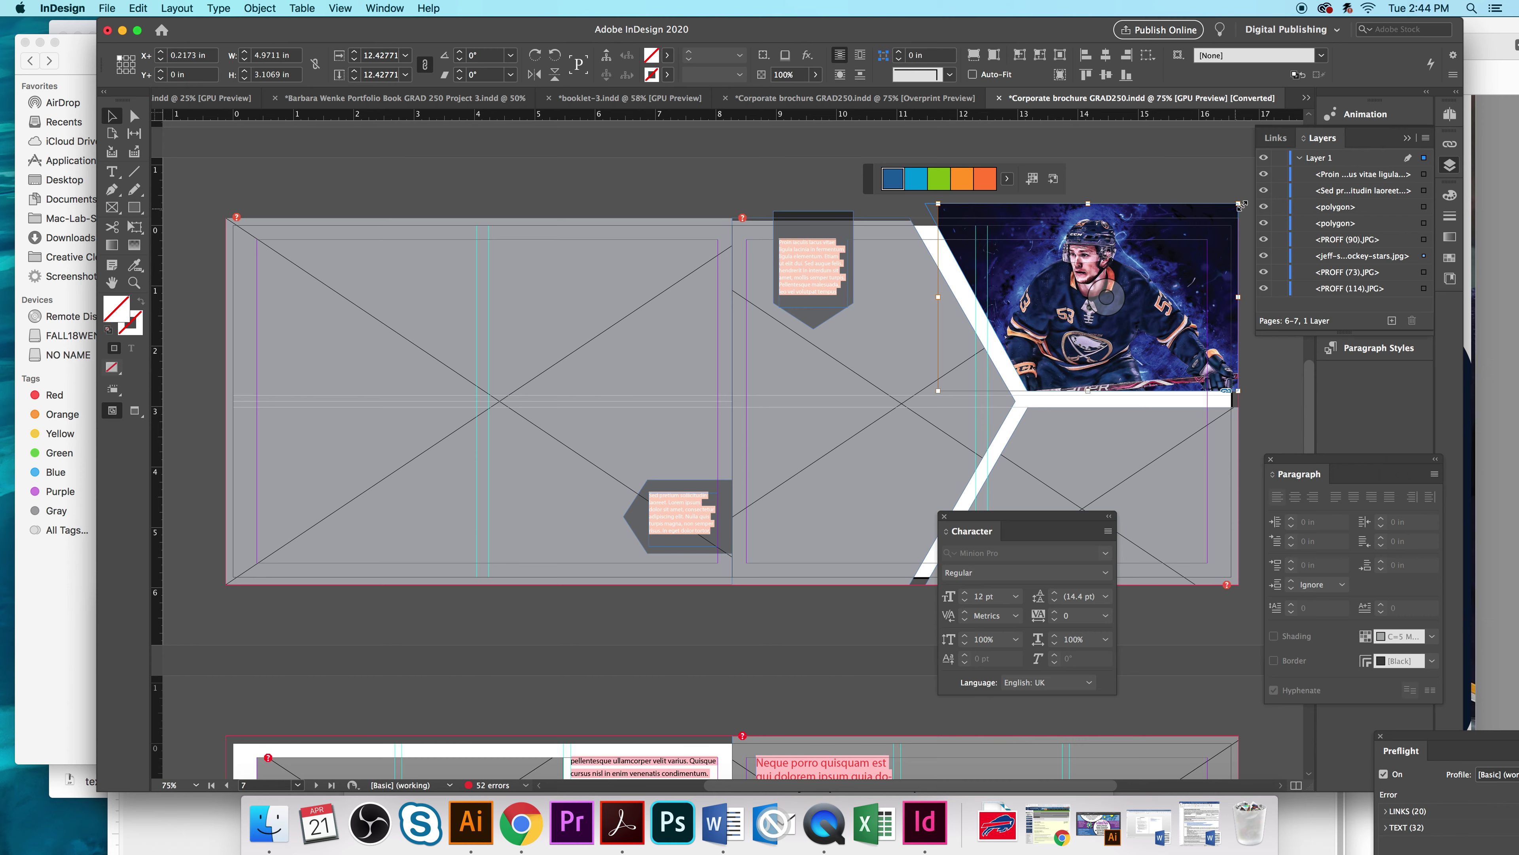
pyautogui.moveTo(1242, 206); pyautogui.dragTo(1240, 218)
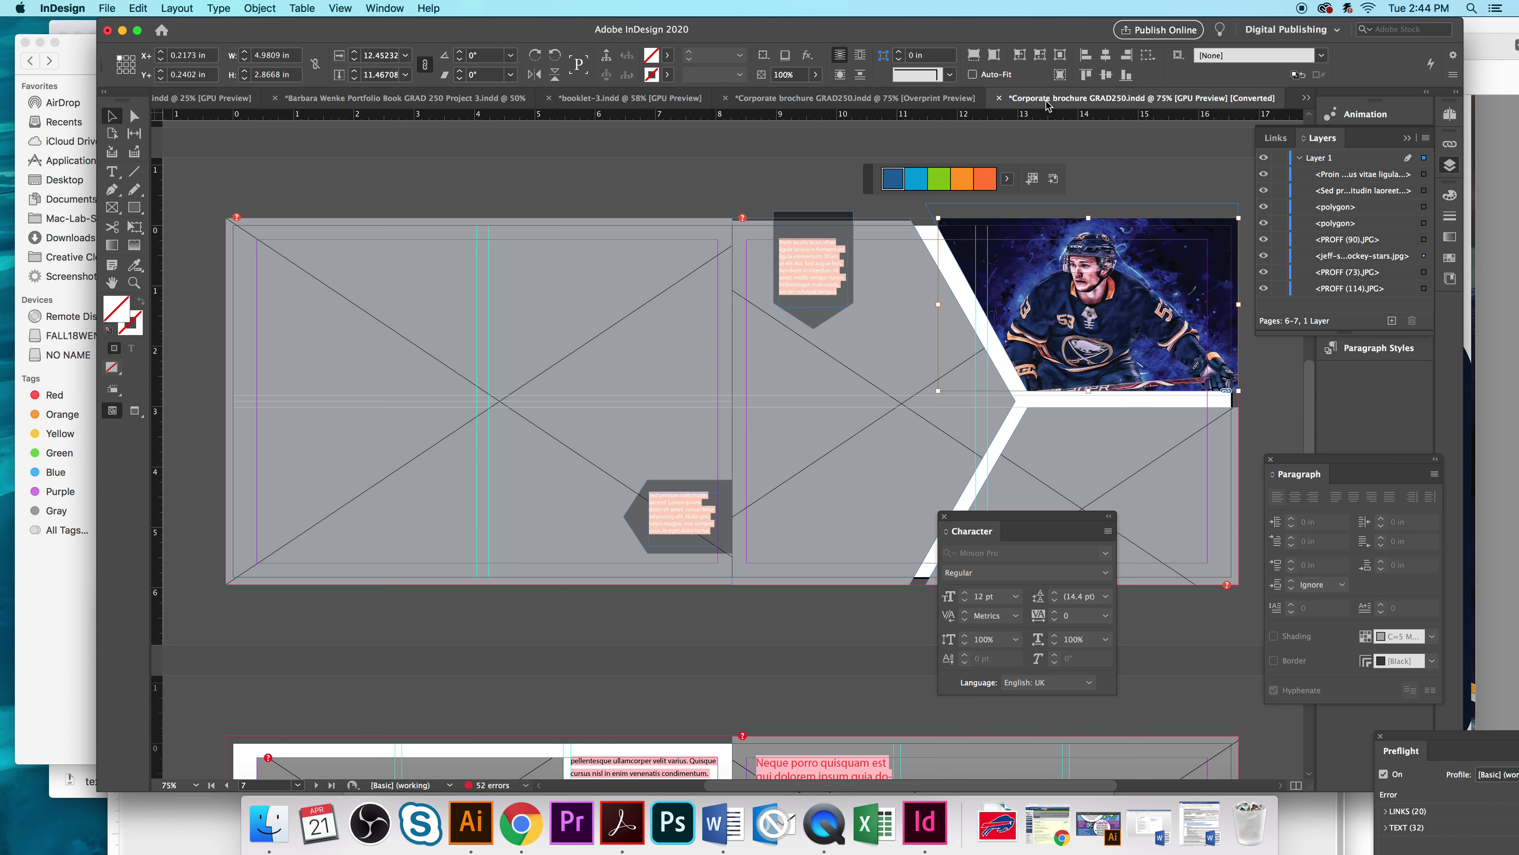
pyautogui.click(895, 102)
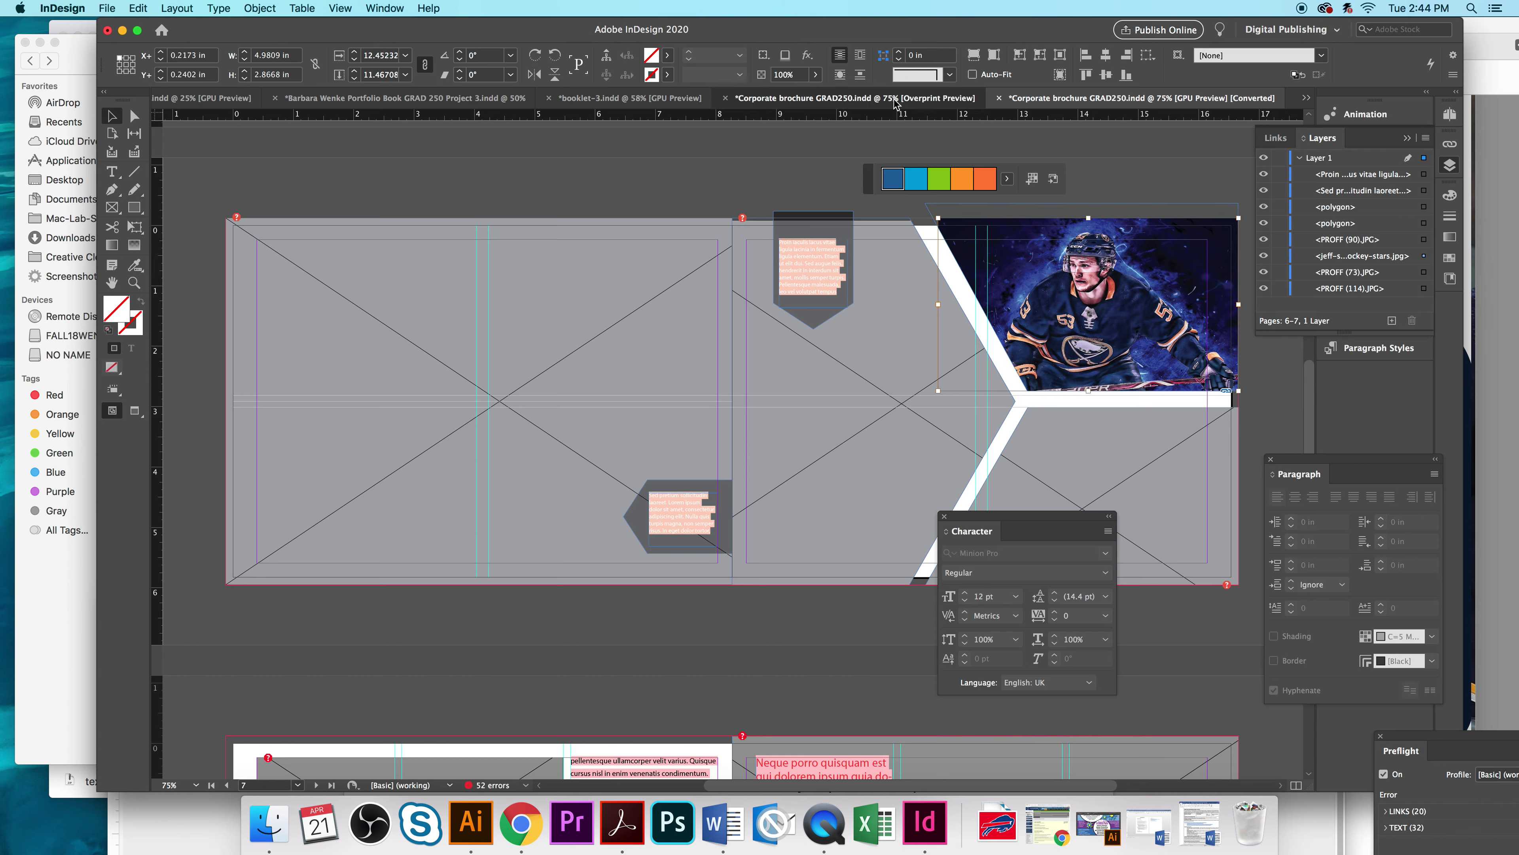
# Step: Bring up the Overprint Preview brochure and scroll to the page 5 Team Pegula spread
pyautogui.click(1043, 101)
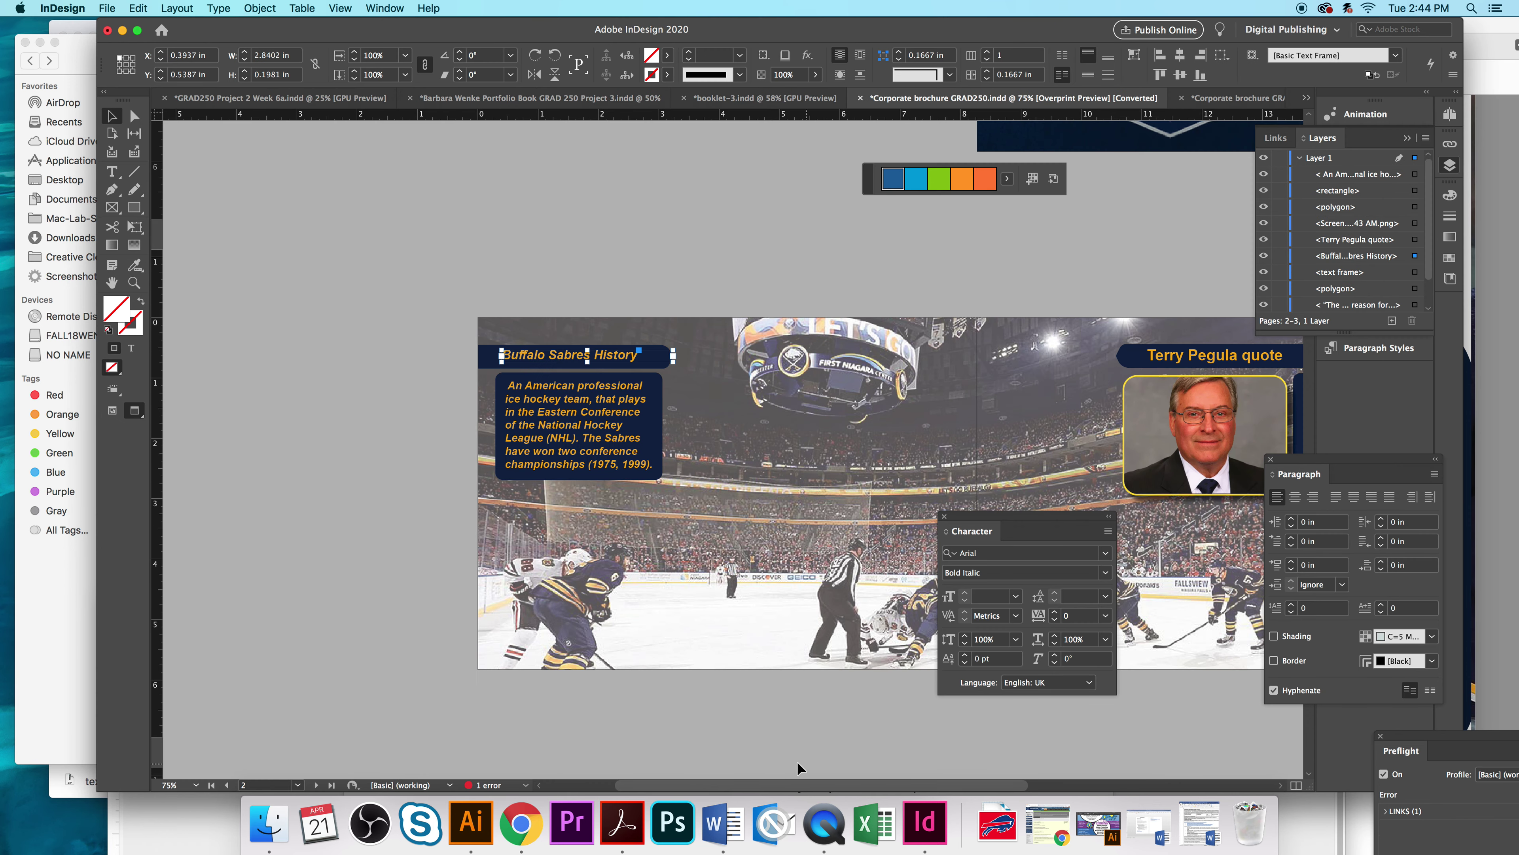
pyautogui.moveTo(807, 786); pyautogui.dragTo(851, 785)
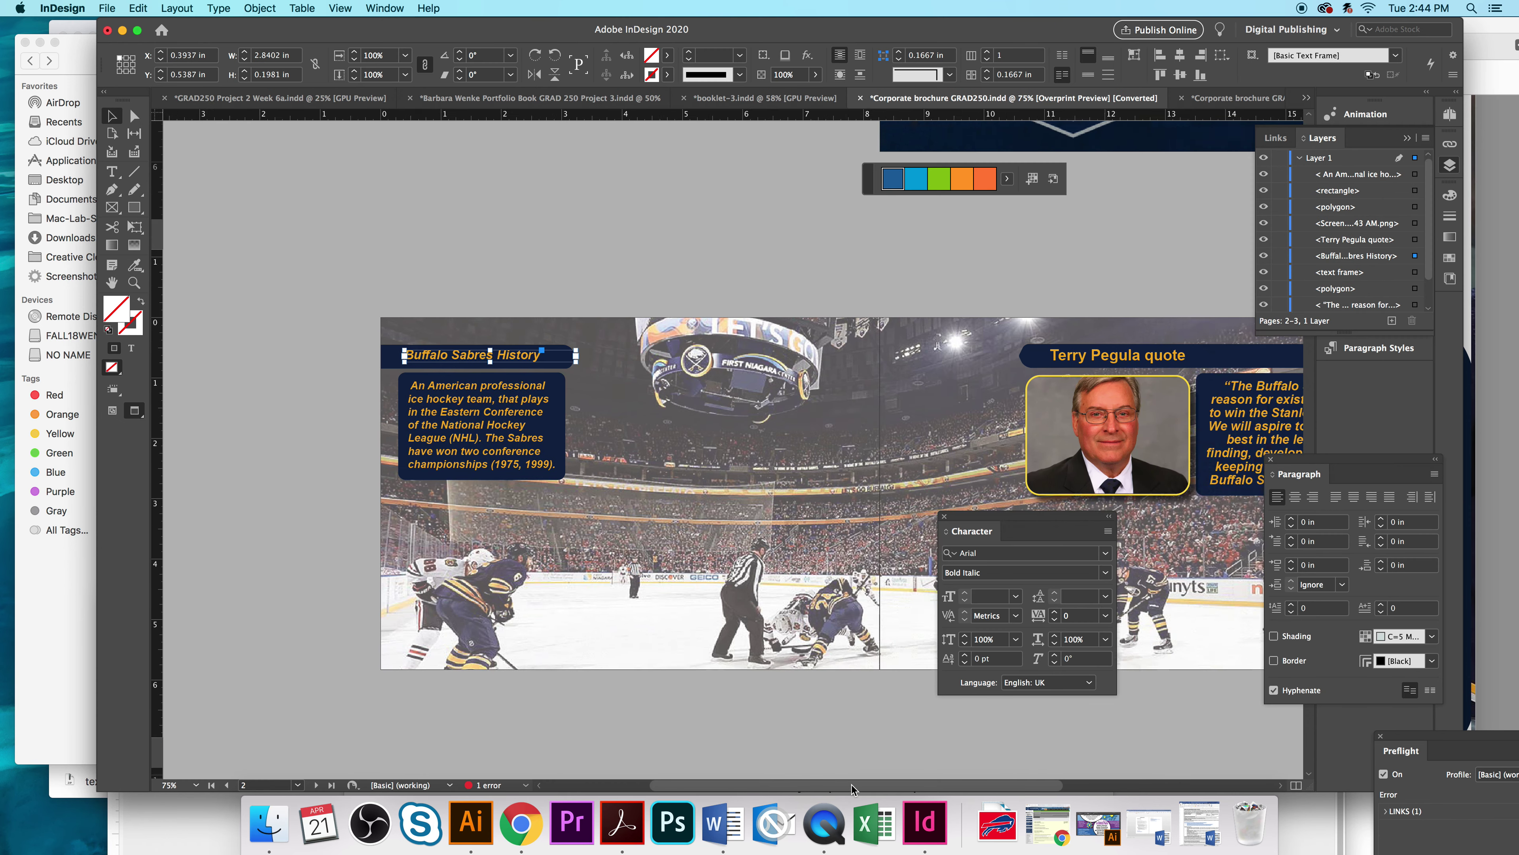
pyautogui.scroll(-15, 708, 727)
pyautogui.scroll(2, 709, 727)
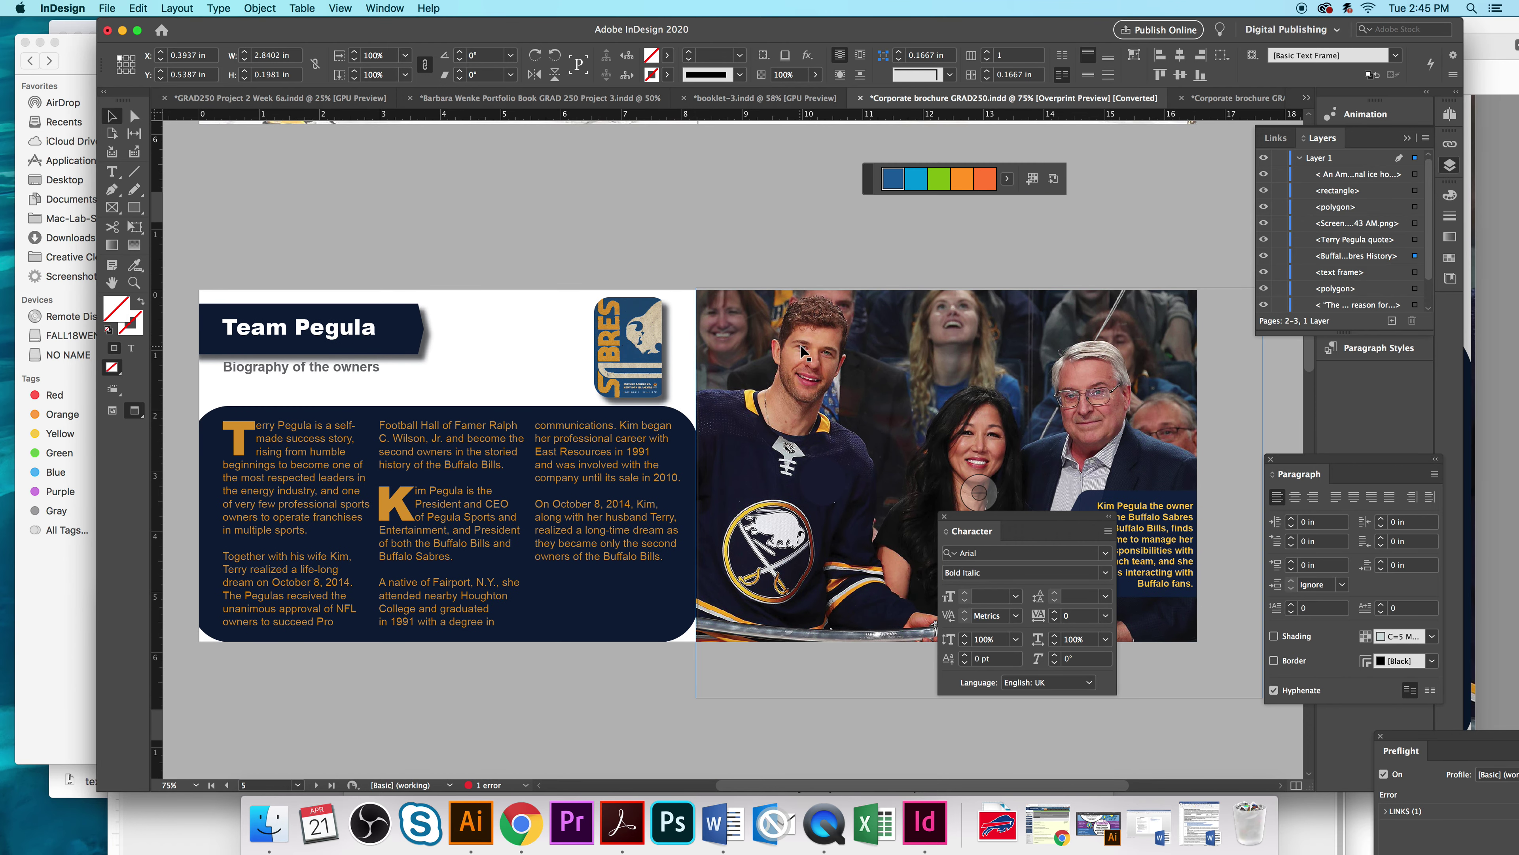
# Step: Move the Character panel aside, nudge the Team Pegula oval right, and scroll toward page 7
pyautogui.moveTo(996, 519); pyautogui.dragTo(1174, 620)
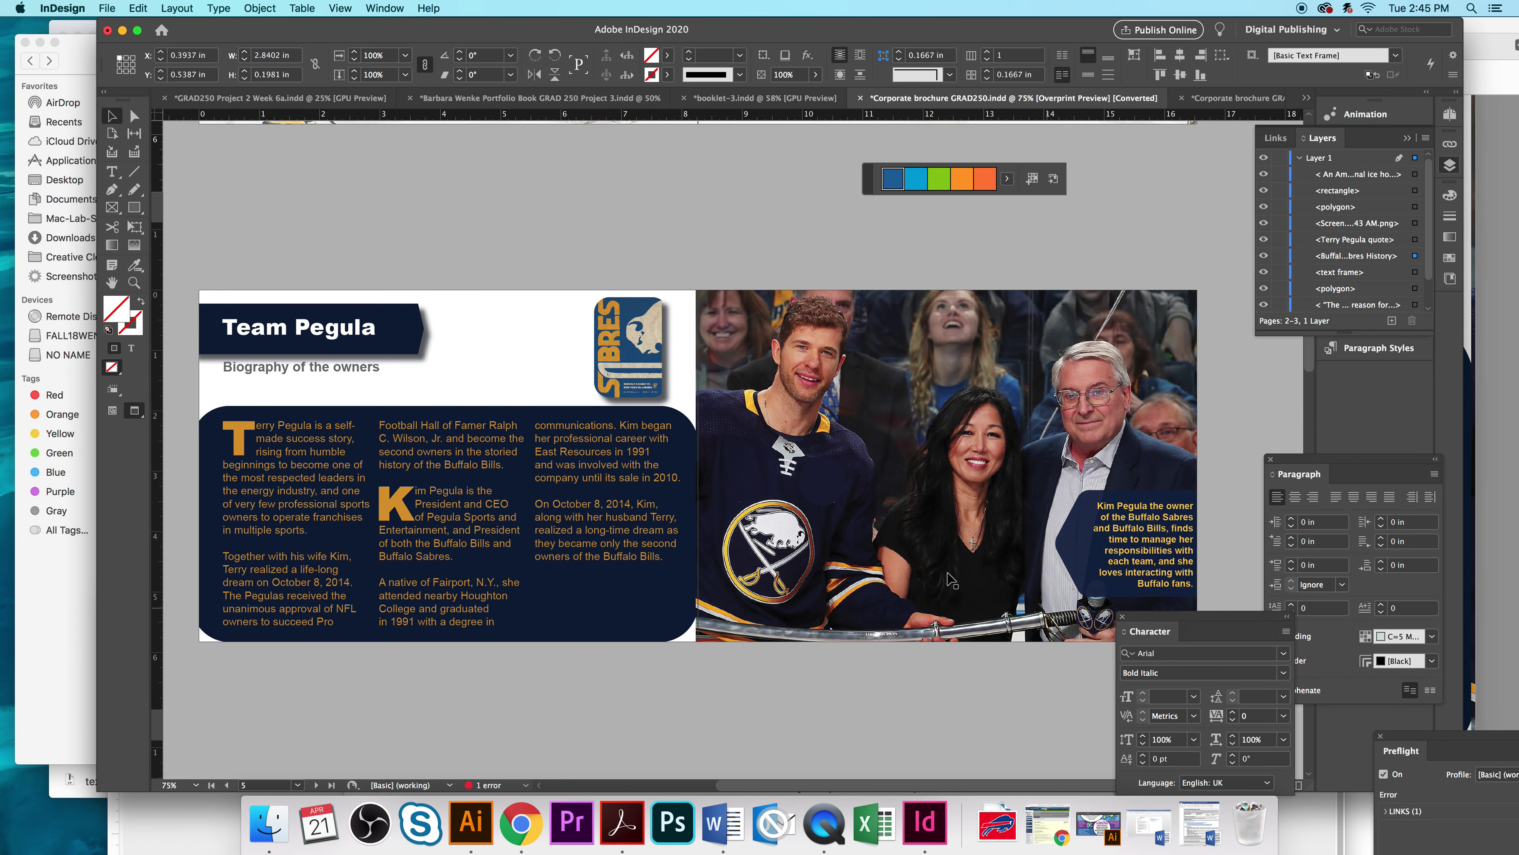
pyautogui.click(831, 498)
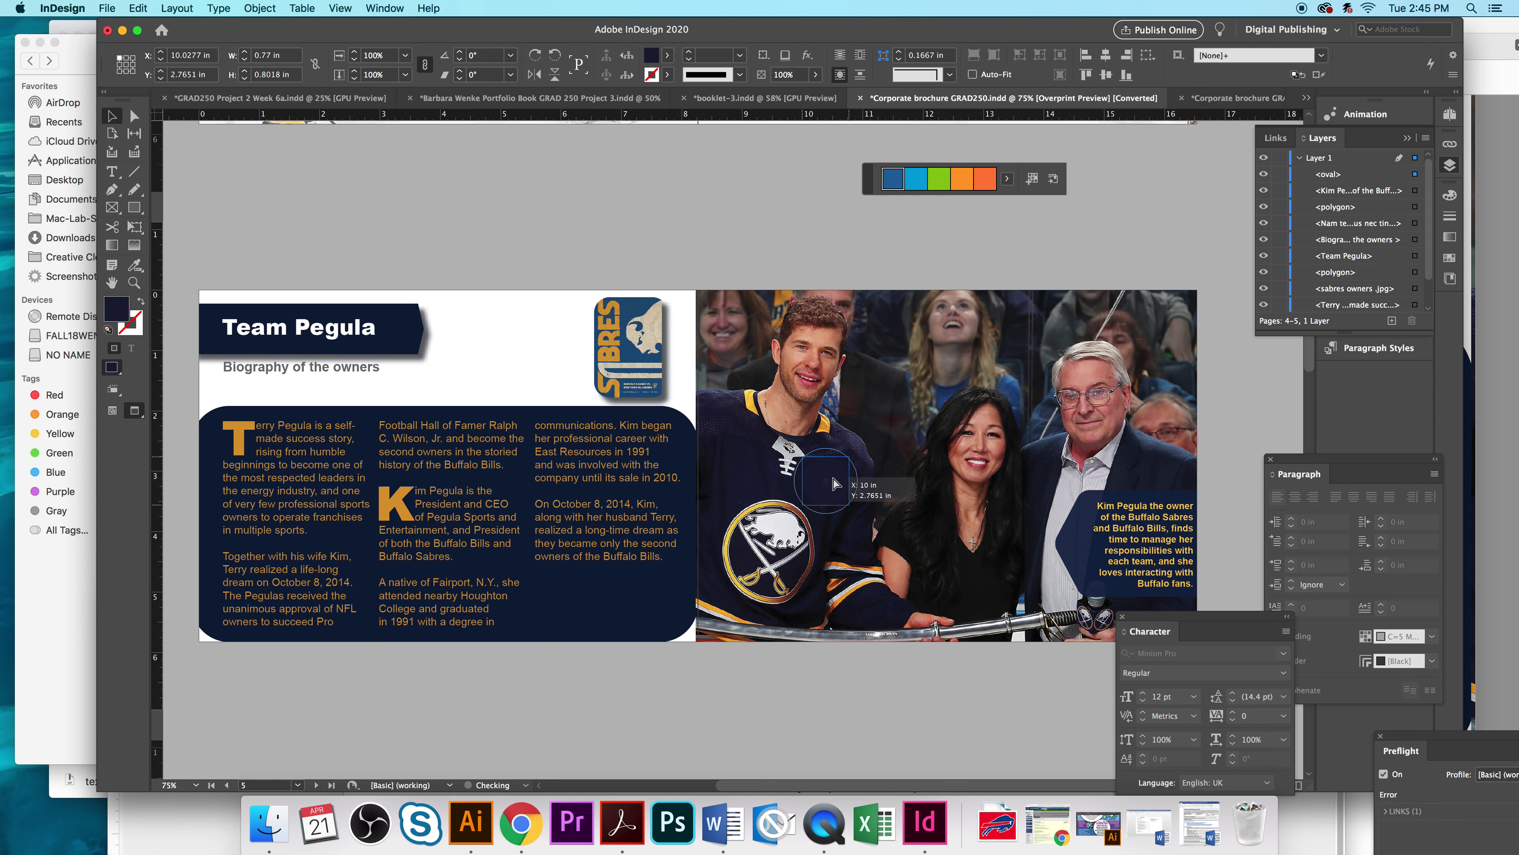
pyautogui.moveTo(830, 478); pyautogui.dragTo(834, 480)
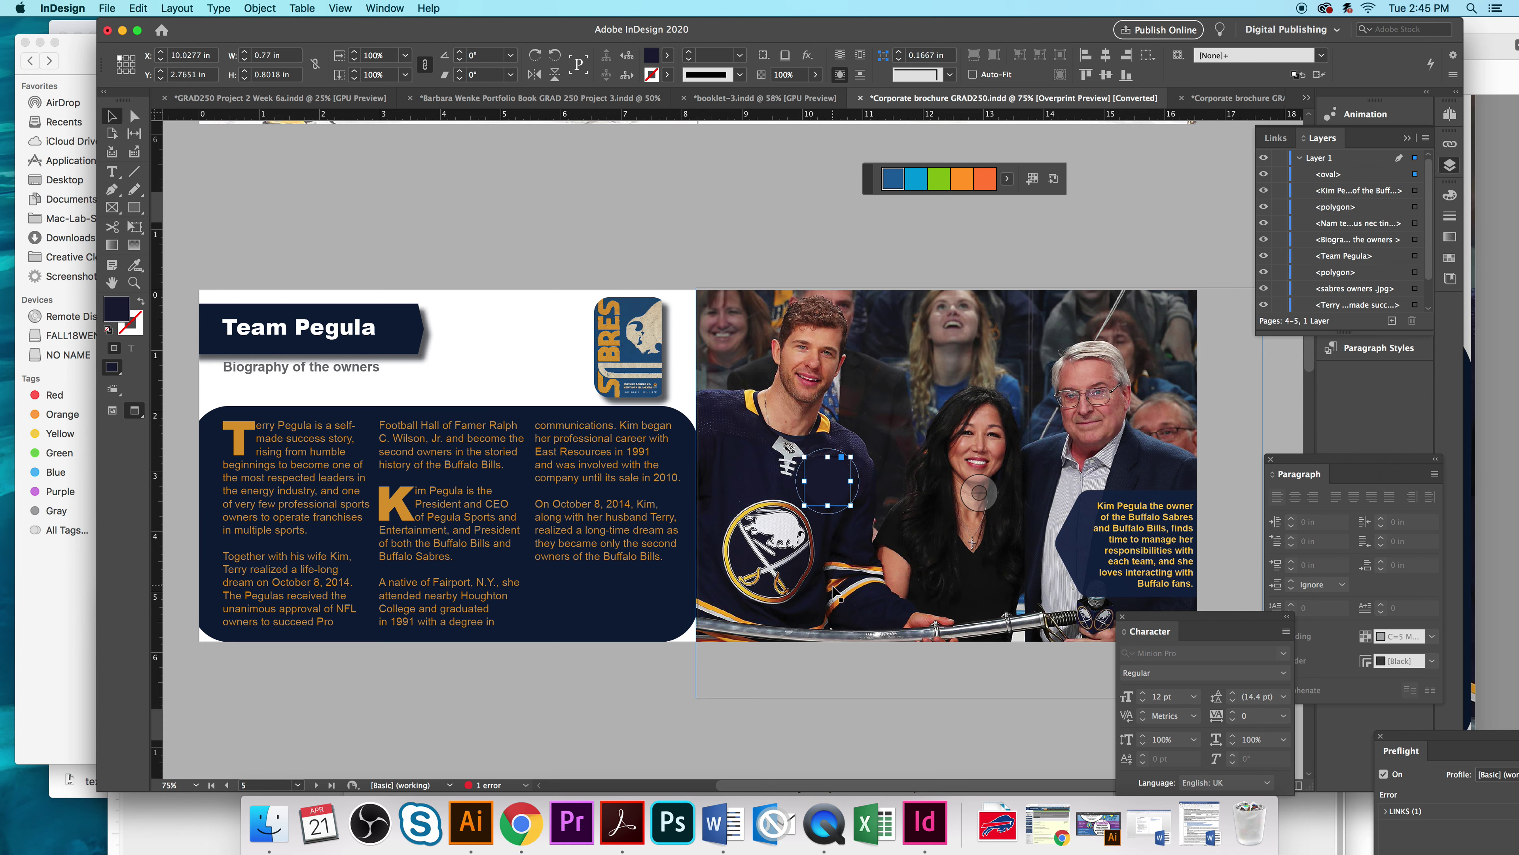
pyautogui.scroll(-10, 891, 396)
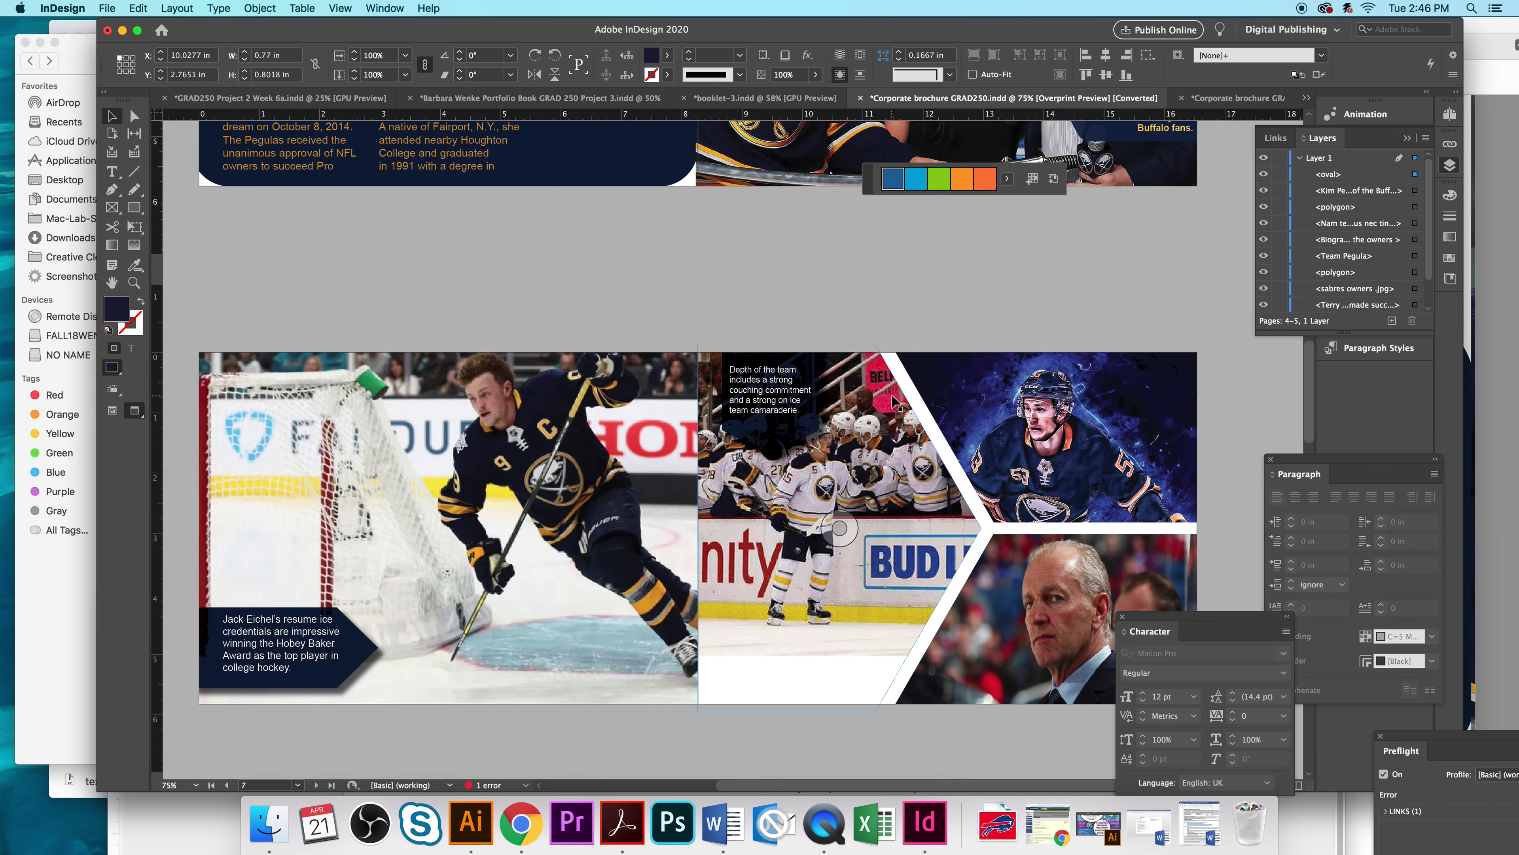
# Step: Float the Swatches panel over the pages 6–7 spread and lengthen it to show every colour
pyautogui.scroll(-3, 895, 402)
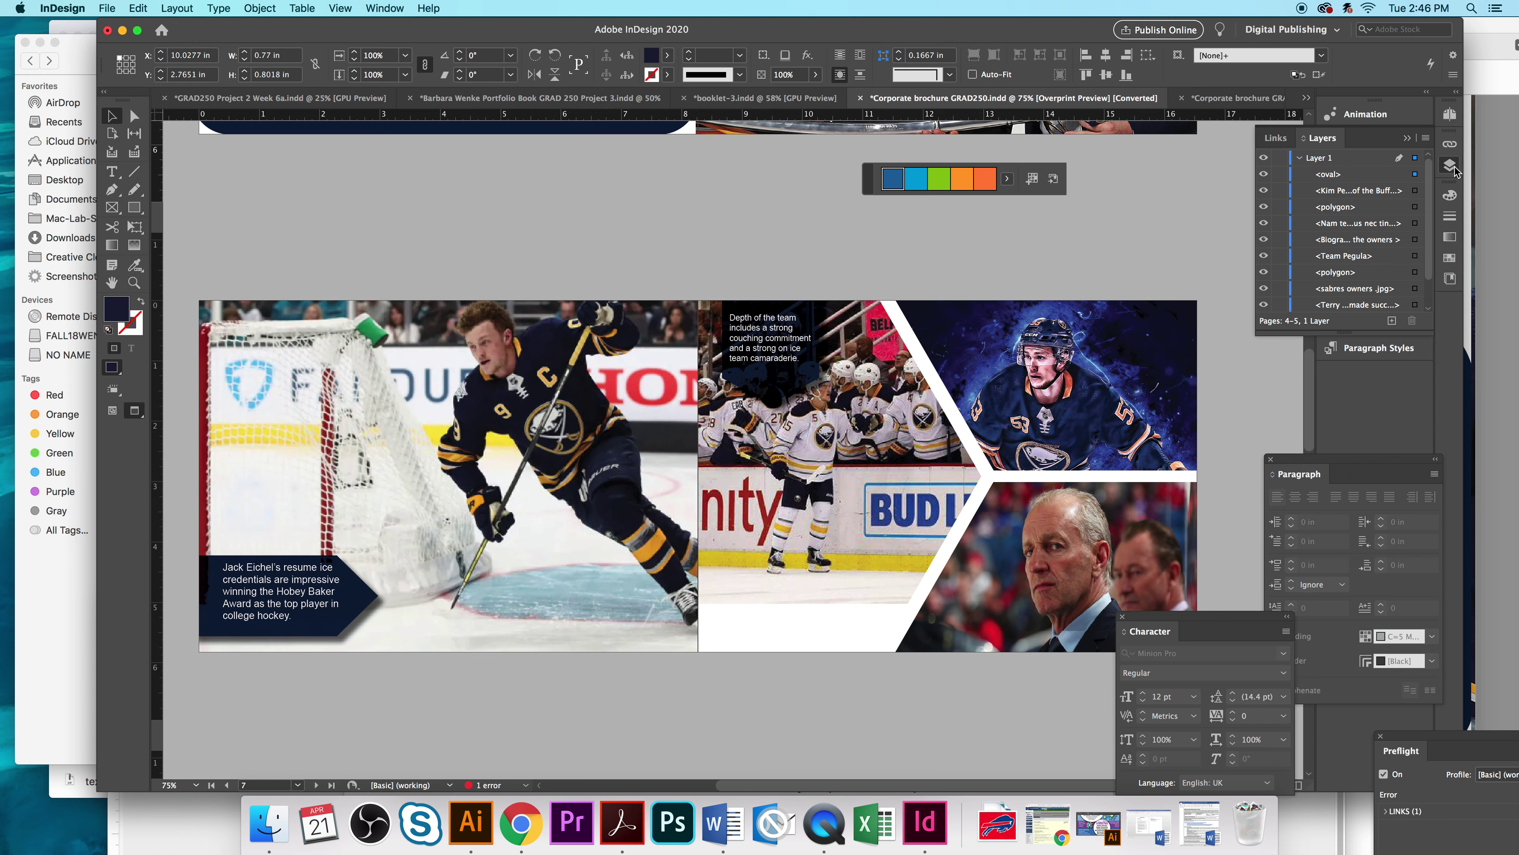
pyautogui.click(1450, 261)
pyautogui.moveTo(1340, 189); pyautogui.dragTo(814, 208)
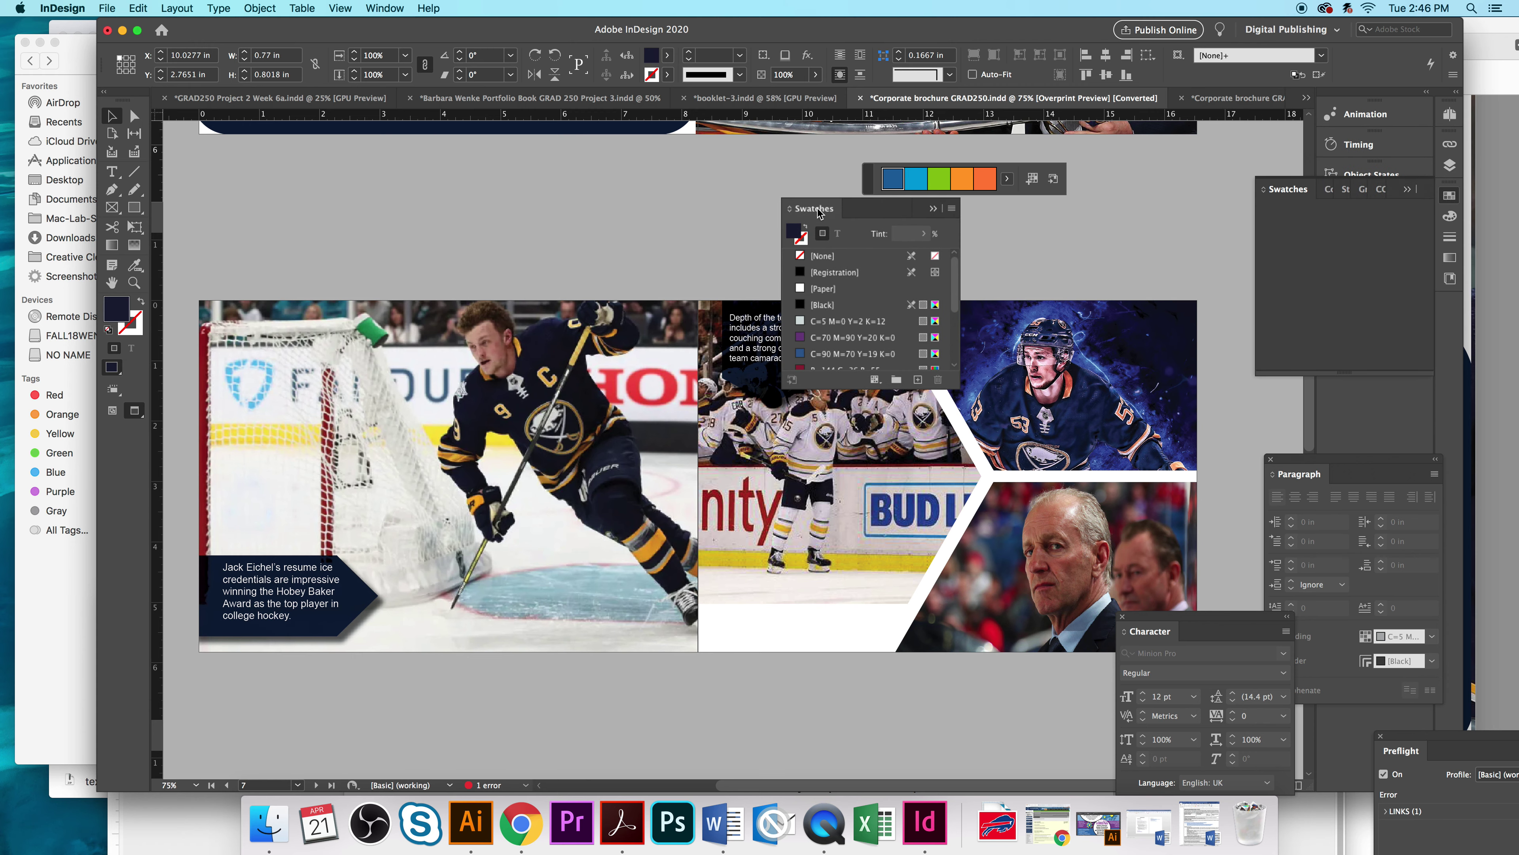
pyautogui.moveTo(878, 390); pyautogui.dragTo(890, 604)
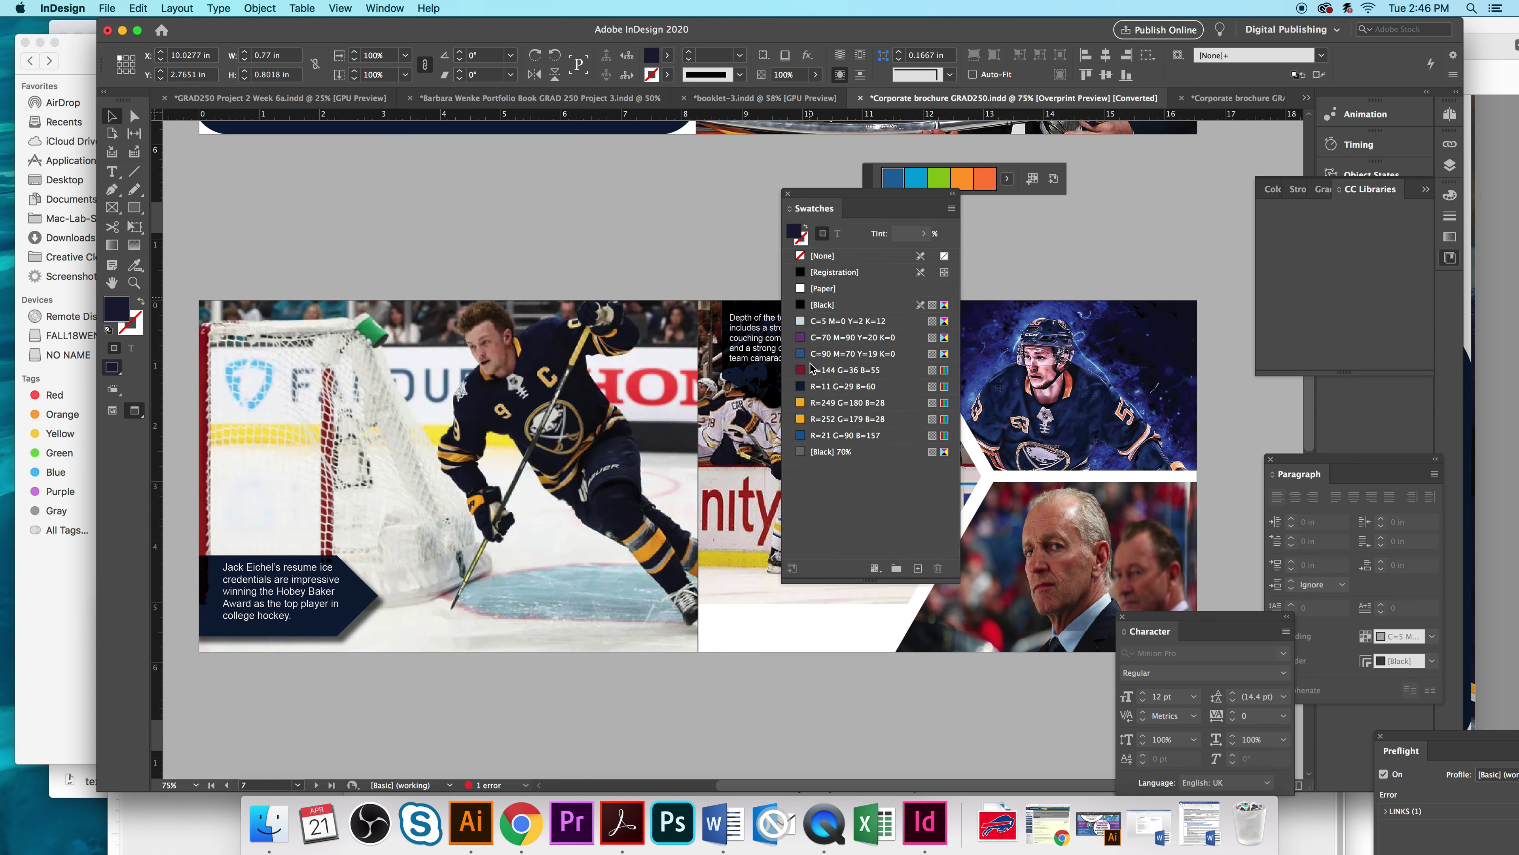
pyautogui.moveTo(837, 199); pyautogui.dragTo(859, 240)
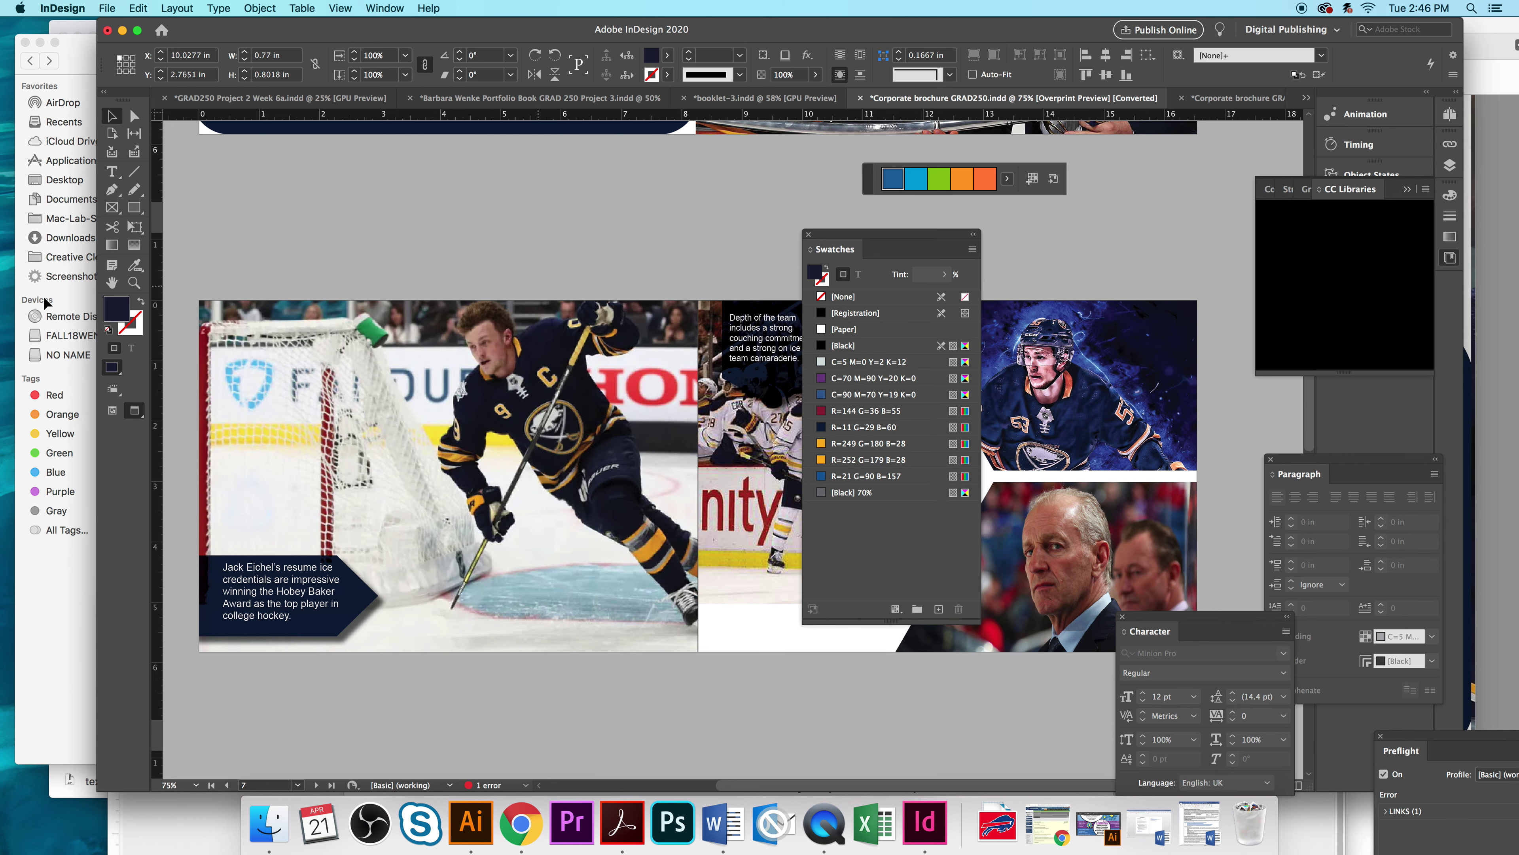
# Step: Sample a navy, yellow, orange and red colour theme from the hockey image
pyautogui.click(135, 265)
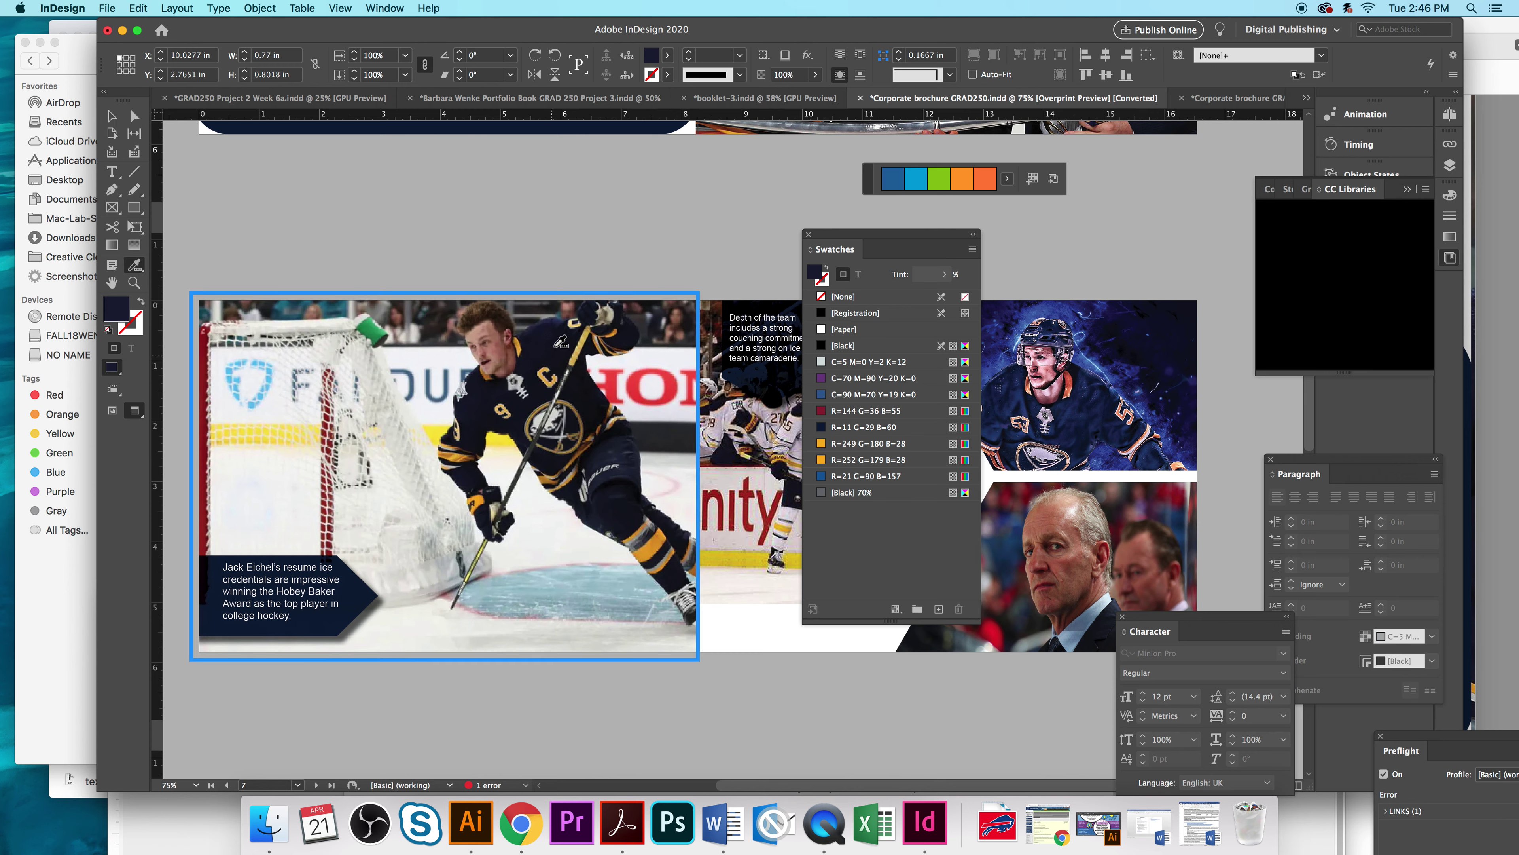
pyautogui.click(559, 333)
pyautogui.click(559, 330)
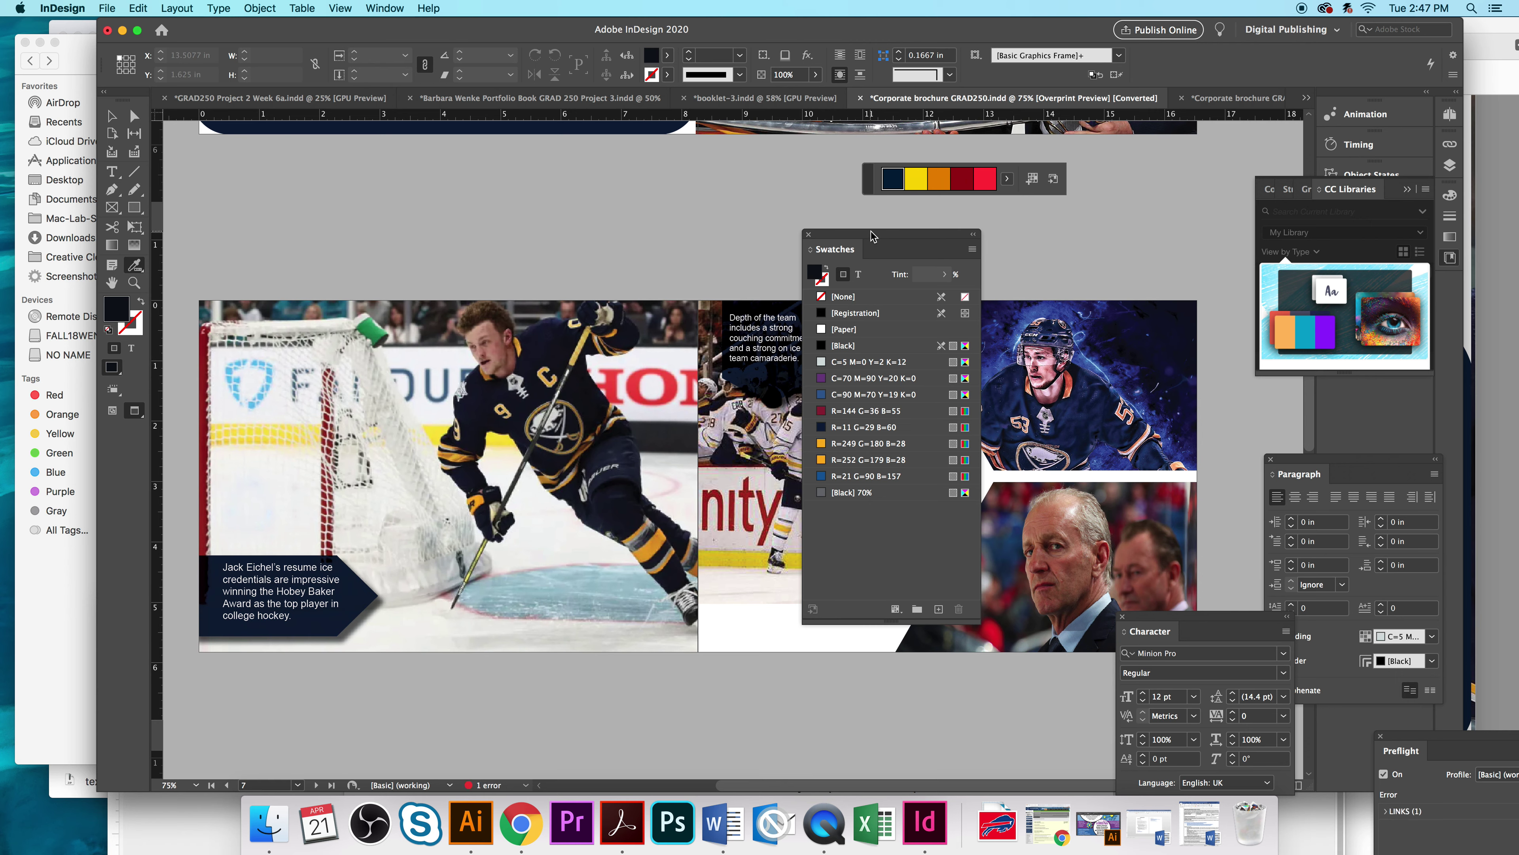
pyautogui.moveTo(879, 239); pyautogui.dragTo(1355, 346)
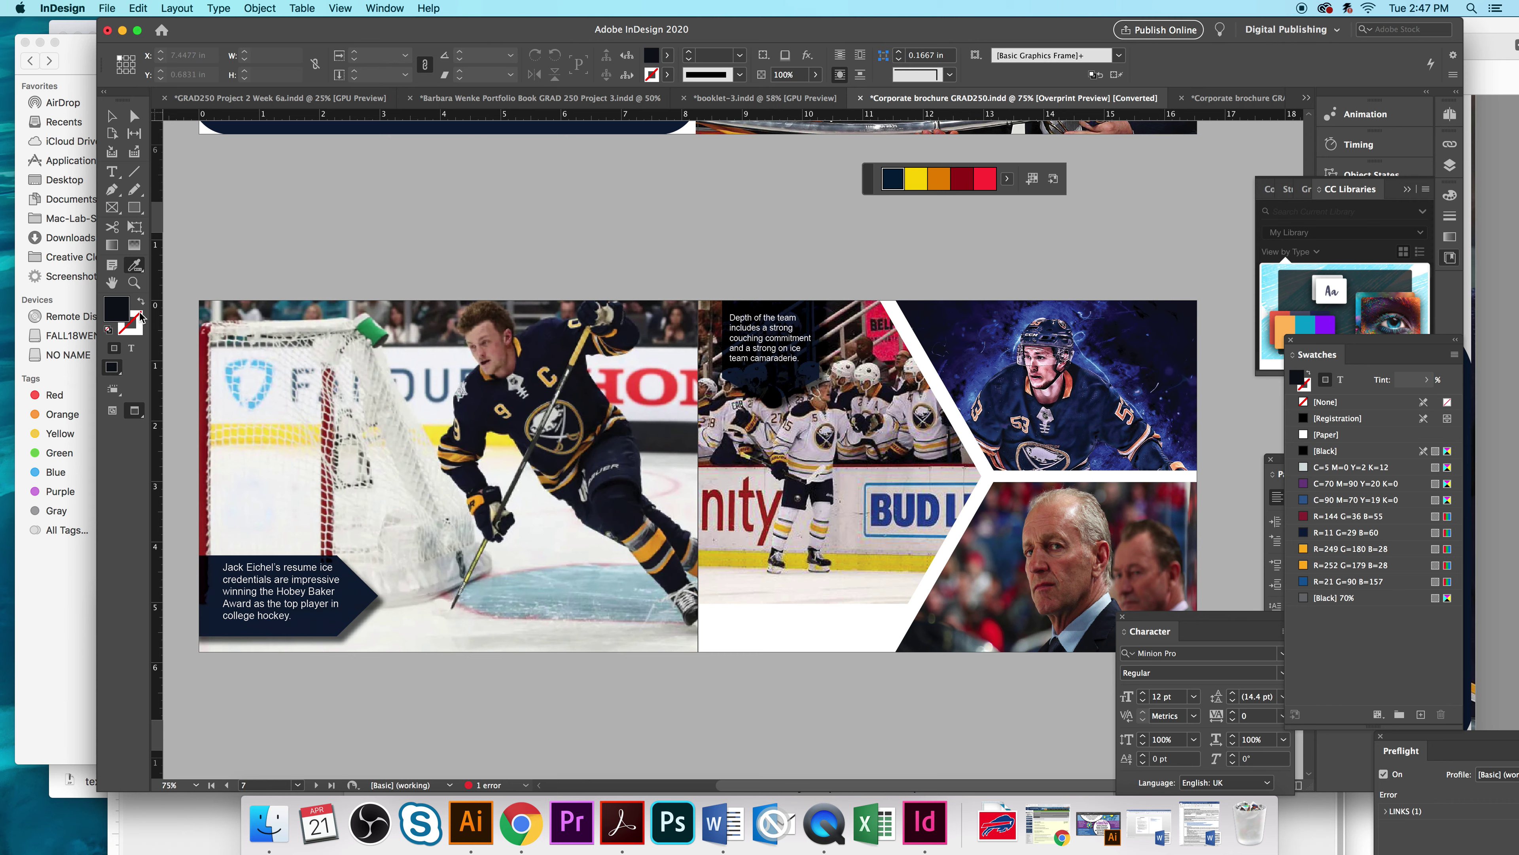
# Step: Use the Eyedropper Tool to set the fill to the dark navy in the hockey photo
pyautogui.click(137, 275)
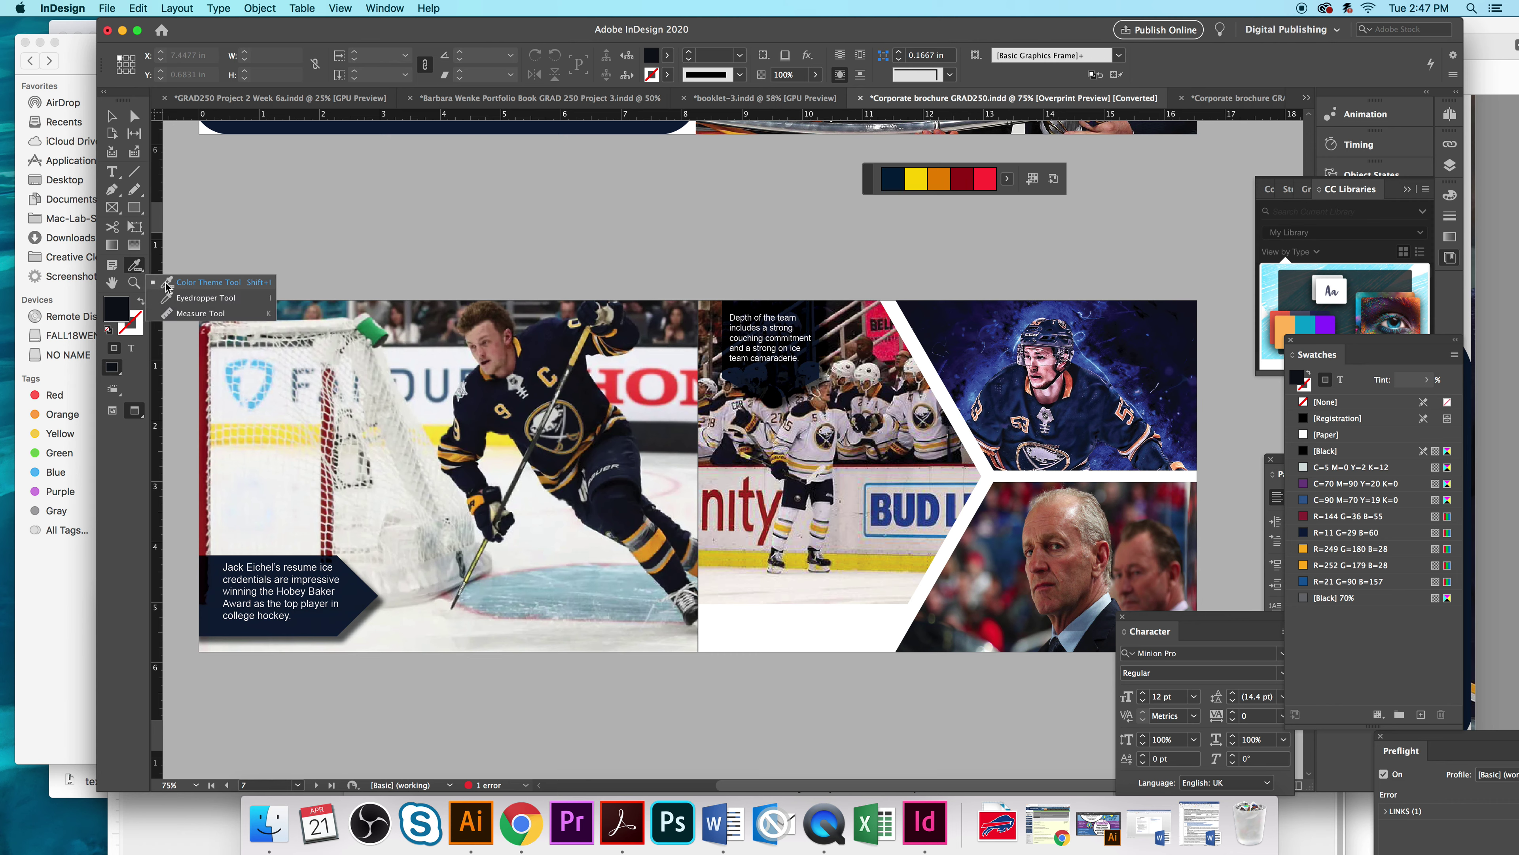
pyautogui.click(226, 292)
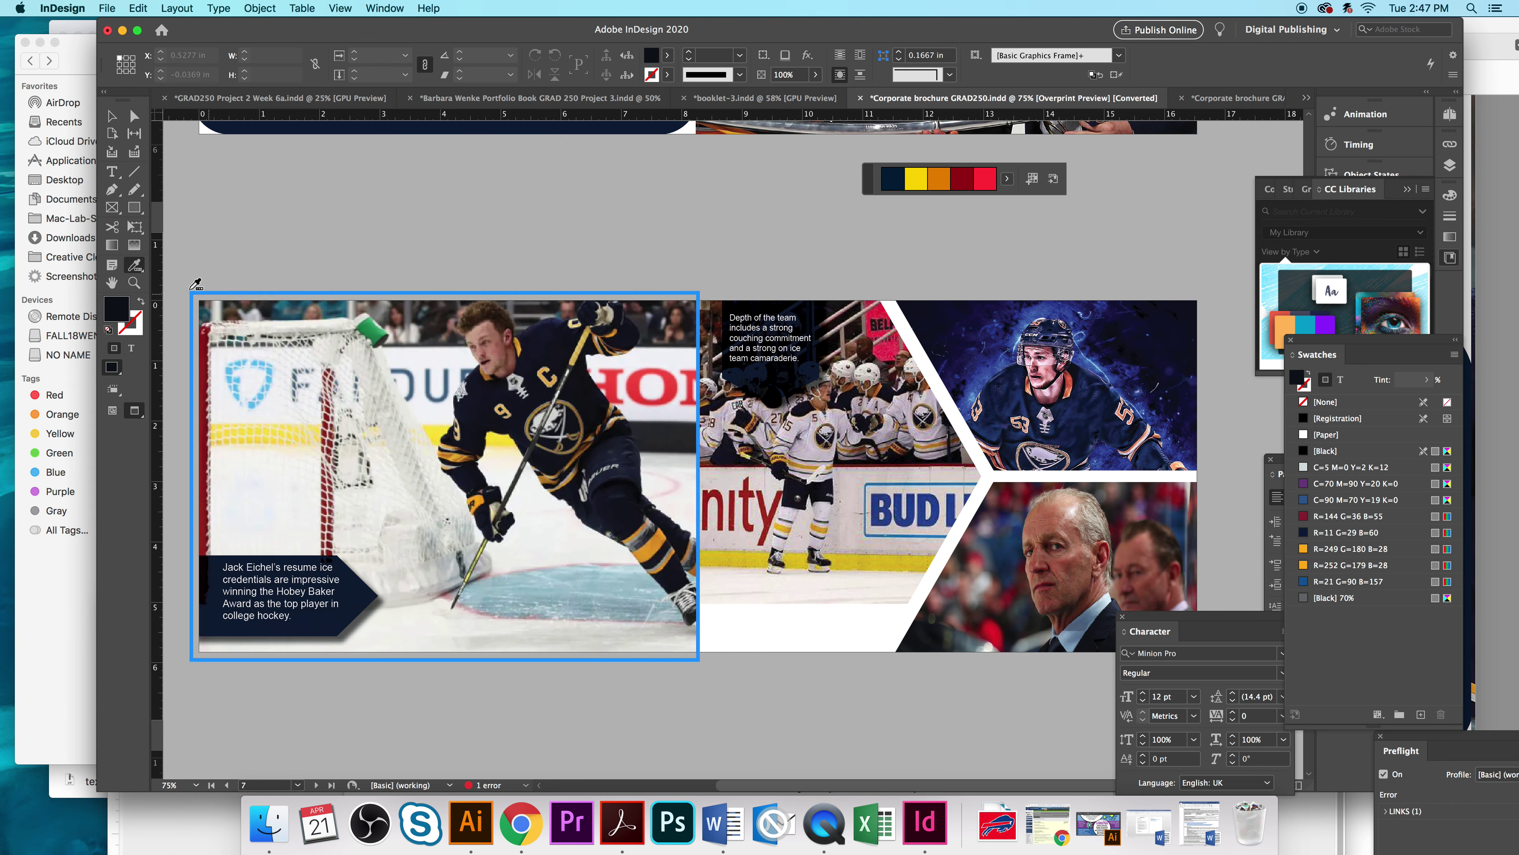
pyautogui.click(141, 273)
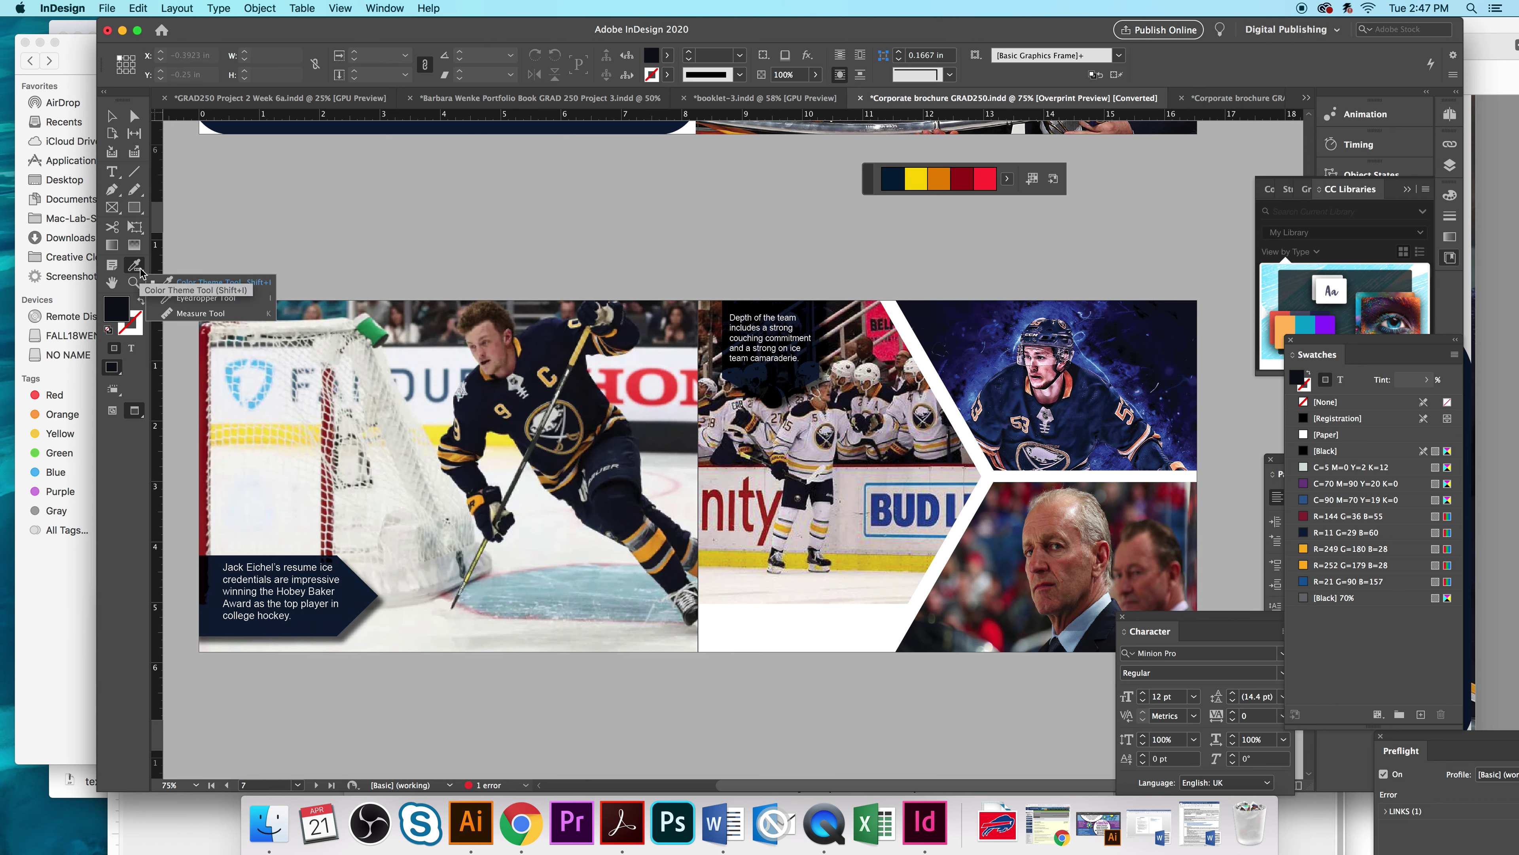
pyautogui.click(206, 304)
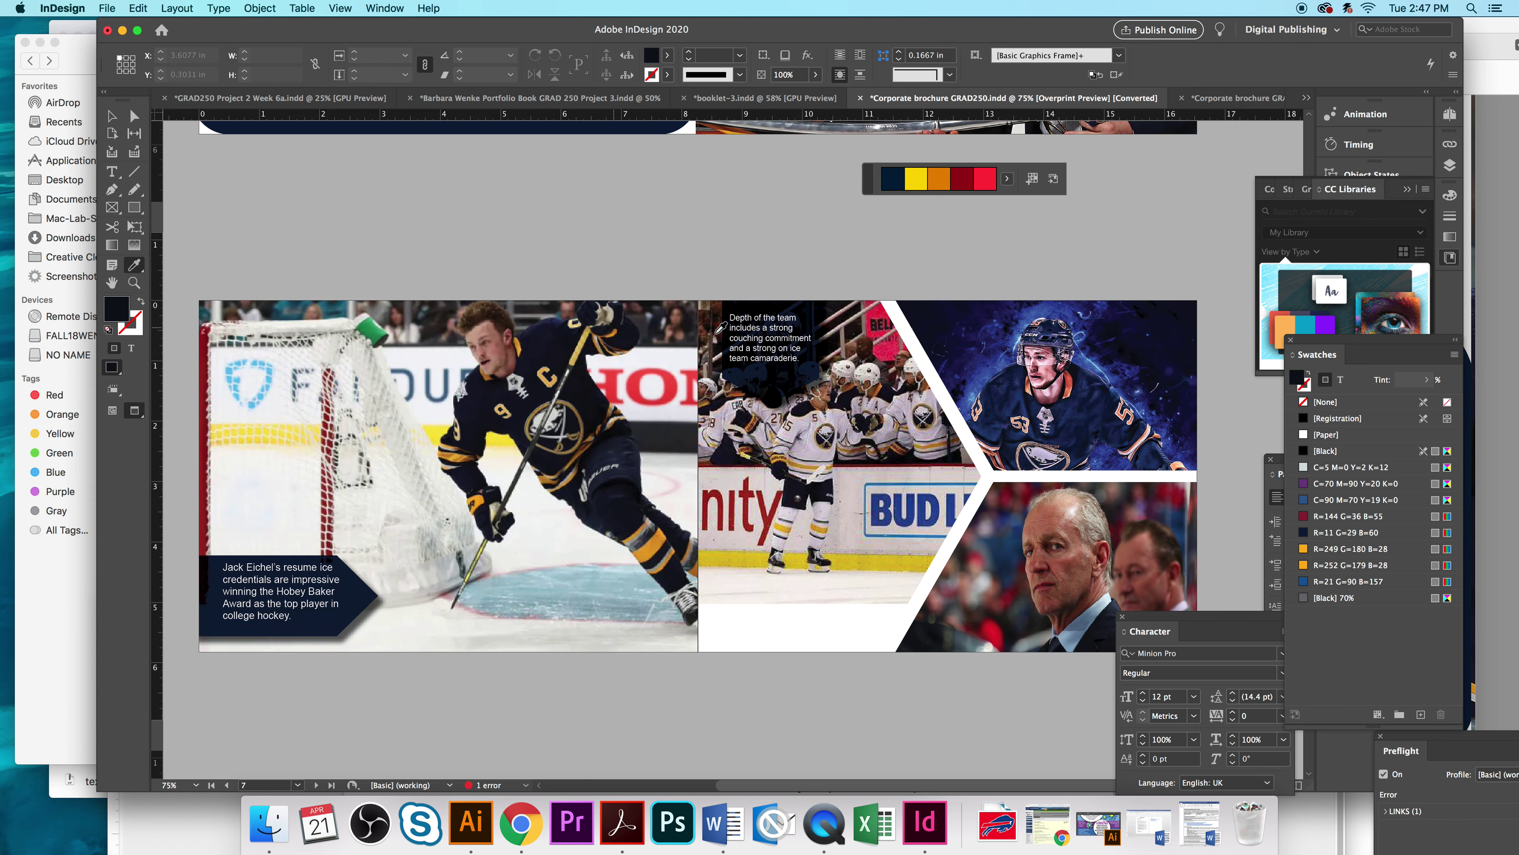
pyautogui.click(1007, 395)
# Step: Float the Tools panel beside the spread and move the swatches off the middle image
pyautogui.moveTo(133, 105); pyautogui.dragTo(653, 203)
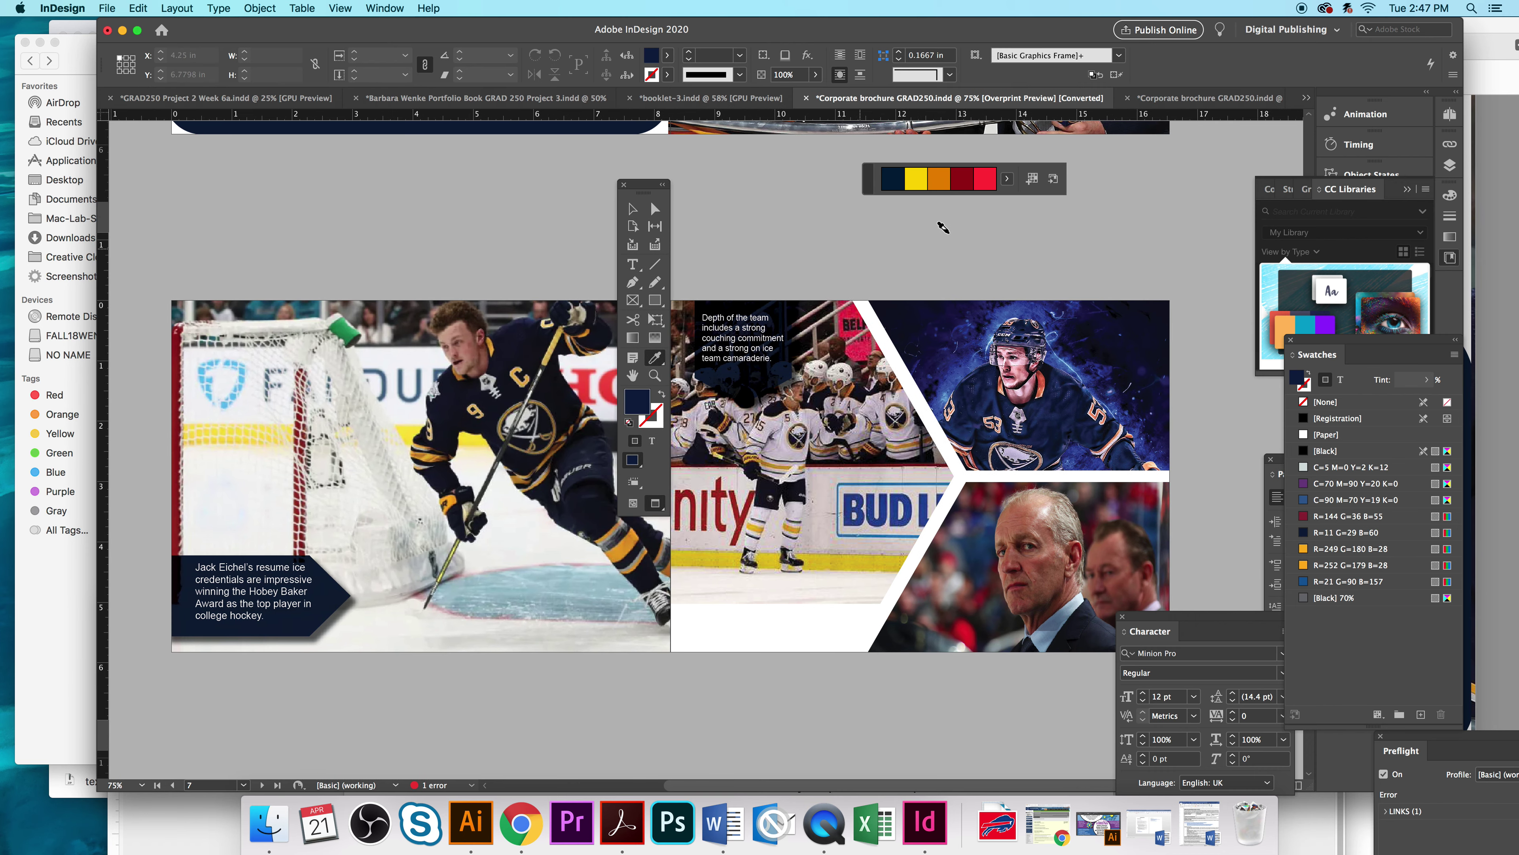
pyautogui.moveTo(1370, 341); pyautogui.dragTo(790, 239)
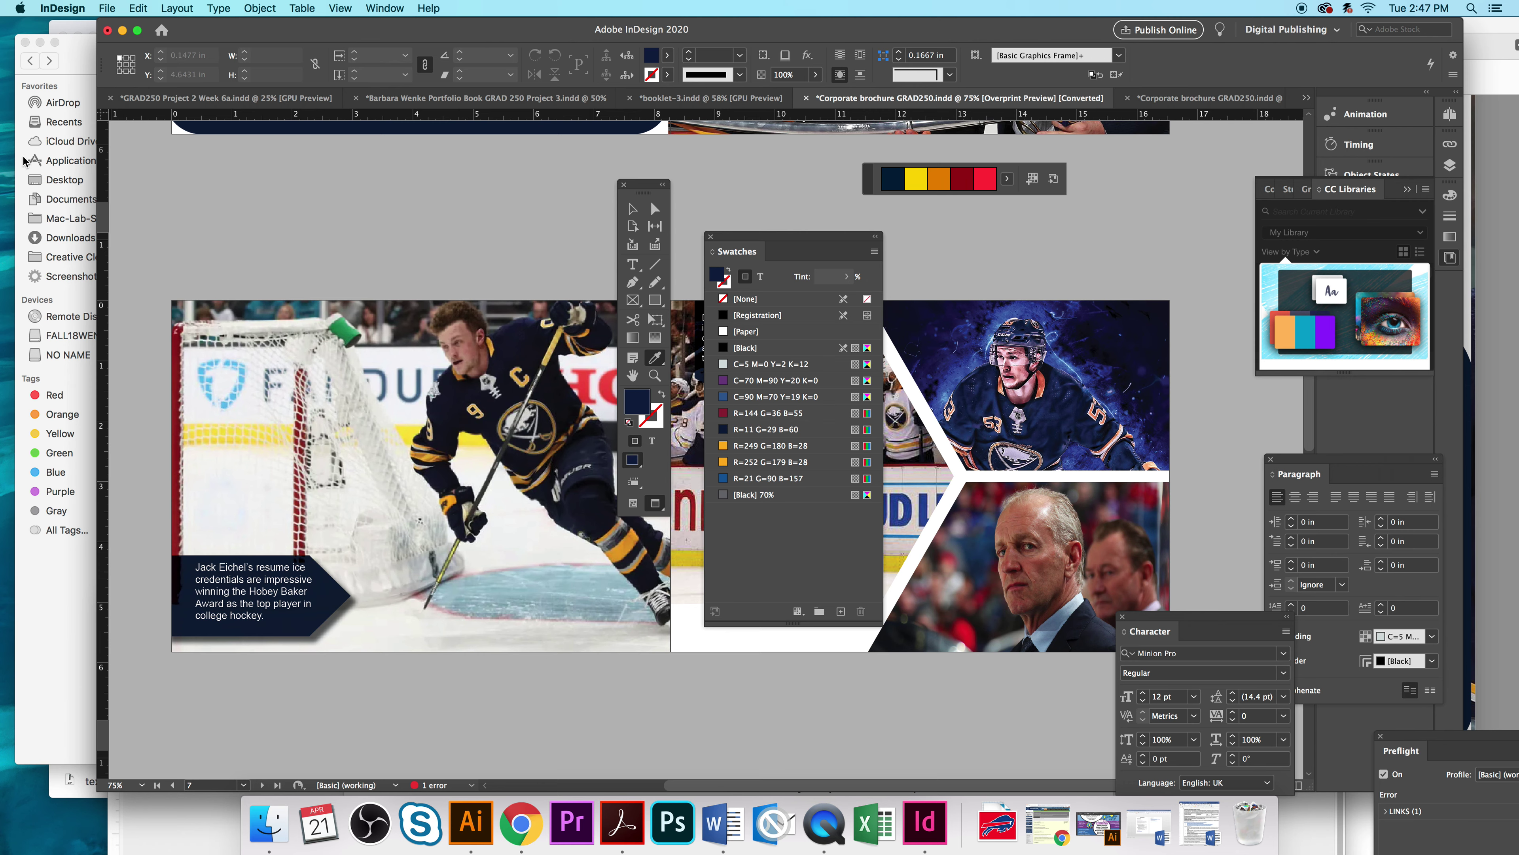
pyautogui.click(632, 208)
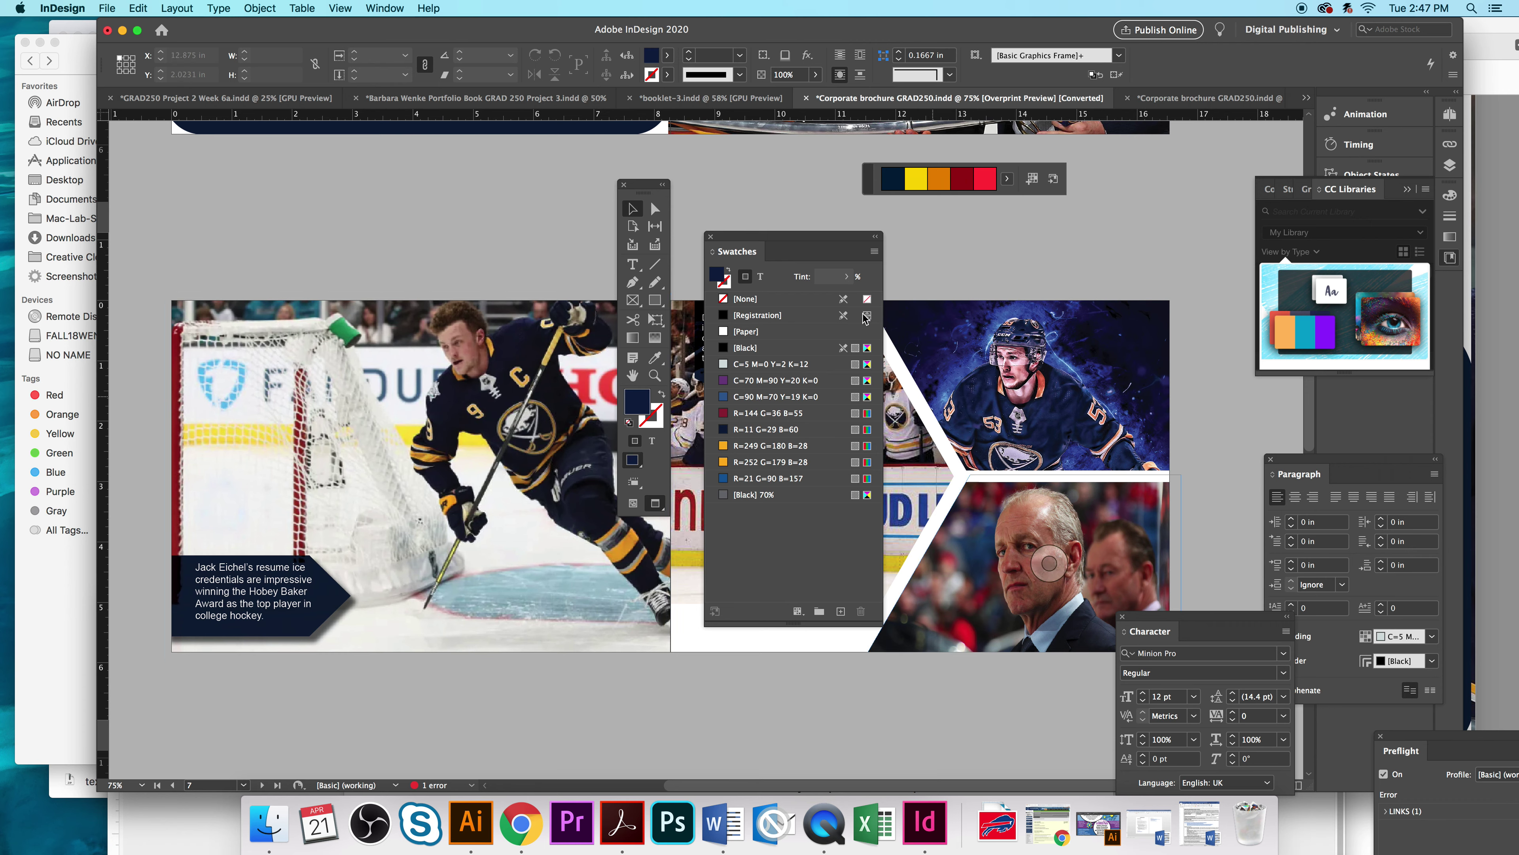
pyautogui.moveTo(787, 237); pyautogui.dragTo(387, 224)
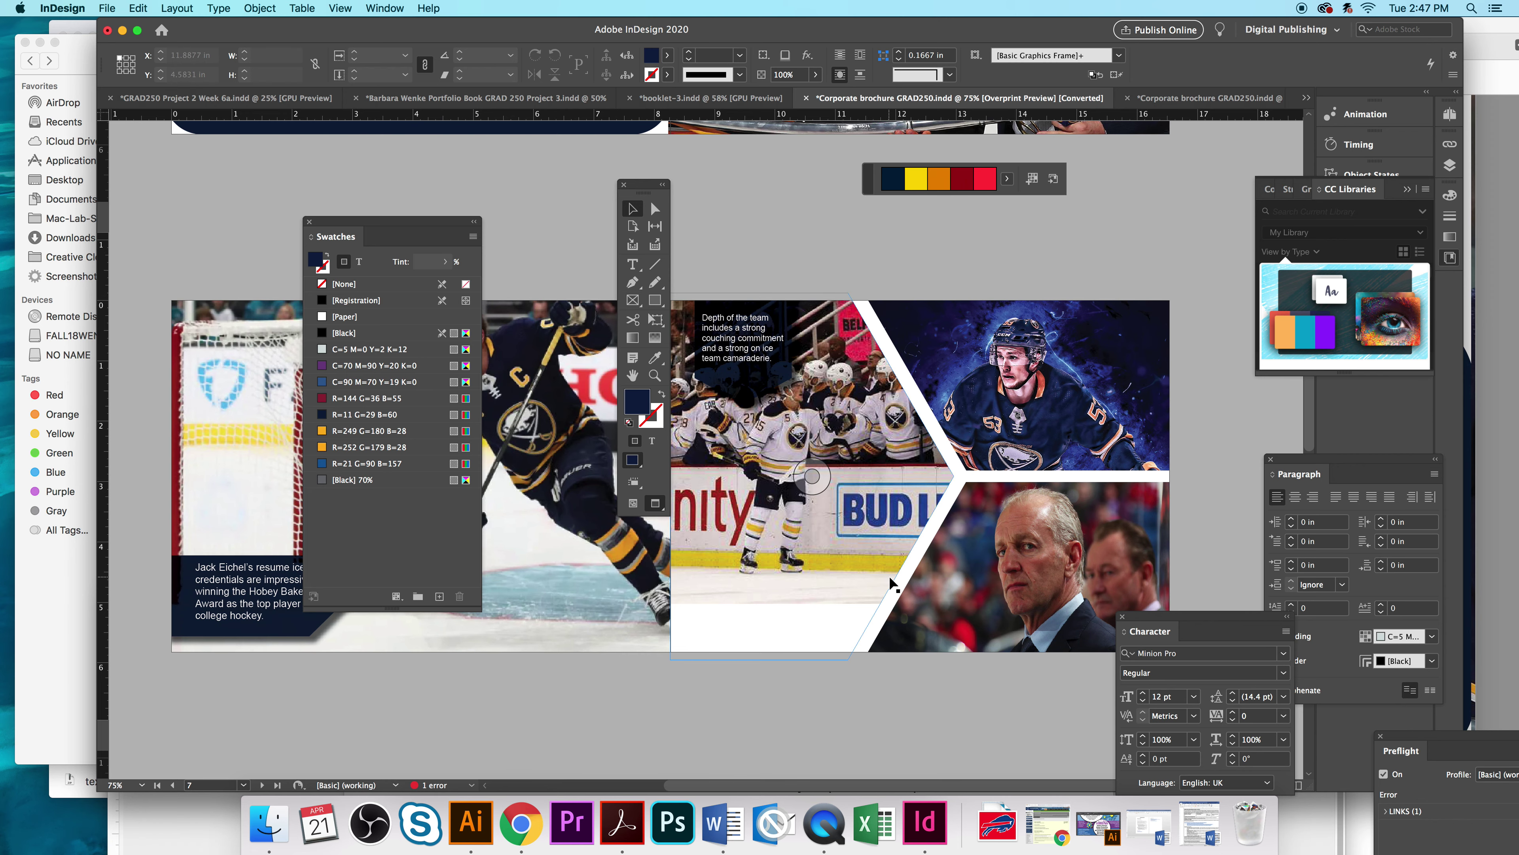
# Step: Scroll to the Mission Statement spread and move the swatches off its page
pyautogui.scroll(-5, 891, 583)
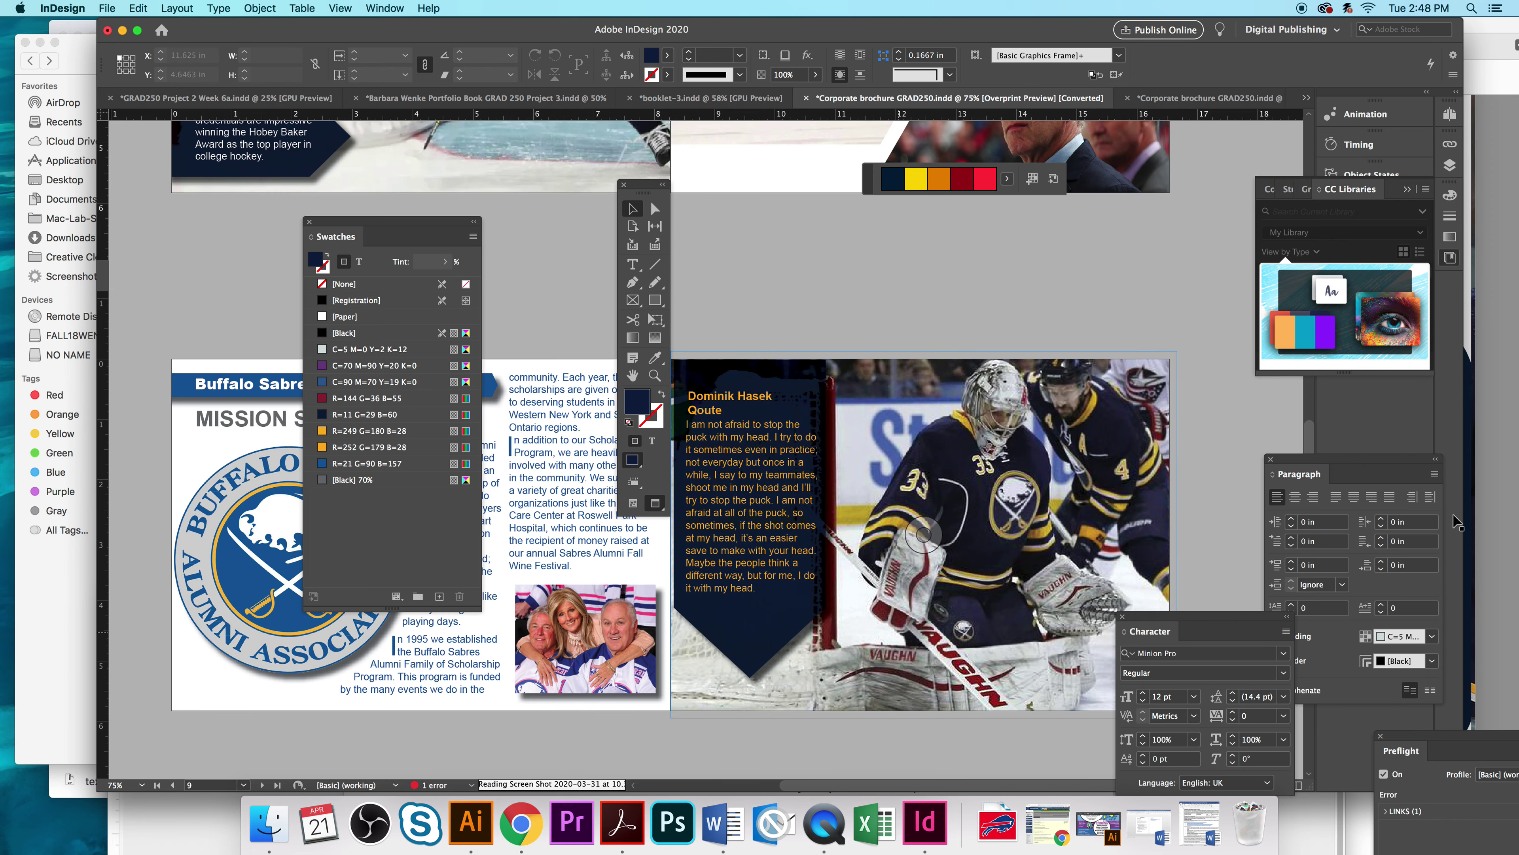
pyautogui.scroll(-15, 996, 560)
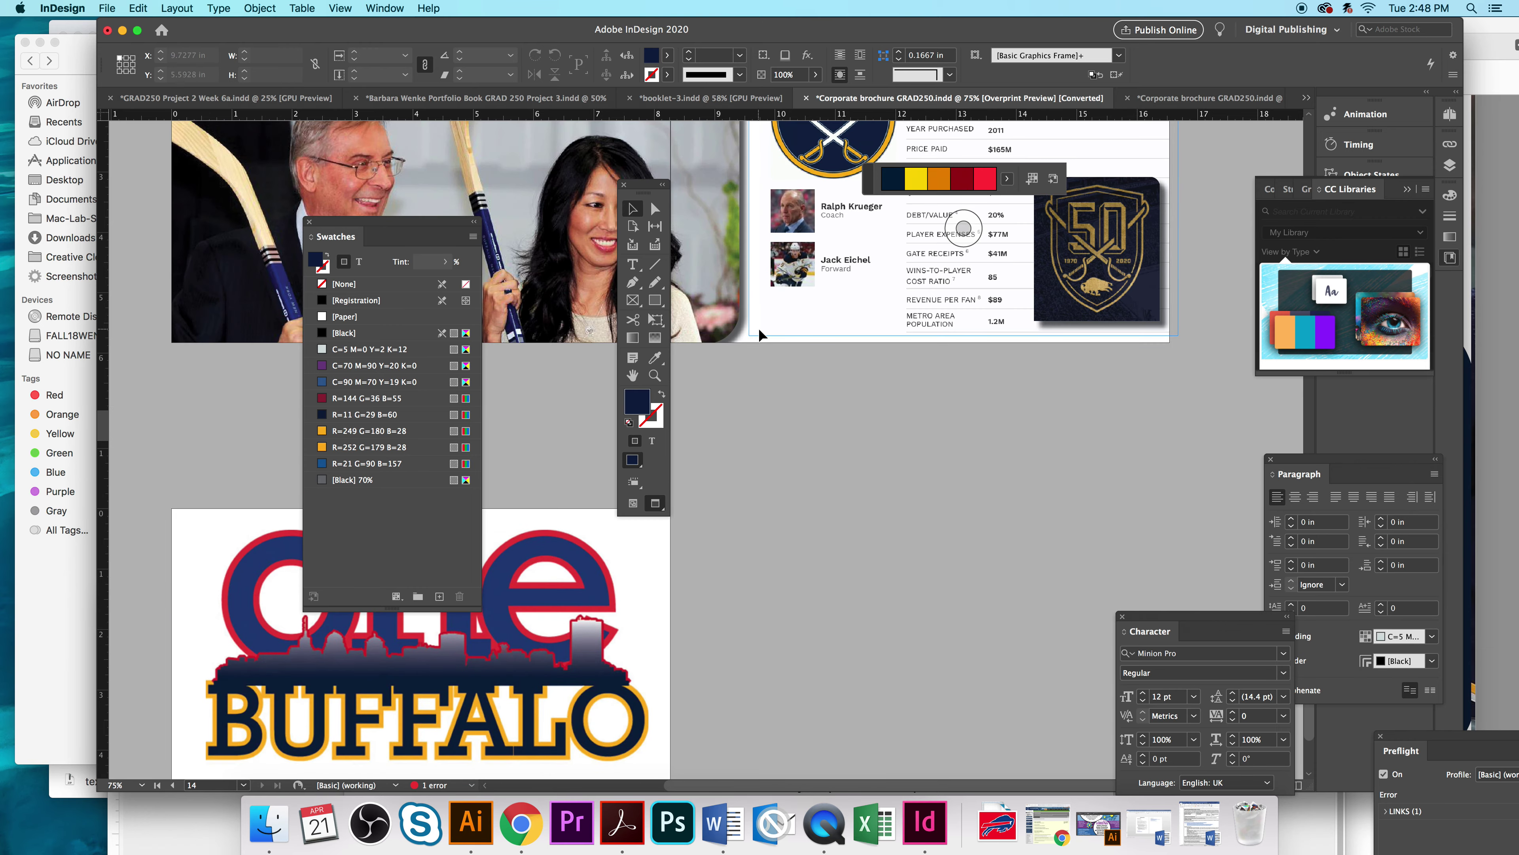
pyautogui.scroll(5, 758, 328)
pyautogui.scroll(12, 862, 455)
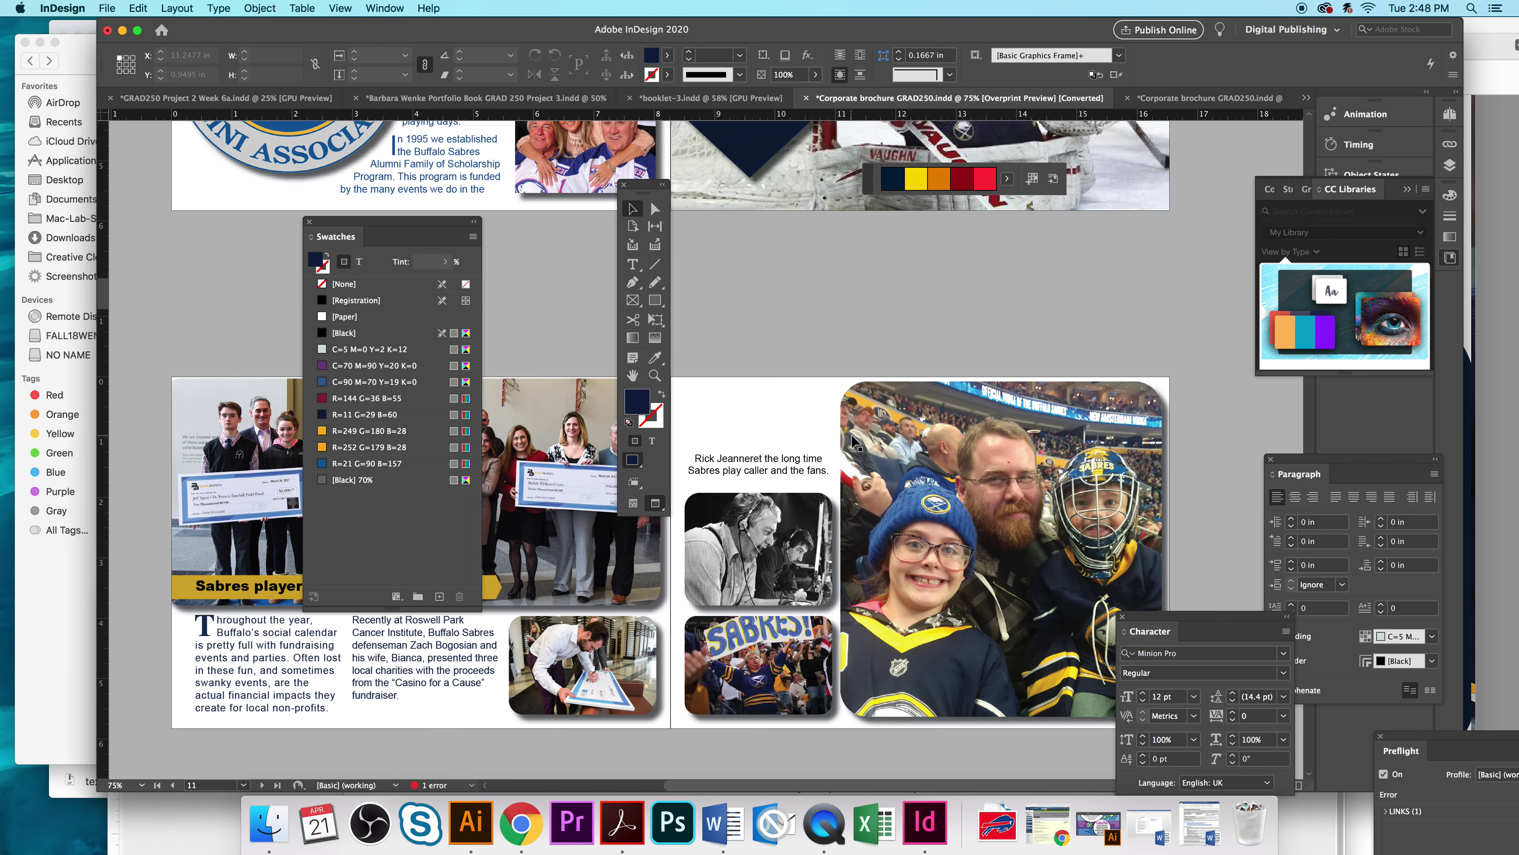
pyautogui.scroll(5, 812, 498)
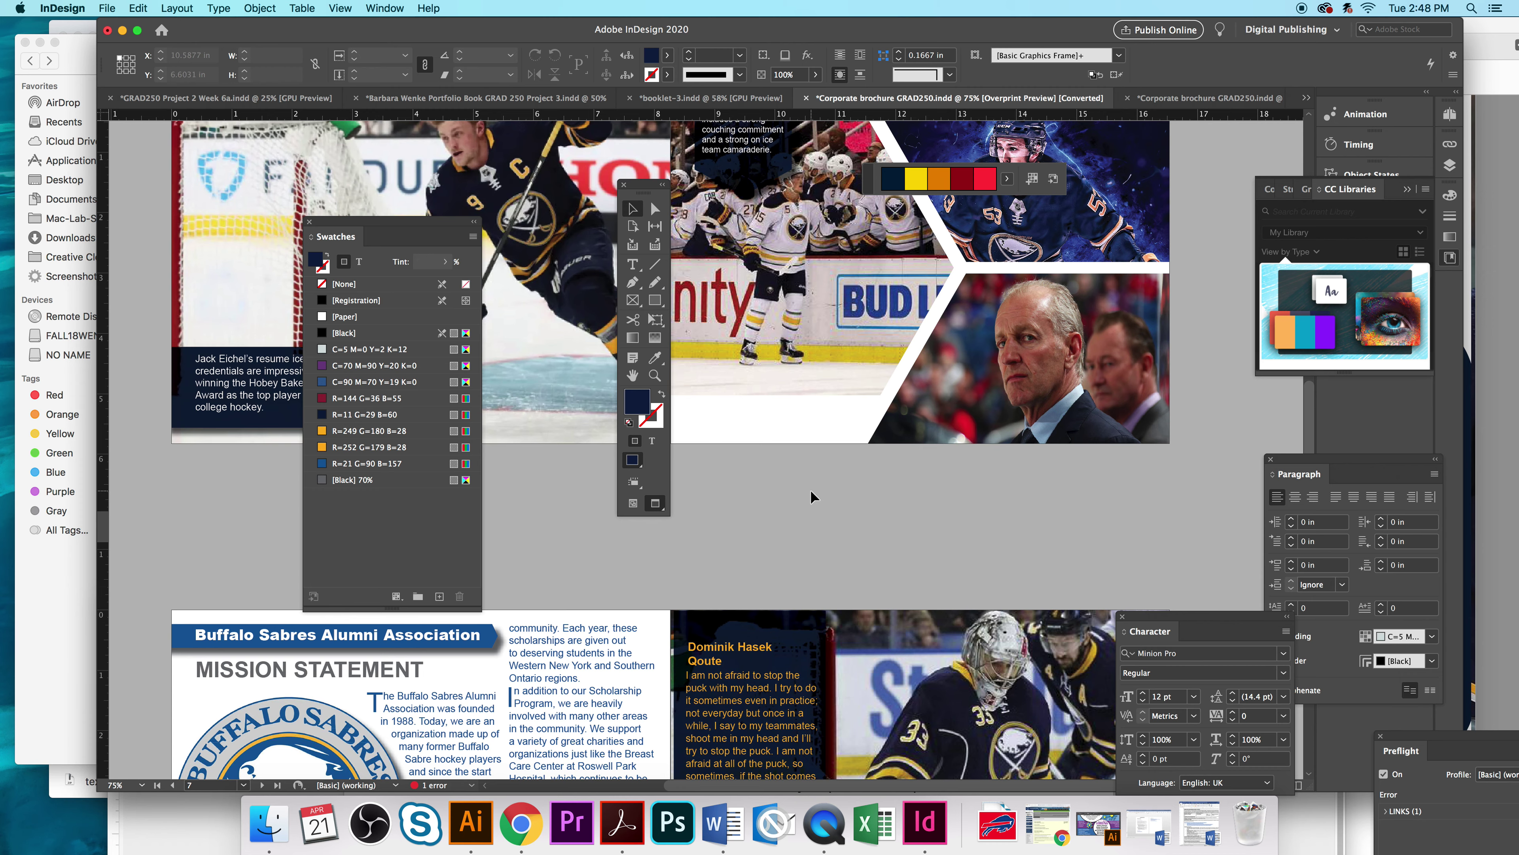
pyautogui.scroll(-8, 812, 489)
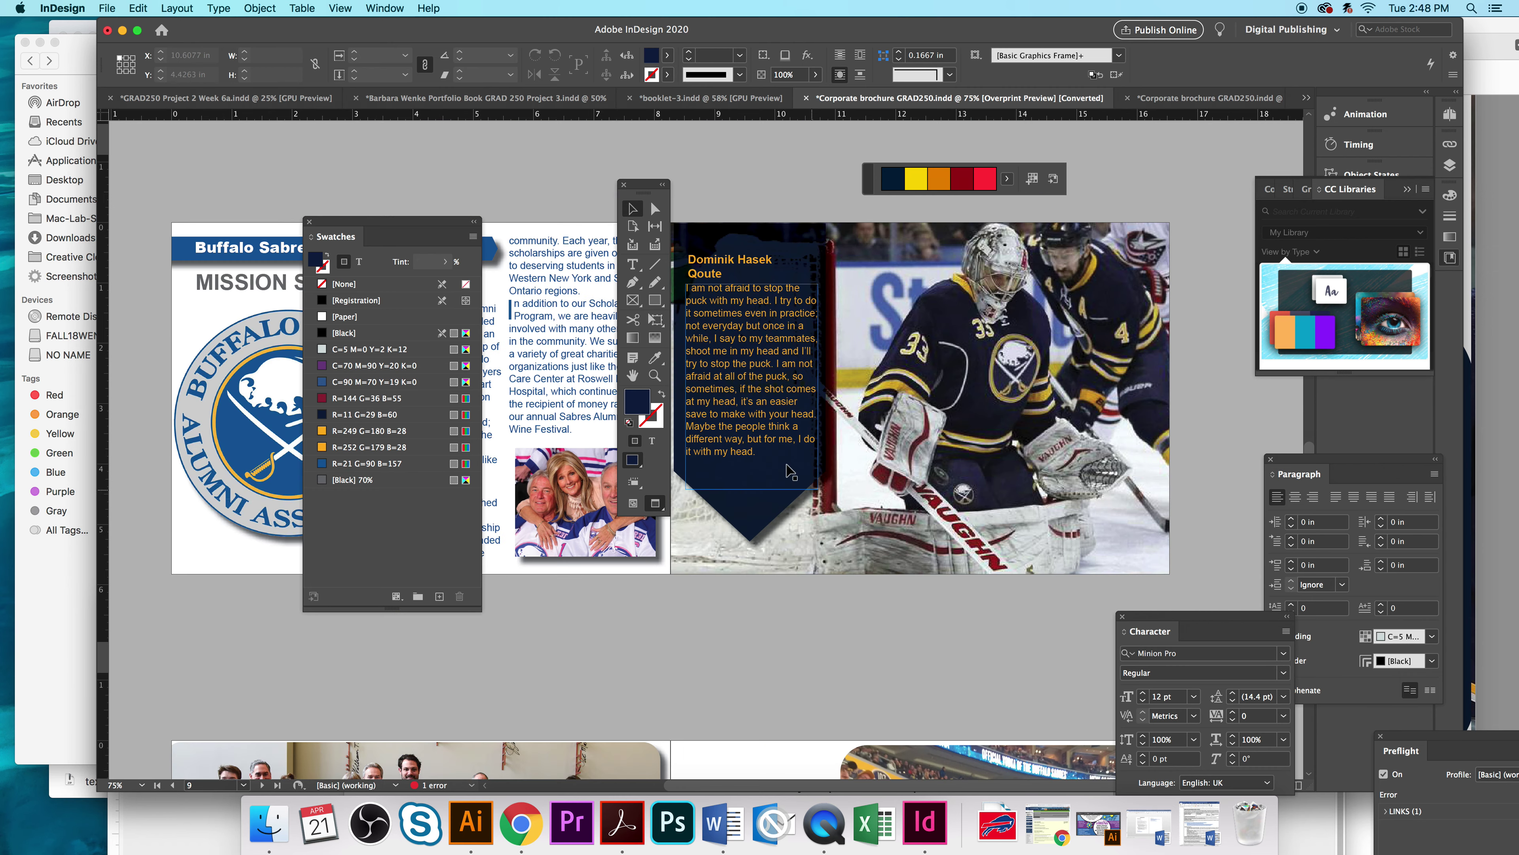
pyautogui.moveTo(392, 222); pyautogui.dragTo(967, 402)
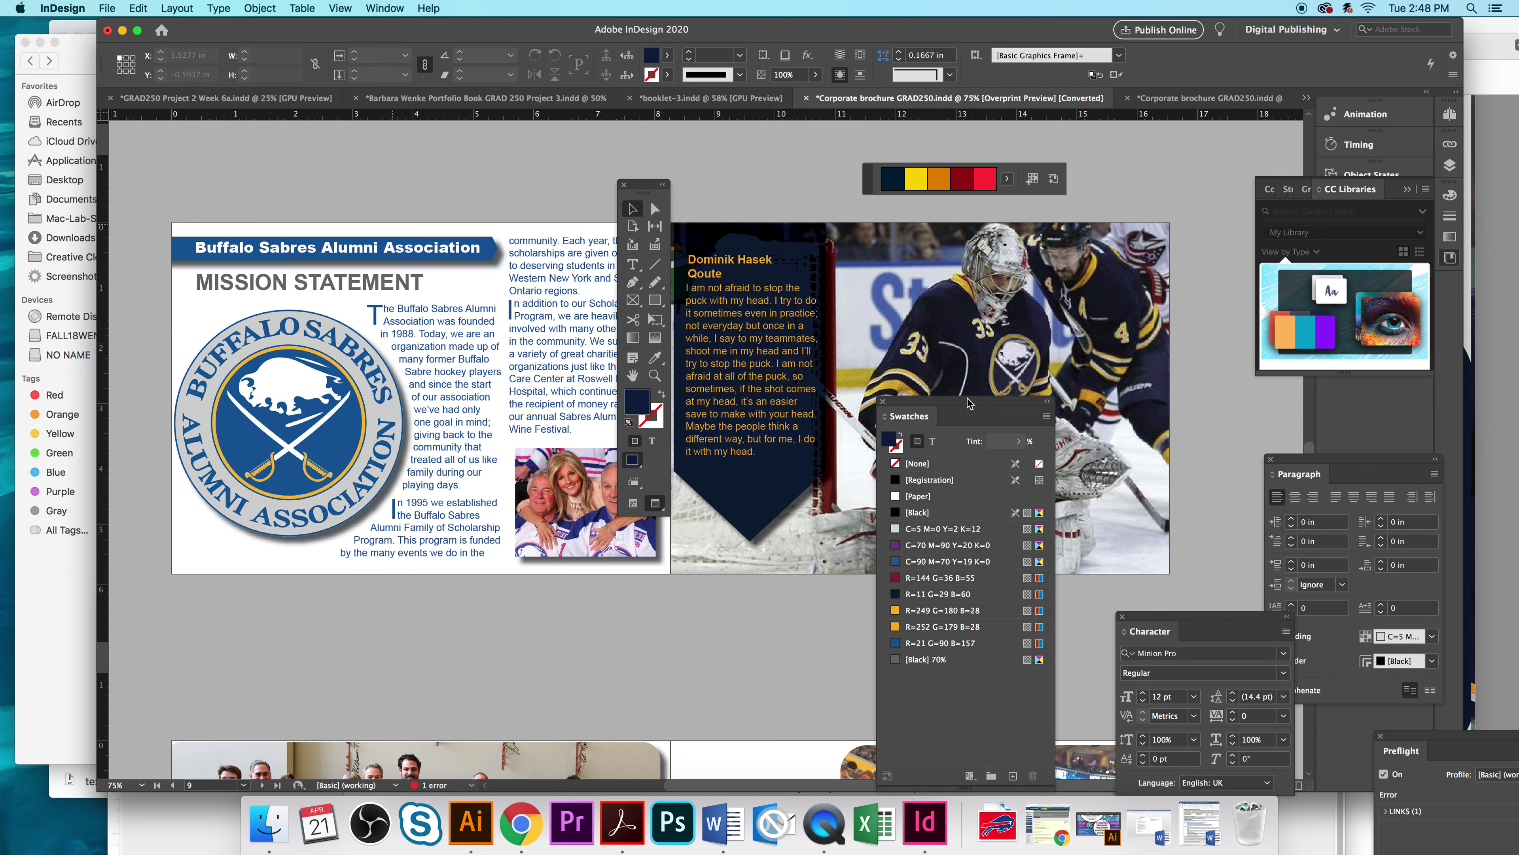
# Step: Open the Drop Shadow effect settings for the Buffalo Sabres Alumni Association banner
pyautogui.click(488, 244)
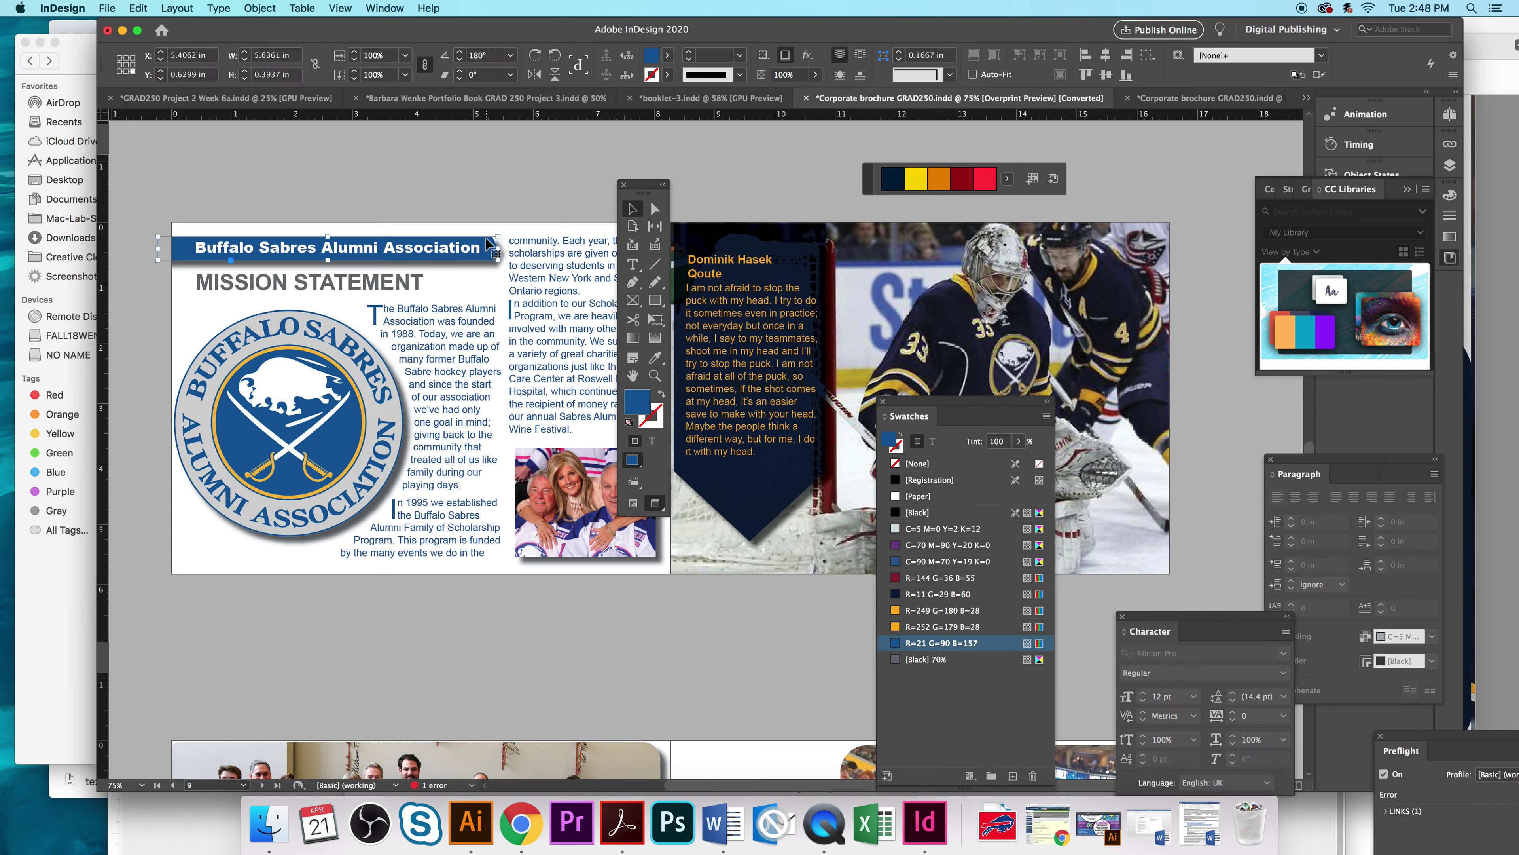
pyautogui.rightClick(488, 242)
pyautogui.moveTo(602, 475)
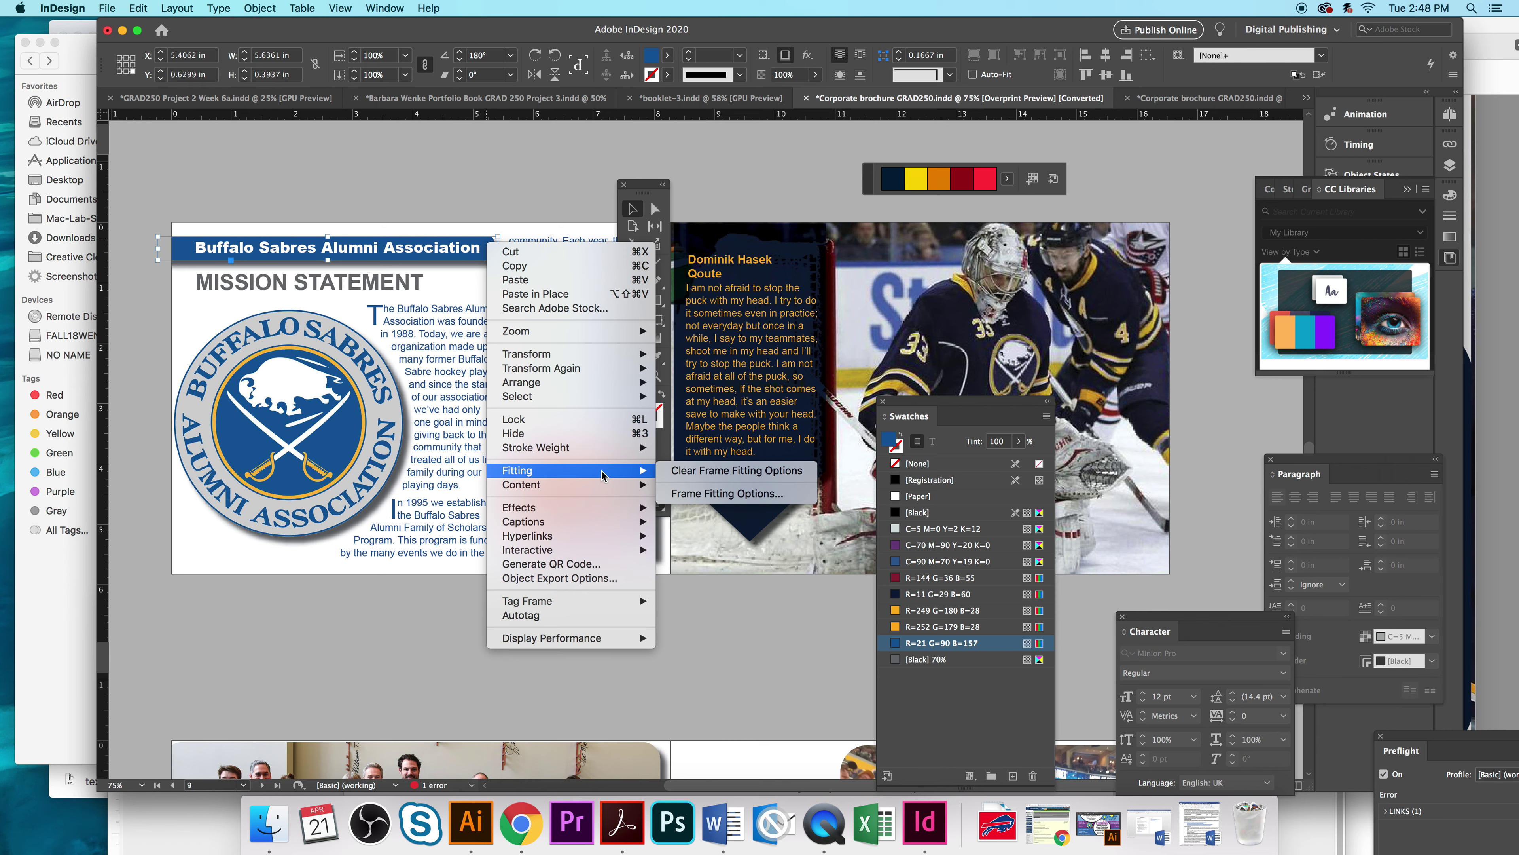
pyautogui.moveTo(605, 510)
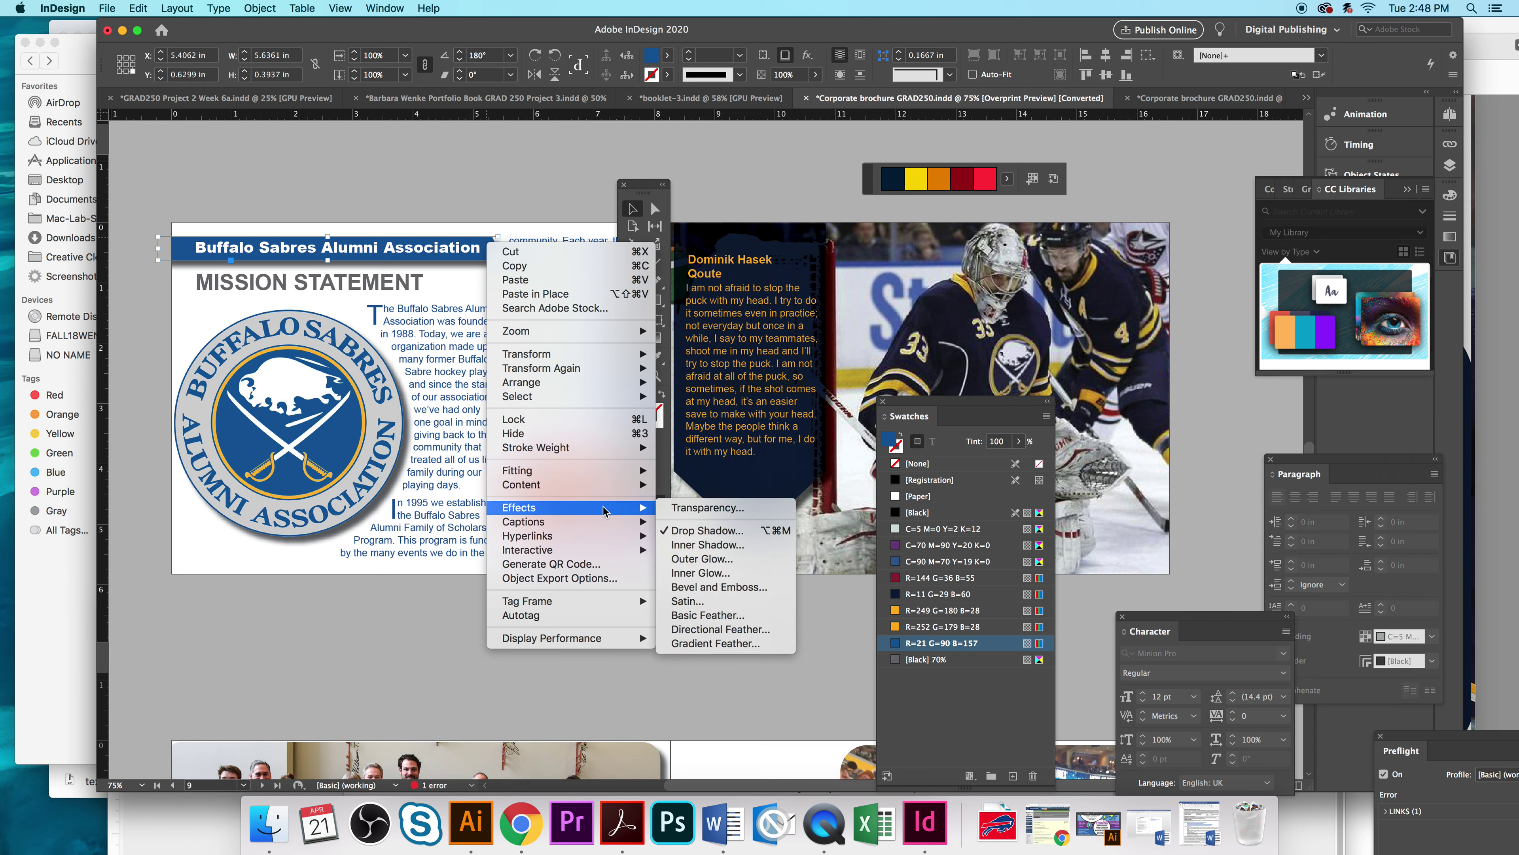
pyautogui.click(702, 532)
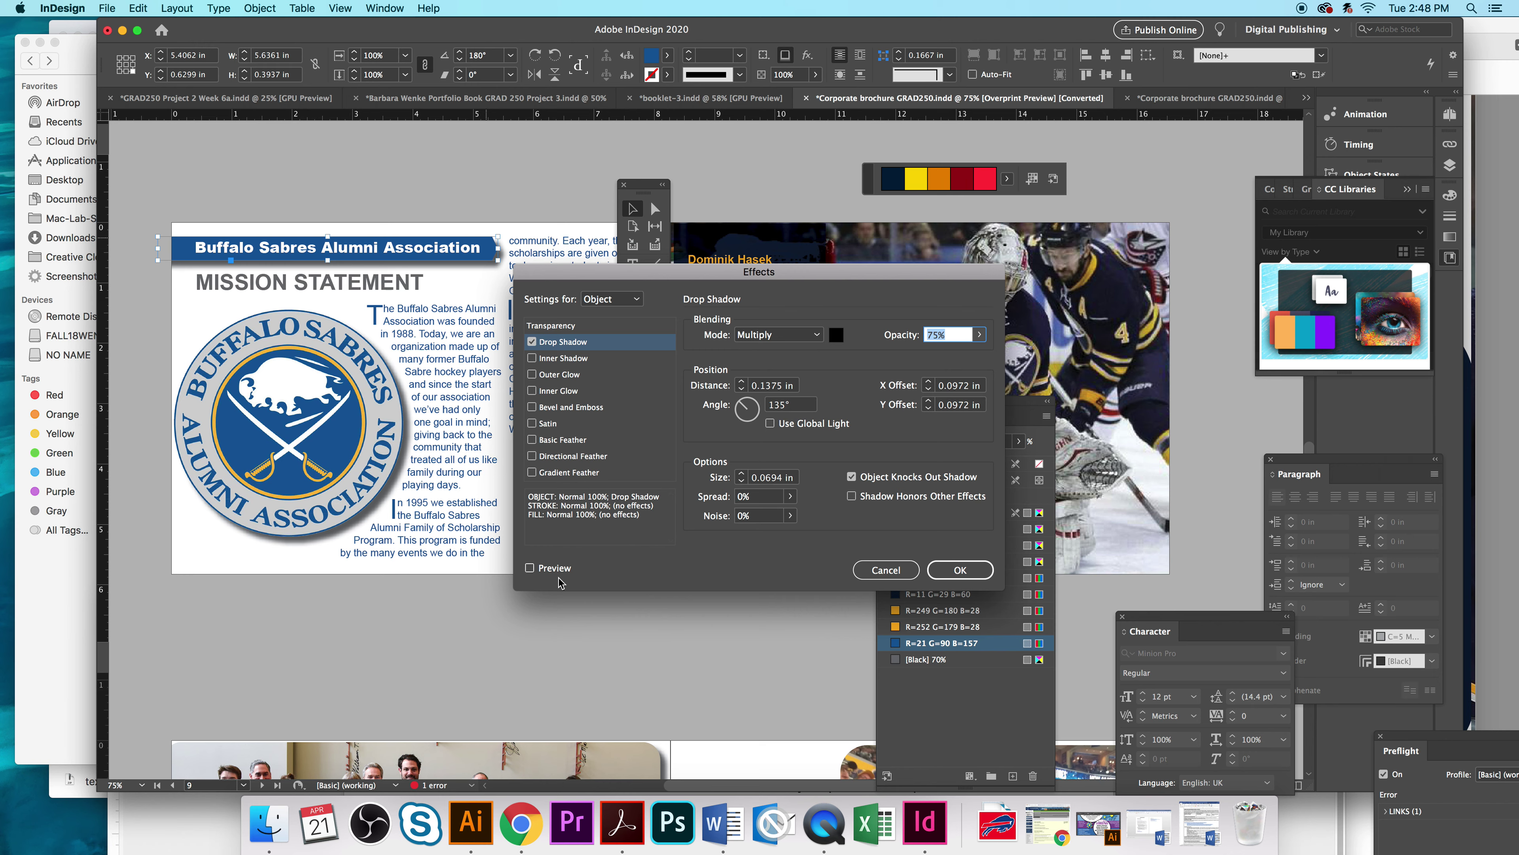
# Step: Preview shadow X Offsets between 0.125 and 0.375 in, then cancel without changes
pyautogui.click(530, 568)
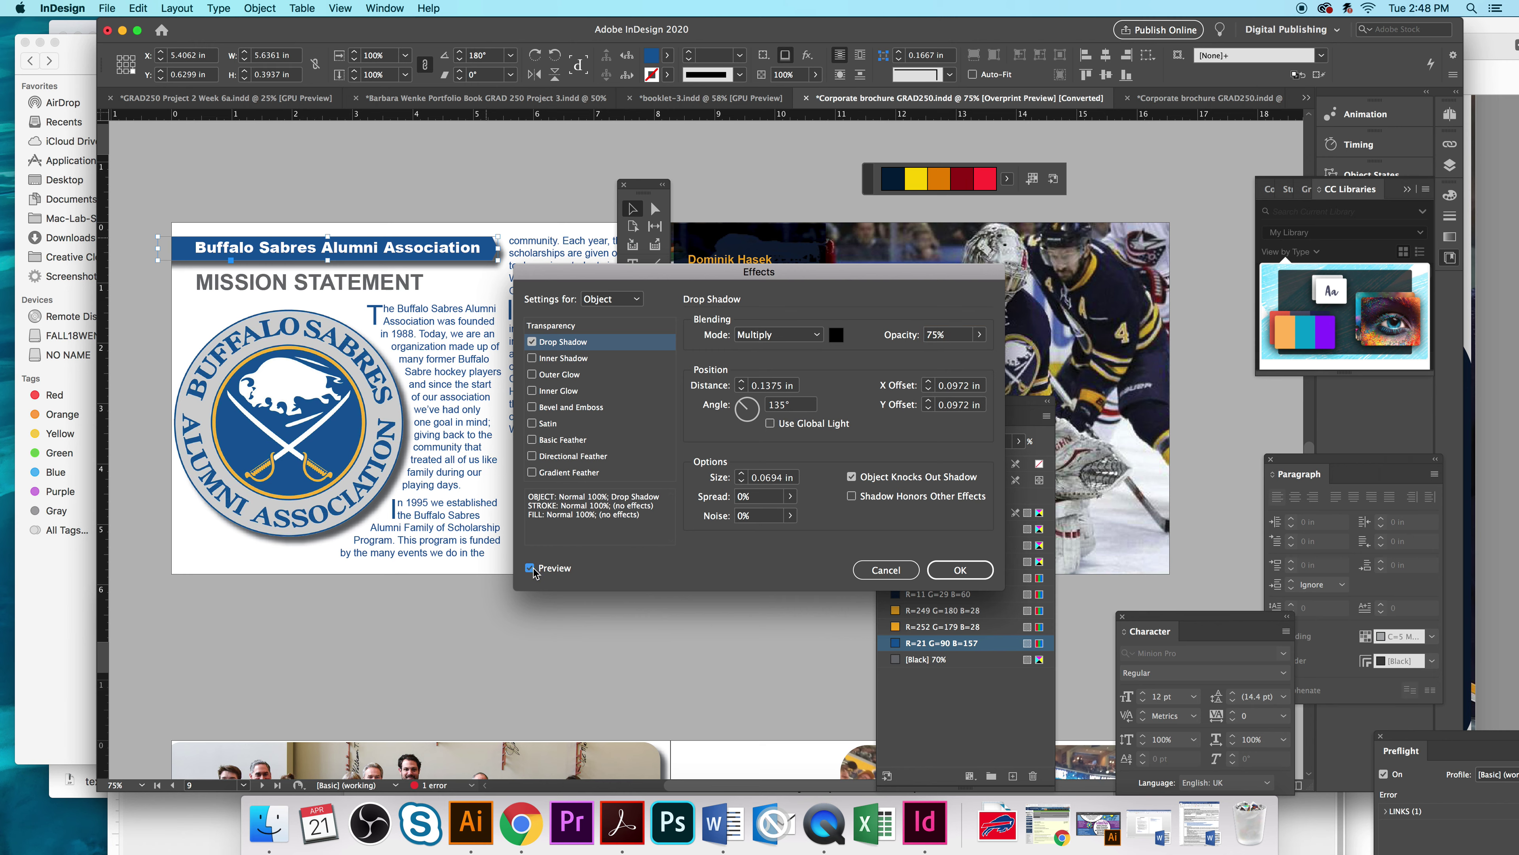
pyautogui.click(929, 381)
pyautogui.click(929, 381)
pyautogui.click(929, 382)
pyautogui.click(929, 382)
pyautogui.click(929, 382)
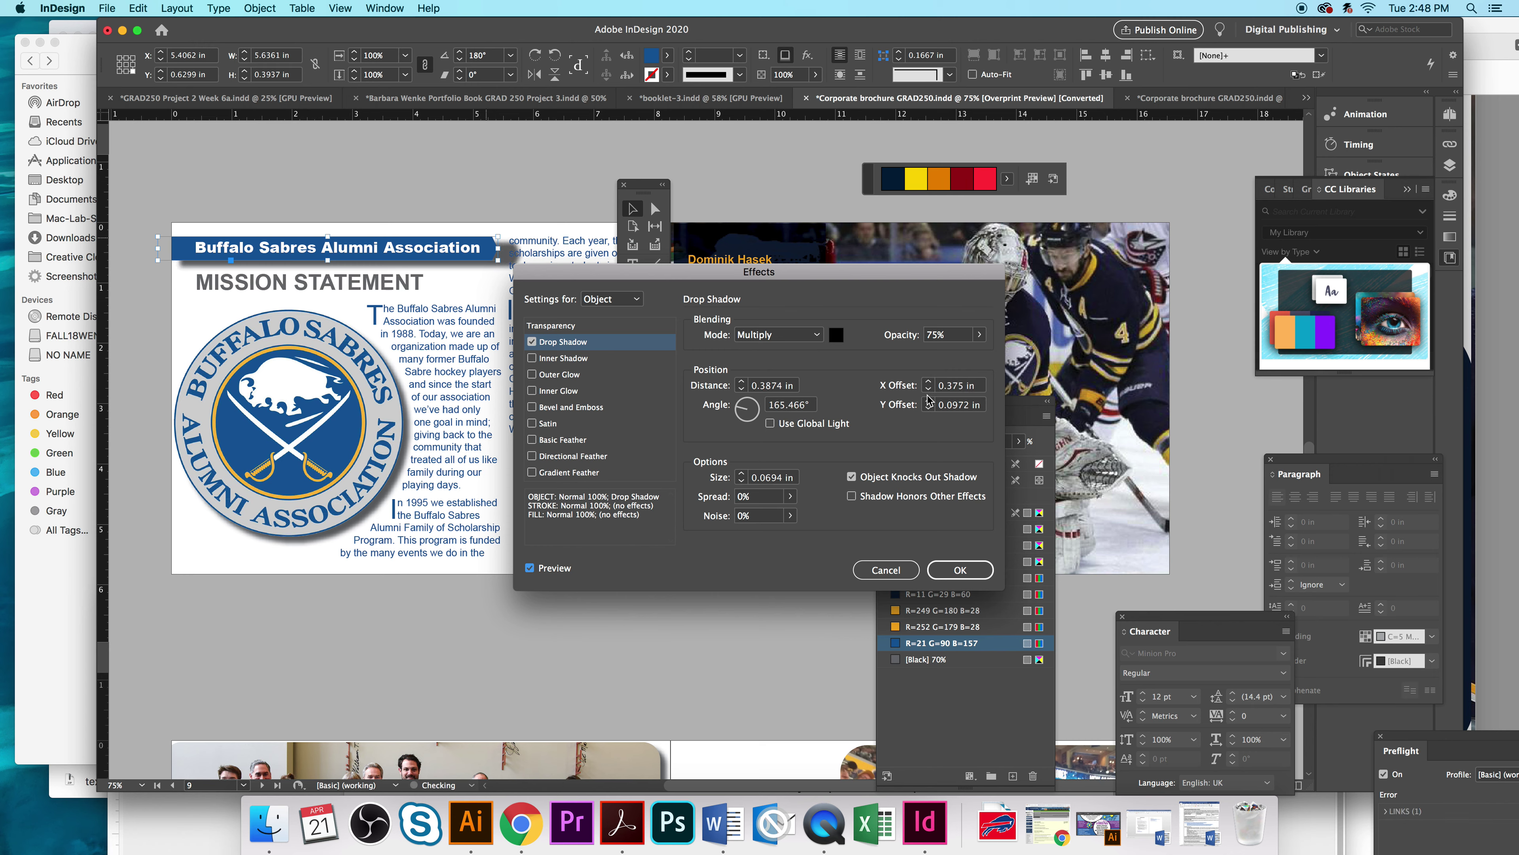
pyautogui.click(929, 390)
pyautogui.click(929, 390)
pyautogui.click(929, 390)
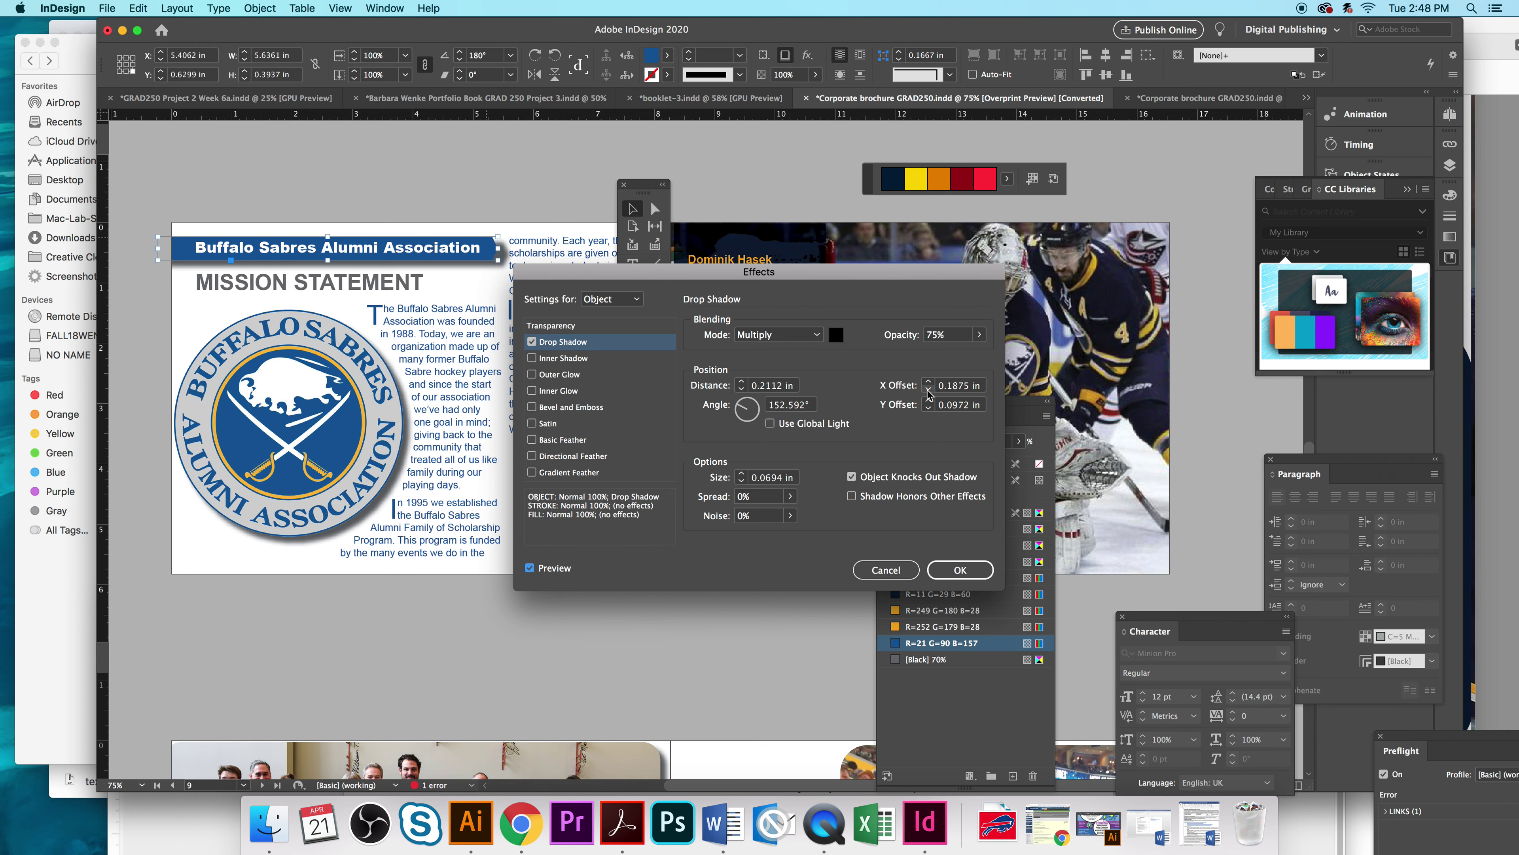
pyautogui.click(929, 390)
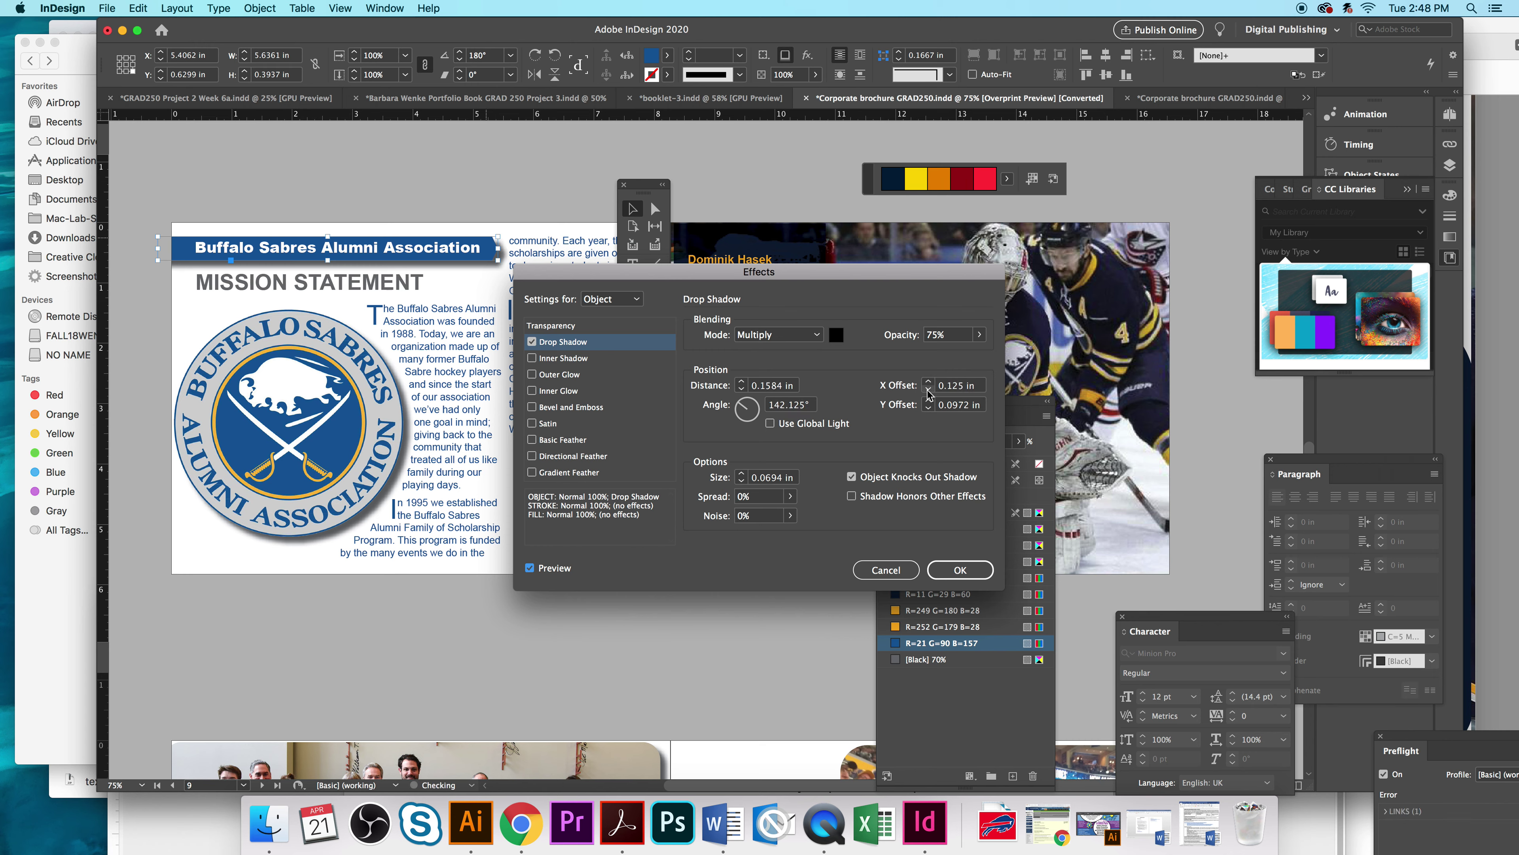
pyautogui.click(886, 569)
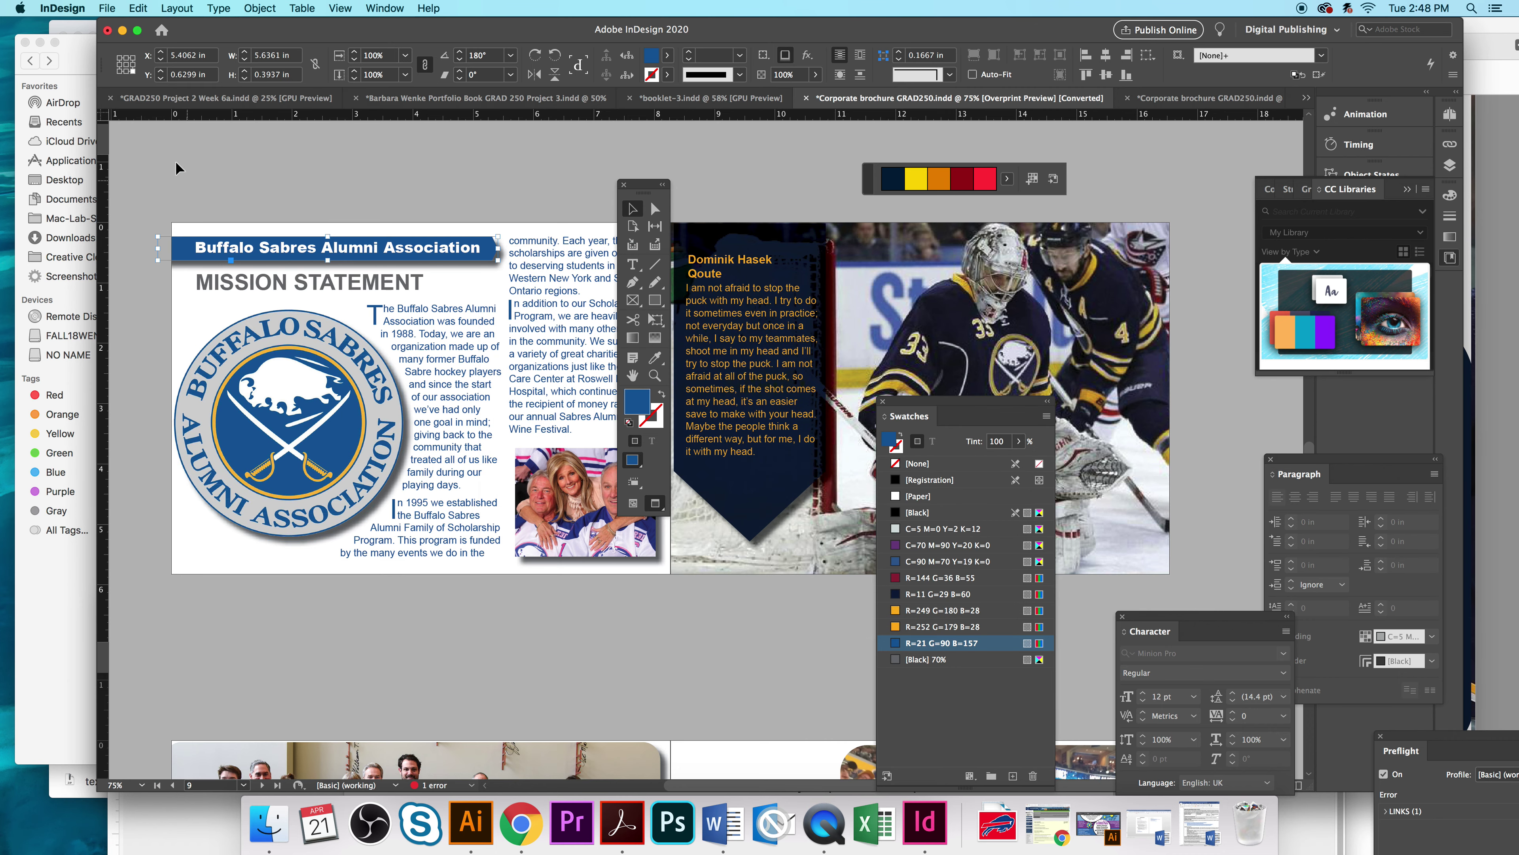
# Step: Bring Finder forward, open the IMAGES folder, and widen its window
pyautogui.moveTo(218, 30); pyautogui.dragTo(362, 88)
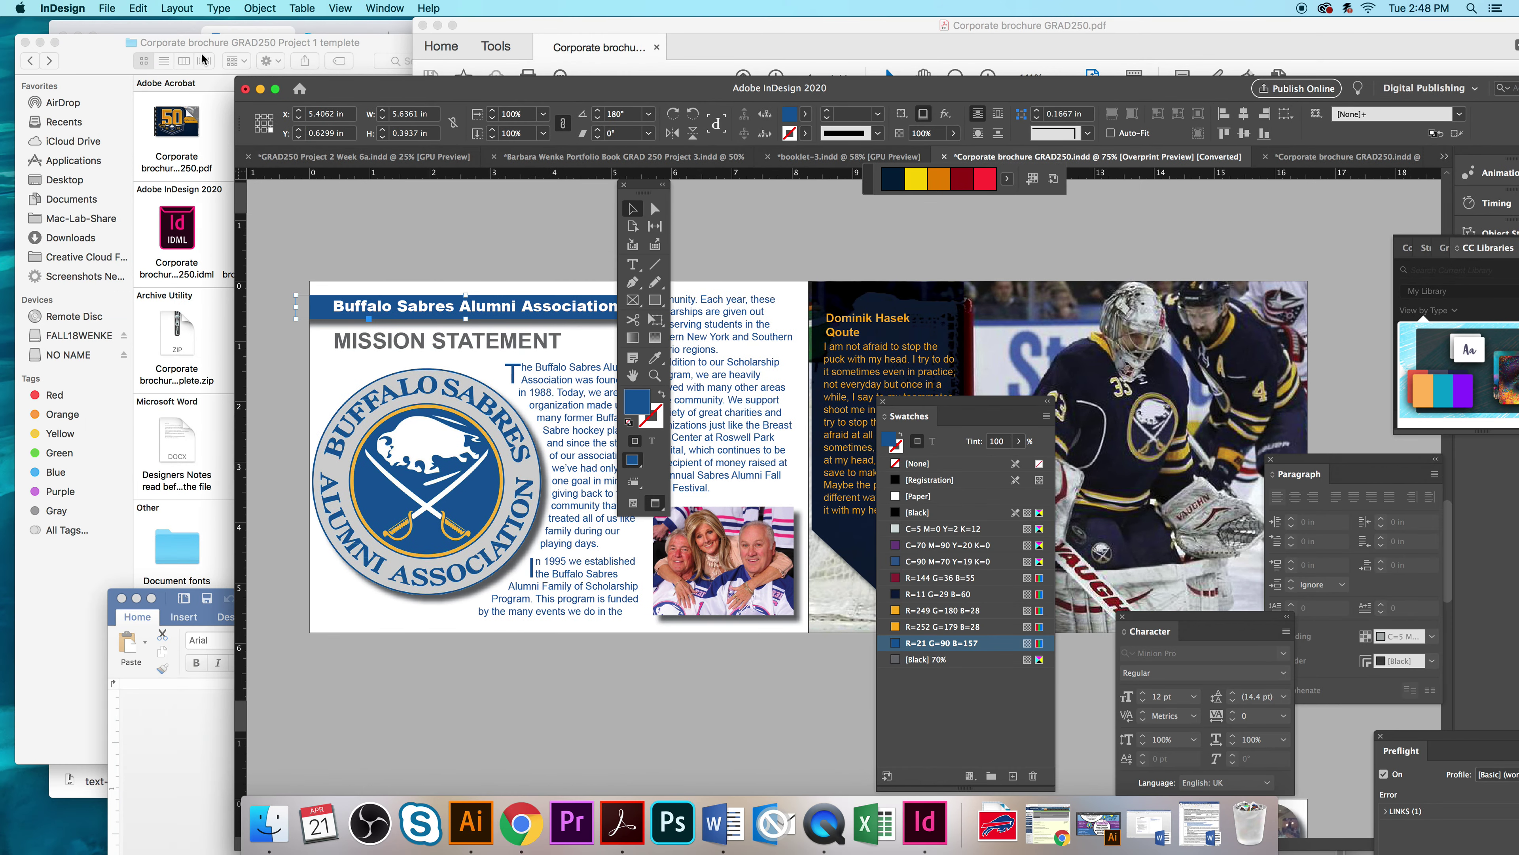
pyautogui.click(203, 59)
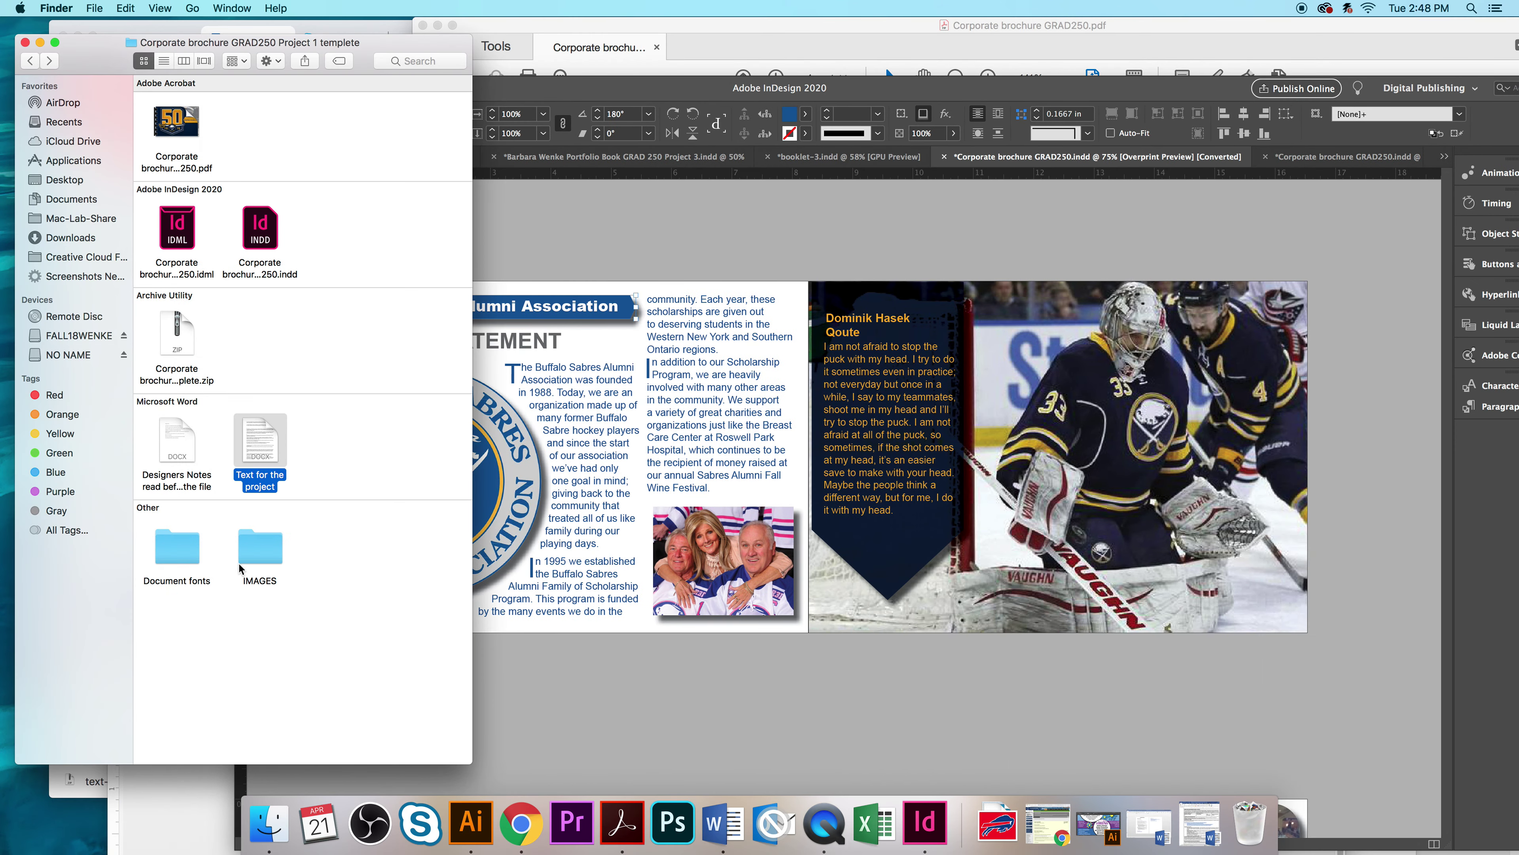
pyautogui.doubleClick(262, 547)
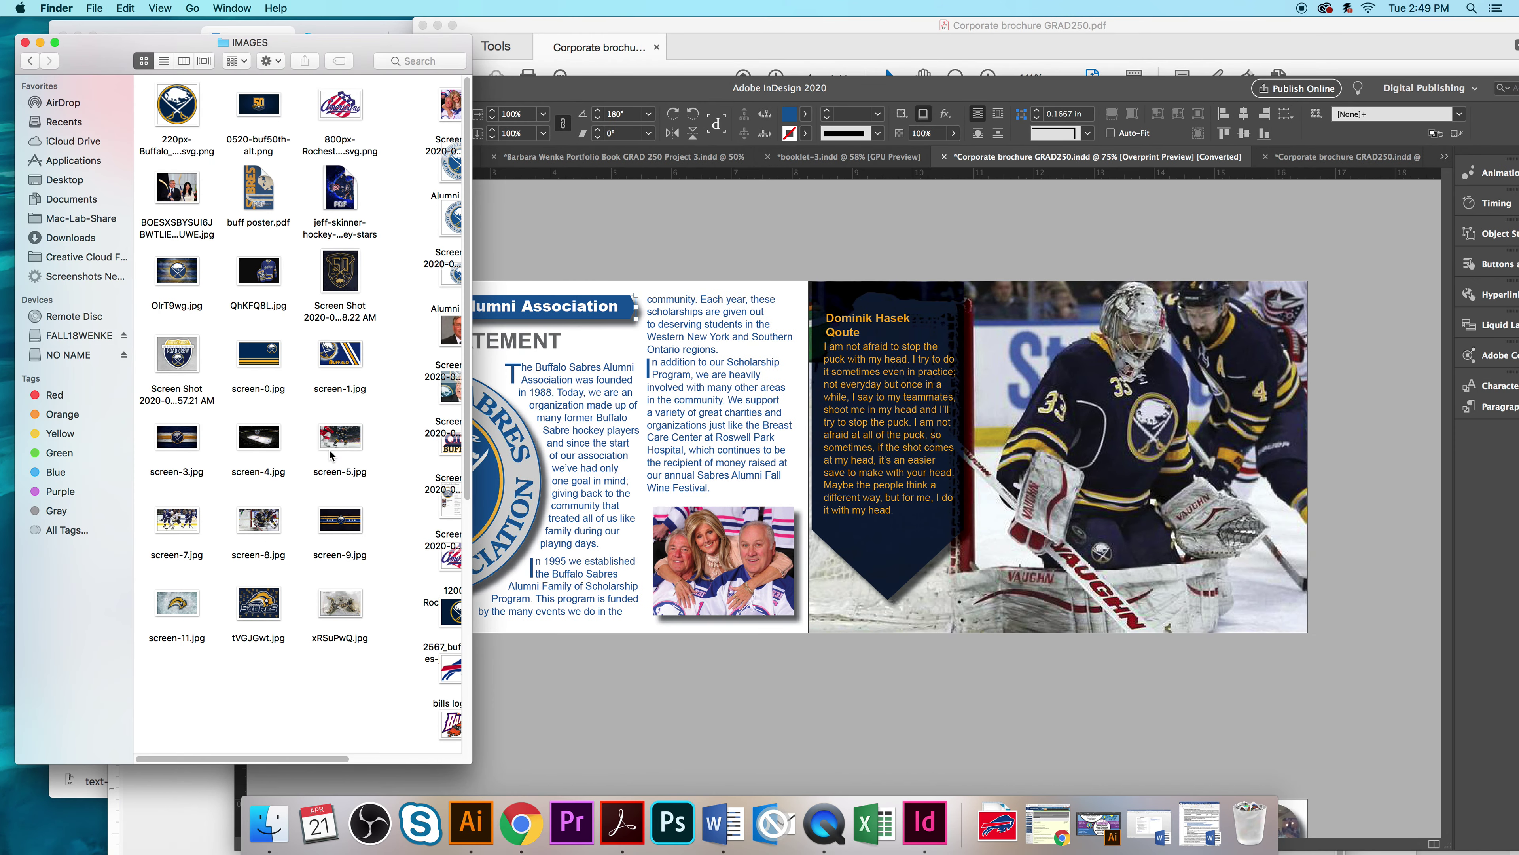
pyautogui.moveTo(473, 228); pyautogui.dragTo(576, 237)
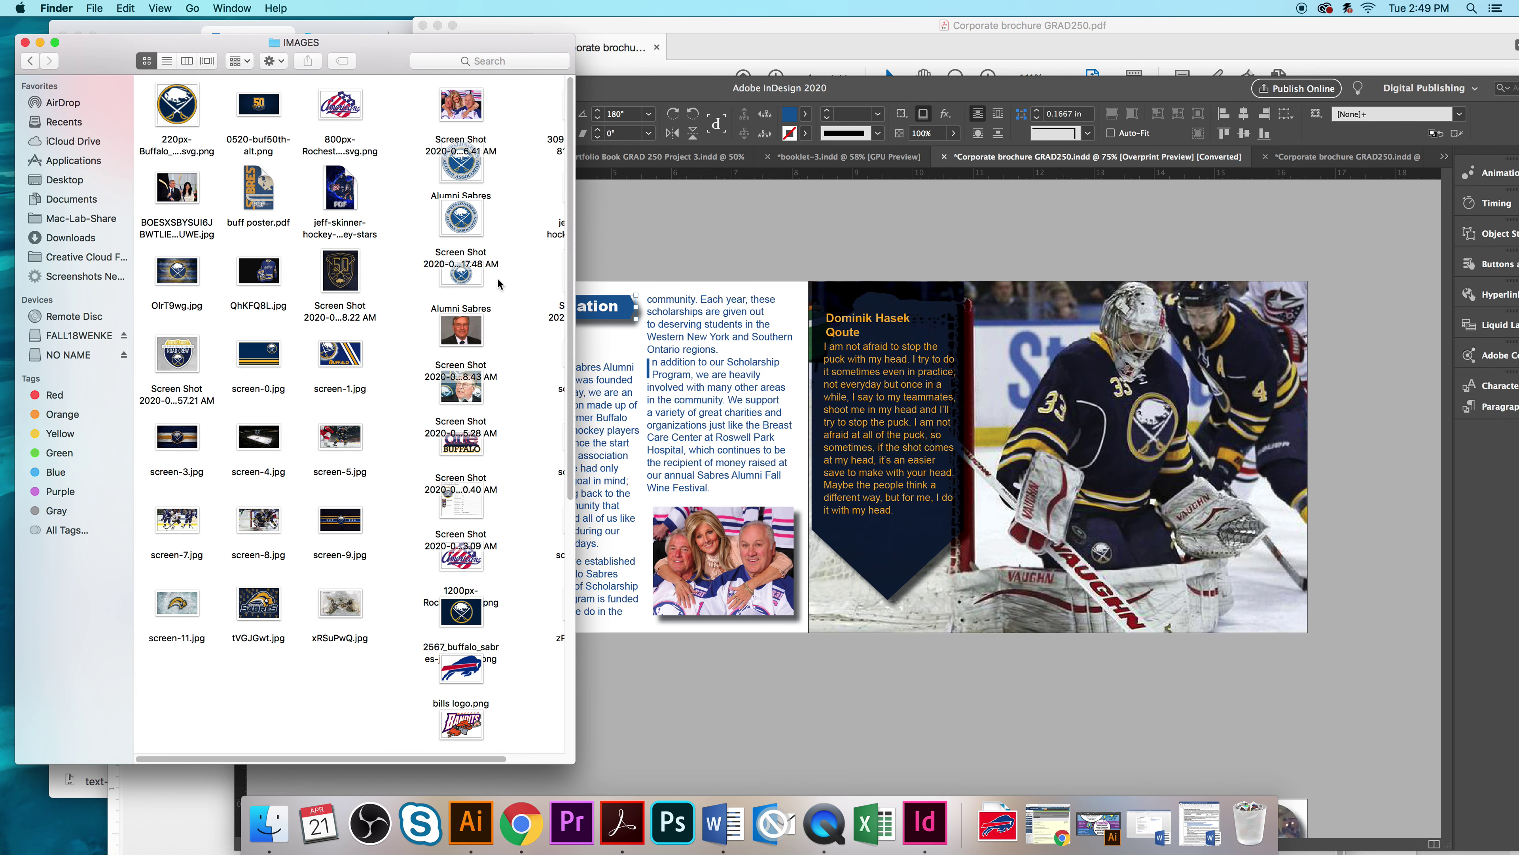
# Step: Rearrange the Alumni Sabres logo.png, logo.jpg and screenshot icons in the IMAGES grid
pyautogui.moveTo(471, 178); pyautogui.dragTo(417, 181)
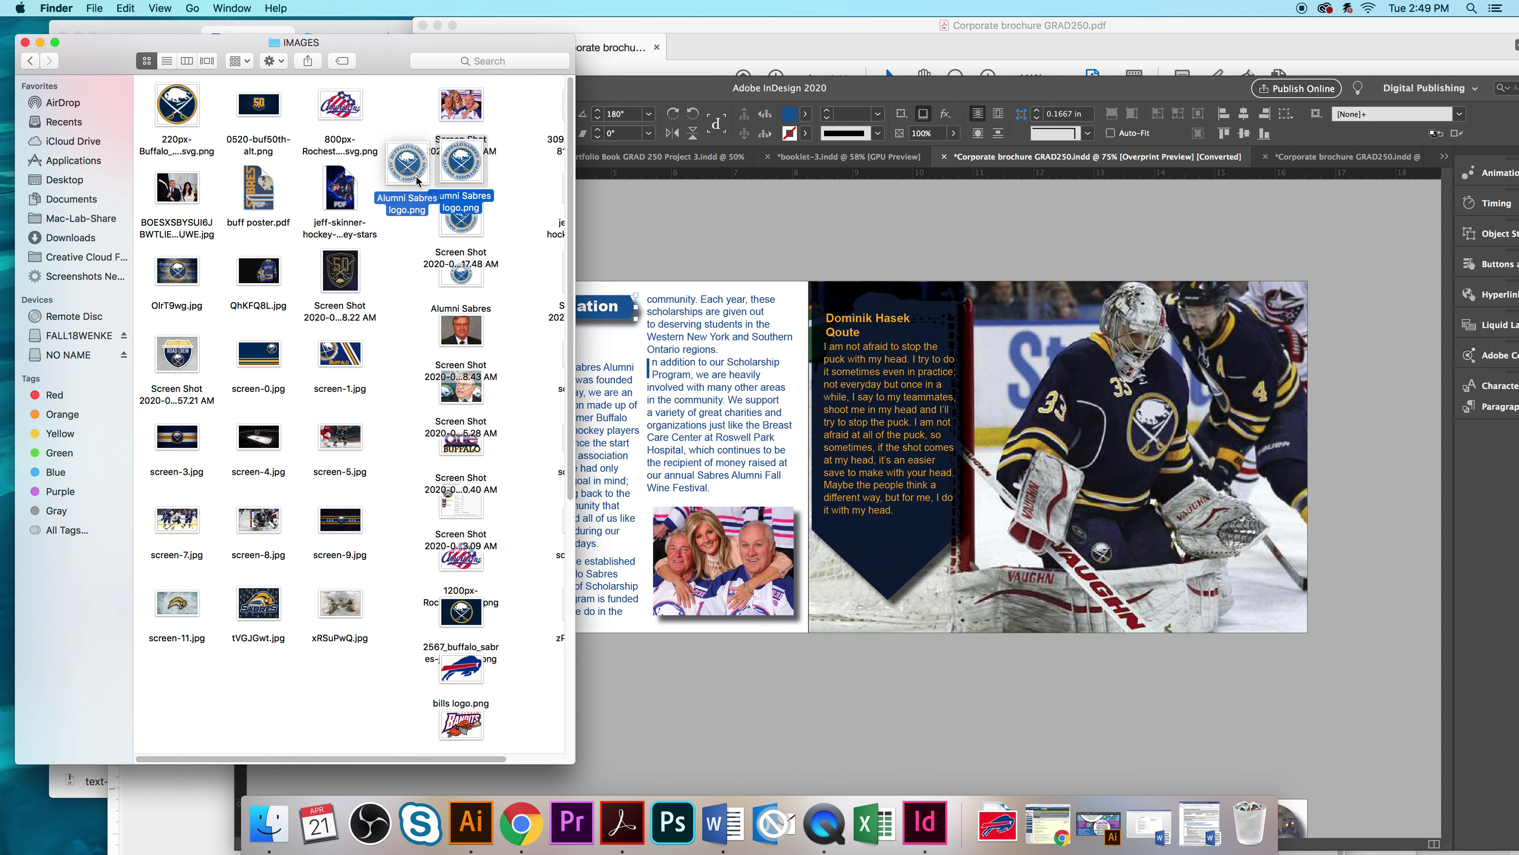
pyautogui.moveTo(460, 230); pyautogui.dragTo(476, 216)
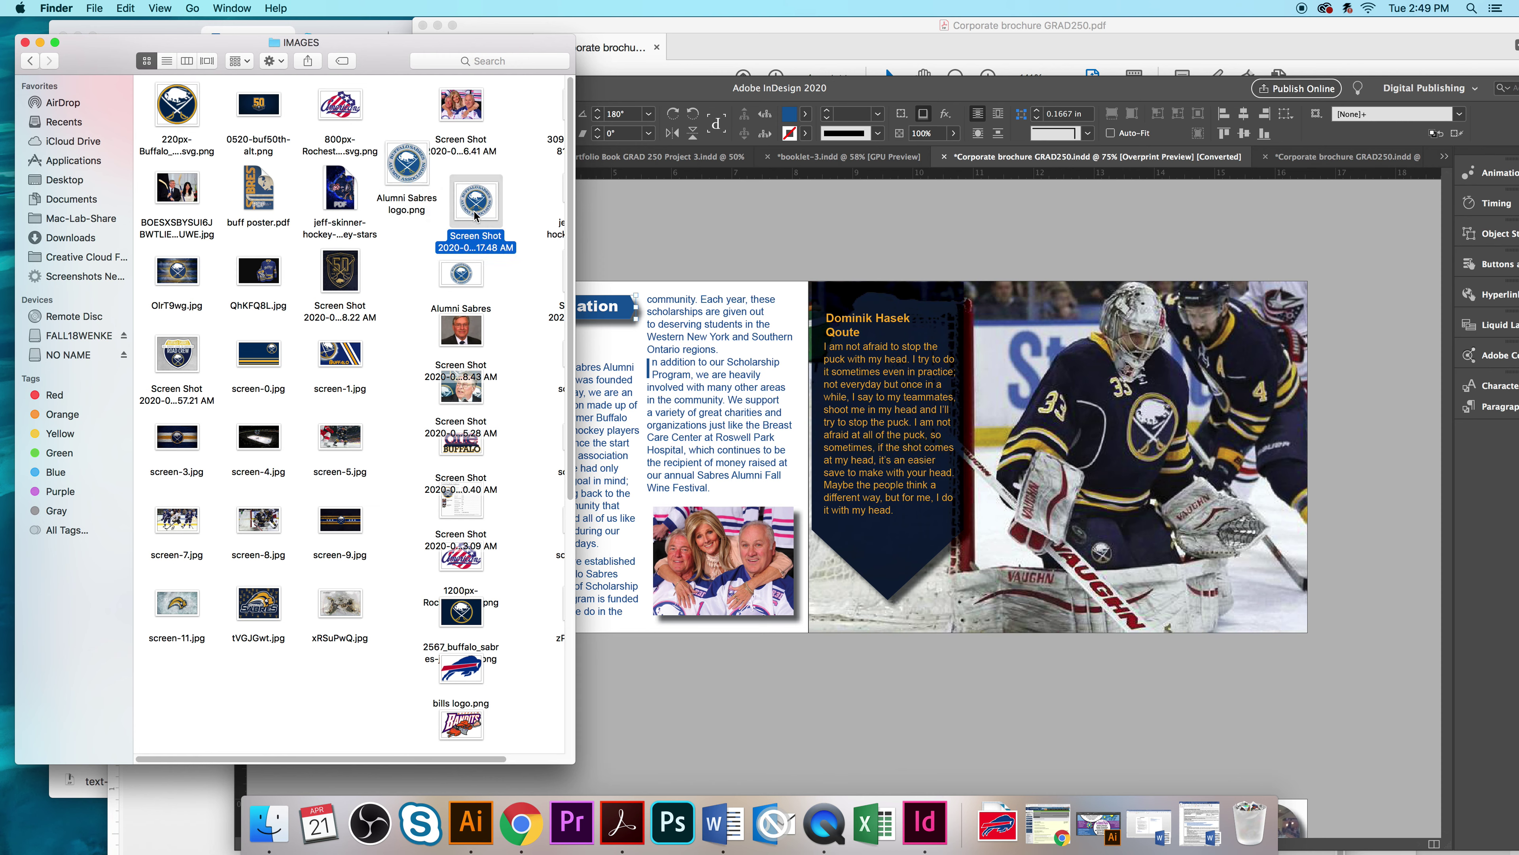
pyautogui.moveTo(466, 279); pyautogui.dragTo(425, 271)
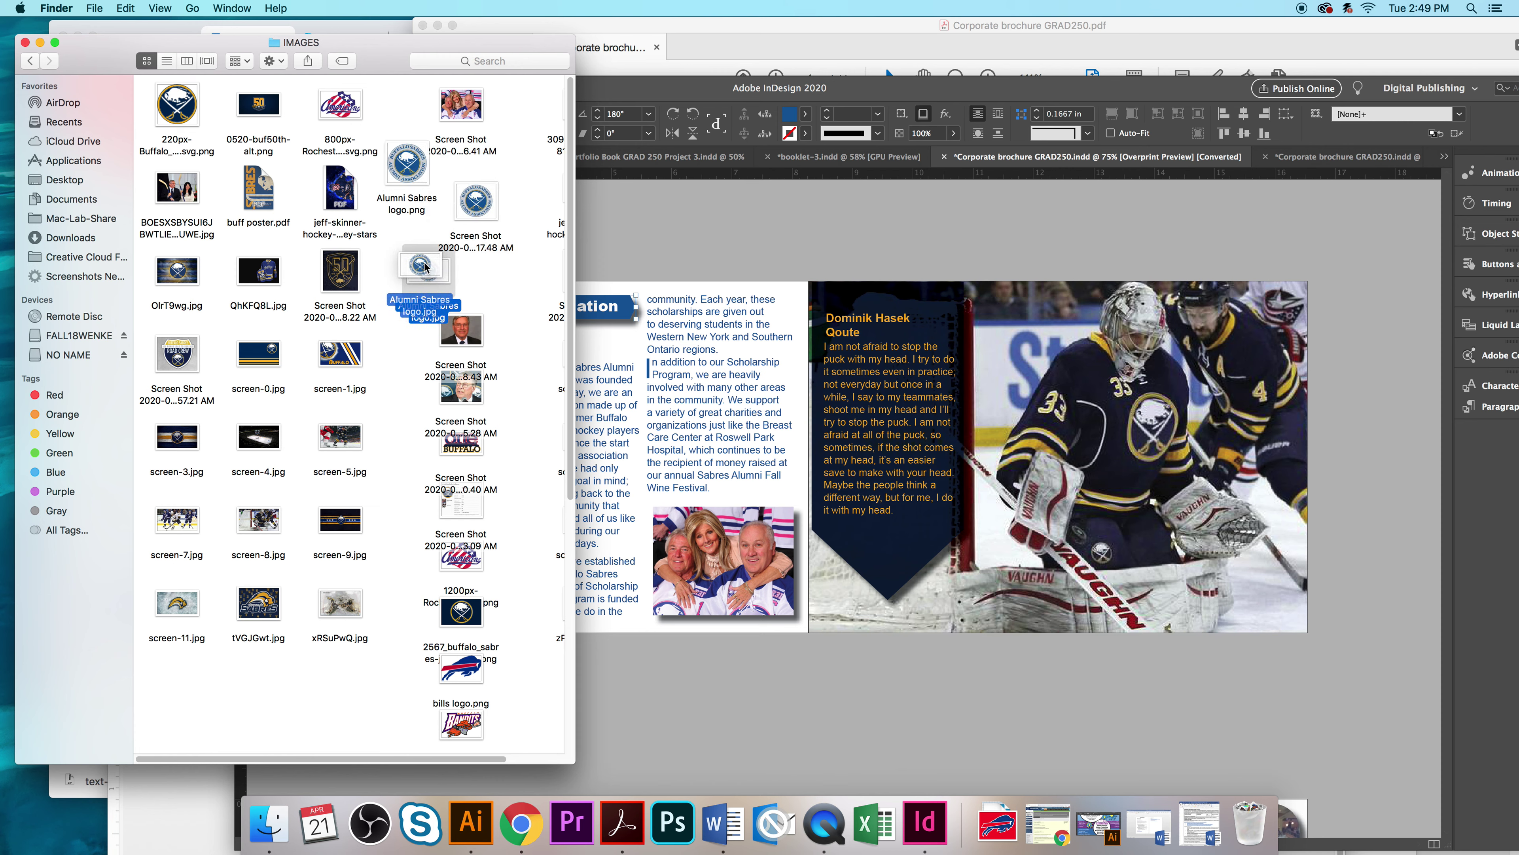
pyautogui.click(407, 160)
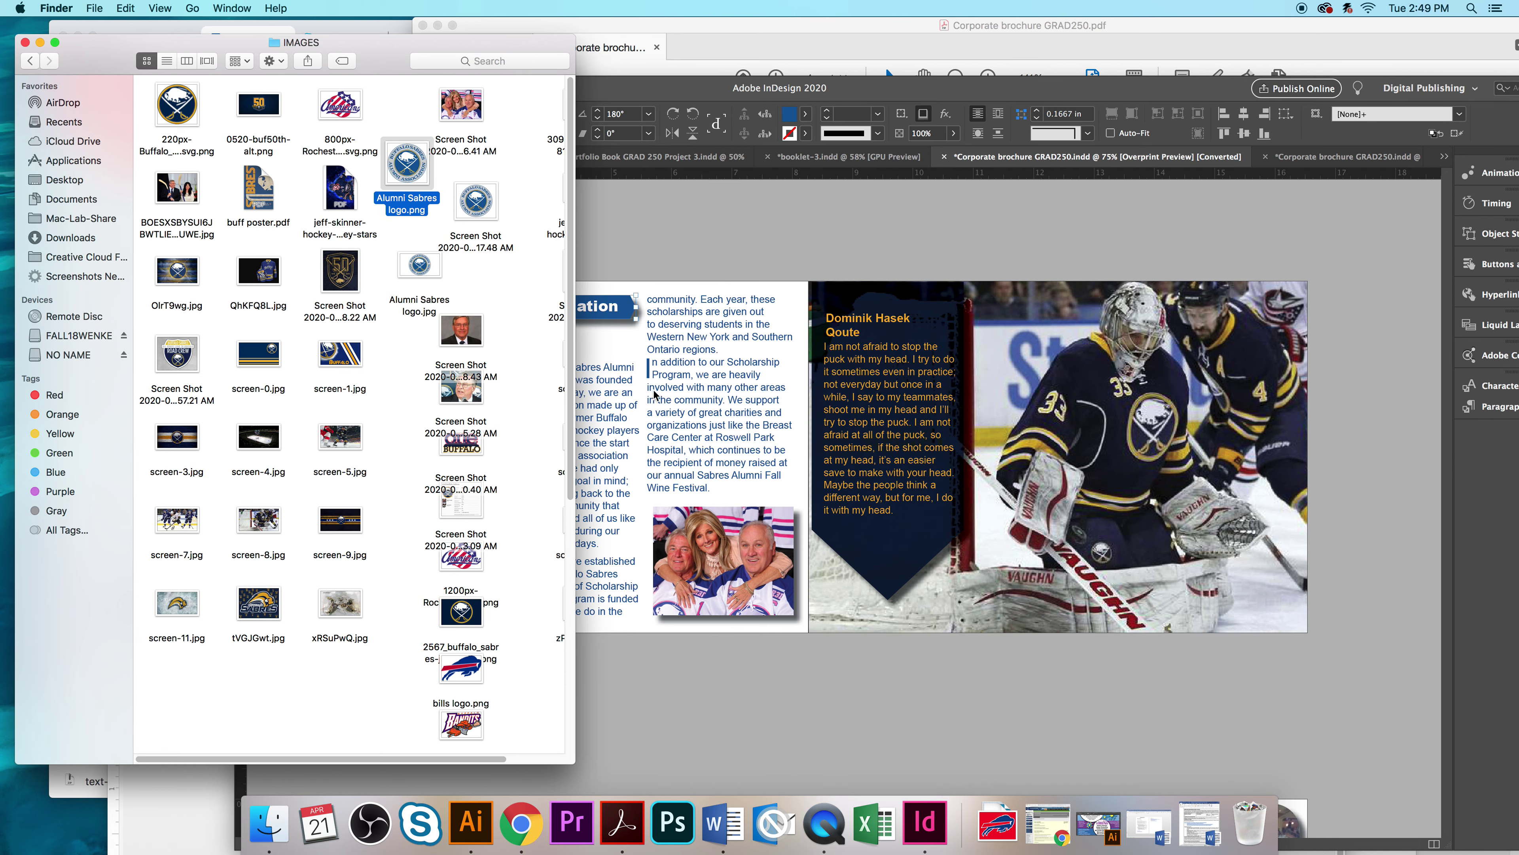
# Step: Move the screenshot and Alumni Sabres logo.jpg icons again and widen the window further
pyautogui.click(641, 220)
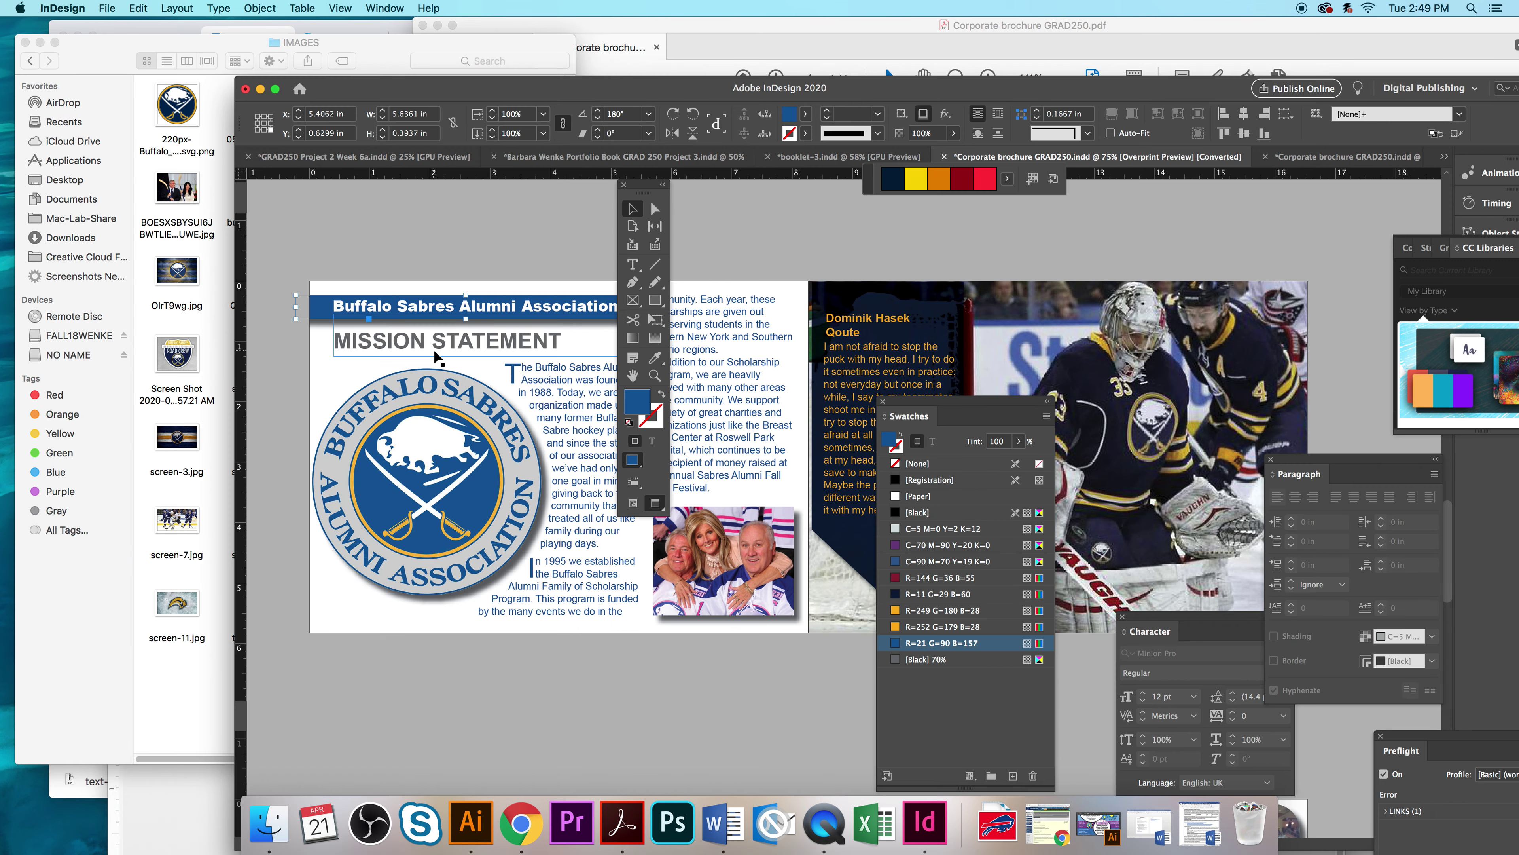
pyautogui.click(221, 105)
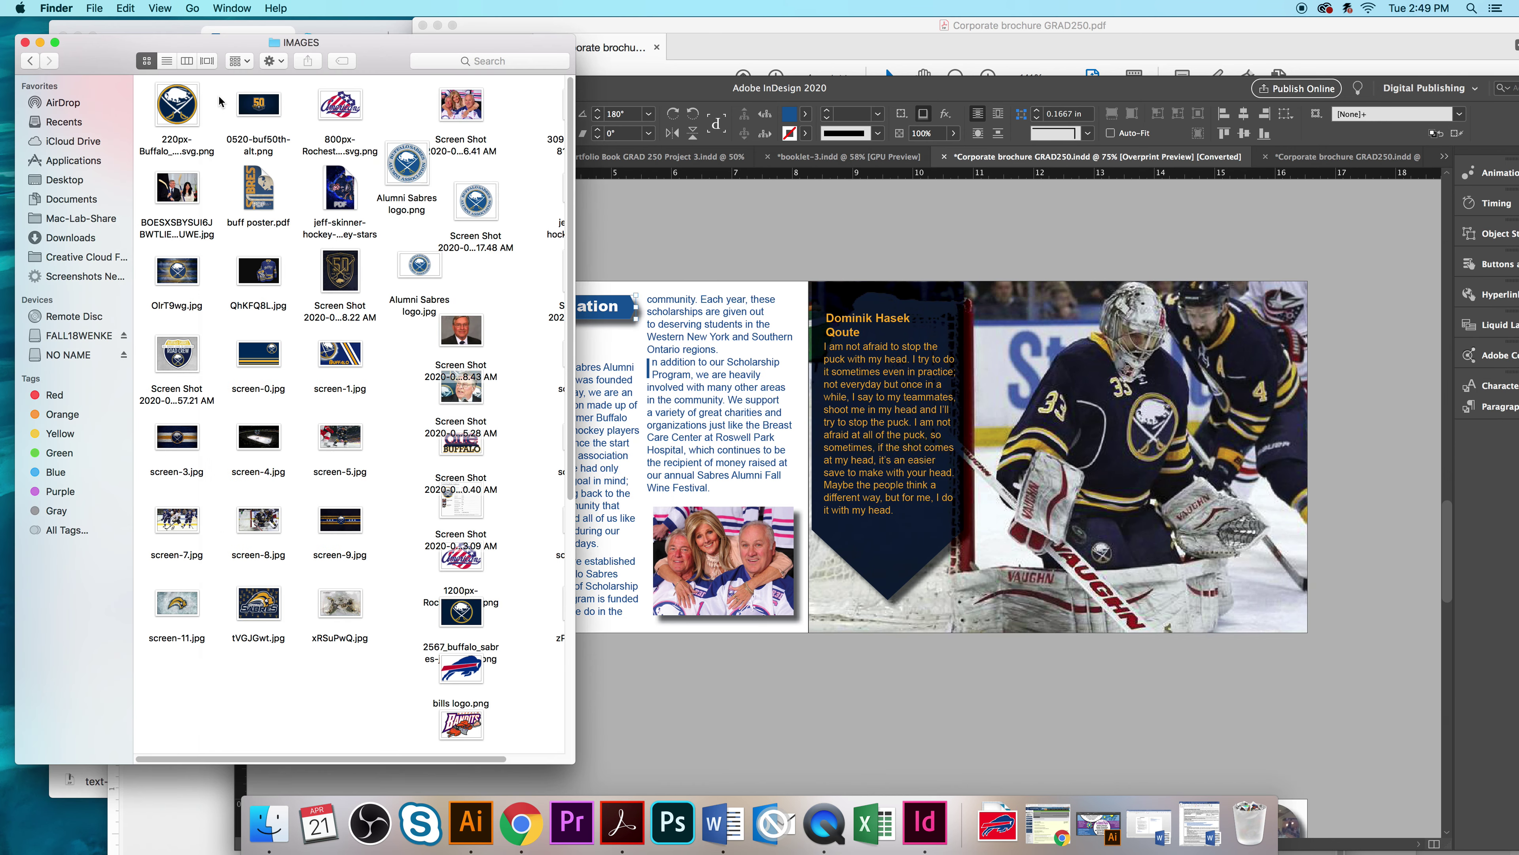
pyautogui.moveTo(479, 213); pyautogui.dragTo(496, 204)
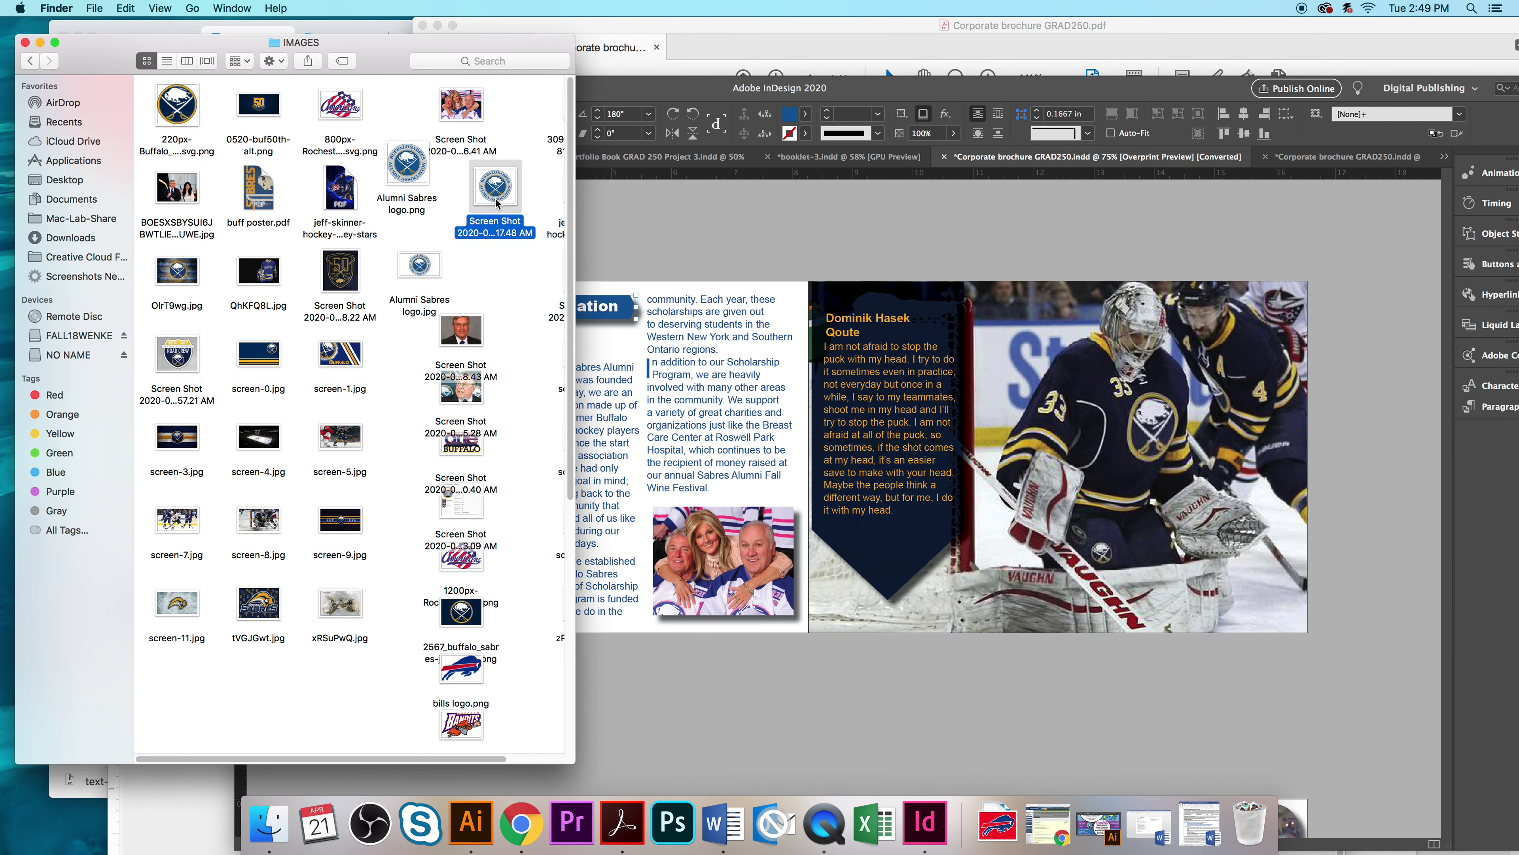
pyautogui.moveTo(422, 267); pyautogui.dragTo(451, 262)
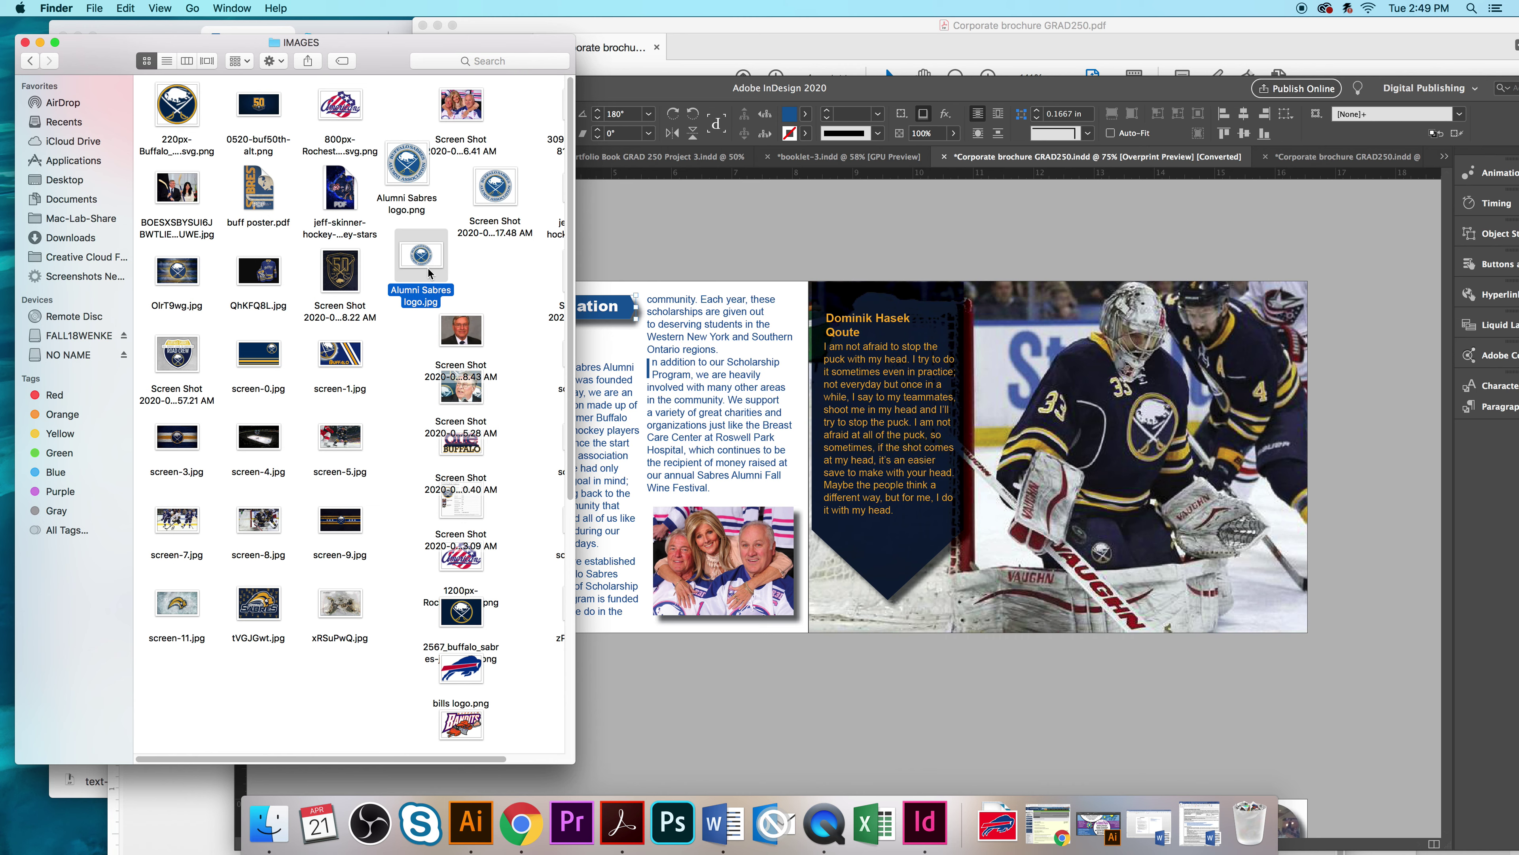
pyautogui.click(405, 183)
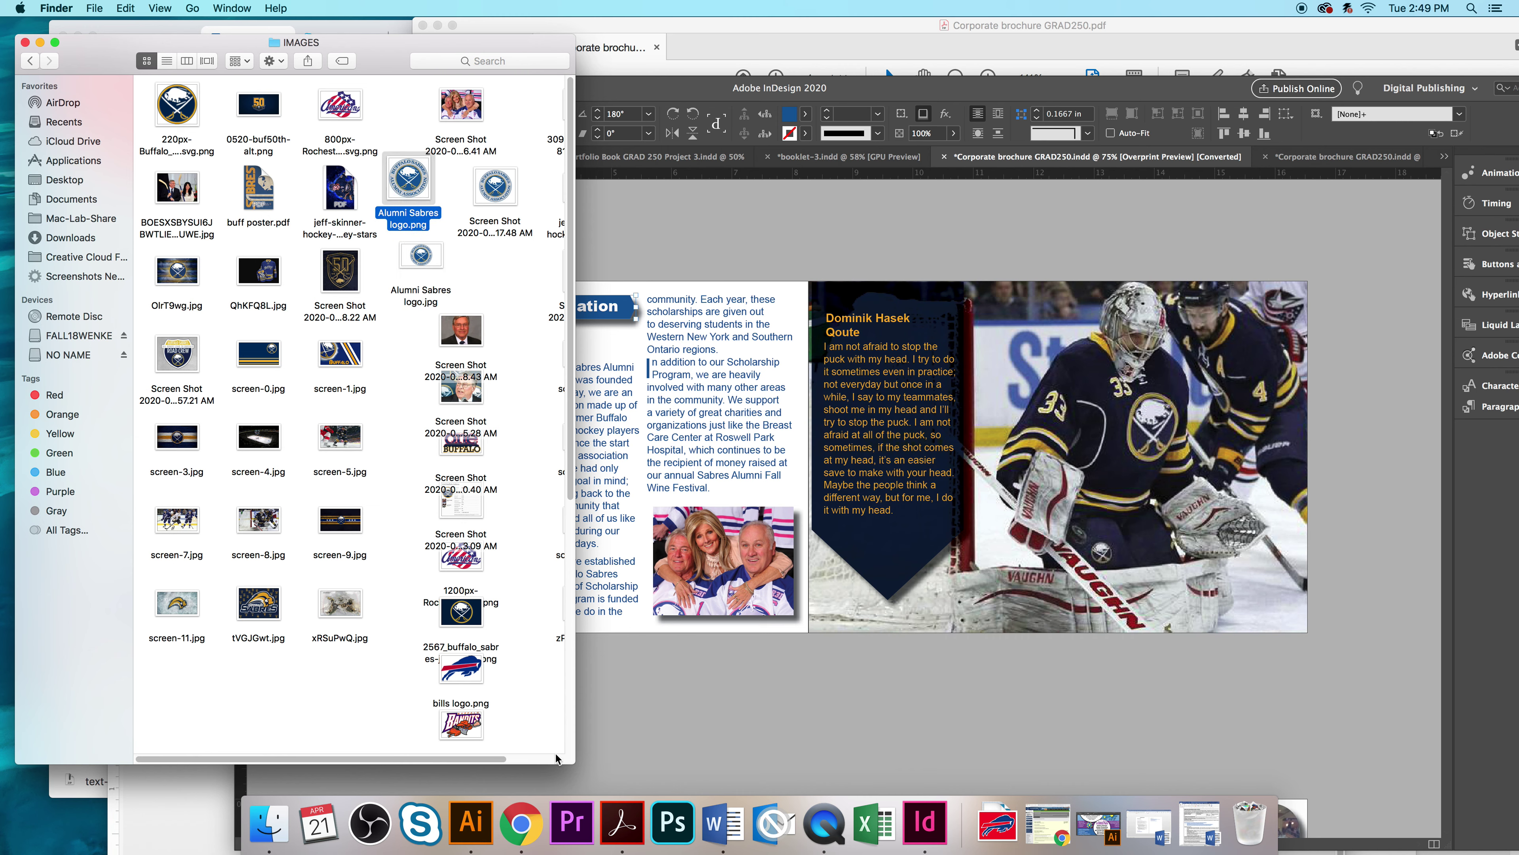
pyautogui.moveTo(574, 764); pyautogui.dragTo(733, 770)
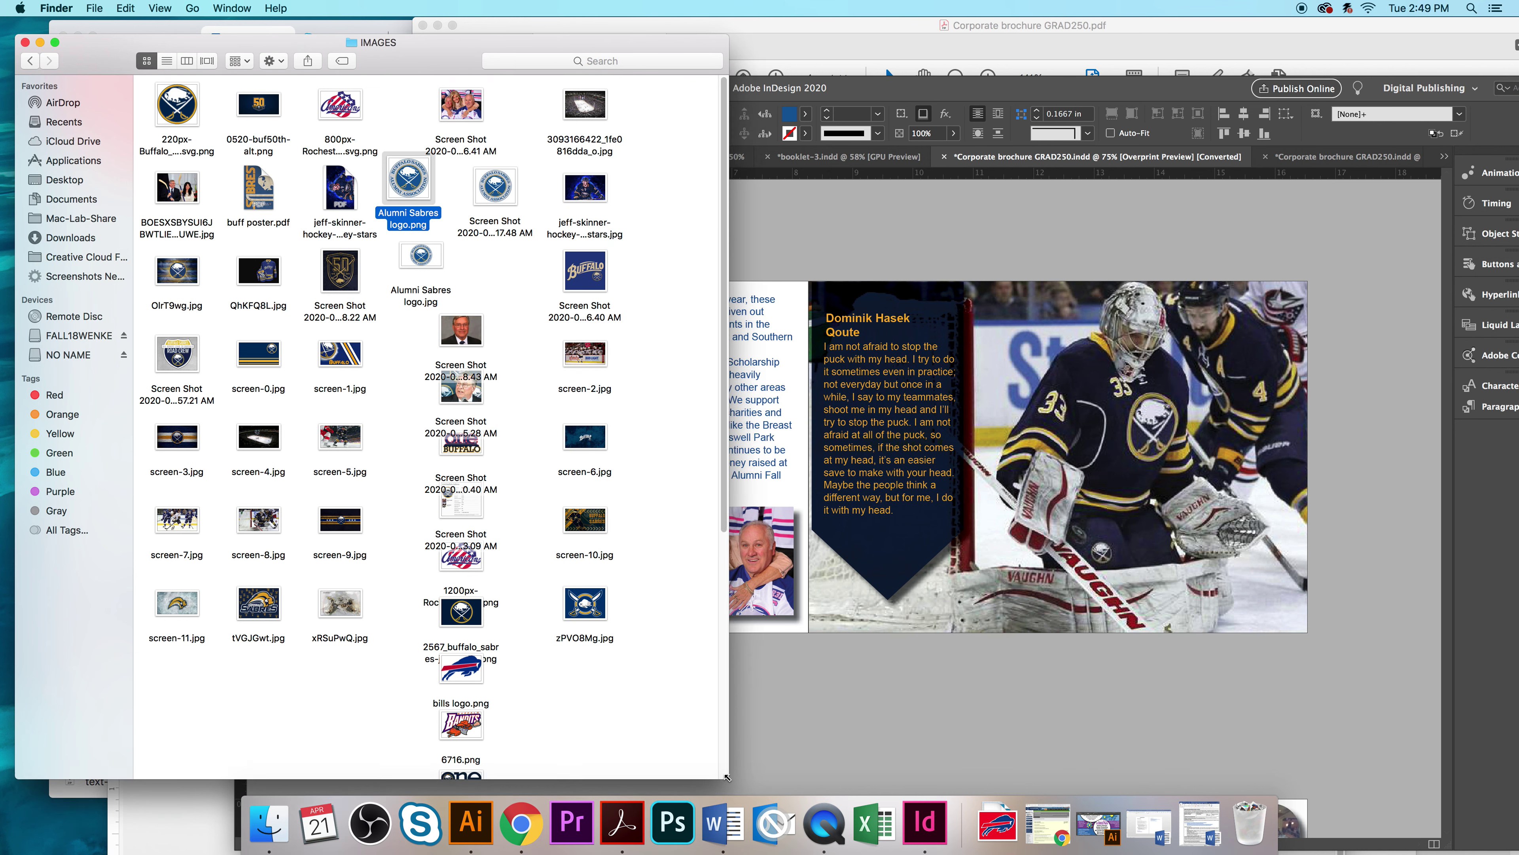
# Step: Resize the IMAGES window several times while scrolling through the brochure pages
pyautogui.moveTo(726, 777); pyautogui.dragTo(729, 775)
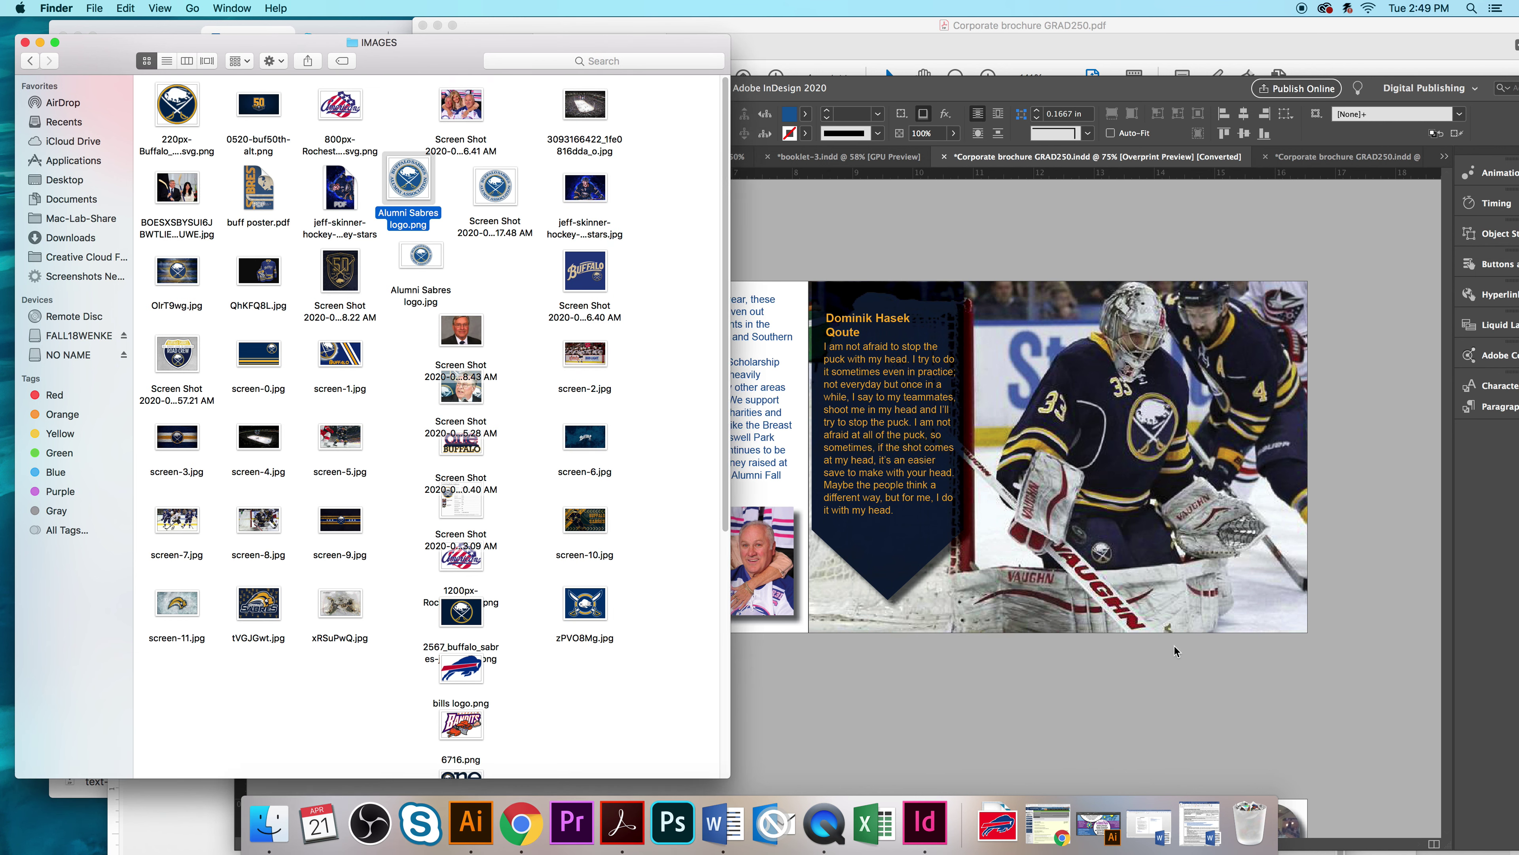
pyautogui.scroll(-15, 1171, 685)
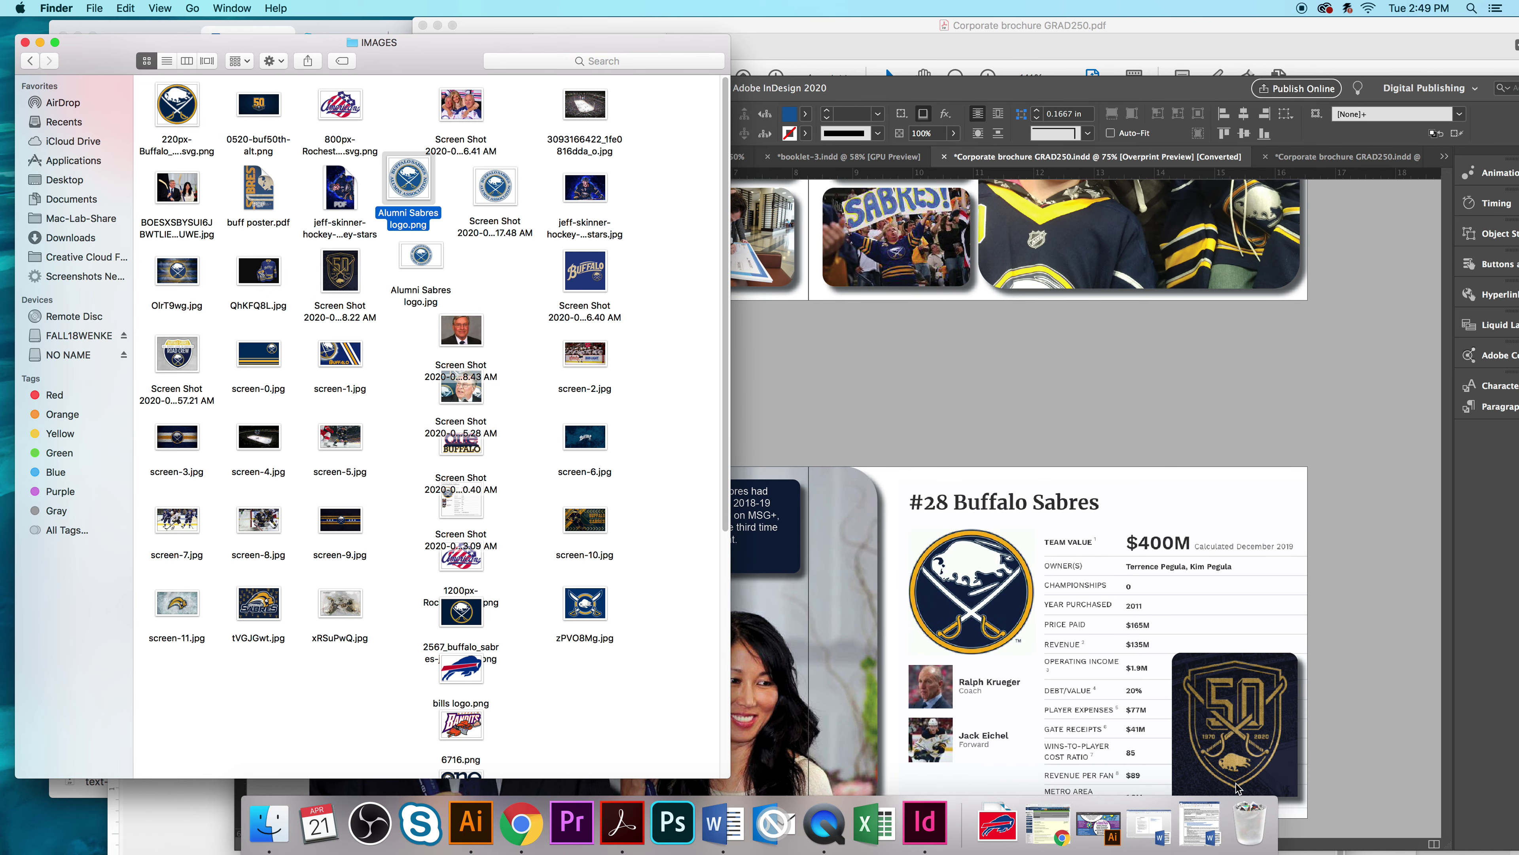
pyautogui.scroll(-3, 1239, 785)
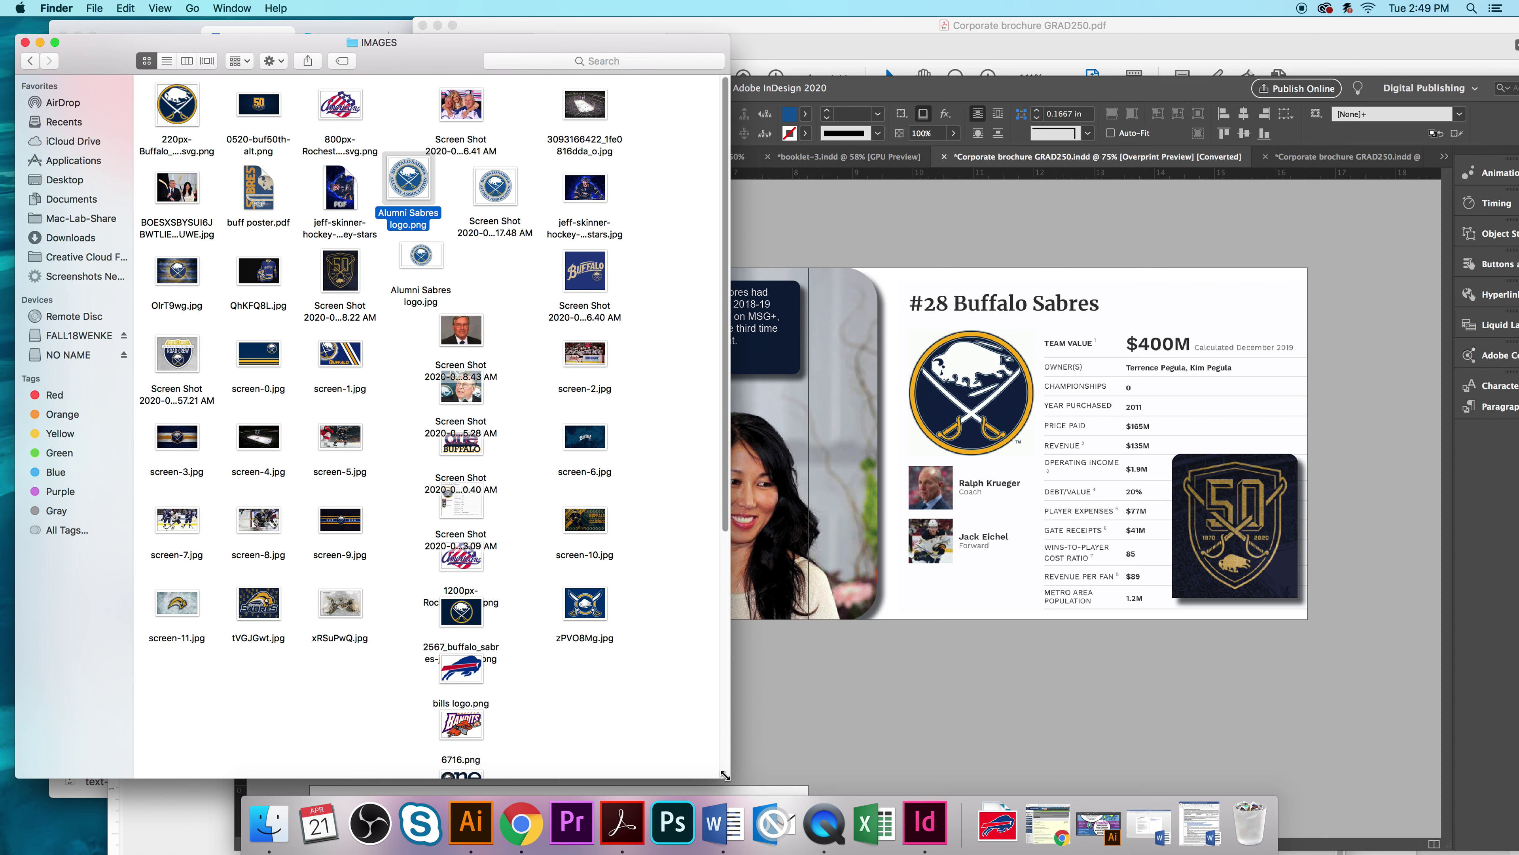
pyautogui.scroll(-6, 875, 720)
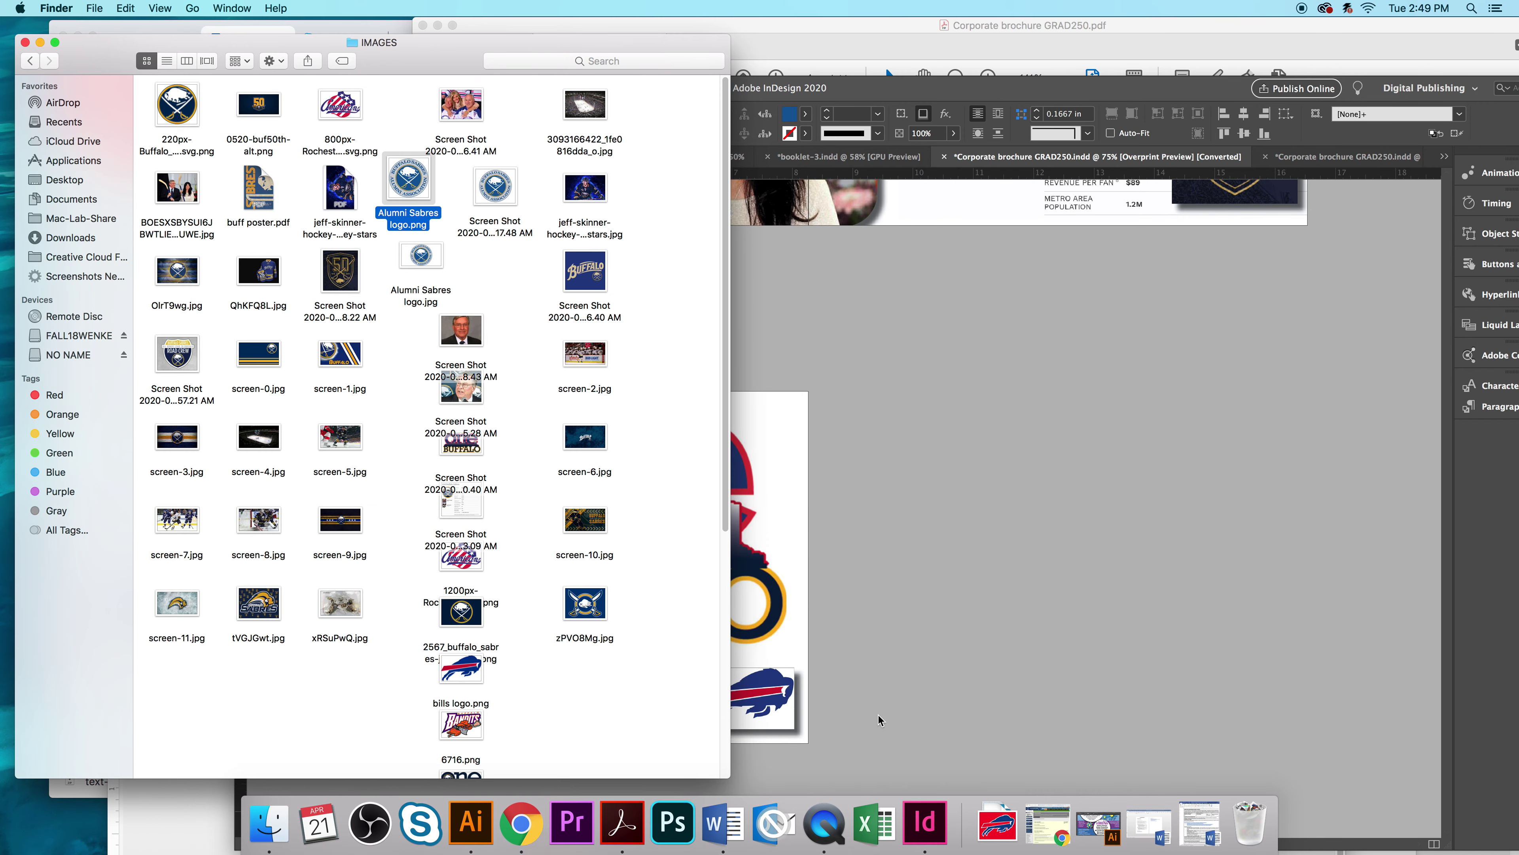
pyautogui.moveTo(729, 776); pyautogui.dragTo(323, 417)
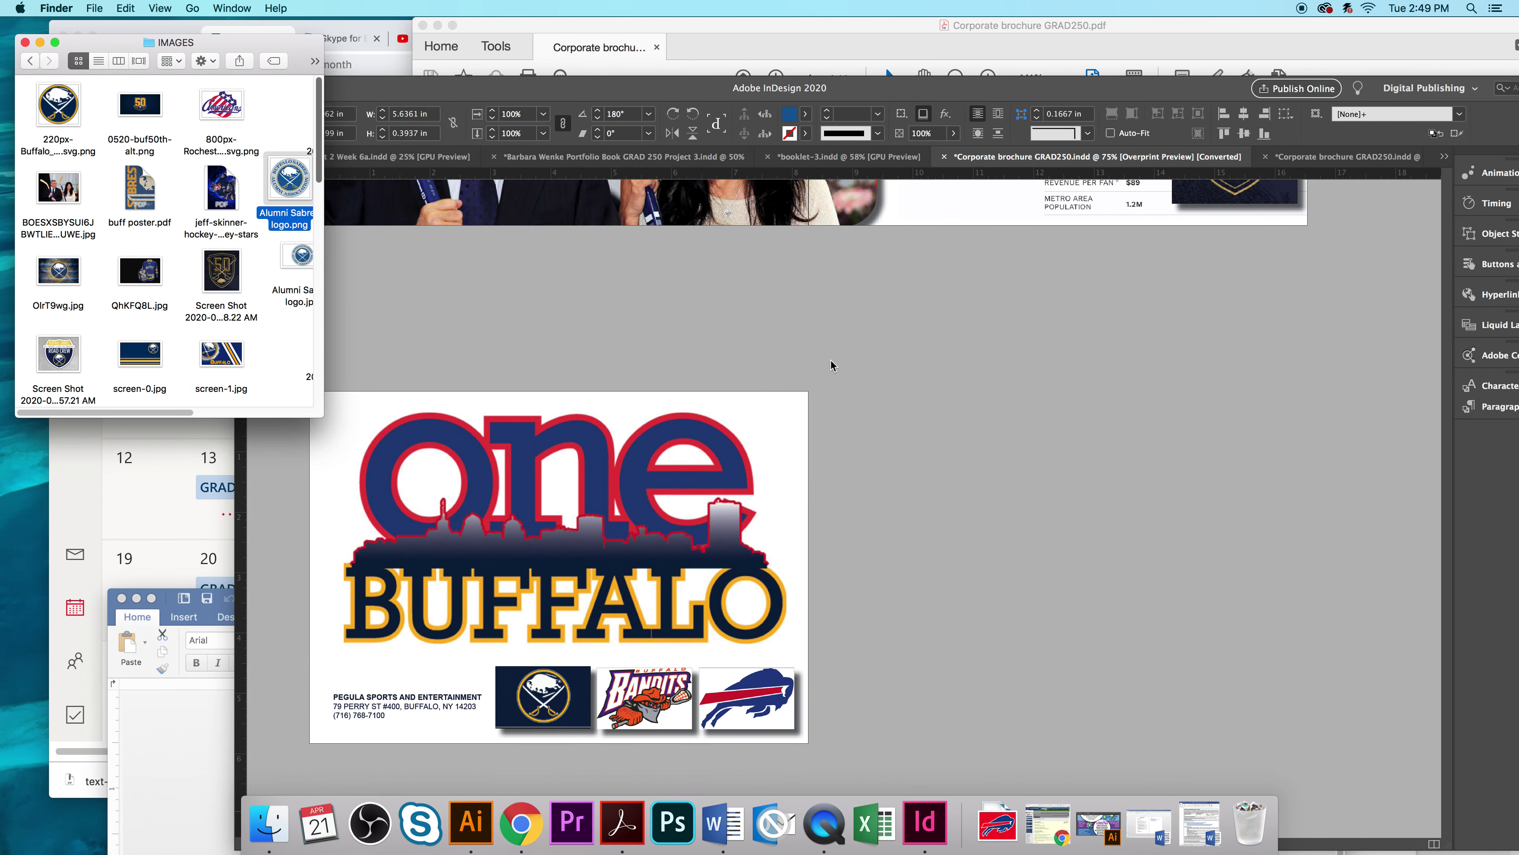
pyautogui.scroll(15, 970, 505)
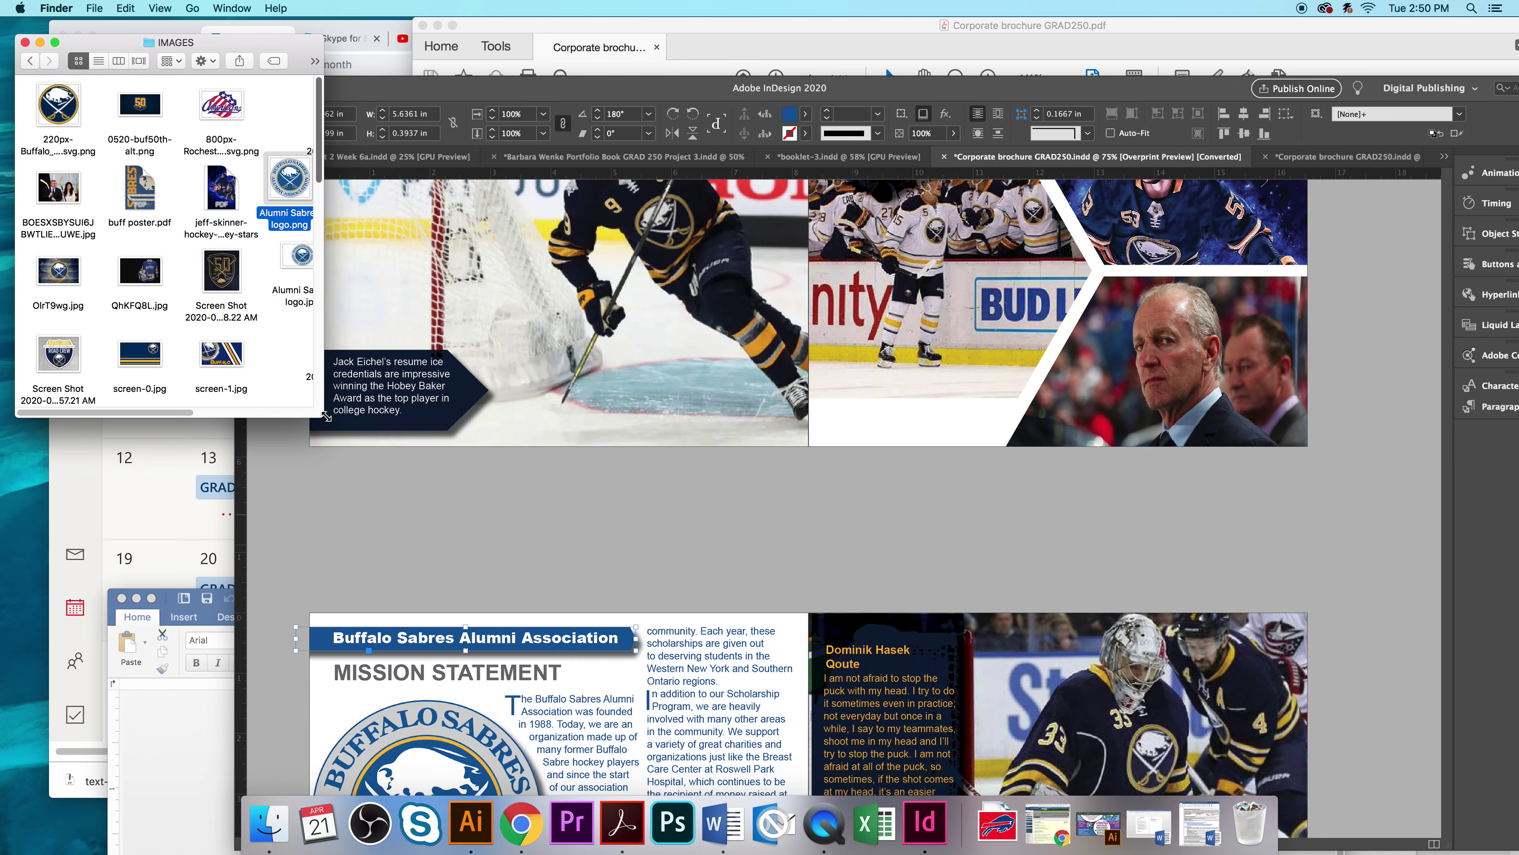
pyautogui.moveTo(323, 417); pyautogui.dragTo(758, 588)
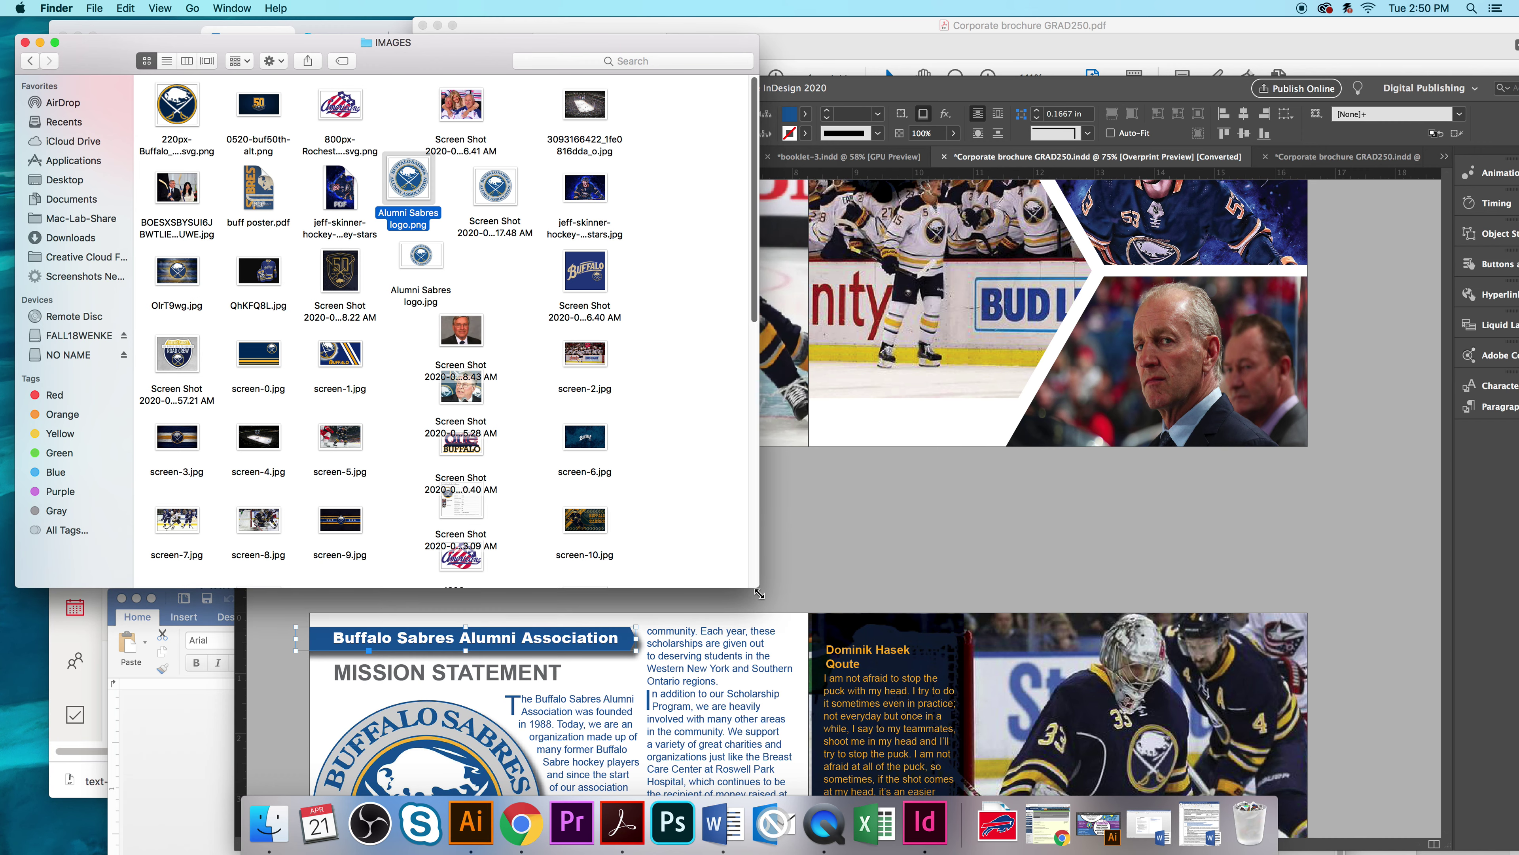
# Step: Select a screenshot file, scroll further, and bring the brochure forward, shifting it left
pyautogui.click(471, 507)
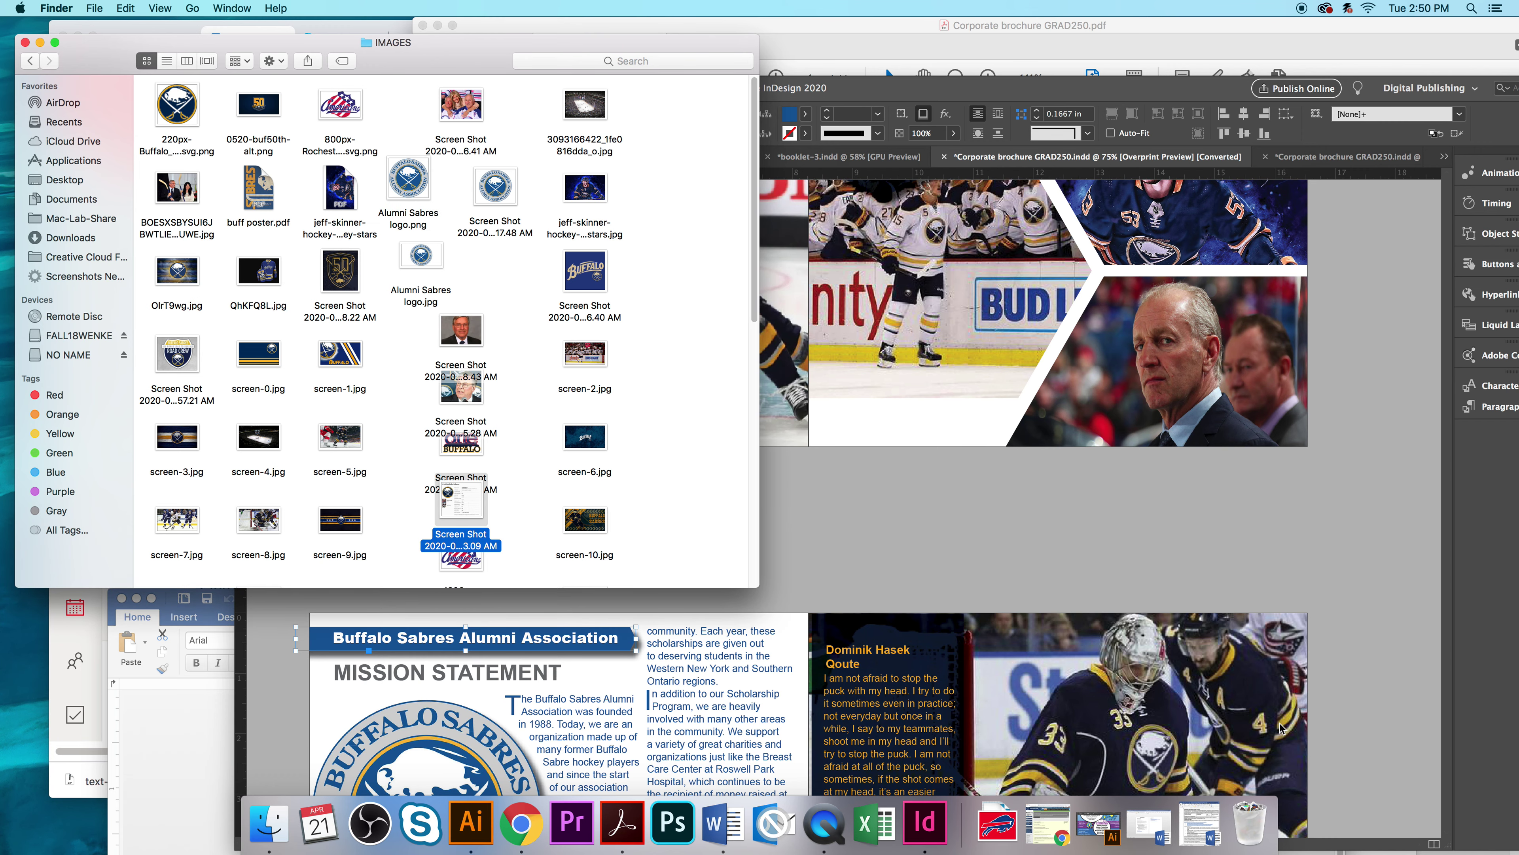
pyautogui.scroll(-15, 1375, 646)
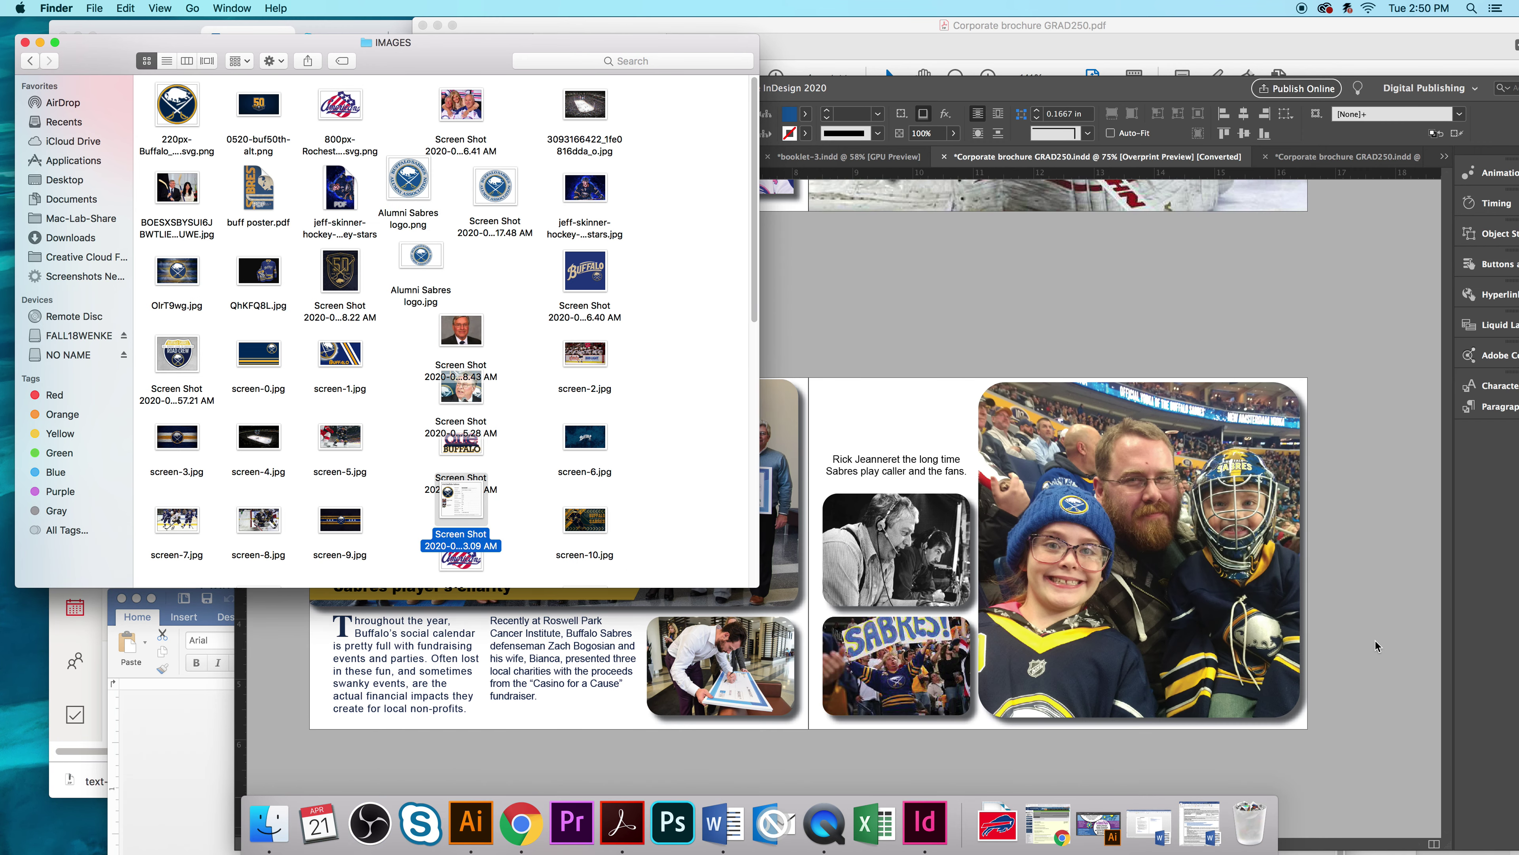
pyautogui.scroll(-10, 1376, 645)
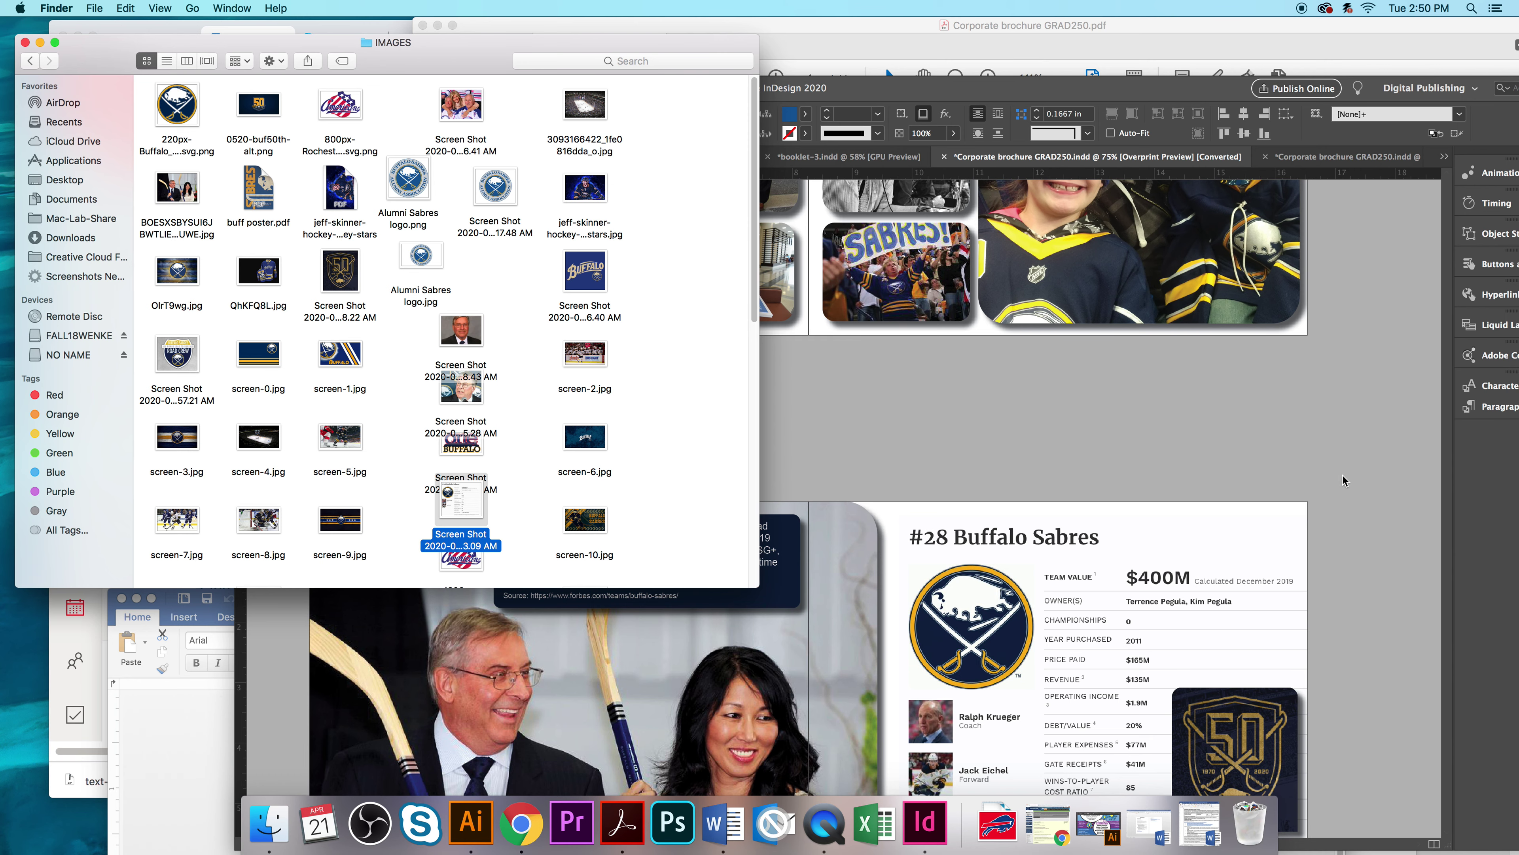
pyautogui.scroll(-3, 1340, 485)
pyautogui.scroll(-3, 1340, 486)
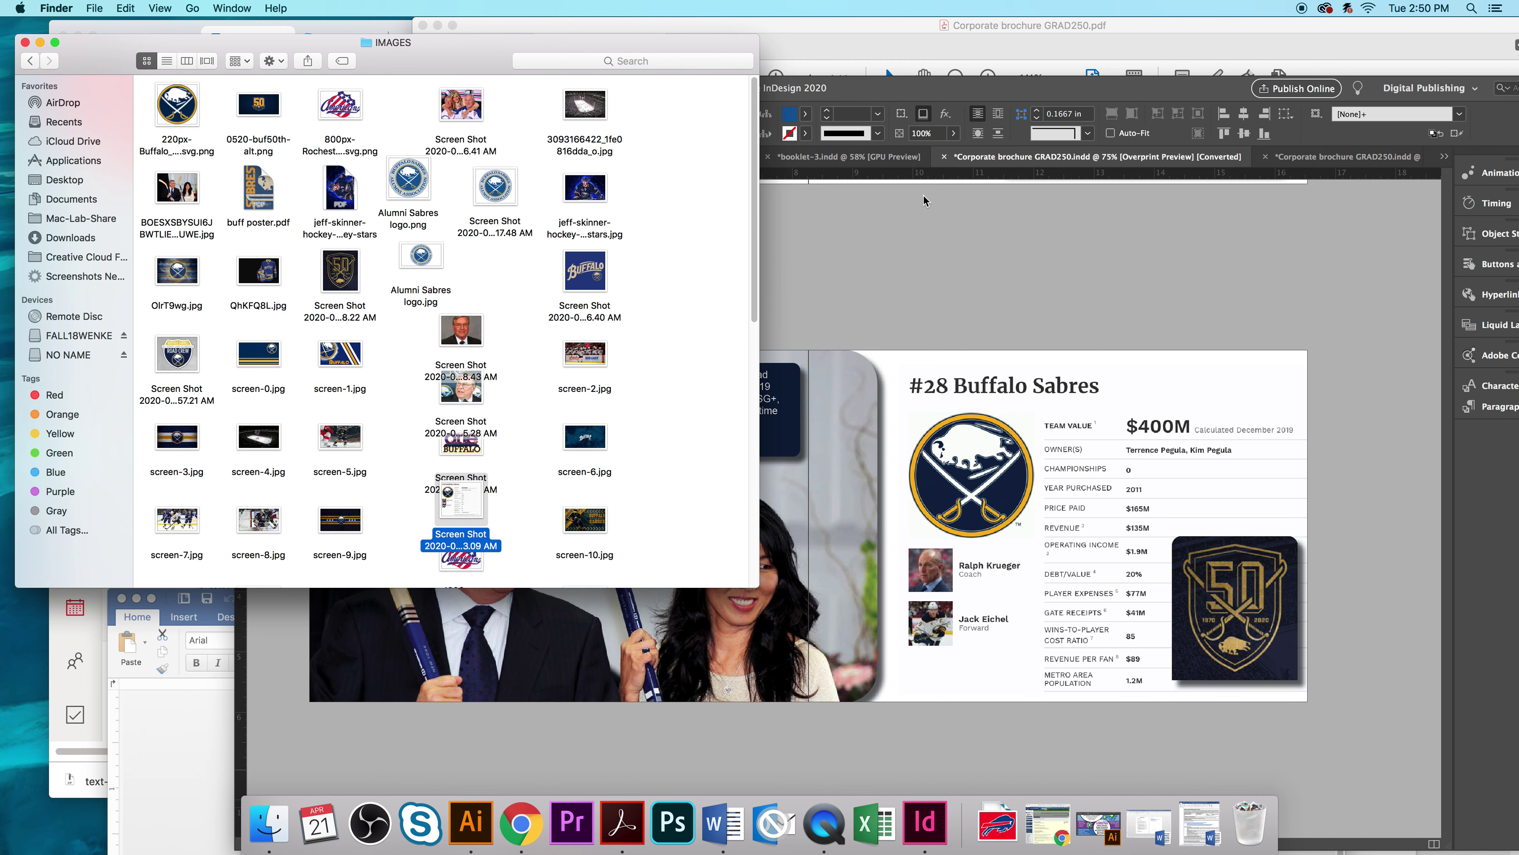
pyautogui.click(930, 85)
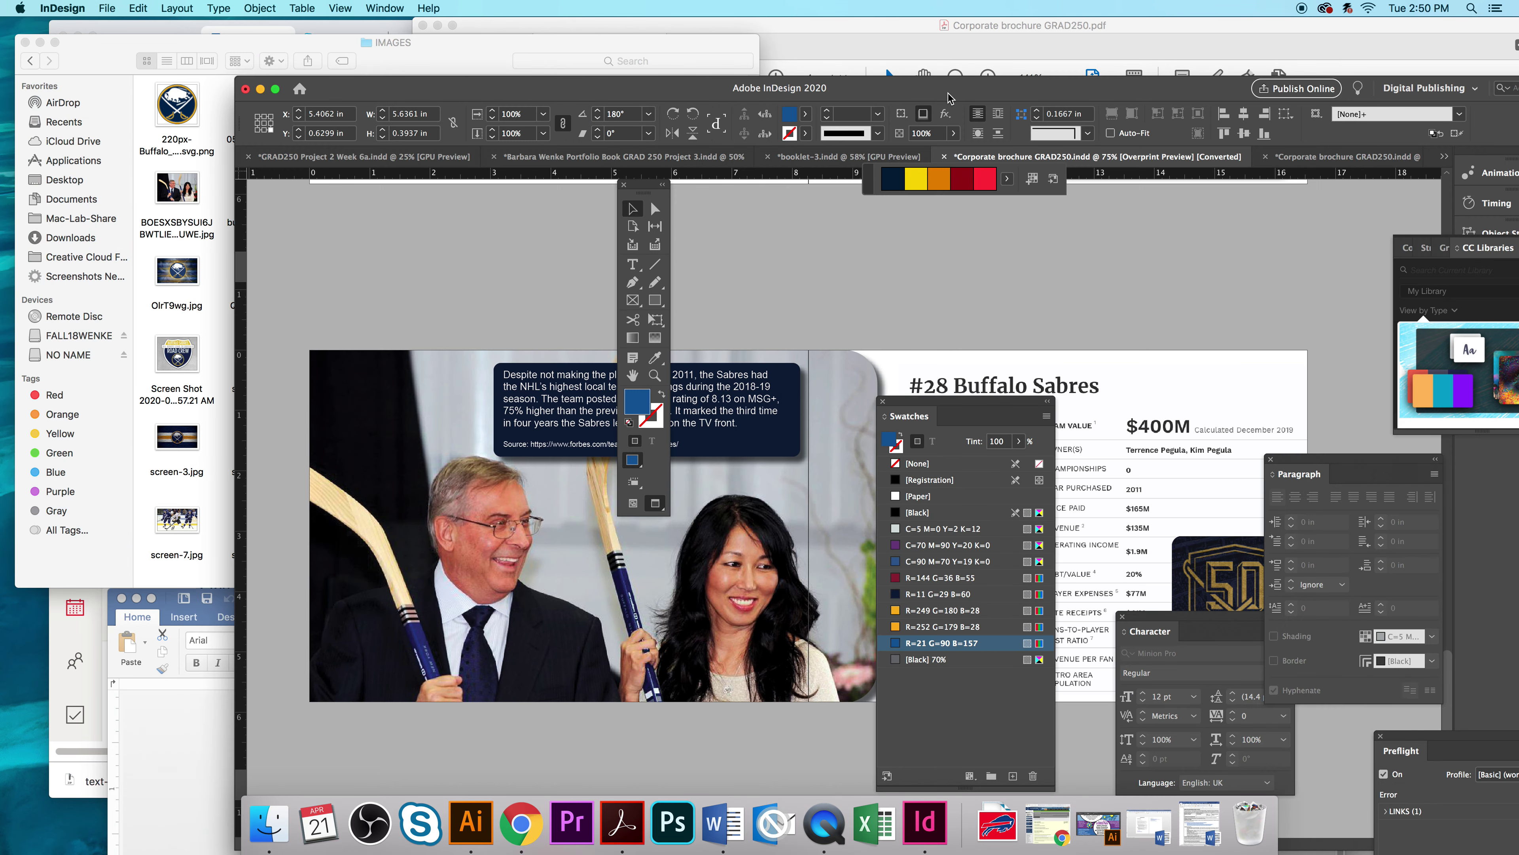
pyautogui.moveTo(901, 89); pyautogui.dragTo(844, 101)
# Step: Check the brochure PDF full screen, move it aside, and return to InDesign
pyautogui.click(558, 52)
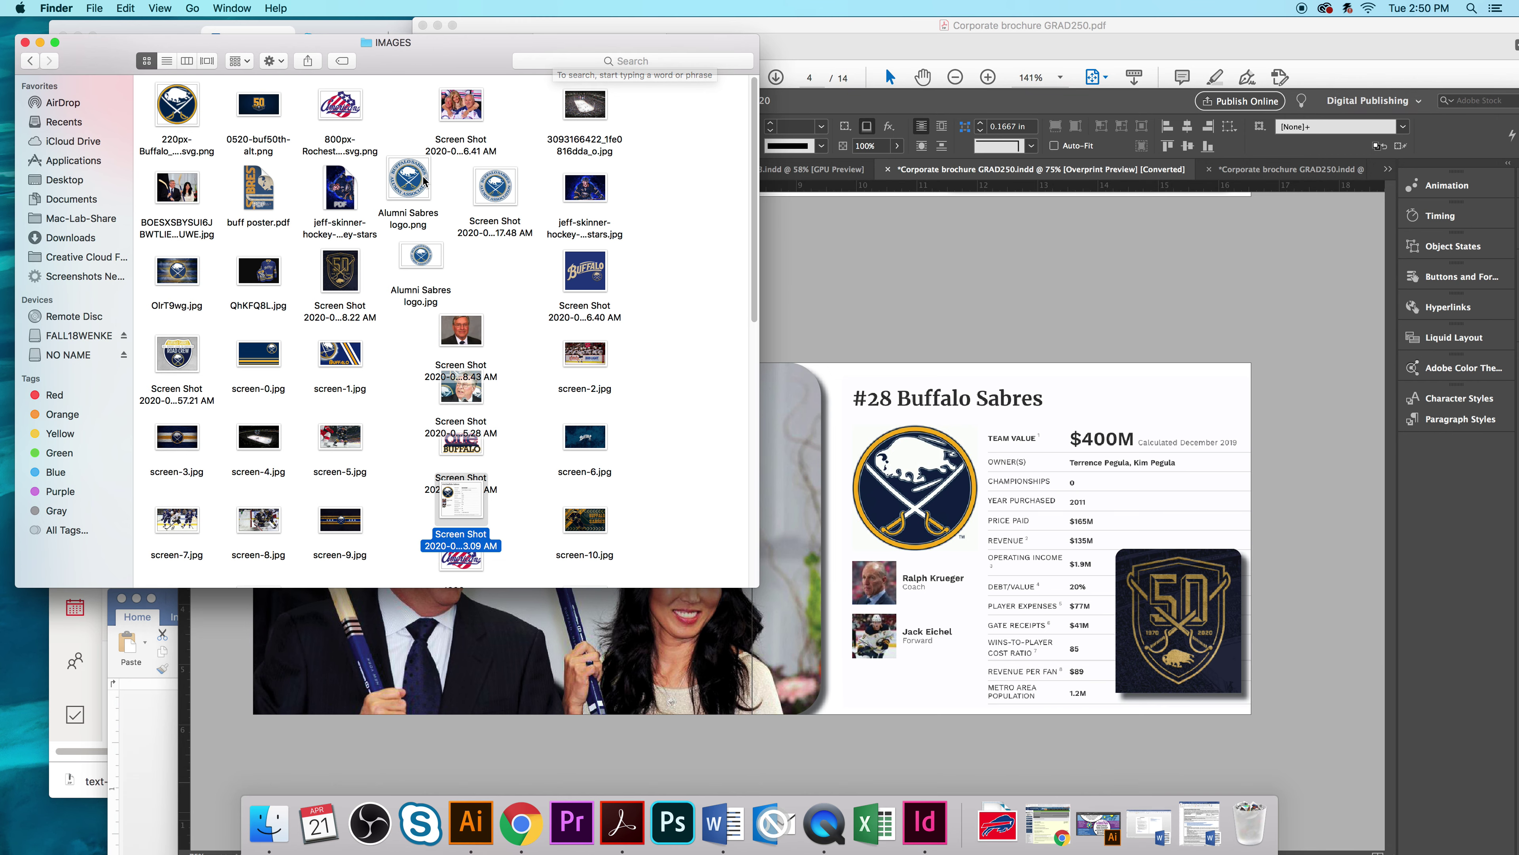
pyautogui.scroll(-5, 349, 152)
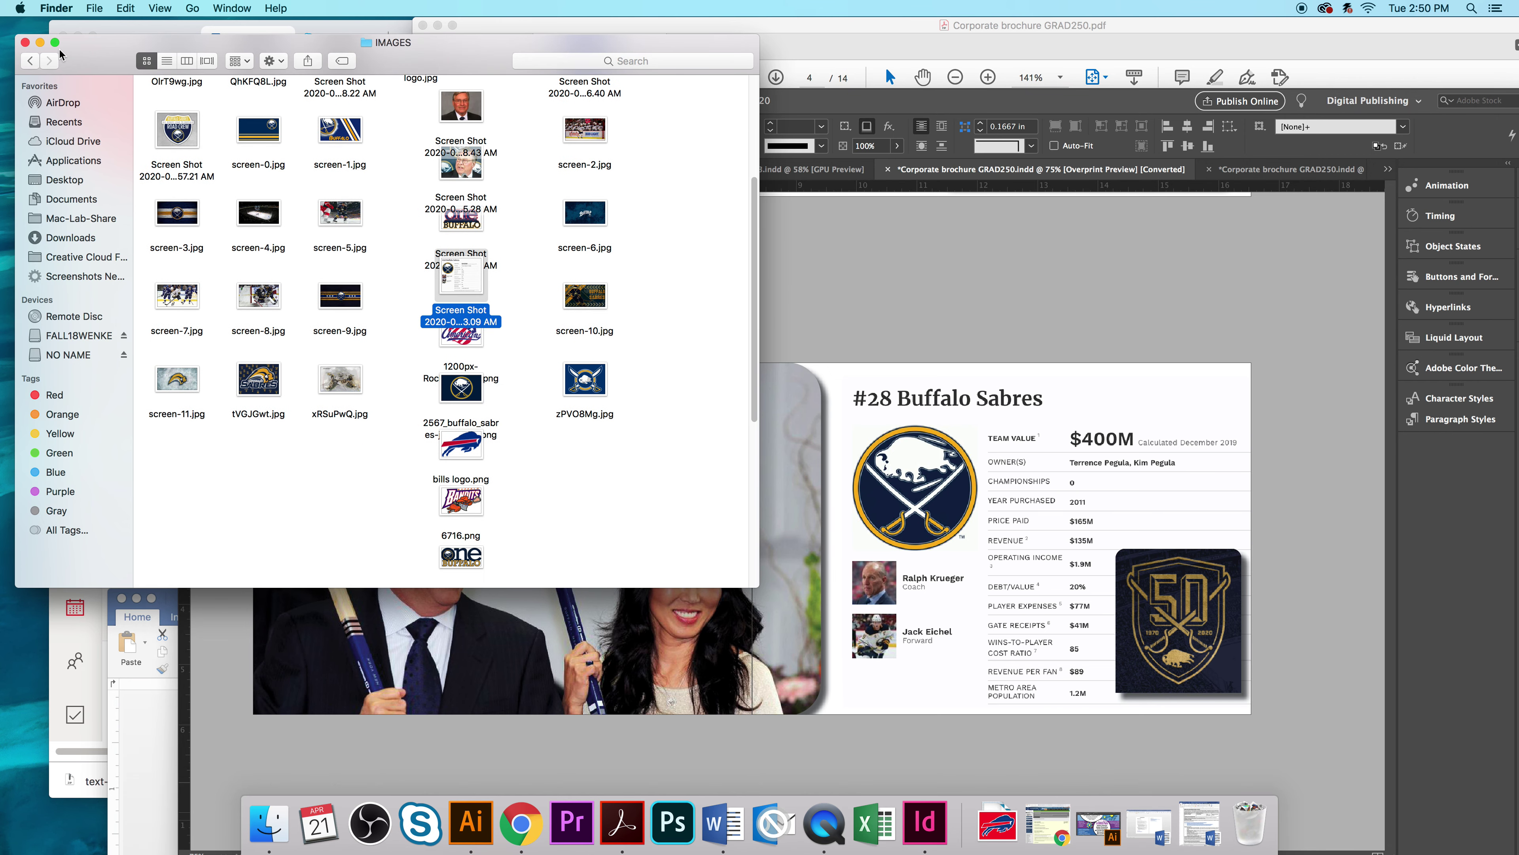
pyautogui.moveTo(102, 44); pyautogui.dragTo(118, 102)
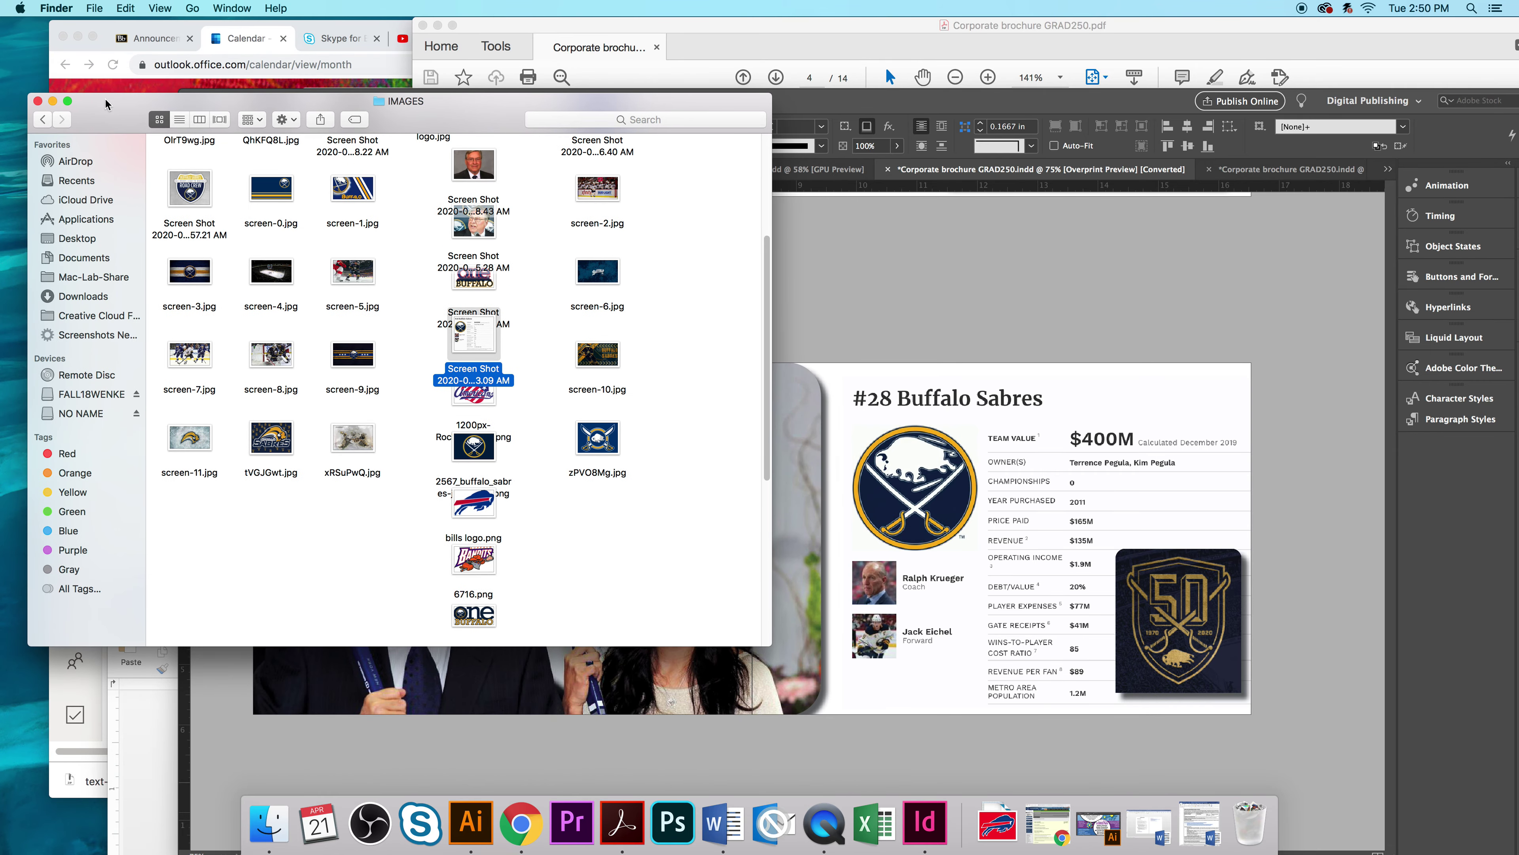
pyautogui.click(746, 31)
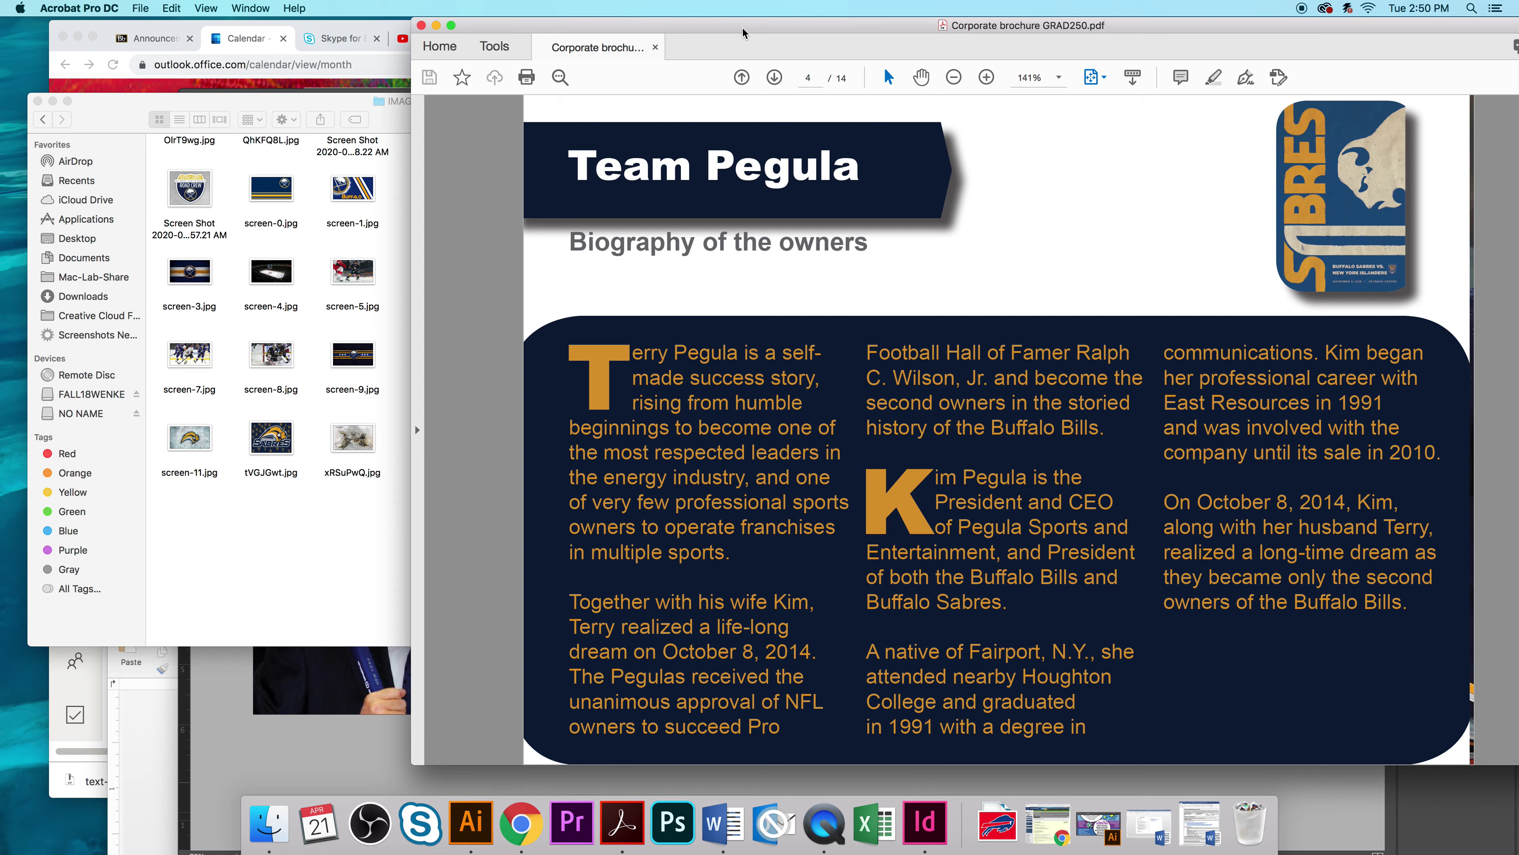
pyautogui.doubleClick(743, 28)
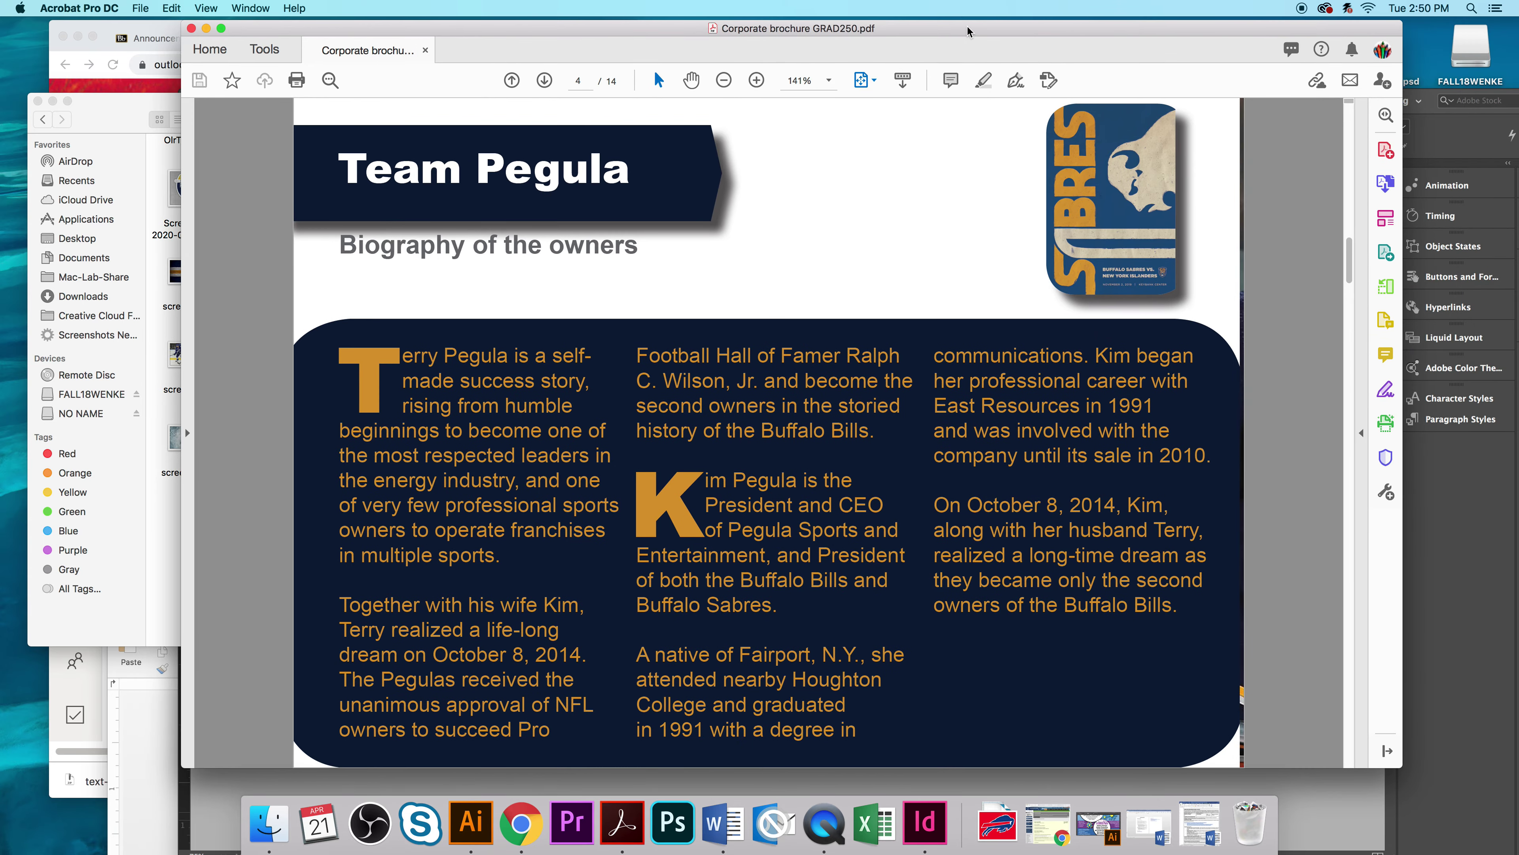
pyautogui.moveTo(969, 31); pyautogui.dragTo(867, 838)
pyautogui.click(980, 335)
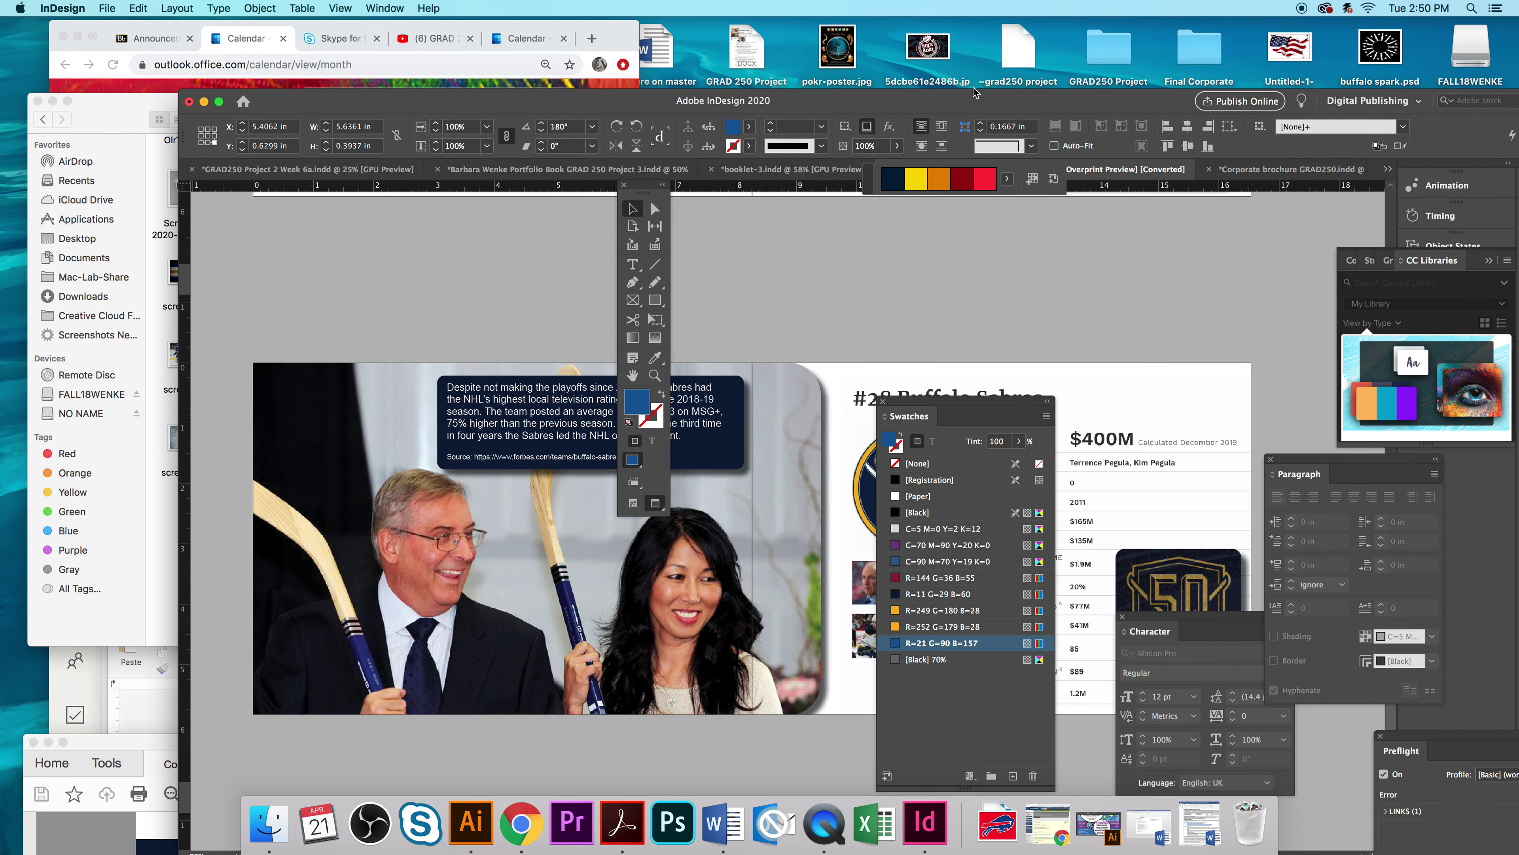
# Step: Maximise InDesign and publish 'Corporate brochure GRAD250' online as a new document
pyautogui.doubleClick(967, 106)
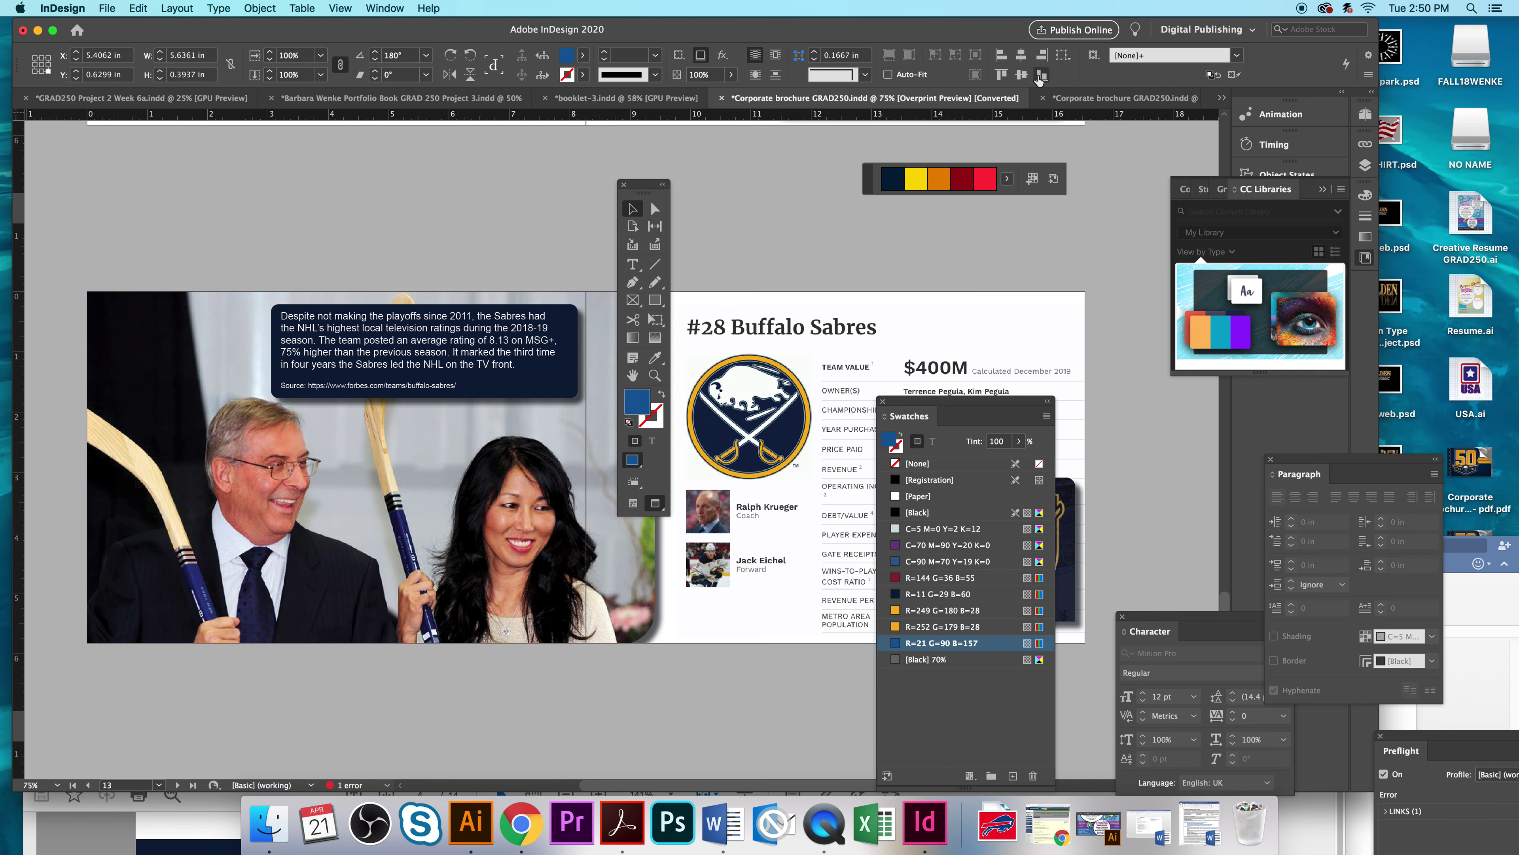
pyautogui.click(1060, 33)
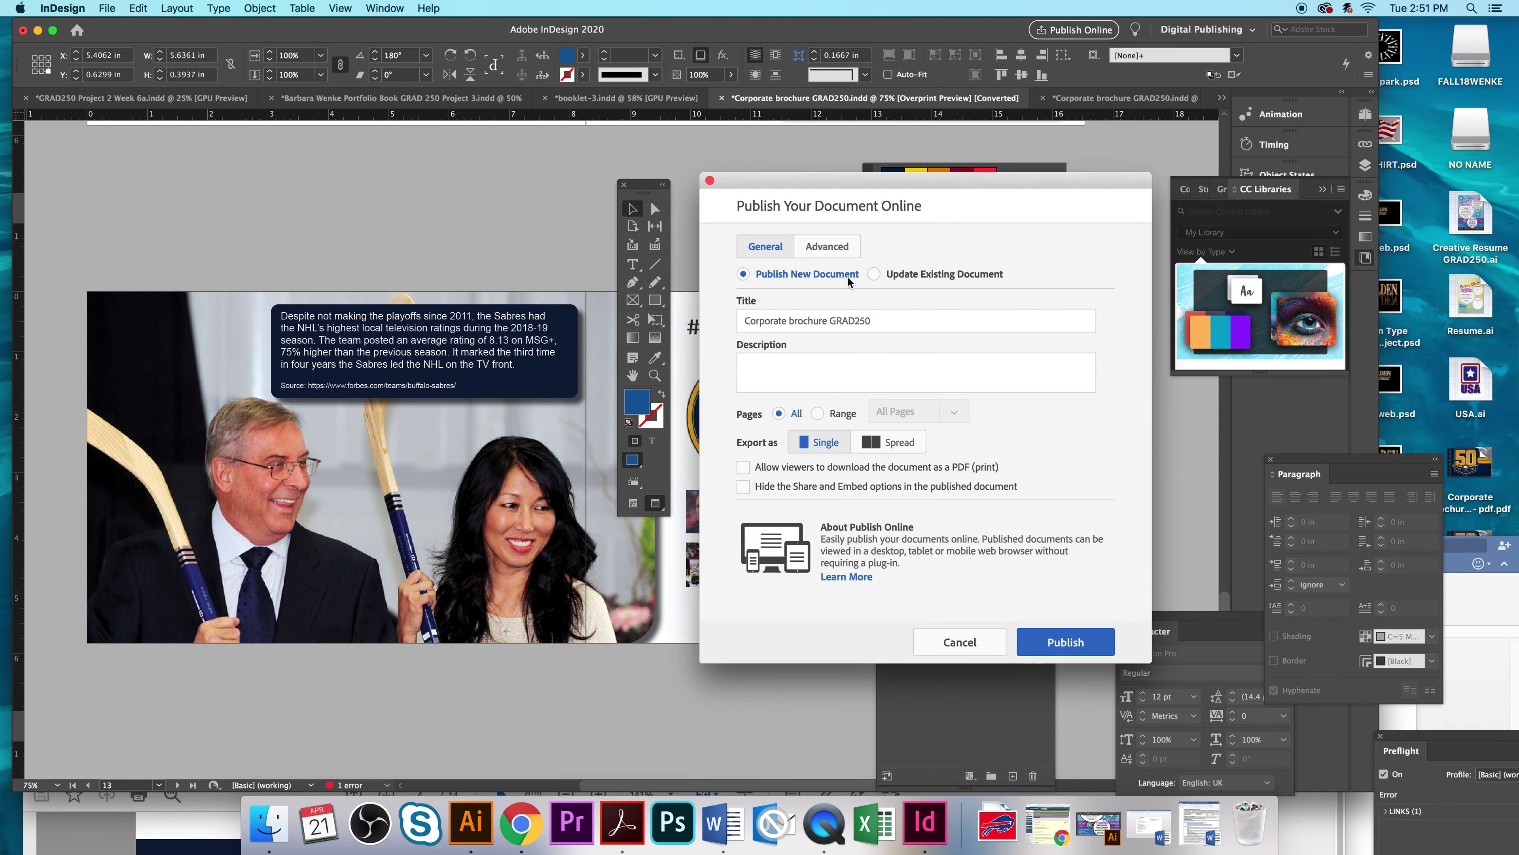
pyautogui.click(1063, 643)
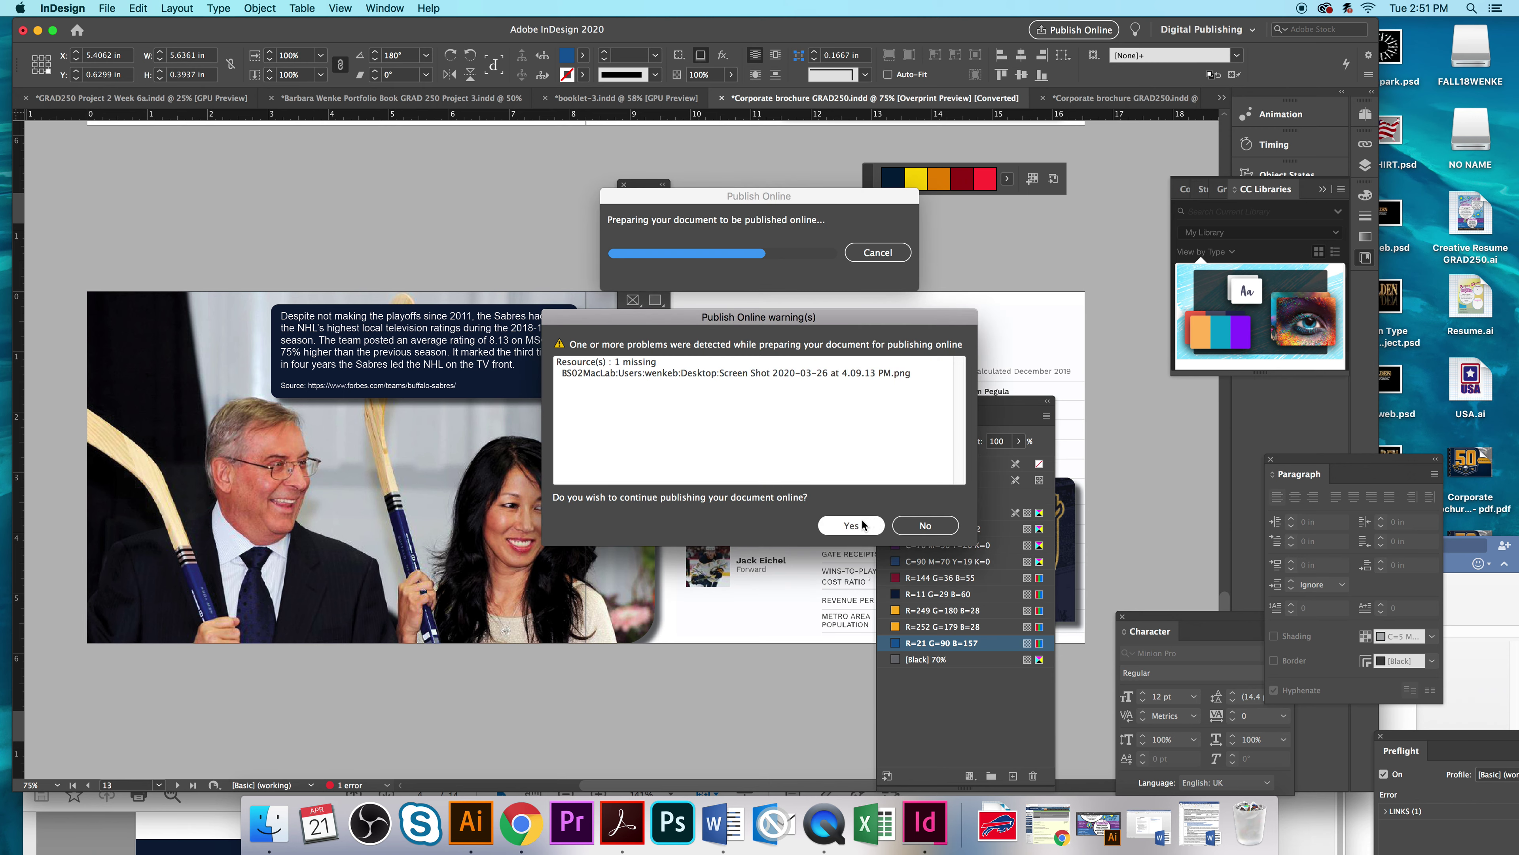
# Step: Continue past the missing-image warning and view the published 14-page brochure in the browser
pyautogui.click(854, 525)
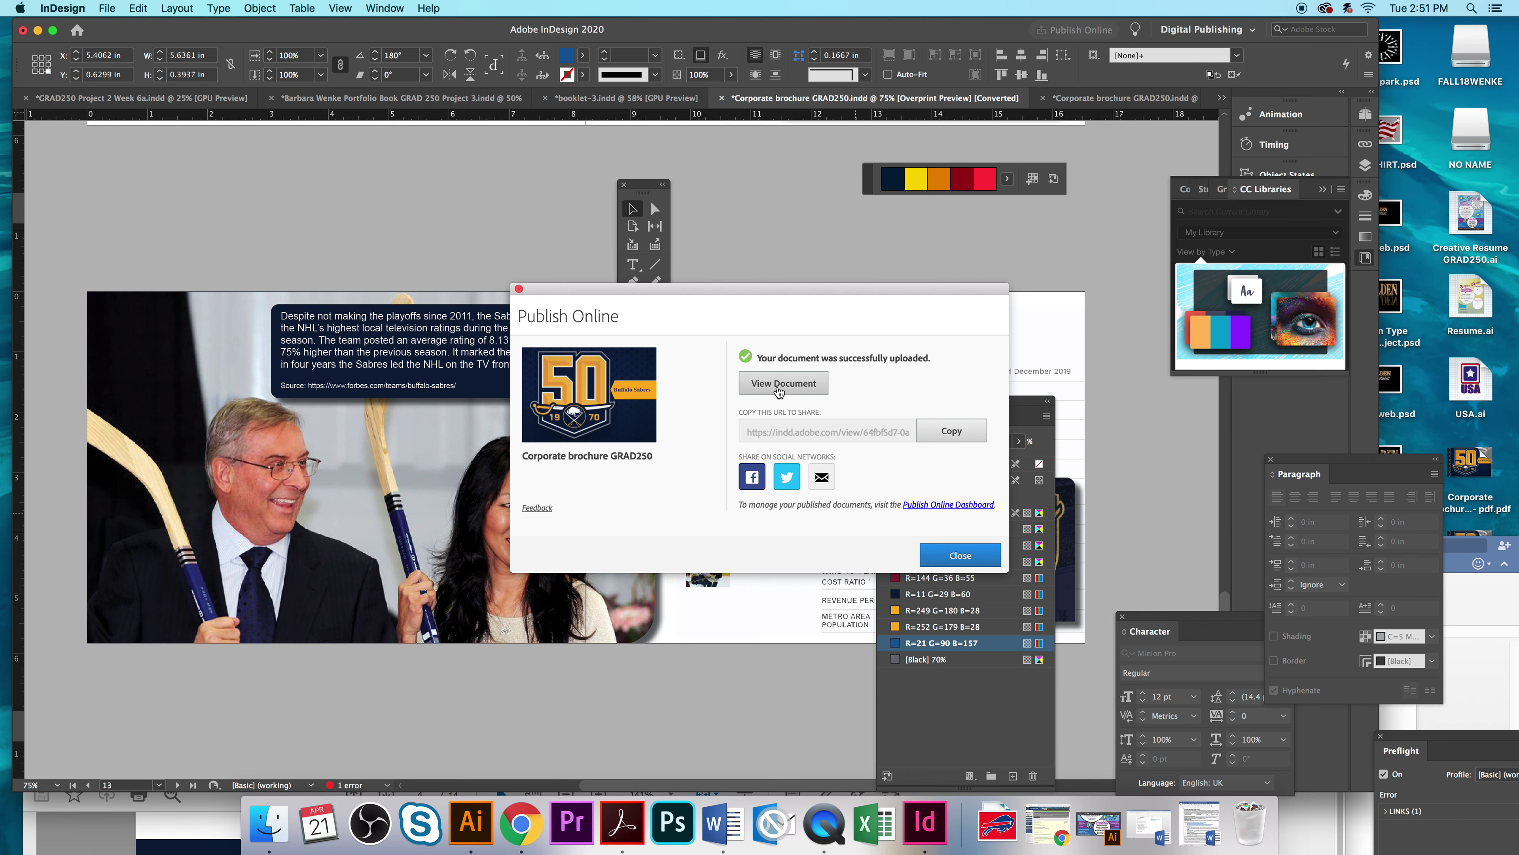
pyautogui.click(779, 390)
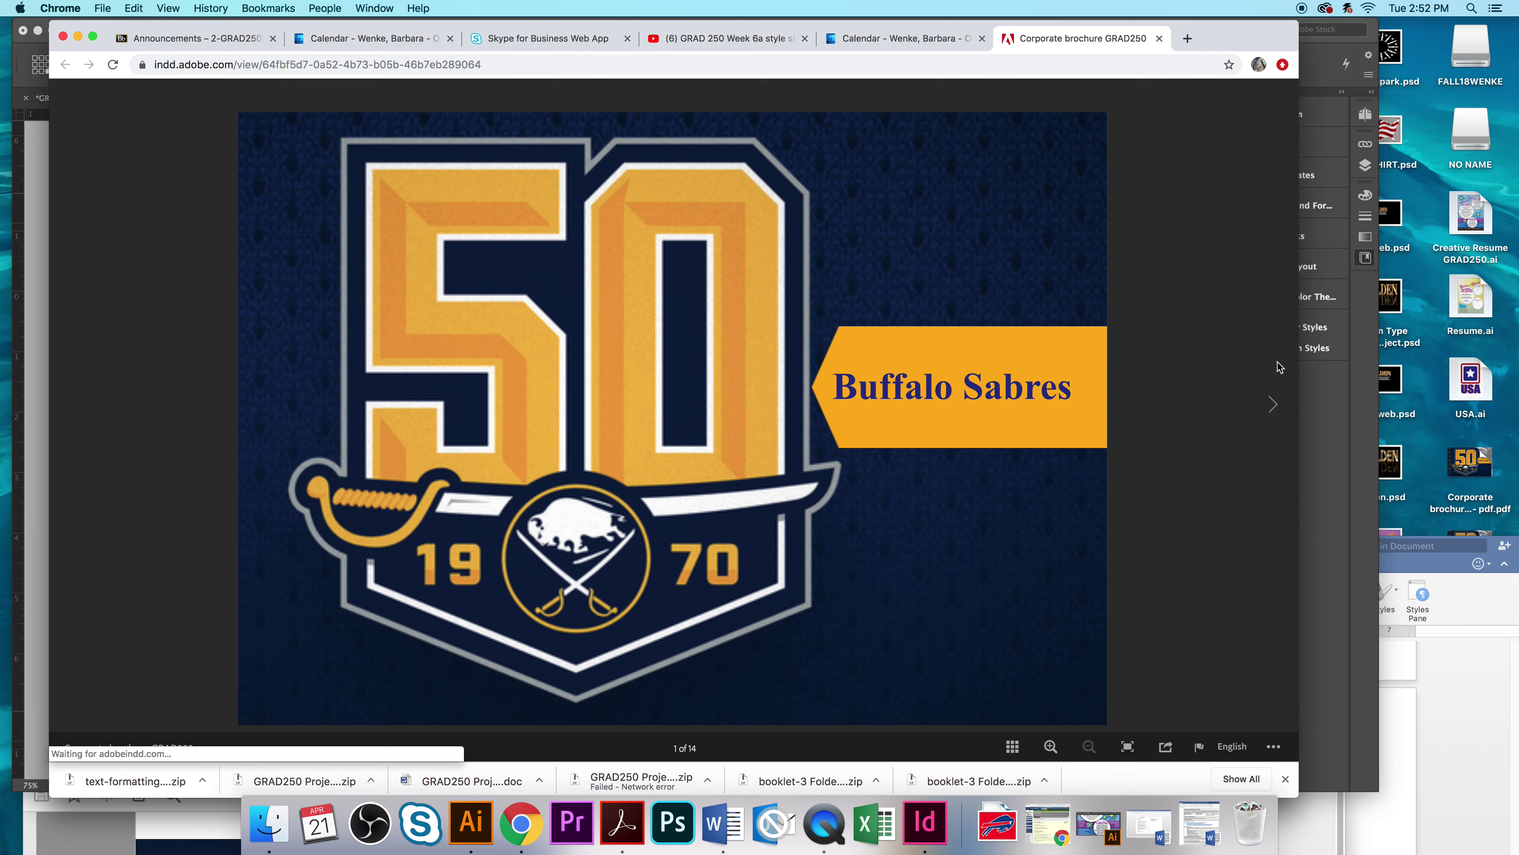
# Step: Page through the online brochure from page 2 to the Jack Eichel photo page
pyautogui.click(1273, 405)
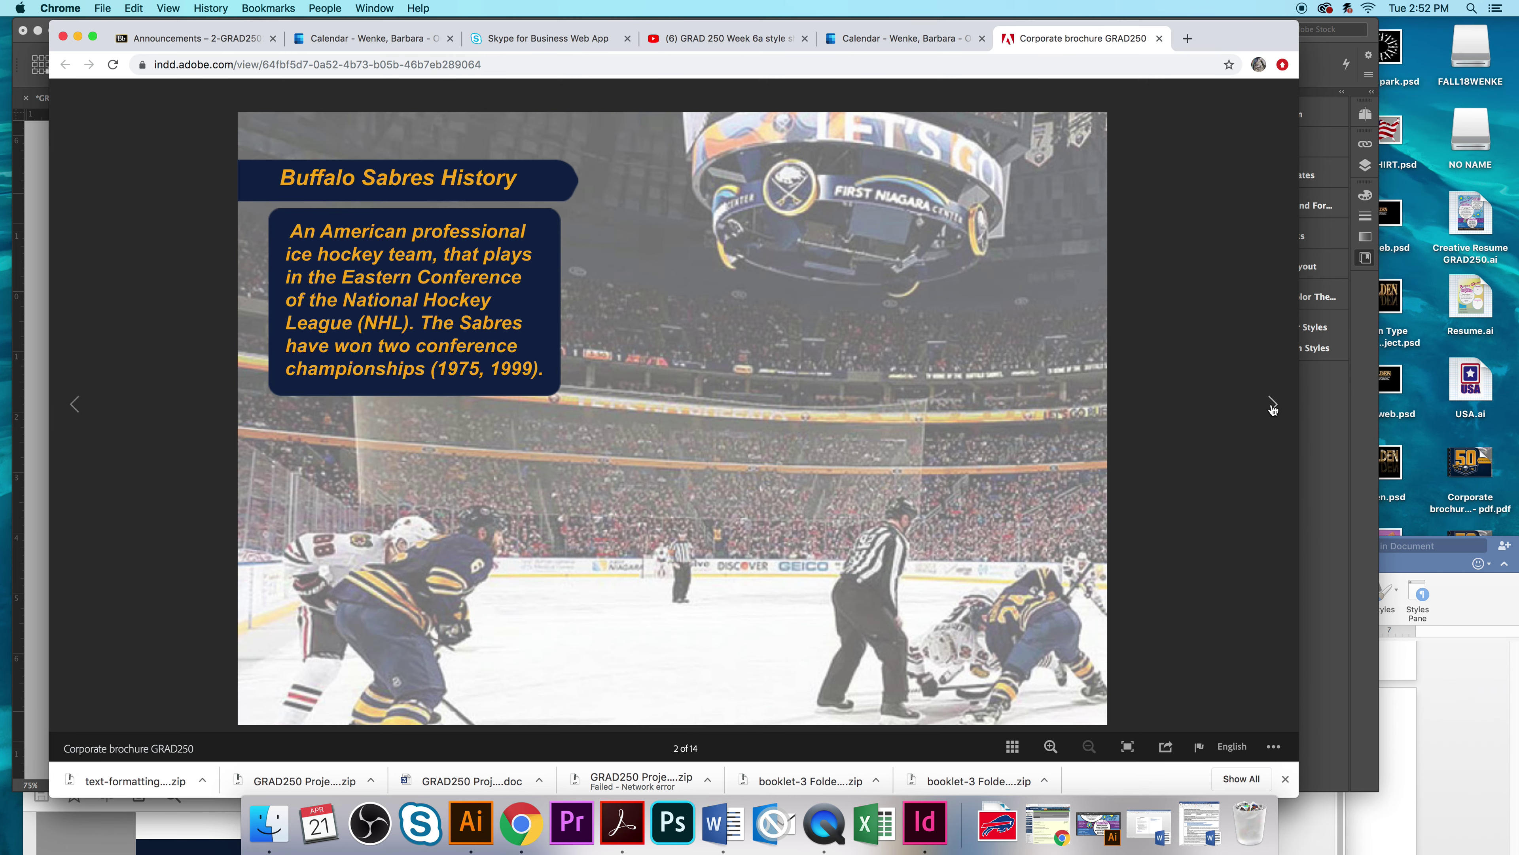
pyautogui.click(1272, 405)
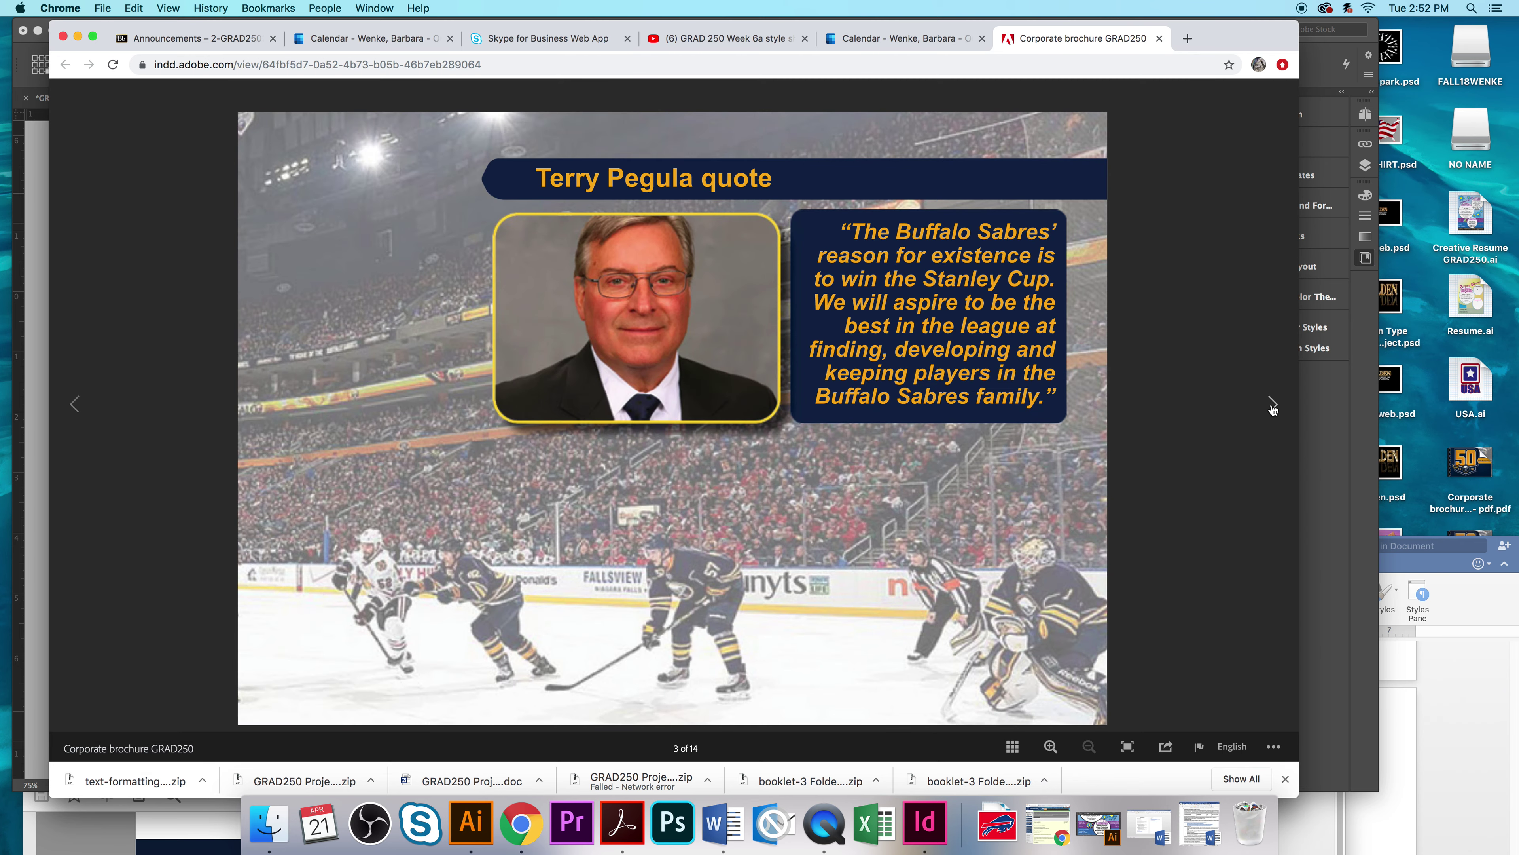
pyautogui.click(1273, 405)
pyautogui.click(1273, 405)
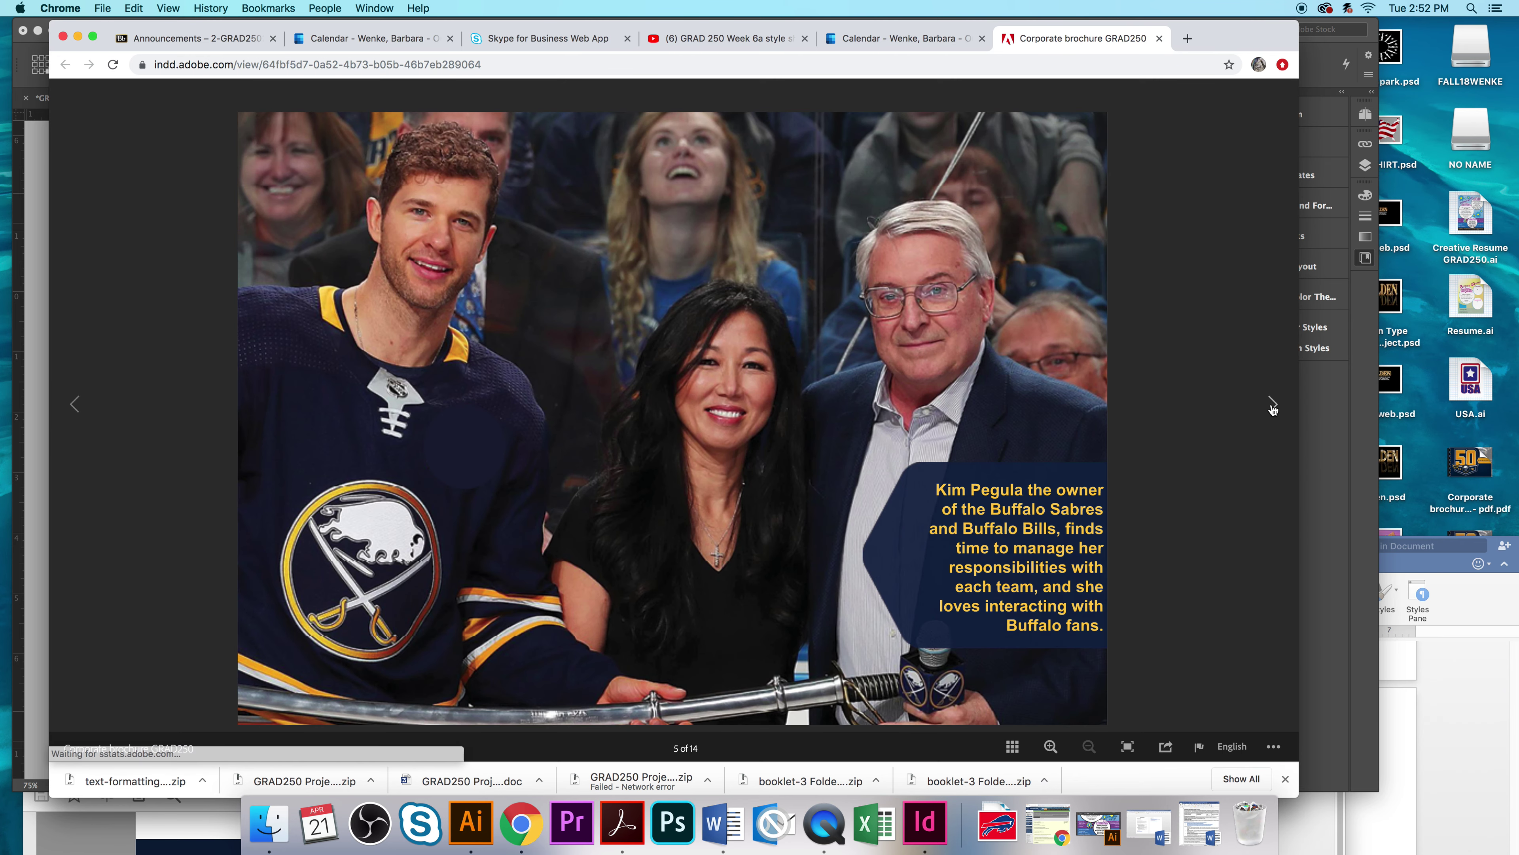
pyautogui.click(1273, 405)
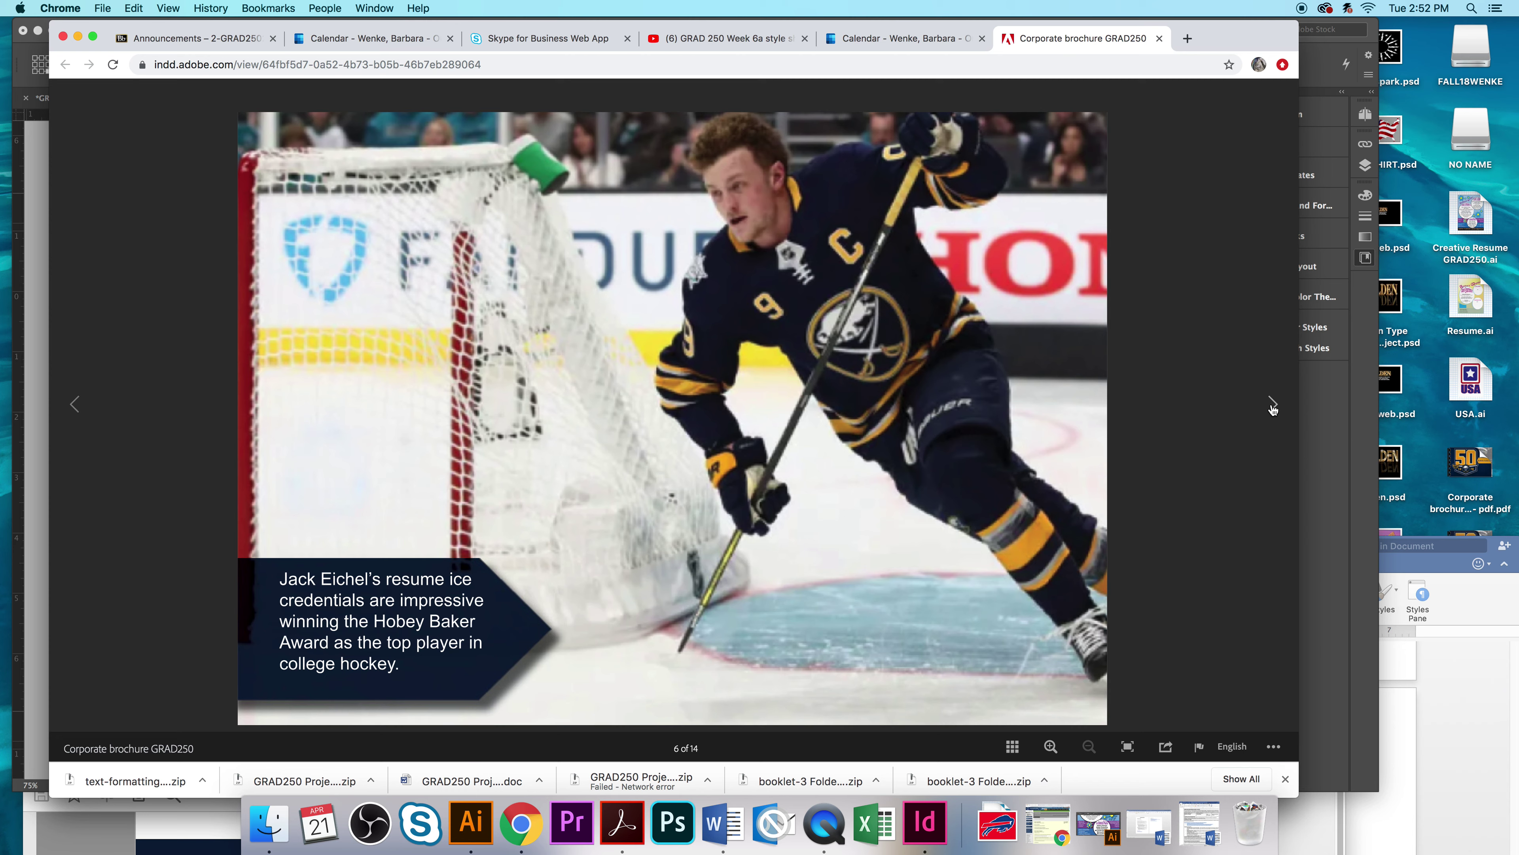
pyautogui.click(1272, 405)
# Step: Page past the Mission Statement and Hasek quote to page 14, then move Chrome aside
pyautogui.click(1272, 405)
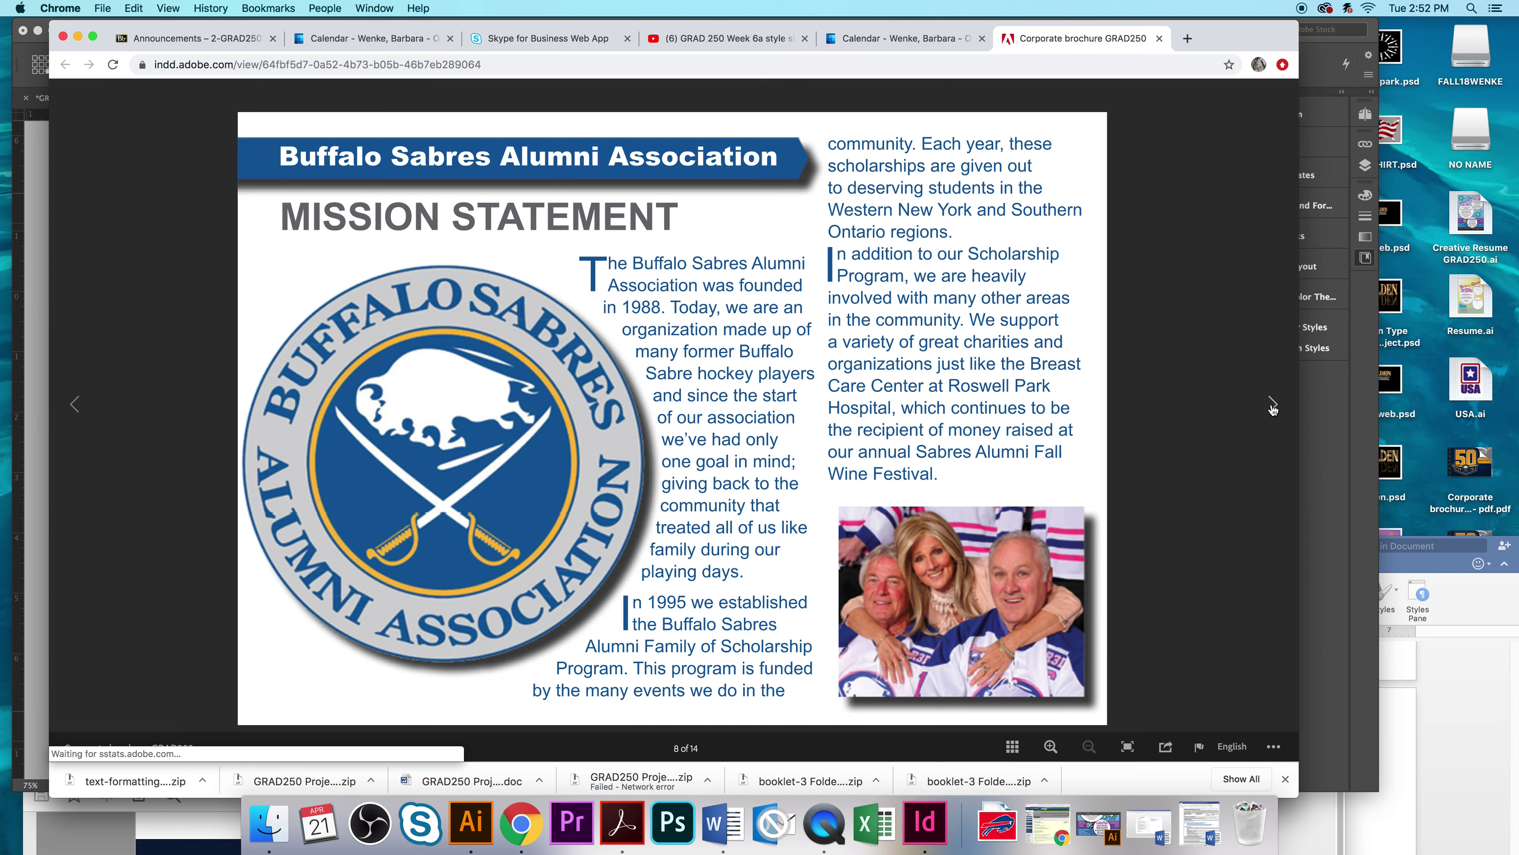
pyautogui.click(1272, 405)
pyautogui.click(1273, 405)
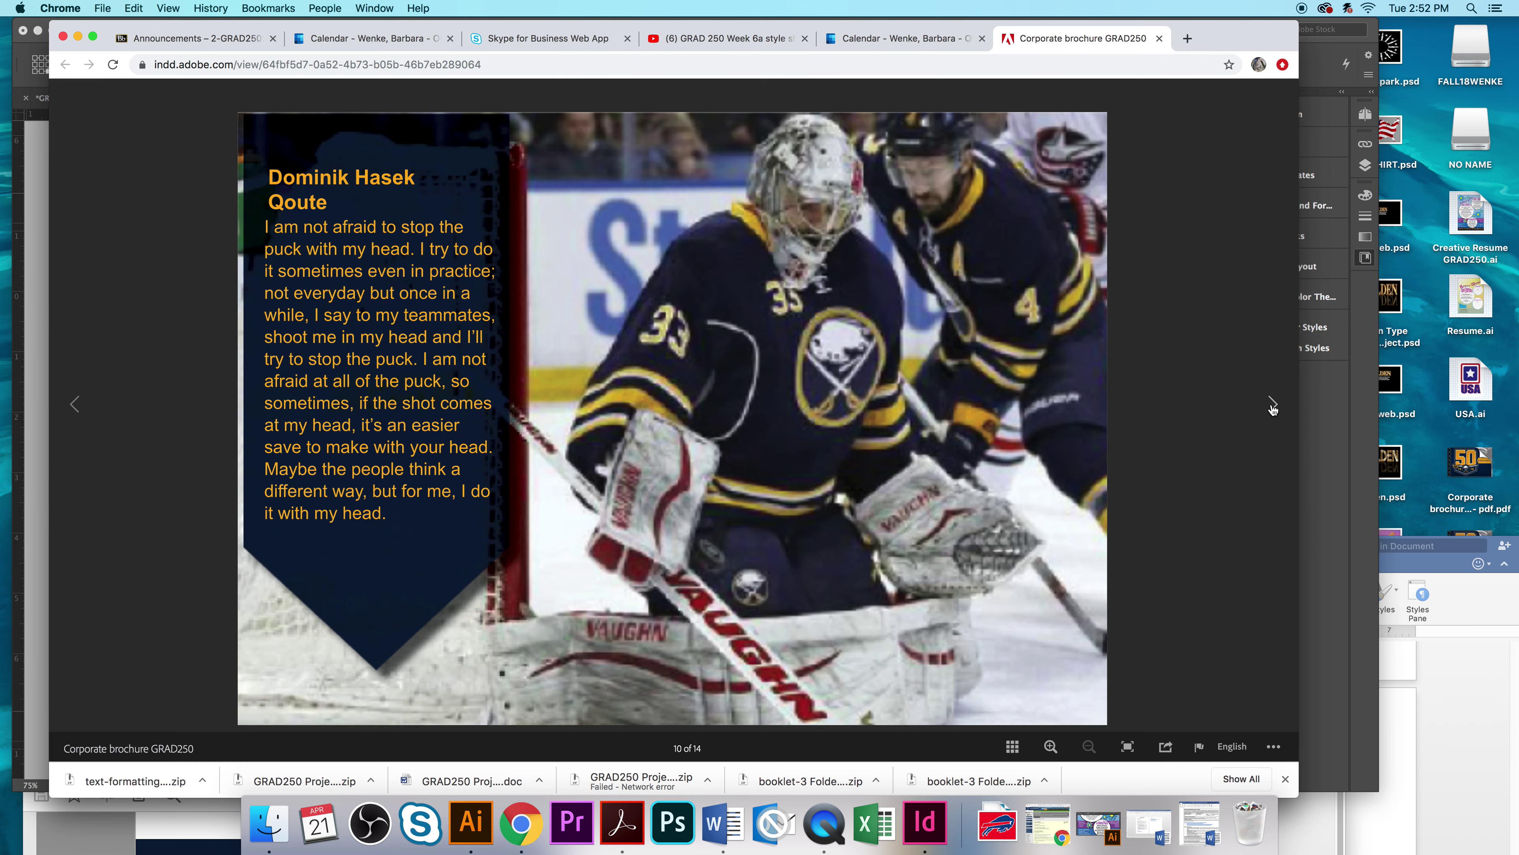
pyautogui.click(1272, 405)
pyautogui.click(1273, 406)
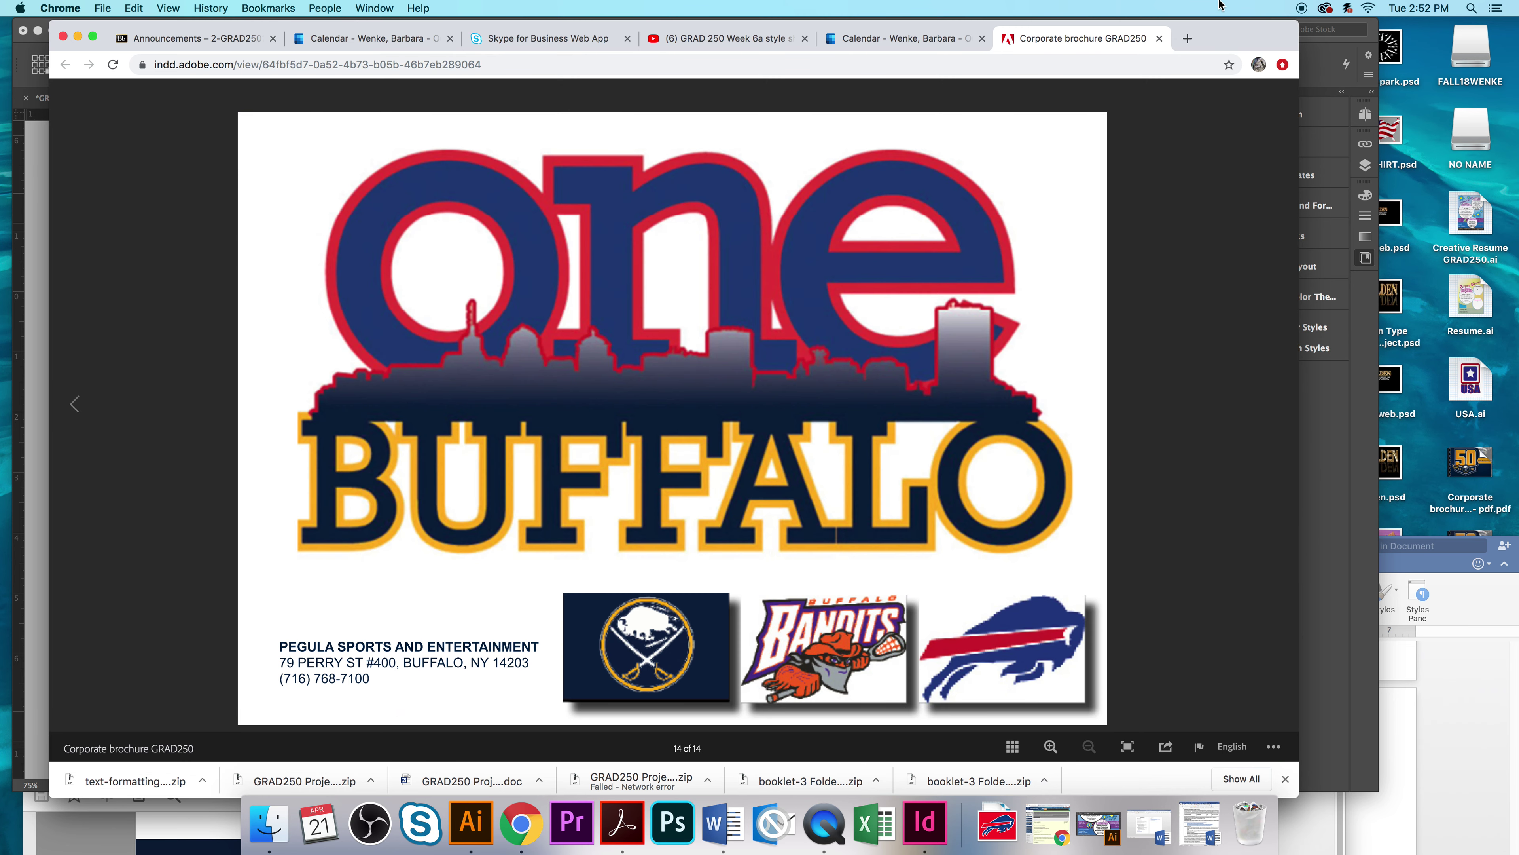
pyautogui.moveTo(1227, 25); pyautogui.dragTo(1234, 645)
# Step: Close the upload-success confirmation and move the Swatches and Tools panels clear of the spreads
pyautogui.click(1046, 235)
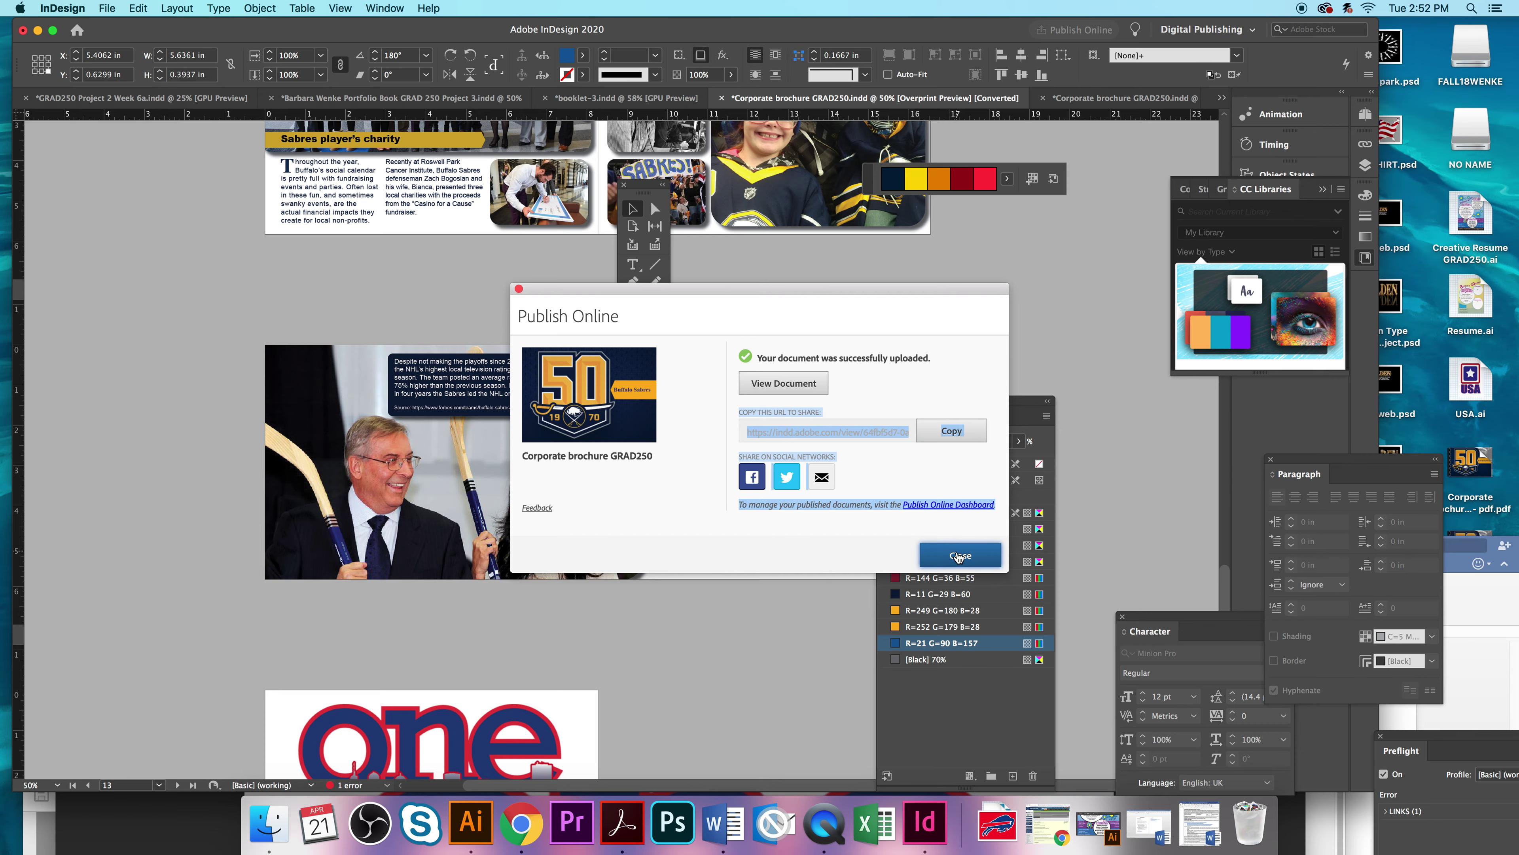
pyautogui.click(960, 555)
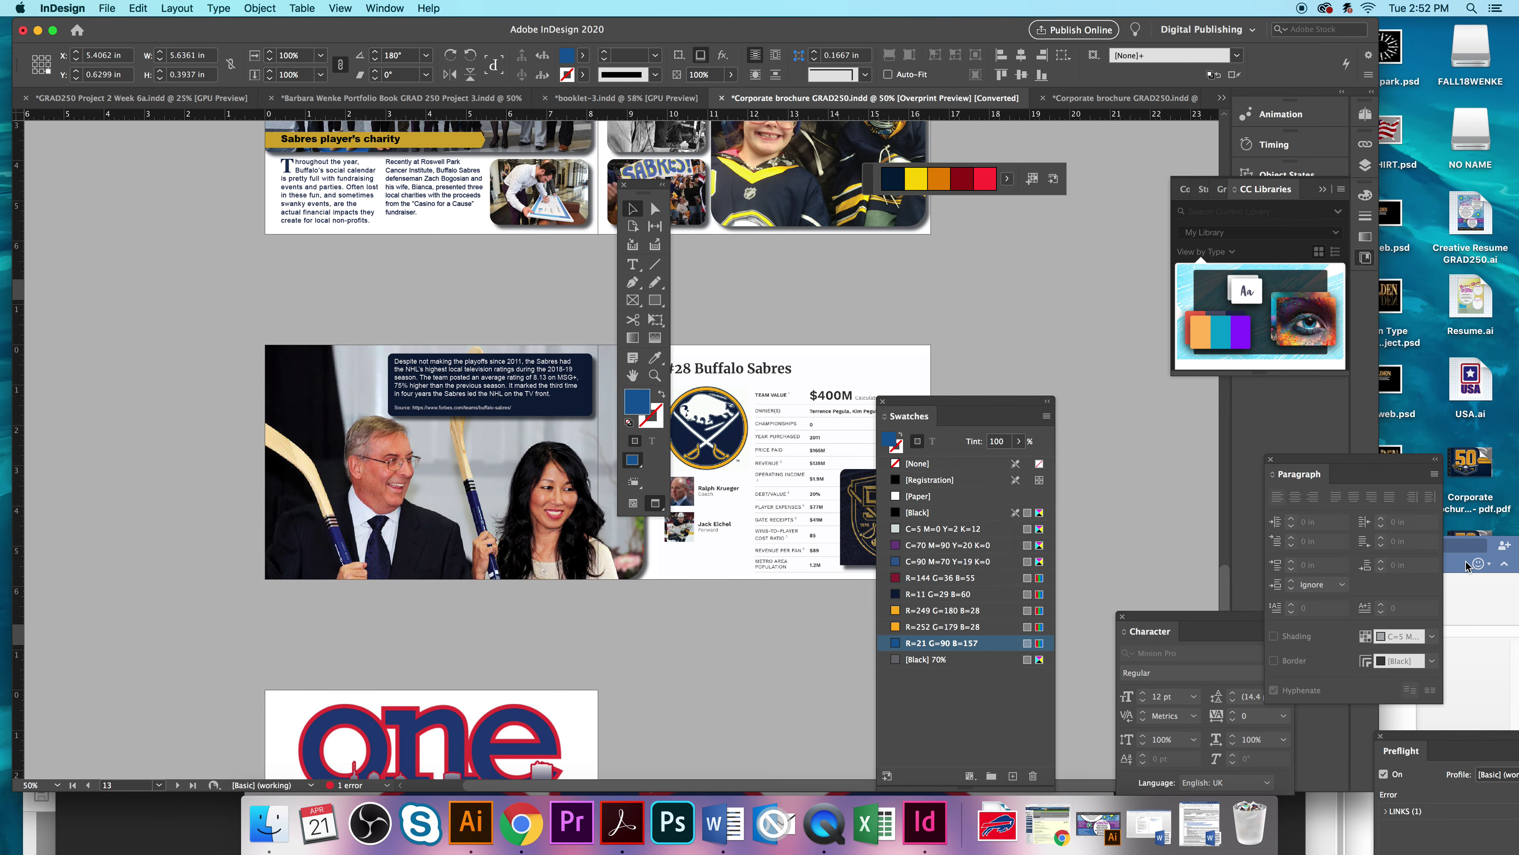
pyautogui.moveTo(957, 37); pyautogui.dragTo(1029, 42)
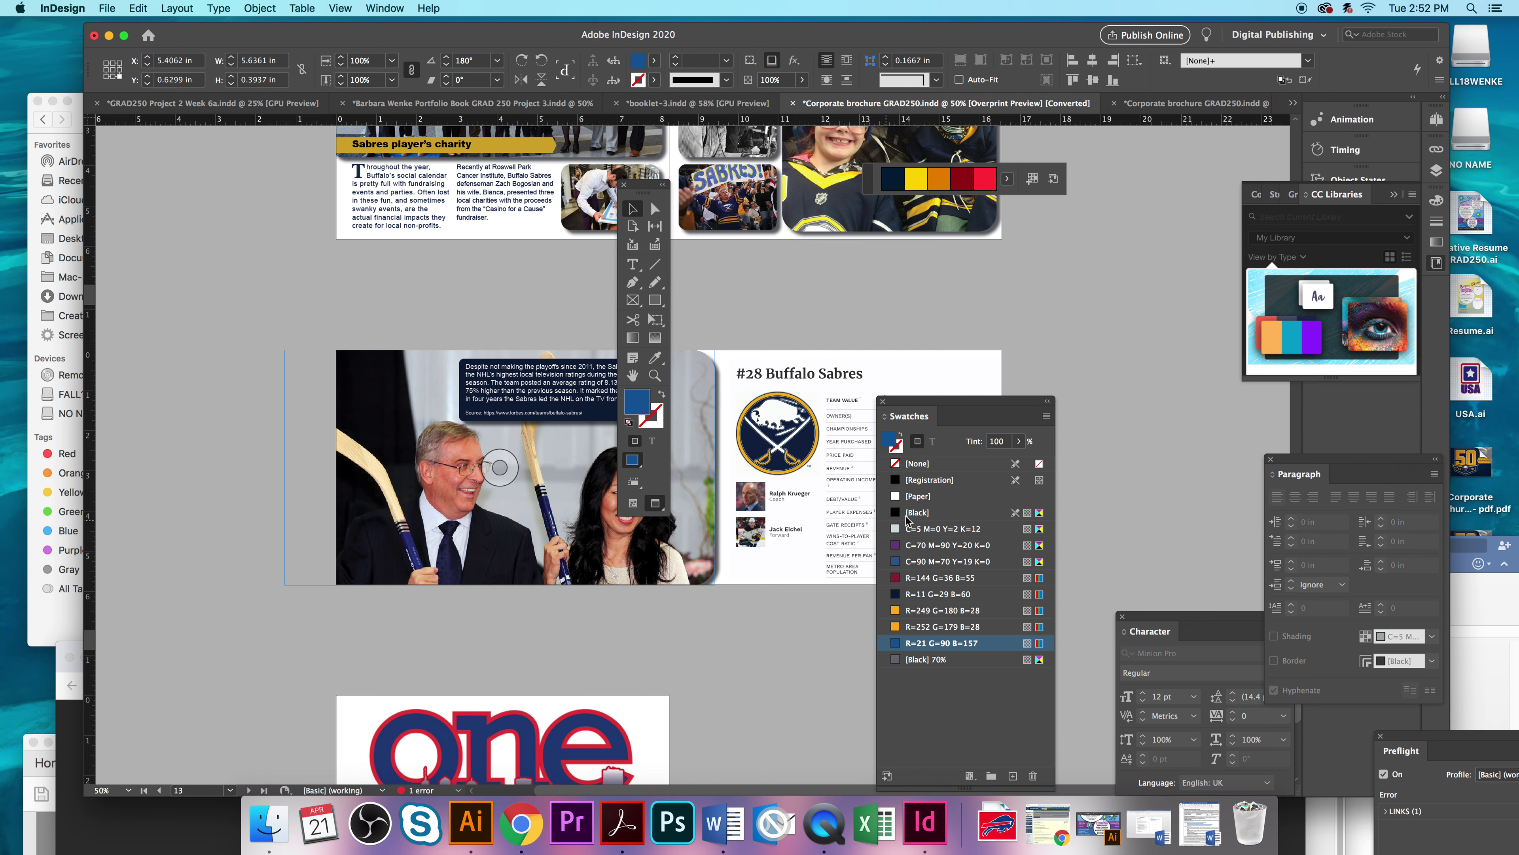
pyautogui.moveTo(1002, 401); pyautogui.dragTo(1289, 418)
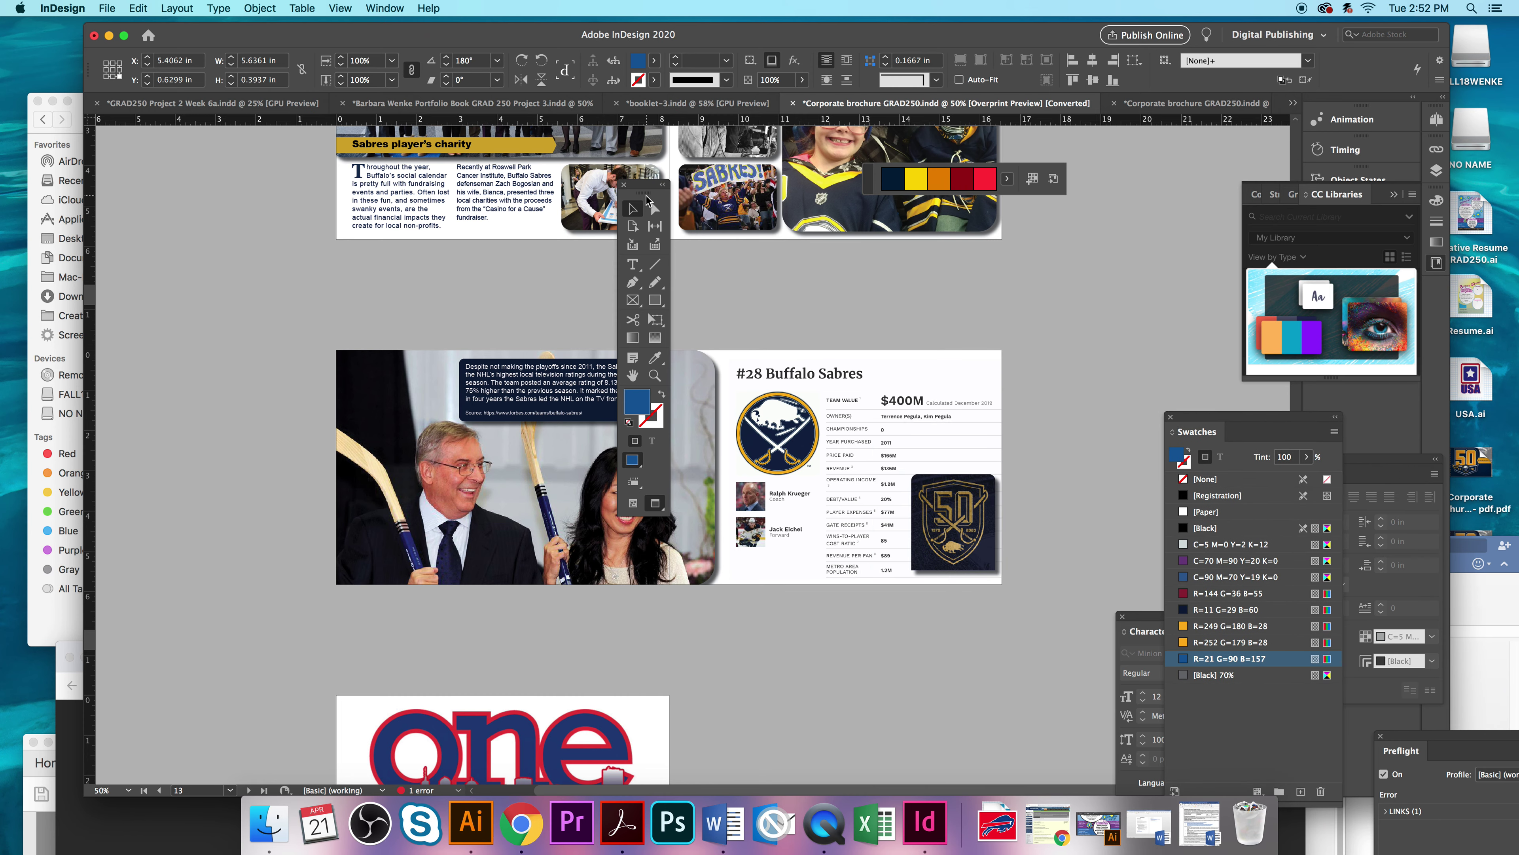
pyautogui.moveTo(643, 184); pyautogui.dragTo(178, 182)
# Step: Scroll up and down through the brochure spreads to review them
pyautogui.scroll(10, 298, 267)
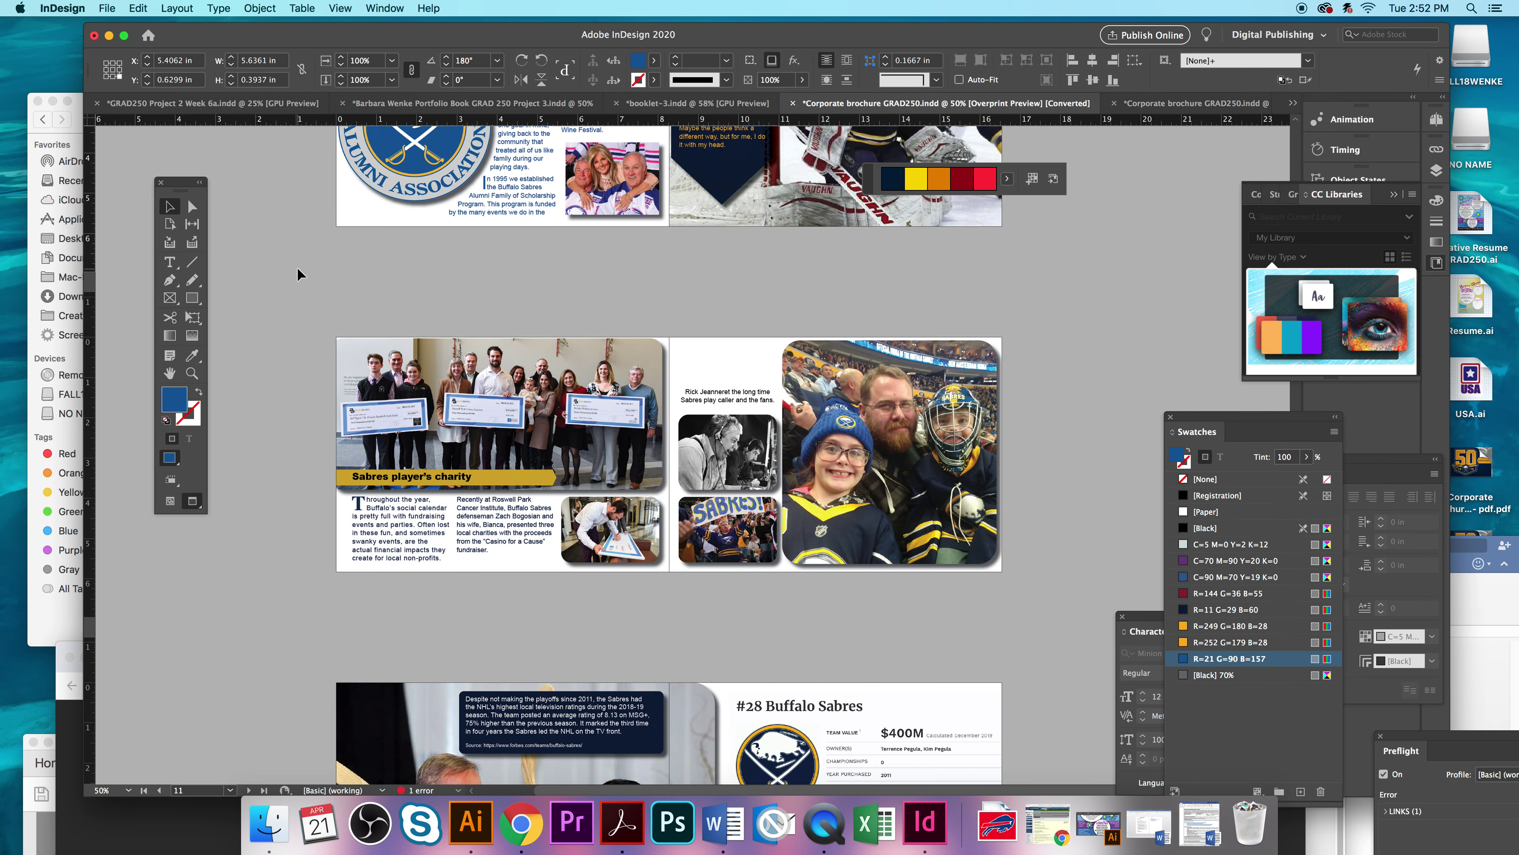
pyautogui.scroll(10, 298, 266)
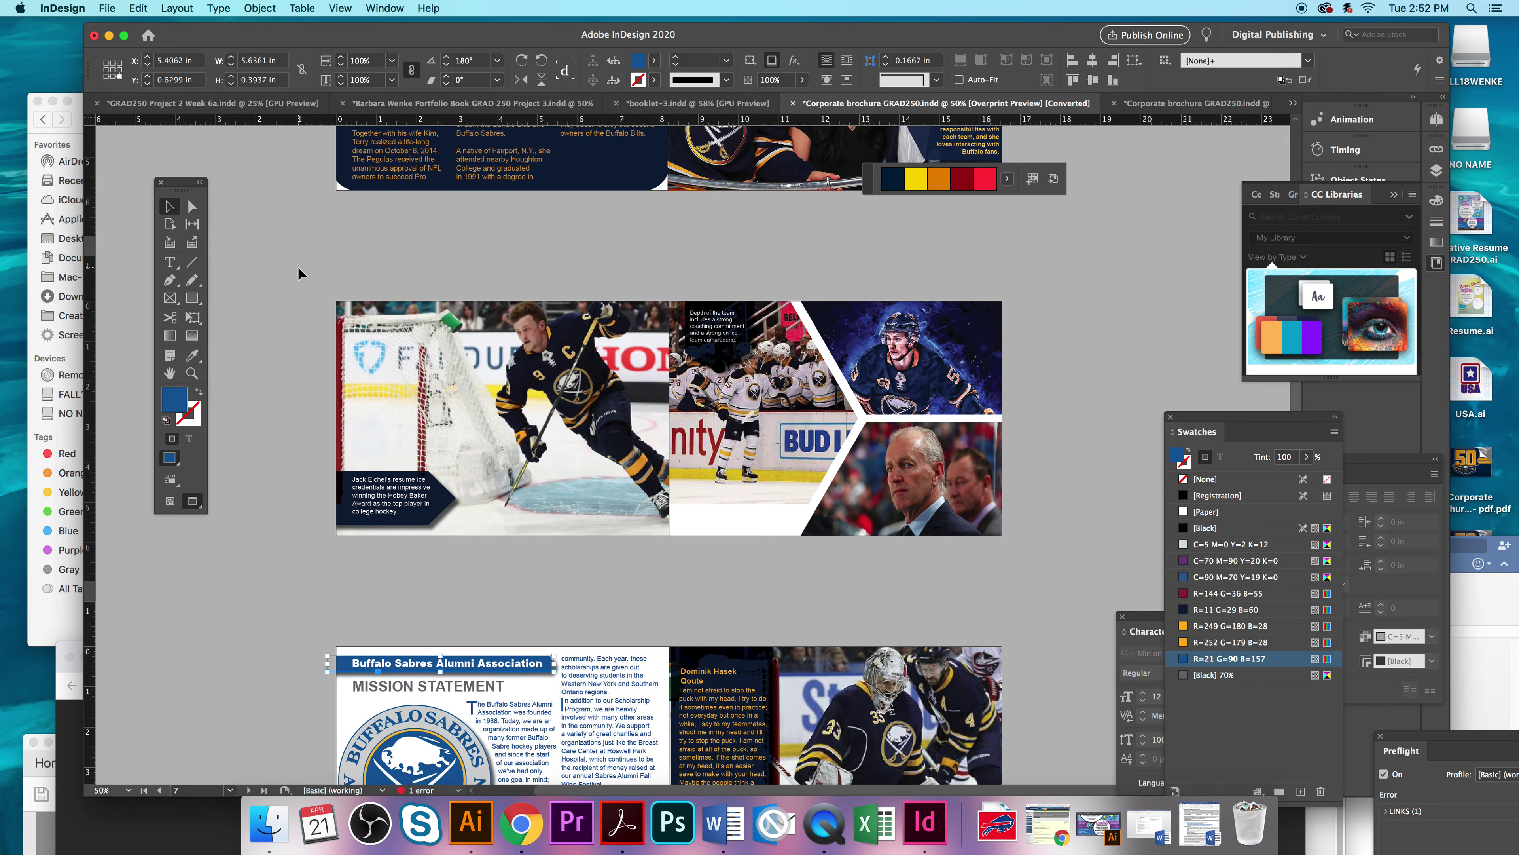
pyautogui.scroll(8, 298, 270)
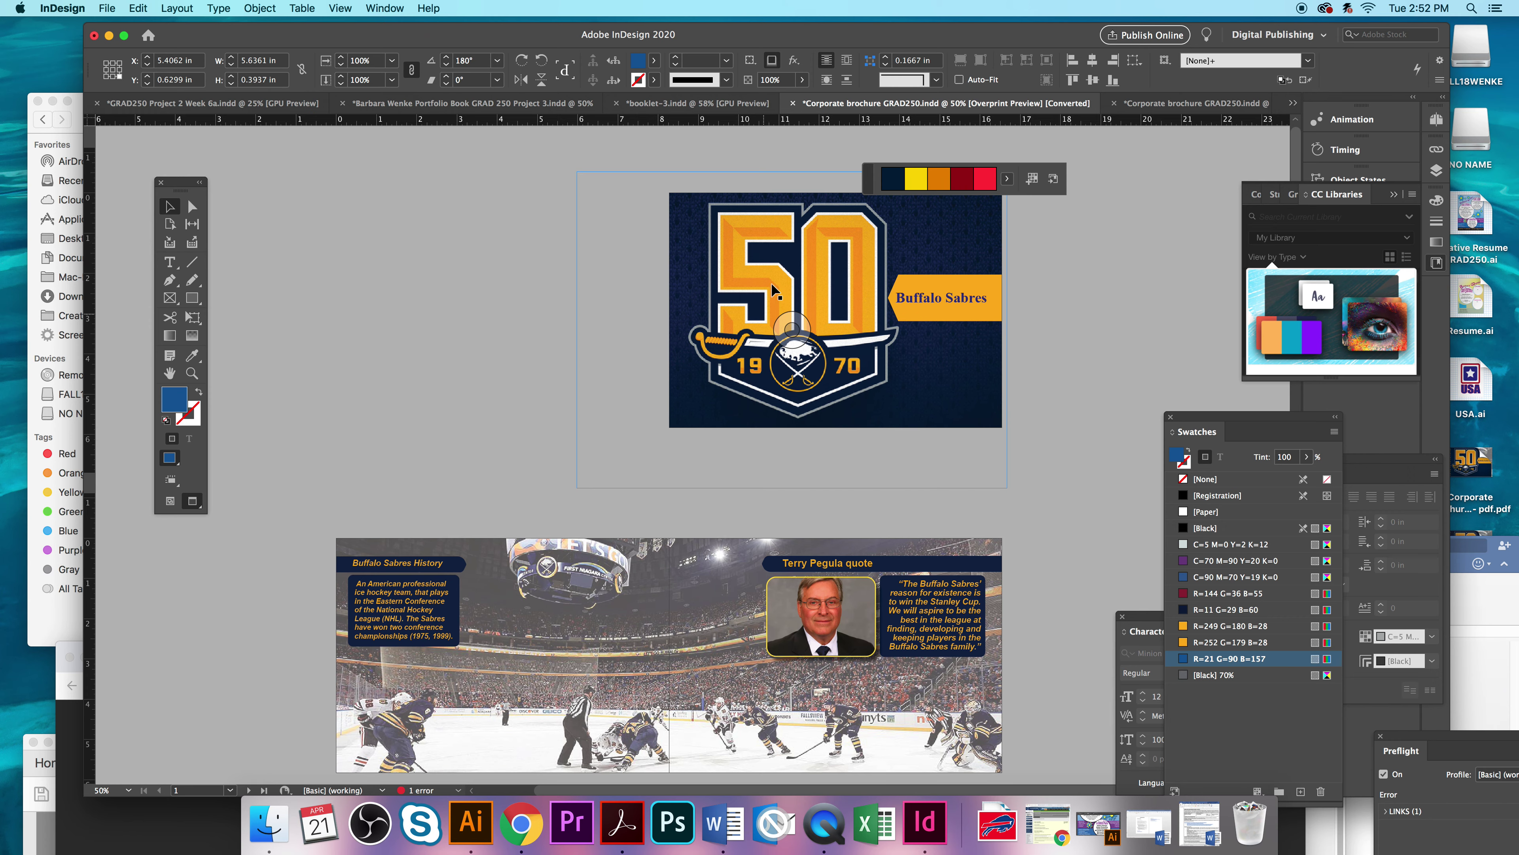
pyautogui.scroll(-1, 500, 376)
pyautogui.scroll(-5, 500, 383)
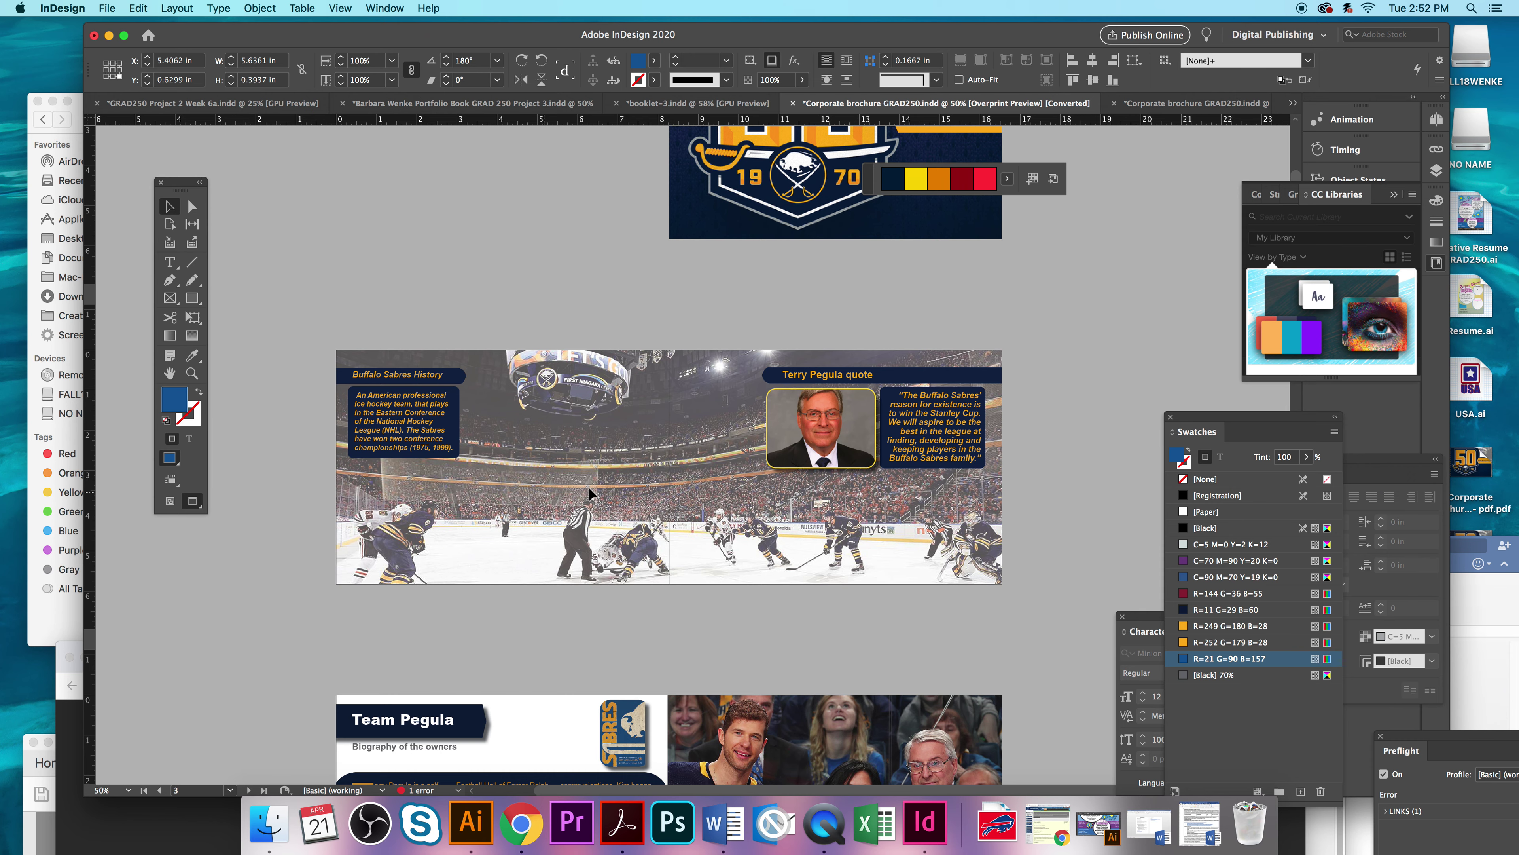
pyautogui.scroll(-5, 759, 543)
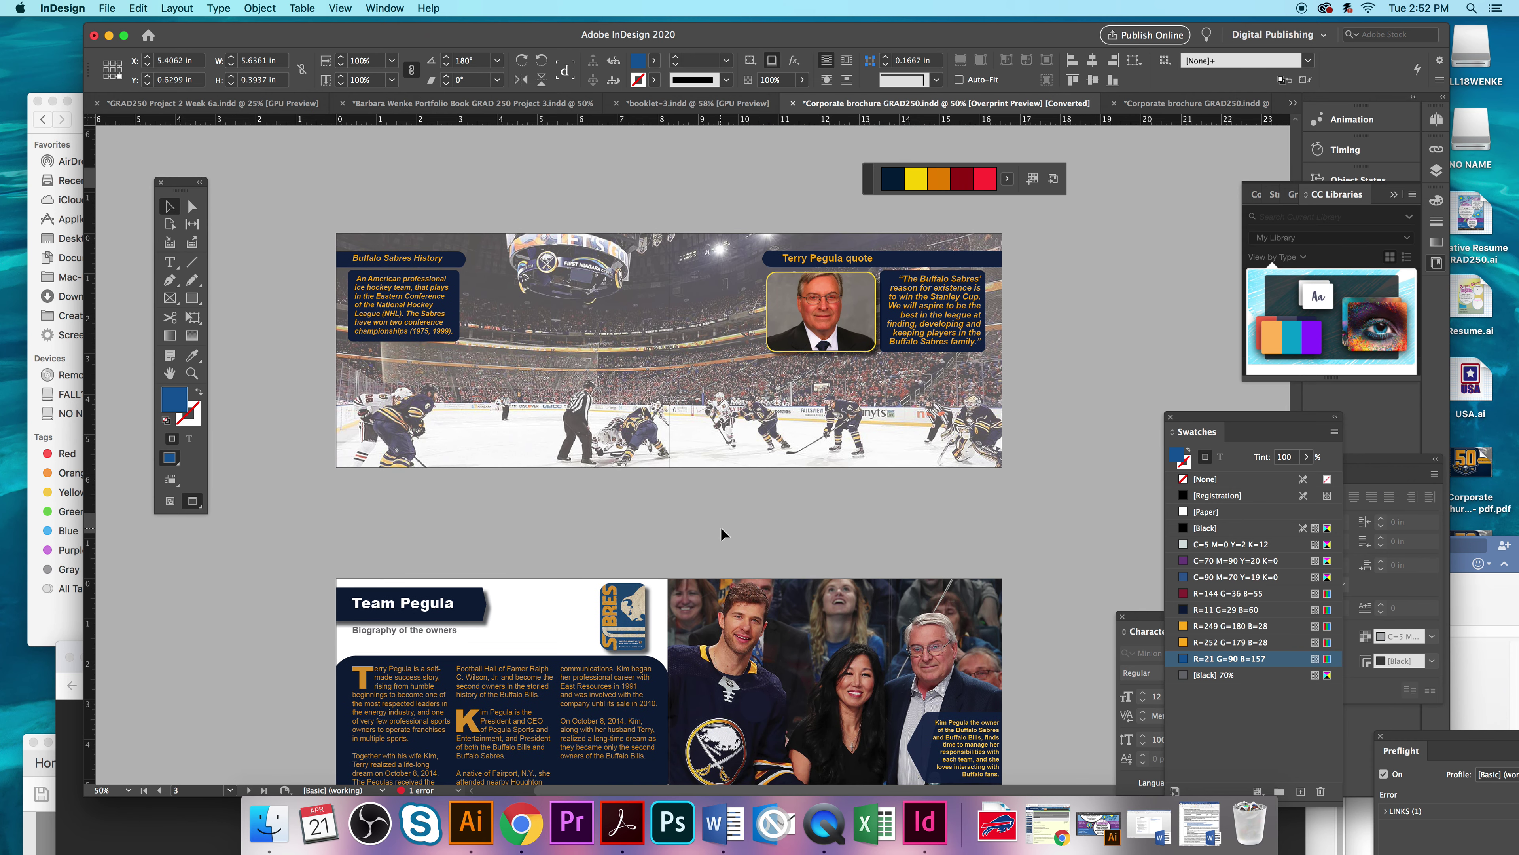
pyautogui.scroll(-3, 721, 527)
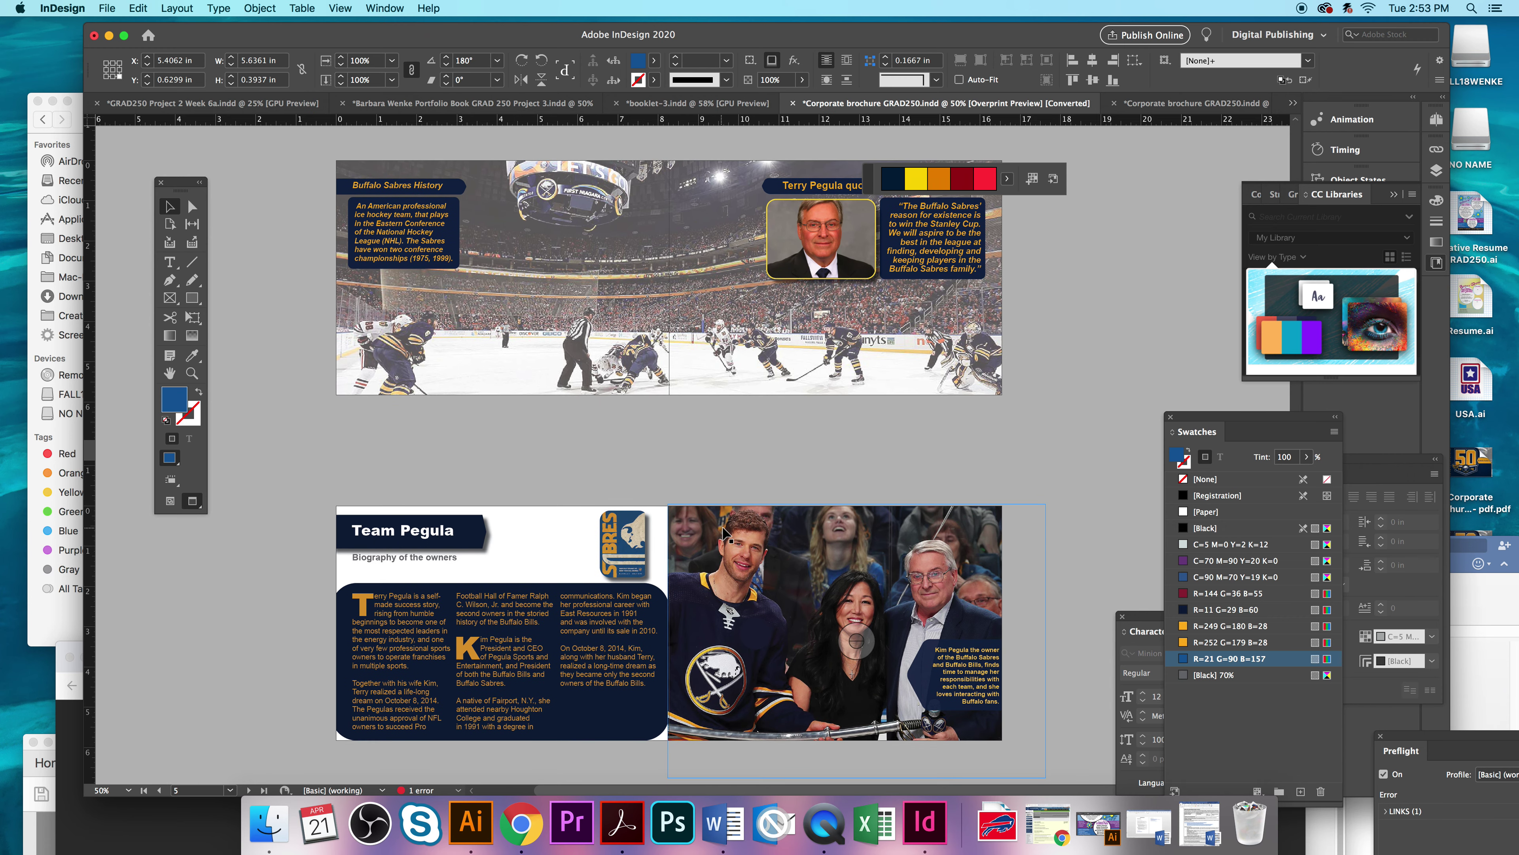
pyautogui.scroll(-3, 723, 527)
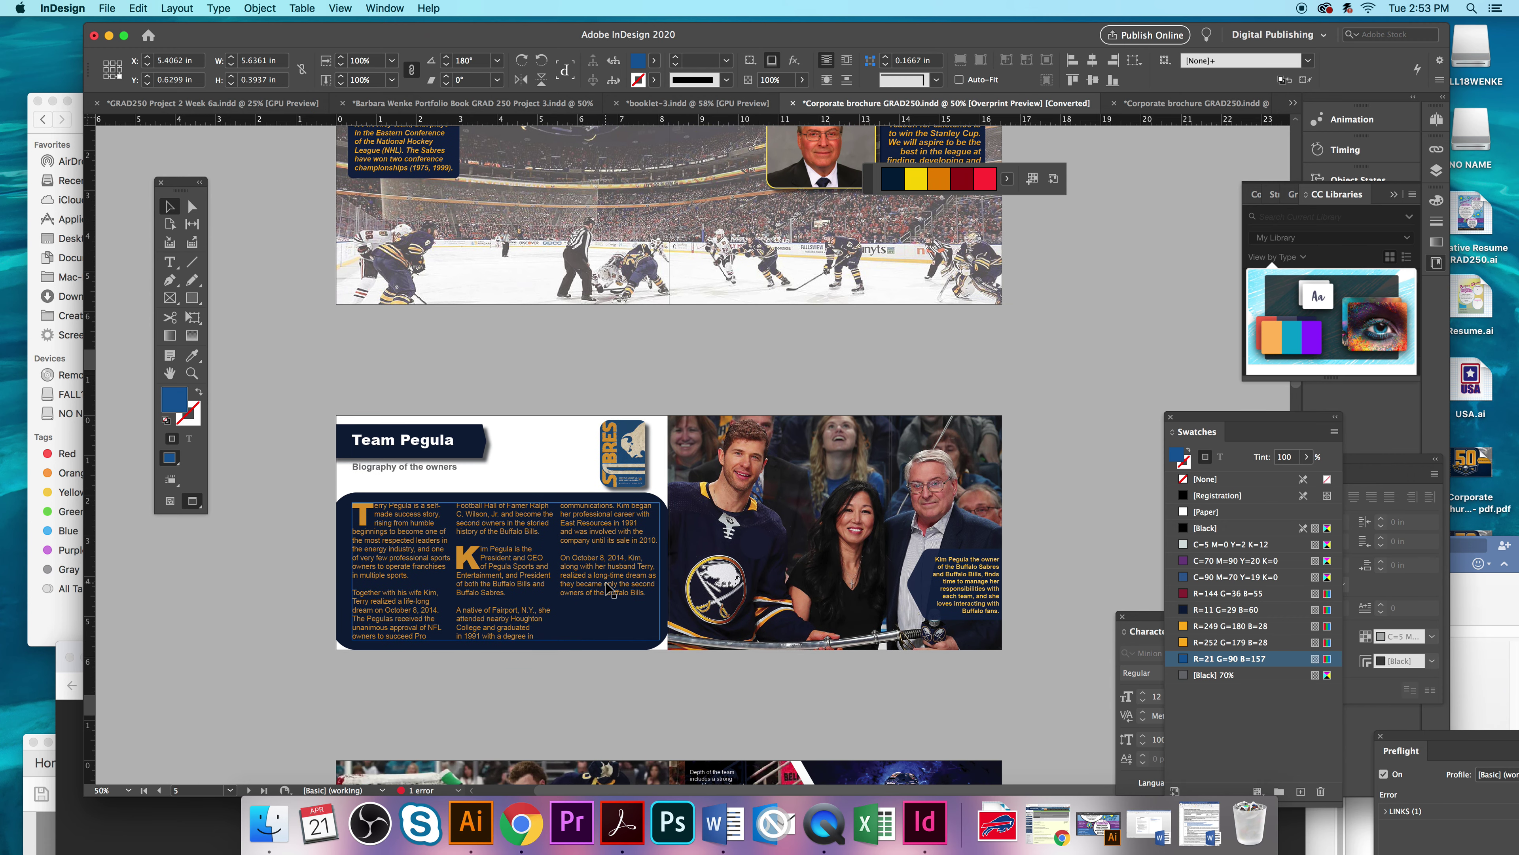
pyautogui.scroll(-3, 607, 581)
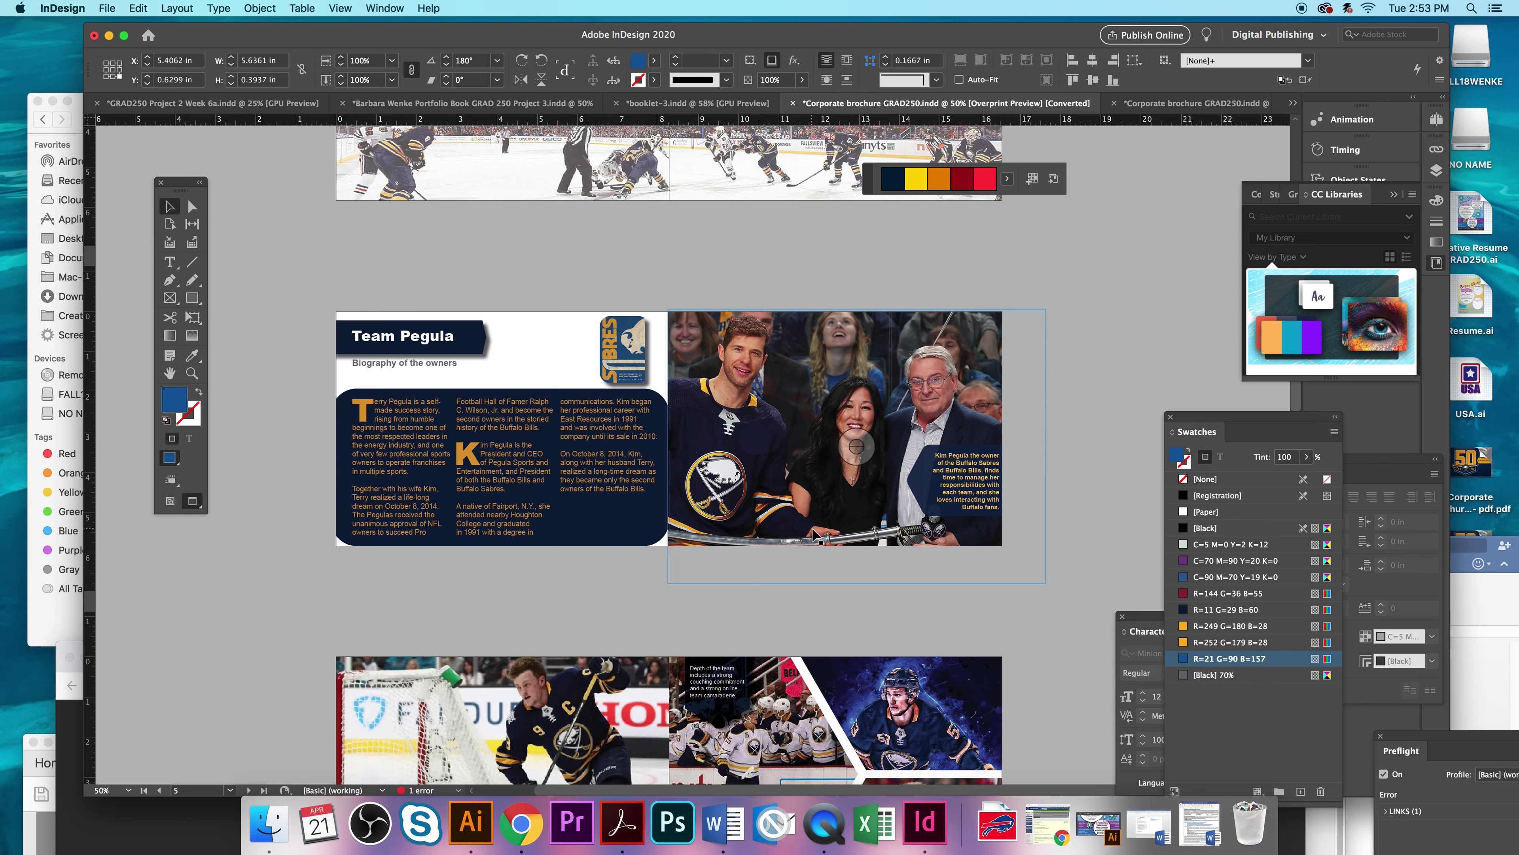
# Step: Select and deselect the owners' photo on the Team Pegula spread, then scroll on
pyautogui.click(874, 563)
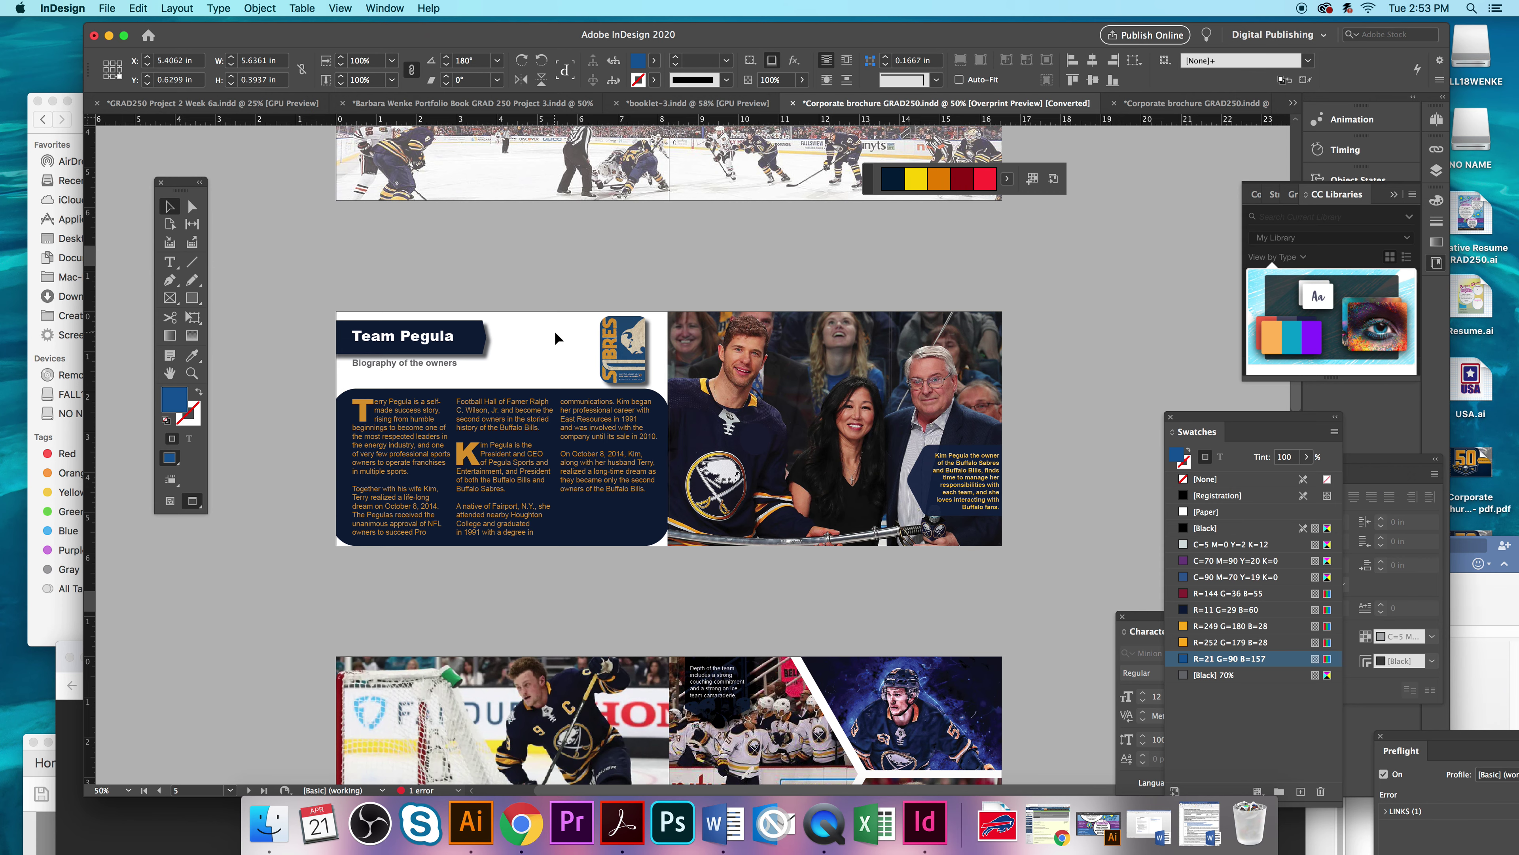
pyautogui.click(366, 309)
pyautogui.scroll(-1, 623, 565)
pyautogui.scroll(-5, 623, 565)
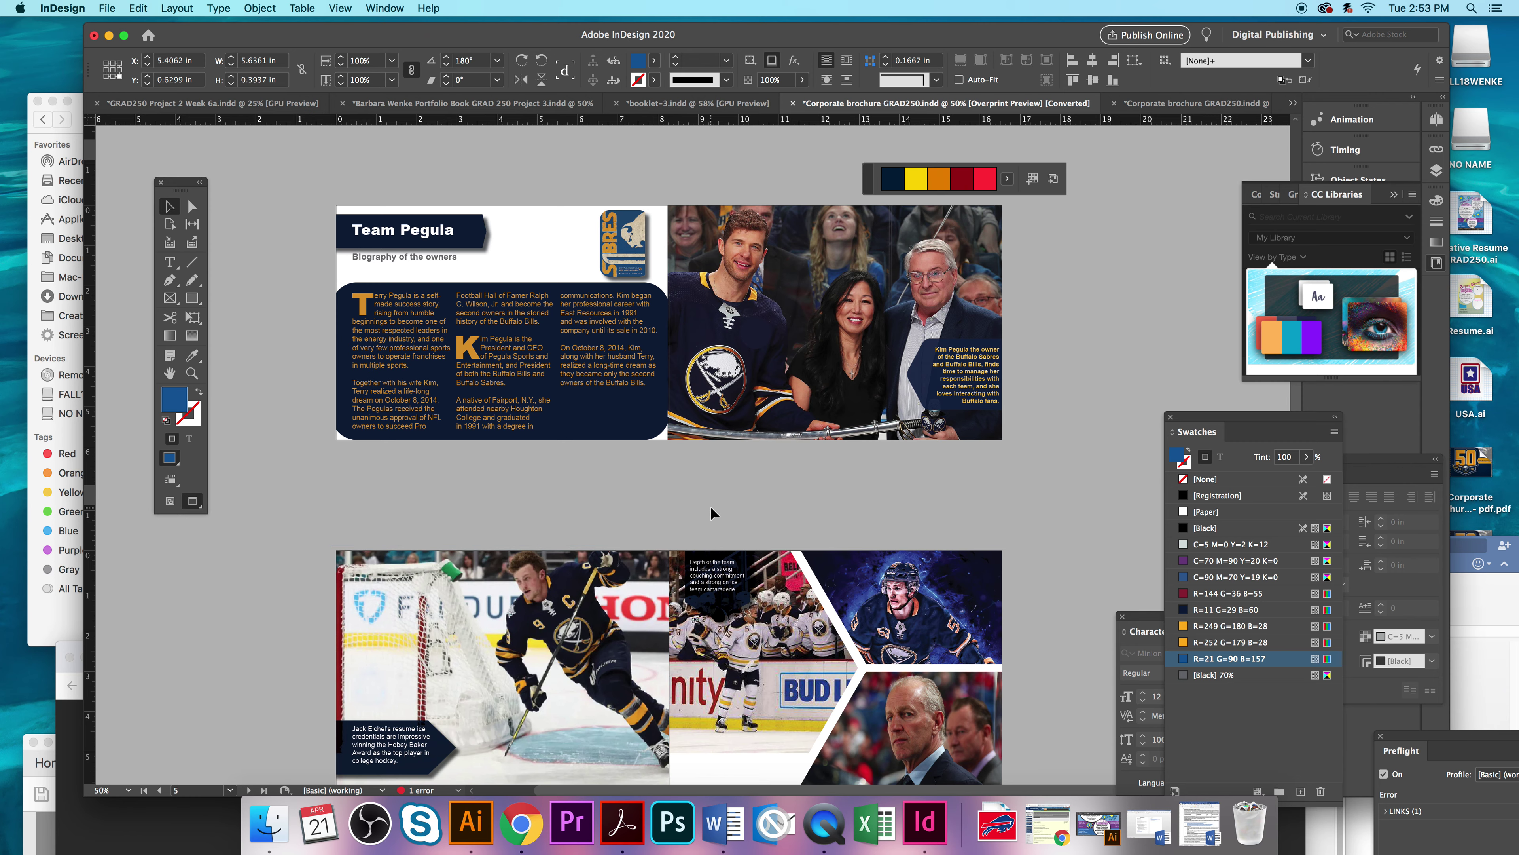
pyautogui.scroll(-5, 711, 513)
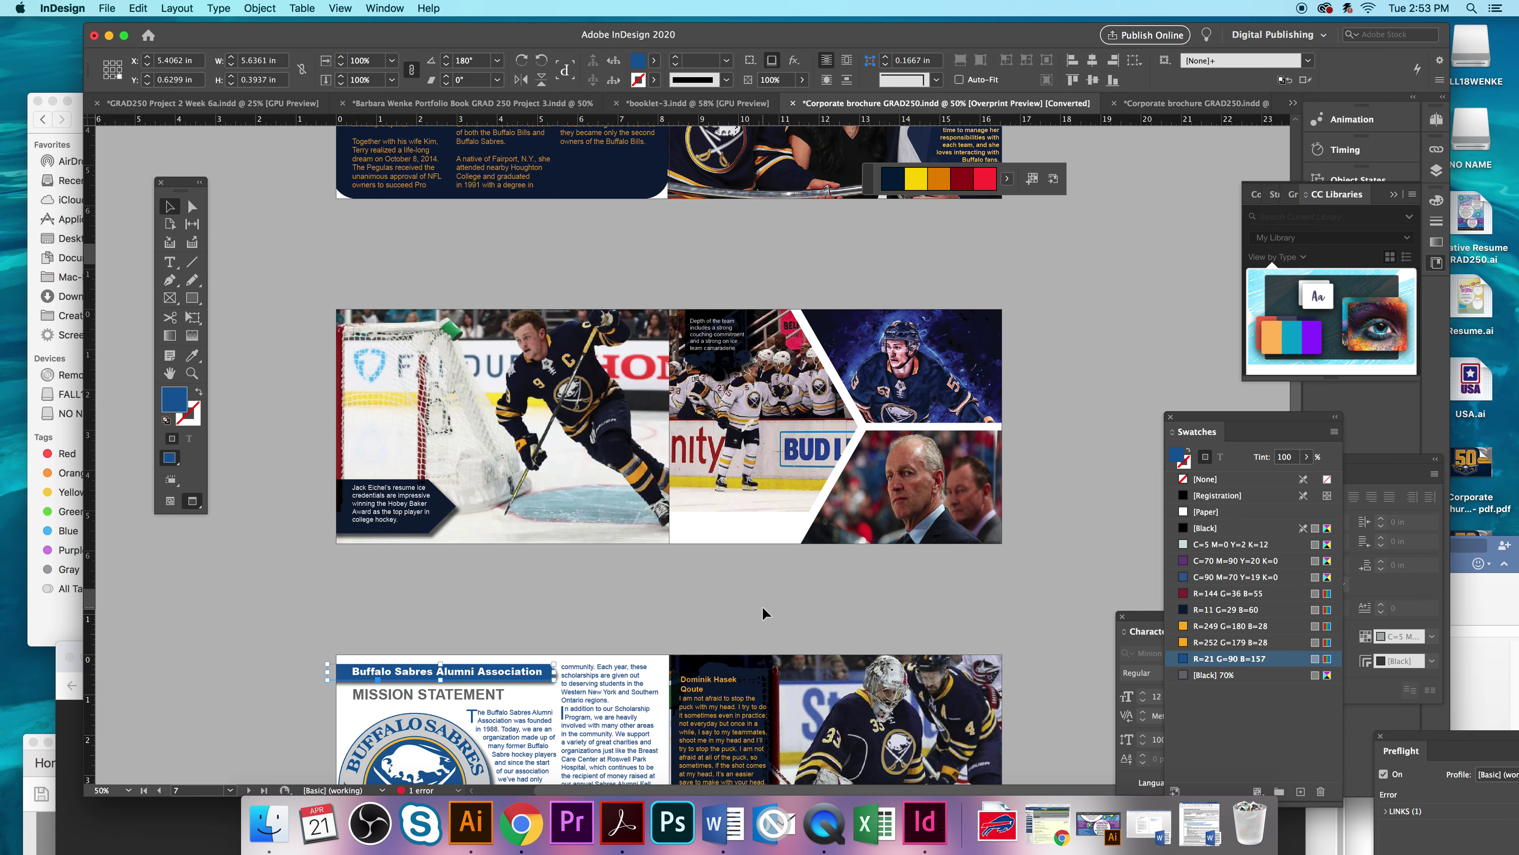
pyautogui.scroll(-5, 763, 606)
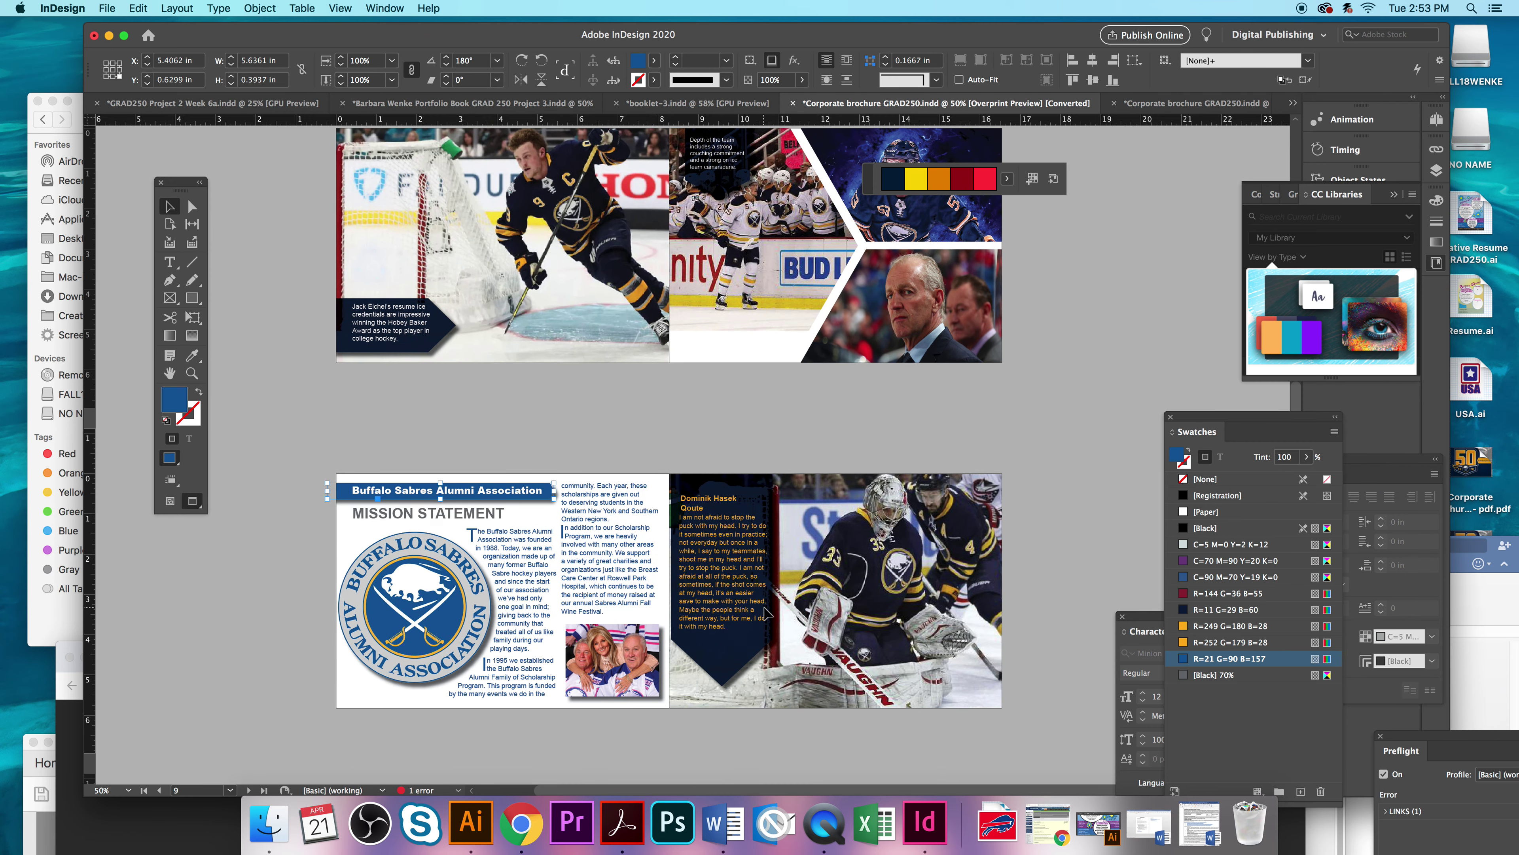
pyautogui.scroll(-12, 686, 622)
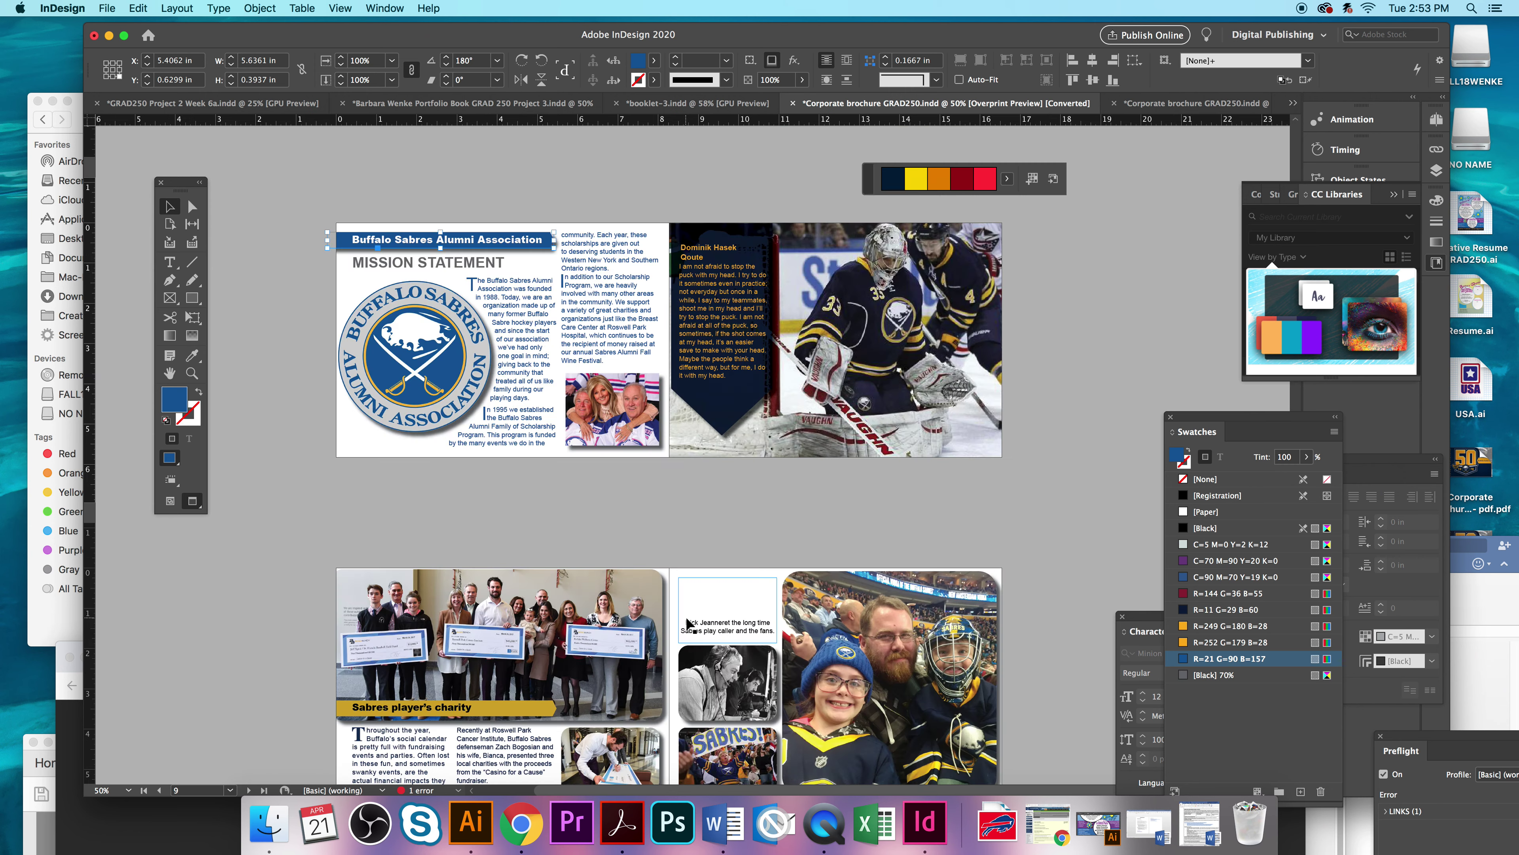
pyautogui.scroll(-4, 686, 617)
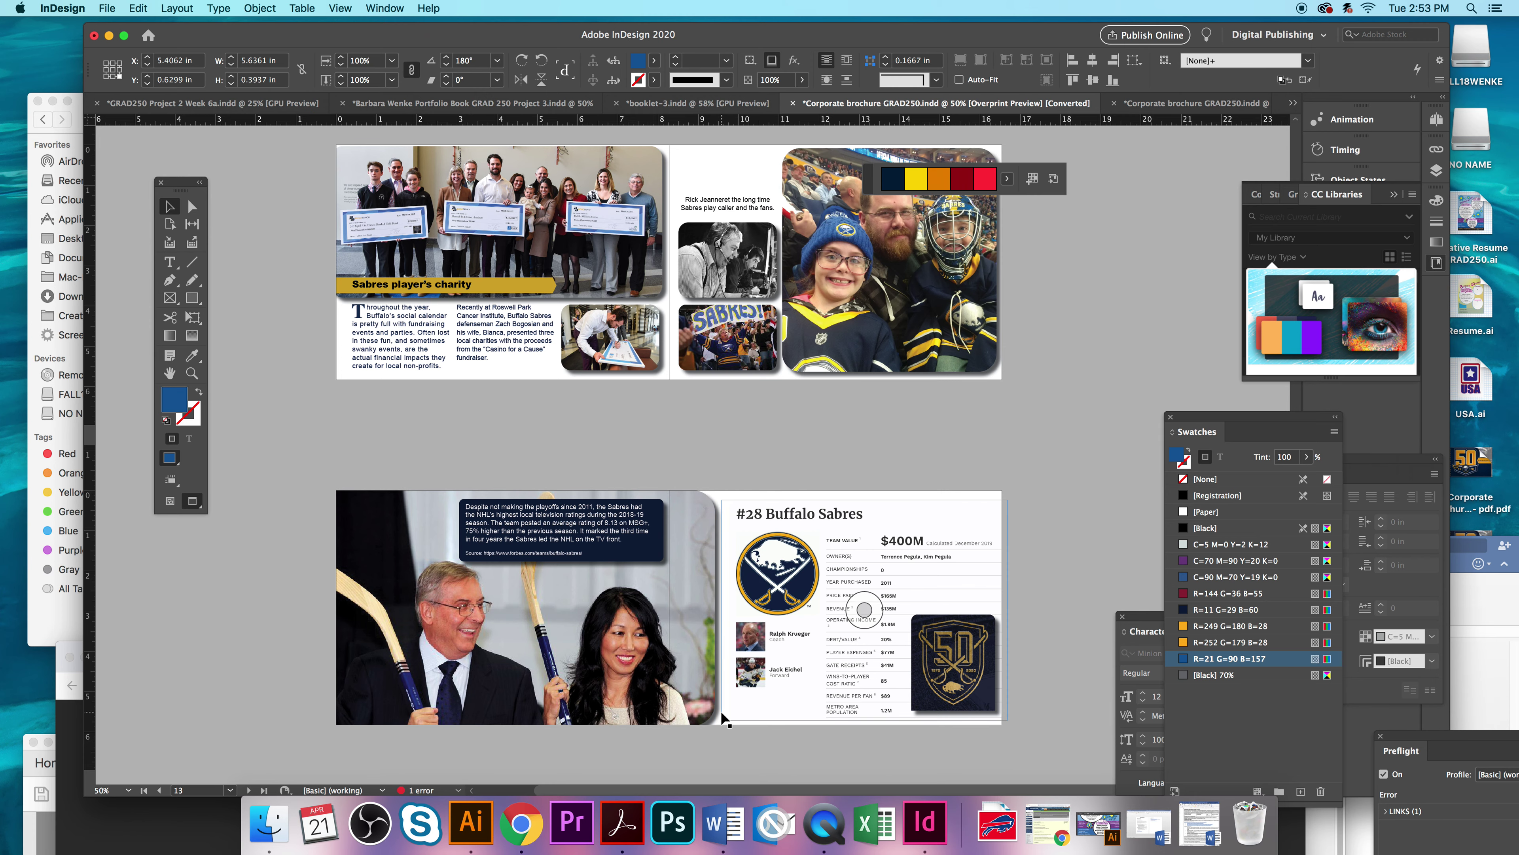
pyautogui.scroll(-5, 720, 709)
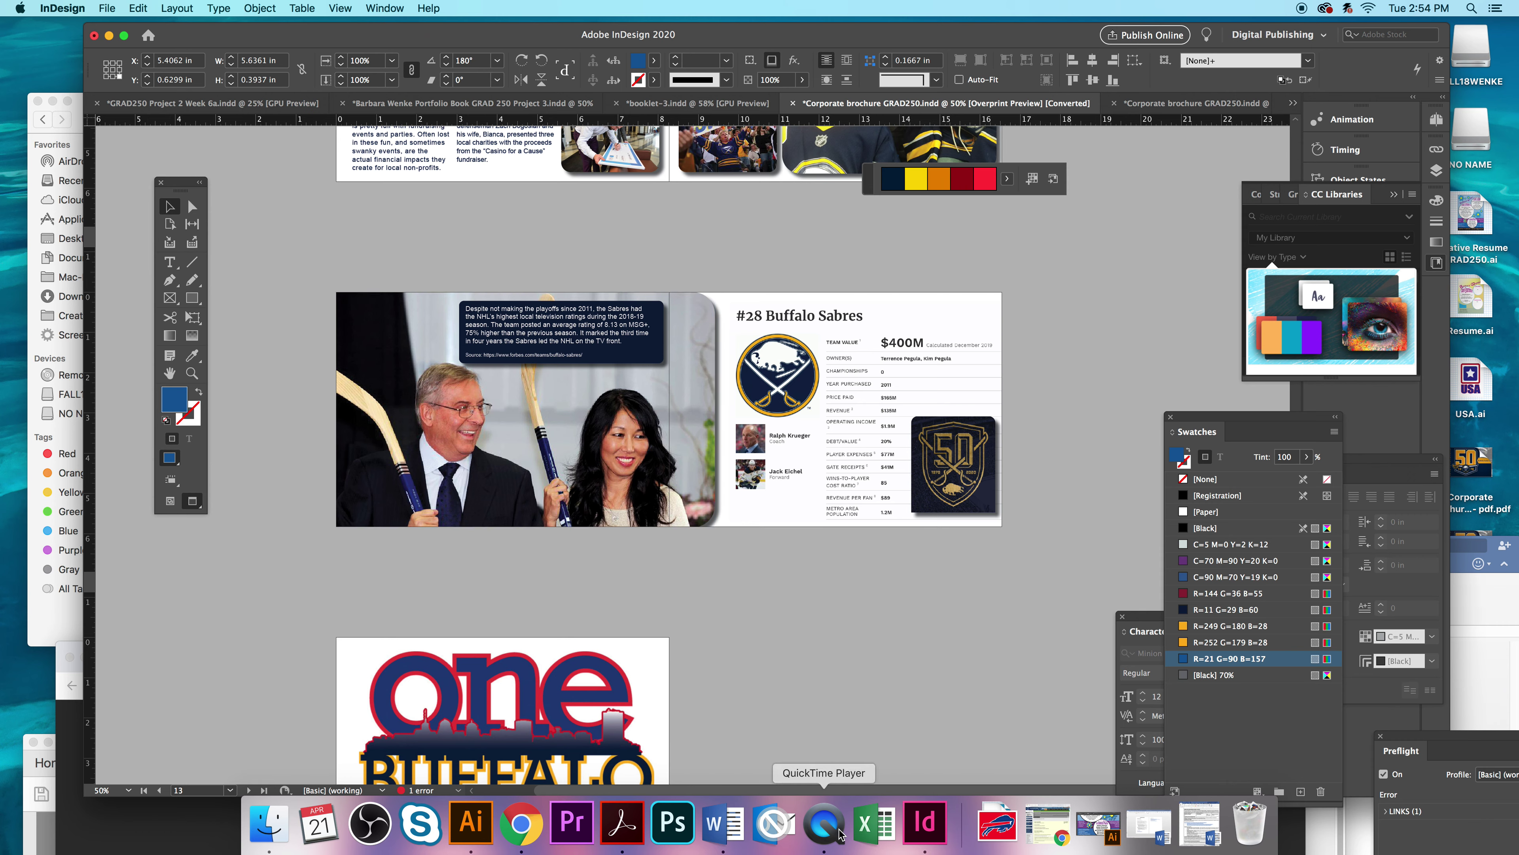
# Step: Quit QuickTime Player and name the screen recording 'Project 1 GRAD 250' for saving
pyautogui.click(824, 823)
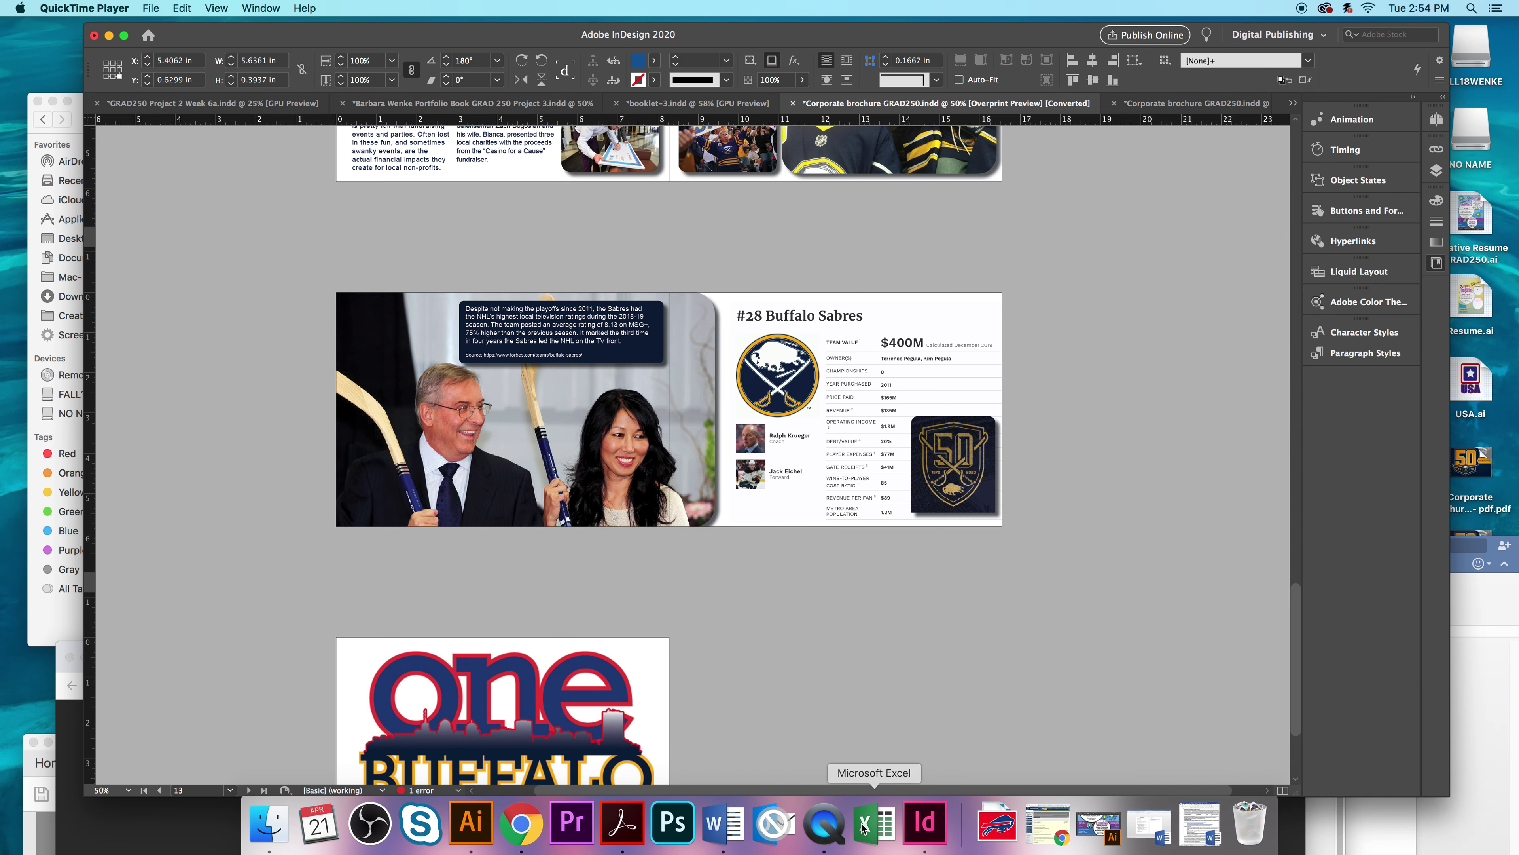
pyautogui.click(89, 8)
pyautogui.click(122, 124)
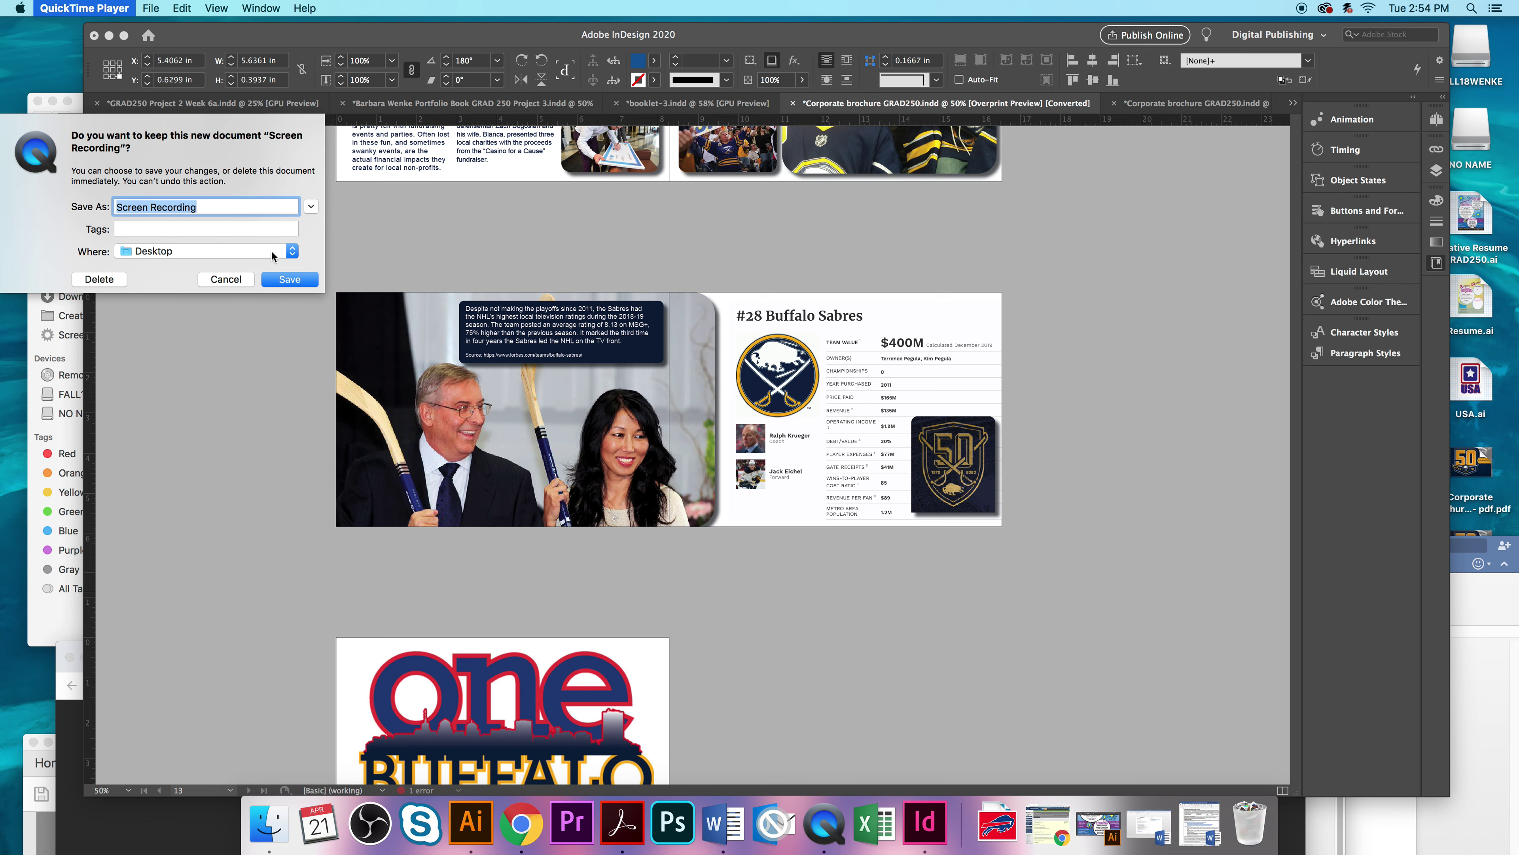
pyautogui.write('Project 1 GRAD 250')
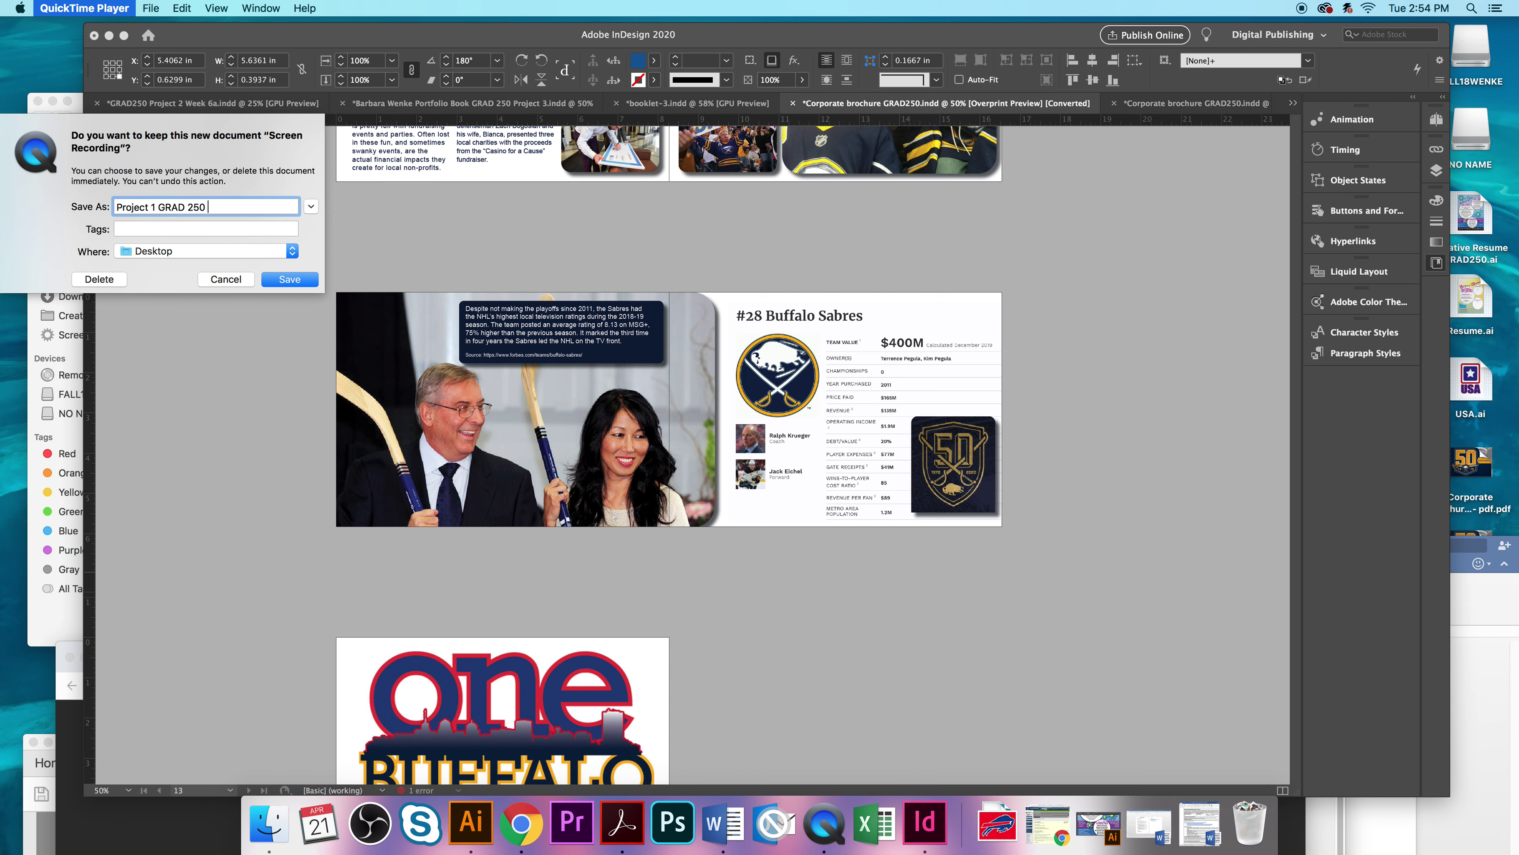